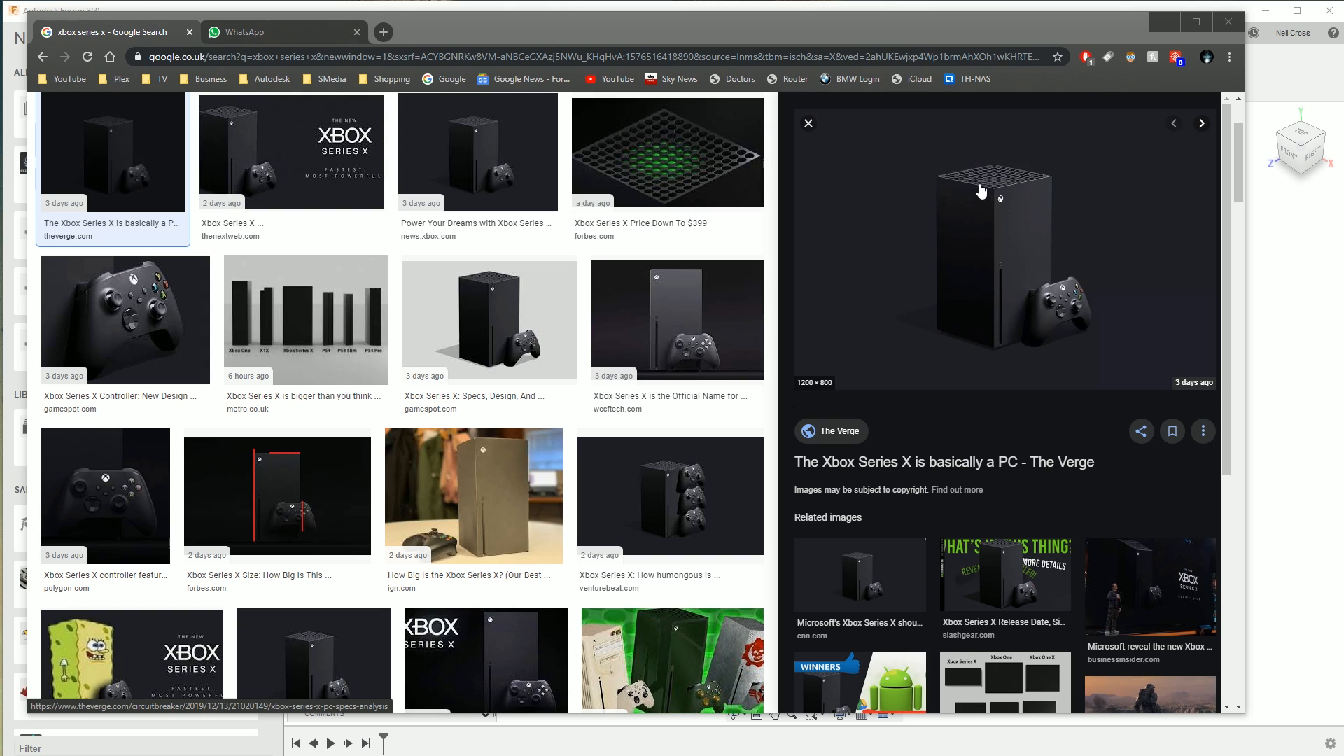
- View the Forbes image of the Xbox Series X's perforated green-lit top vent, and return to Fusion 360
left_click(687, 164)
left_click(688, 168)
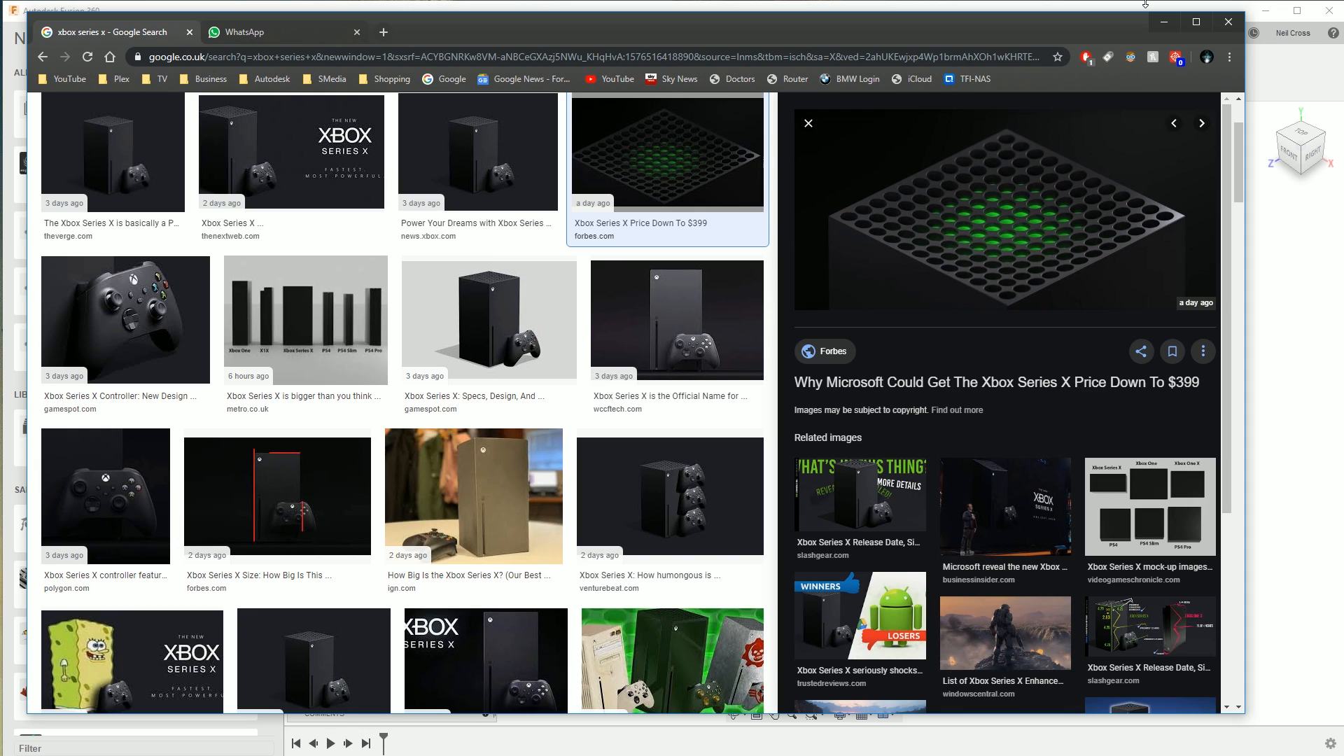
left_click(1063, 3)
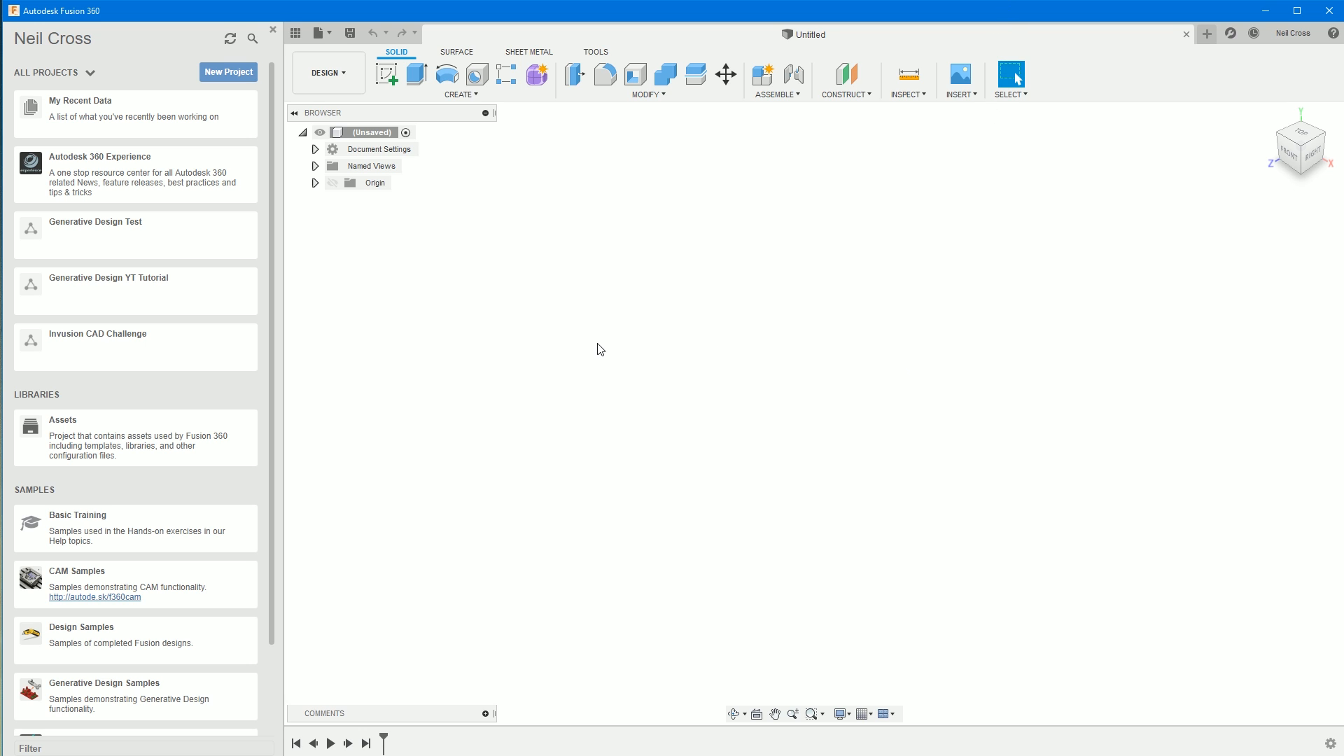
- Create a new project named Xbox Series X and close the project data view
left_click(247, 78)
type("Xbox Series X")
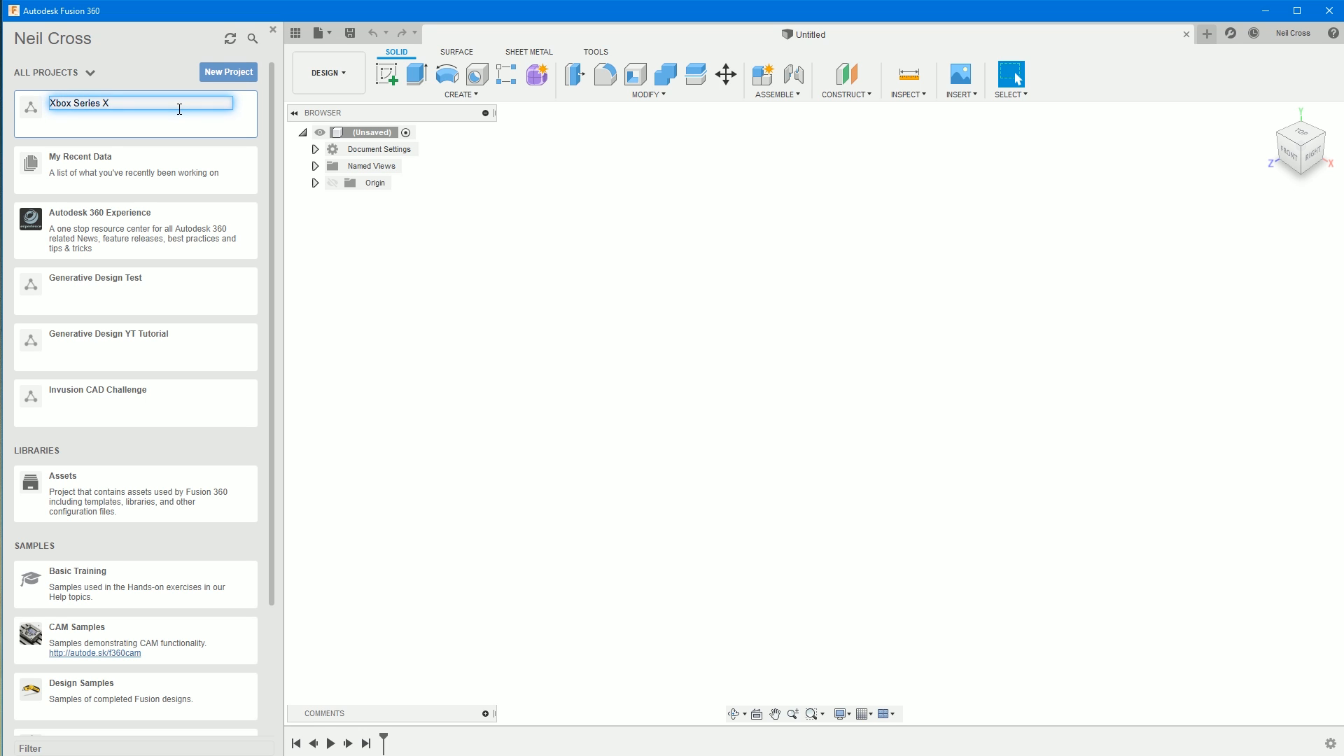
key("Return")
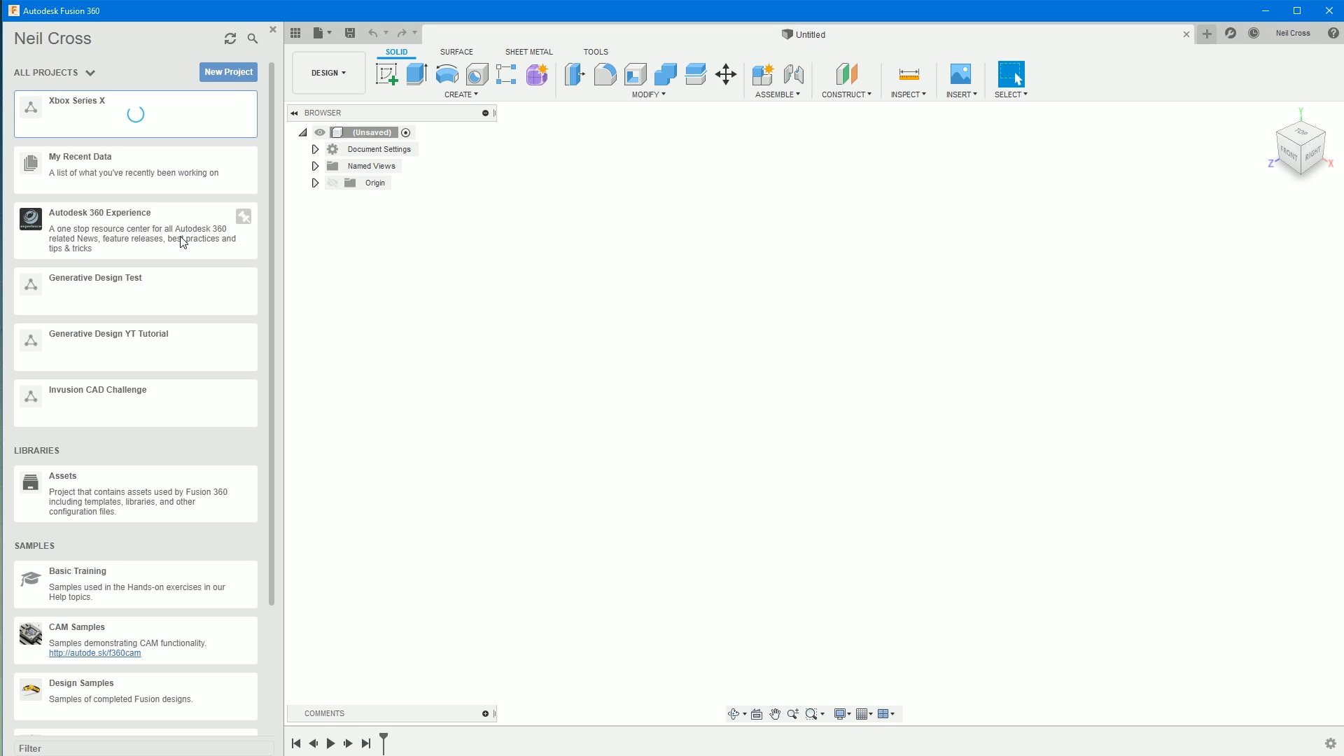
scroll(184, 361, "down", 4)
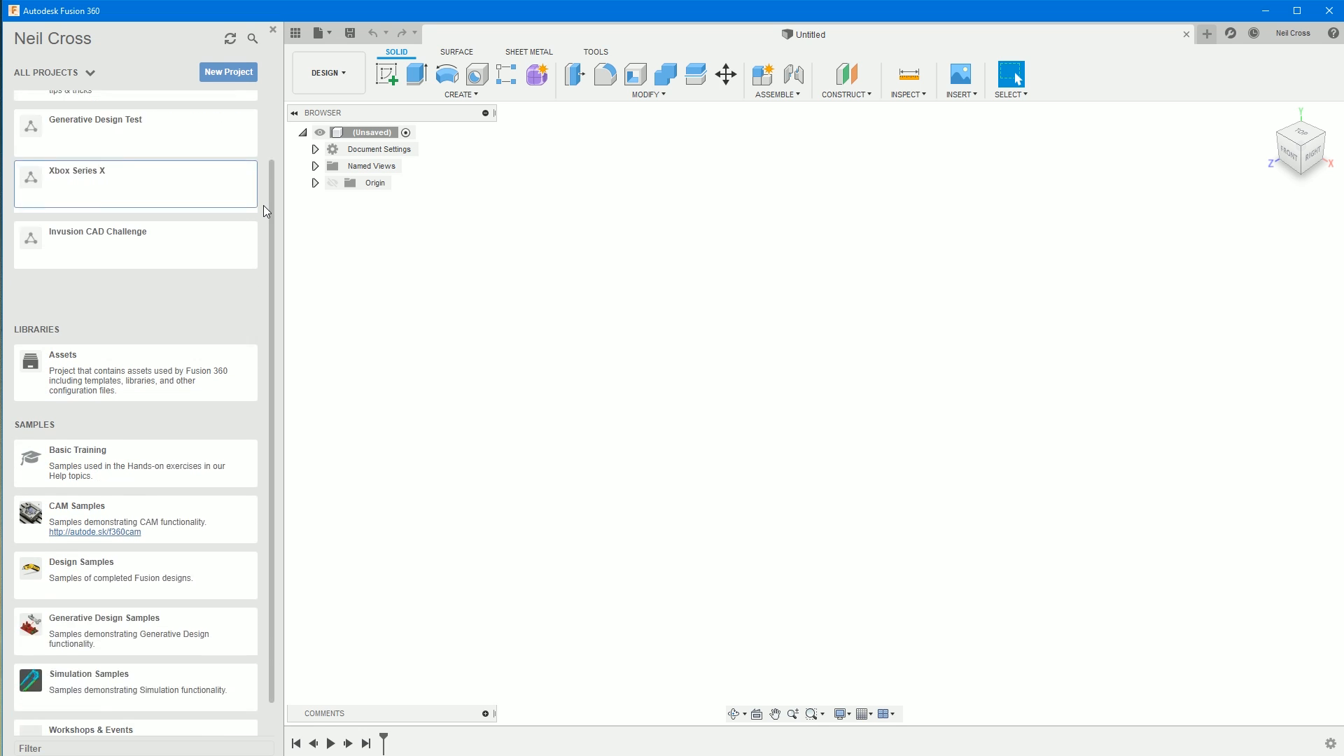
scroll(184, 361, "up", 4)
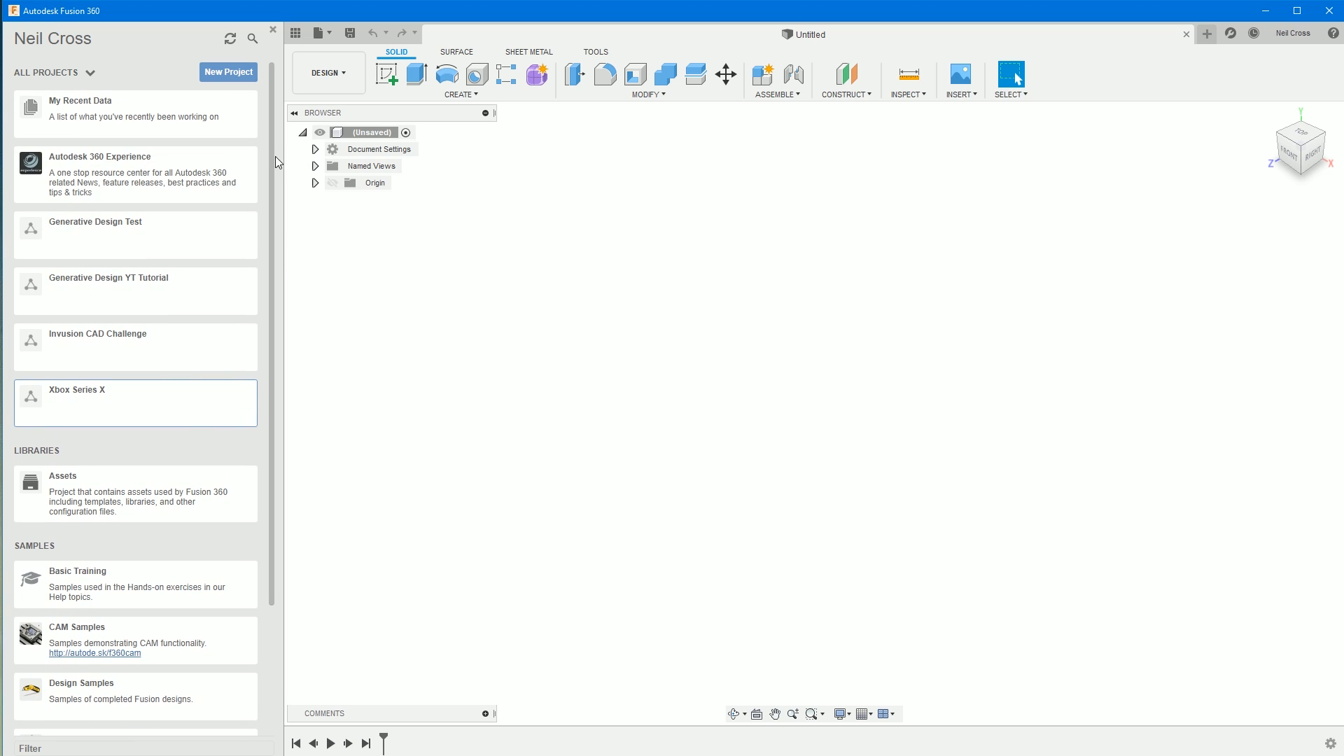
left_click(273, 31)
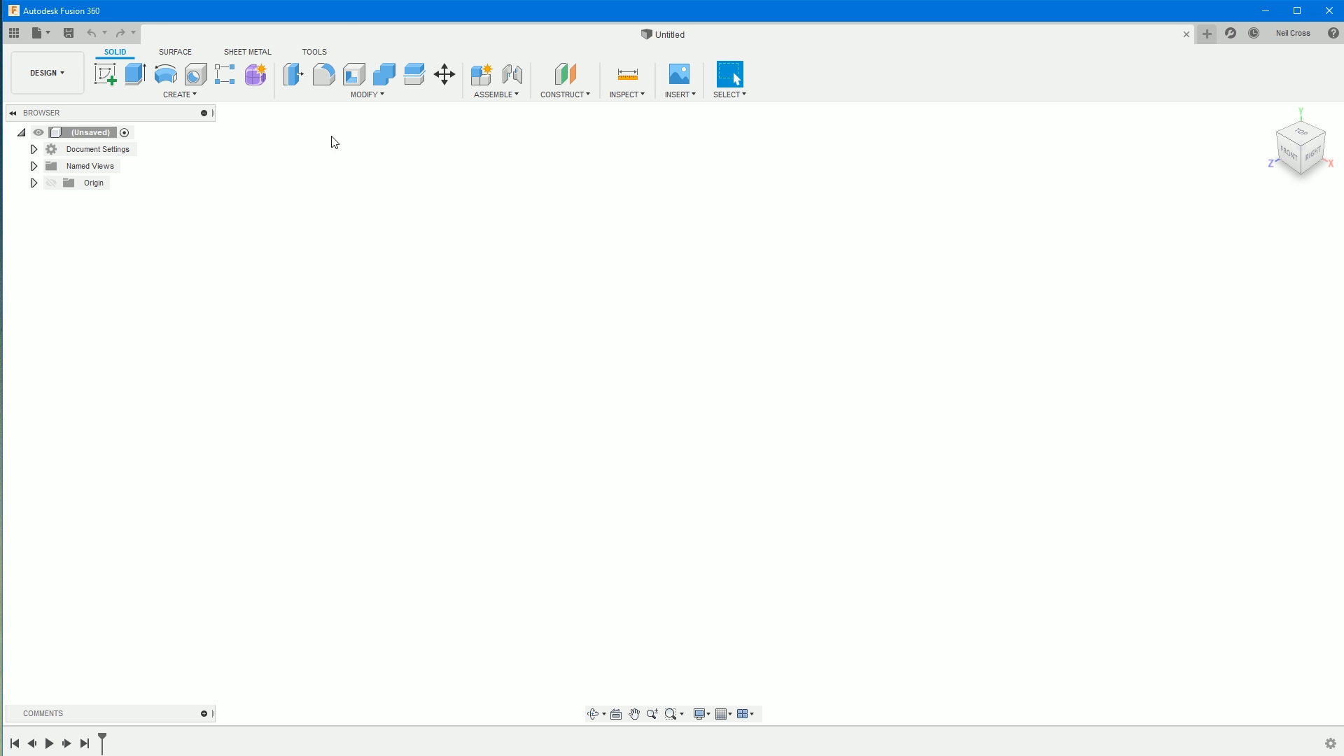
- Sketch a 150 × 150 mm centre rectangle on the front plane, centred on the origin, and finish the sketch
left_click(106, 75)
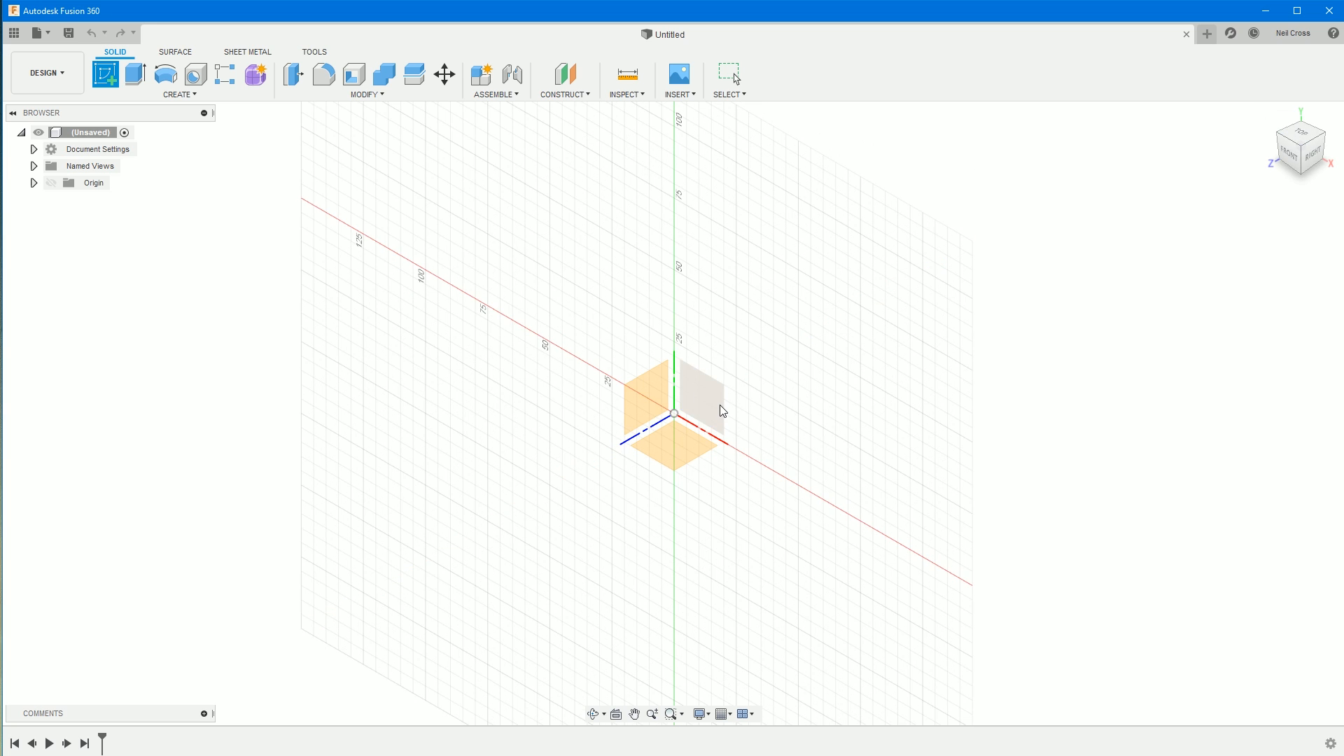
left_click(722, 410)
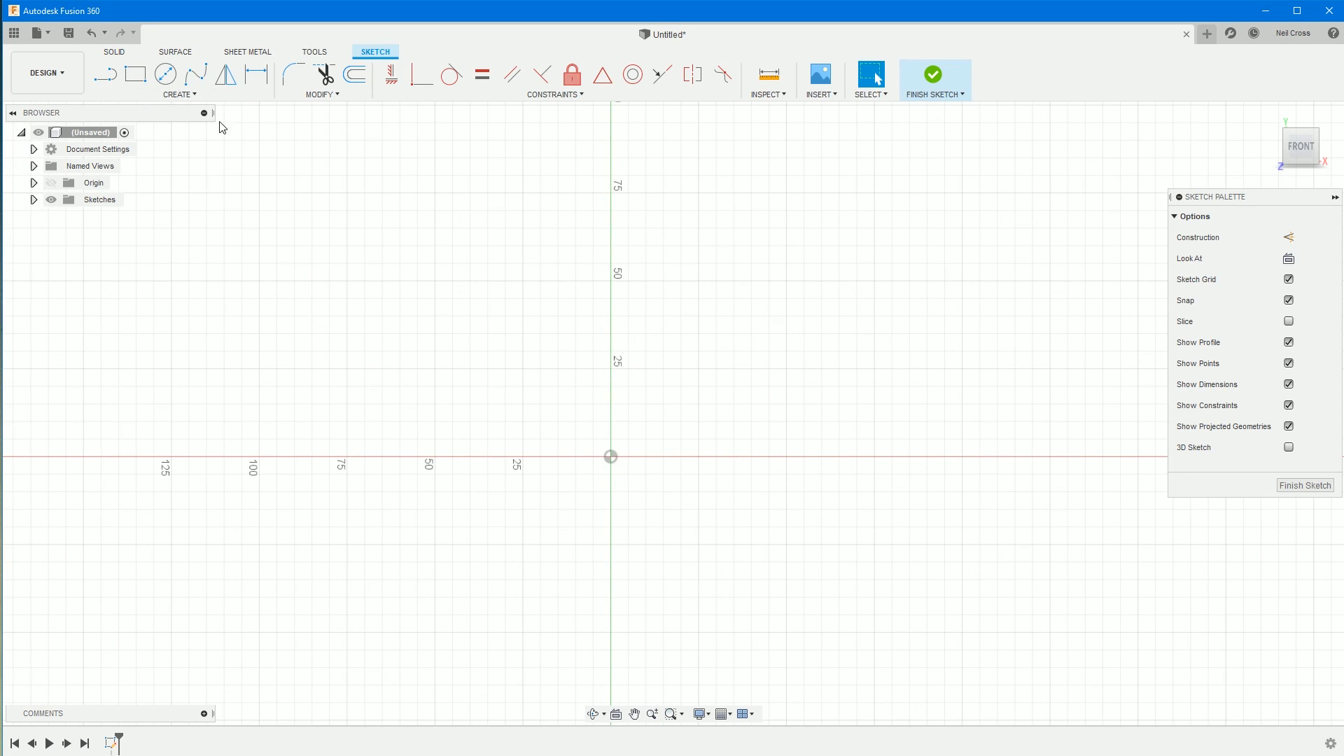
left_click(177, 95)
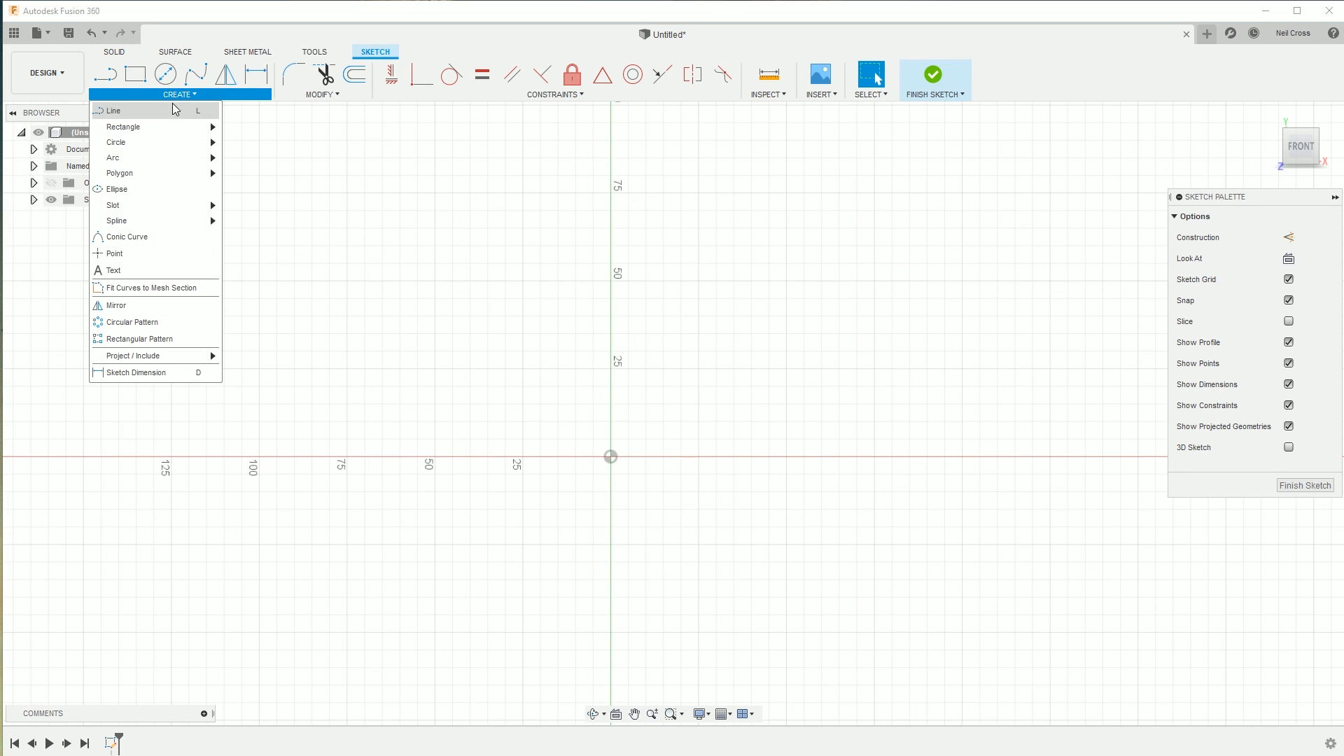
mouse_move(178, 125)
left_click(265, 163)
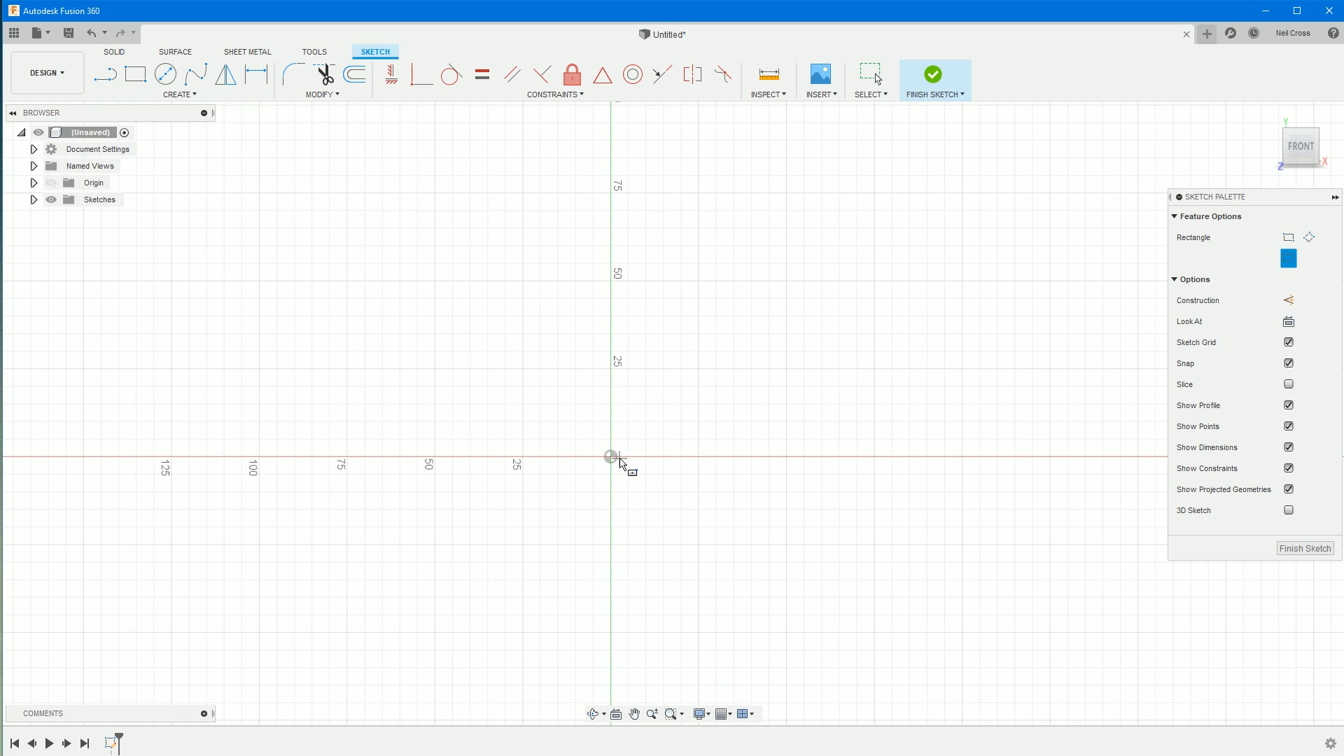
left_click(612, 458)
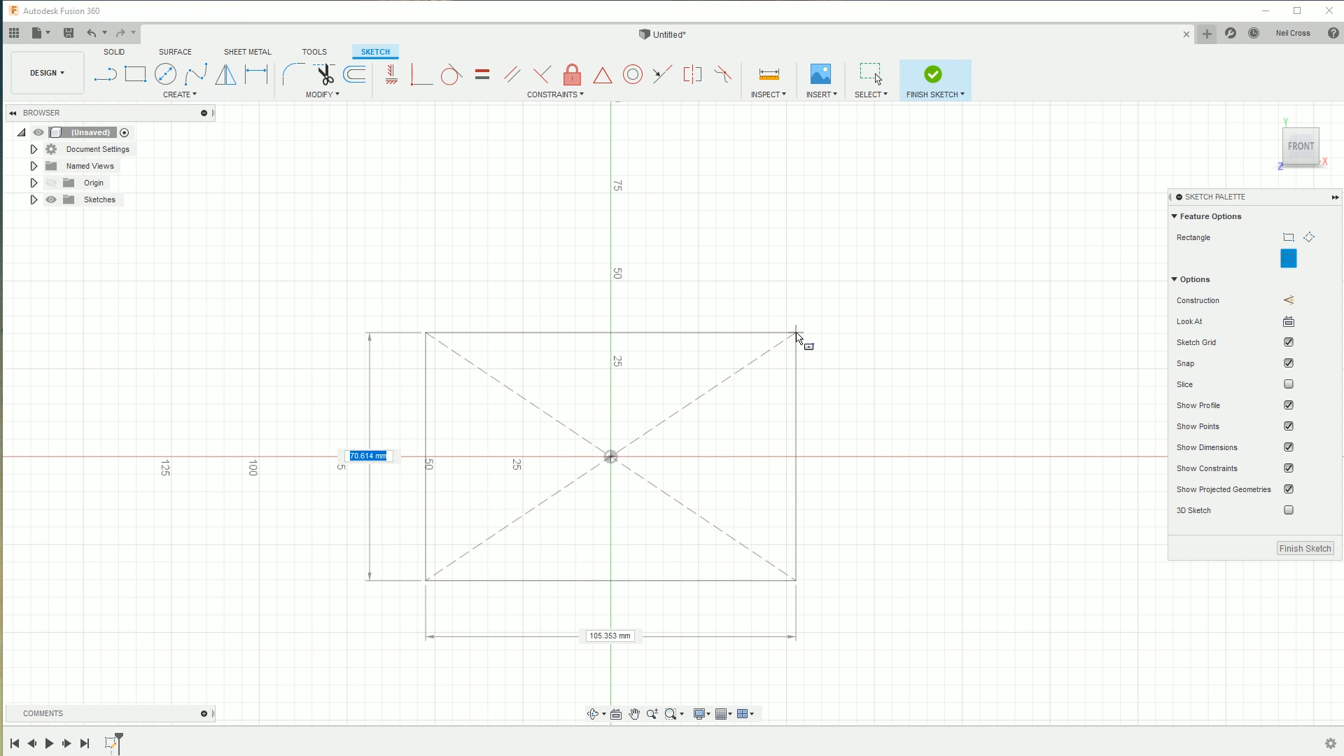
type("150")
key("Tab")
type("150")
key("Return")
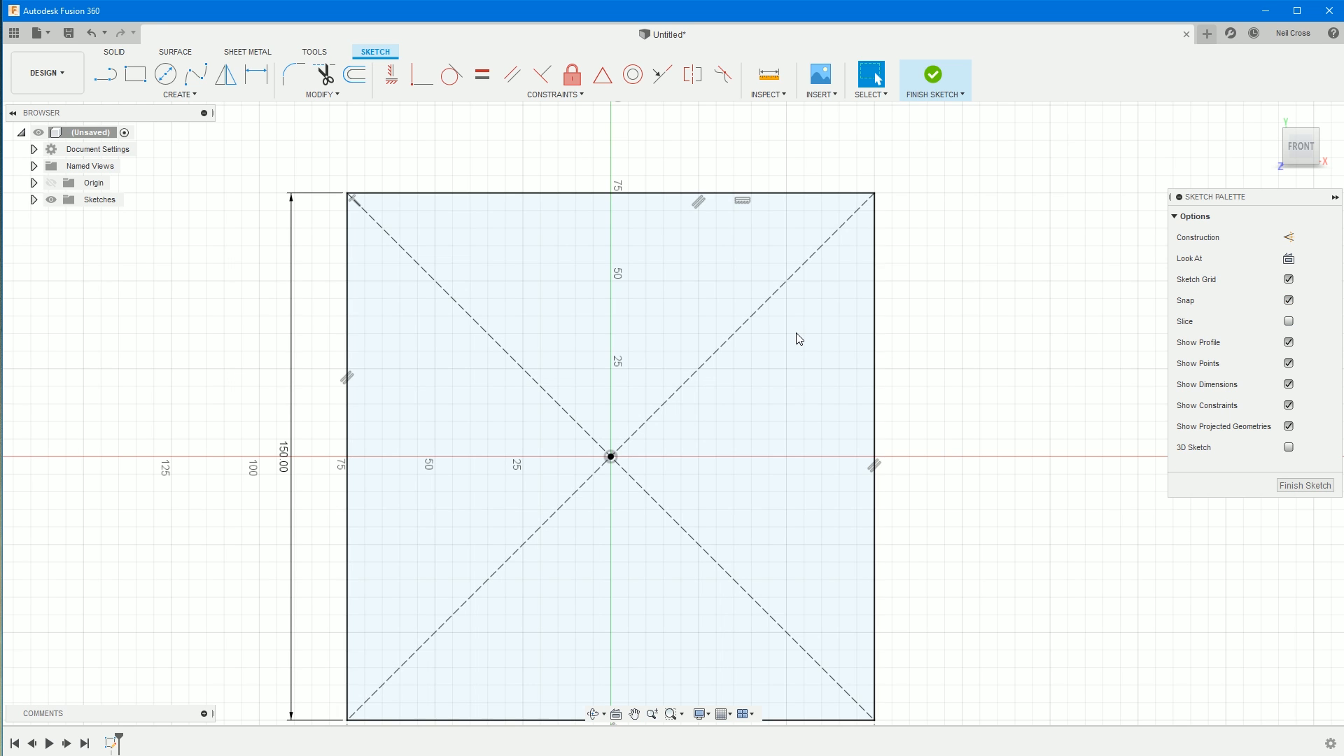
scroll(696, 298, "down", 1)
scroll(699, 308, "down", 1)
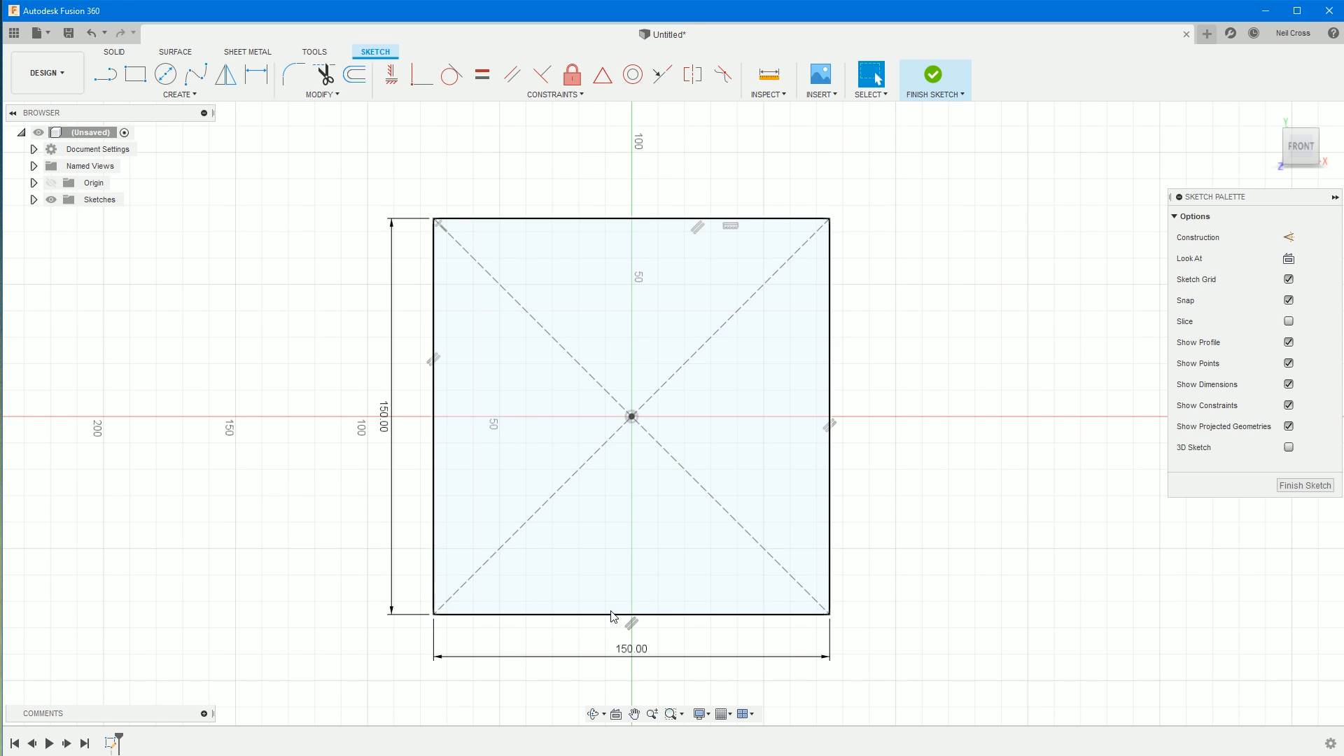
scroll(611, 616, "down", 1)
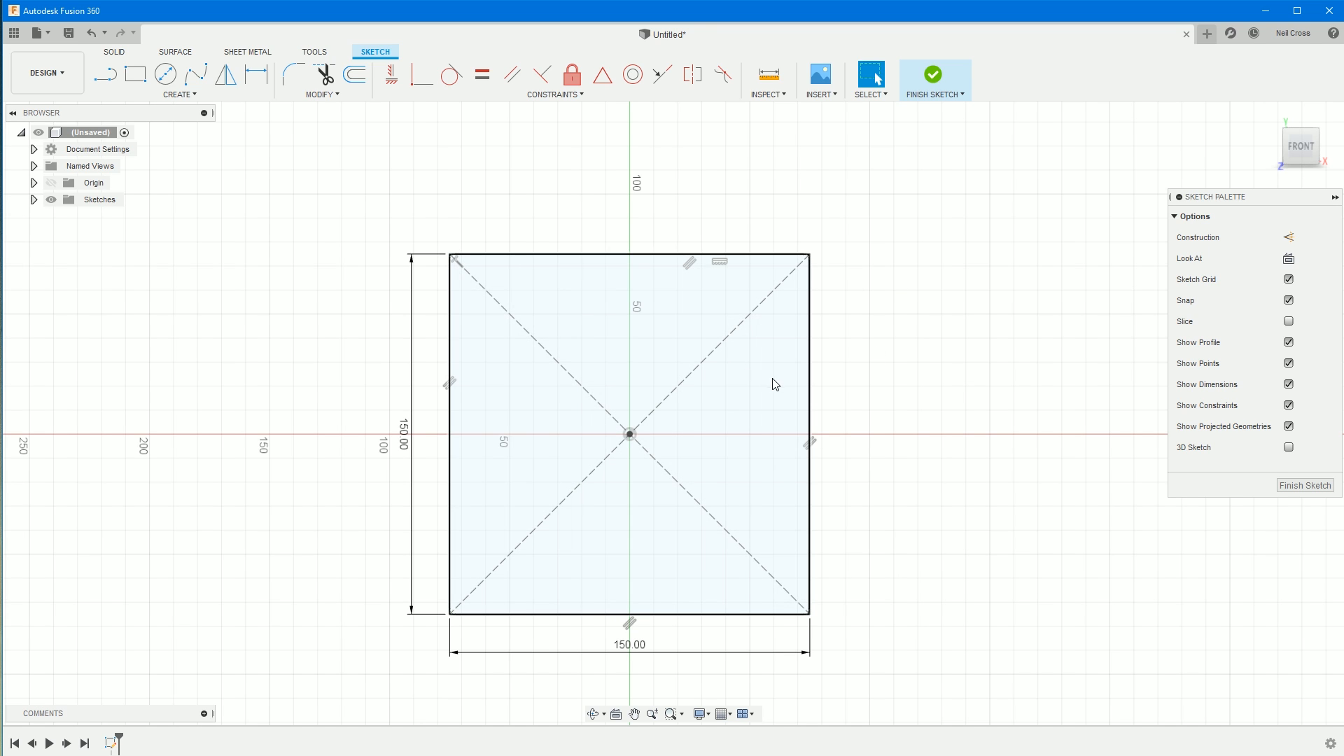
mouse_move(759, 510)
middle_mouse_down("shift")
mouse_move(700, 448)
mouse_move(720, 381)
mouse_move(729, 429)
middle_mouse_up("shift")
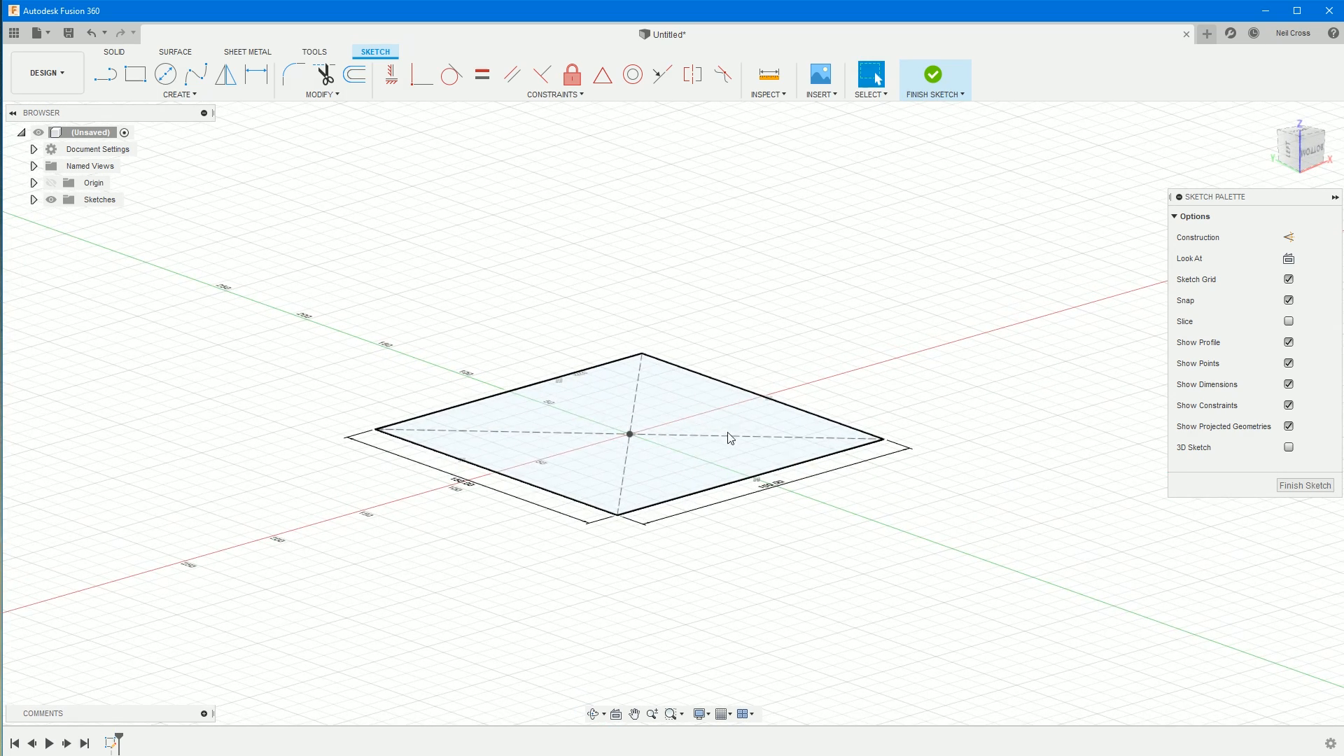
left_click(935, 79)
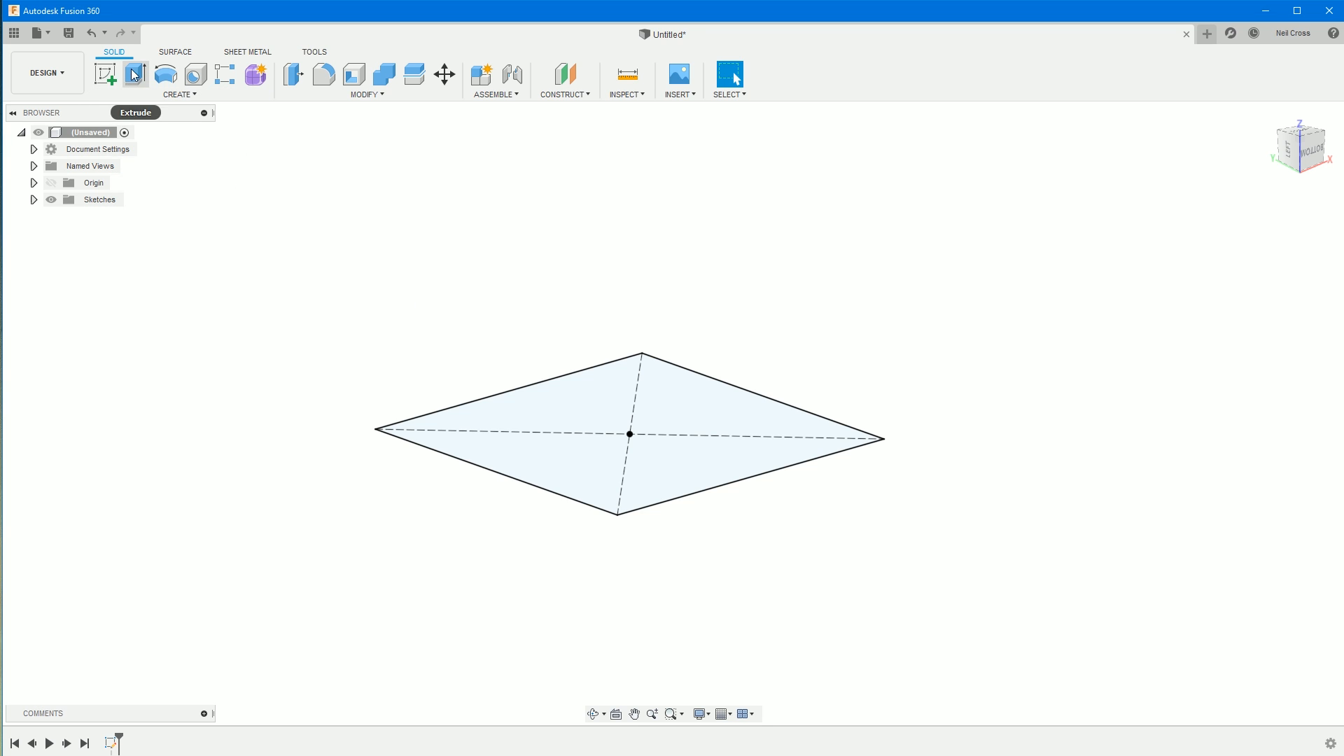
- Extrude the square profile 300 mm to one side as a new body
left_click(570, 400)
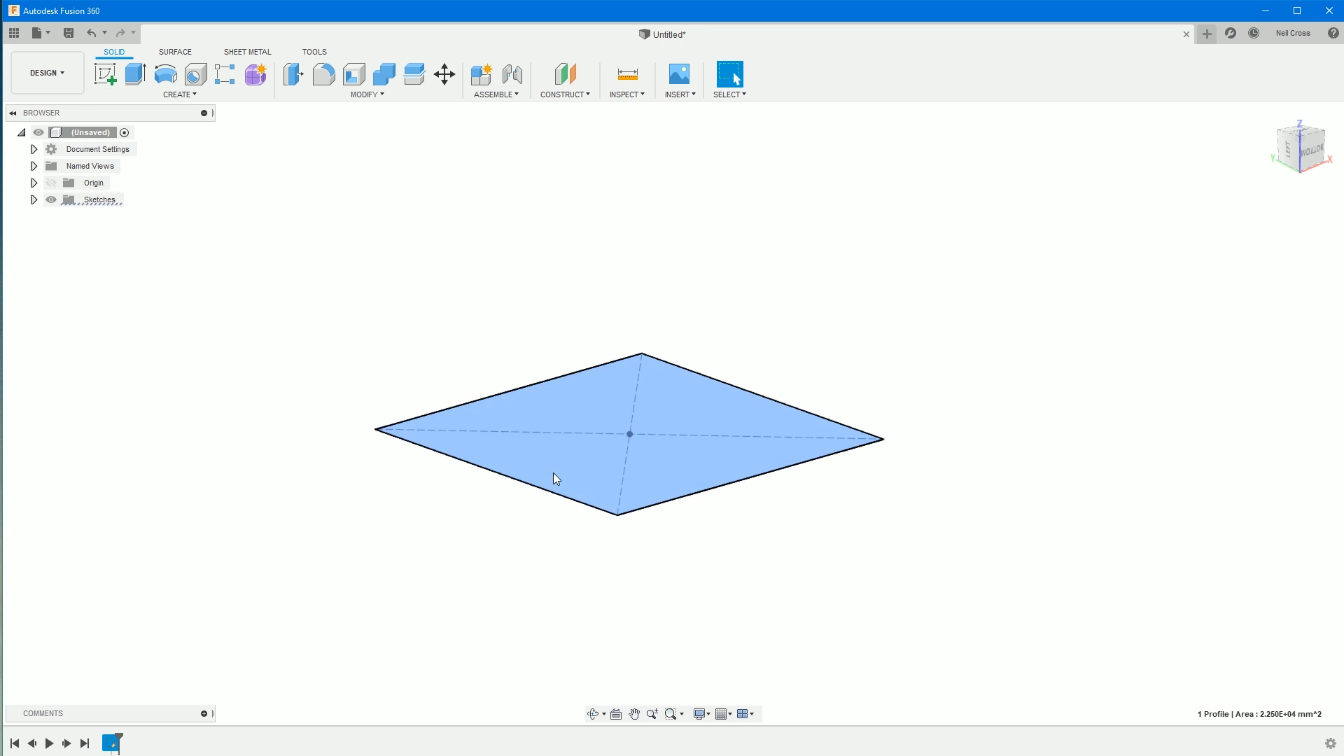
right_click(587, 399)
left_click(571, 455)
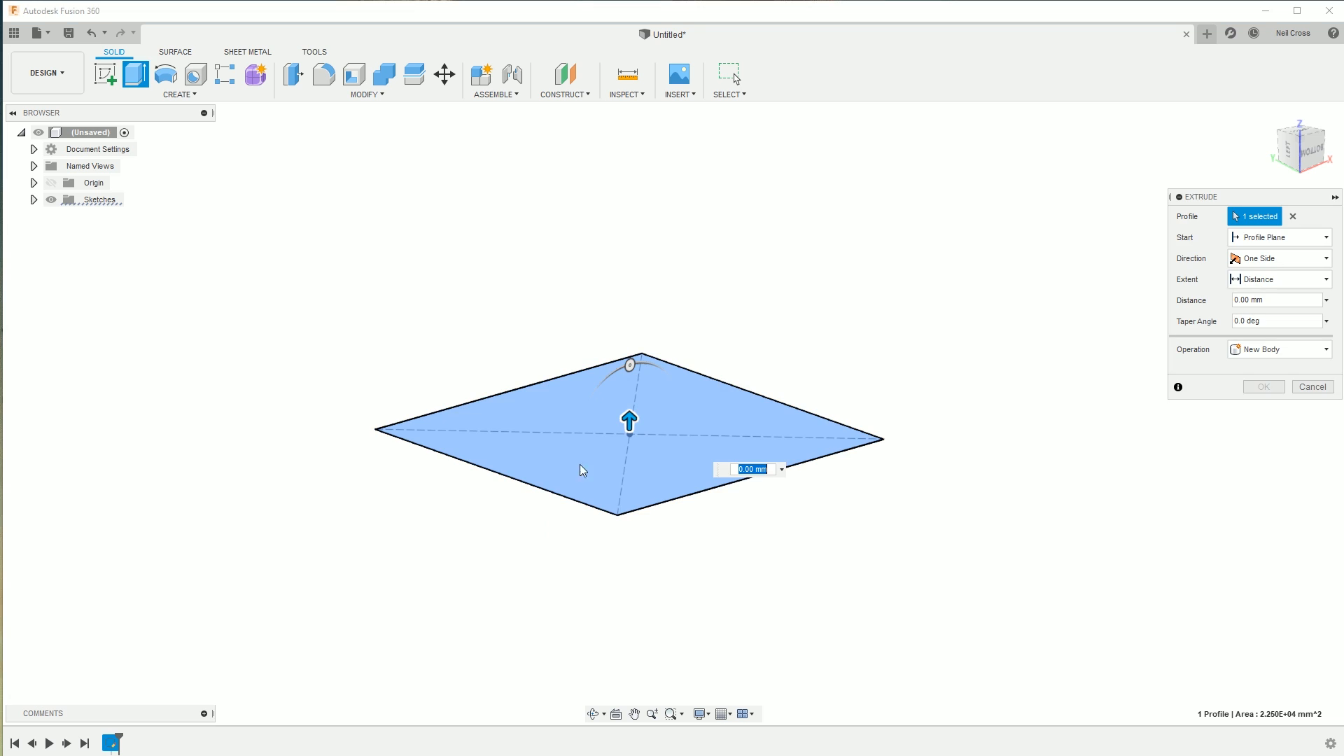
type("300")
key("Return")
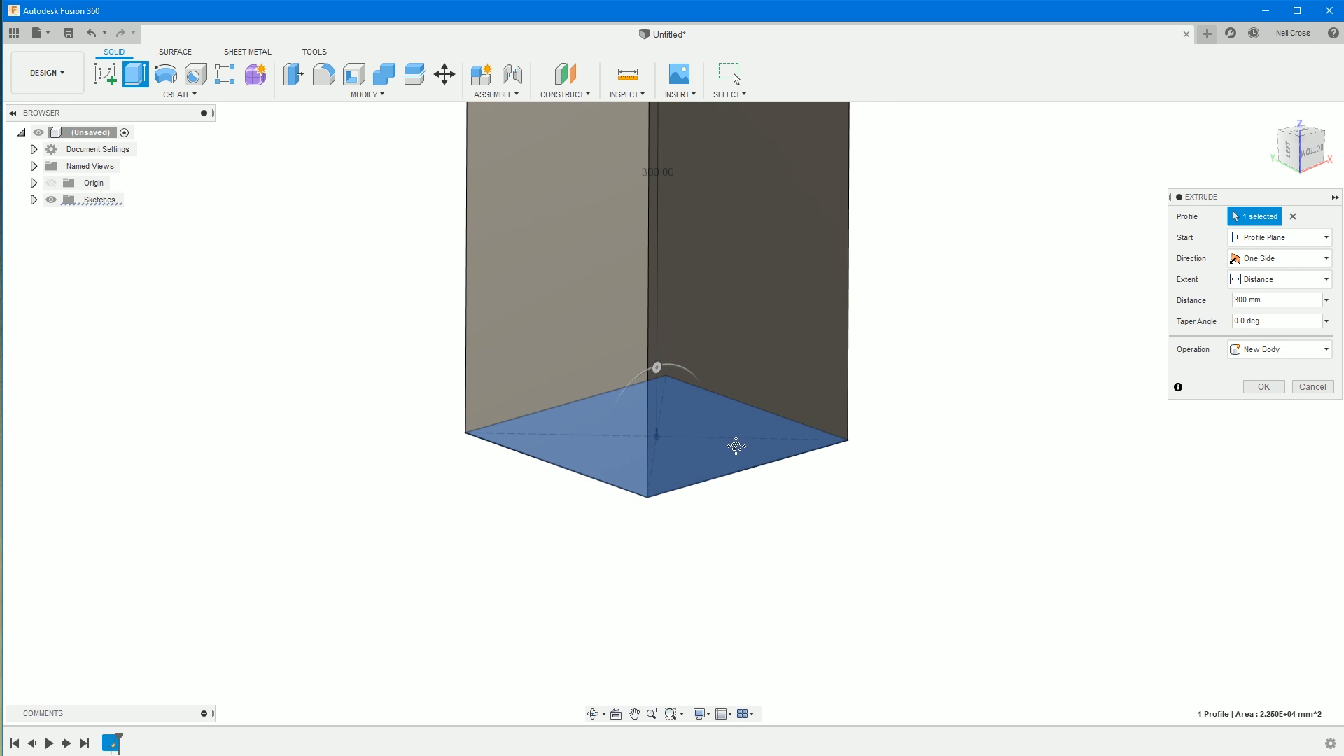
scroll(783, 459, "down", 1)
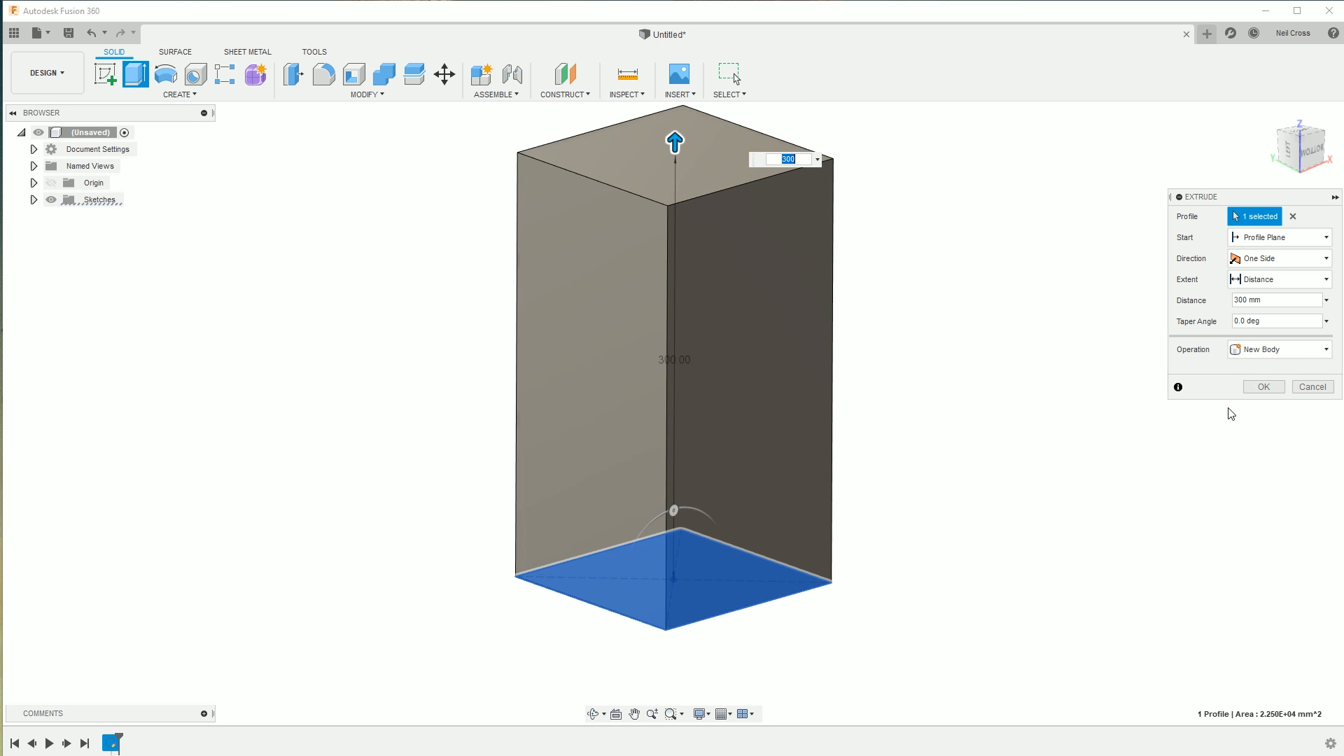
left_click(1263, 387)
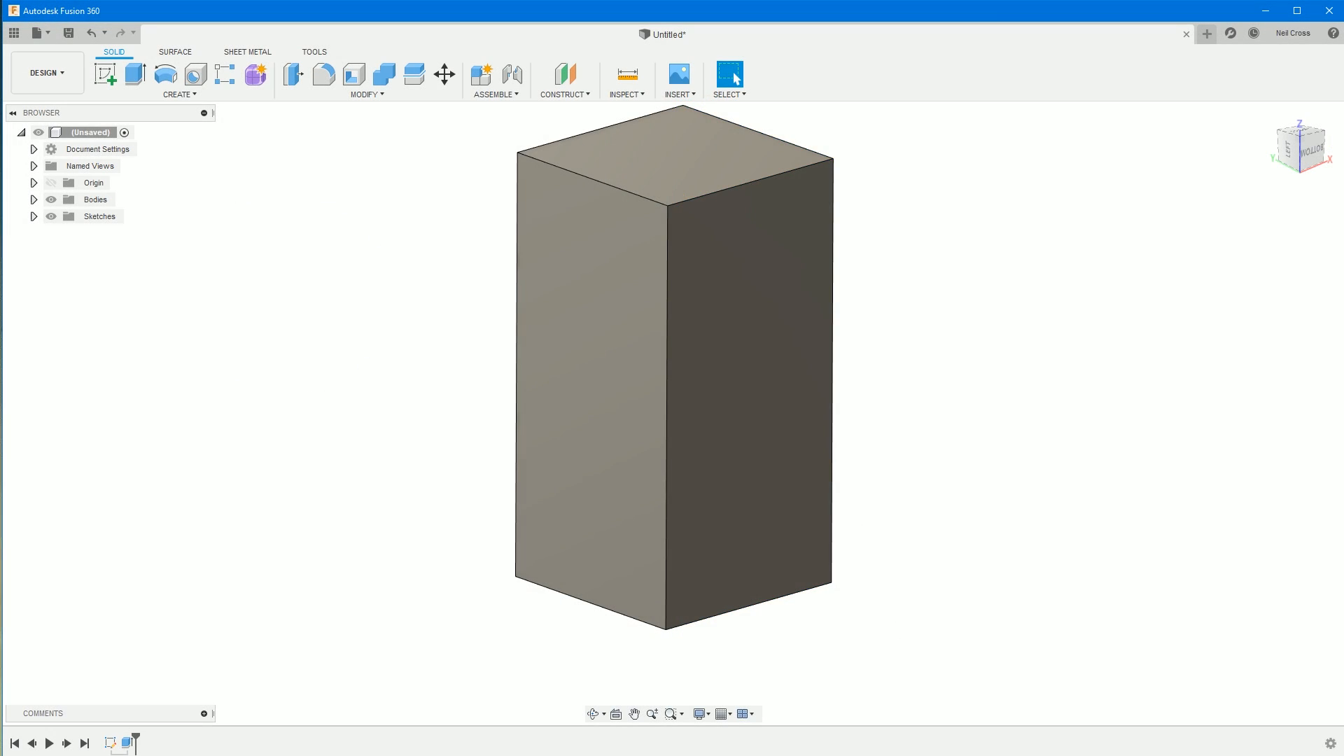
- Switch to the browser to examine The Verge's image of the whole Xbox Series X console, and return to Fusion 360
key("alt+Tab")
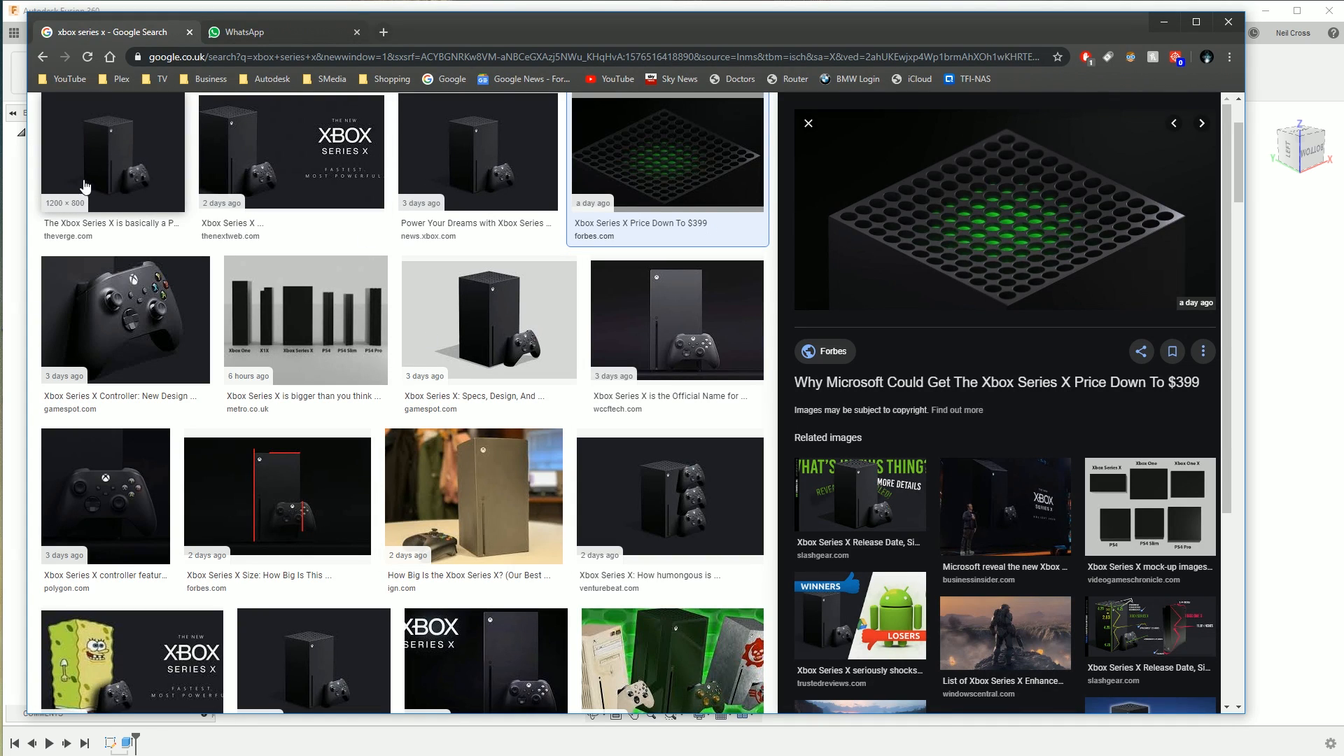
left_click(112, 154)
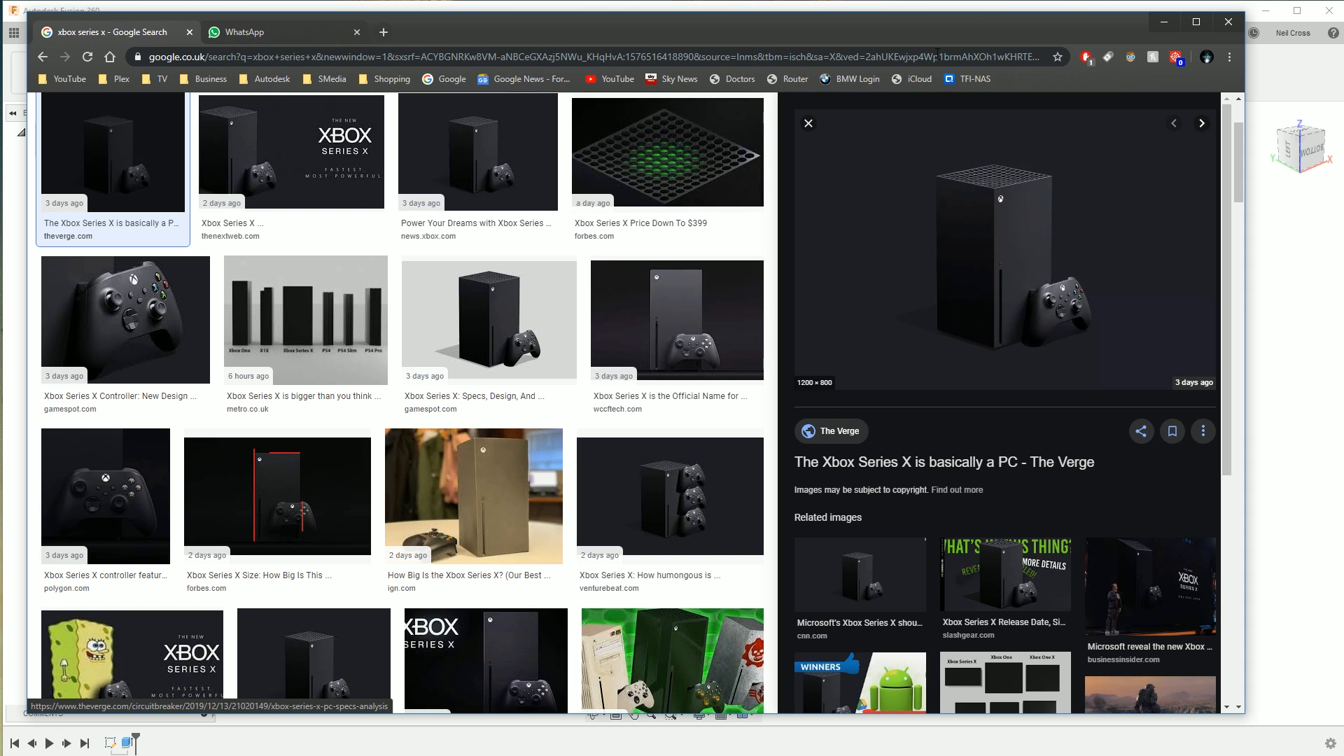
left_click(1164, 21)
scroll(747, 154, "down", 1)
middle_click_drag(743, 193, 727, 284)
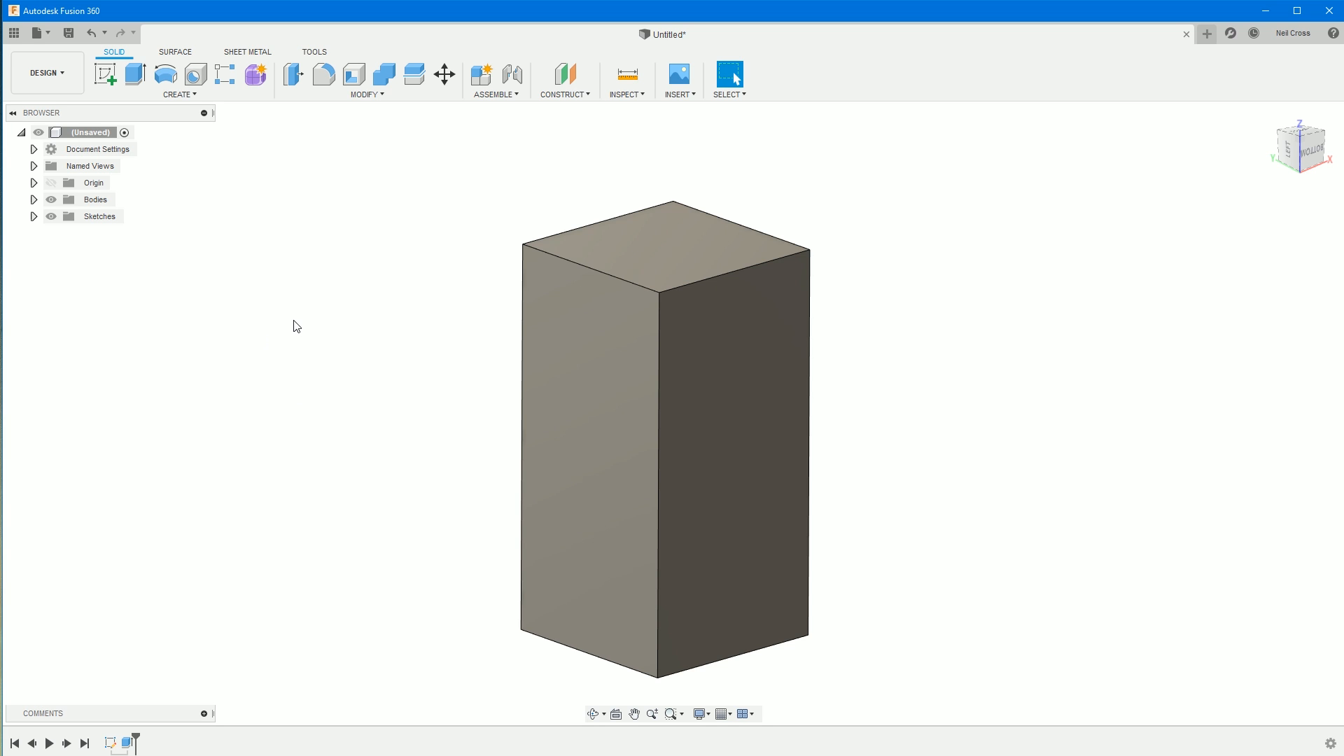
- Create a form and add a 2-Point plane covering the box's top face, 150 × 150 mm with 2 × 2 faces, as a new body
left_click(258, 86)
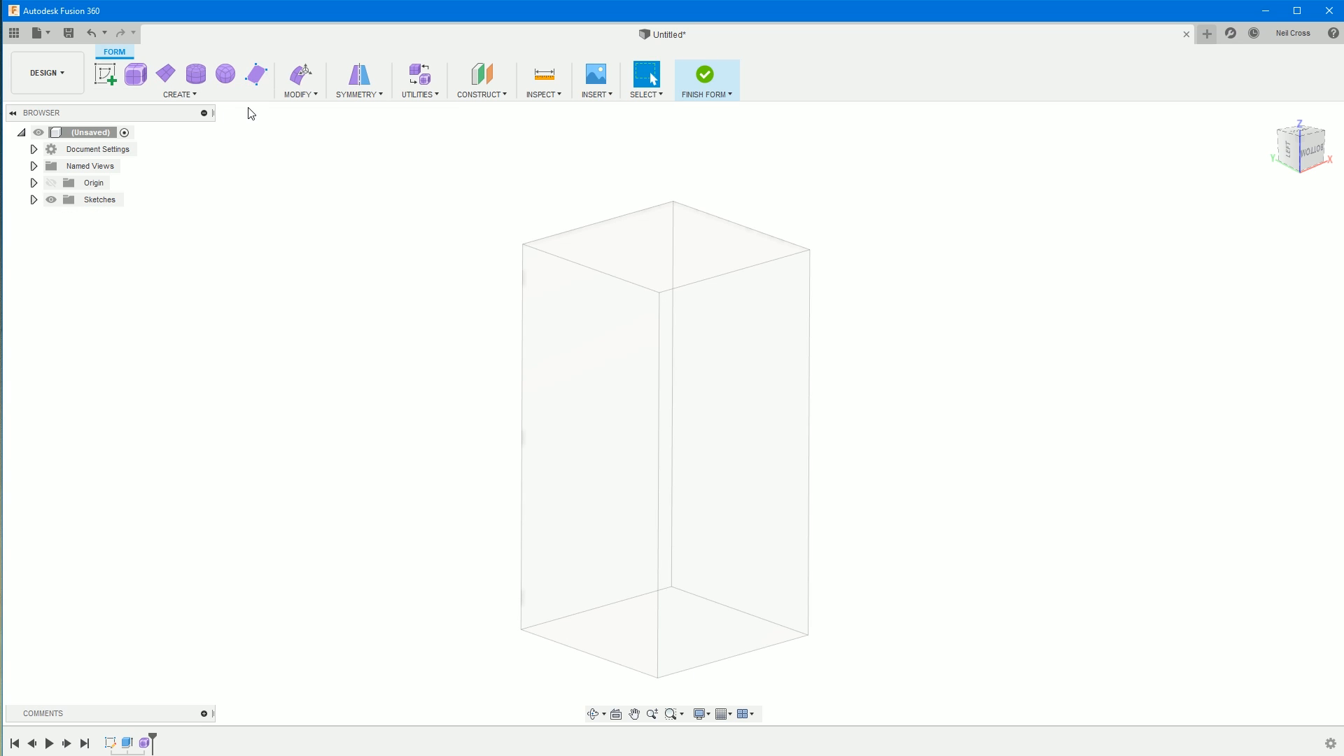
left_click(178, 83)
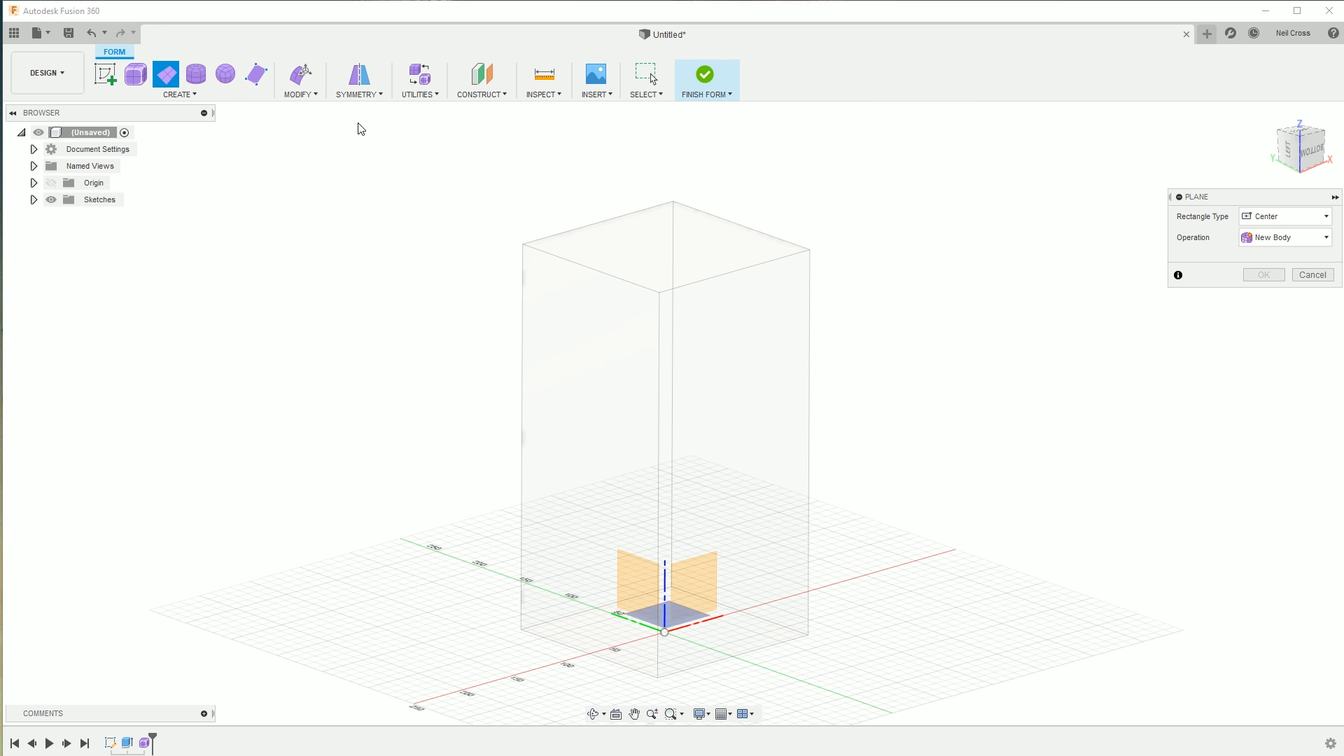
left_click(584, 257)
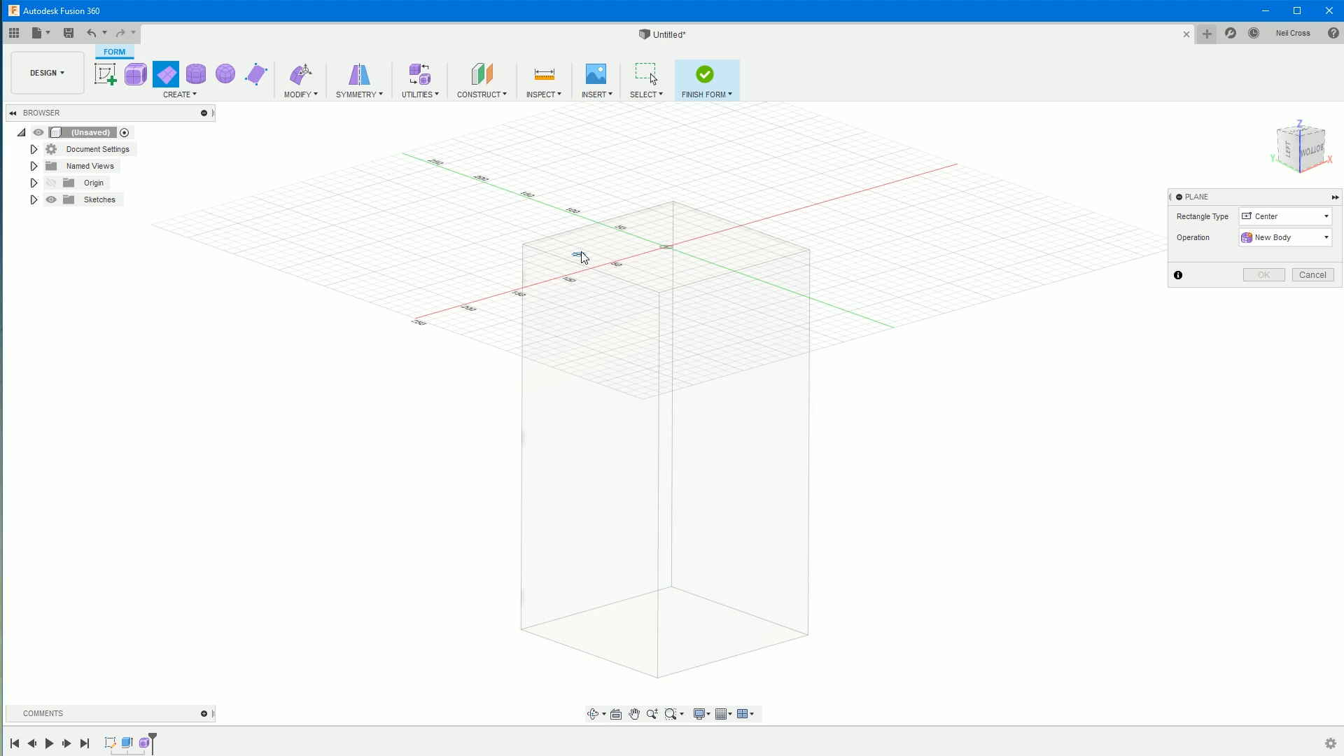
left_click(522, 244)
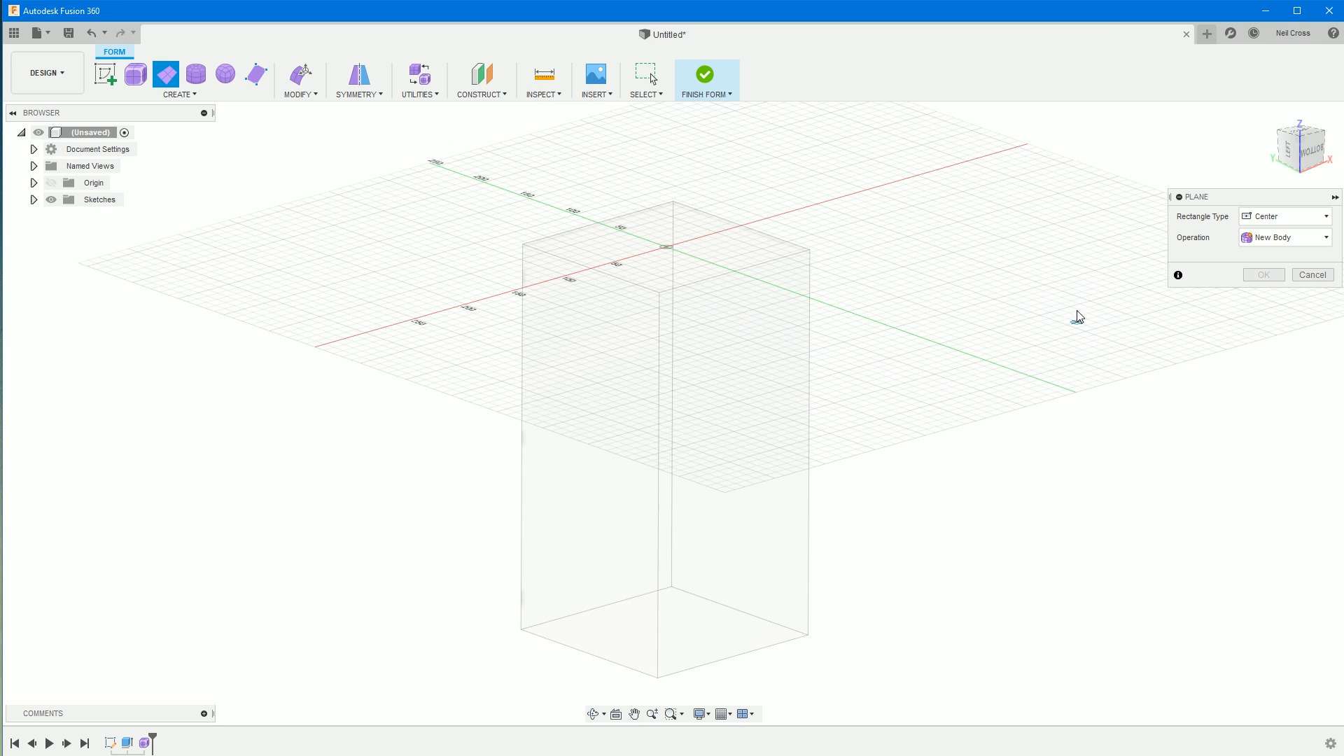
left_click(1274, 221)
left_click(1267, 256)
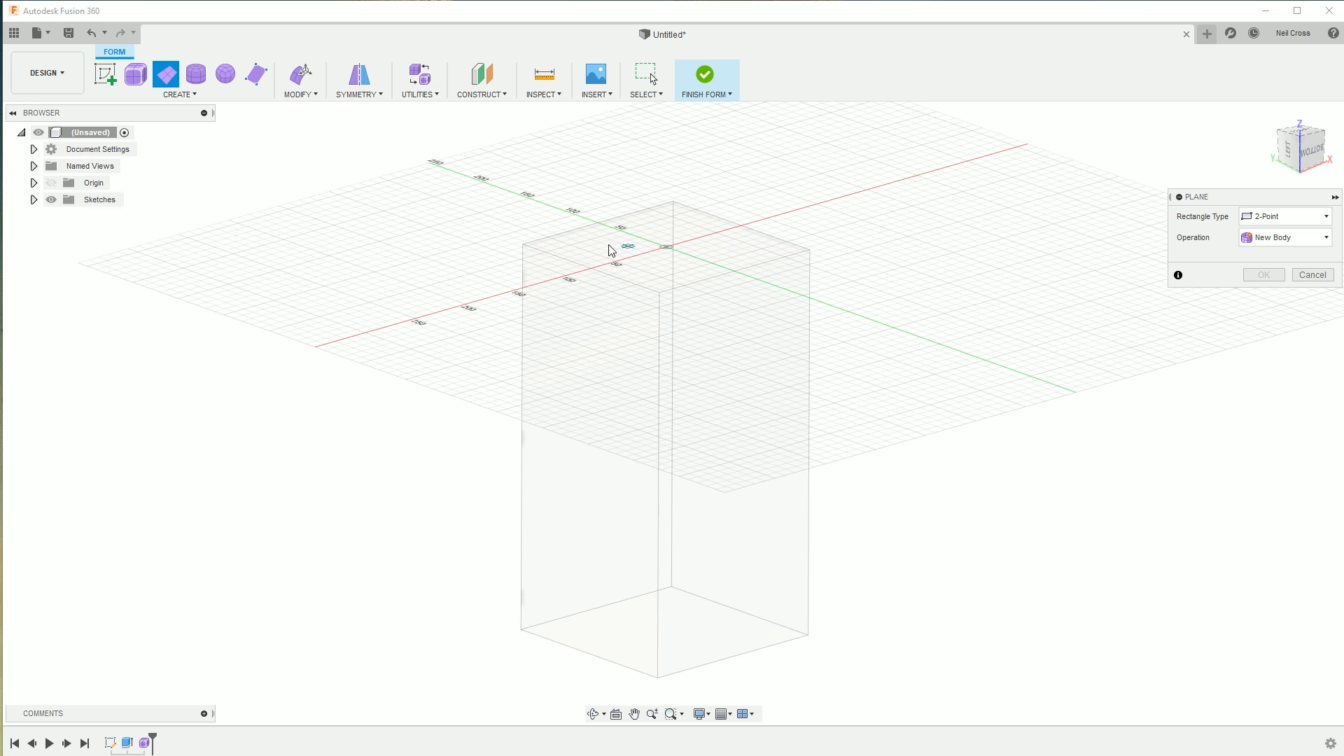
left_click(551, 244)
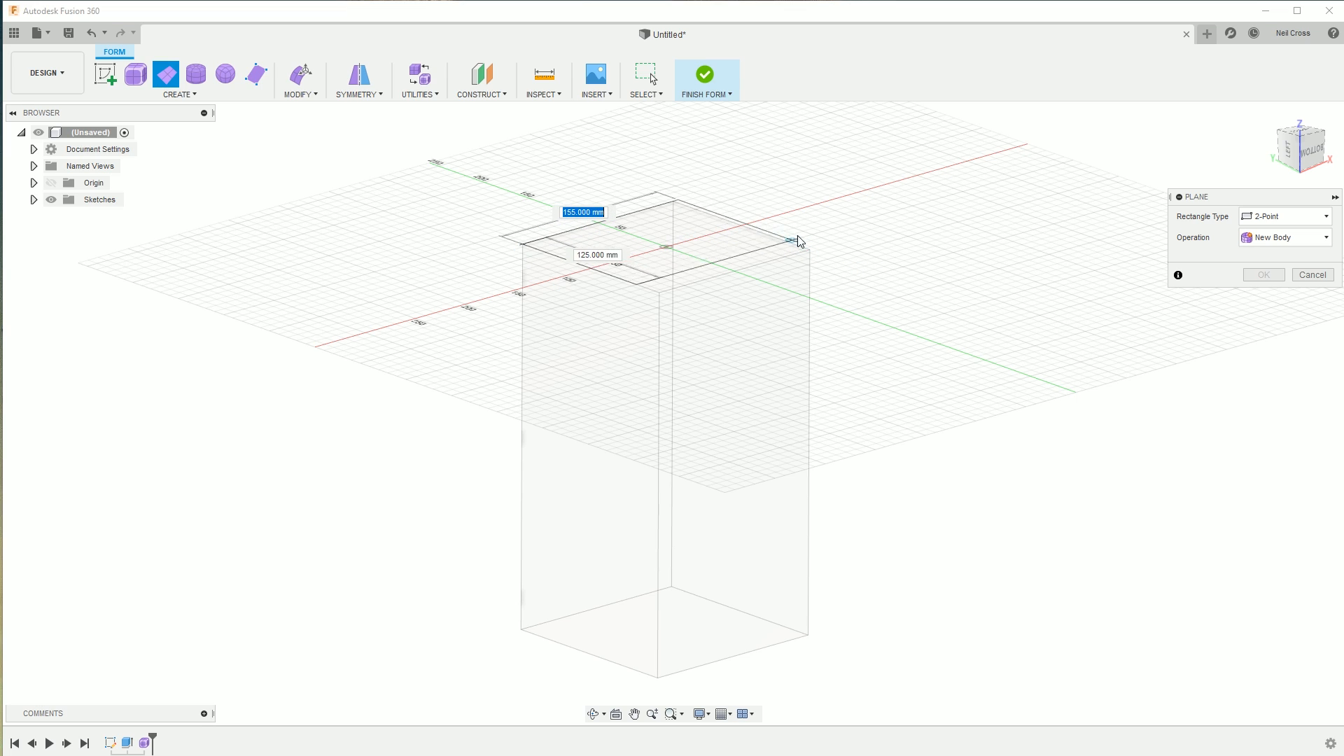
left_click(808, 254)
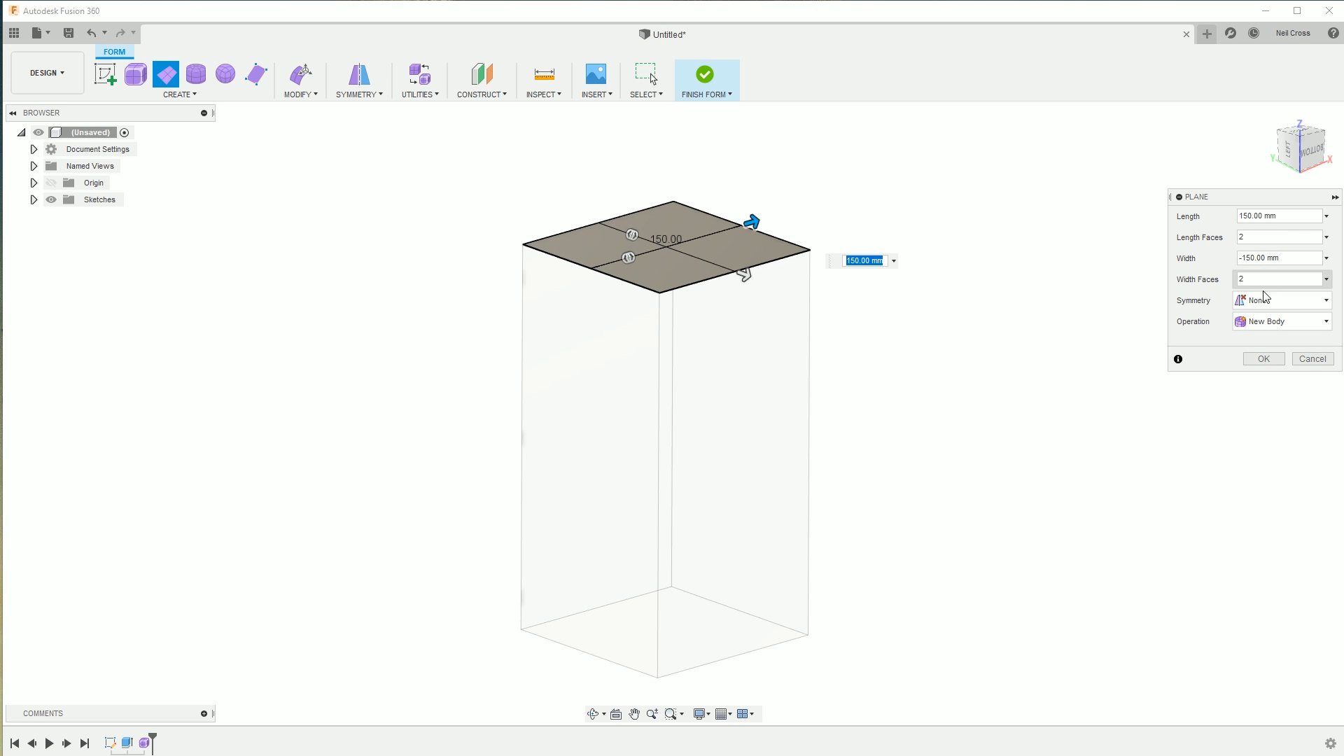
left_click(1263, 359)
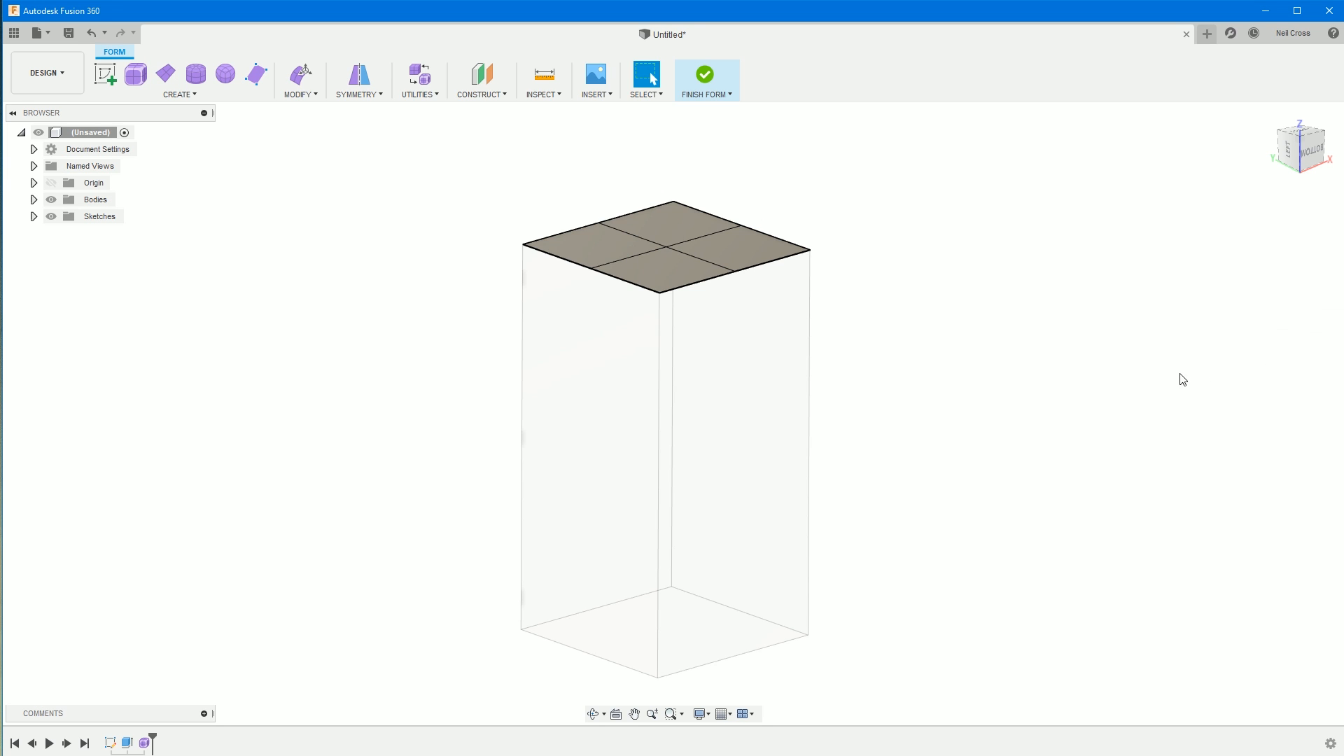
- Set the visual style to Shaded so the model displays without edges
left_click(702, 714)
mouse_move(731, 735)
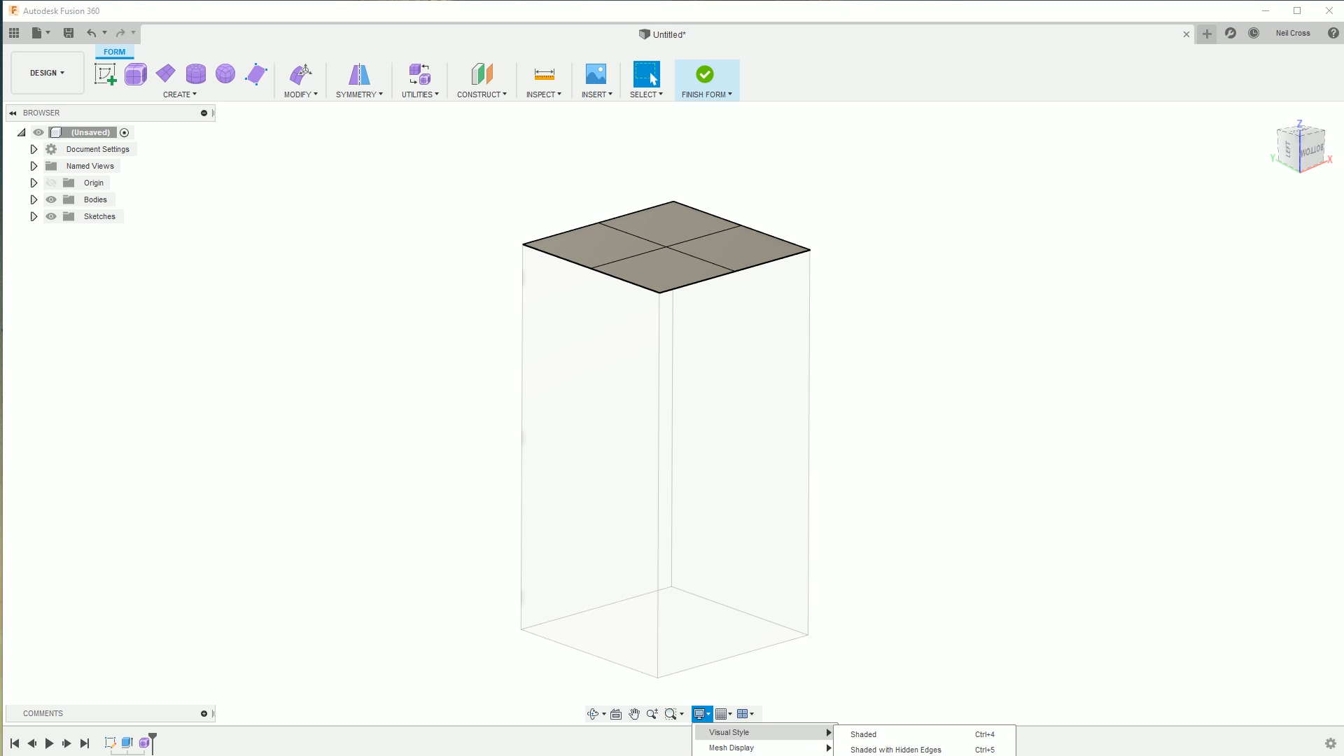
left_click(875, 741)
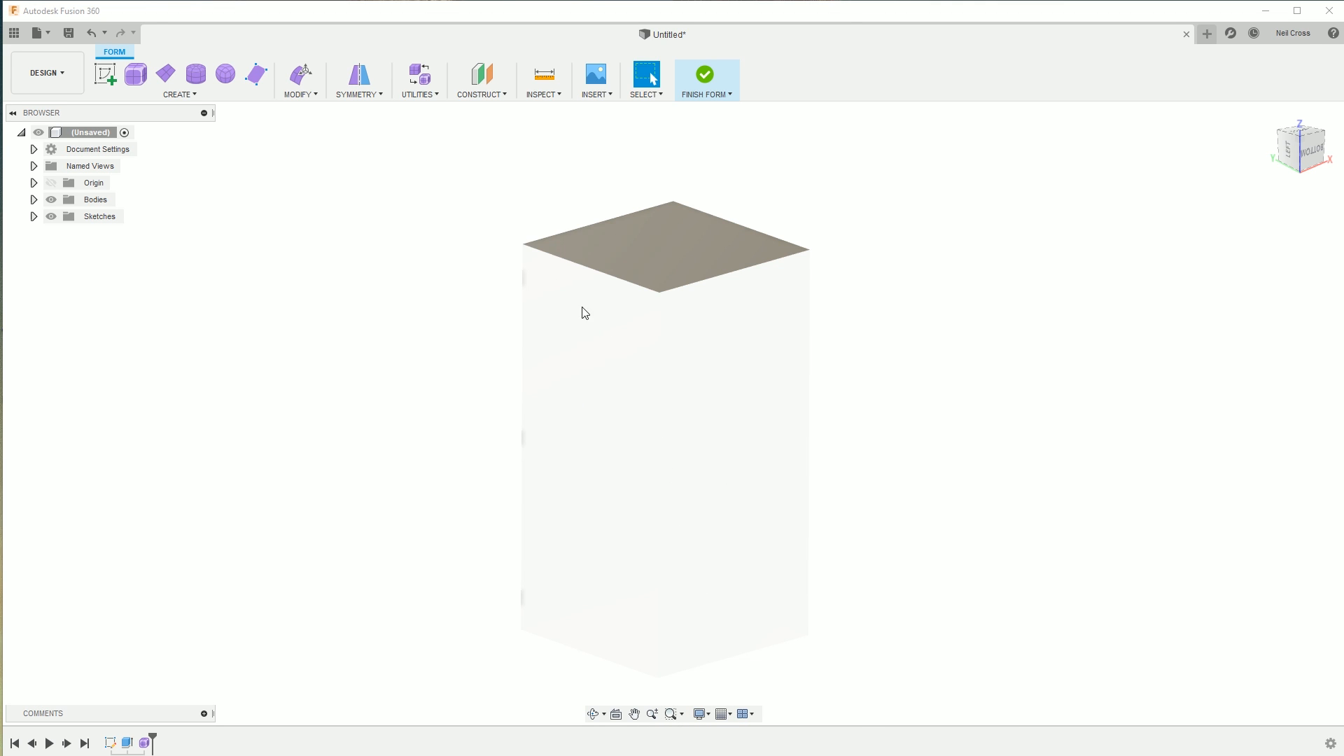
- Change the visual style to a shaded display that shows the model's edges again
left_click(703, 716)
left_click(910, 744)
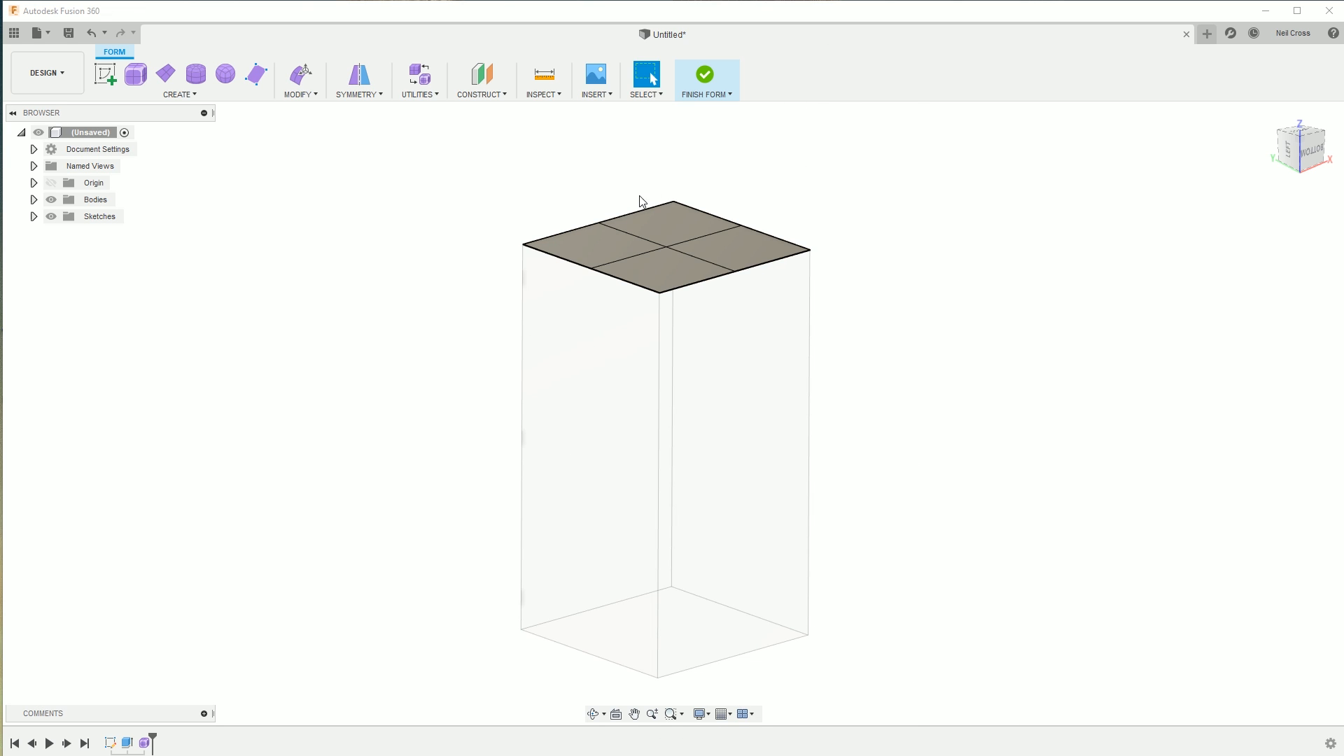
- Thicken the form plane on top of the box by 10 mm with the Sharp type in the Normal direction
left_click(199, 98)
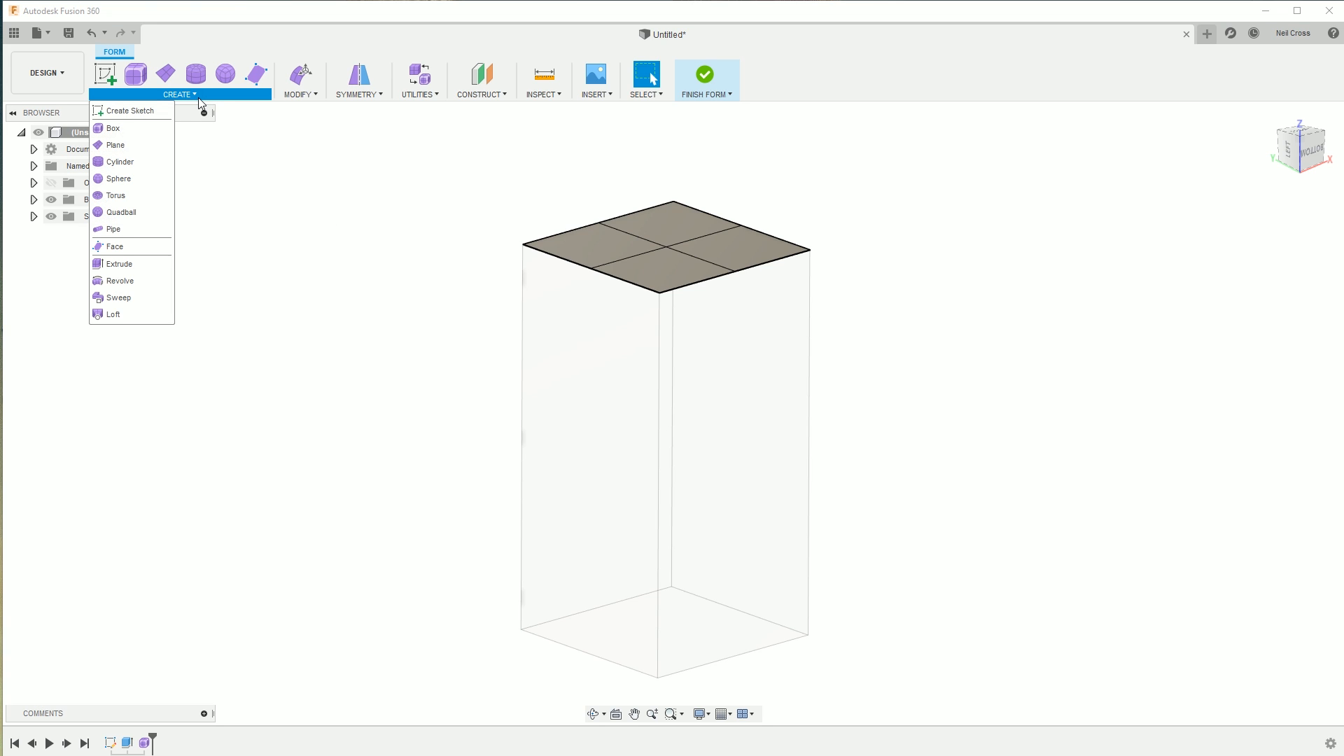
left_click(286, 98)
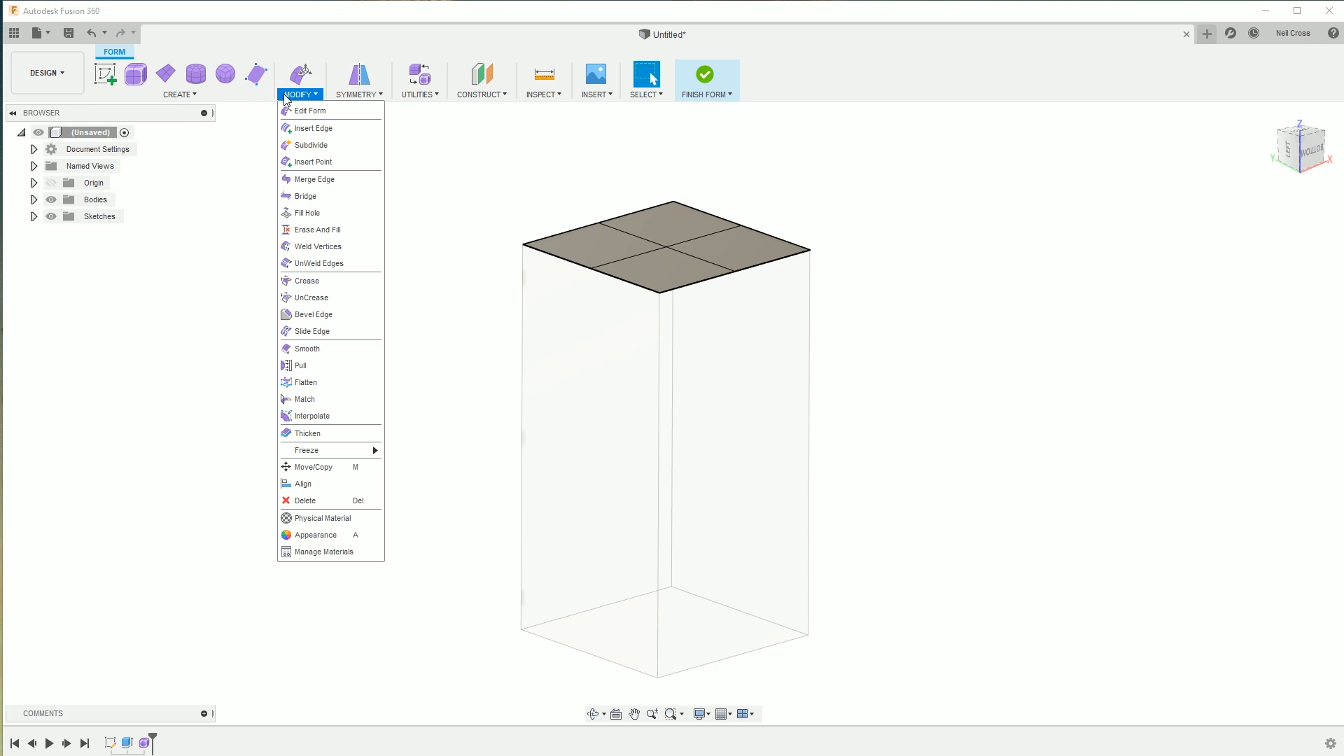
left_click(306, 433)
left_click(619, 253)
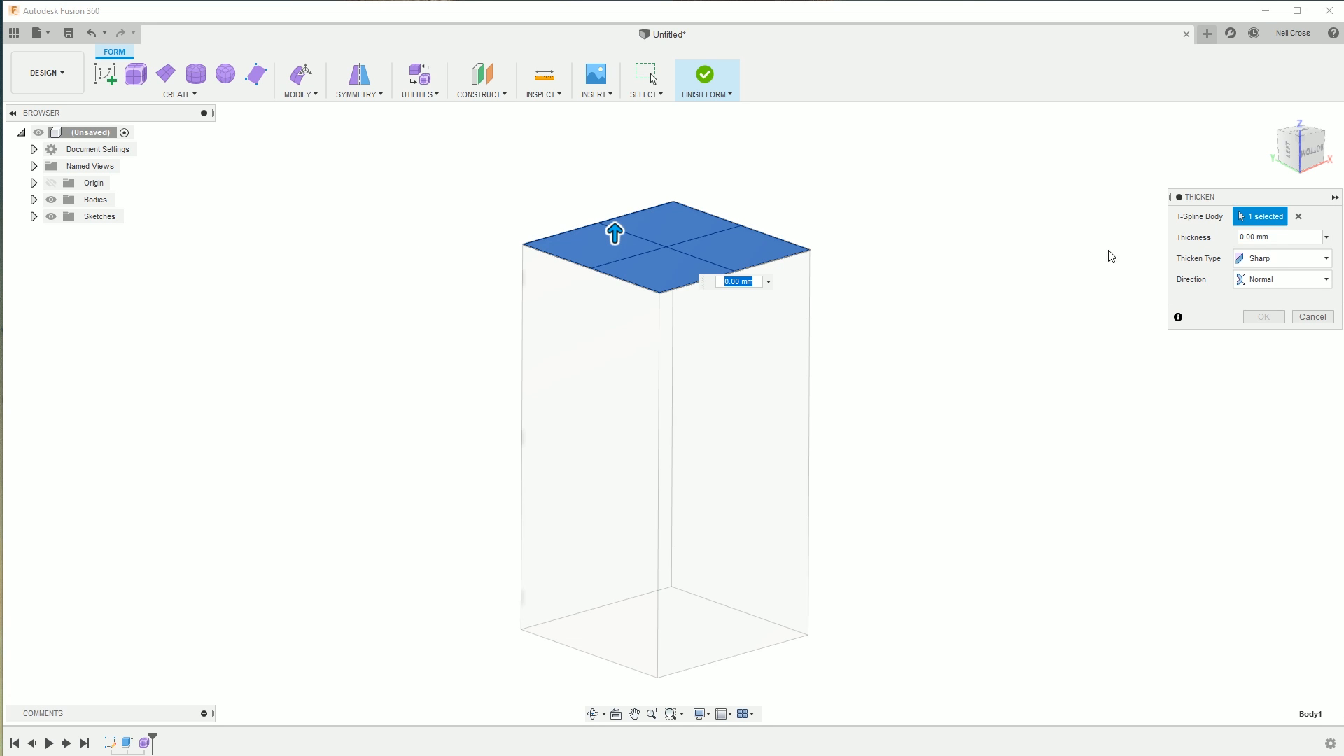
double_click(1255, 237)
type("10")
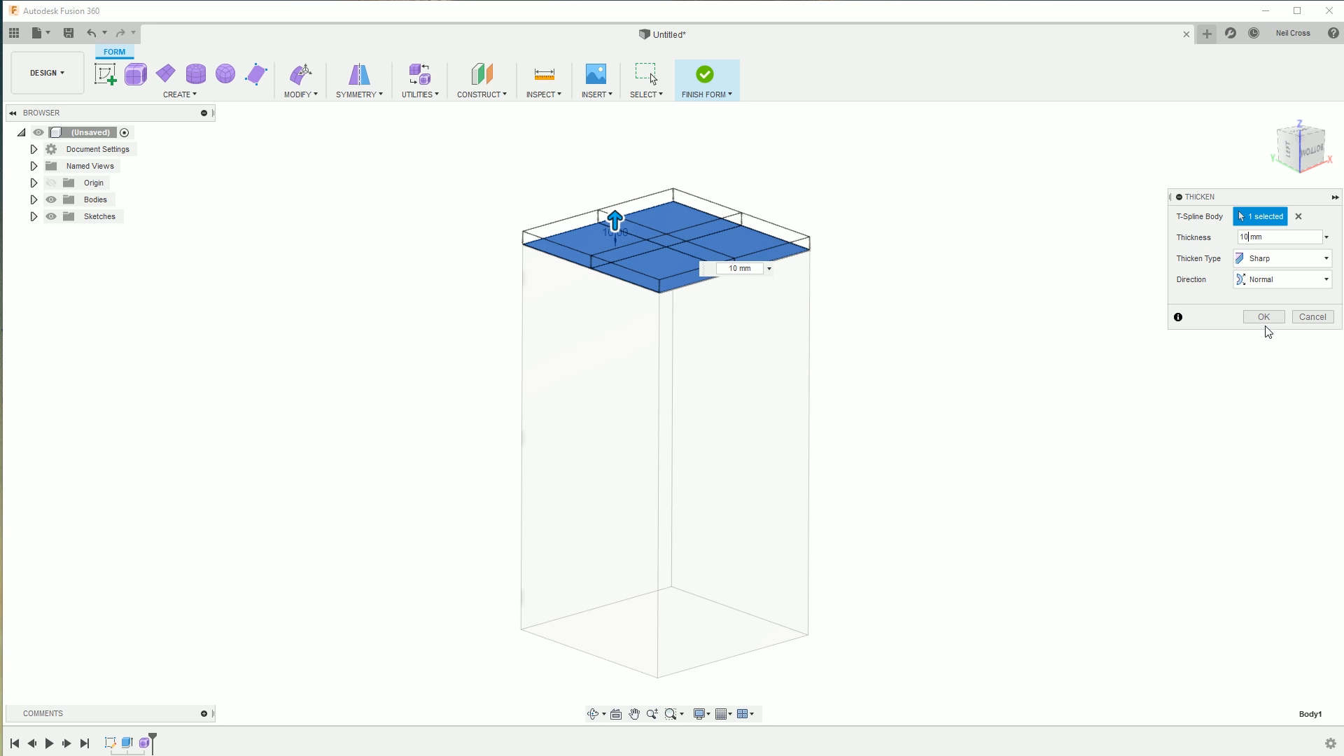
left_click(1264, 317)
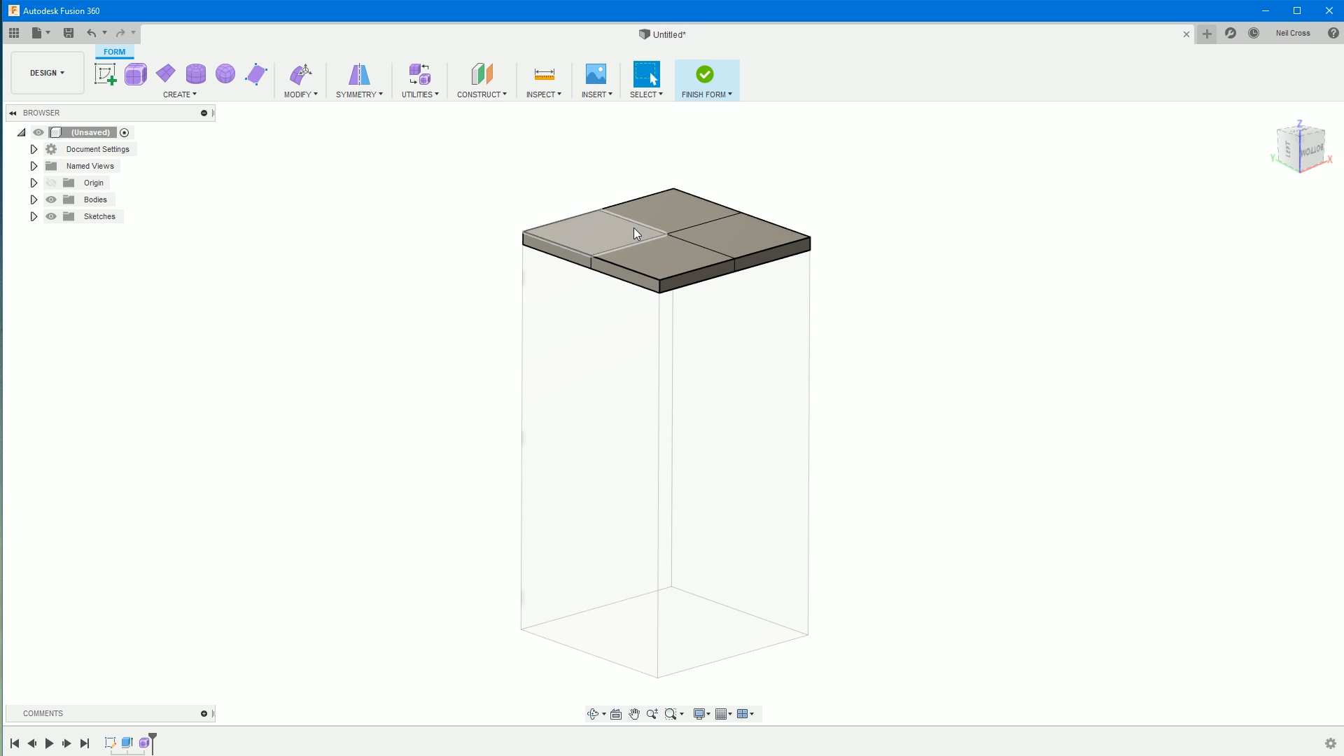
- Switch to the browser to examine Forbes' close-up image of the Xbox Series X top grille, and return to Fusion 360
key("alt+Tab")
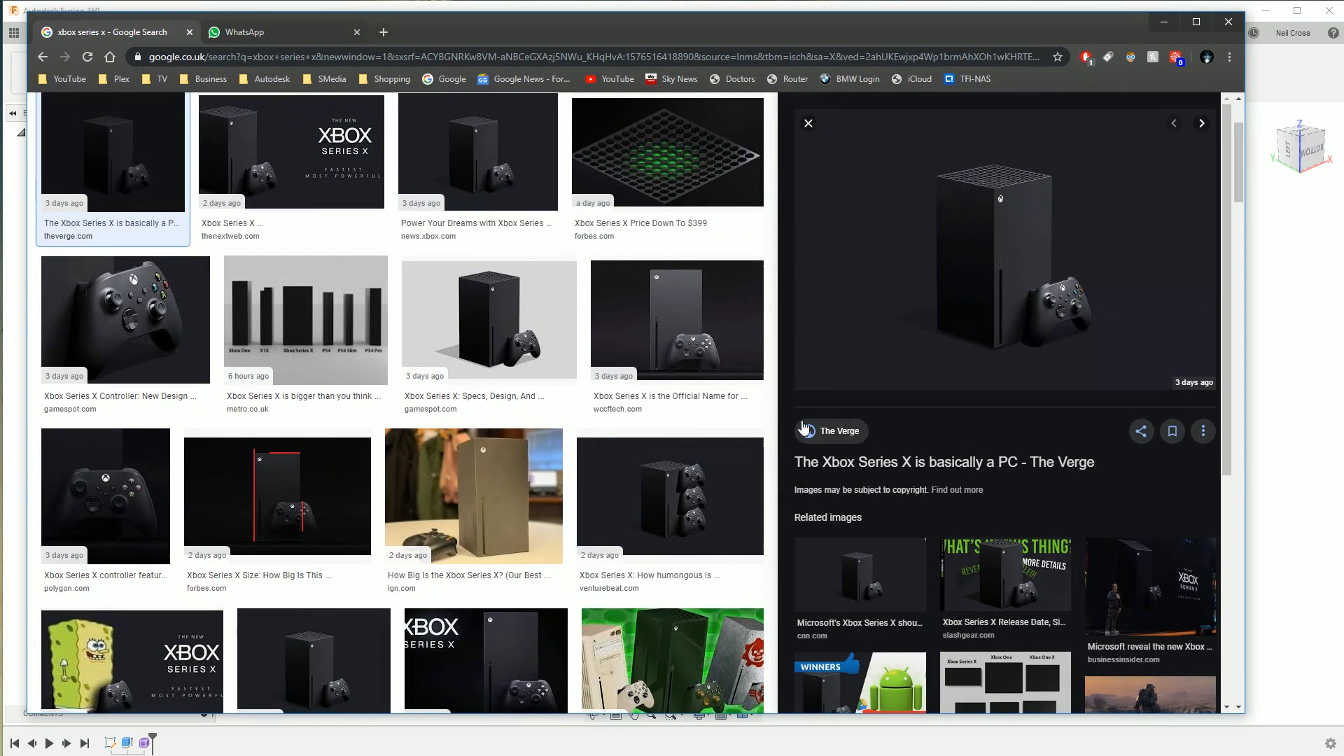
left_click(665, 161)
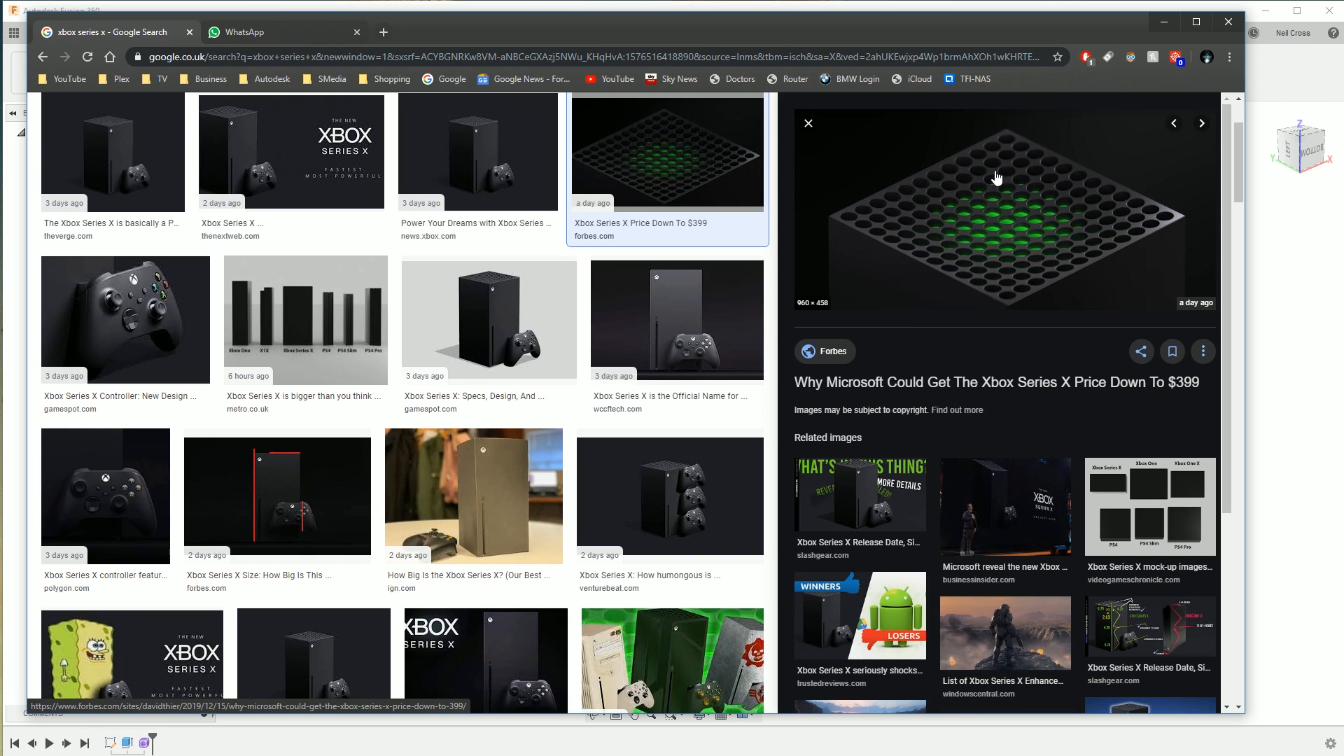
left_click(1166, 28)
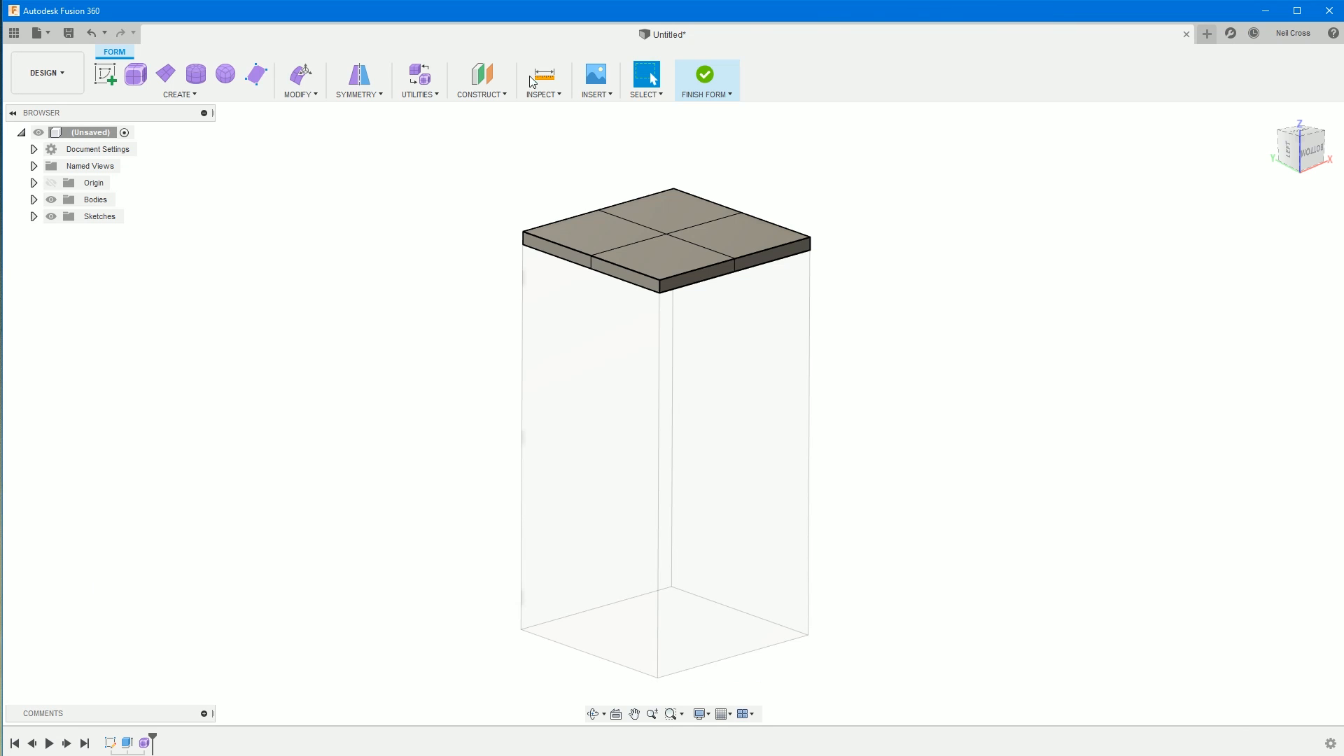
- Use Edit Form to move the centre vertex of the slab's upper surface by -10 mm along Z
left_click(299, 75)
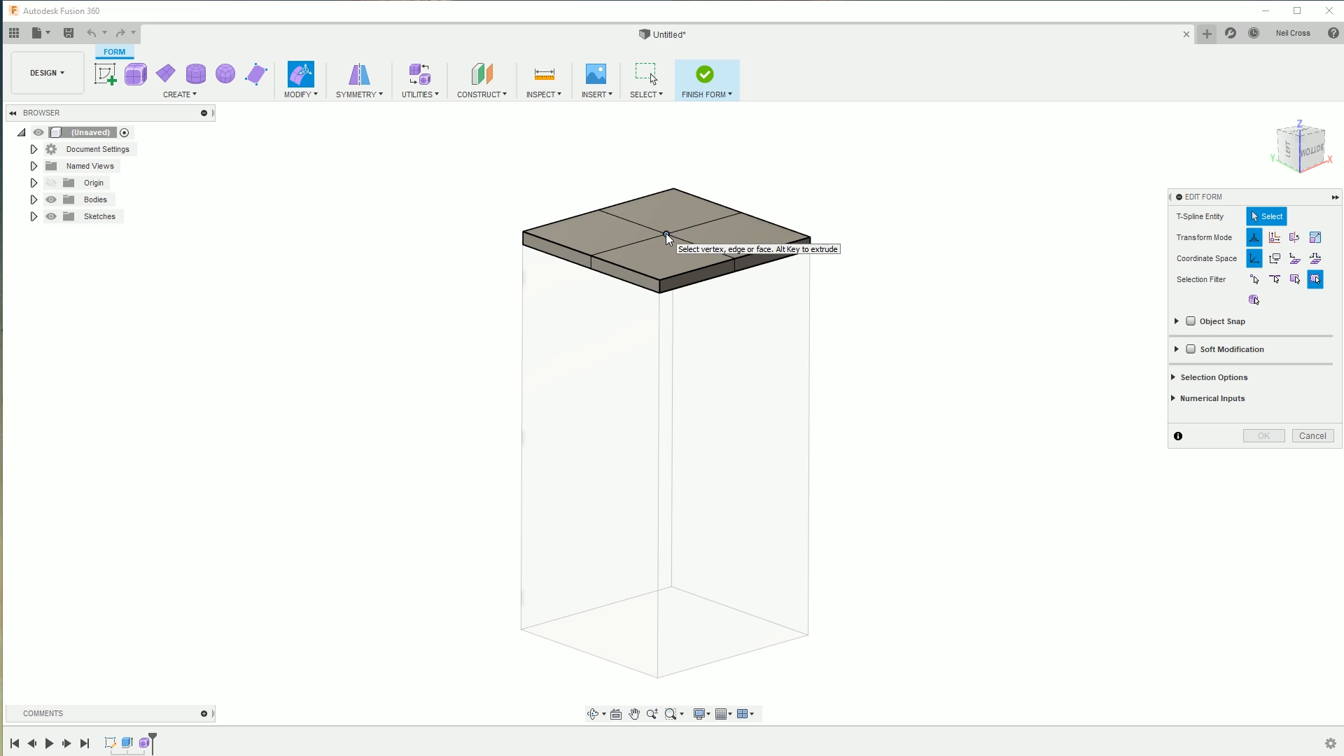
left_click(667, 236)
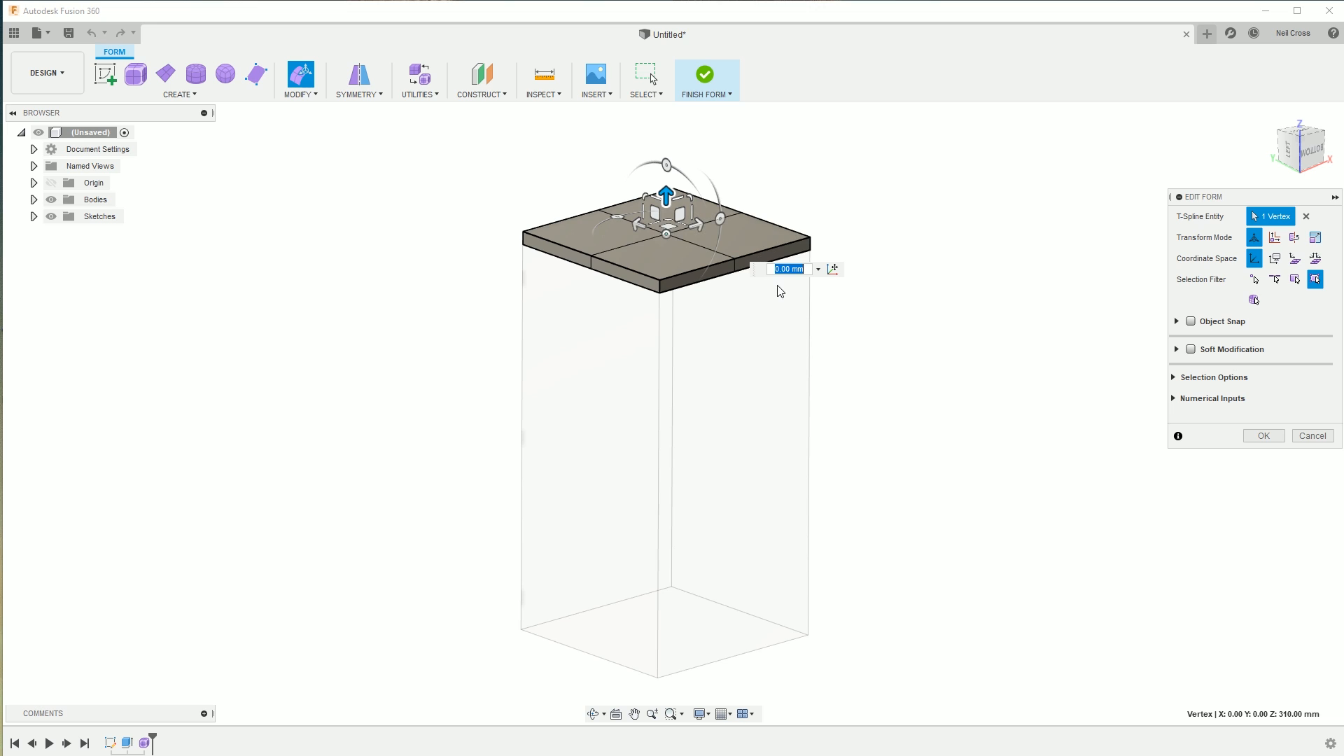
type("-")
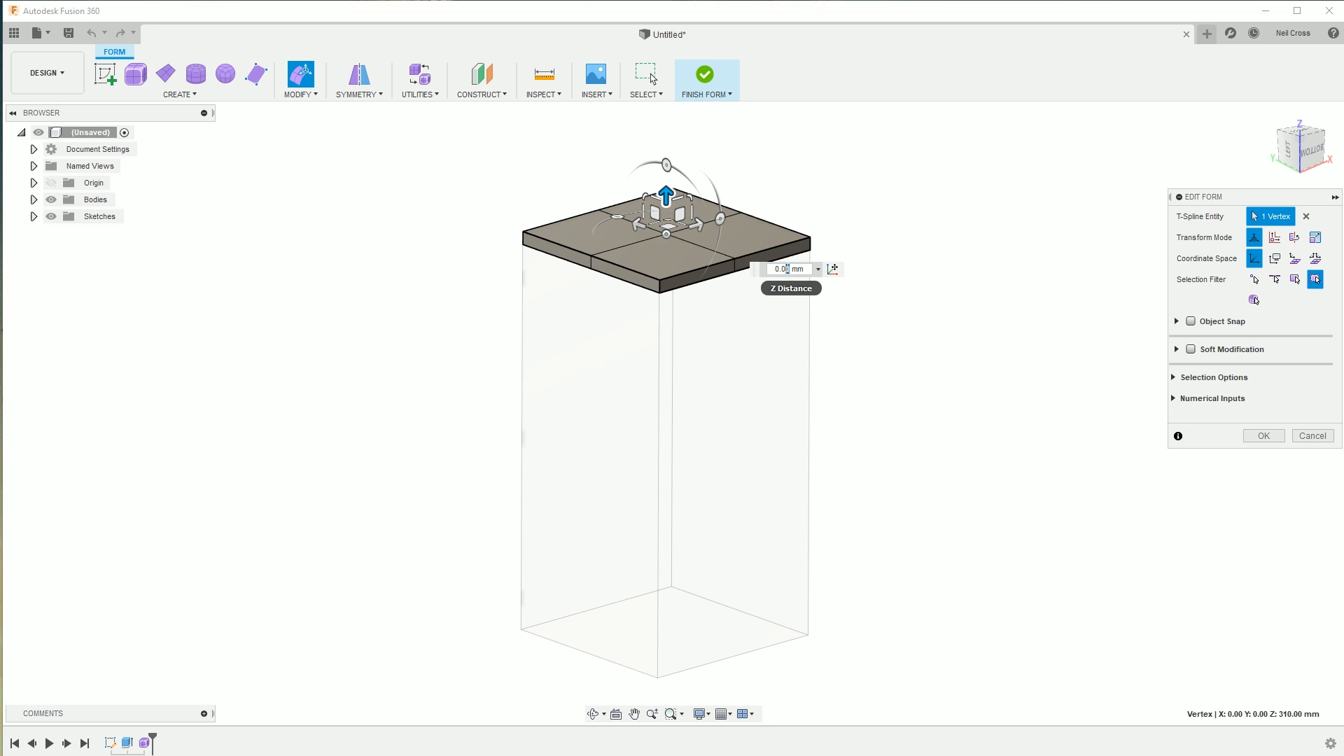
type("1")
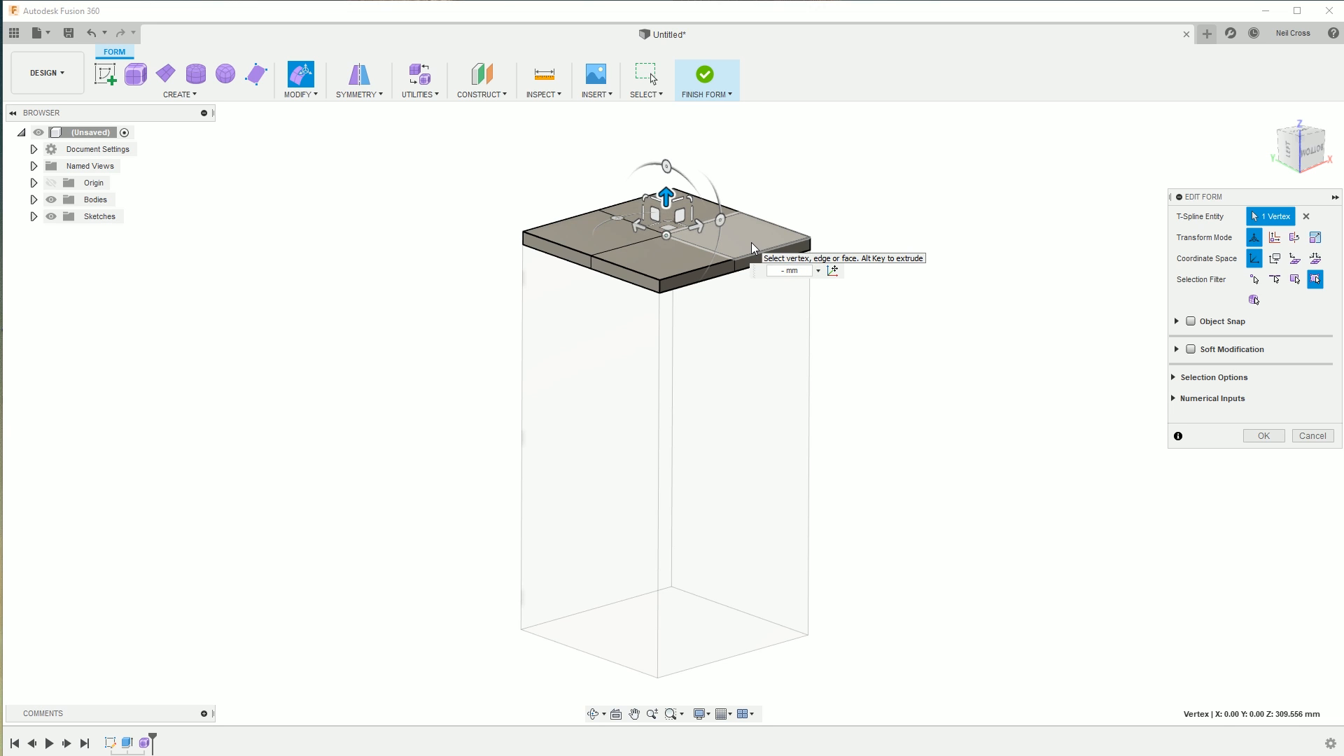
type("0")
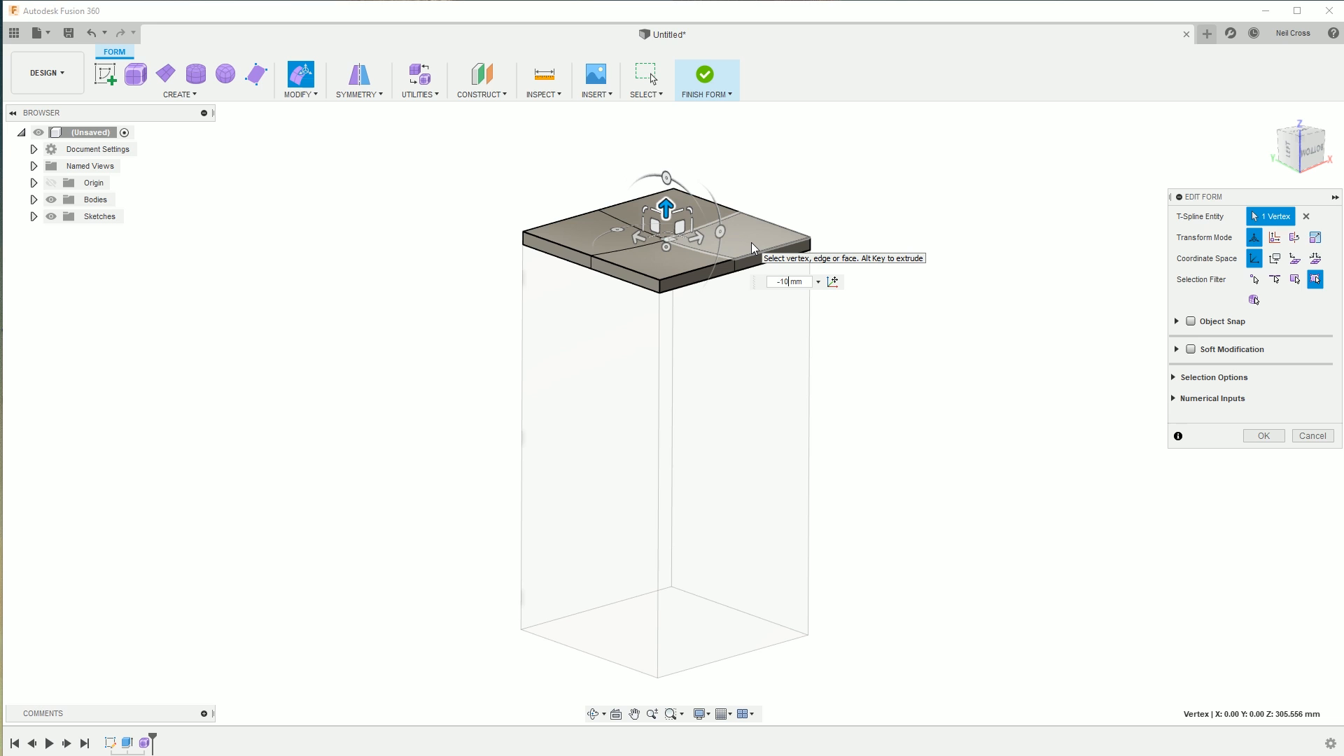
key("Return")
scroll(679, 245, "up", 5)
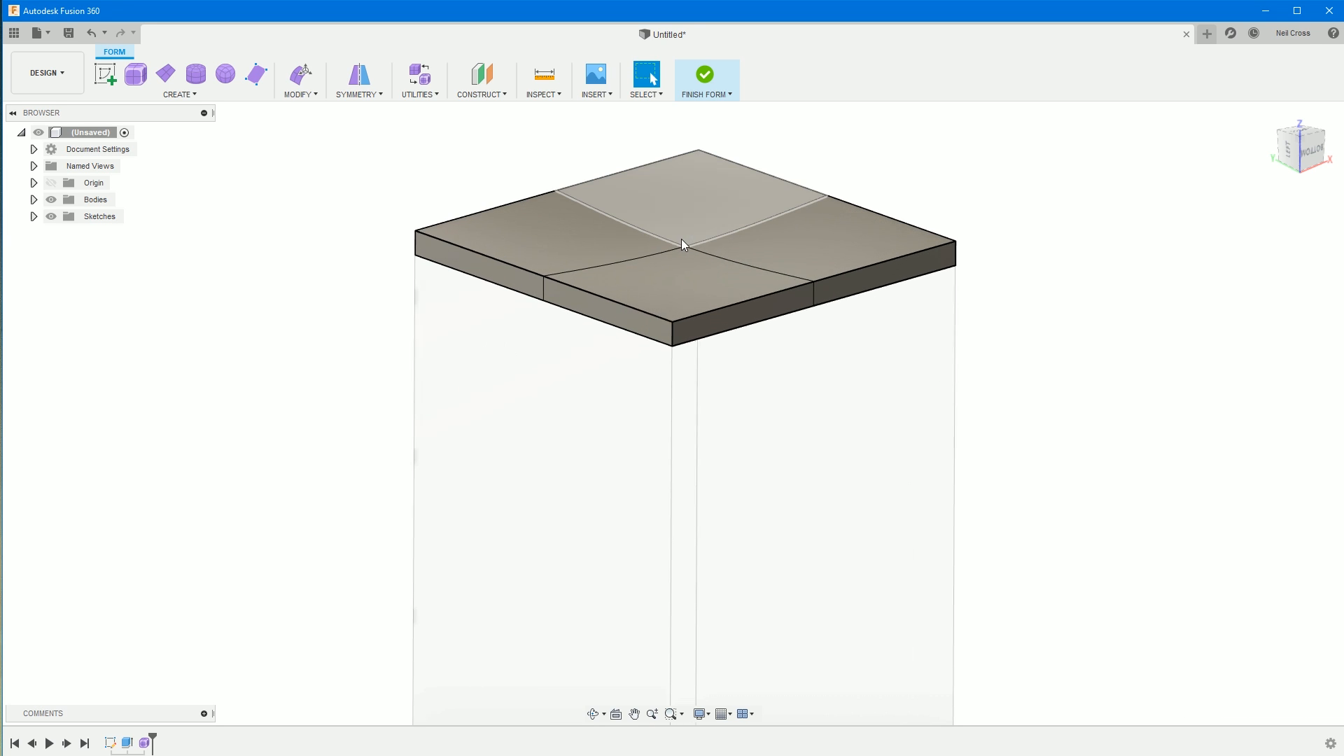
middle_click_drag(724, 225, 716, 305)
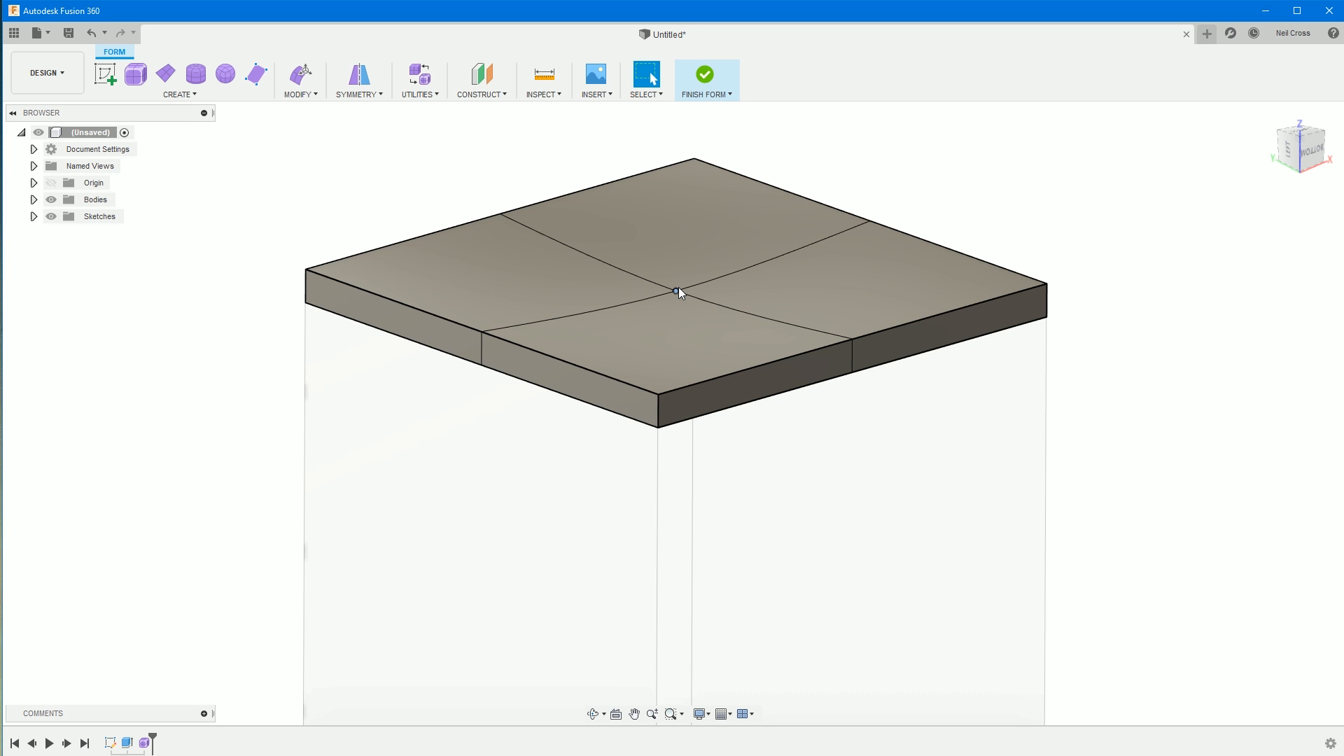
- Check the four upper faces of the dished slab and finish the form
left_click(545, 282)
left_click(696, 245)
left_click(834, 288)
left_click(742, 322)
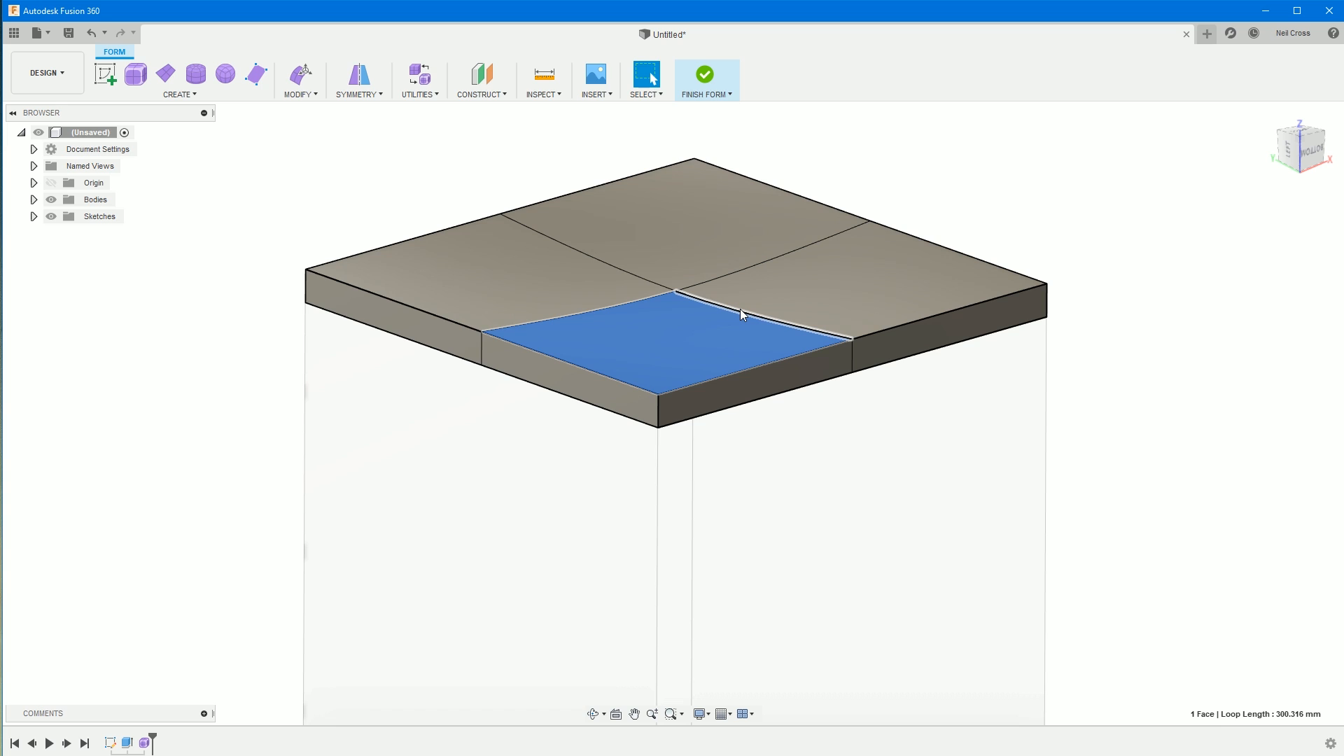
left_click(707, 74)
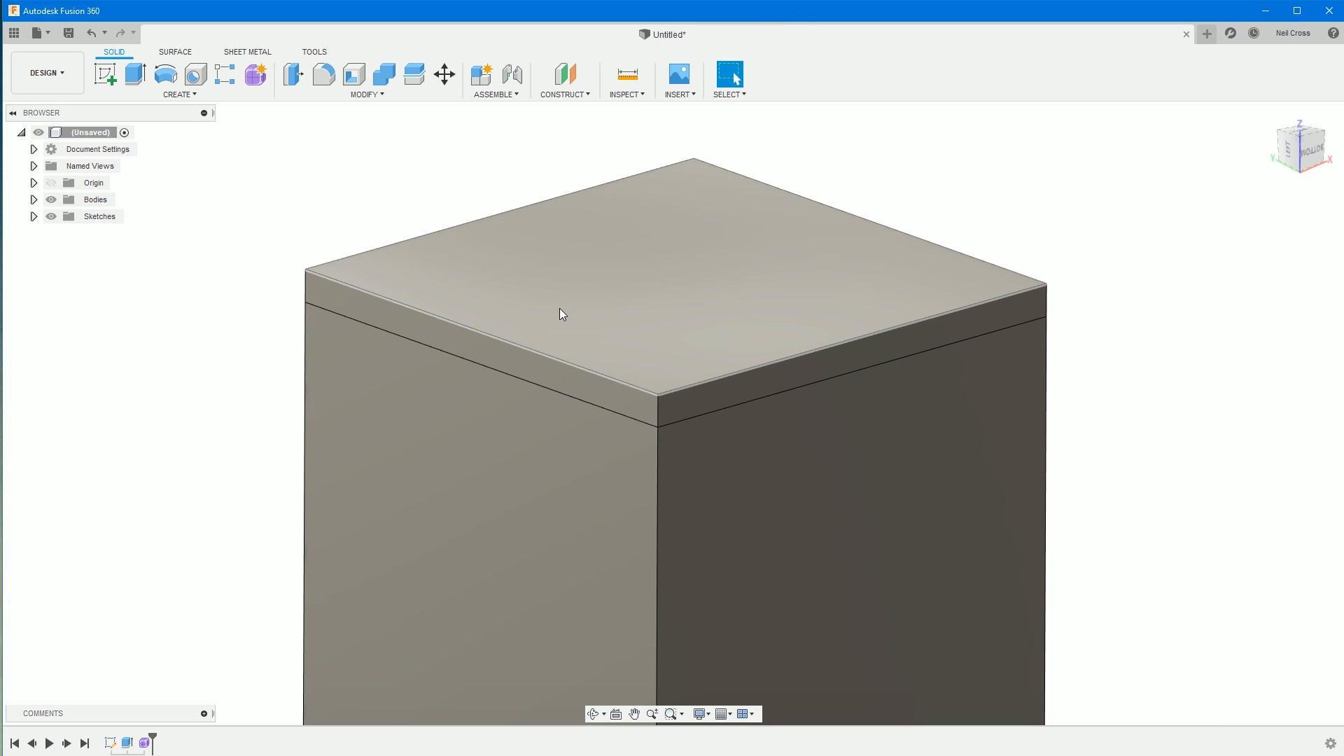
- Examine the dished top in a temporary Section Analysis offset -80 mm from the box's side face, and cancel the analysis
scroll(732, 370, "down", 1)
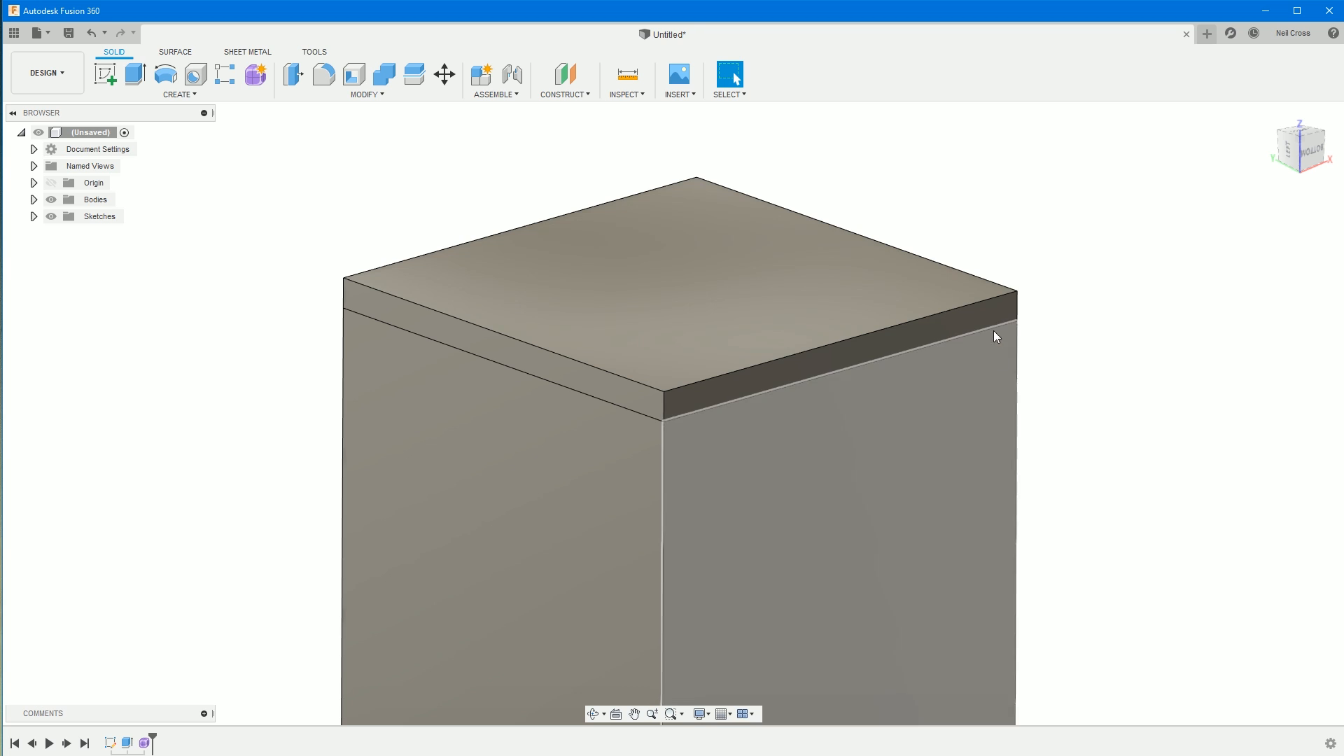
left_click(625, 95)
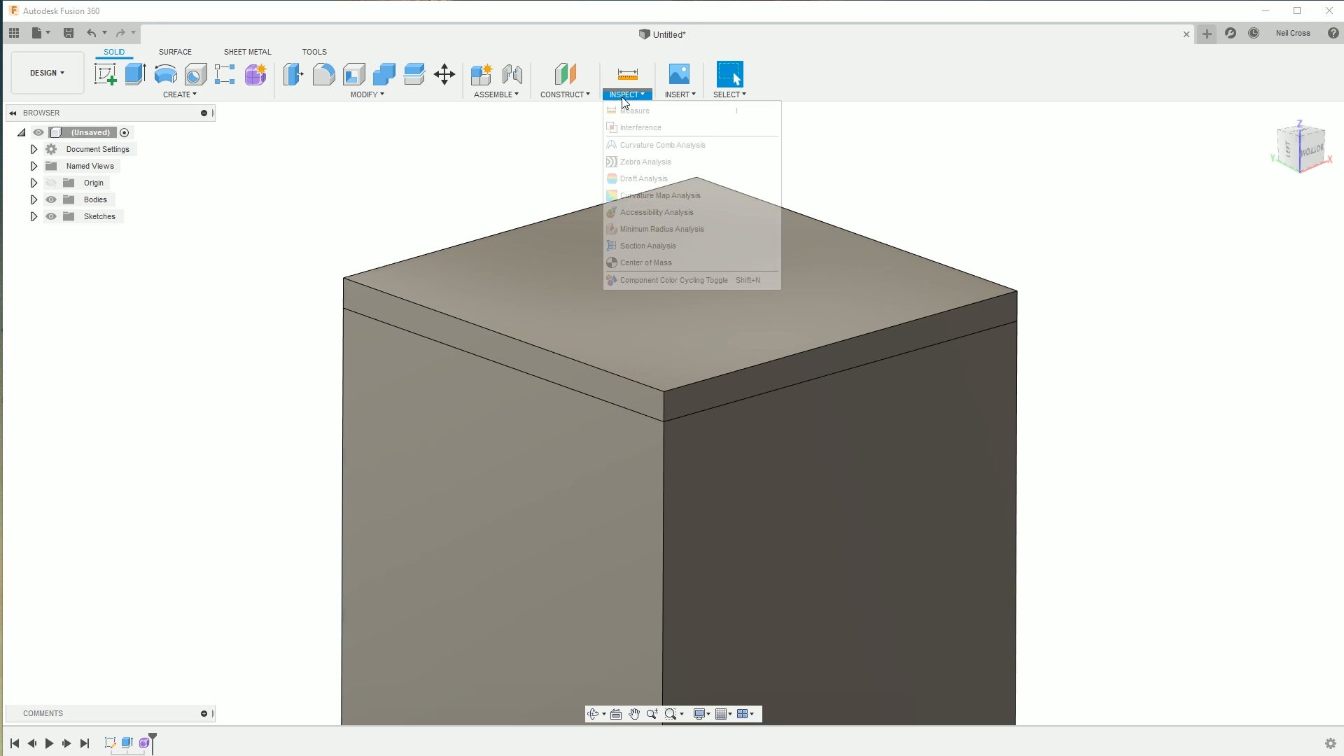
left_click(640, 246)
left_click(401, 461)
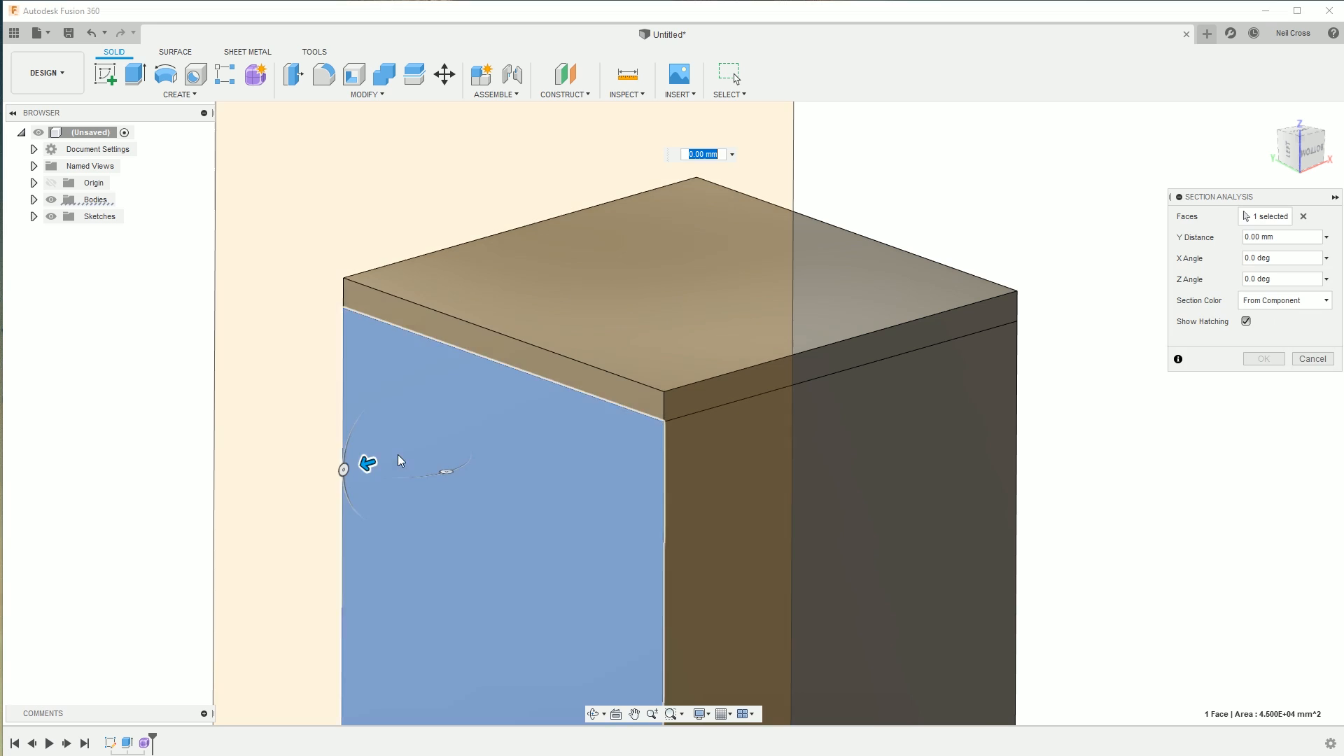
mouse_move(364, 464)
left_mouse_down()
mouse_move(639, 380)
mouse_move(552, 405)
left_mouse_up()
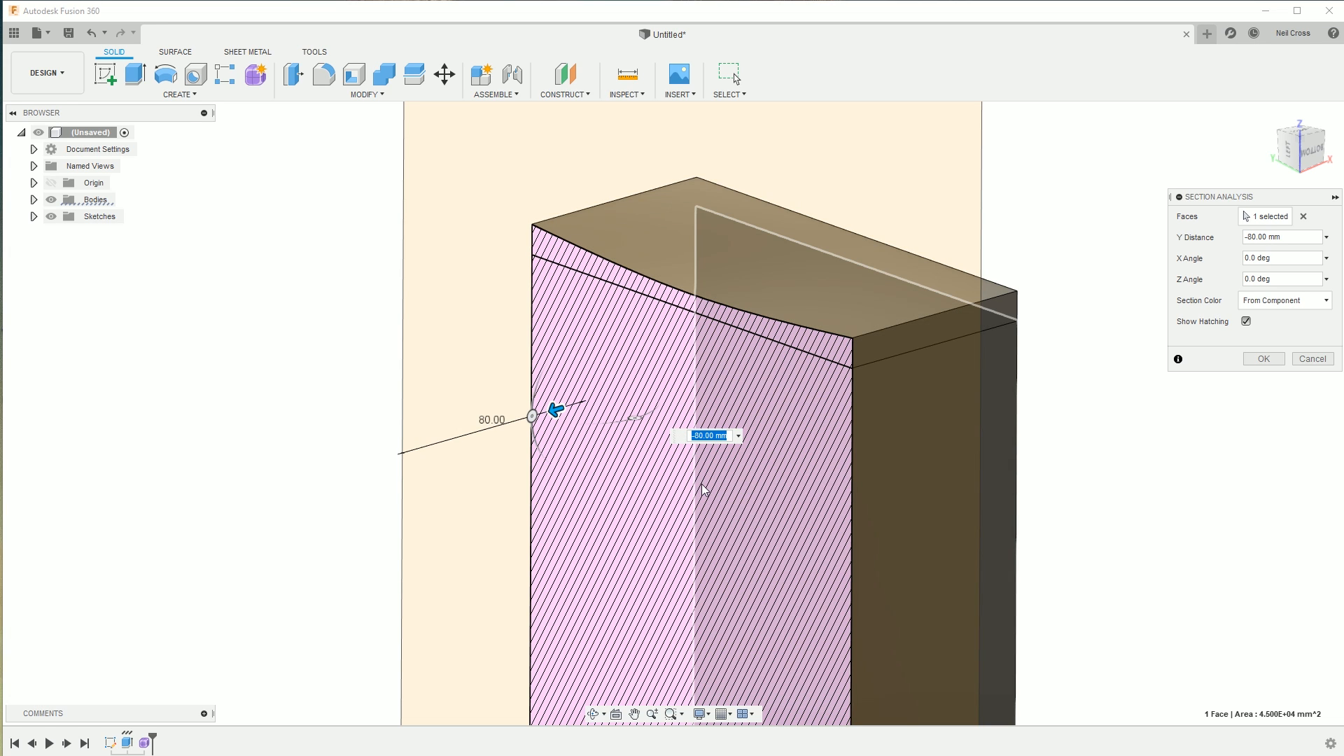
key("Escape")
scroll(788, 305, "down", 1)
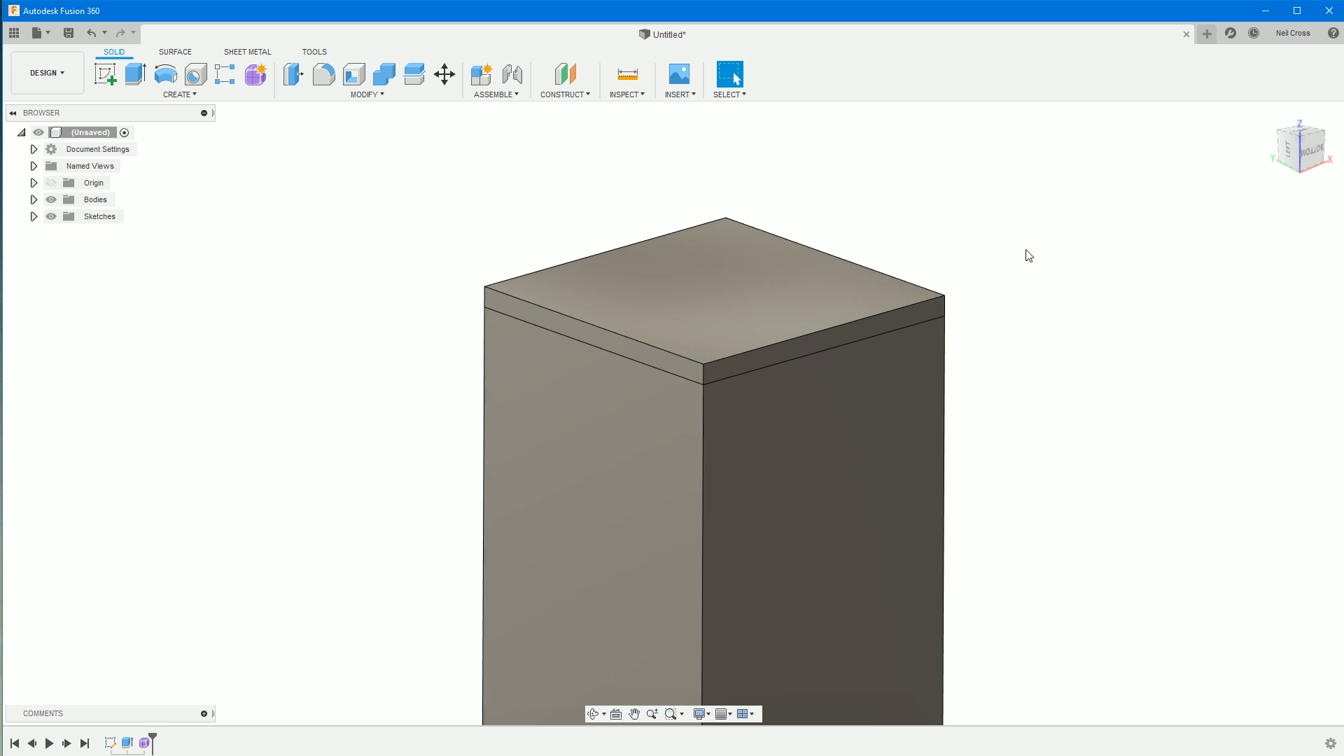
- Expand the list of bodies and highlight the box and the top slab in turn to identify them
scroll(1006, 266, "down", 1)
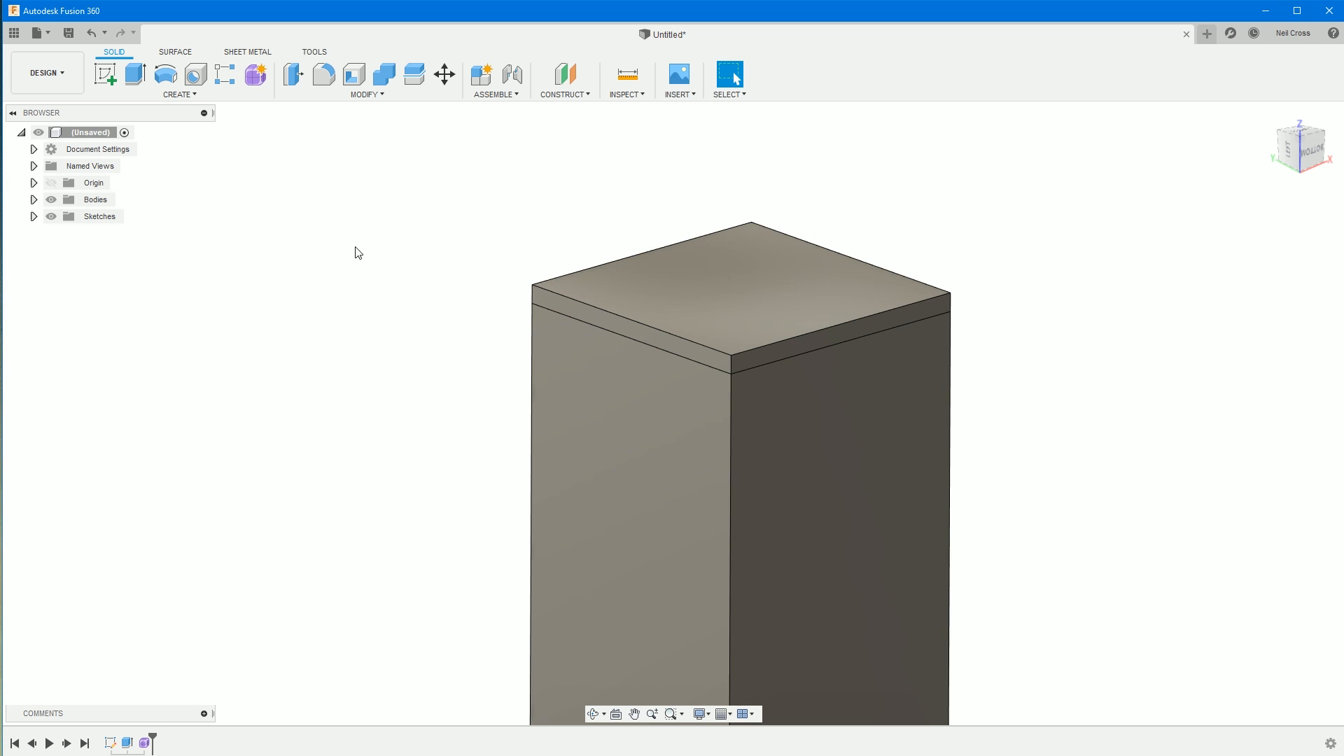
left_click(33, 199)
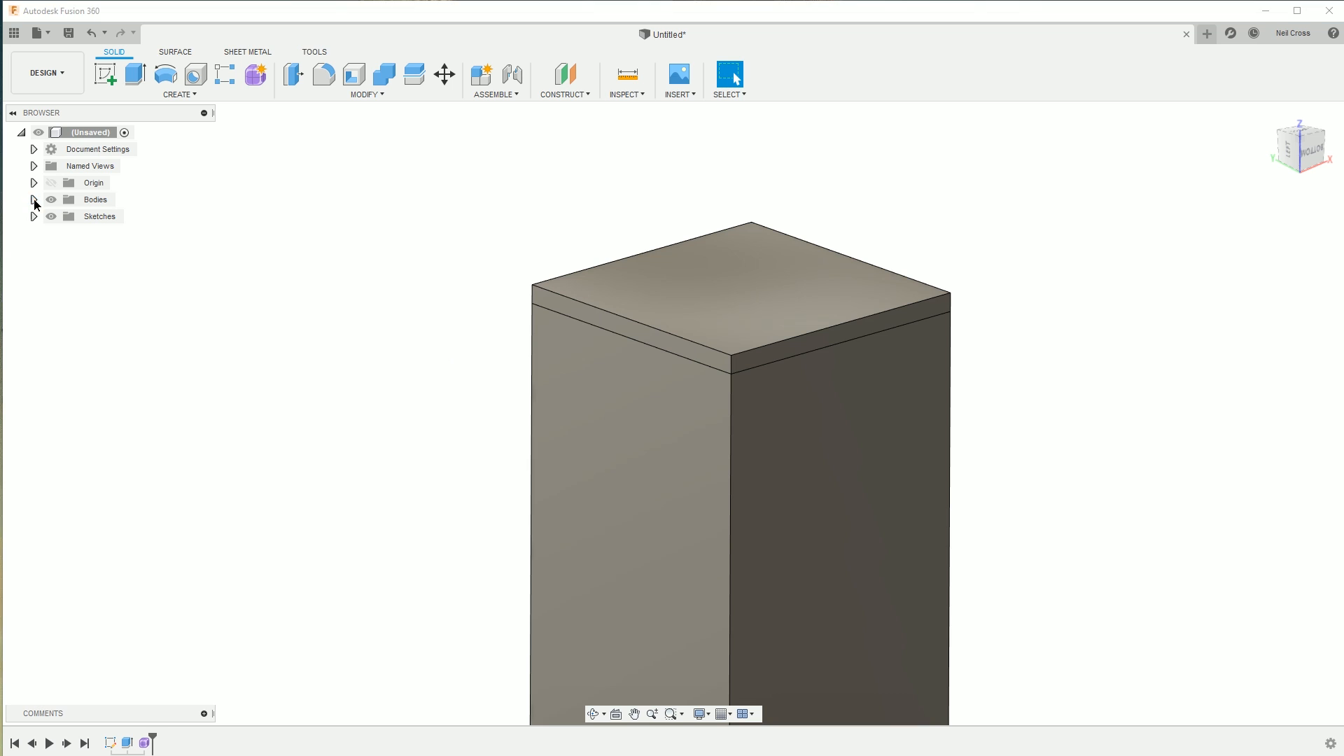
left_click(109, 218)
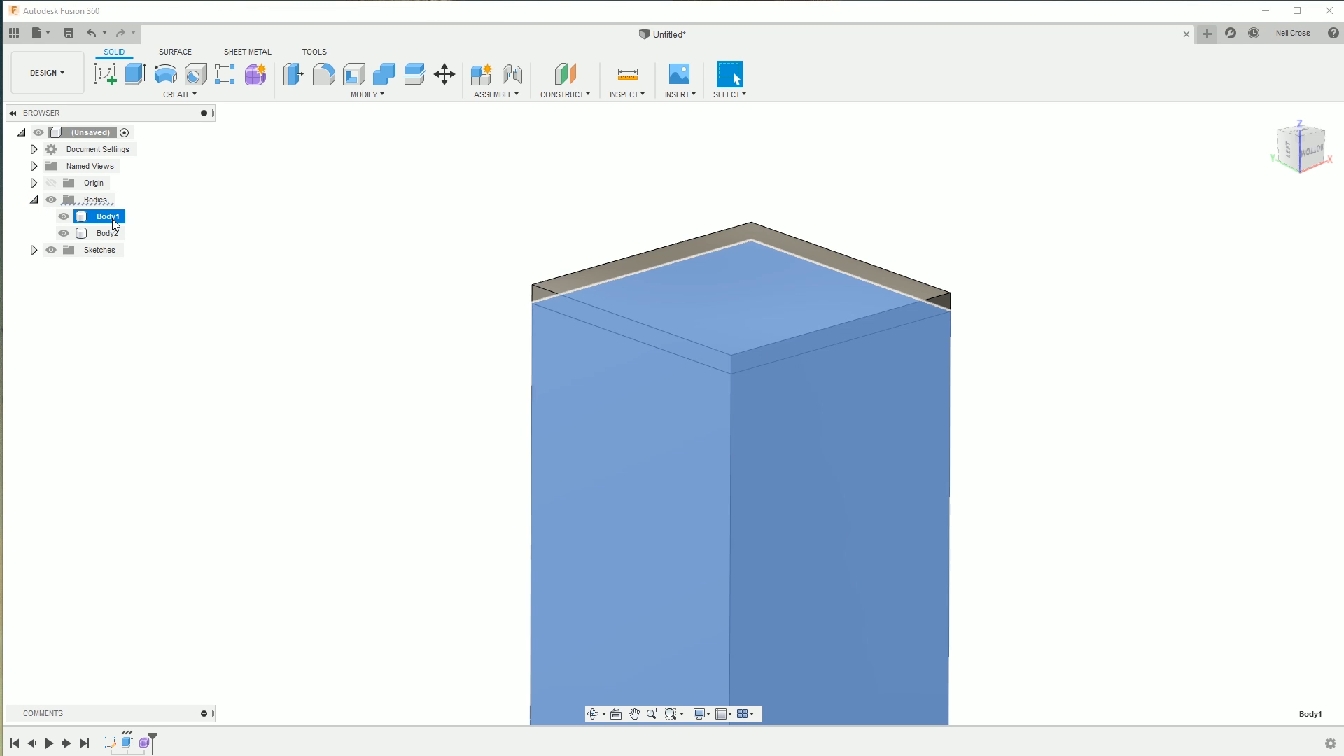
left_click(107, 233)
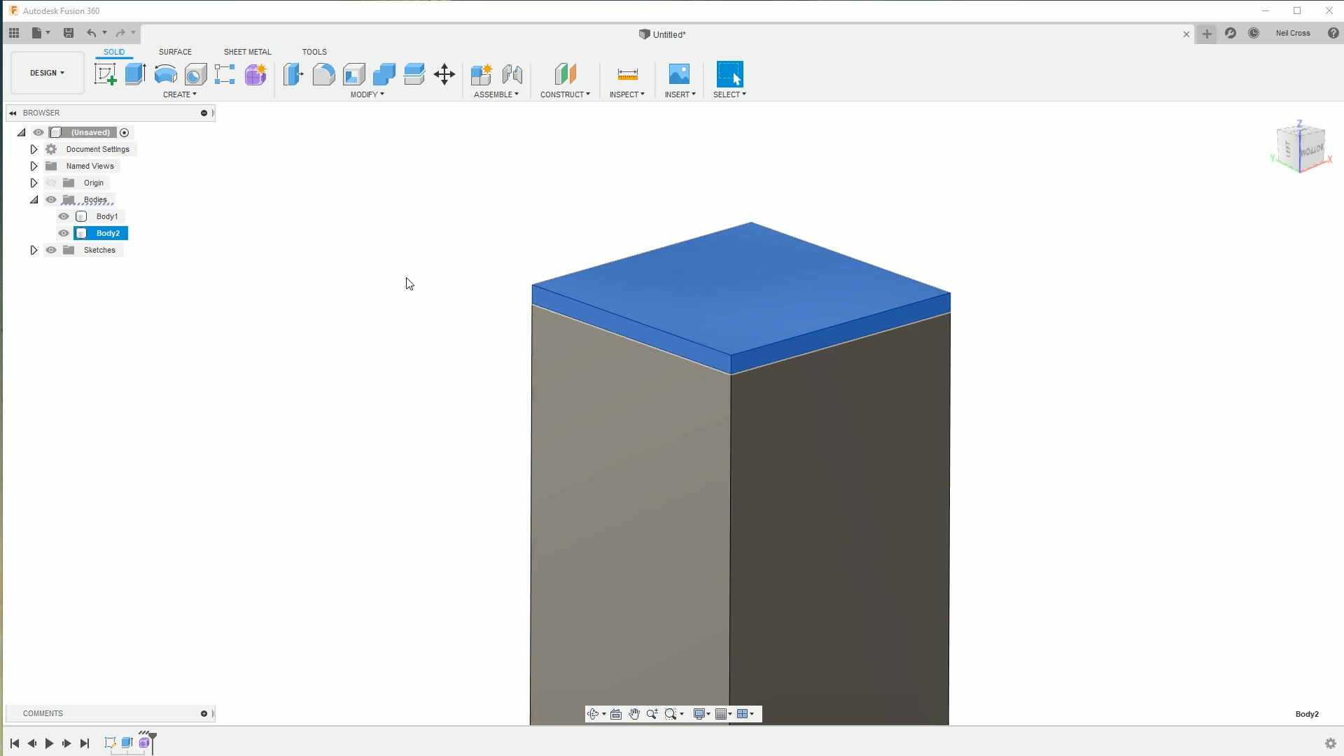
left_click(417, 252)
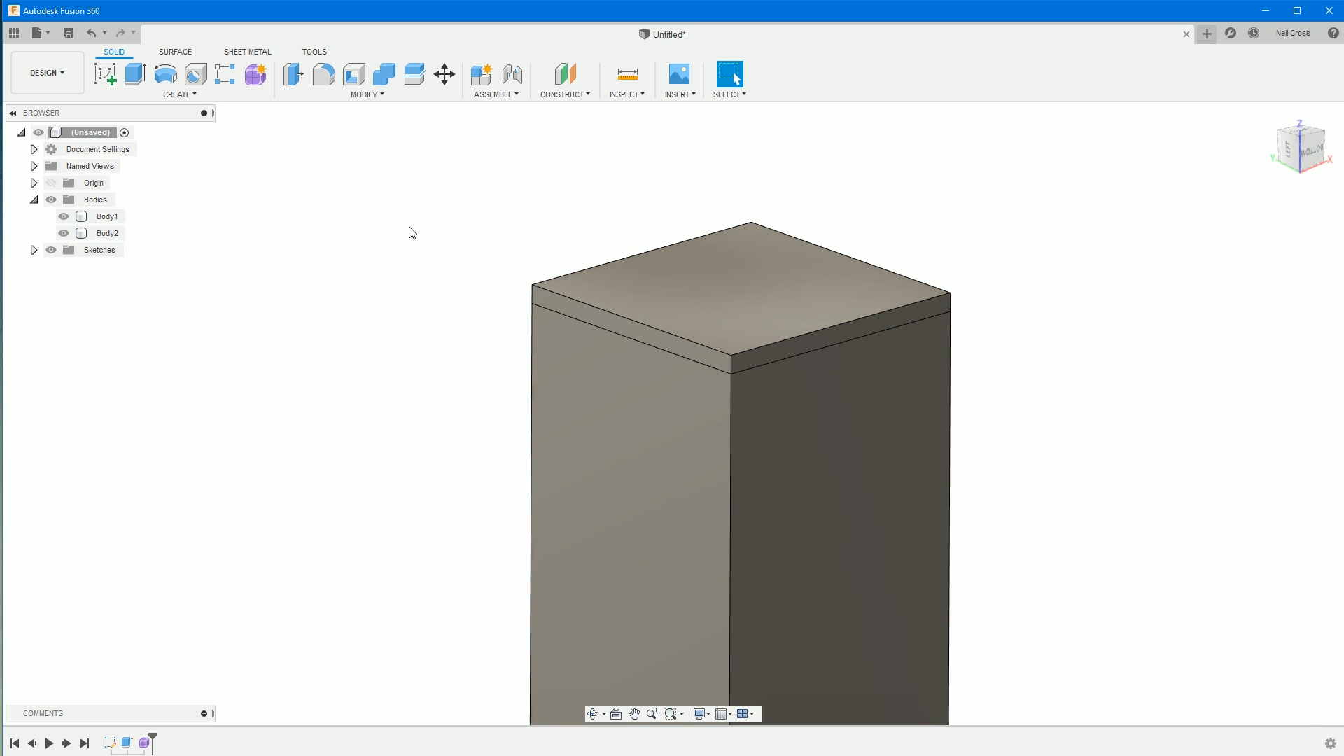
- Combine the two bodies using Join, with the top slab as the target and the main box as the tool
left_click(362, 95)
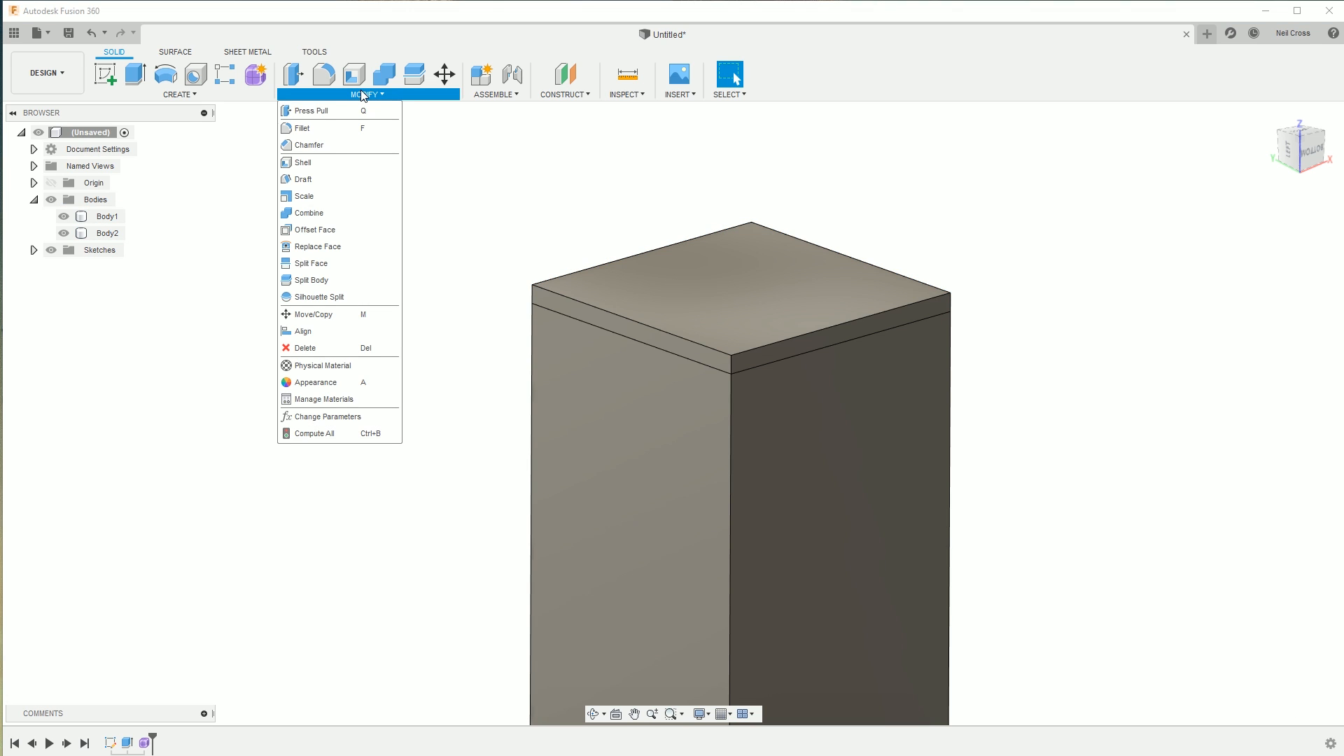
left_click(308, 214)
left_click(630, 326)
left_click(616, 382)
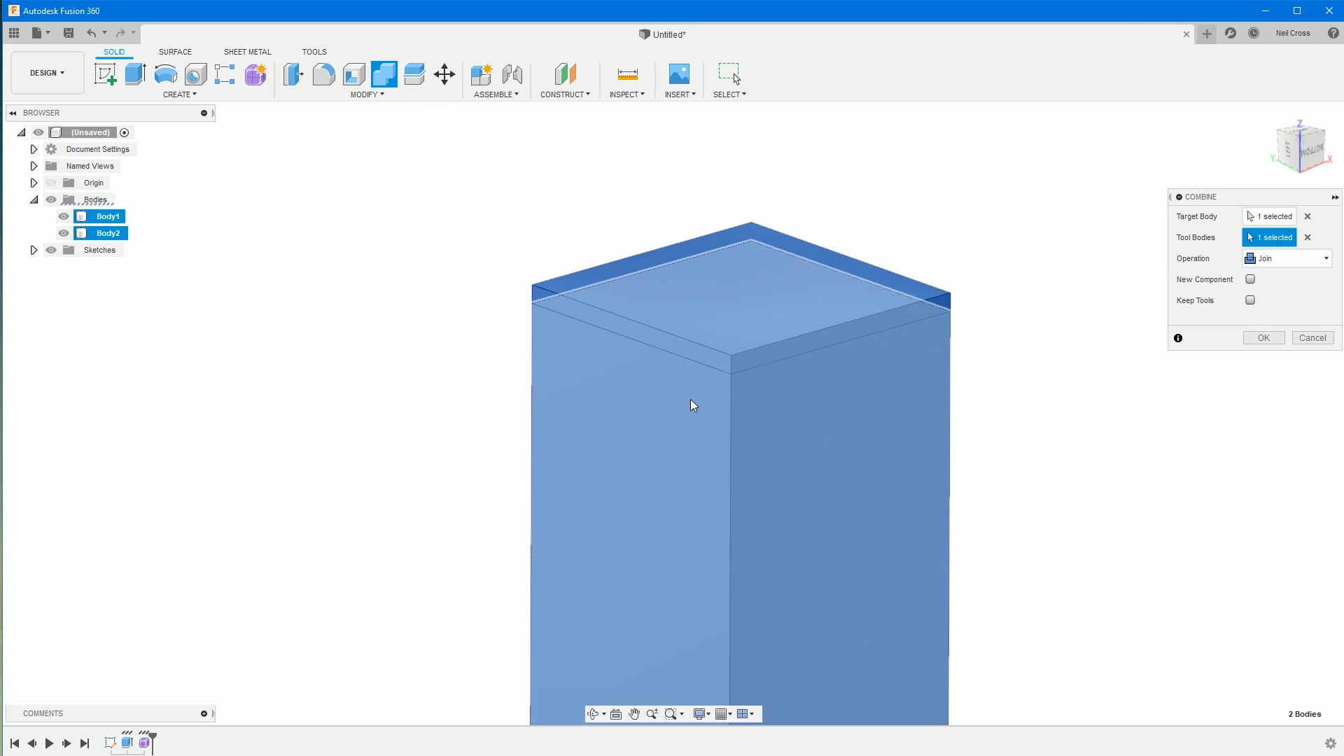
left_click(1262, 338)
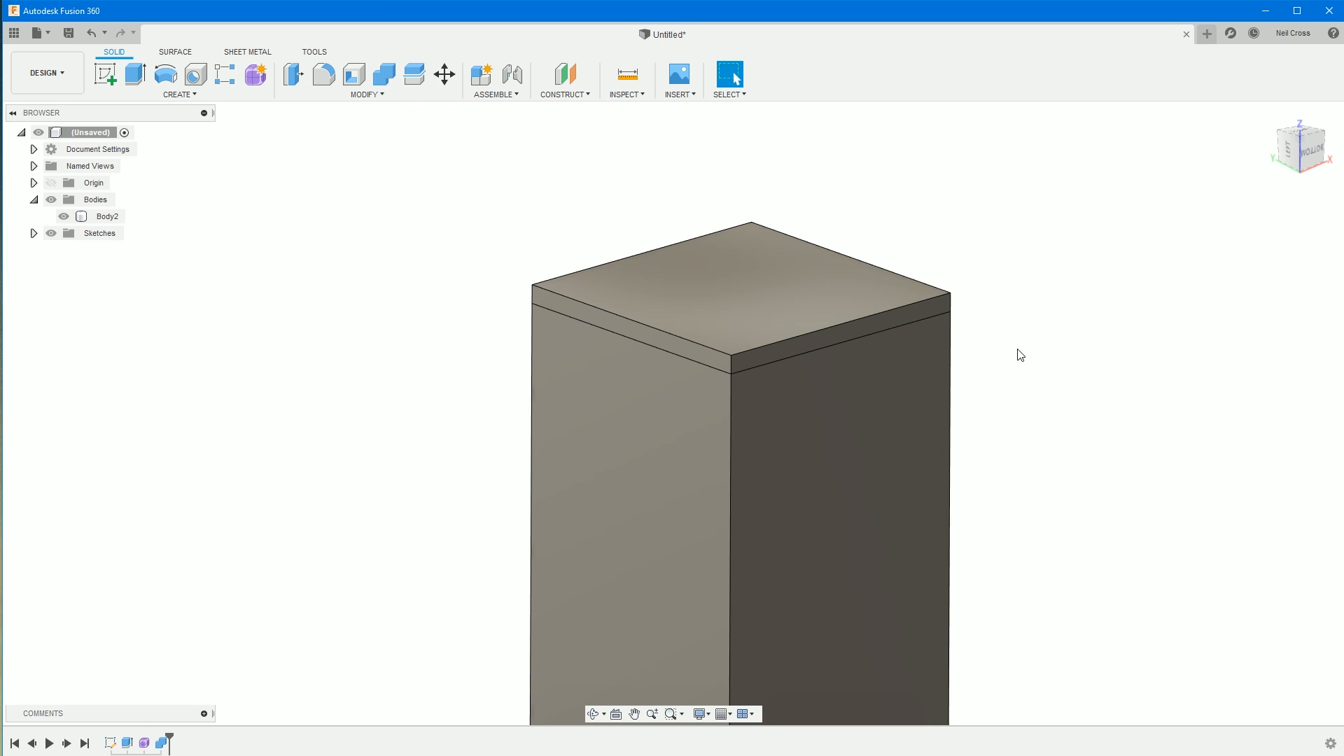
- Rename the combined body as Xbox Body
double_click(106, 217)
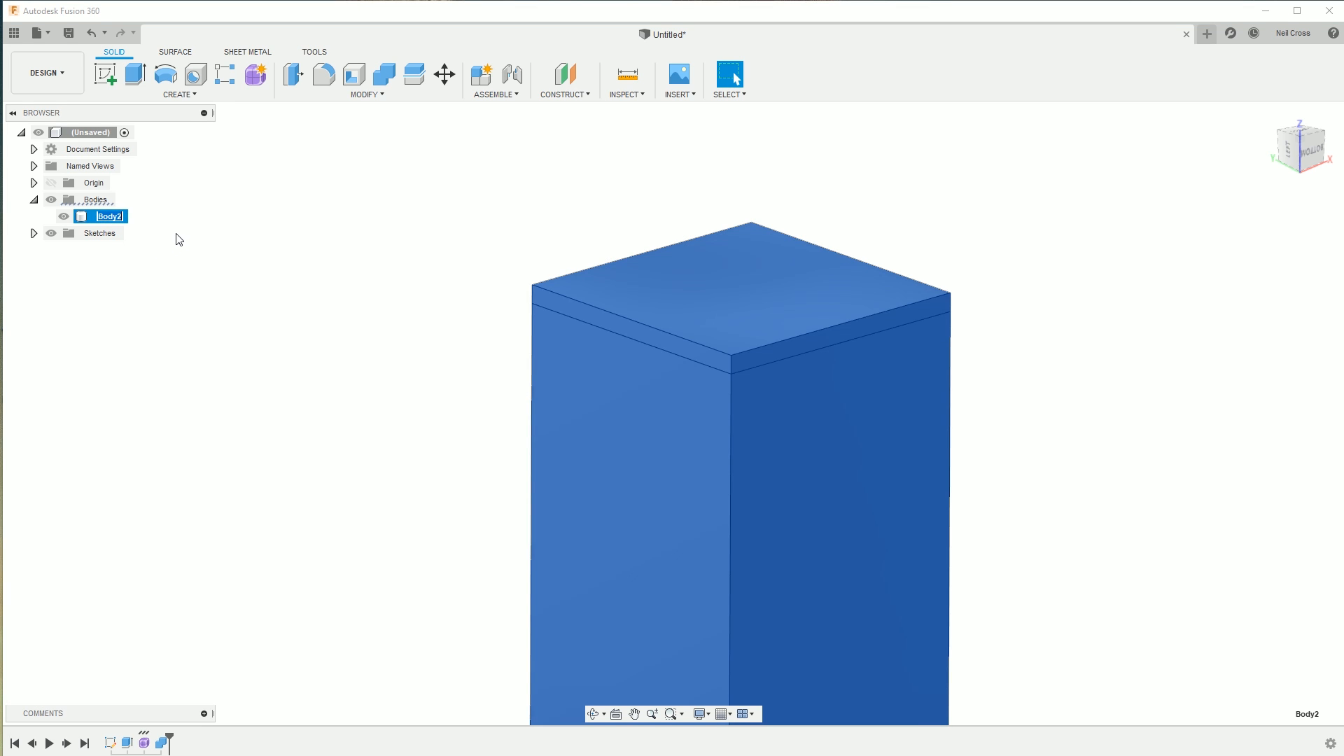
type("Xbox")
key("Return")
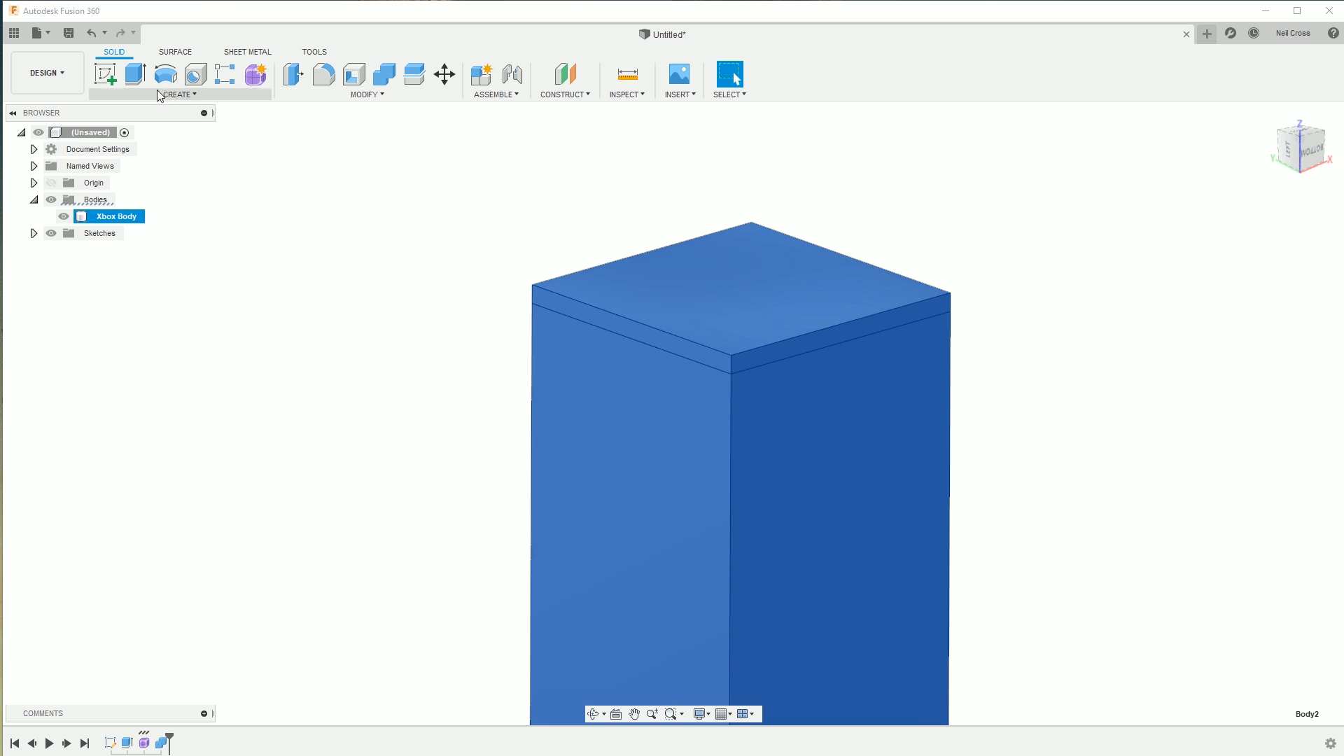
left_click(308, 388)
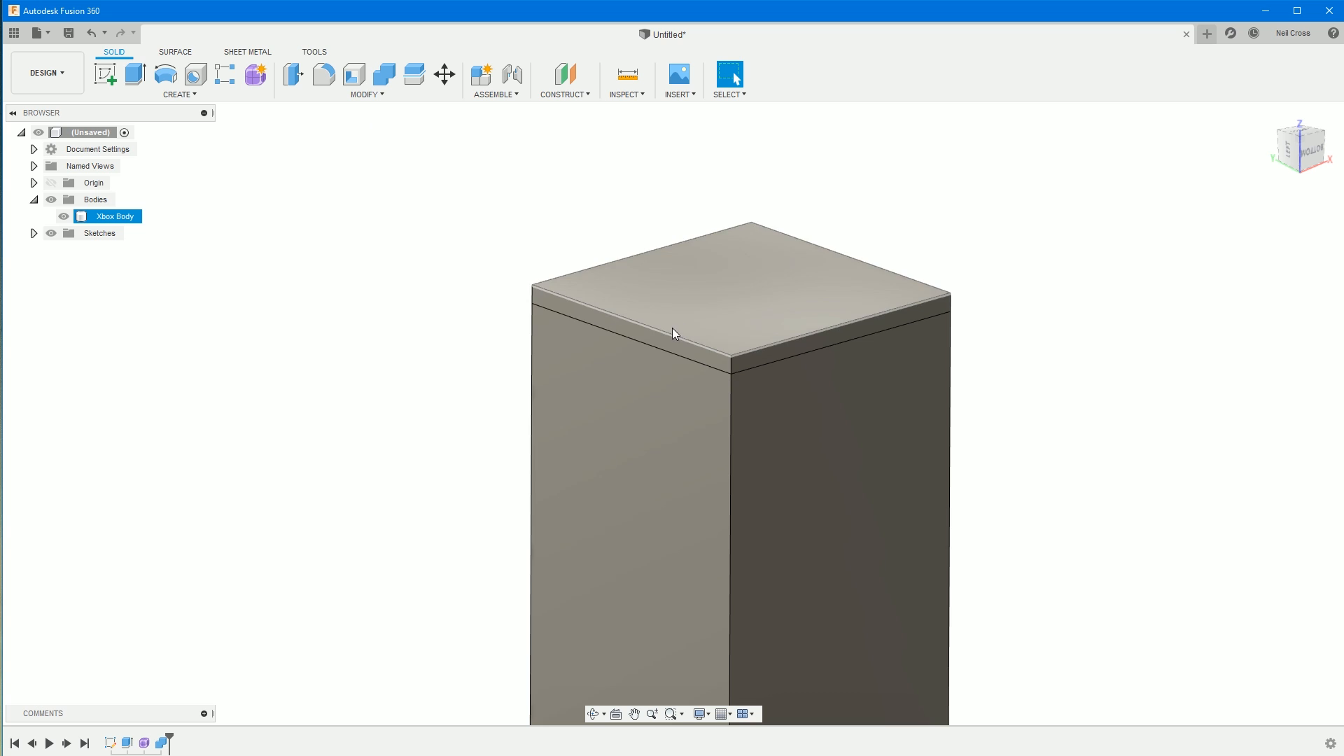
left_click(661, 346)
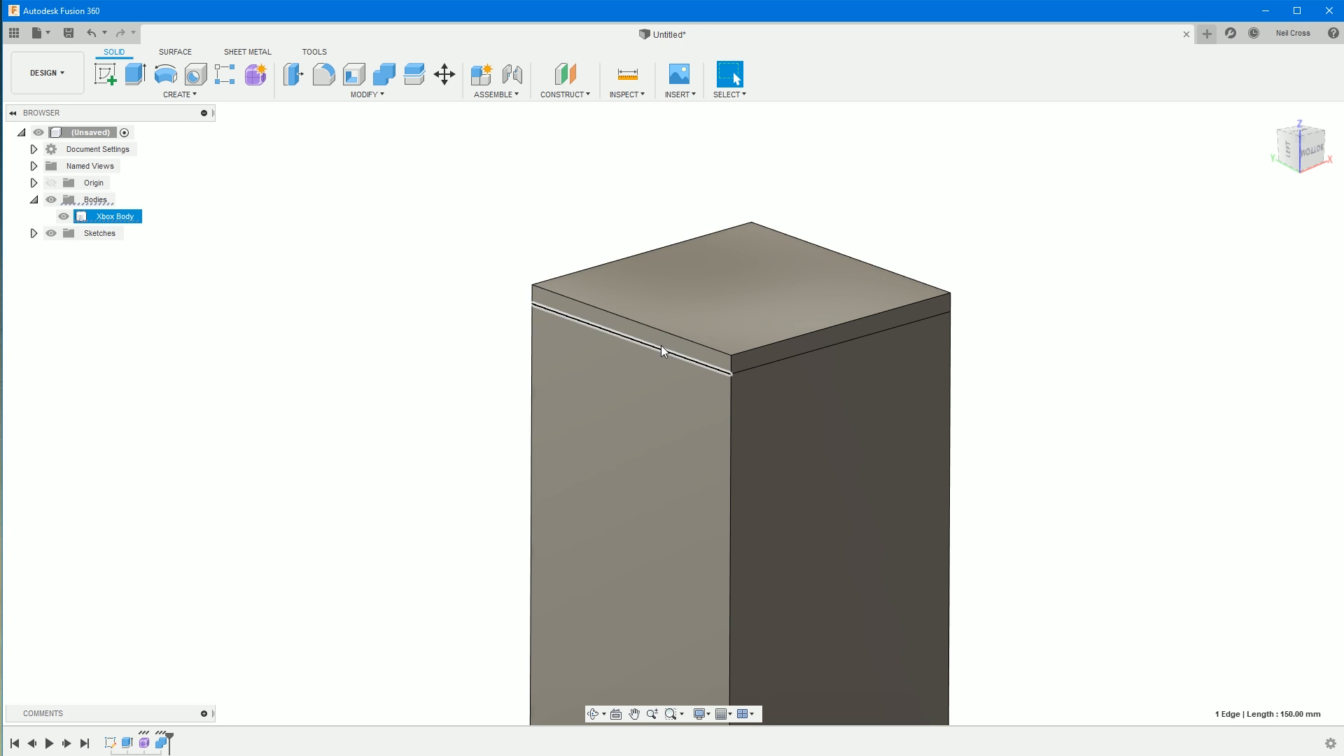
left_click(665, 356)
left_click(656, 349)
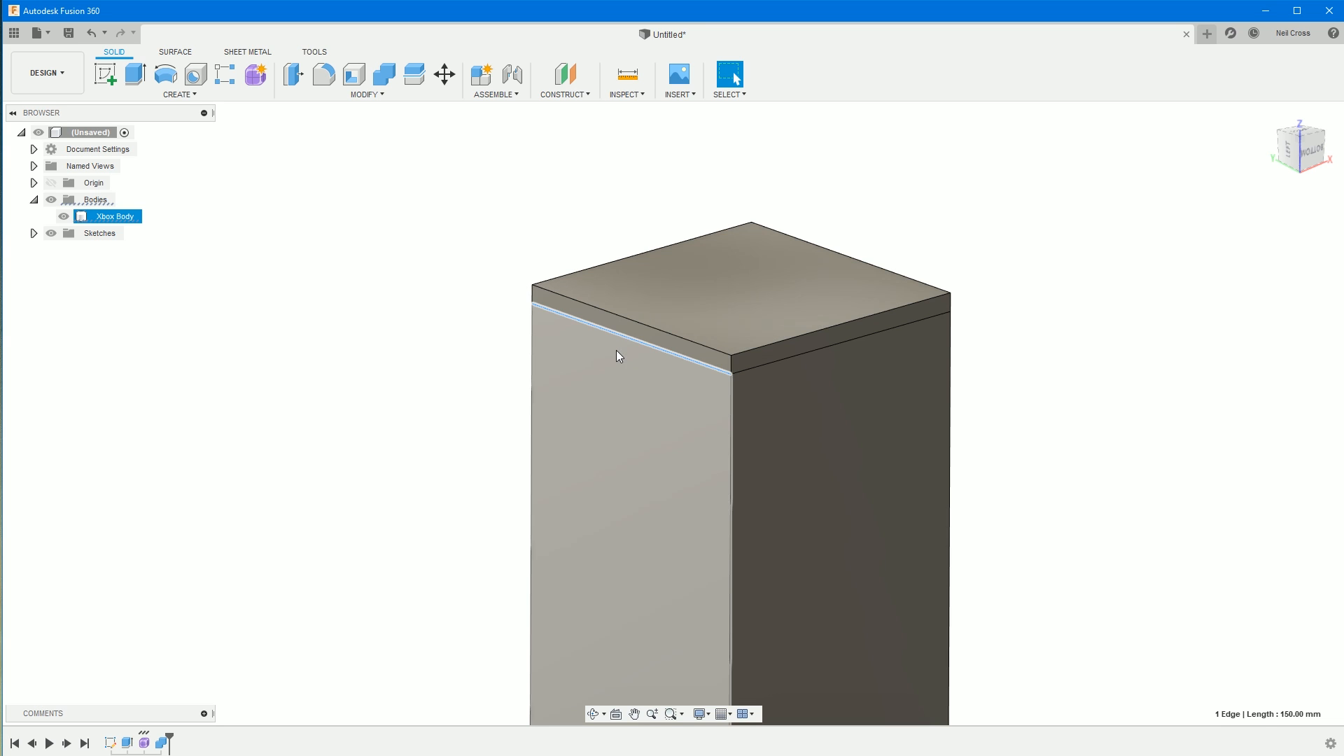
left_click(486, 390)
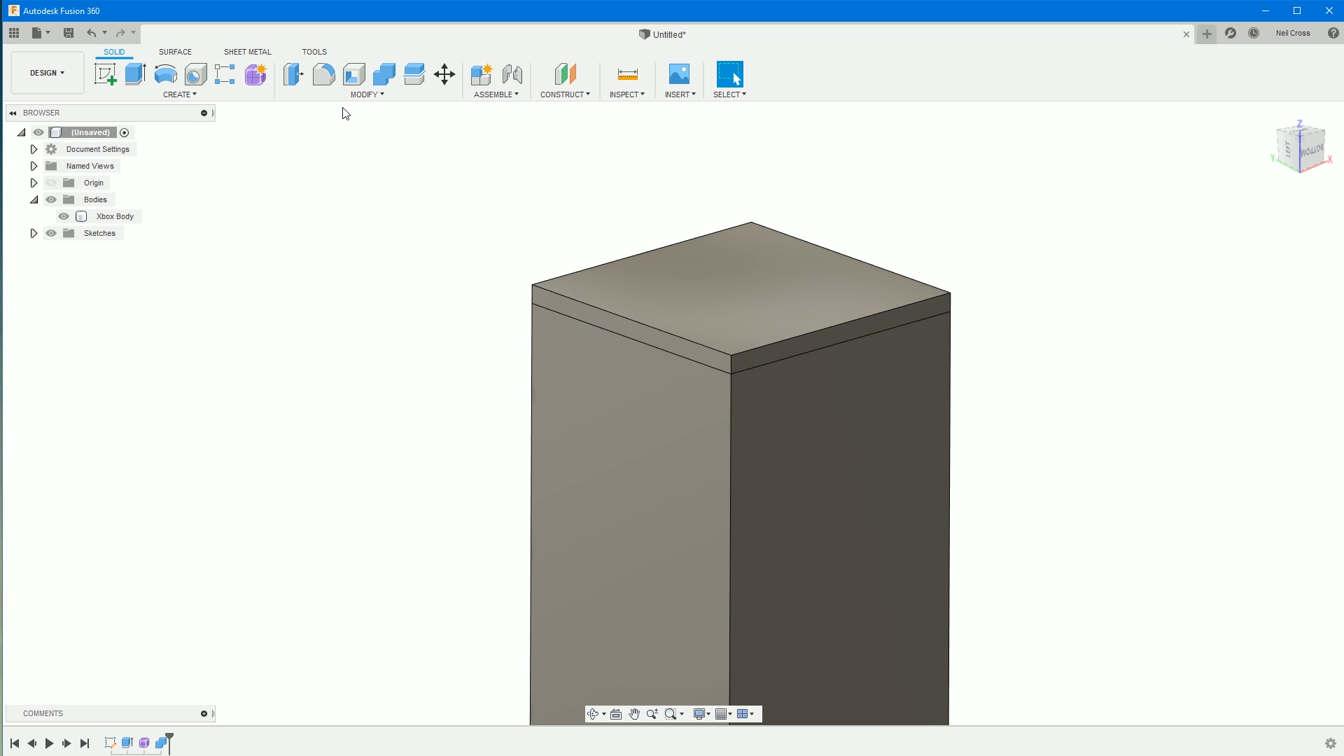
- Delete the four narrow side faces of the top slab so the seam around the Xbox Body is removed
left_click(366, 95)
left_click(300, 348)
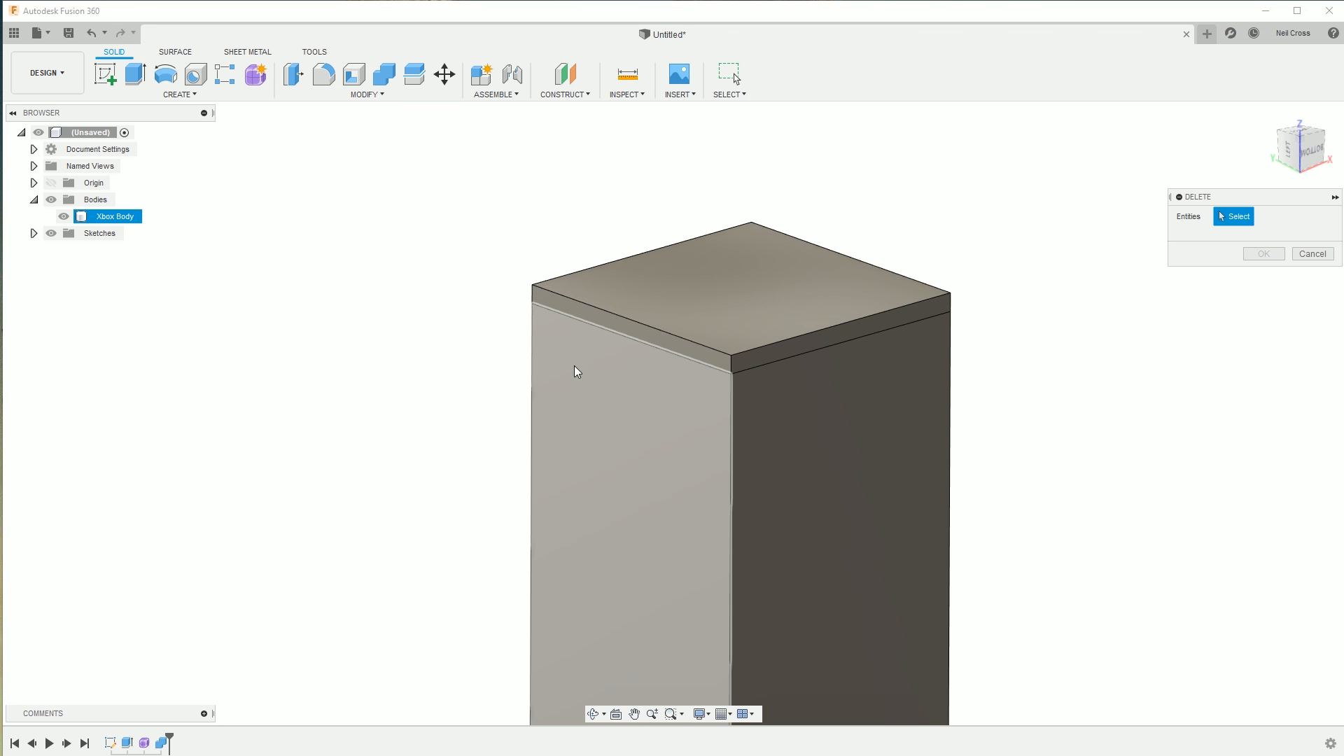
left_click(615, 324)
left_click(784, 357)
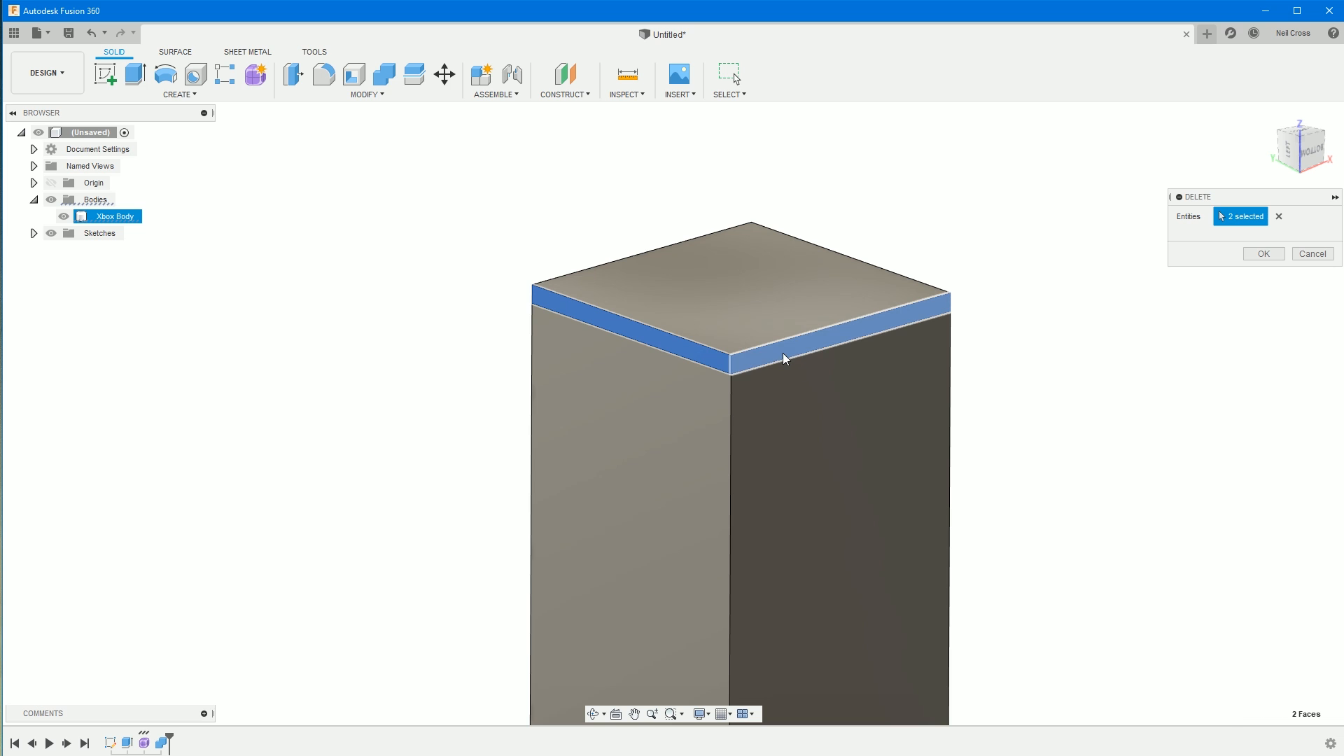
middle_click_drag(911, 400, 777, 420, "shift")
left_click(968, 350)
middle_click_drag(903, 387, 846, 369, "shift")
middle_click_drag(754, 380, 768, 420, "shift")
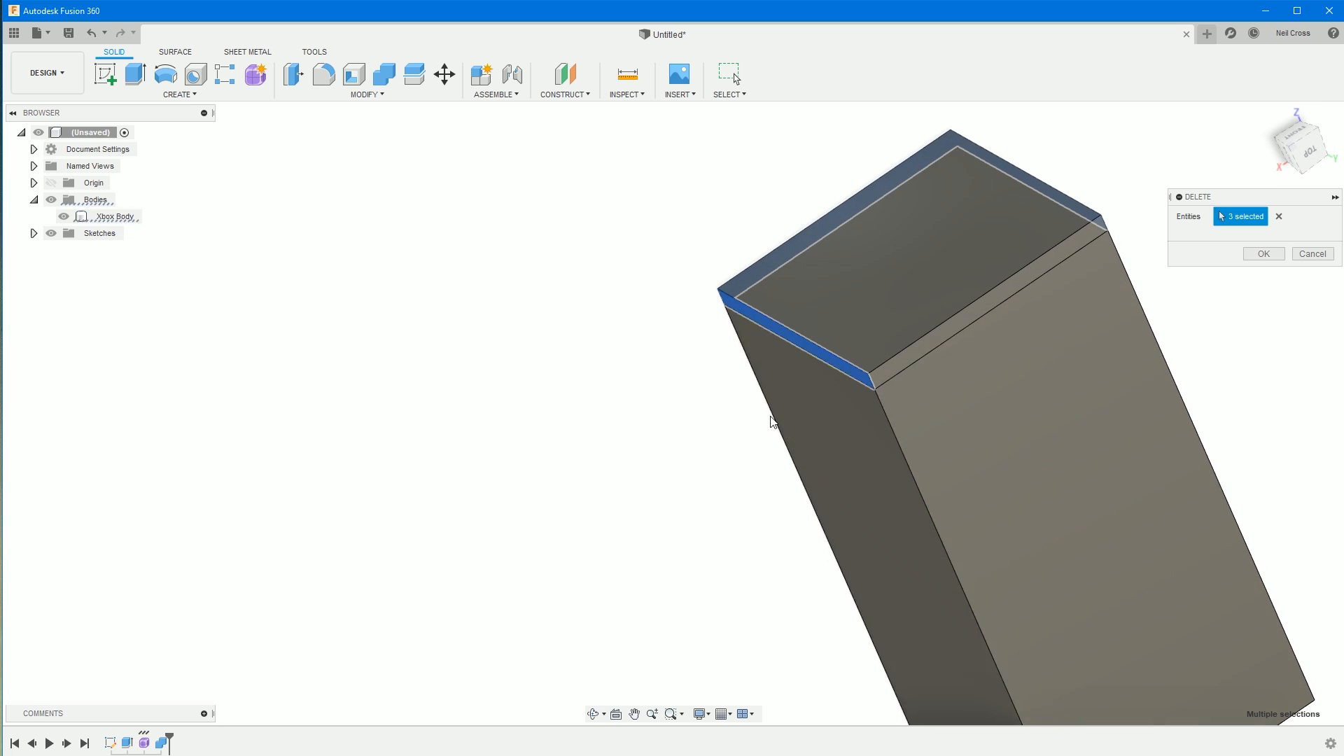
left_click(918, 352)
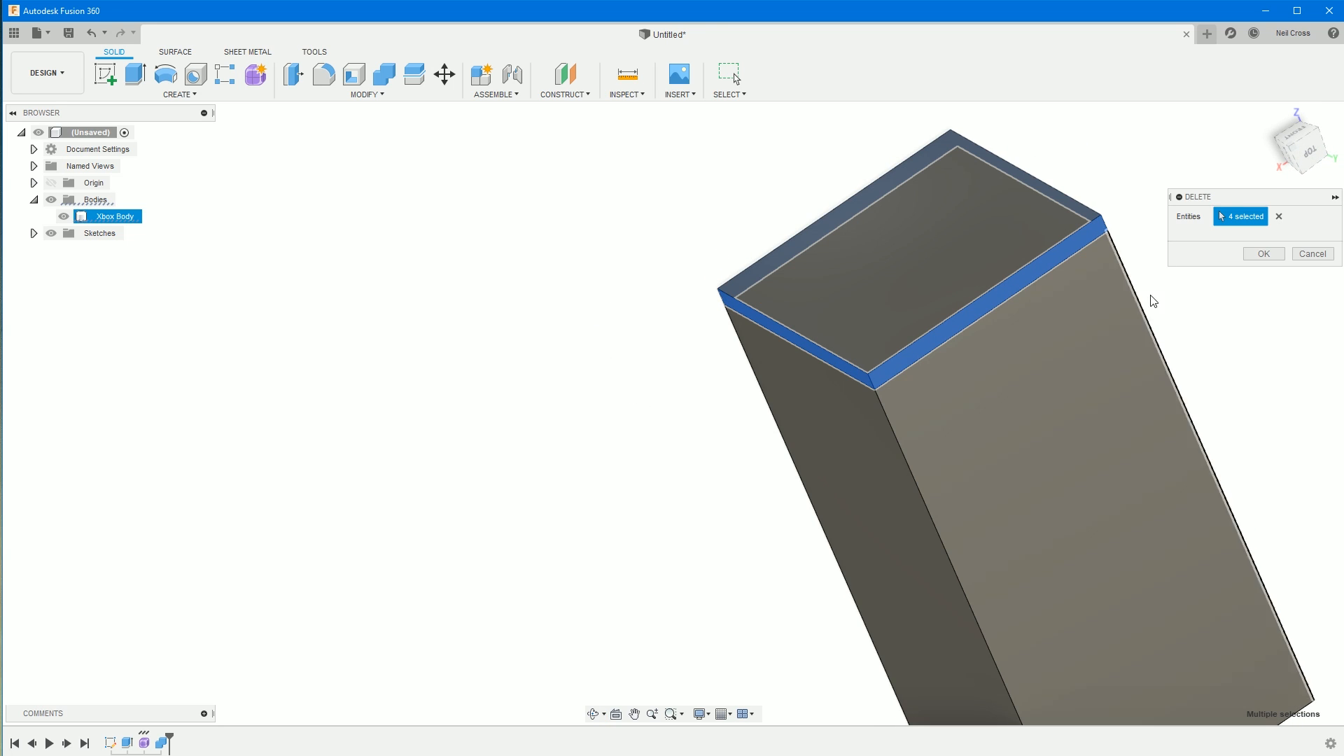
left_click(1263, 254)
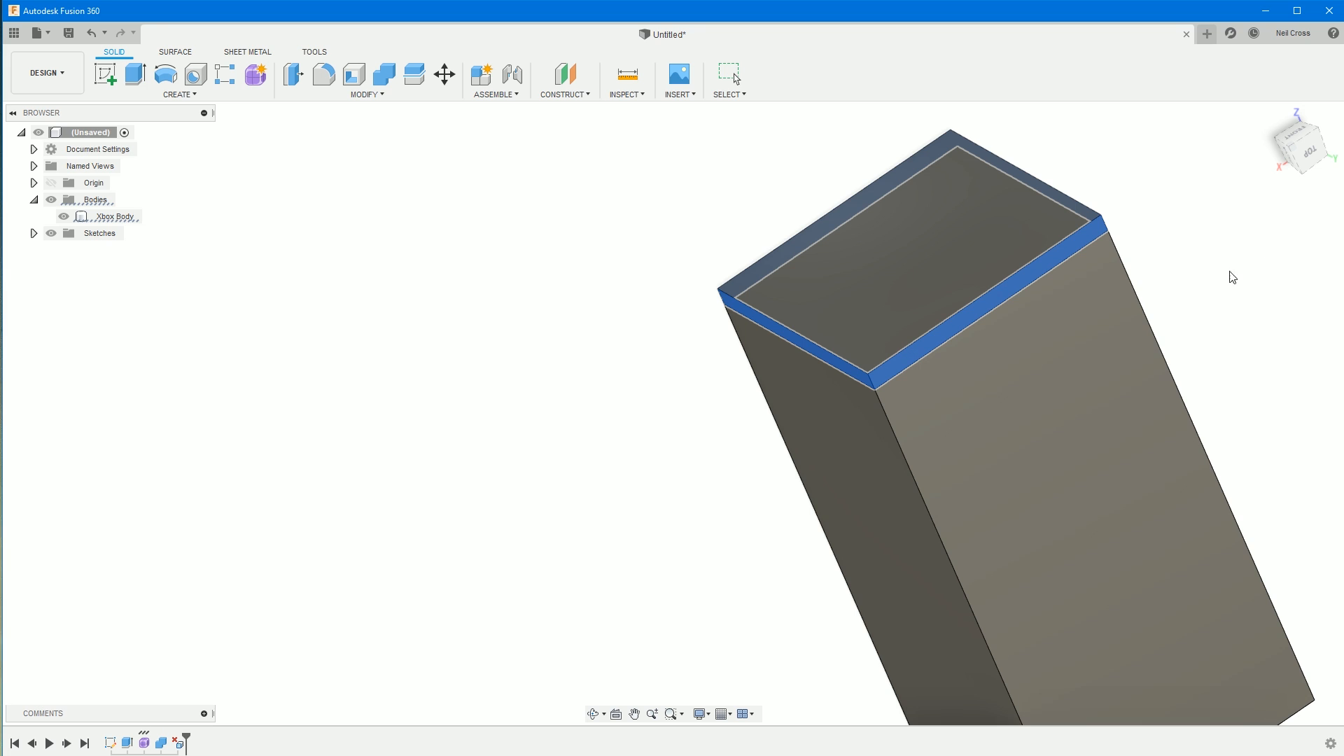
- Shell the whole Xbox Body with a 5 mm inside thickness, leaving no face open
middle_click_drag(812, 471, 665, 292, "shift")
middle_click_drag(668, 340, 677, 426)
middle_click_drag(777, 350, 724, 305, "shift")
left_click(806, 315)
middle_click_drag(747, 368, 891, 375, "shift")
left_click(1112, 343)
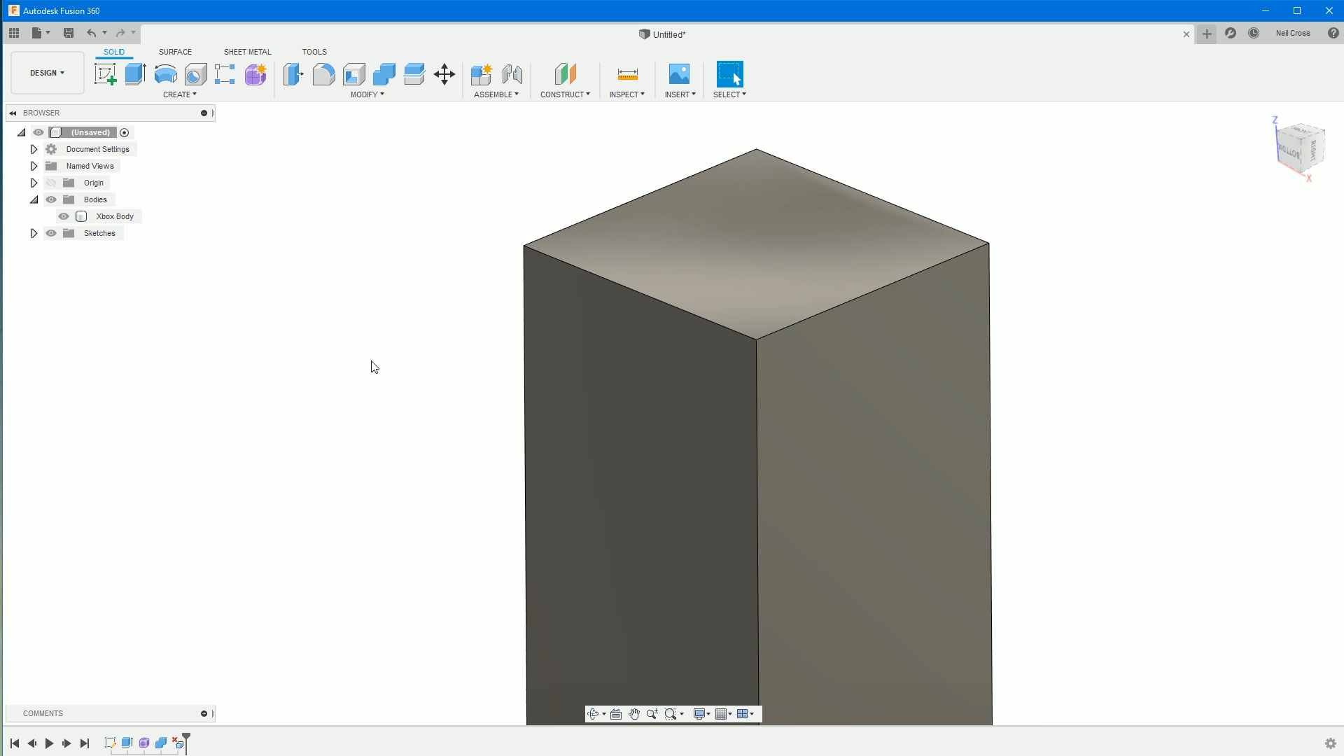
left_click(365, 94)
left_click(305, 163)
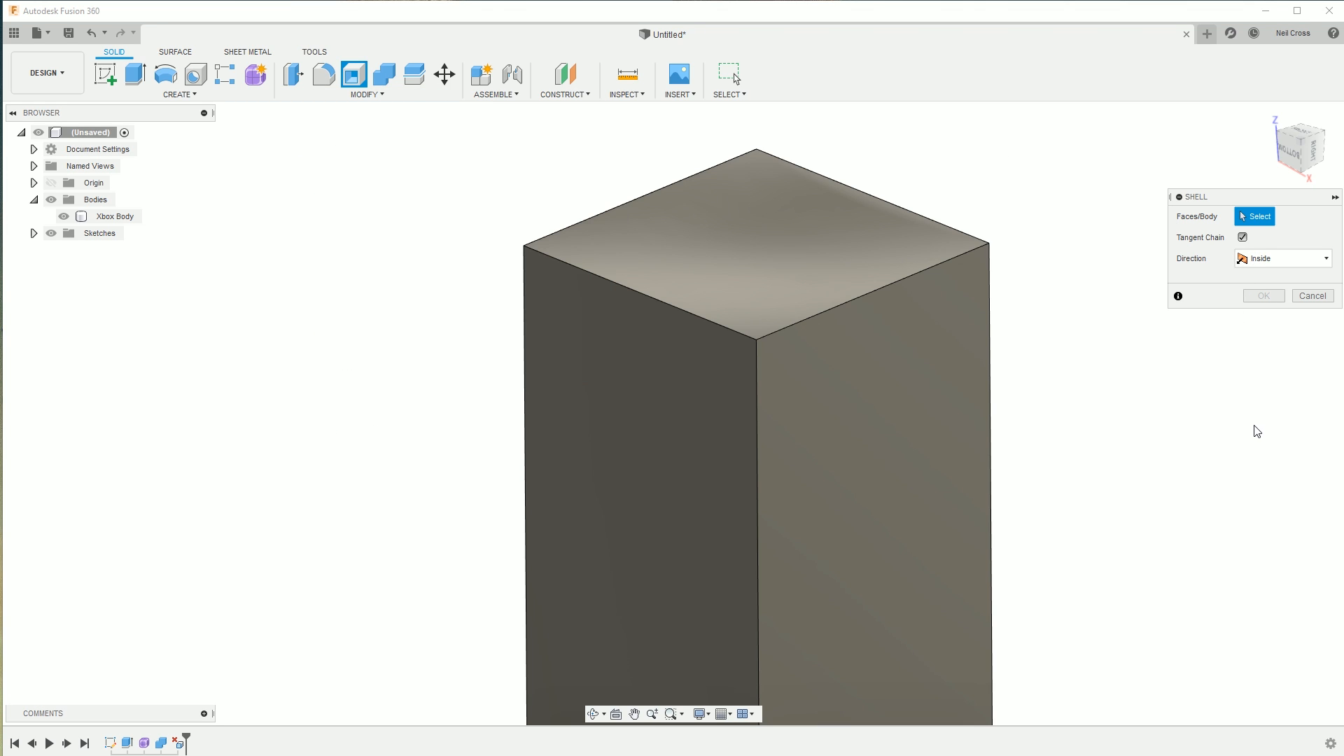
scroll(1175, 449, "down", 1)
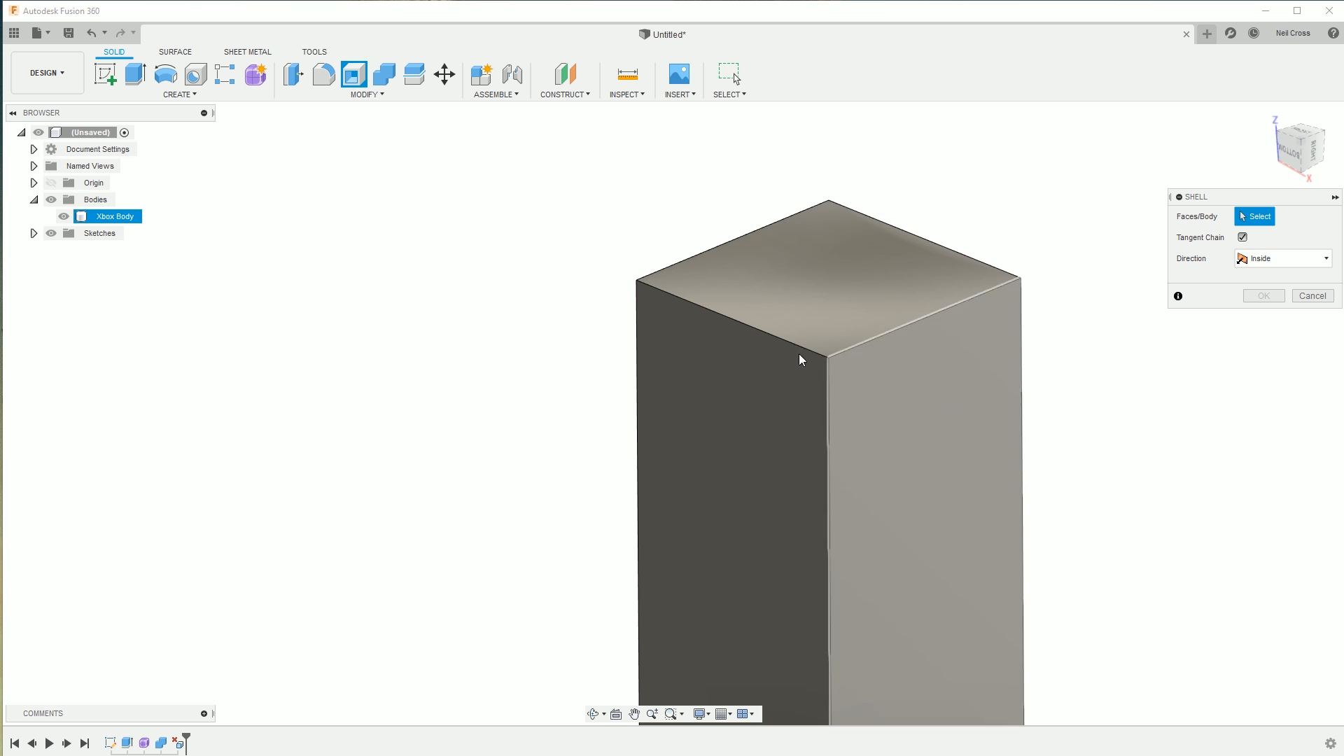
left_click(112, 217)
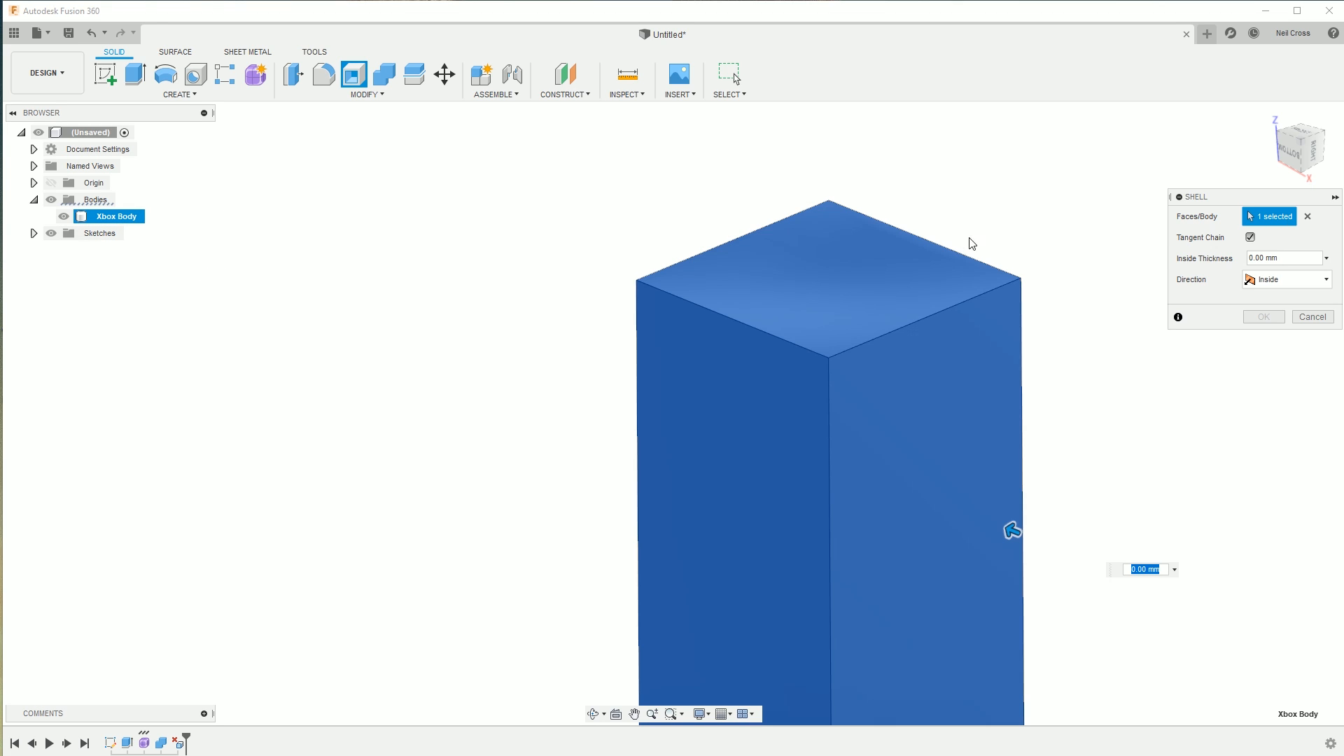
left_click(1270, 264)
type("5")
key("Return")
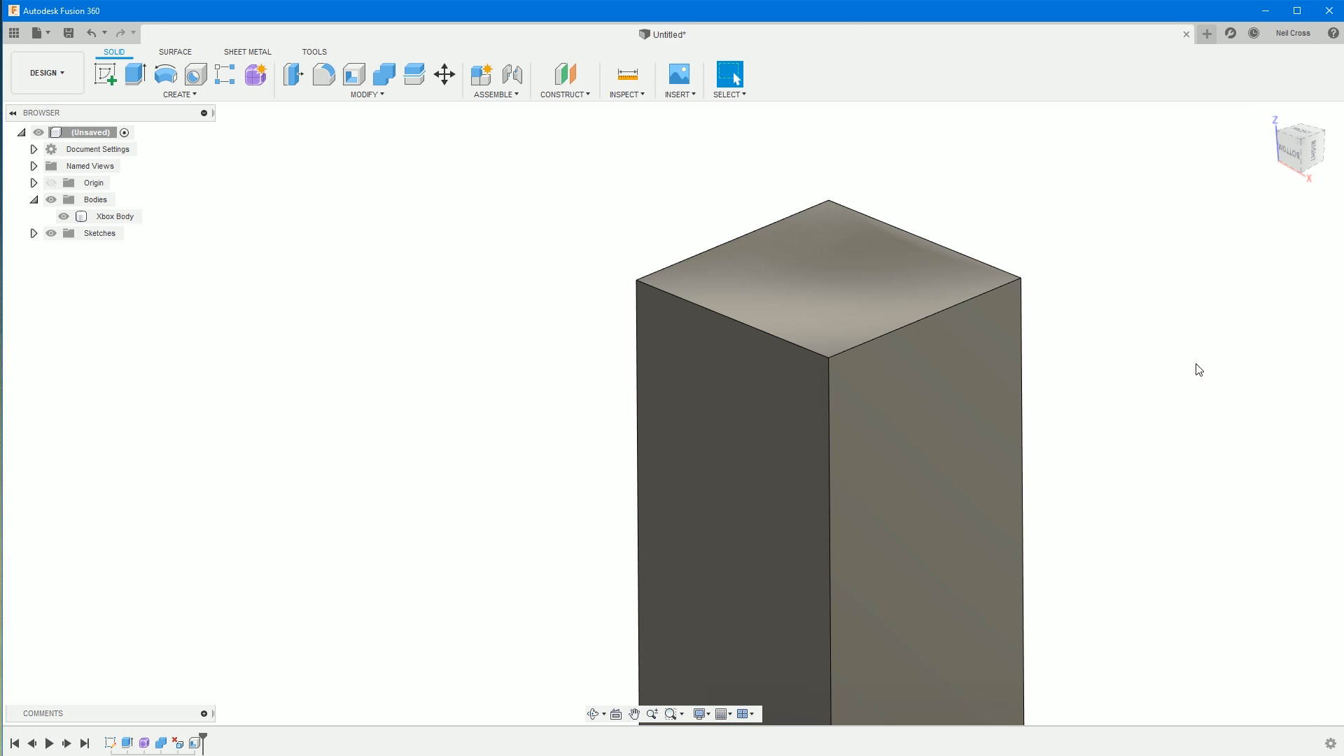
- Examine the hollow interior in a temporary Section Analysis offset -90 mm from the body's side face, and cancel the analysis
scroll(1079, 495, "down", 1)
middle_click_drag(1078, 508, 940, 397)
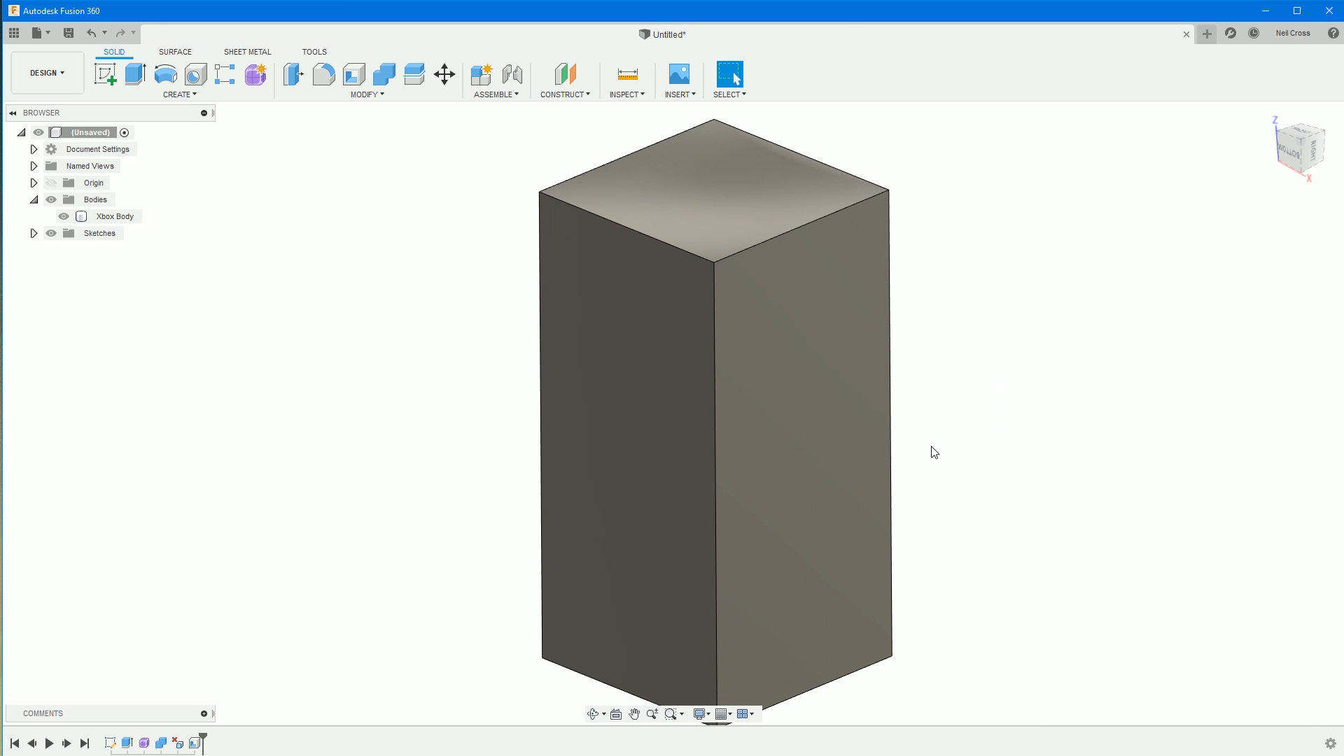
scroll(933, 446, "down", 1)
scroll(933, 452, "down", 1)
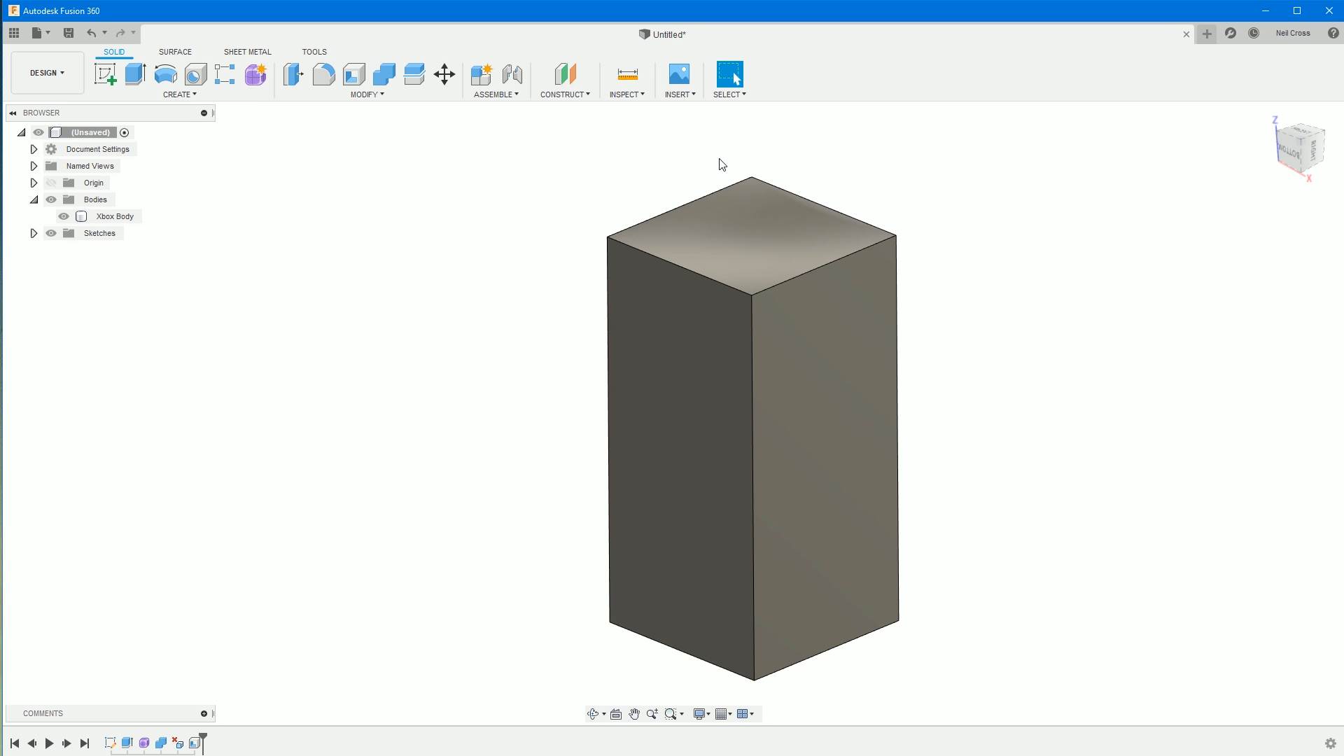
left_click(628, 94)
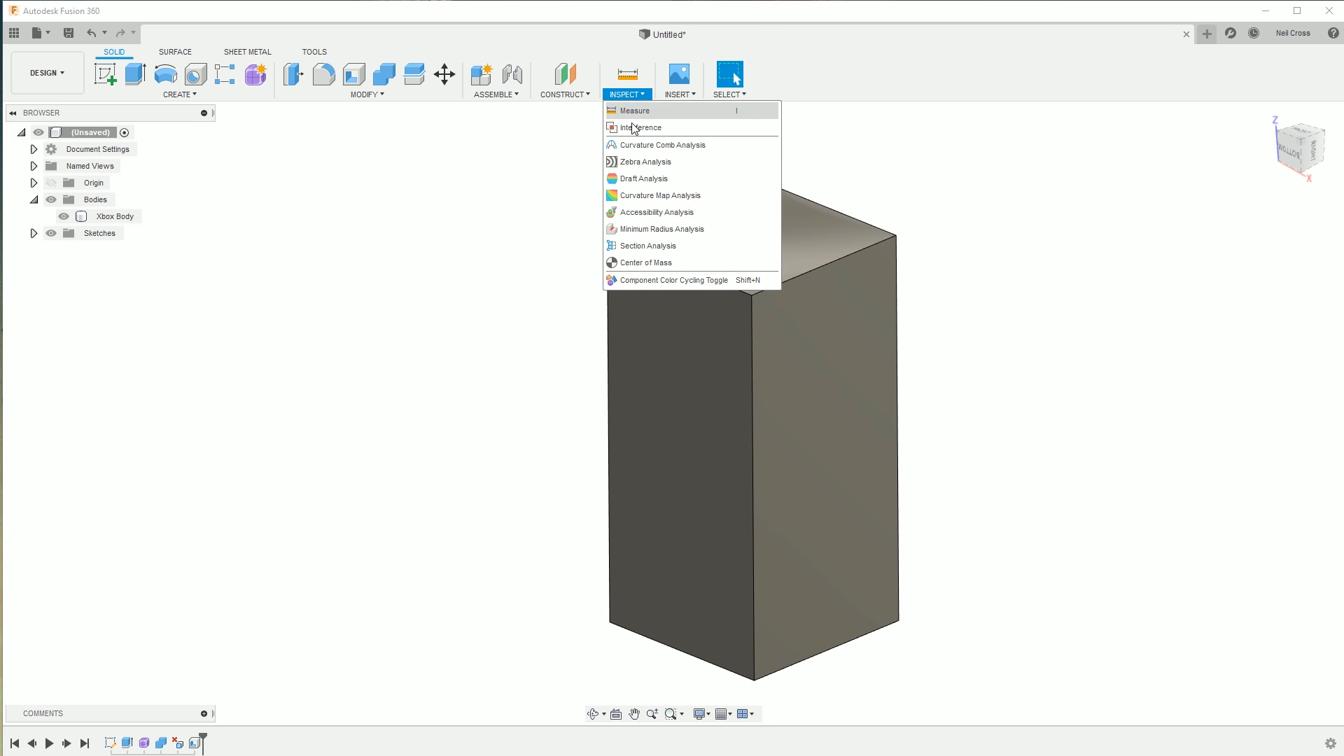
left_click(640, 245)
left_click(648, 351)
left_click_drag(622, 363, 707, 329)
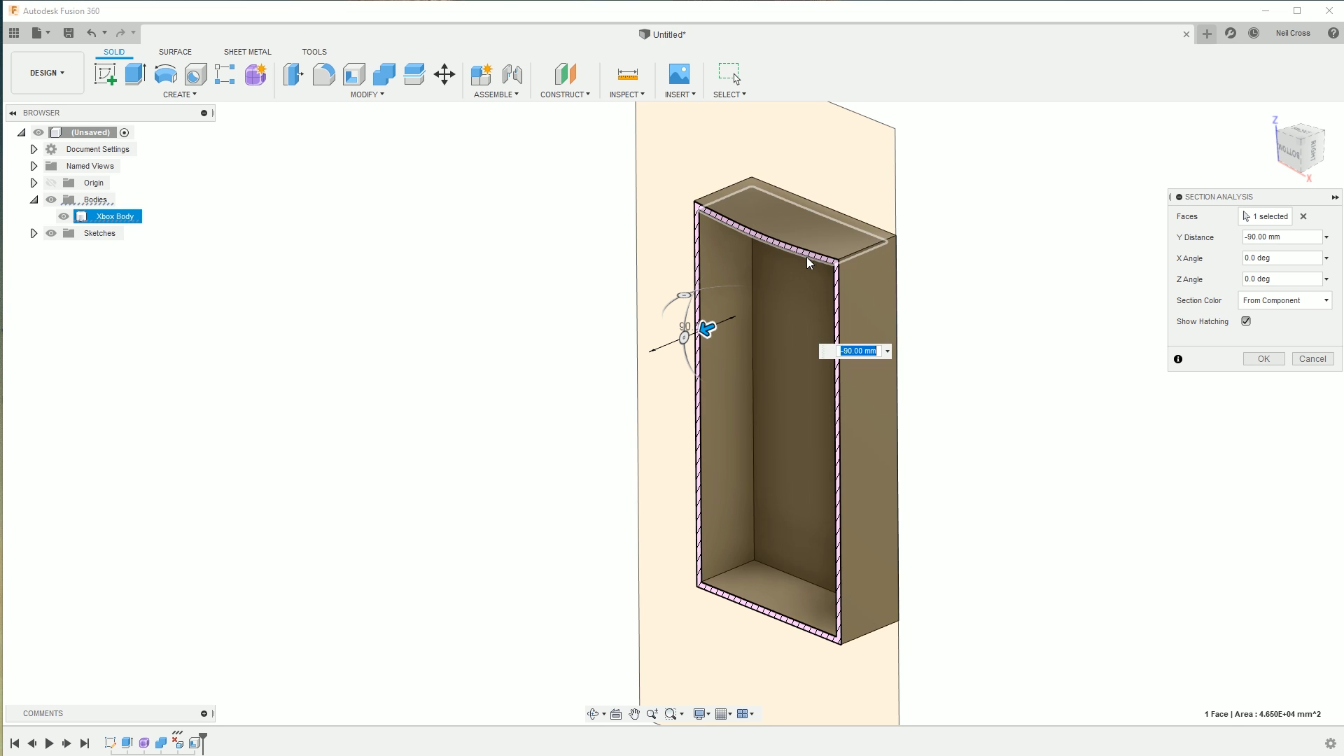
key("Escape")
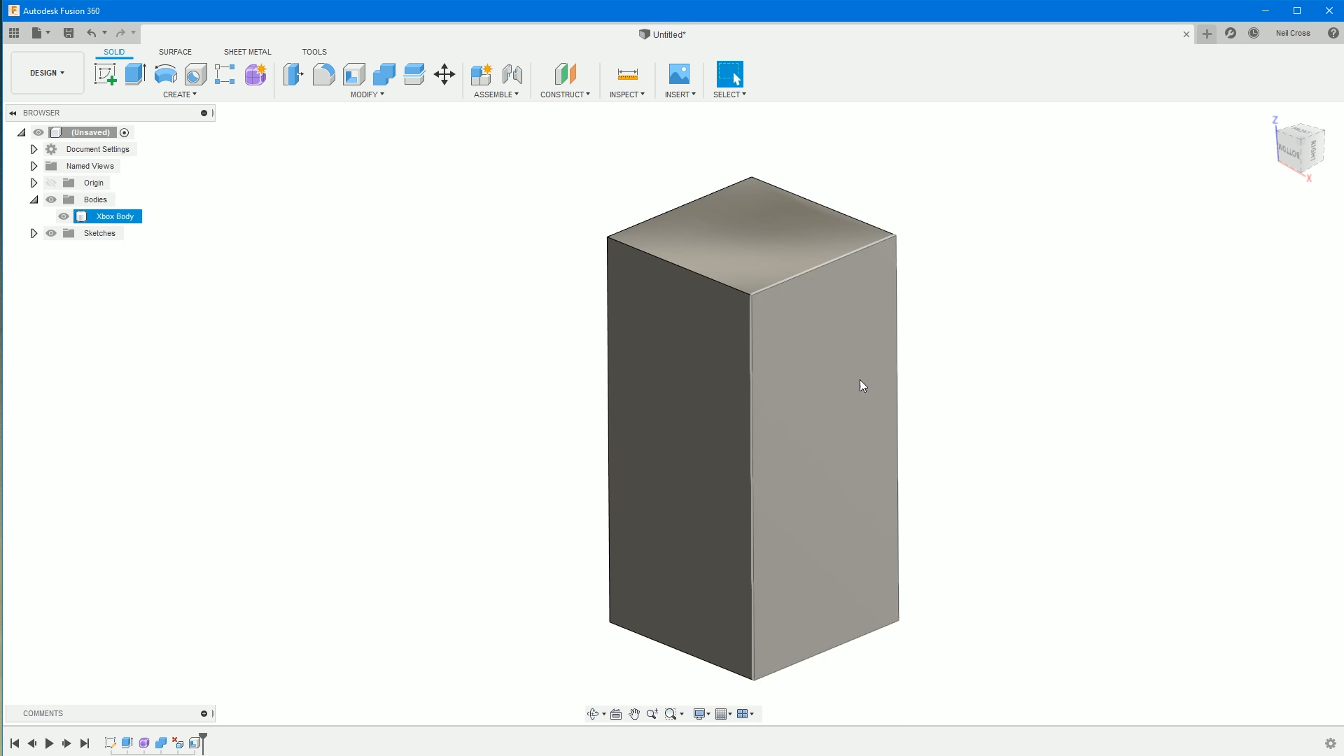
- Create a construction plane offset 350 mm from the XY origin plane, above the top of the body
left_click(580, 102)
left_click(569, 116)
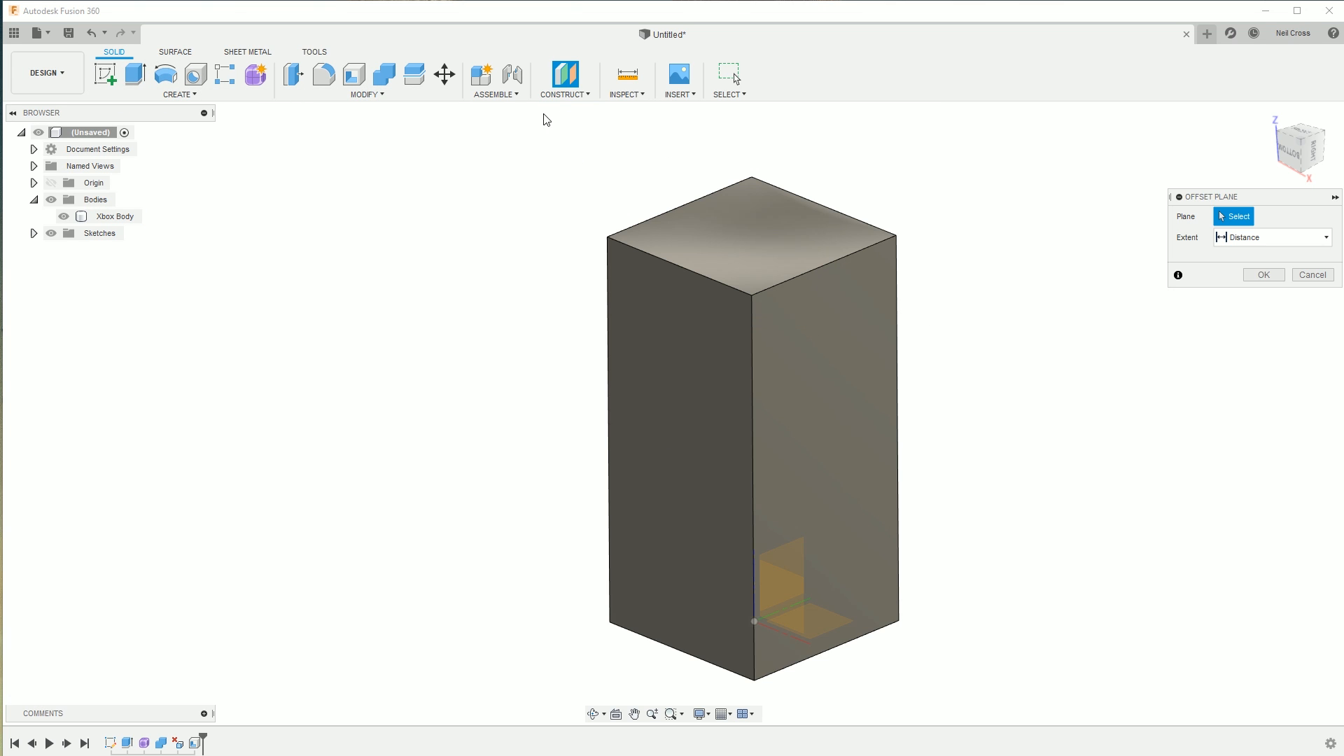
left_click(33, 183)
left_click(101, 267)
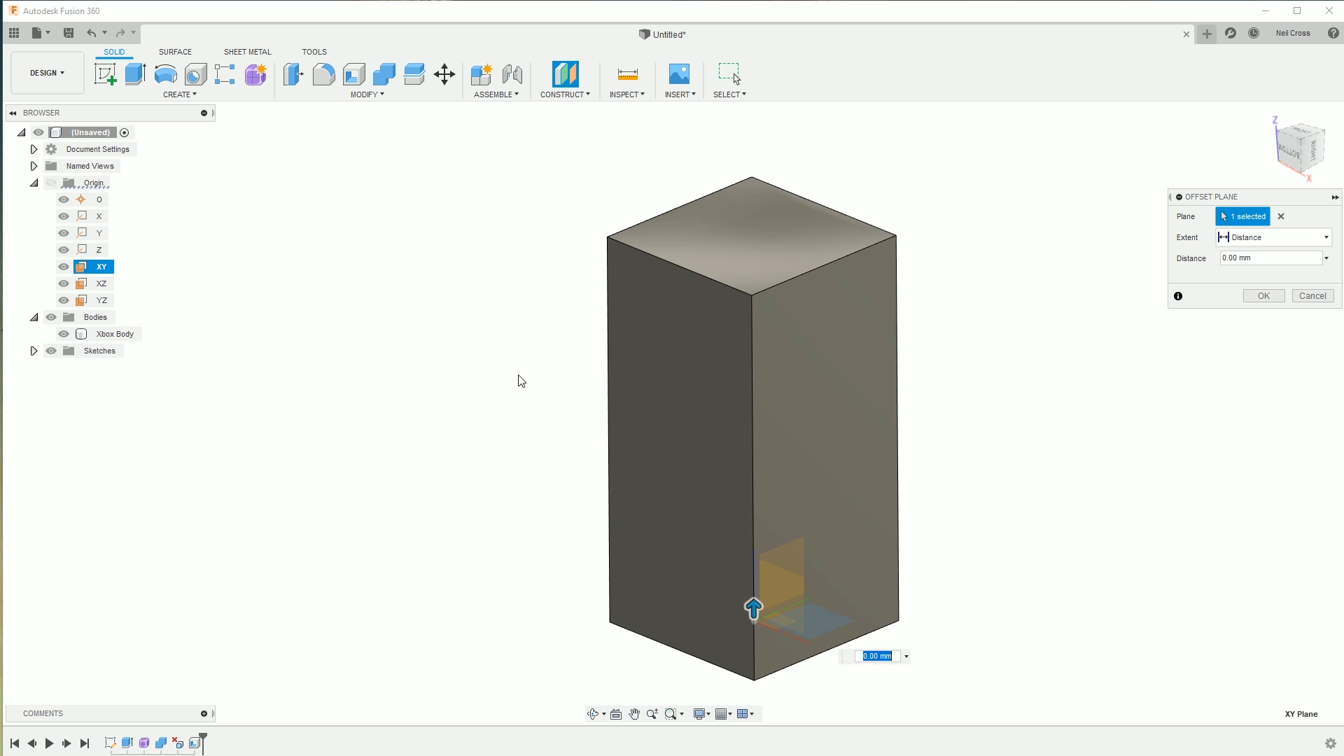
left_click_drag(754, 608, 801, 169)
type("350")
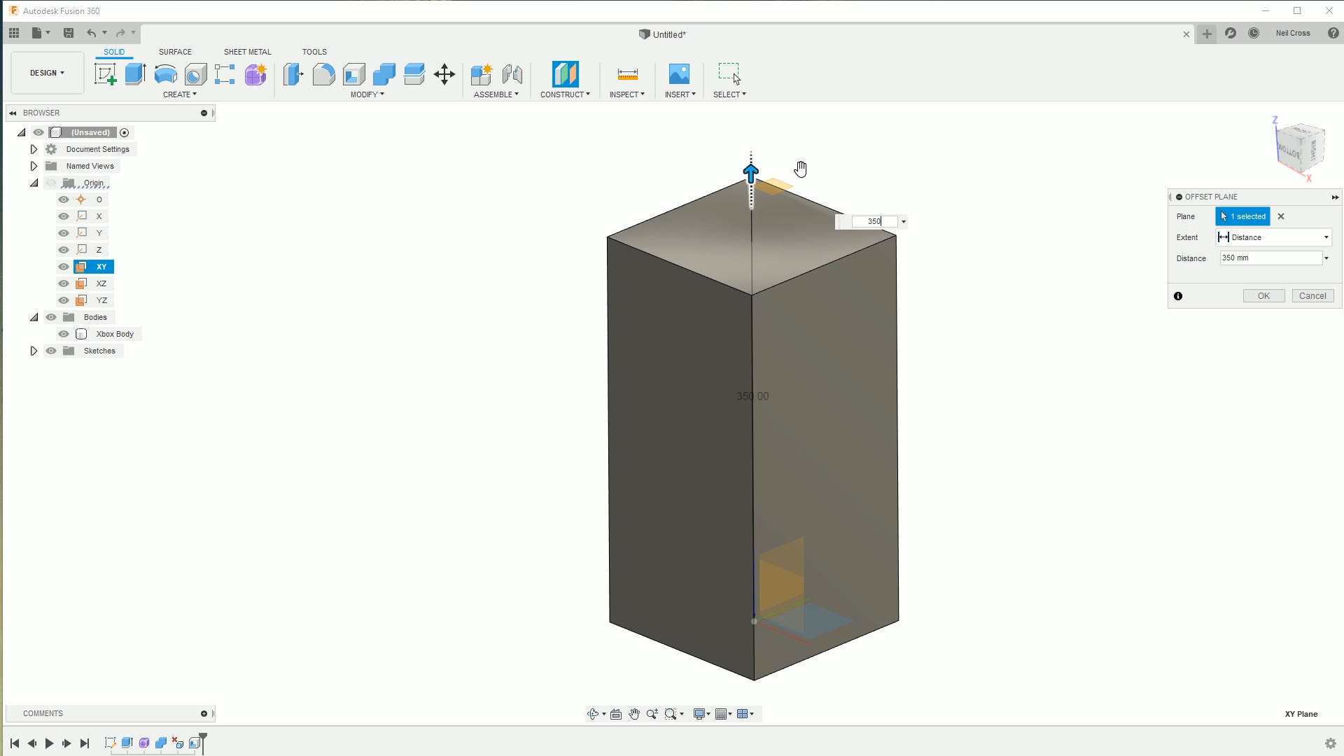
key("Return")
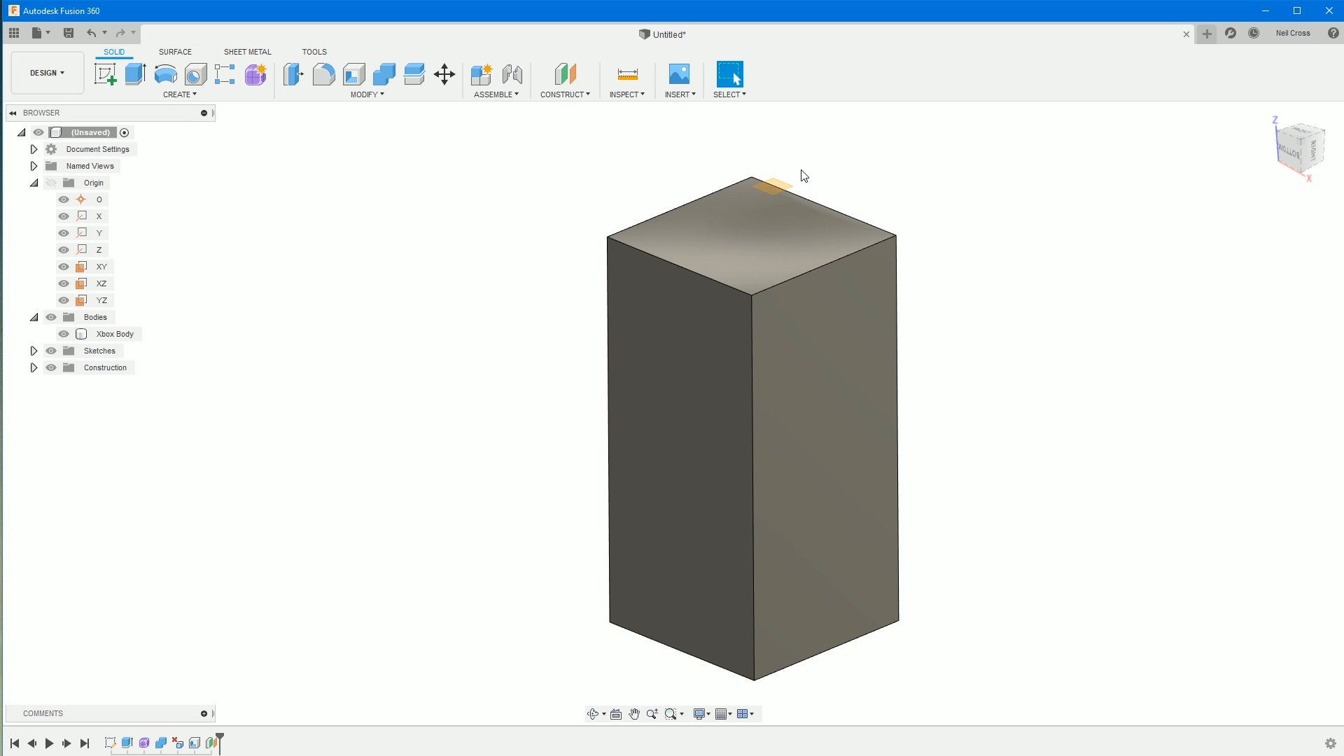
- Start a sketch on the offset plane above the body and project the outline of the dished top face into it
left_click(113, 71)
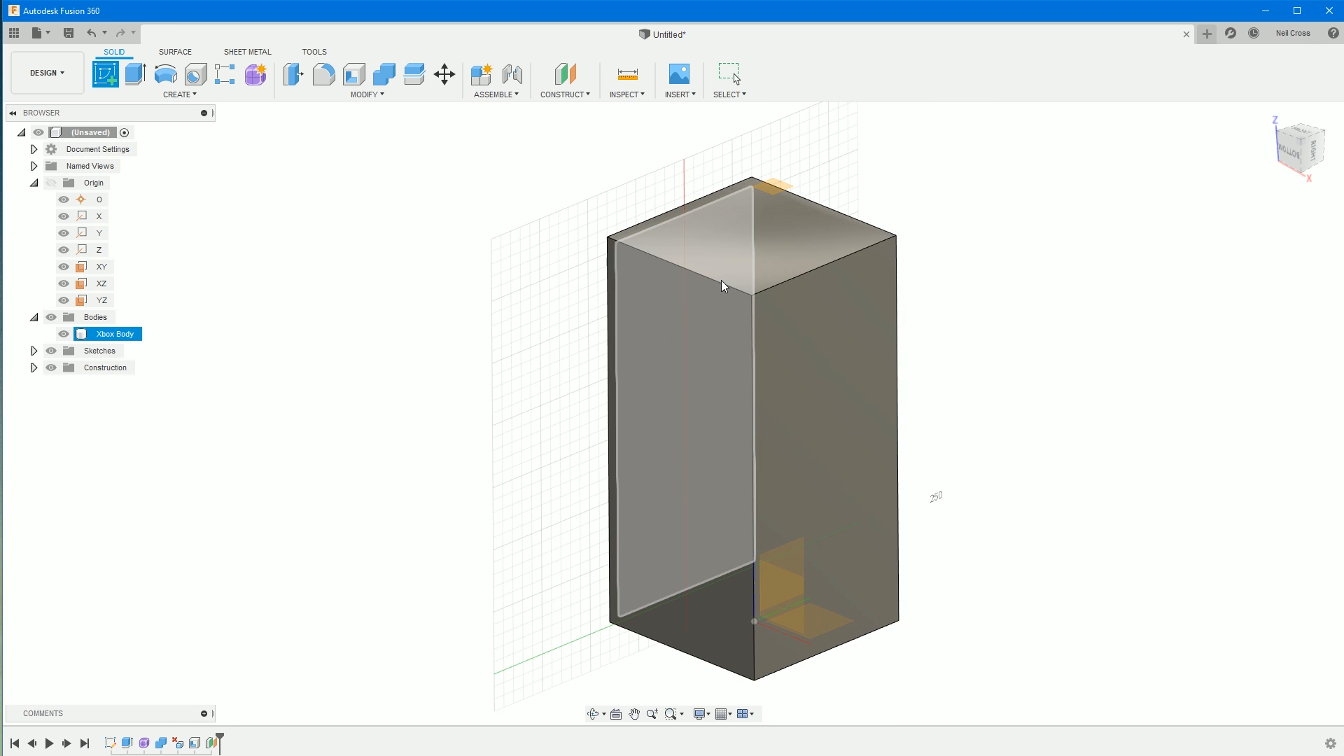
left_click(791, 183)
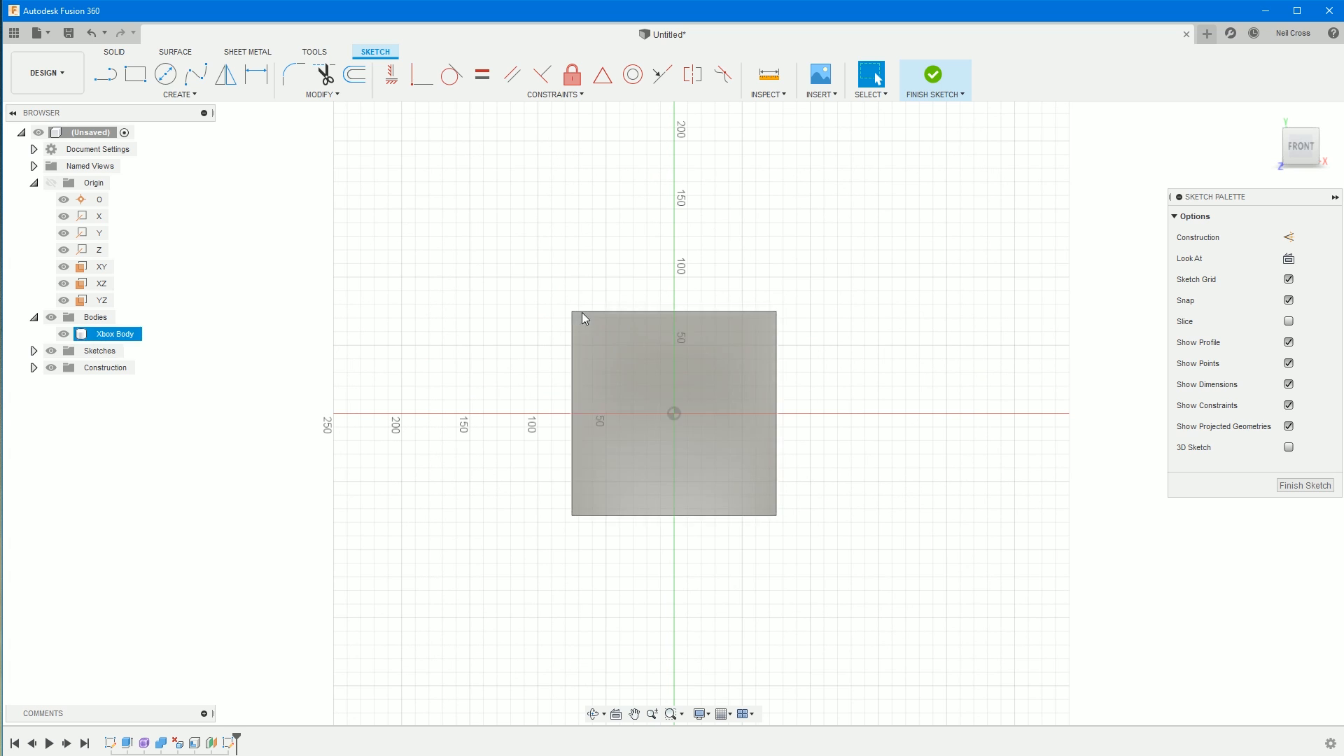
scroll(595, 371, "up", 6)
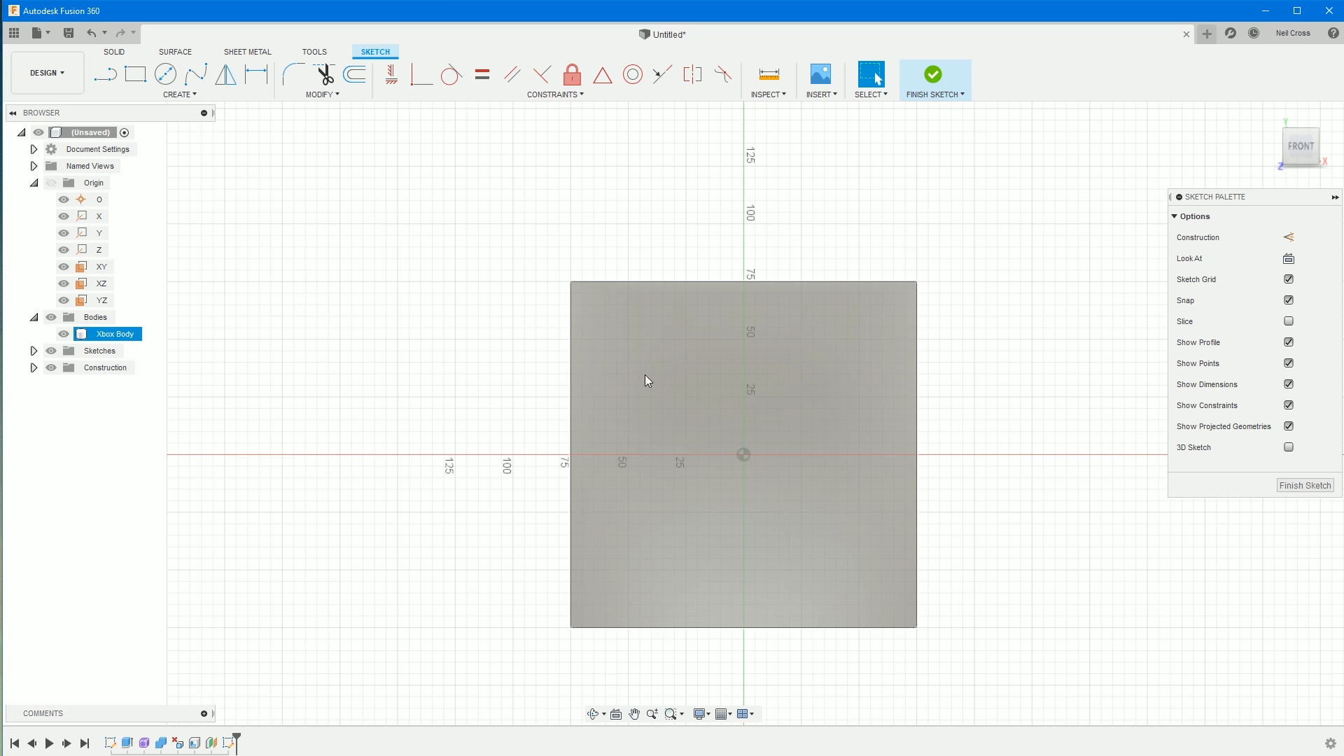
middle_click_drag(664, 399, 667, 325)
key("Escape")
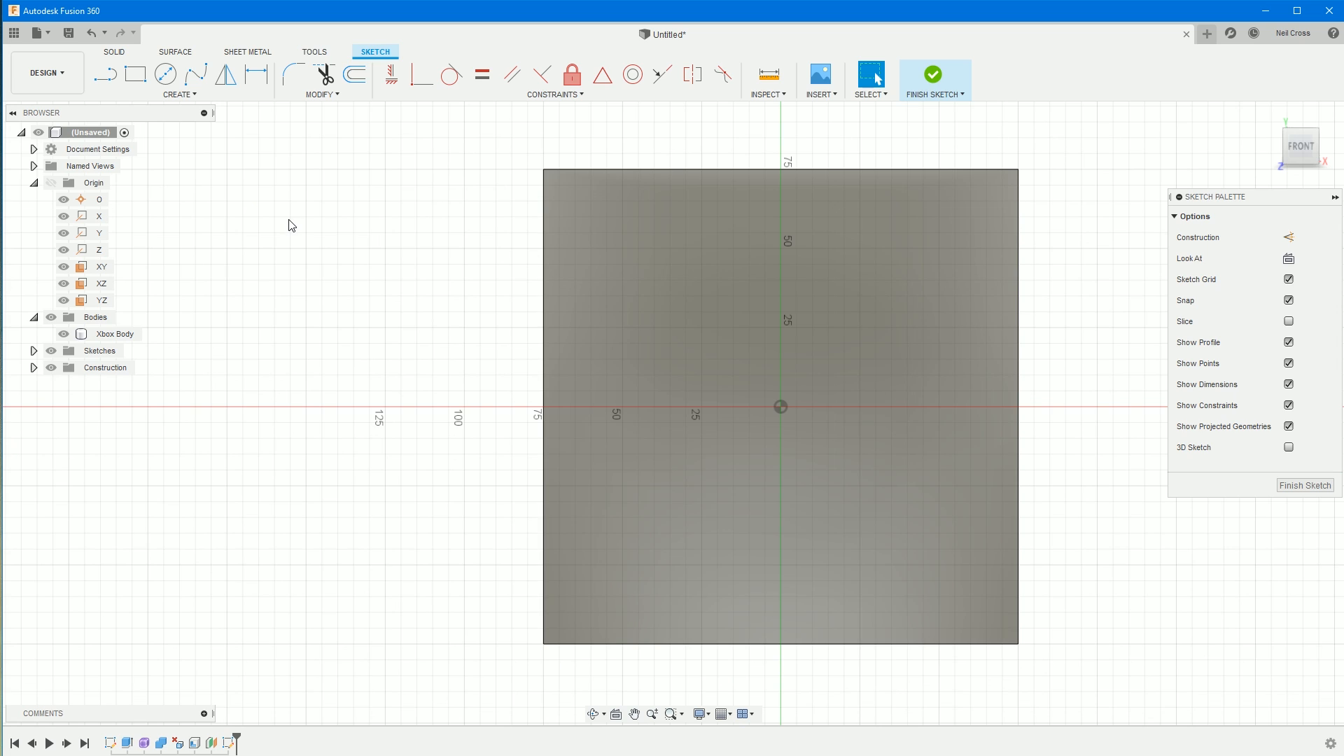
key("p")
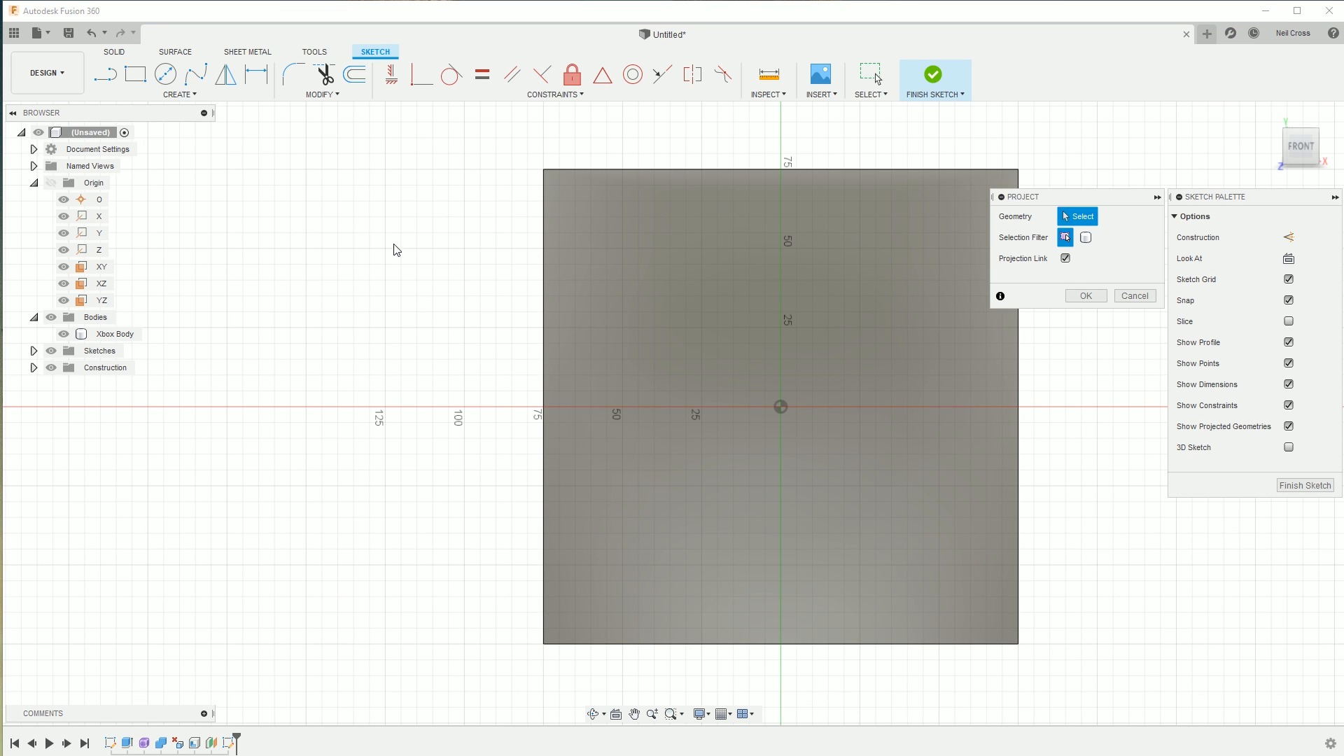
left_click(567, 201)
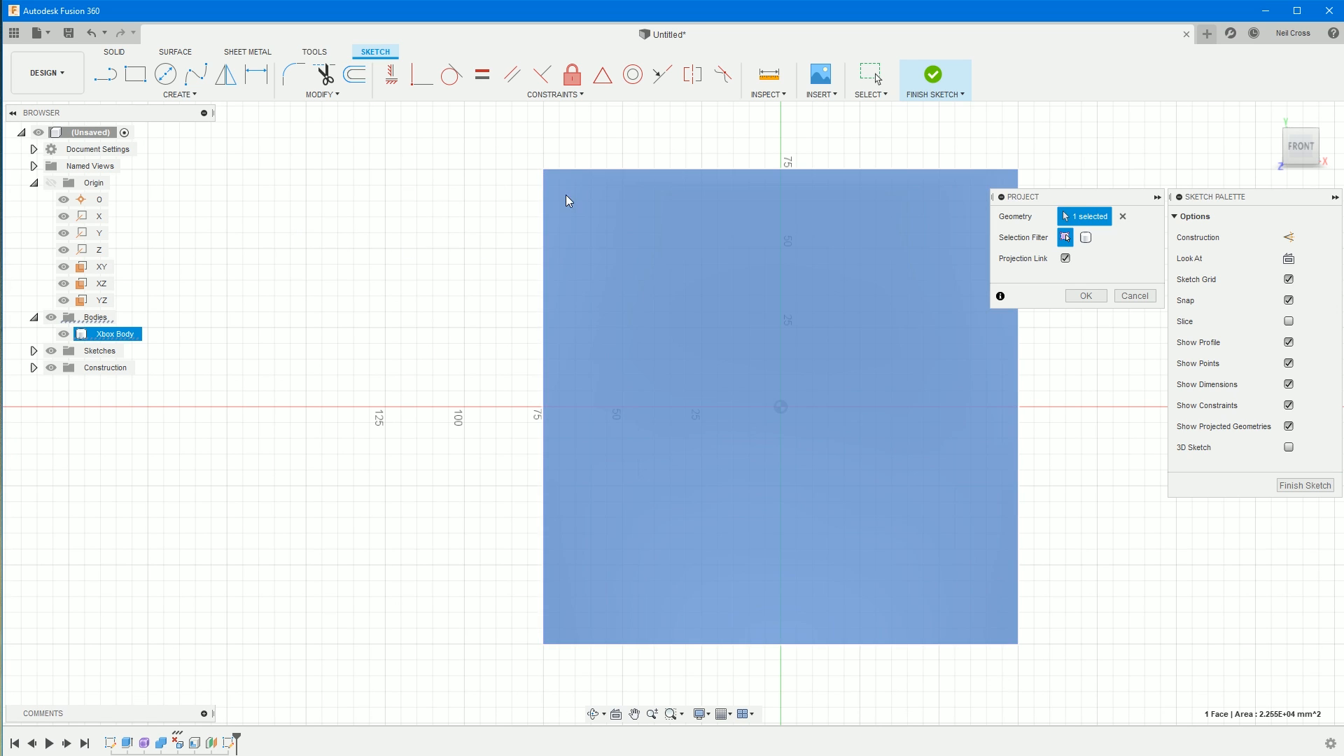
left_click(1085, 296)
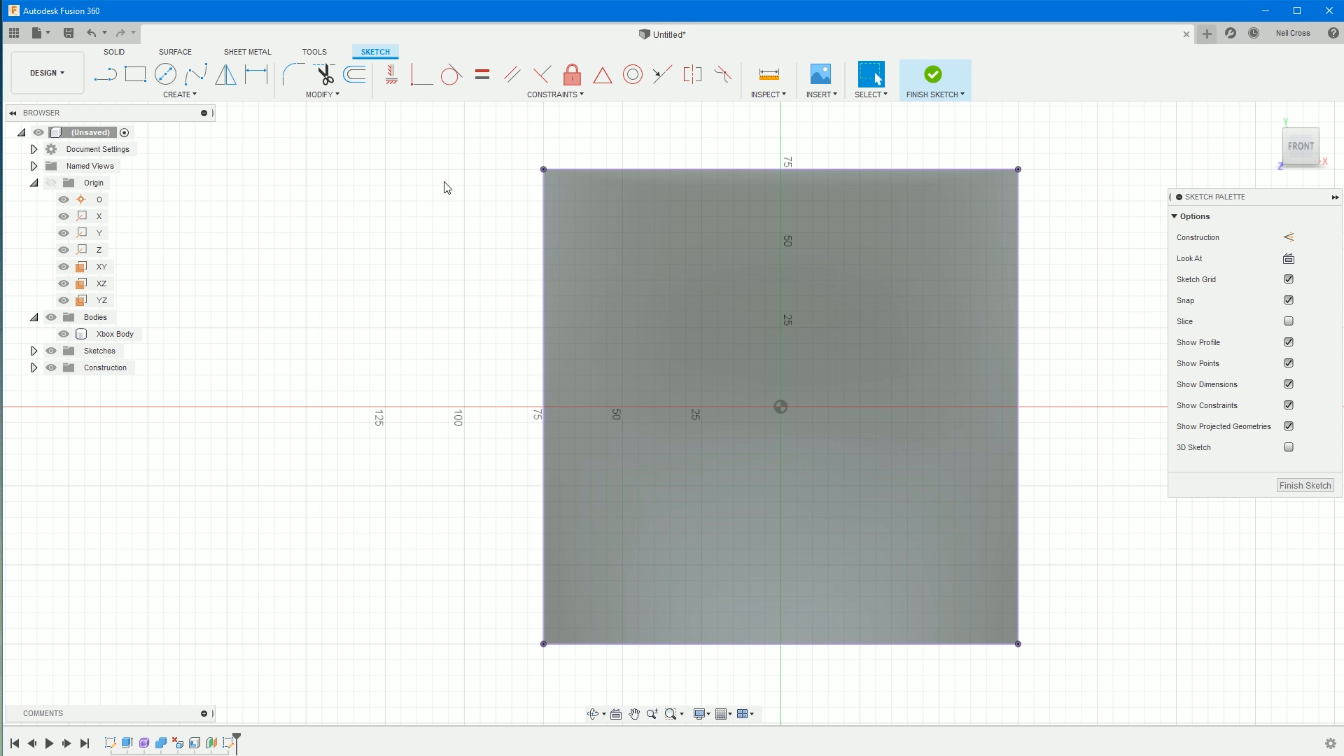
- Sketch a 10 mm diameter circle inside the projected square, near its corner on the negative X, positive Y side
left_click(168, 84)
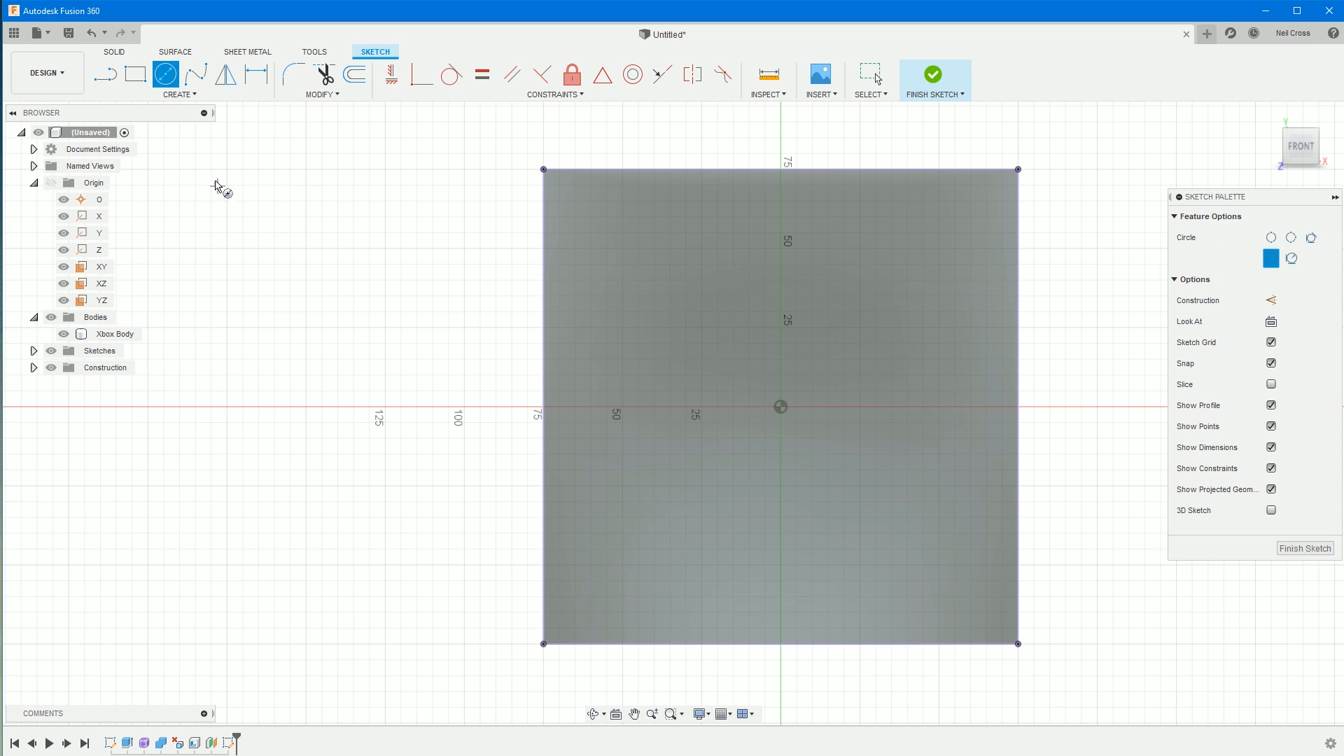
left_click(575, 216)
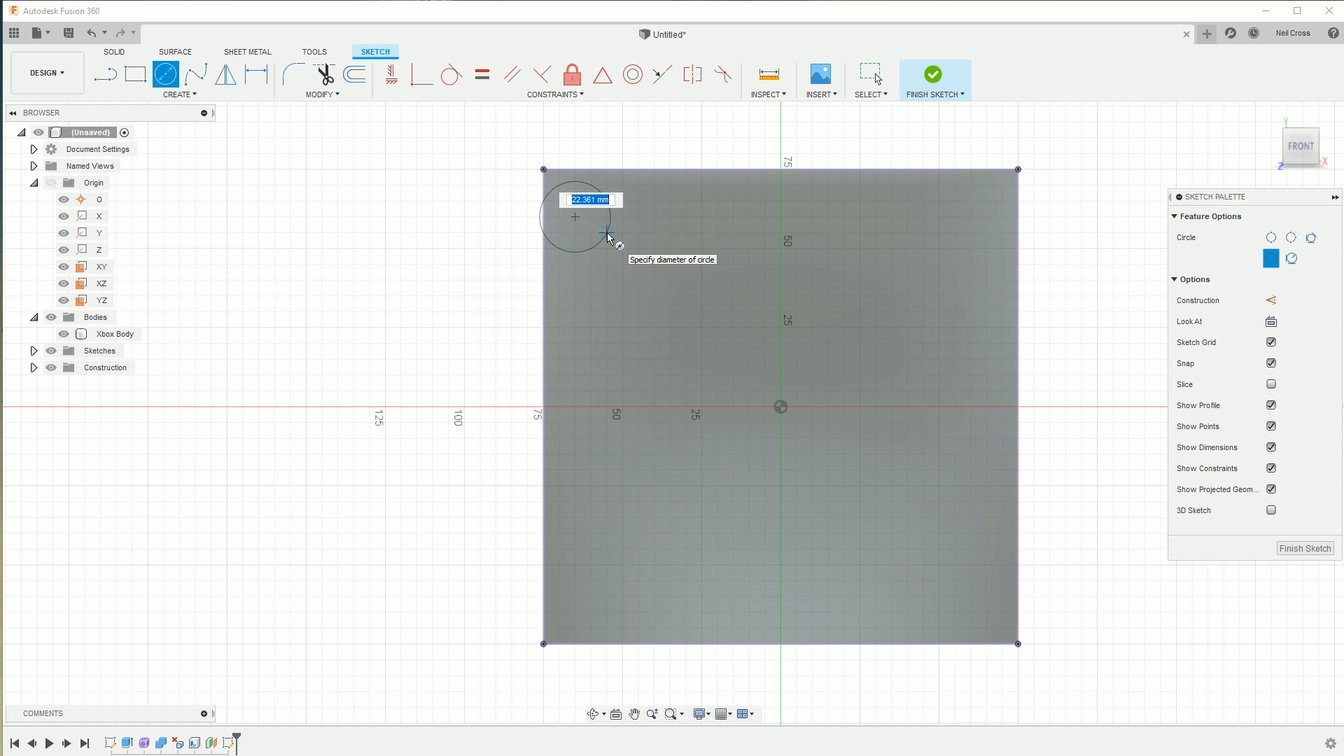
type("10")
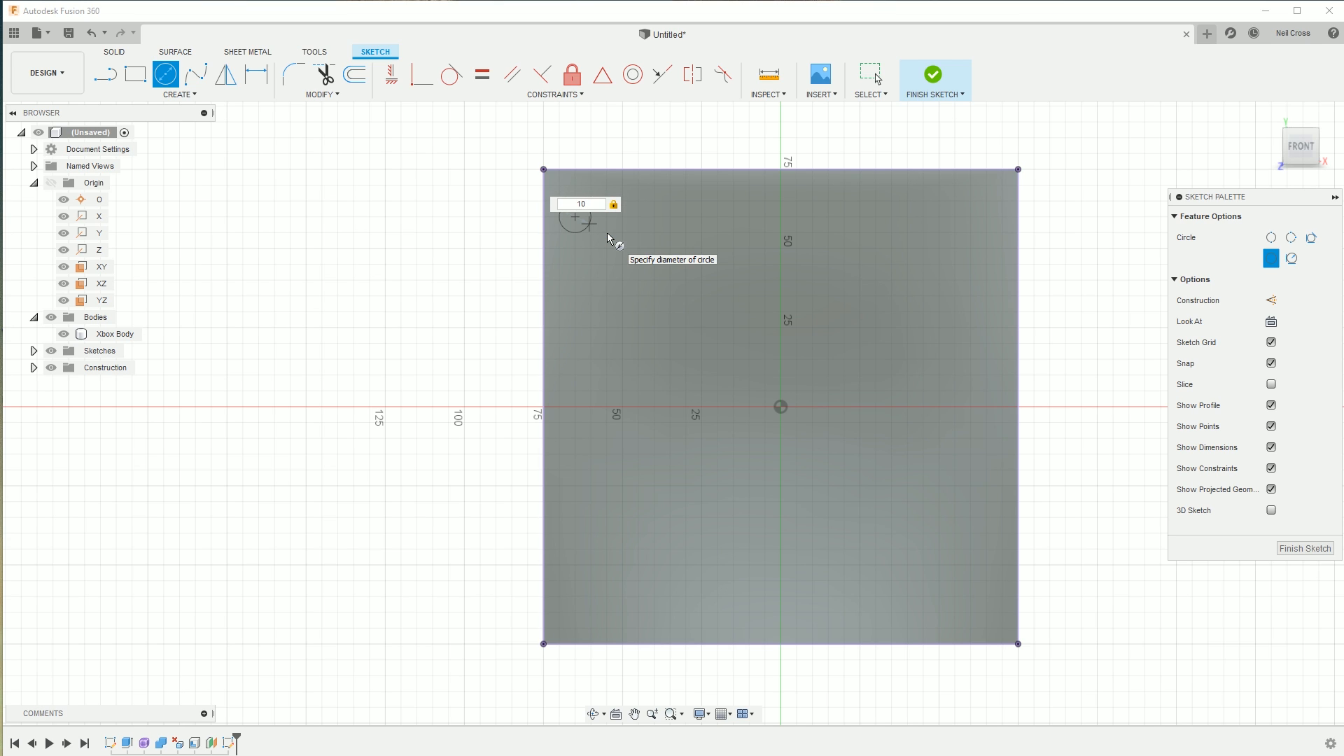
key("Return")
key("Escape")
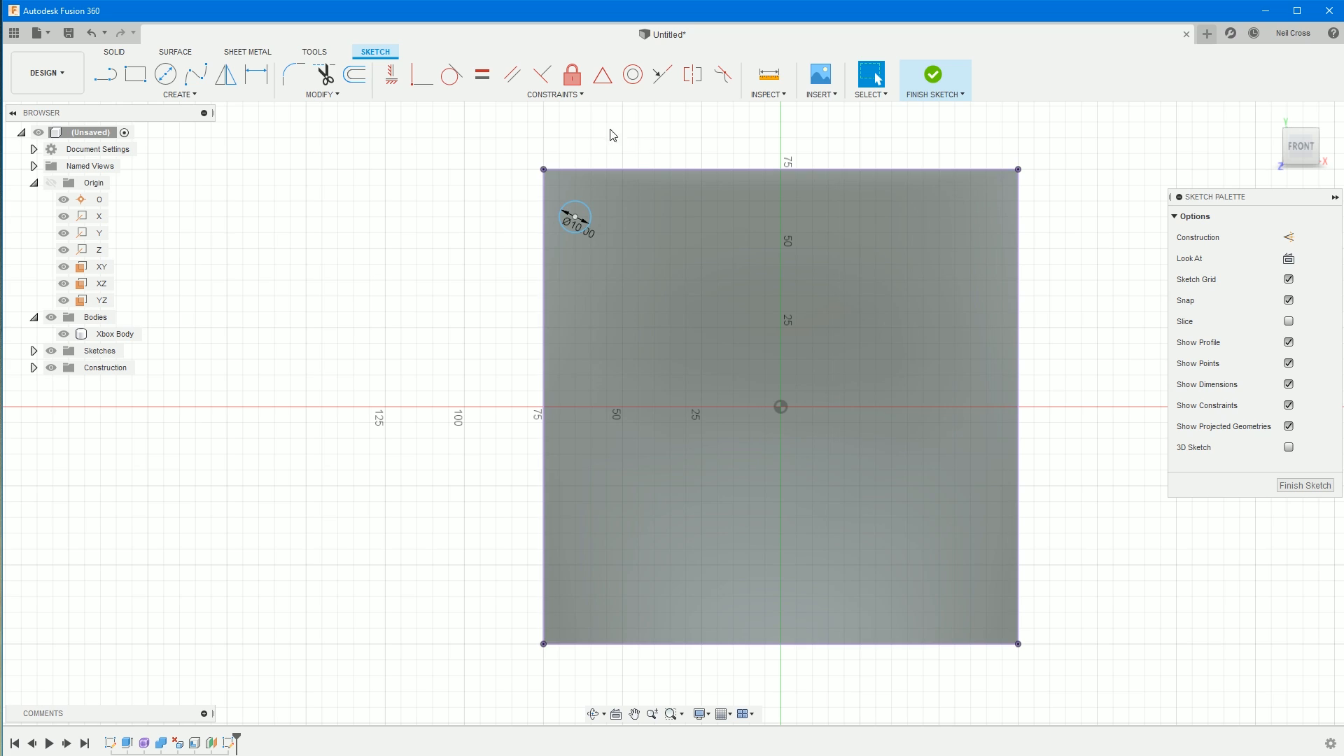
- Dimension the circle's centre 10 mm from the negative X edge of the projected square
left_click(256, 77)
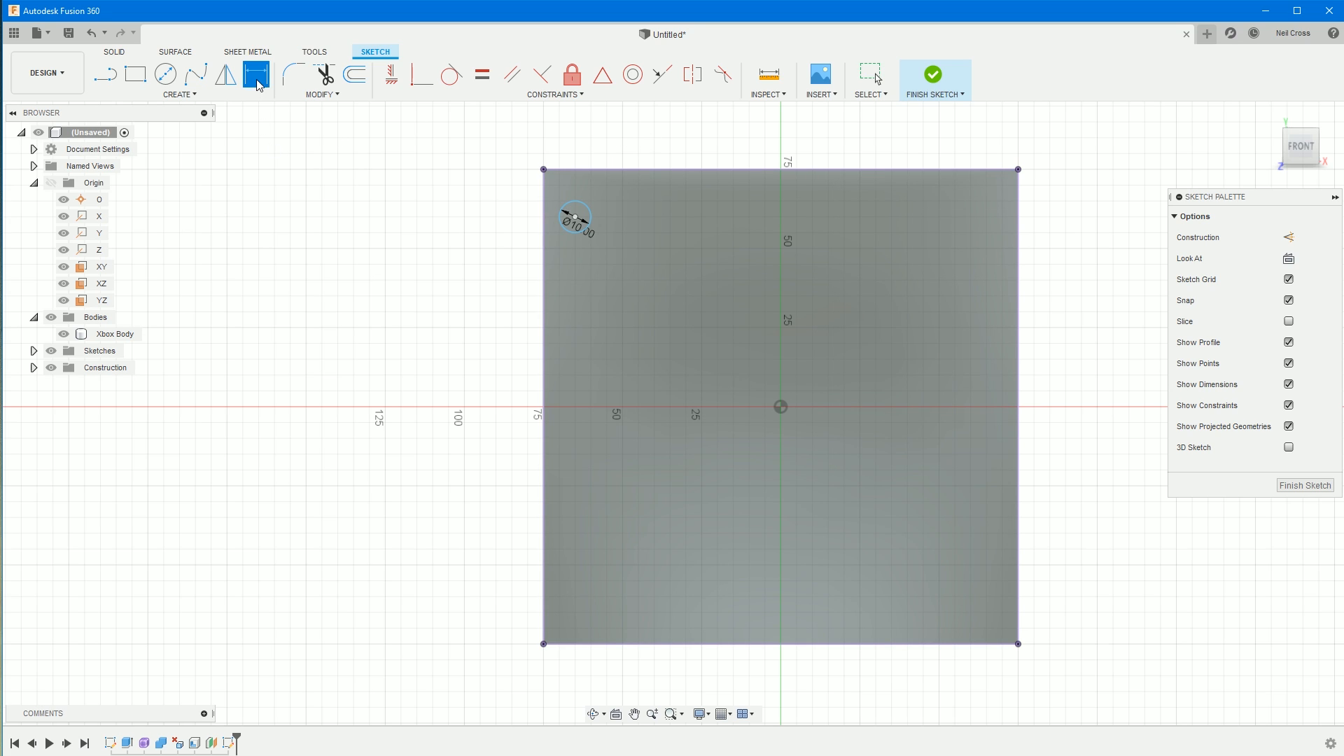
left_click(575, 217)
left_click(547, 207)
left_click(498, 199)
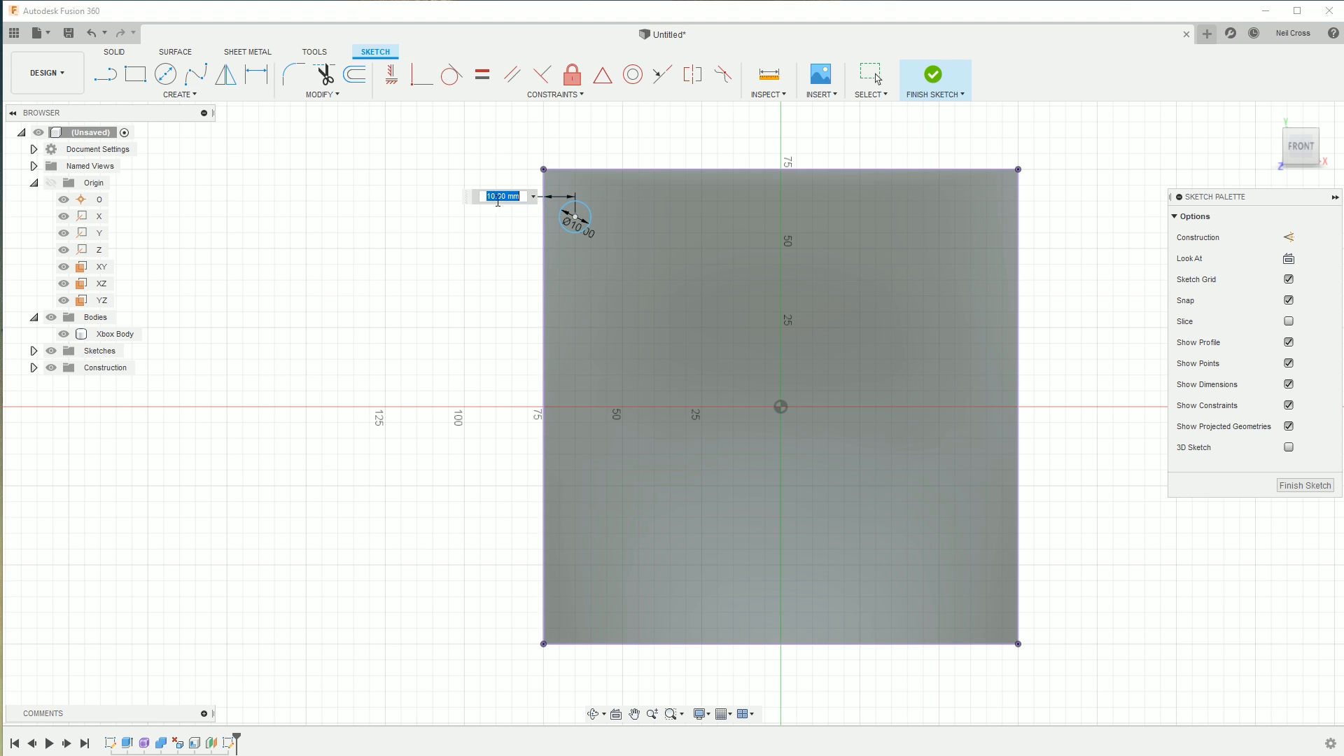
type("10")
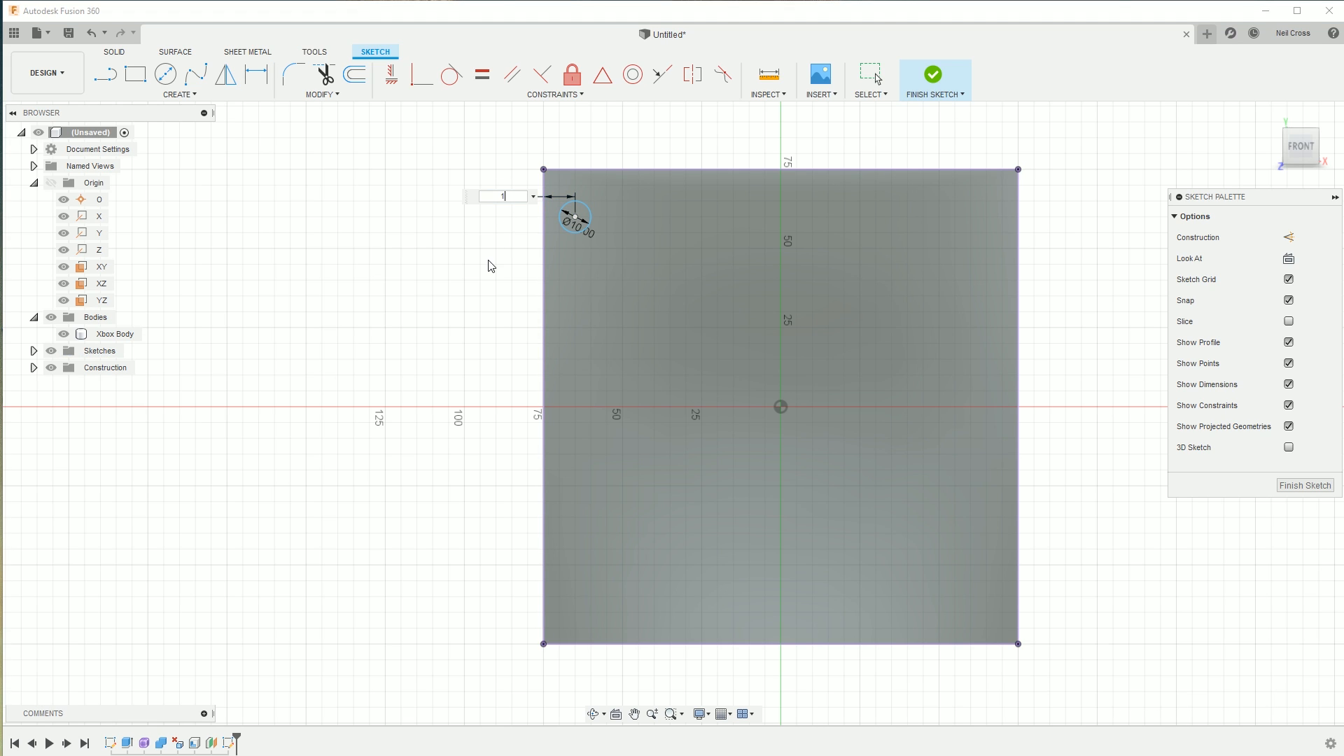
key("Return")
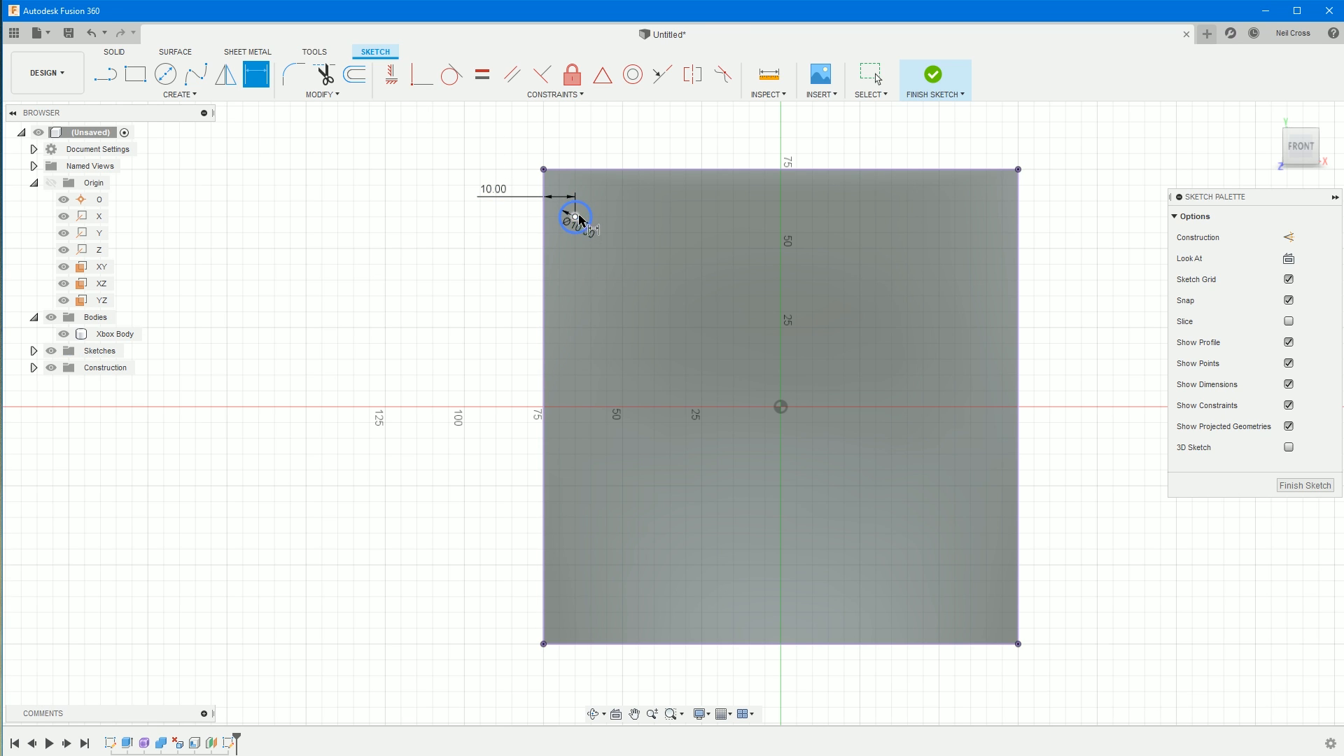
- Dimension the circle's centre 10 mm from the positive Y edge of the projected square, and finish the sketch
left_click(586, 169)
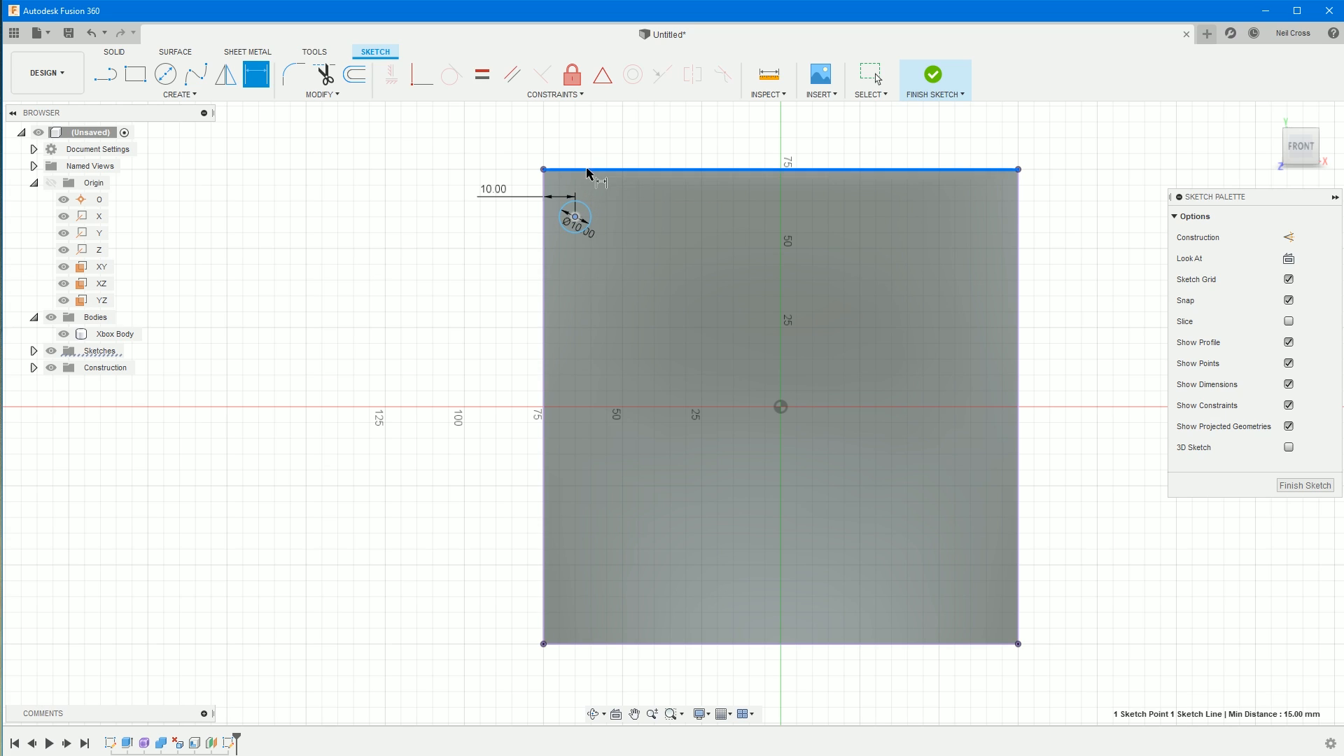
left_click(637, 134)
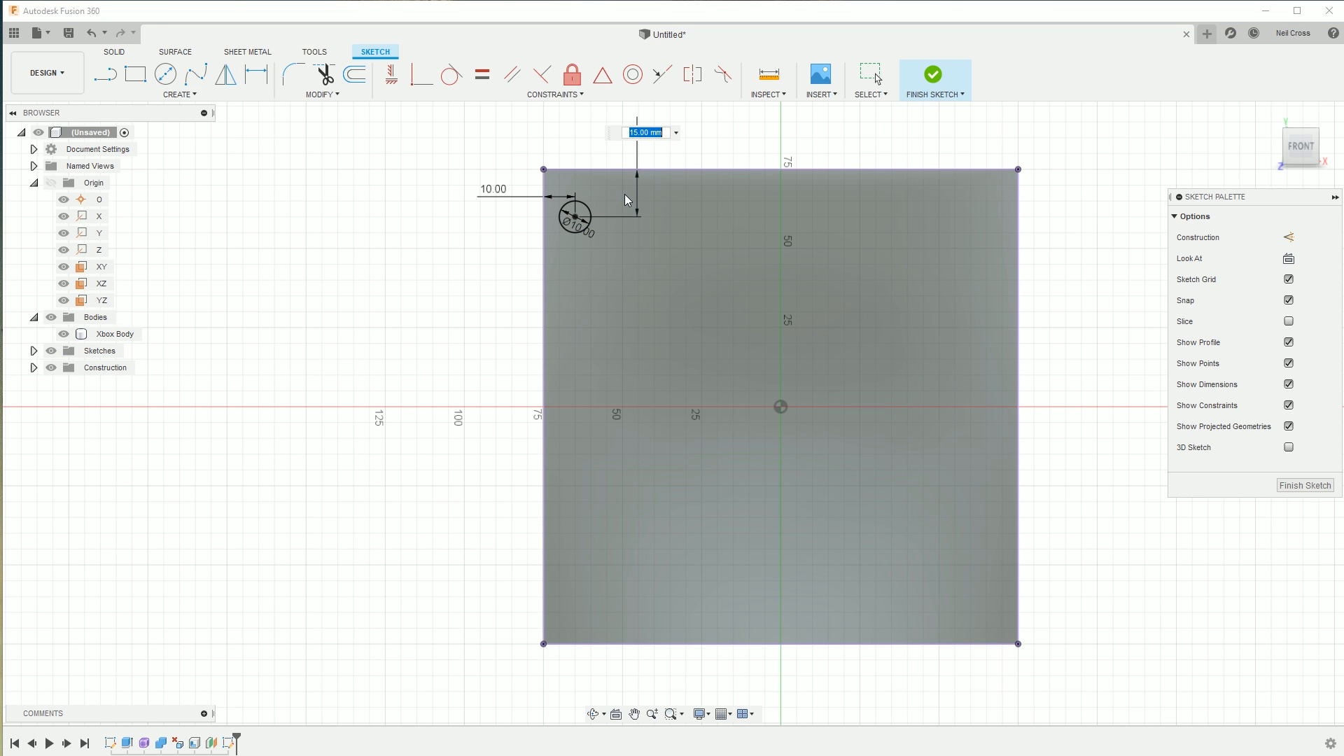
type("10")
key("Return")
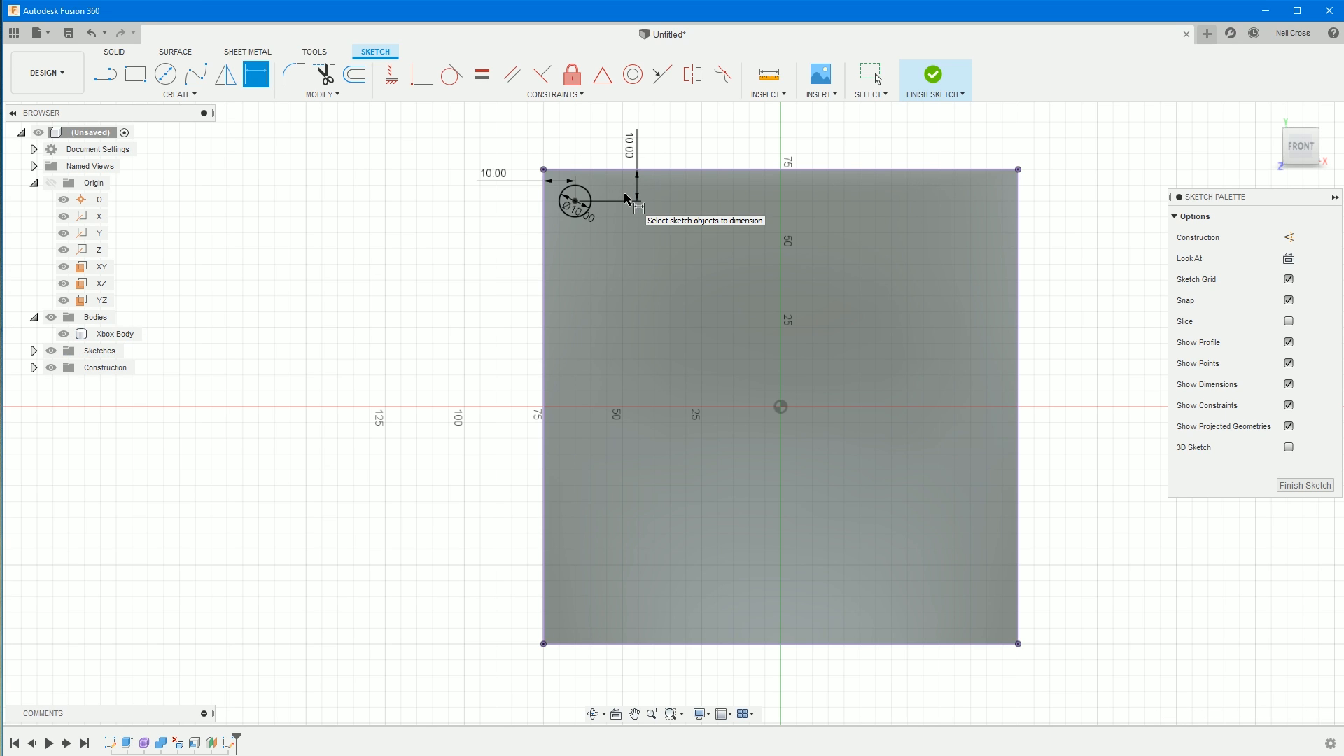
left_click(732, 714)
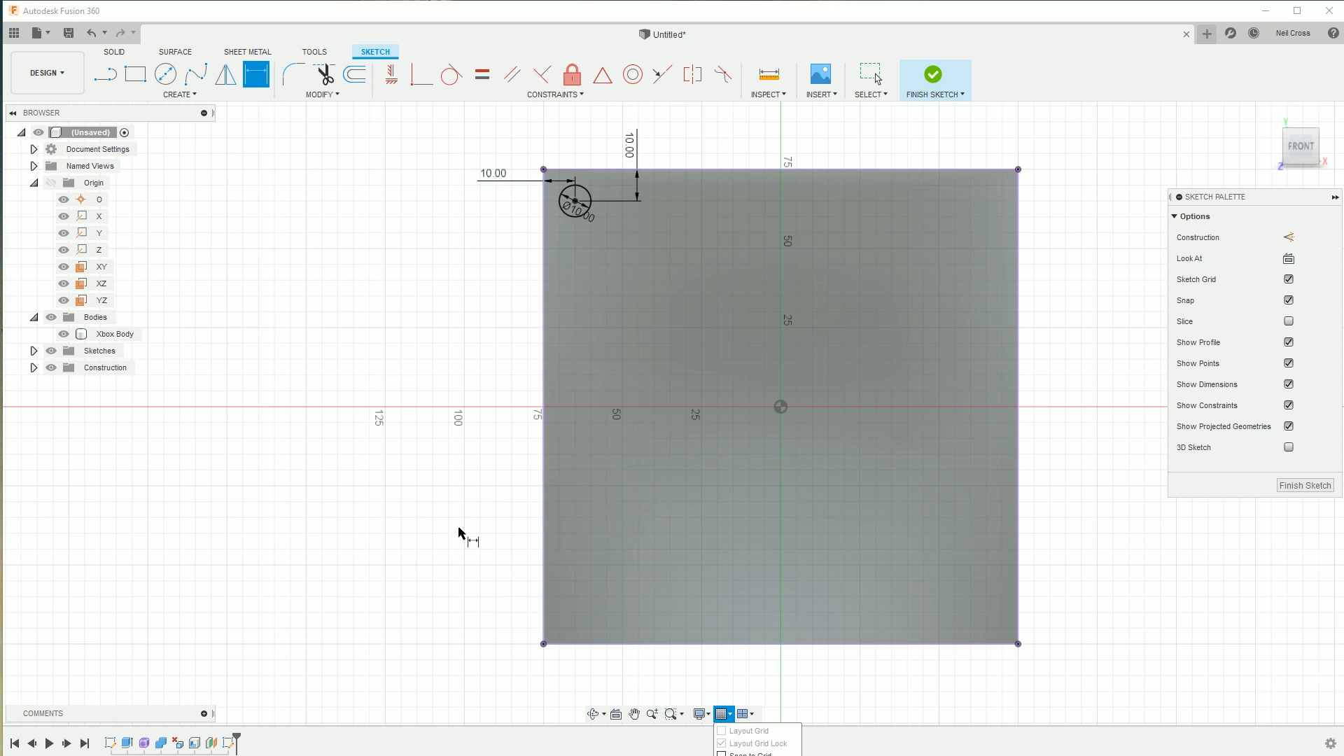
left_click(469, 342)
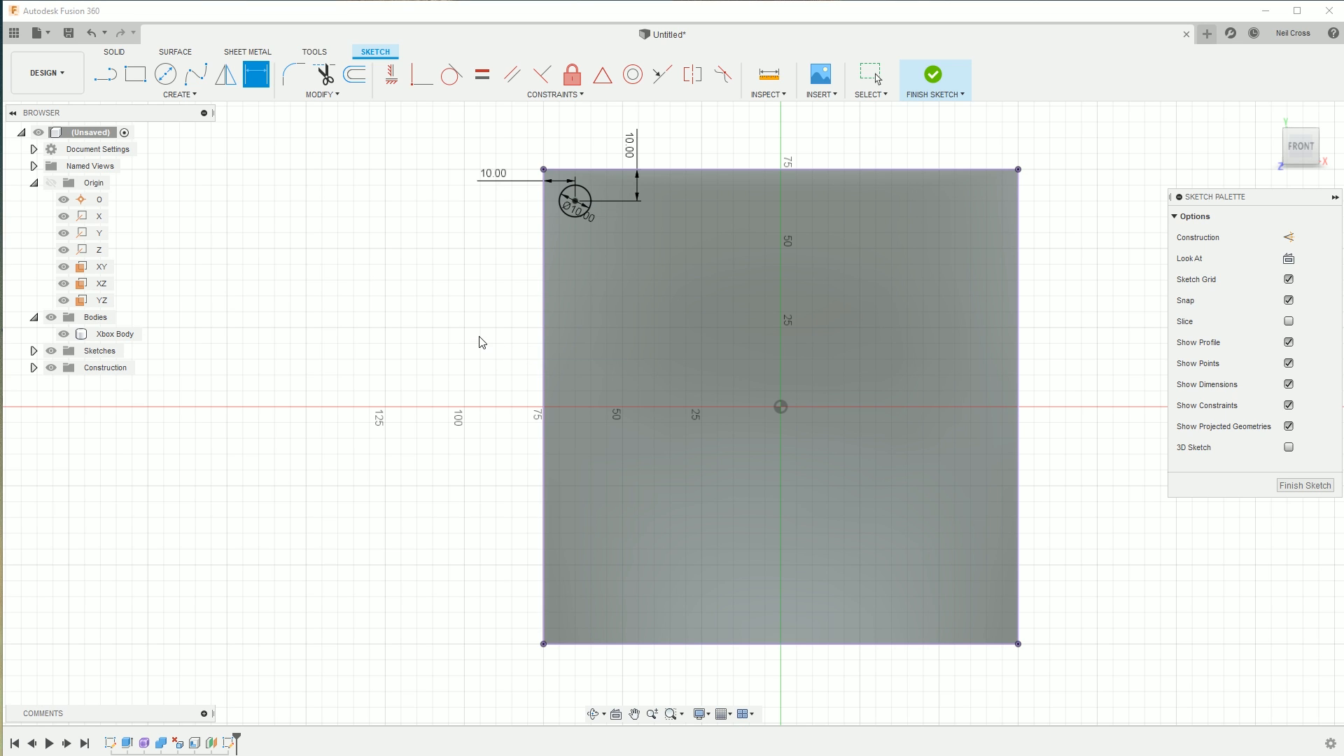
key("Escape")
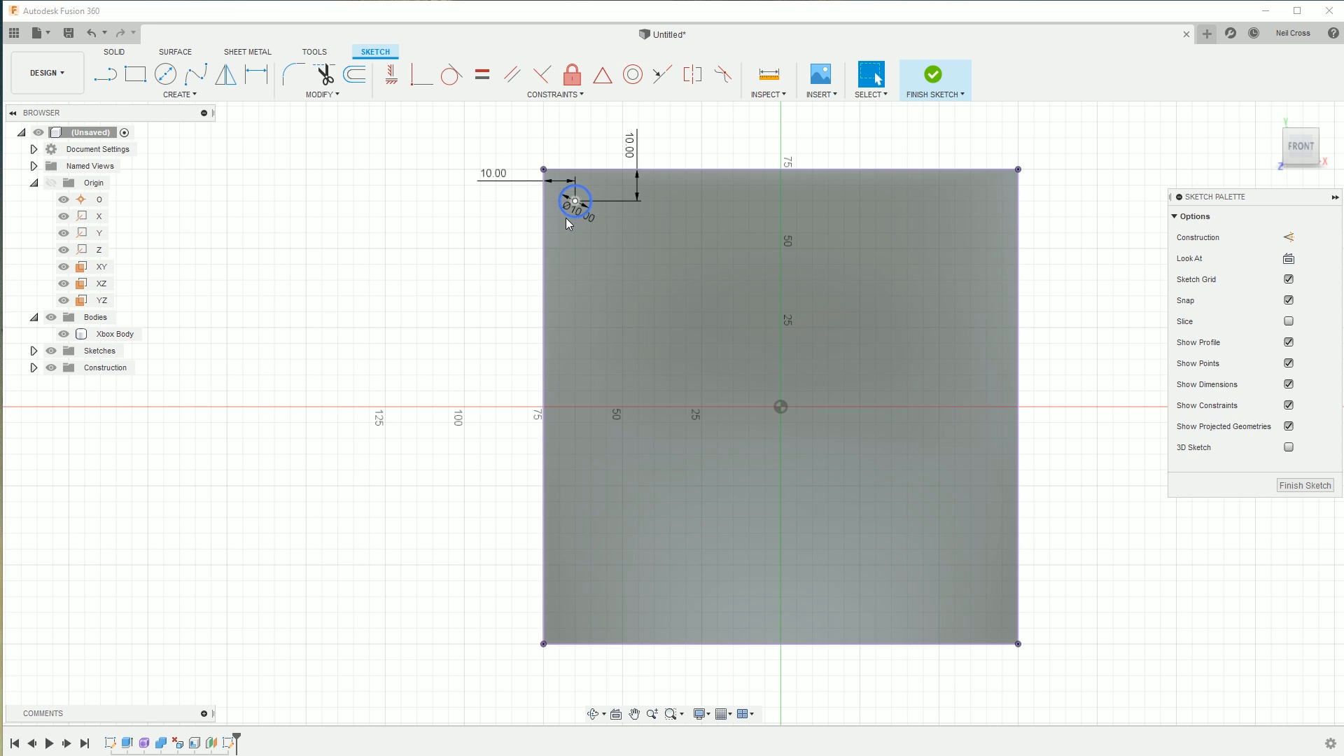
left_click(939, 85)
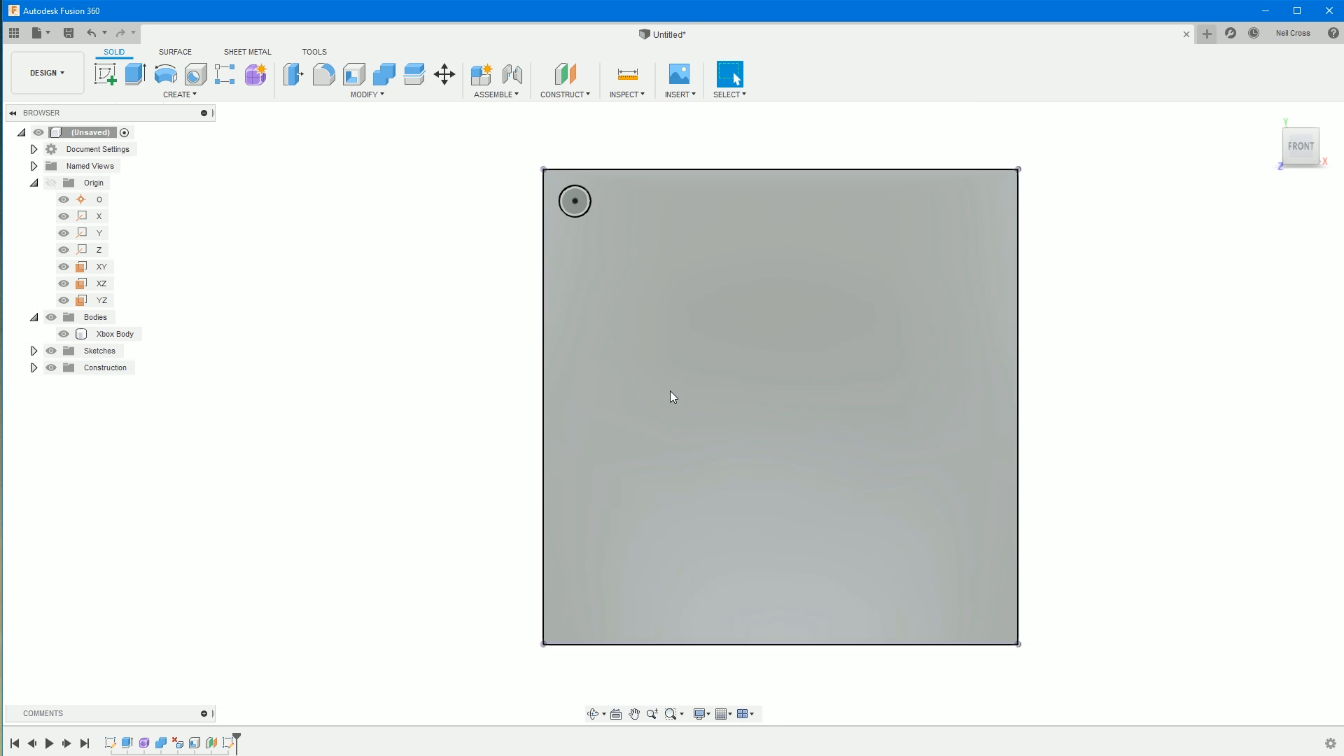
- Extrude the circle -70 mm as a cut down through the dished top of the body
mouse_move(779, 404)
middle_mouse_down("shift")
mouse_move(765, 342)
mouse_move(807, 313)
mouse_move(809, 328)
middle_mouse_up("shift")
middle_click_drag(765, 274, 702, 622)
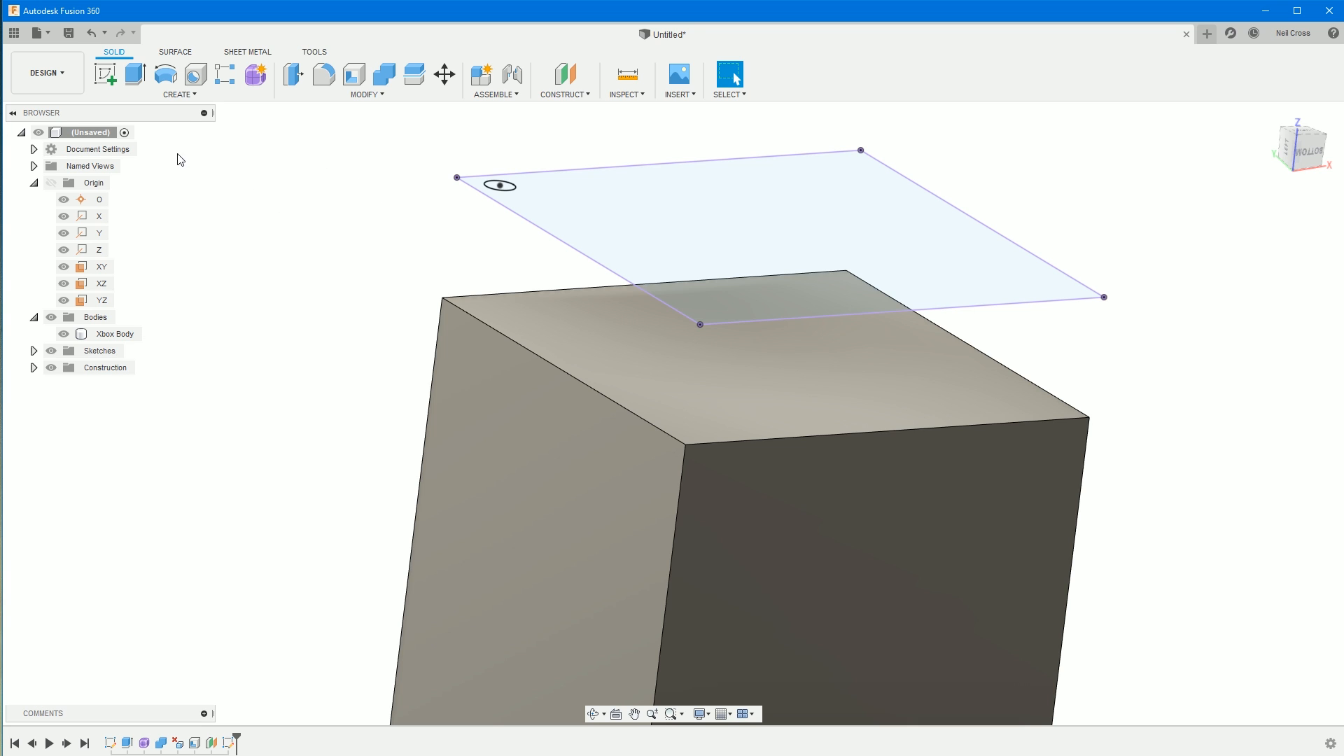
left_click(135, 74)
scroll(490, 193, "up", 4)
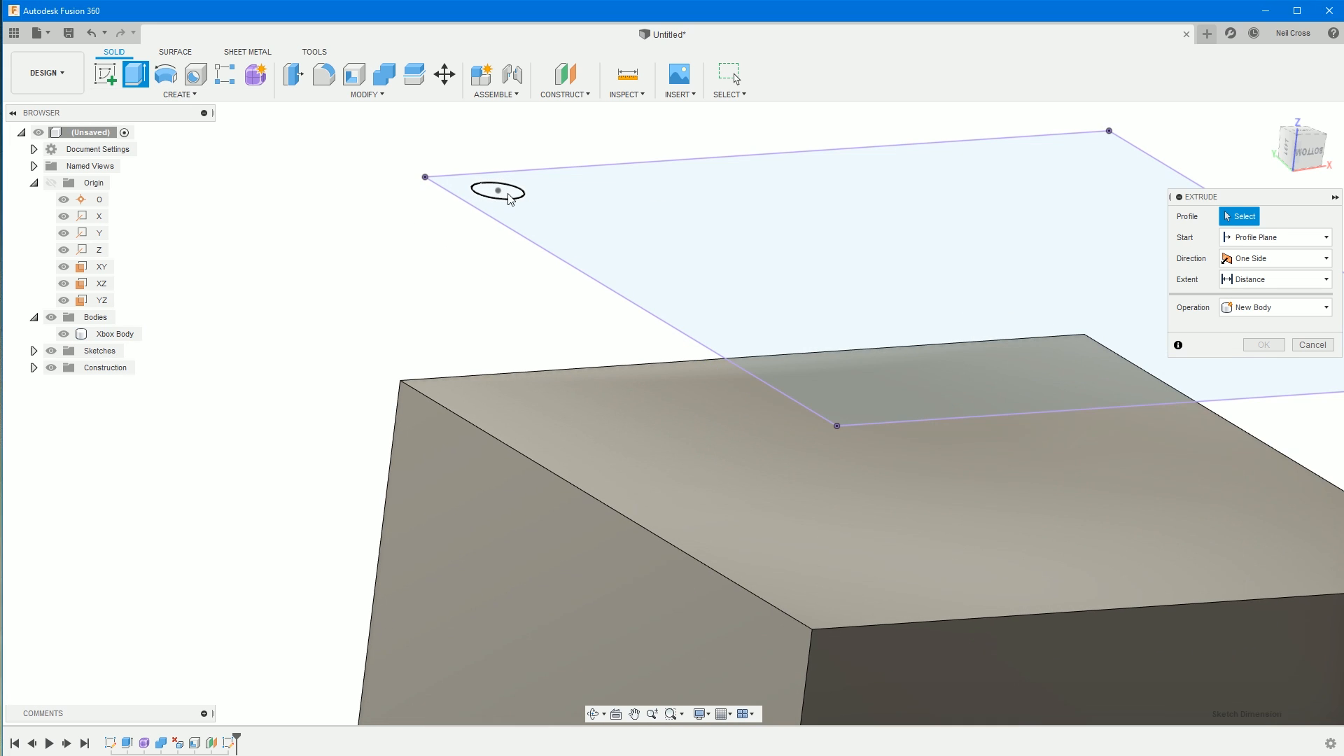
left_click(510, 199)
scroll(731, 359, "down", 2)
left_click_drag(551, 203, 550, 491)
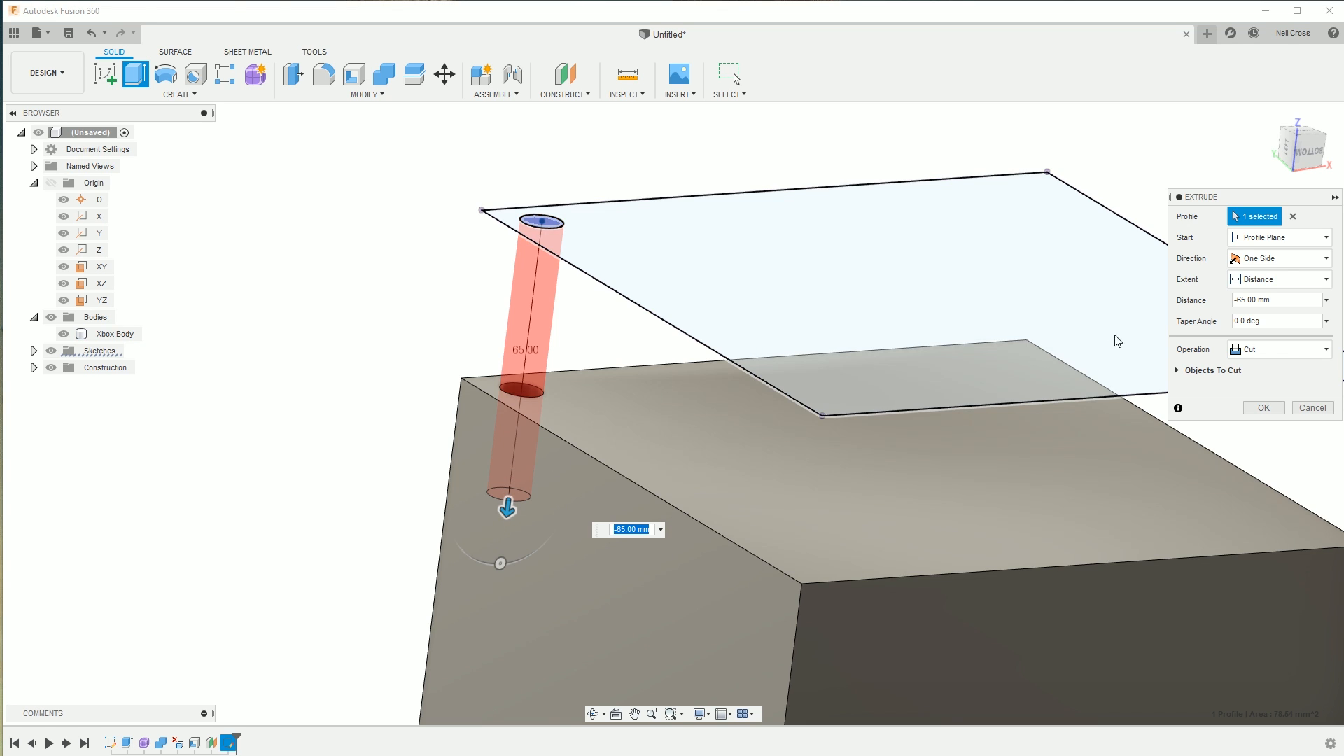
double_click(1244, 300)
type("-70mm")
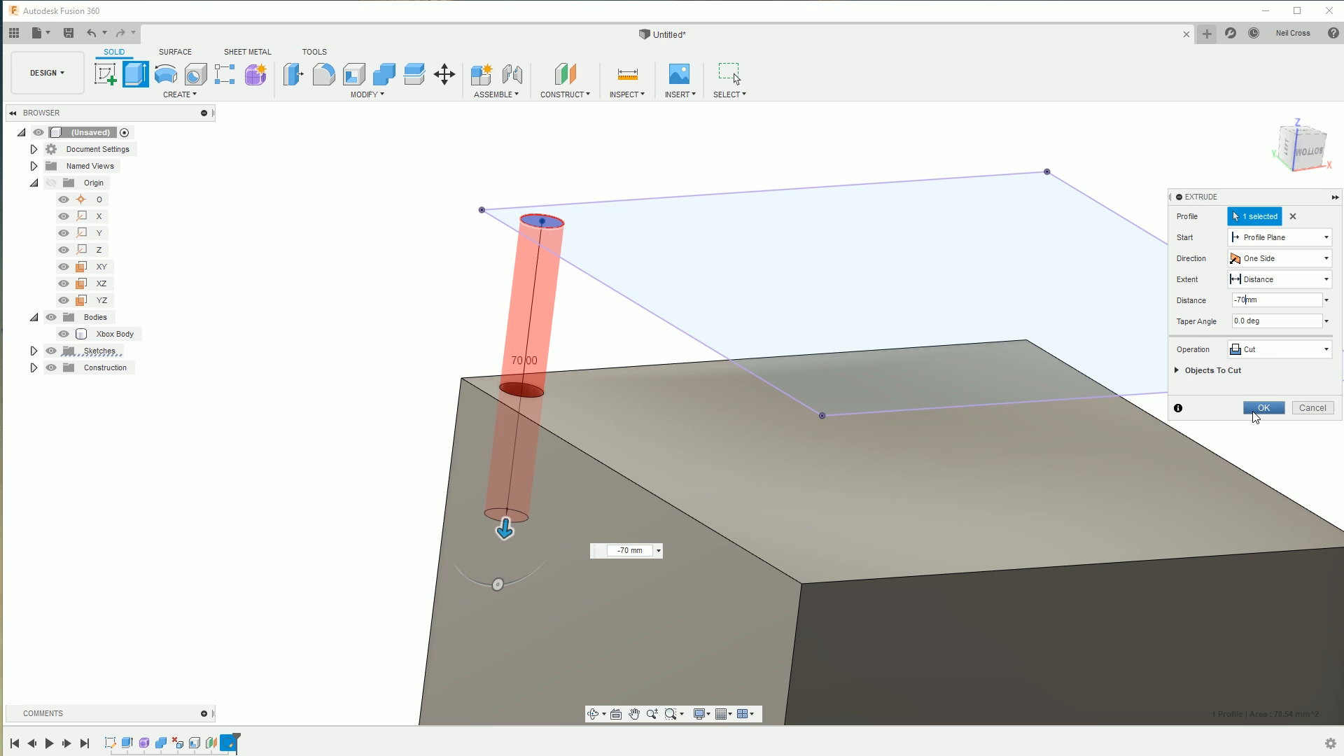
left_click(1264, 408)
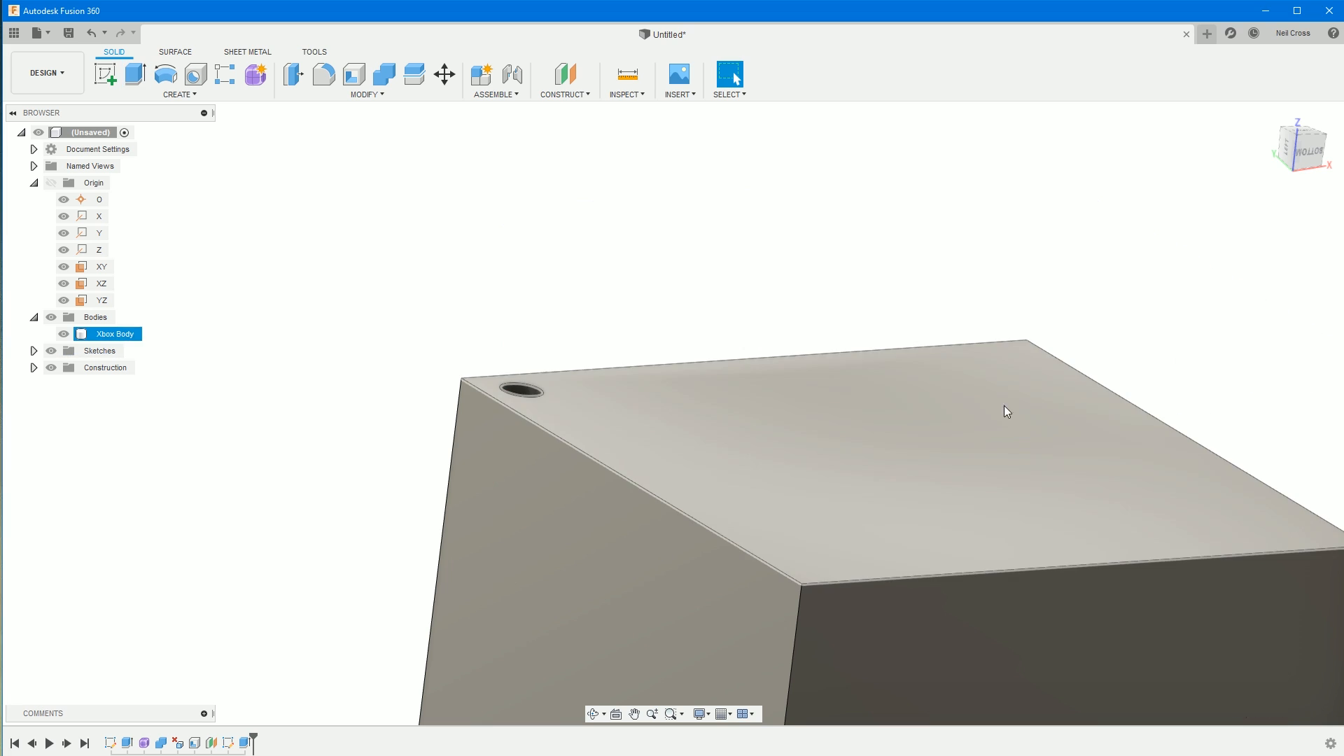
- Fillet the top edge of the new corner hole with a 0.25 mm radius
left_click(324, 73)
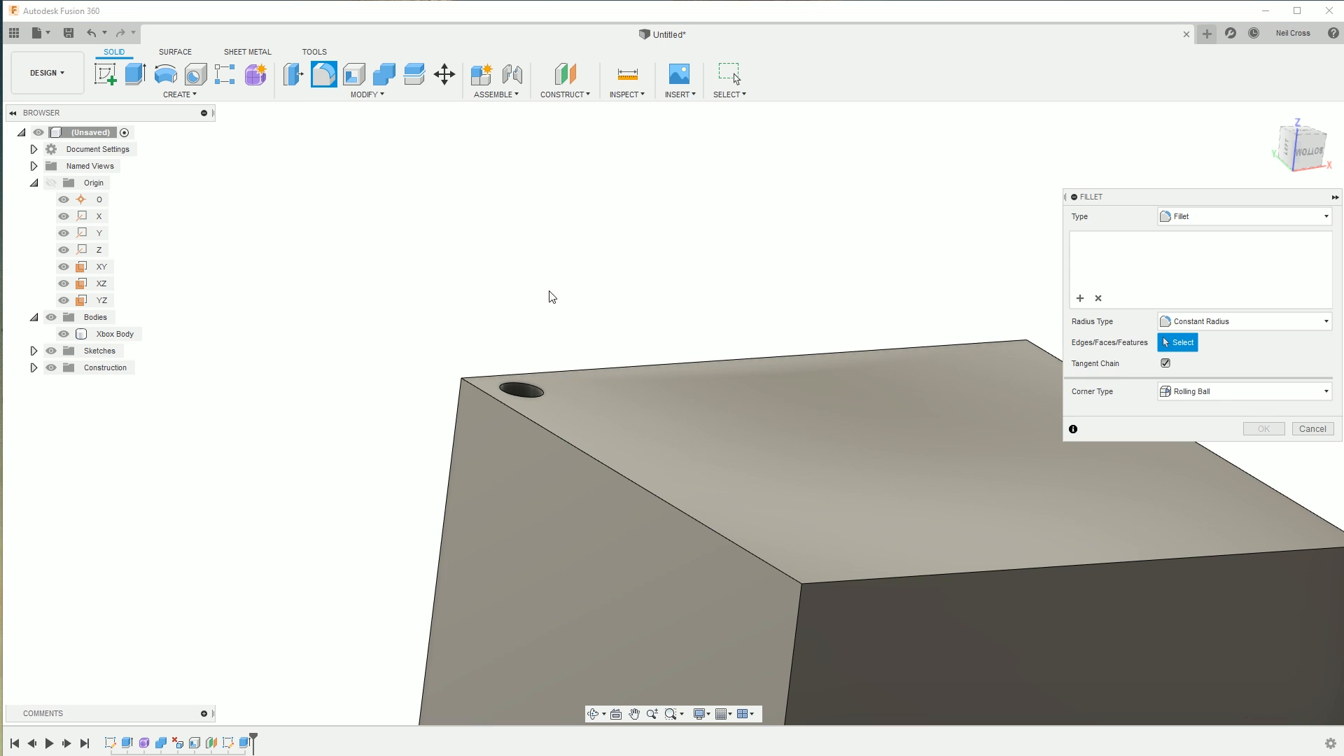
left_click(542, 389)
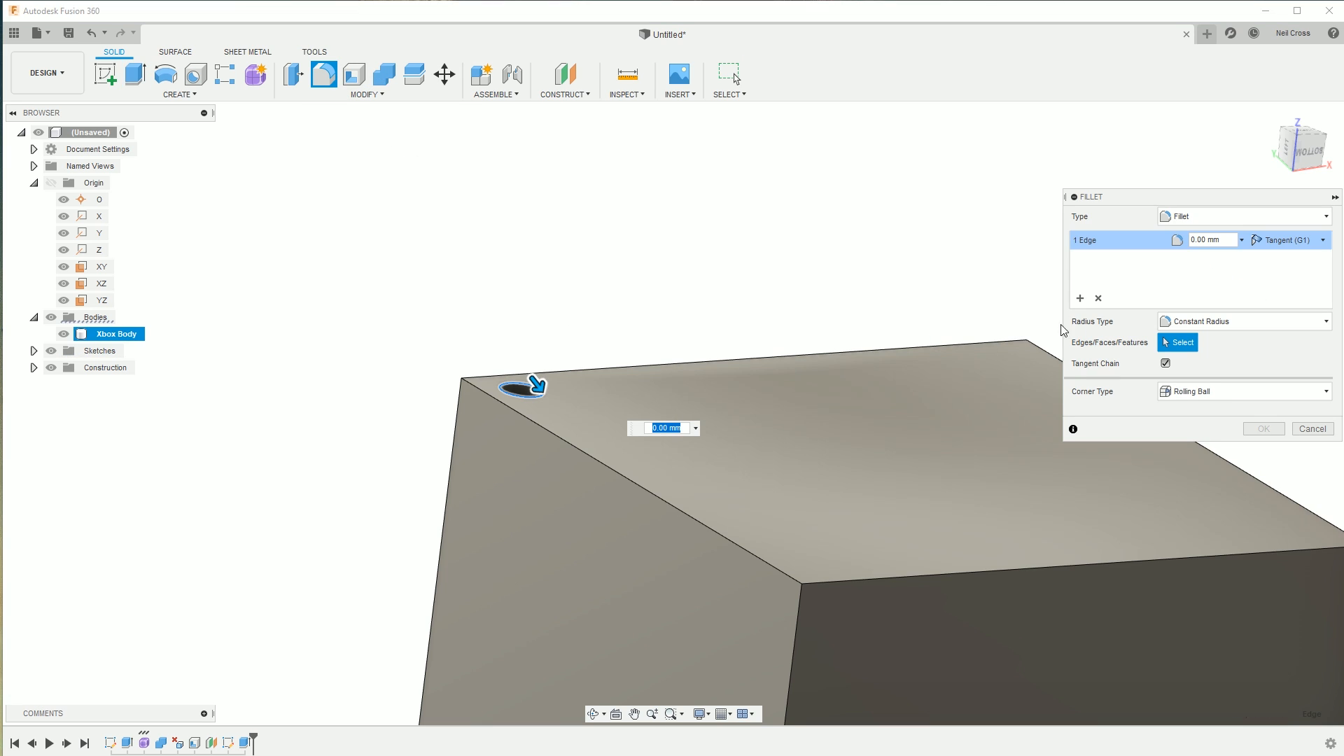
type("0.25")
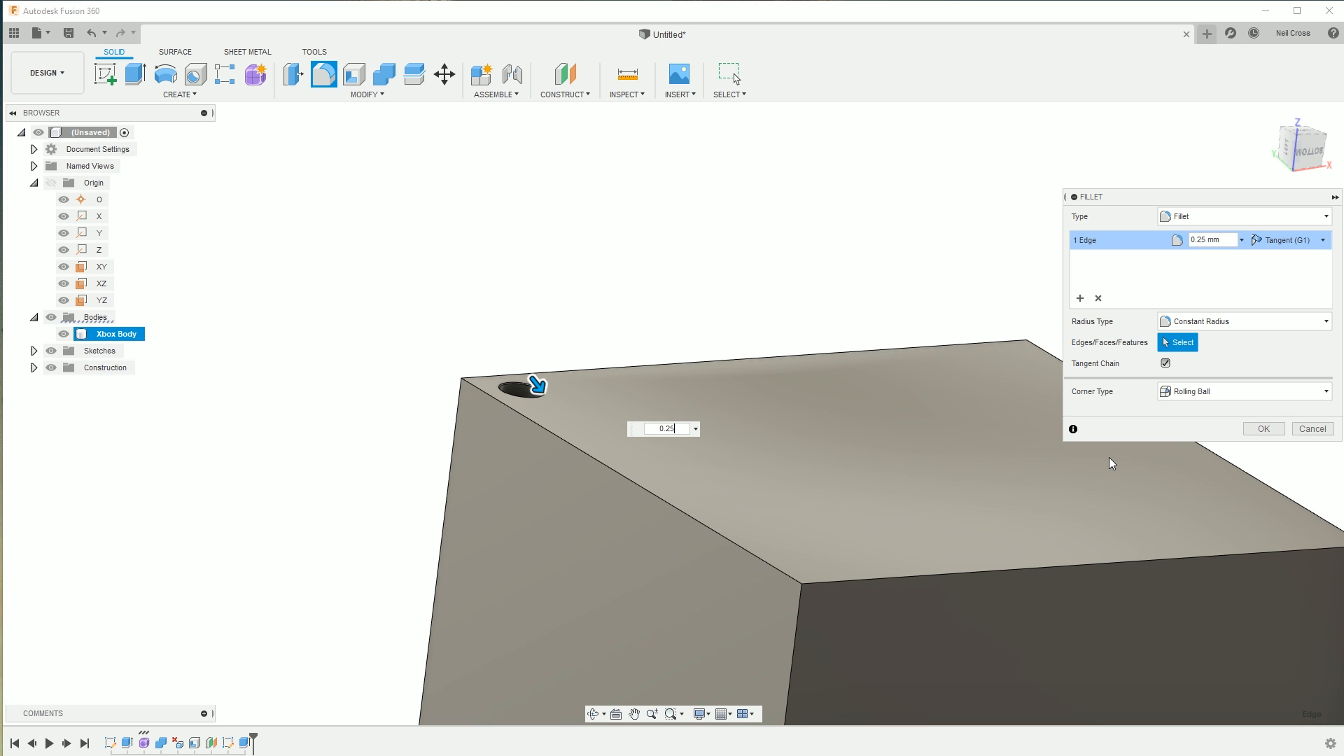
left_click(1264, 429)
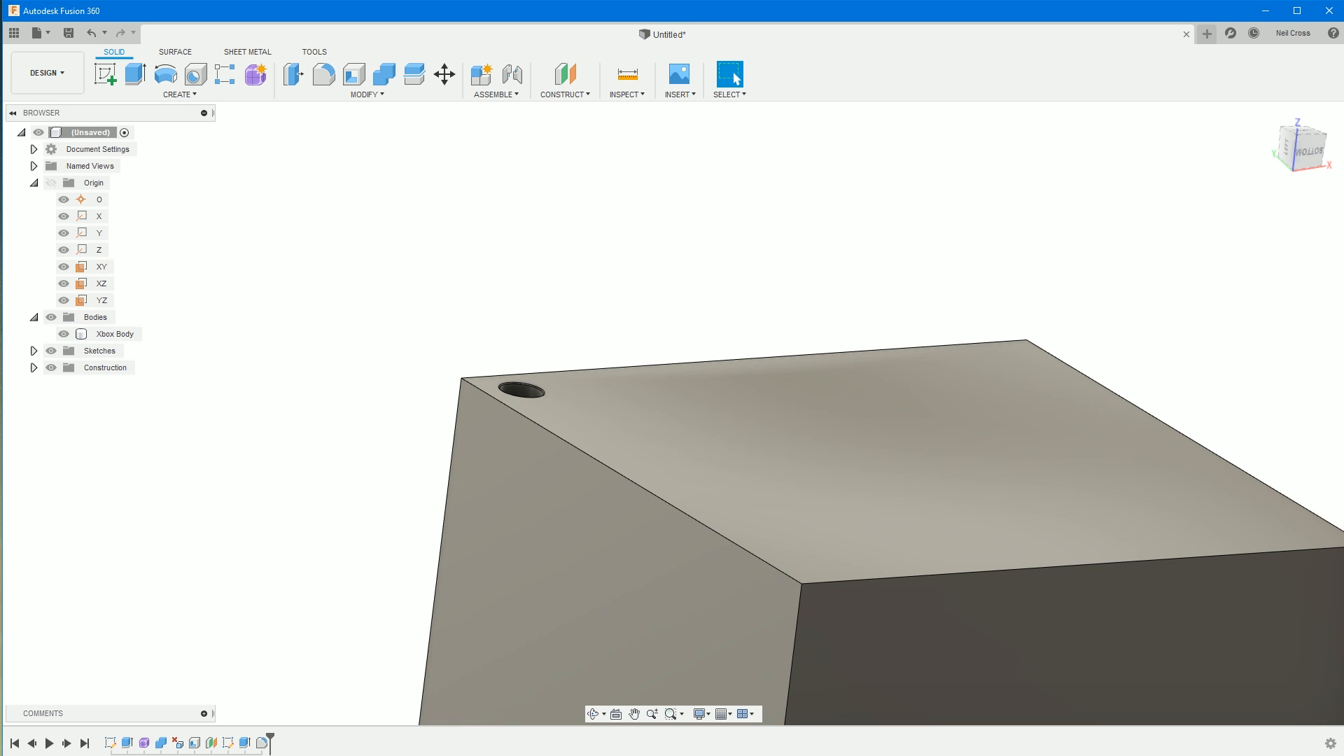
- Check the top grille photo in the browser, and start a Rectangular Pattern of type Features on the hole's extruded cut and its fillet
key("alt+Tab")
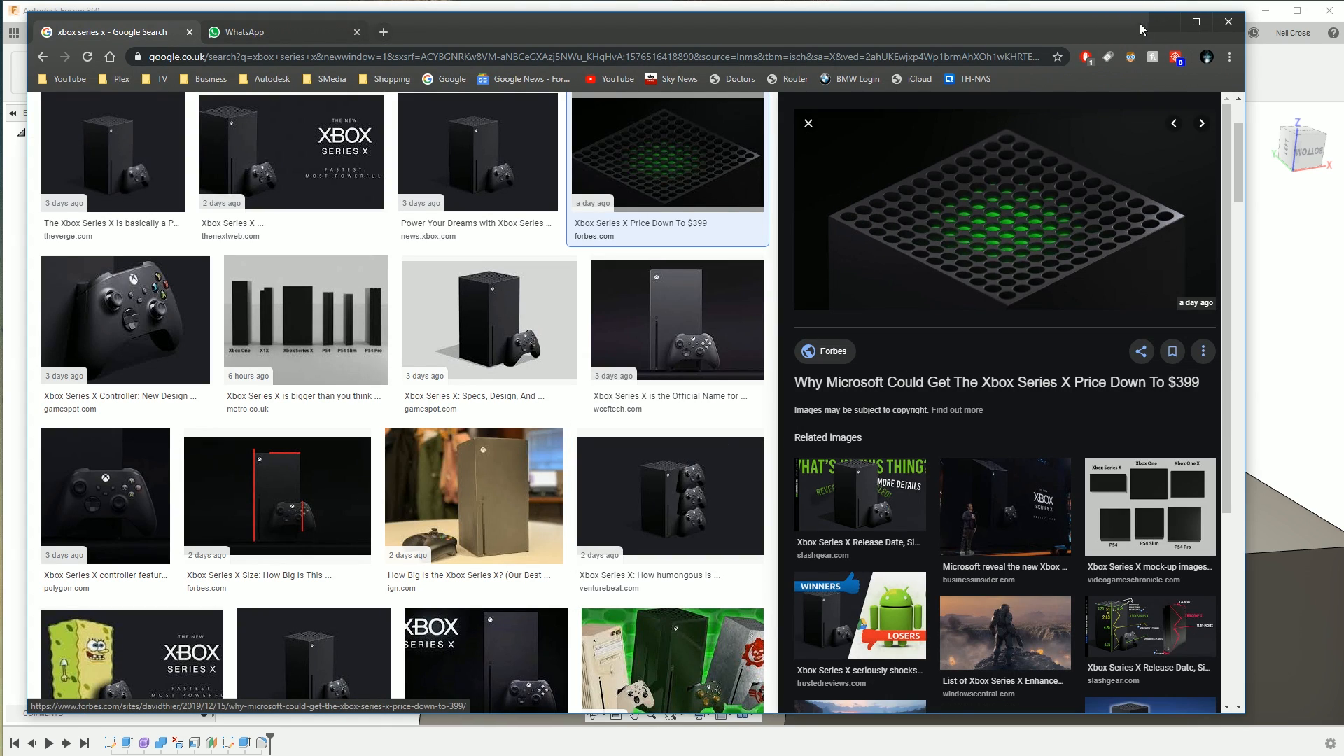
left_click(1140, 5)
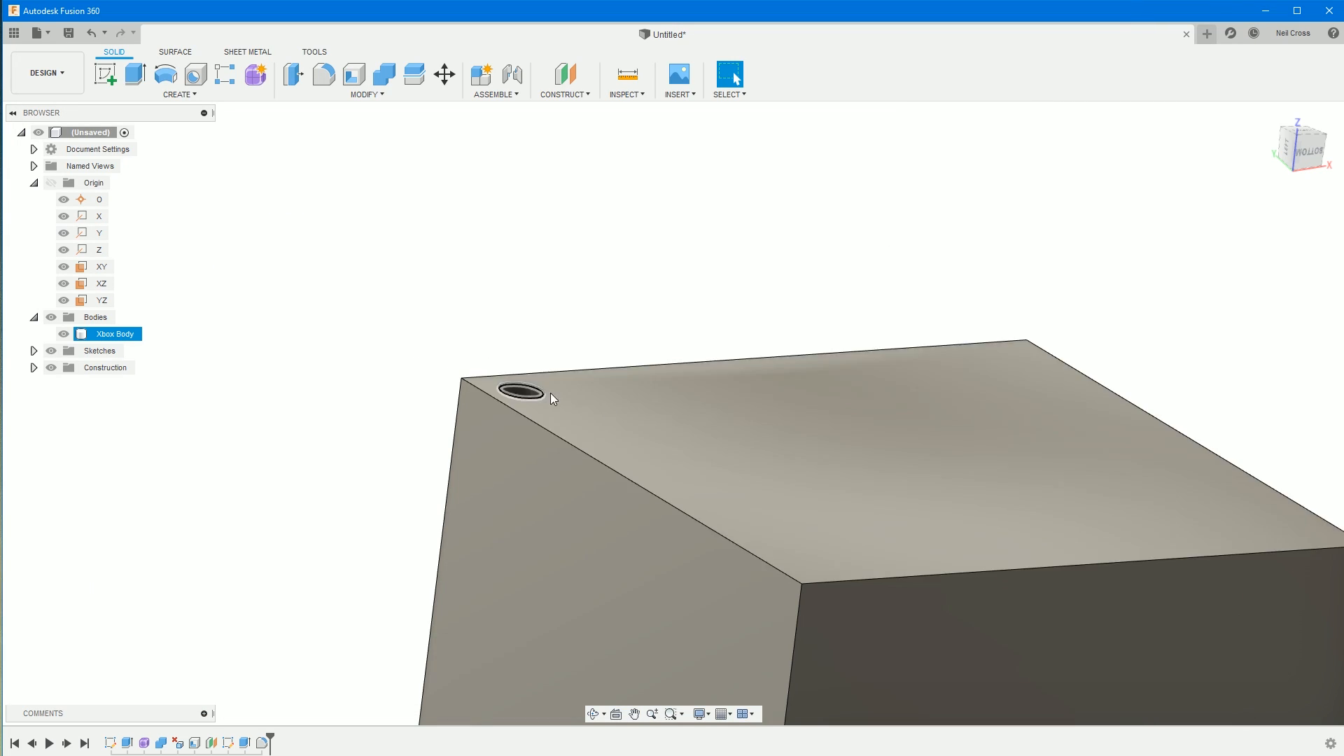
left_click(180, 95)
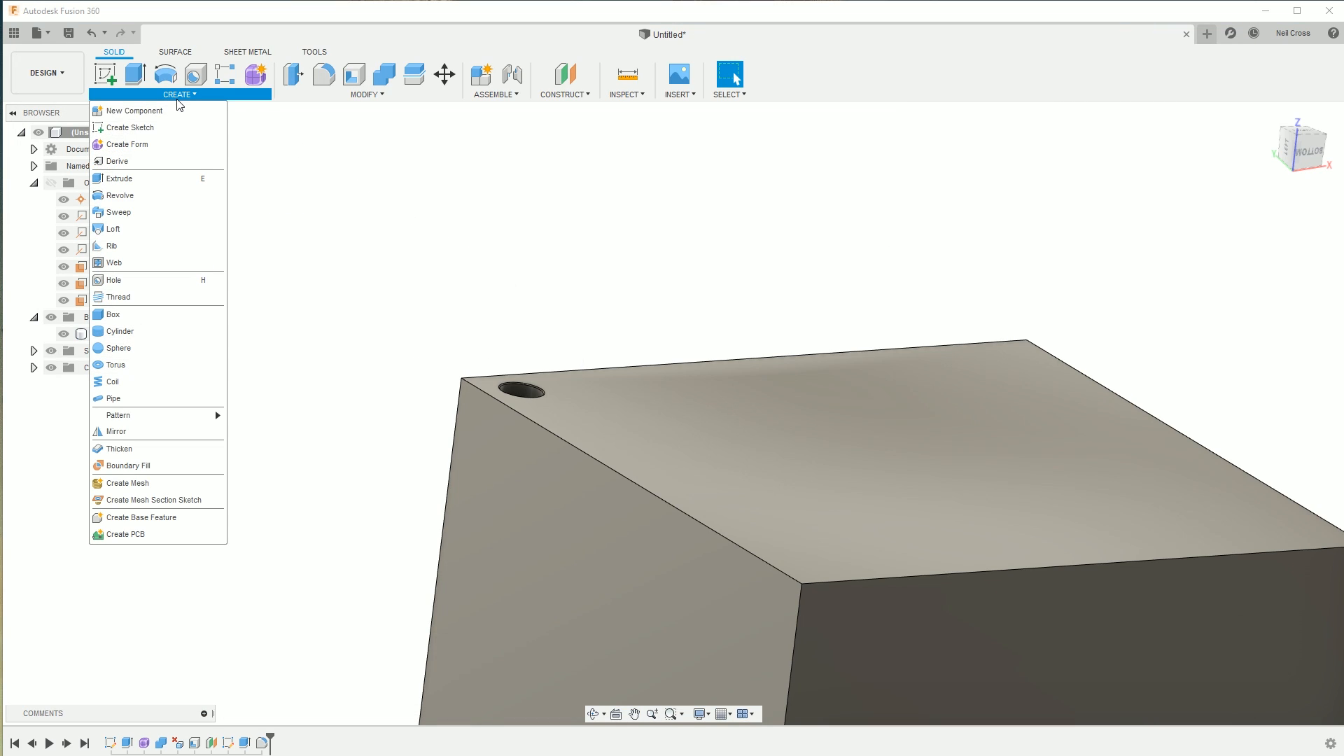
mouse_move(132, 415)
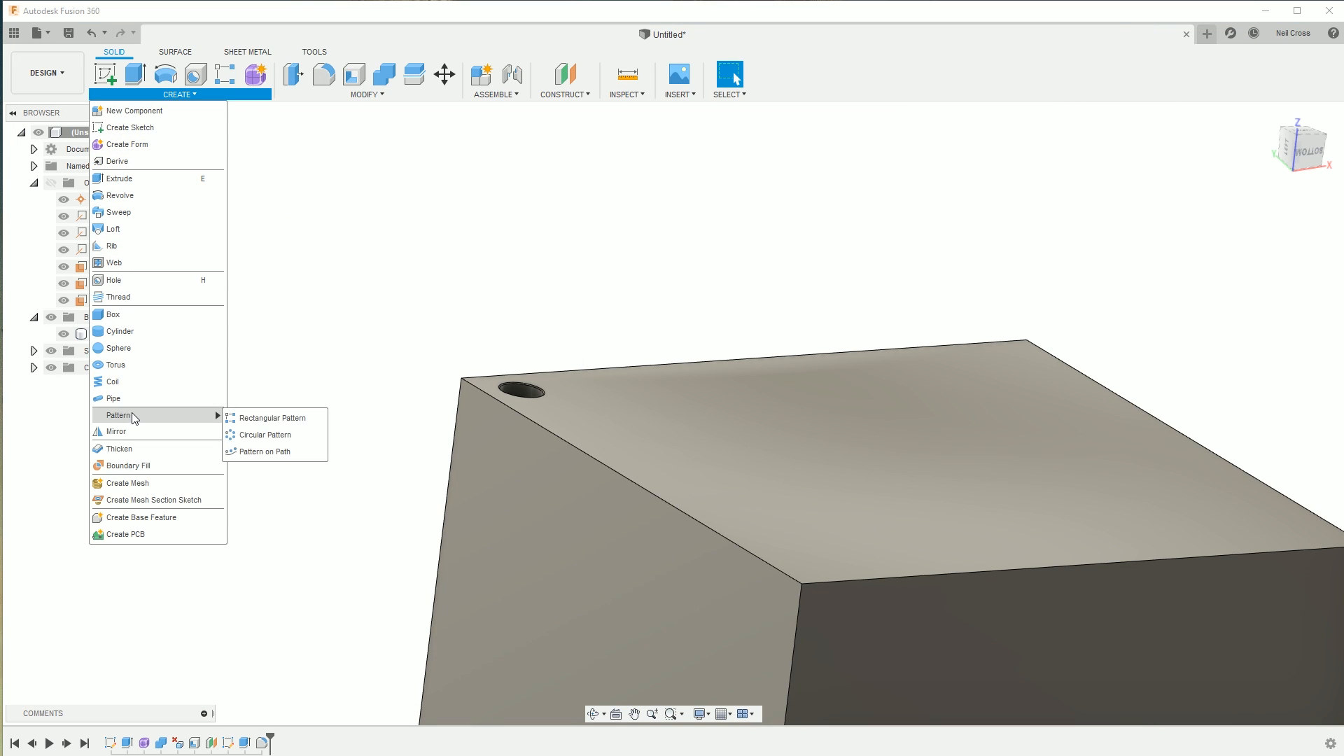
left_click(254, 420)
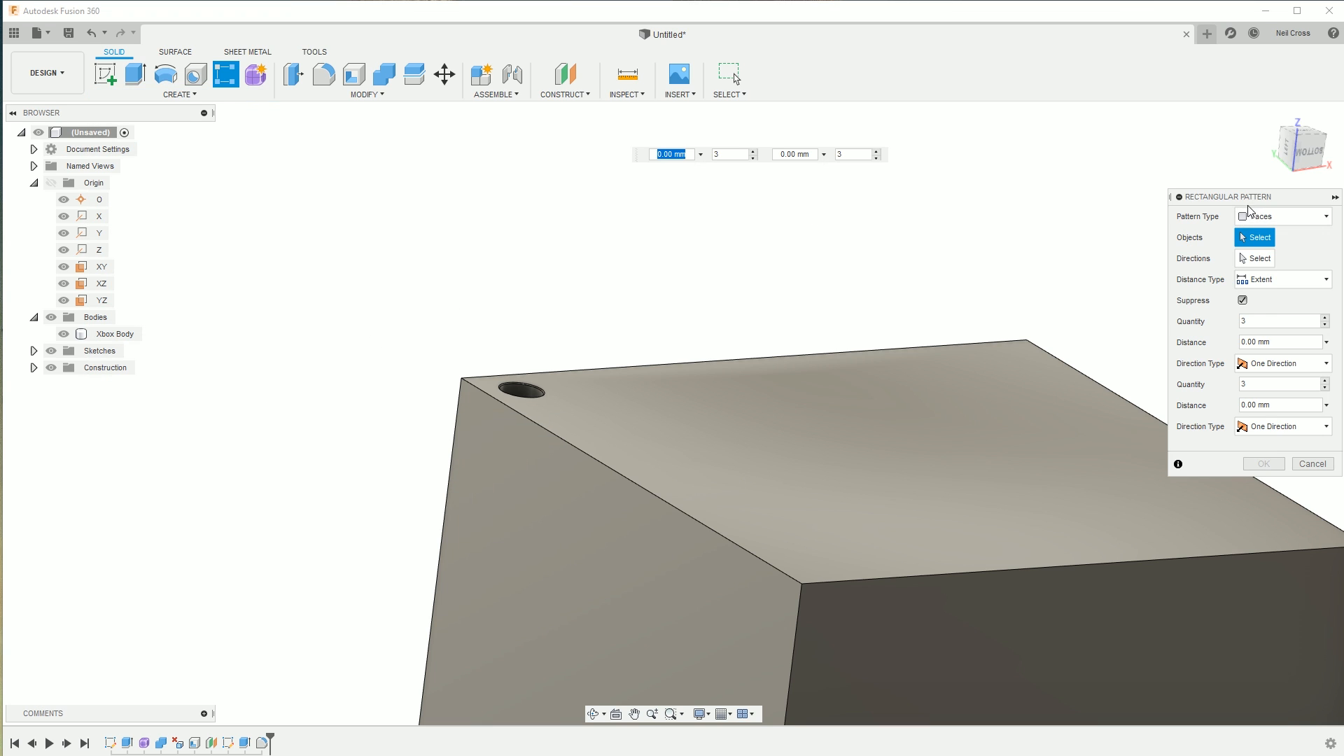
left_click(1268, 216)
left_click(1269, 280)
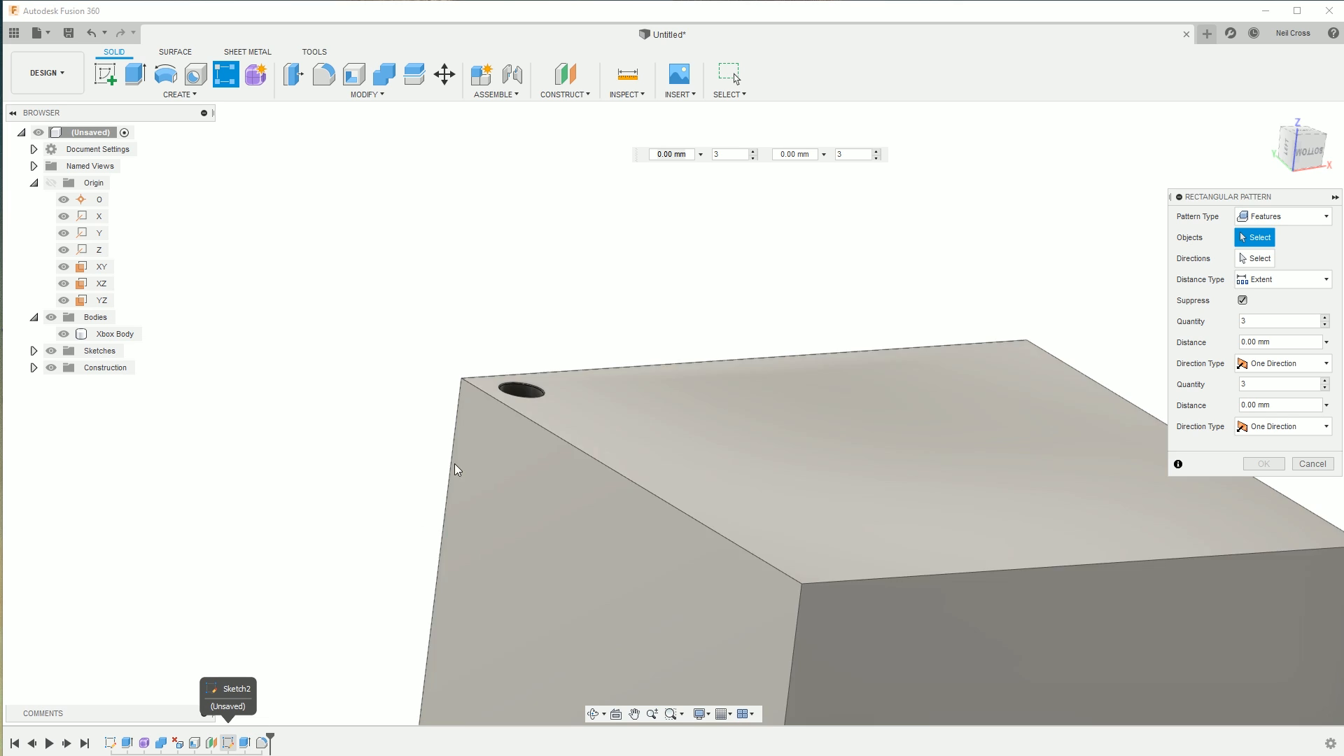
left_click(246, 747)
left_click(262, 743)
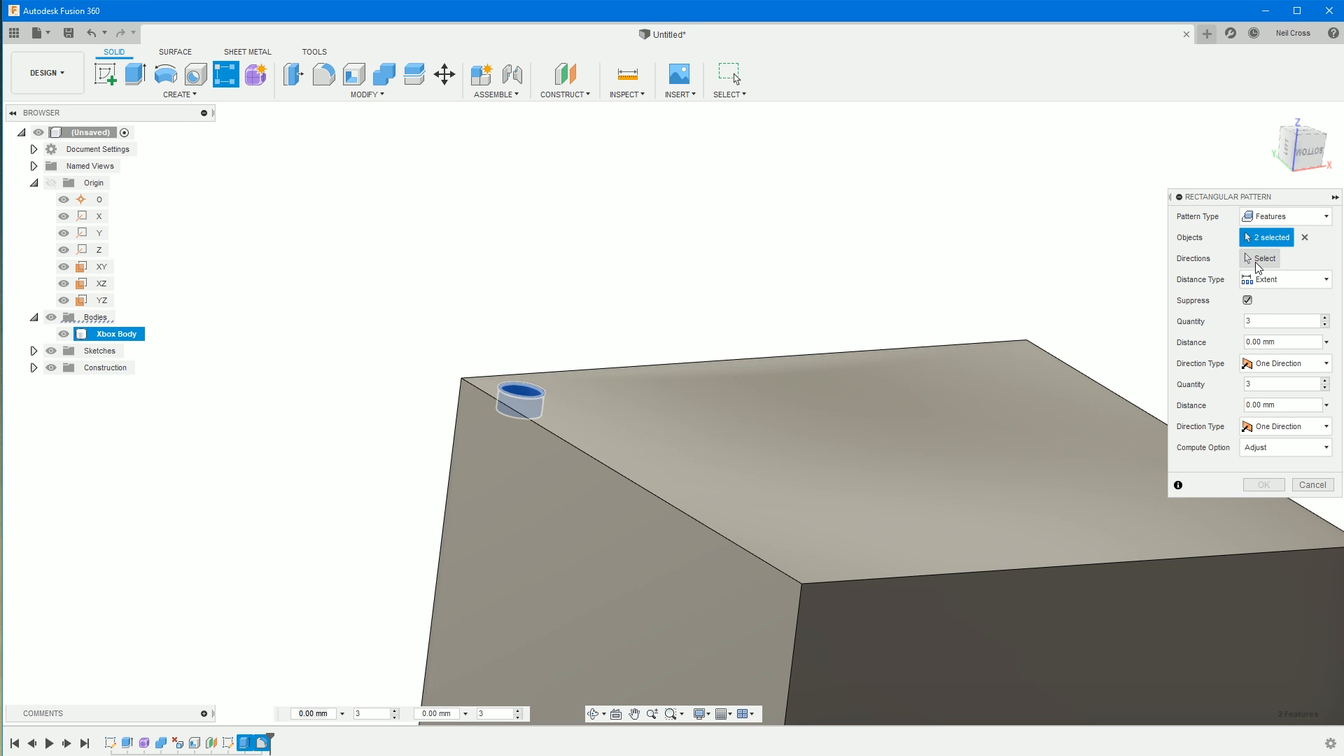
- Set the pattern's first direction along the origin X axis with 12 instances over an extent of 130 mm
left_click(1256, 260)
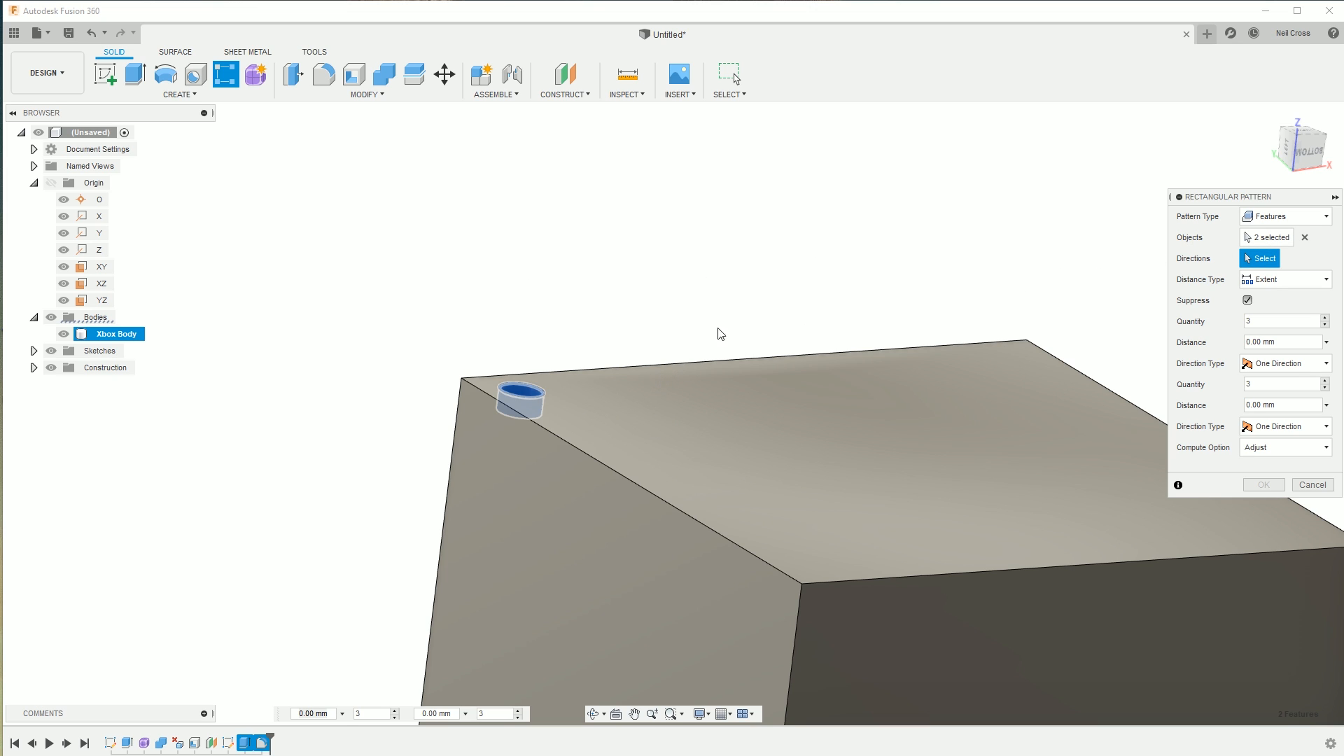
left_click(99, 216)
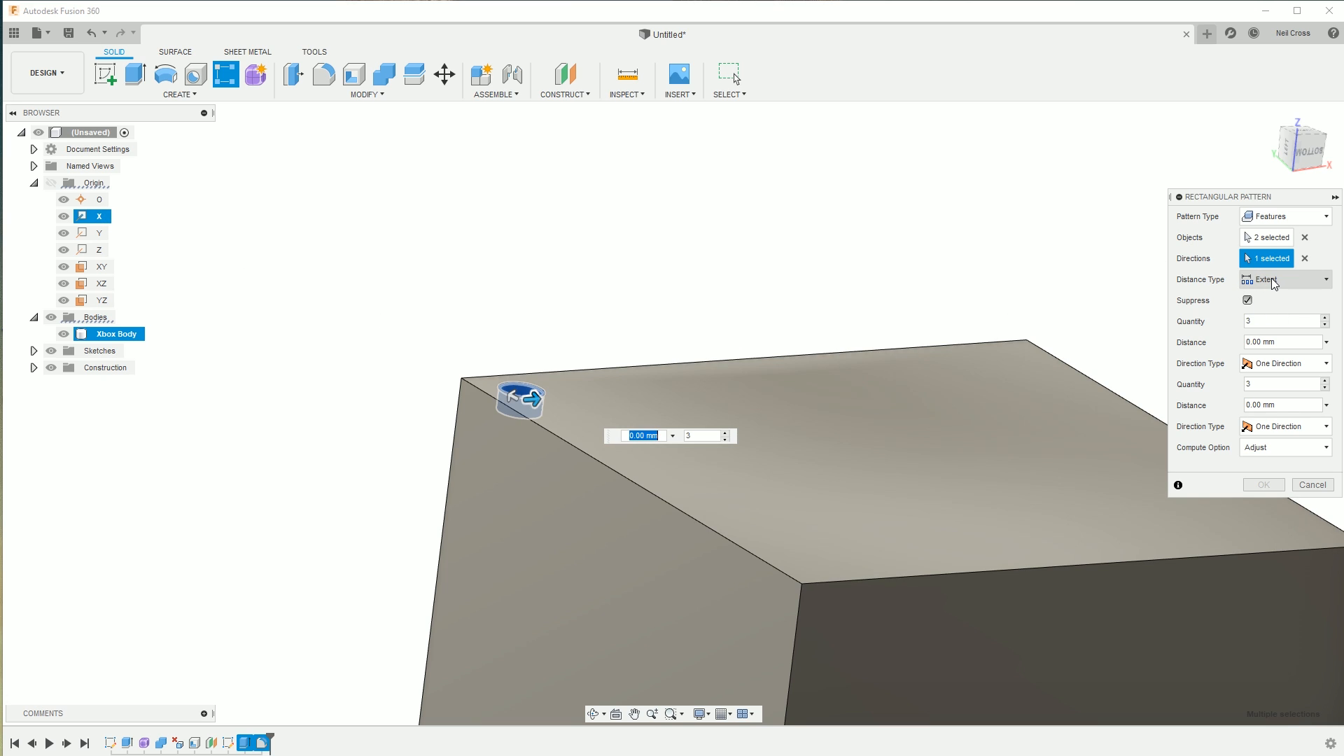
left_click(1278, 321)
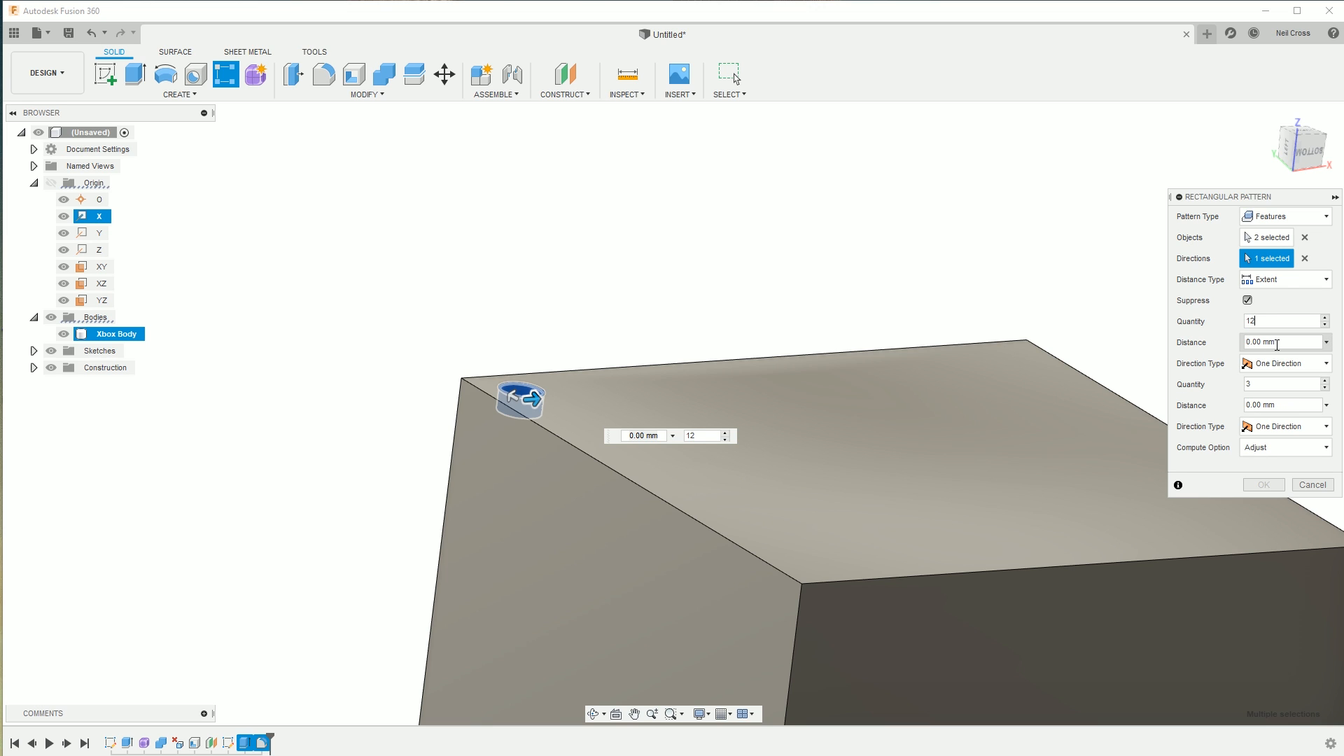
type("13")
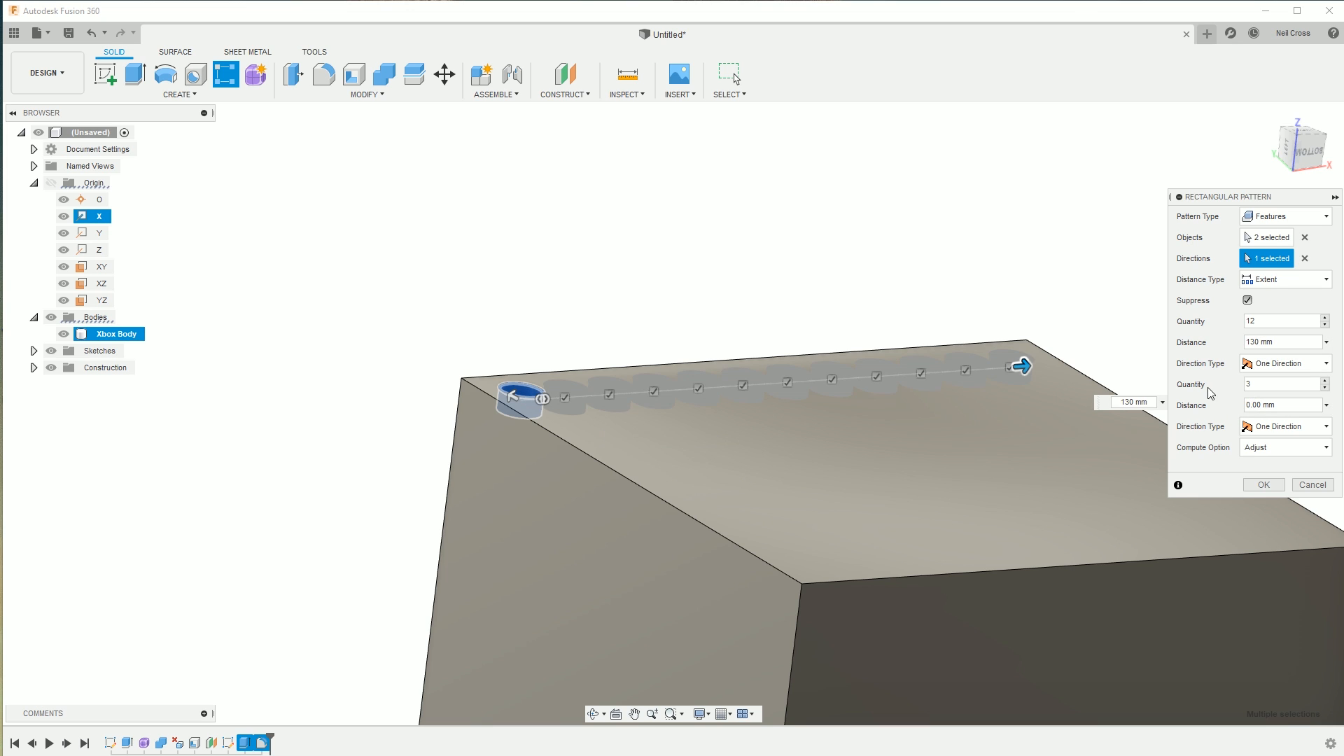
- Set the pattern's second direction to 12 instances over -130 mm so the holes run across the top face, and create the pattern
key("Tab")
key("Tab")
left_click(1259, 404)
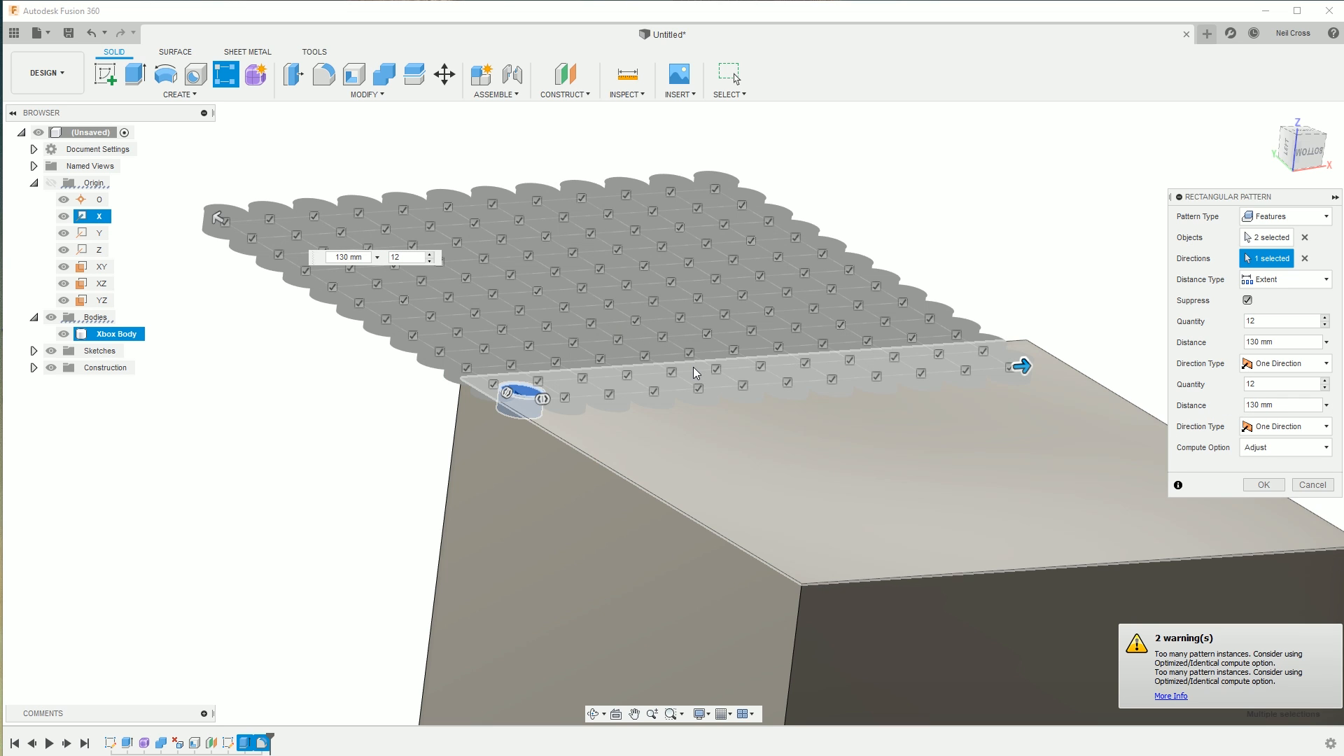
type("-")
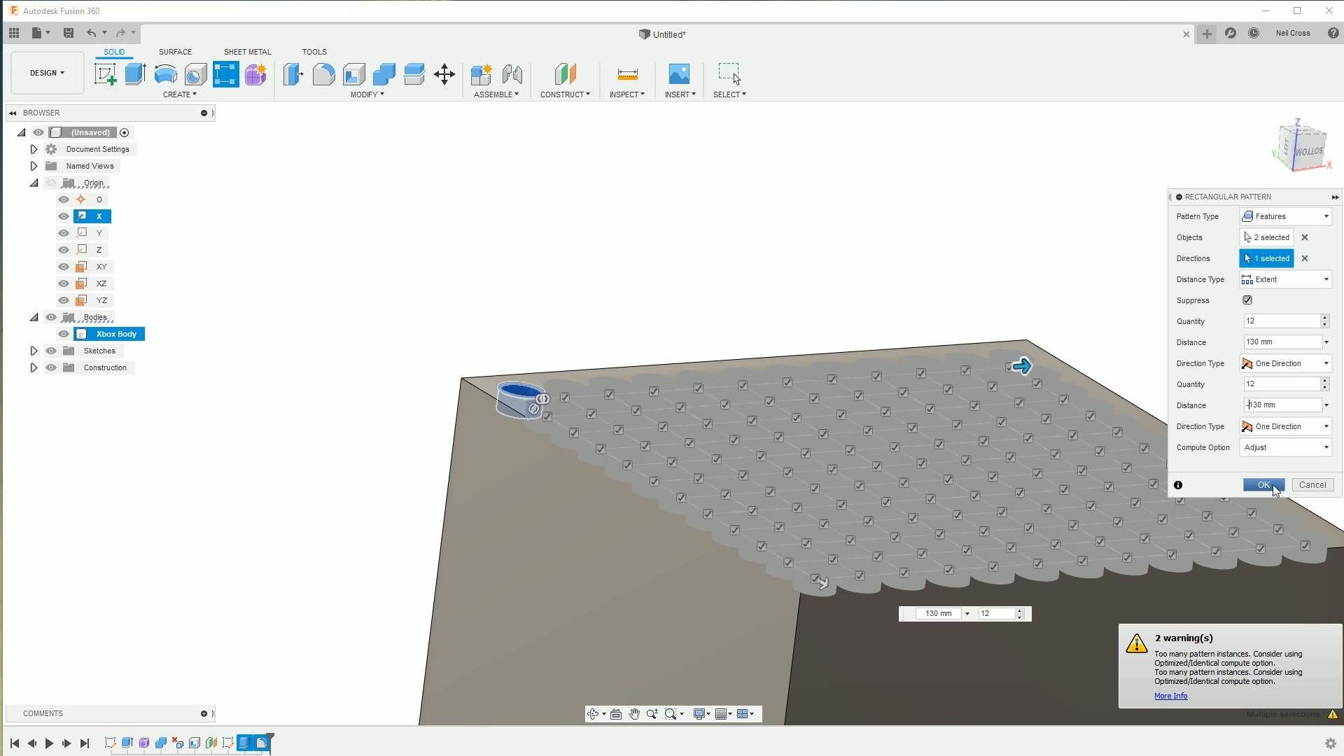
left_click(1264, 484)
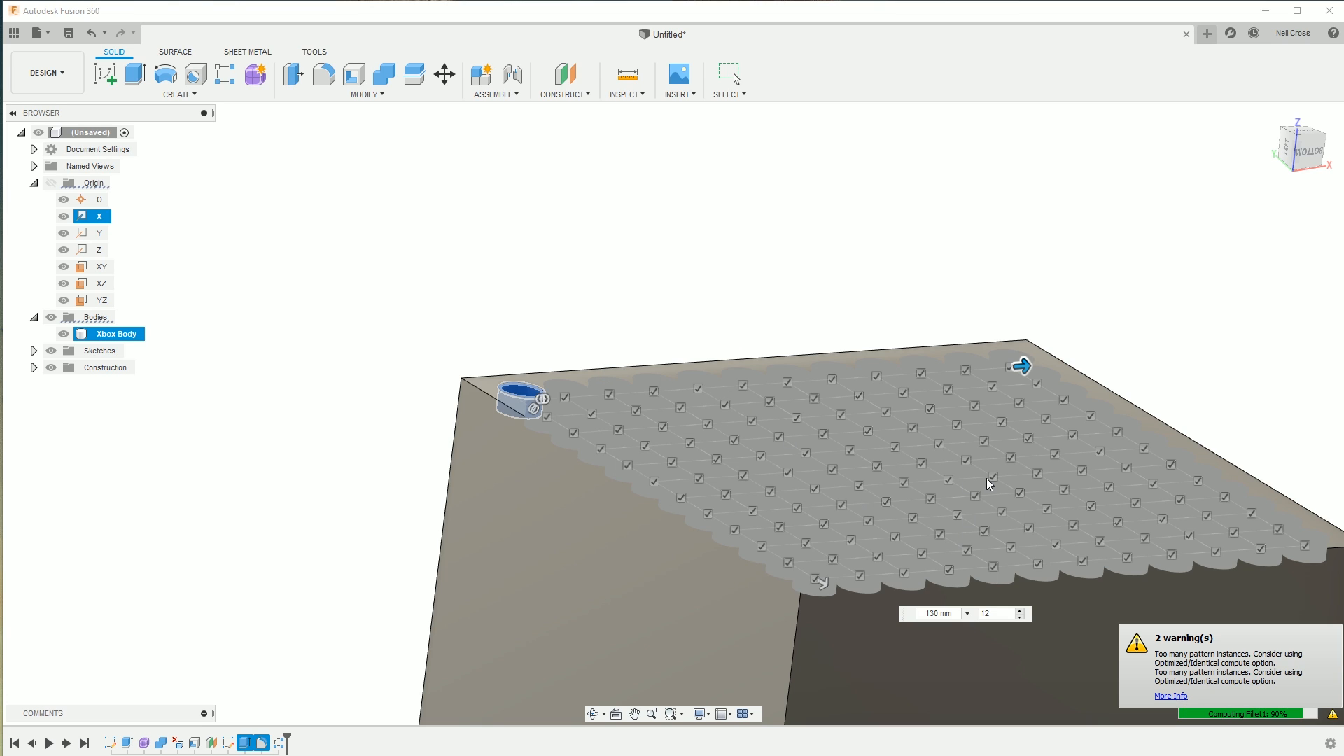
left_click(833, 395)
middle_click_drag(861, 486, 654, 270)
middle_click_drag(727, 363, 682, 408, "shift")
scroll(691, 459, "down", 2)
middle_click_drag(742, 483, 712, 413)
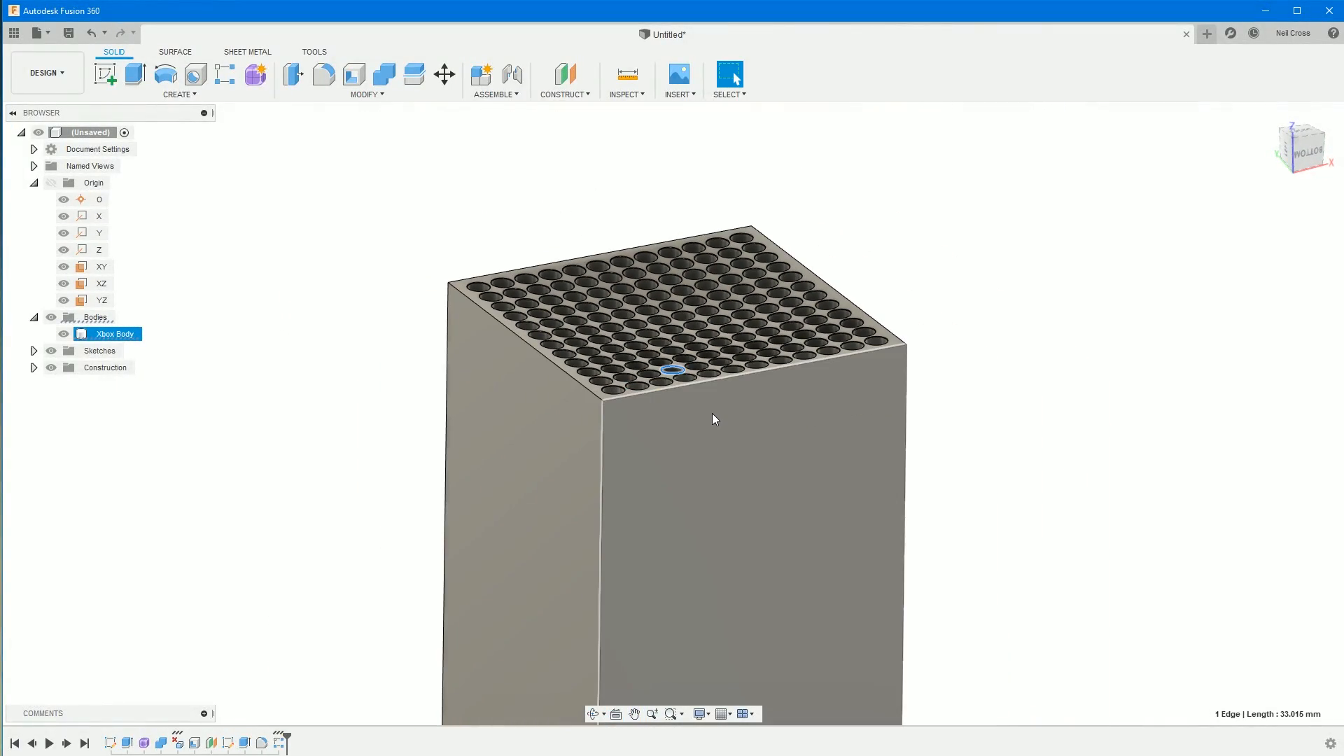
- Open The Verge's Xbox Series X photo in the browser image results and examine the front face's disc slot
middle_click_drag(838, 297, 763, 286, "shift")
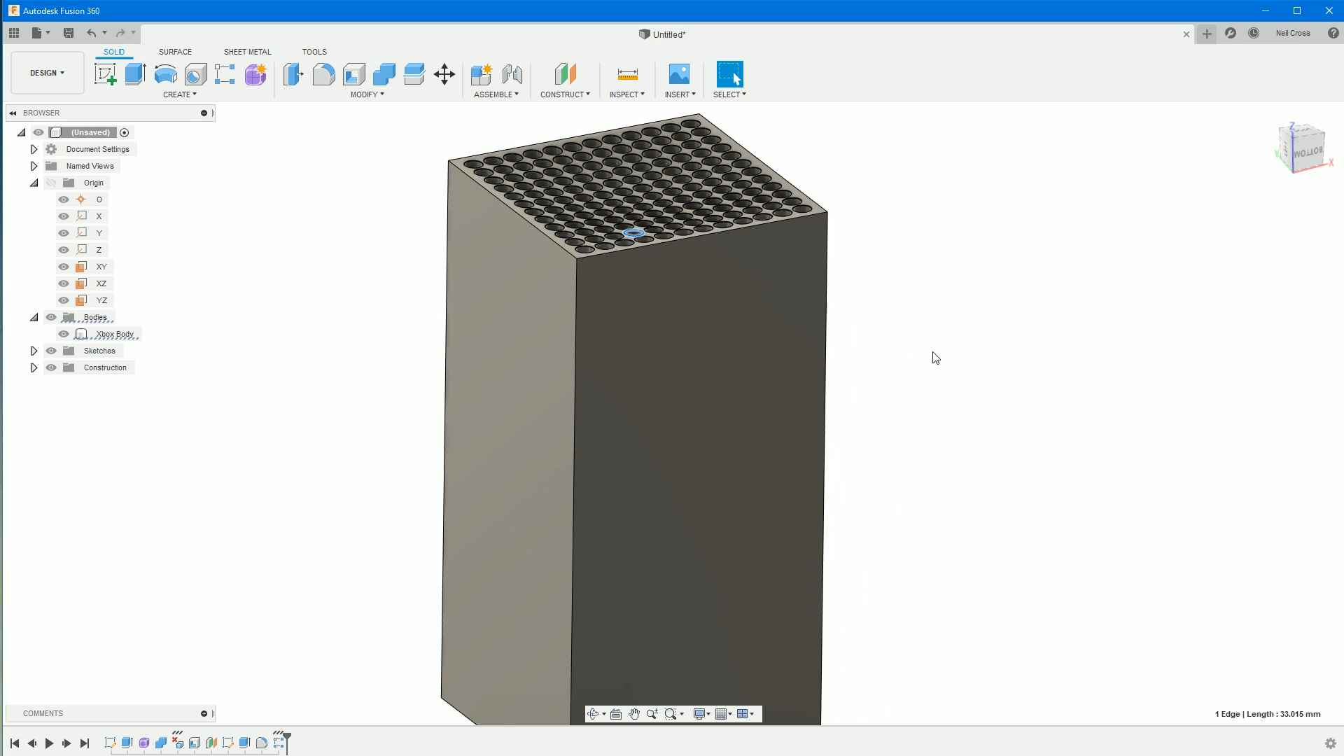
left_click(929, 355)
scroll(721, 437, "down", 1)
middle_click_drag(723, 443, 654, 360)
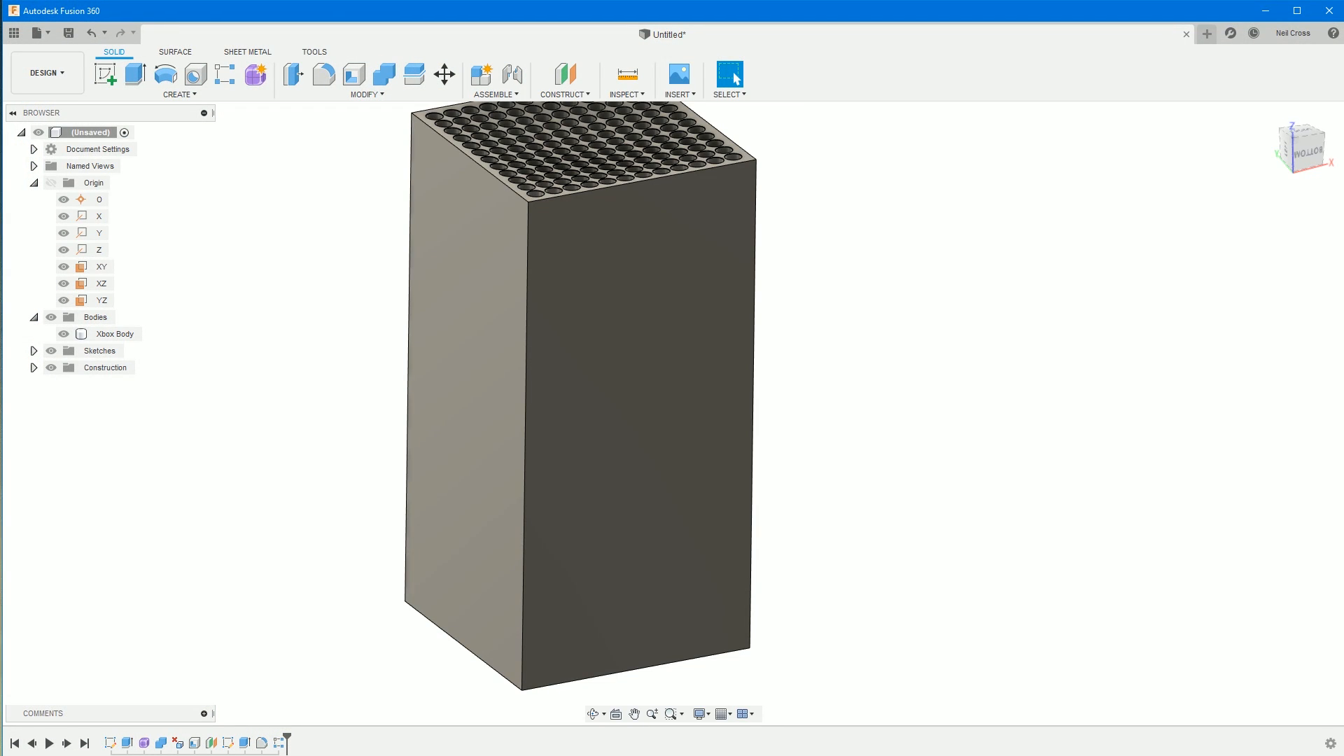
key("alt+Tab")
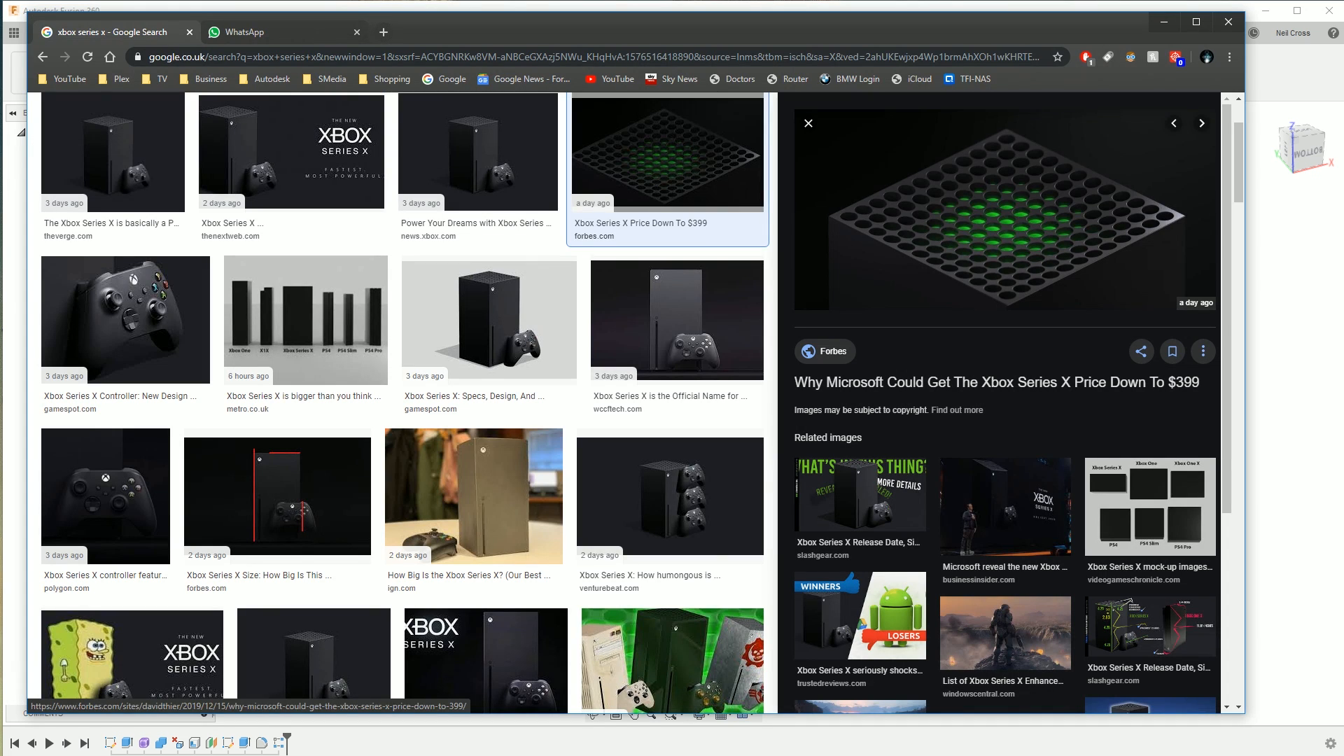
left_click(118, 168)
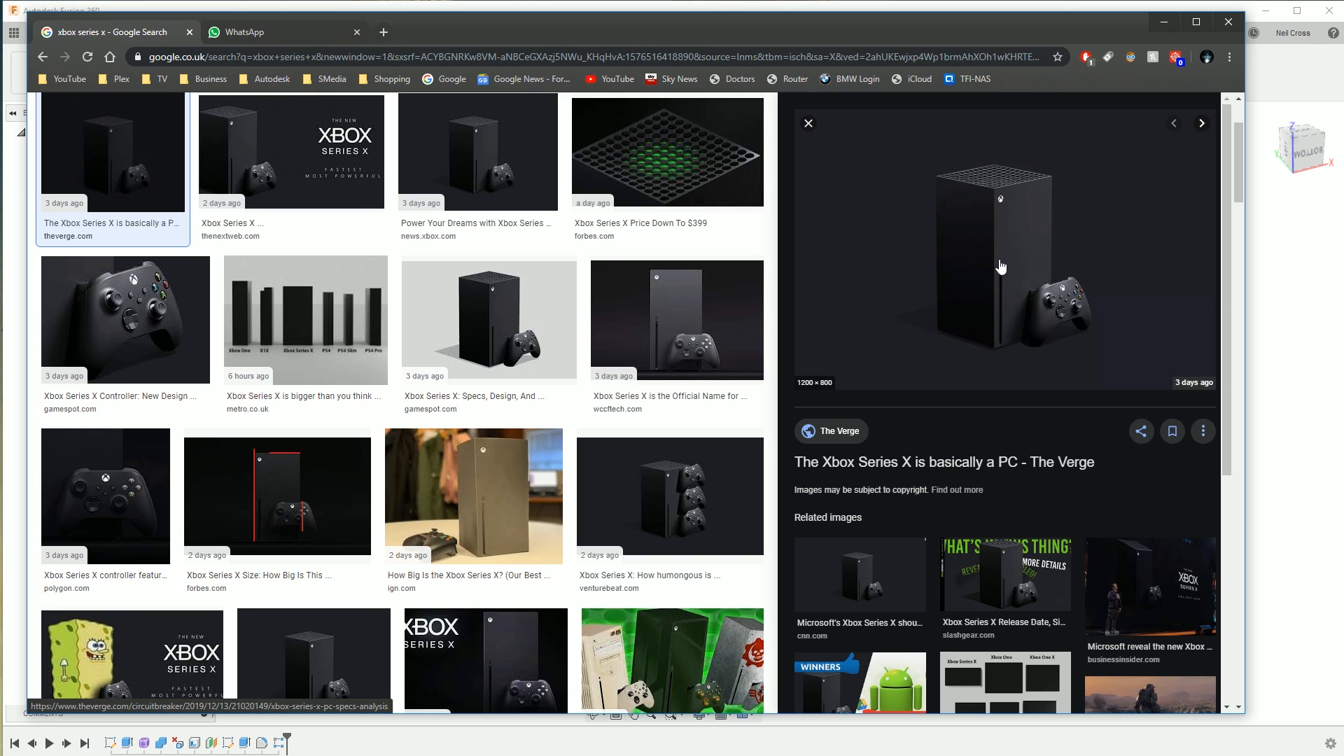
left_click(1100, 6)
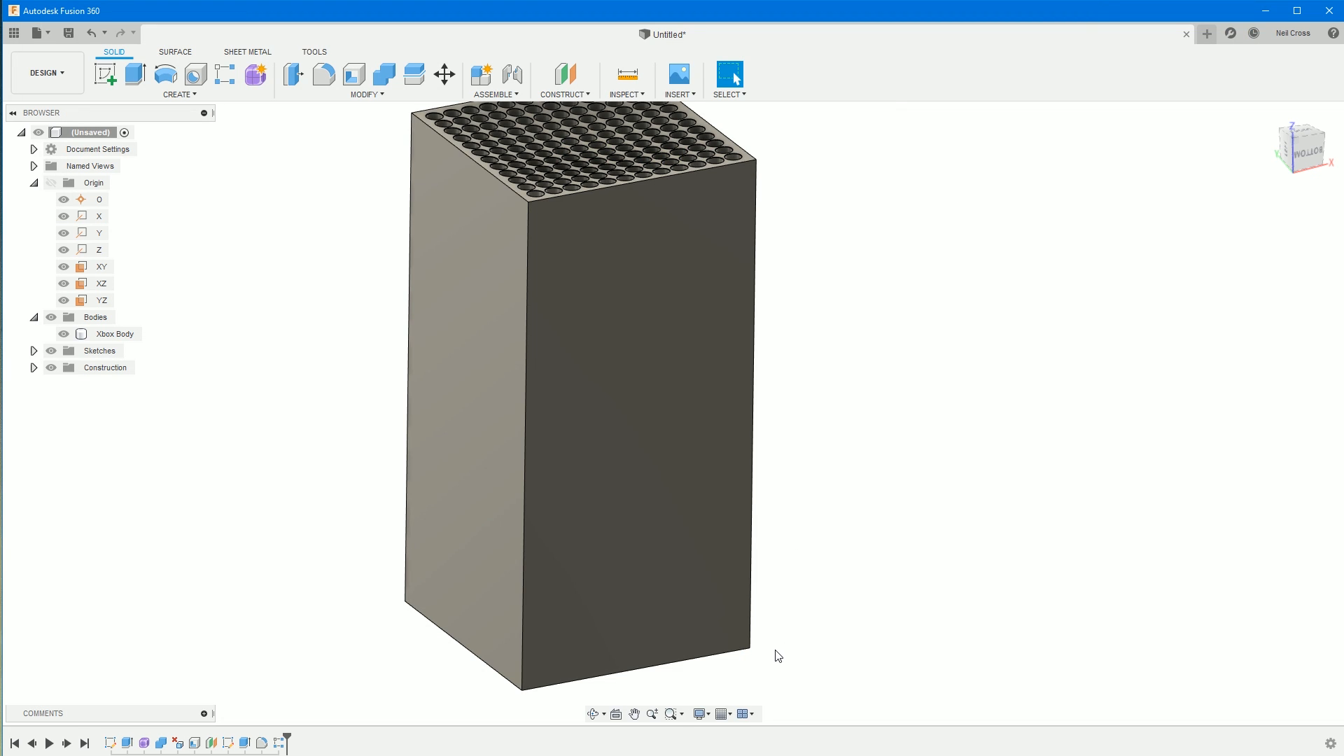
left_click(565, 666)
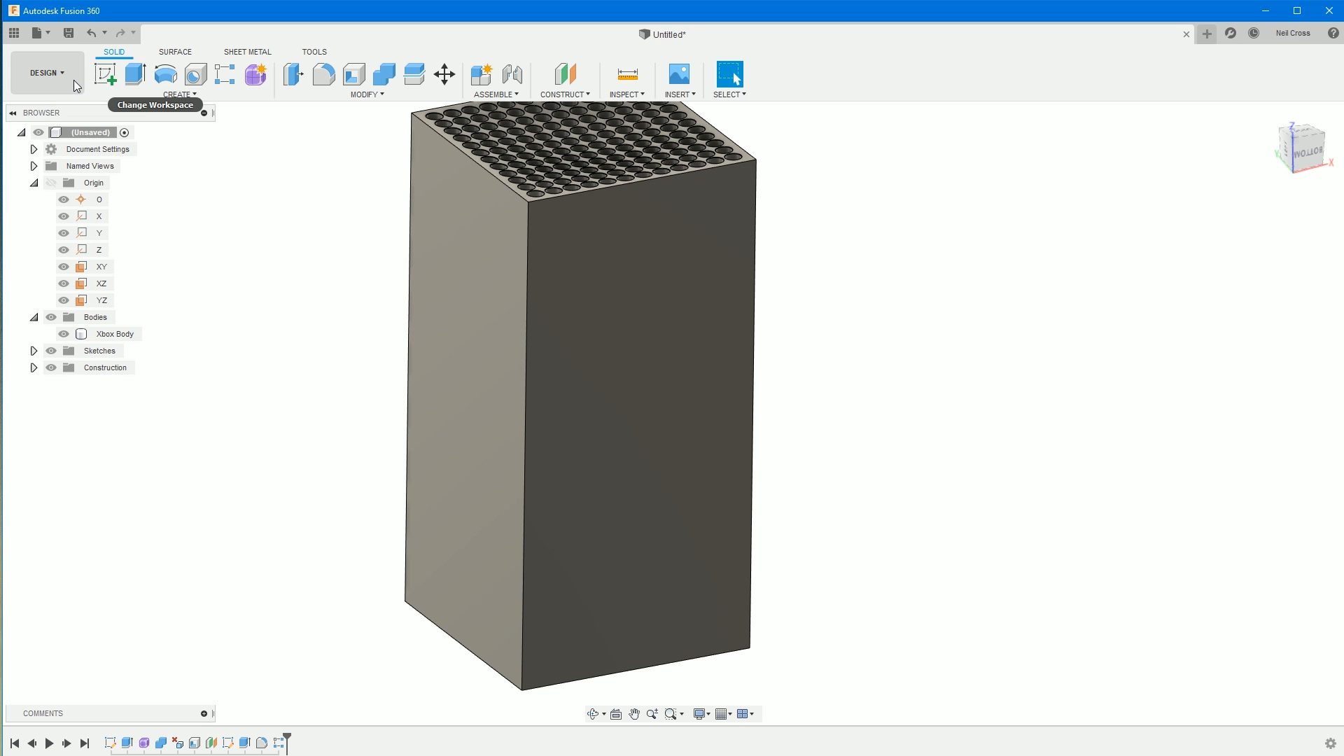
- Start a new sketch on the Xbox body's large front face, below the vent grille
left_click(117, 86)
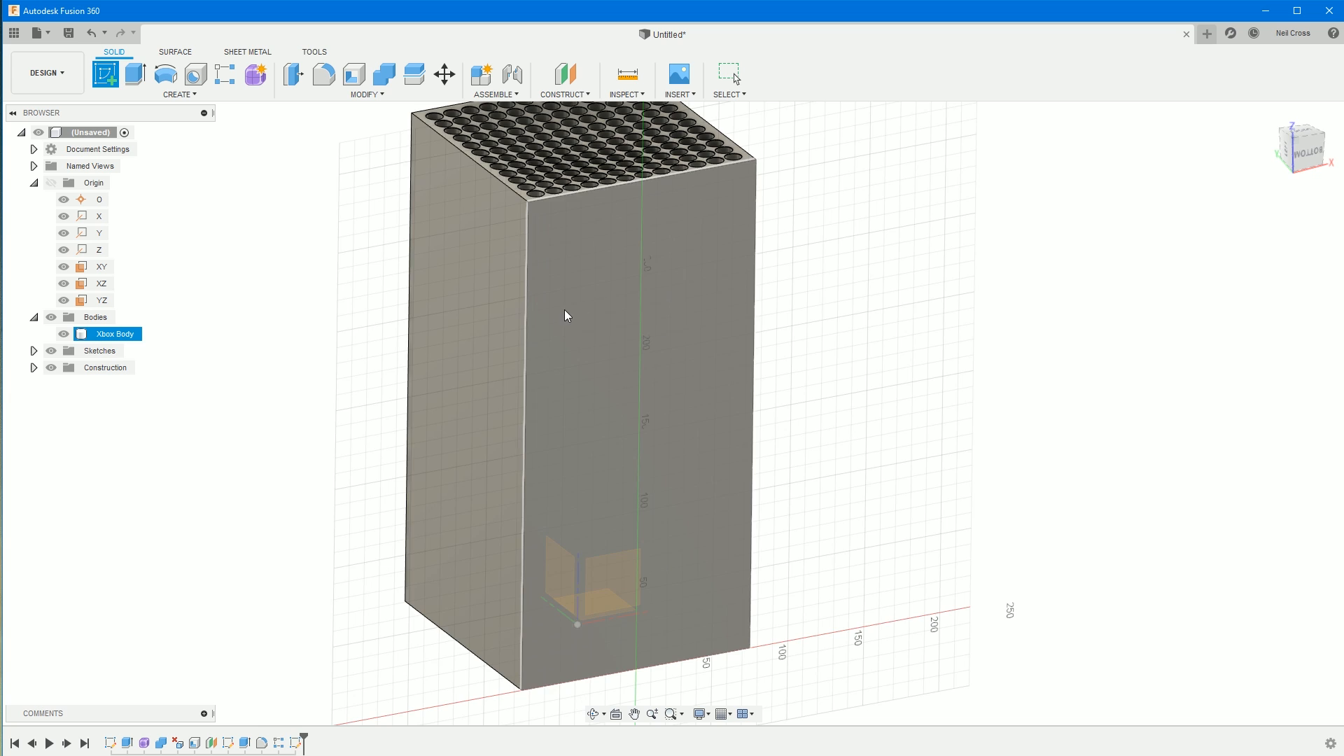
left_click(564, 309)
middle_click_drag(735, 505, 846, 306)
mouse_move(683, 427)
middle_mouse_down()
mouse_move(641, 497)
mouse_move(621, 392)
mouse_move(611, 413)
middle_mouse_up()
scroll(665, 581, "up", 3)
scroll(691, 486, "up", 2)
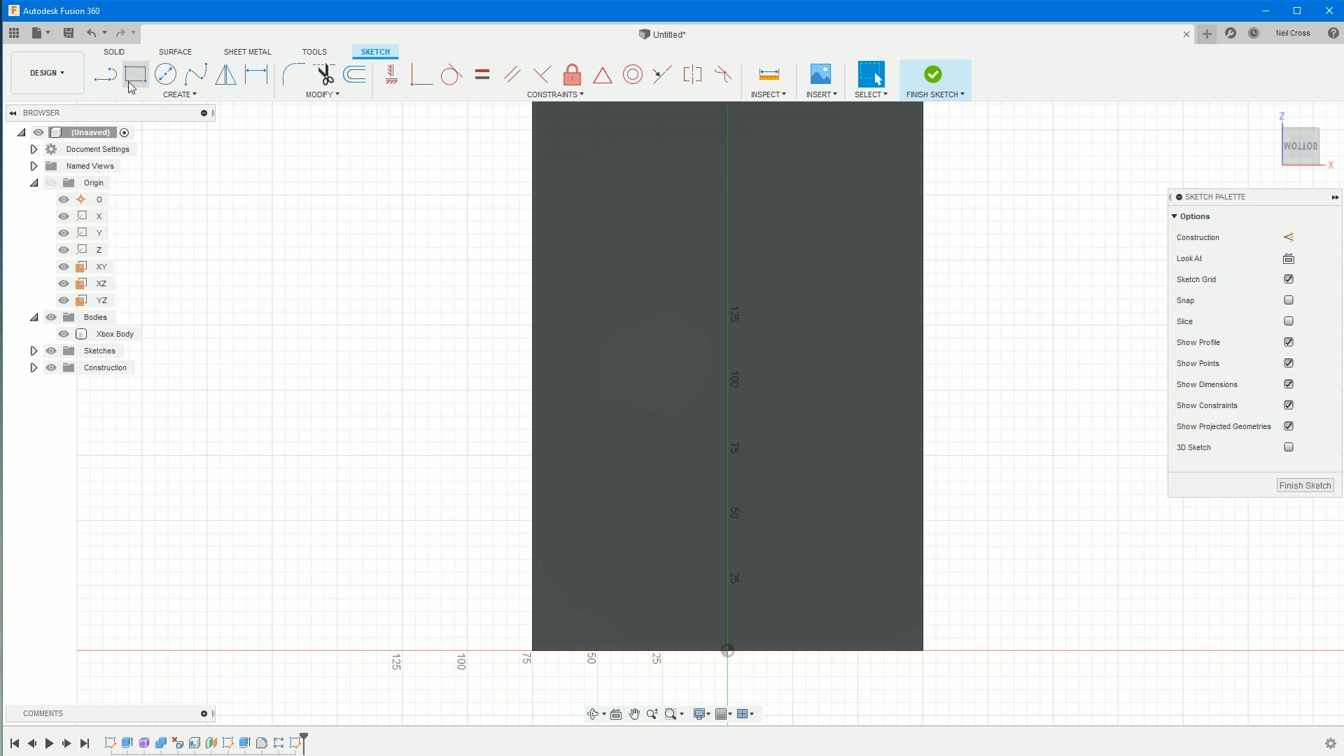
- Sketch a vertical center-to-center slot about 104 mm between centres and about 8 mm wide near the front face's left edge
left_click(180, 94)
mouse_move(126, 212)
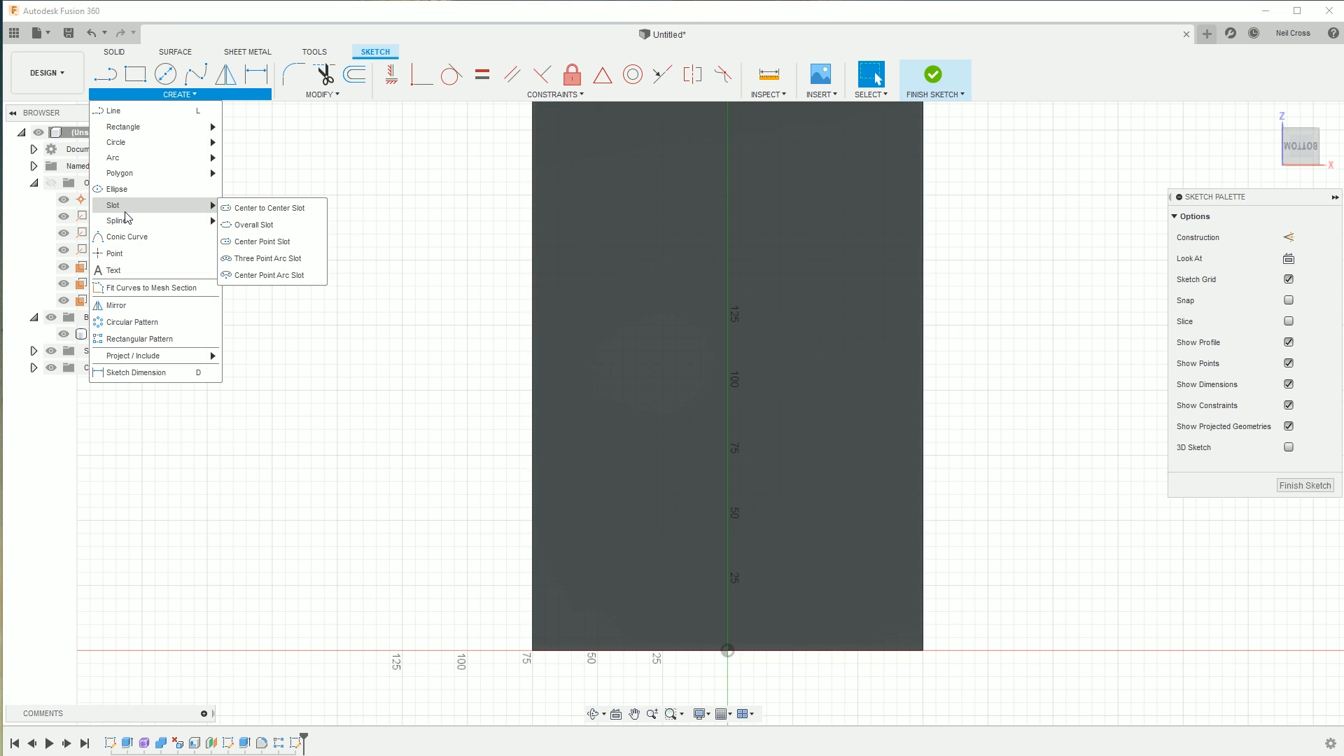
left_click(256, 210)
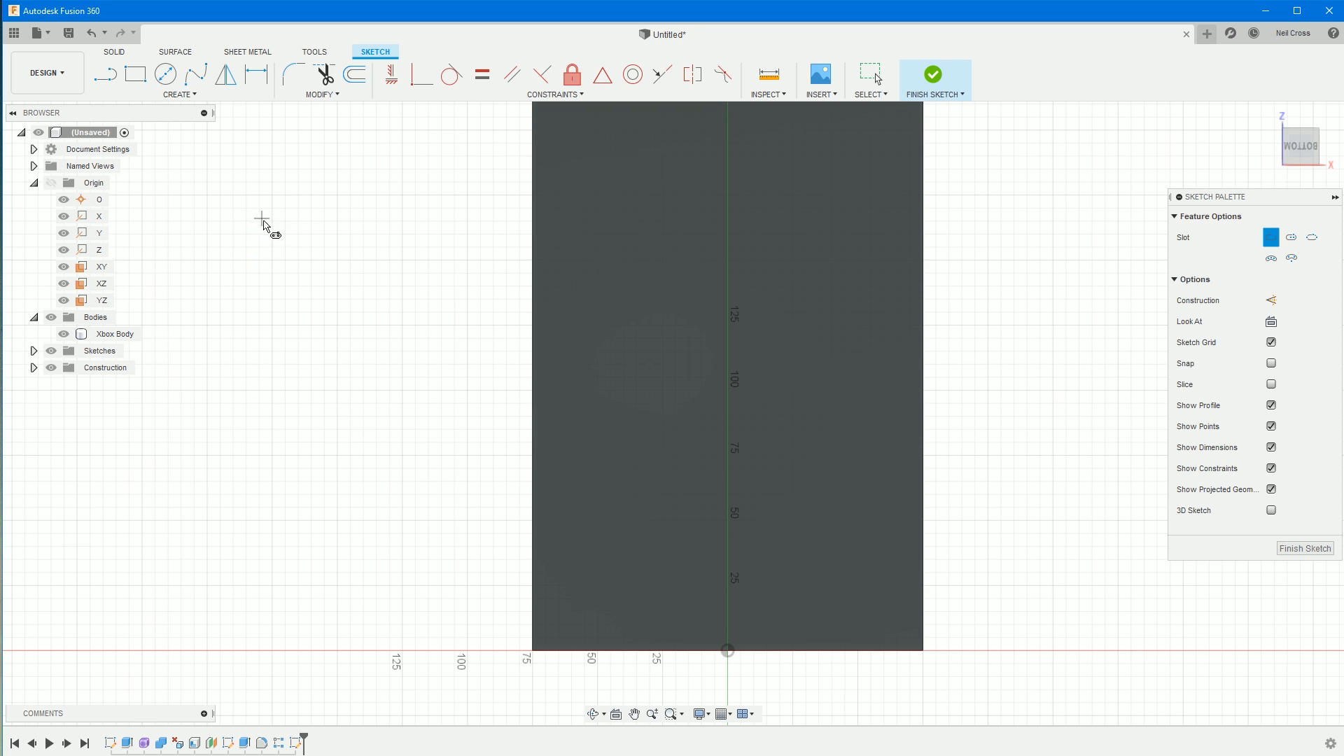
left_click(587, 285)
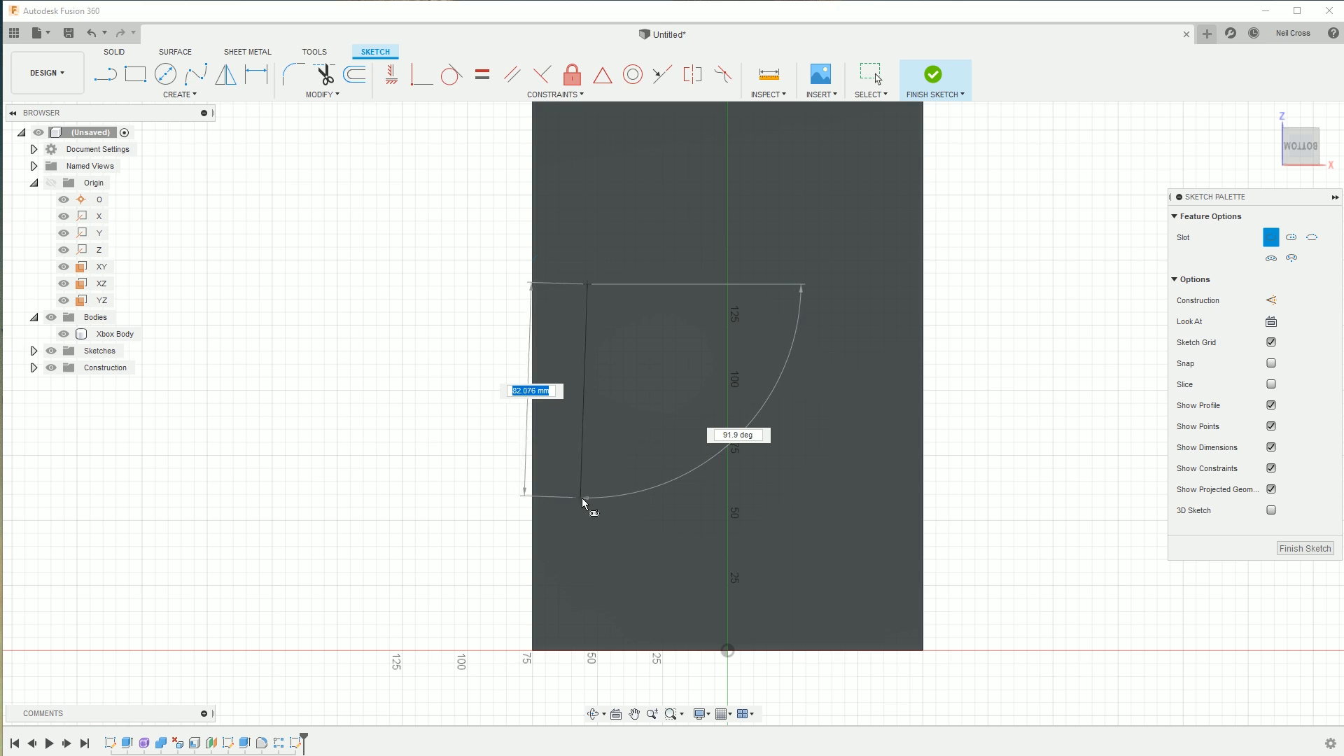
left_click(589, 555)
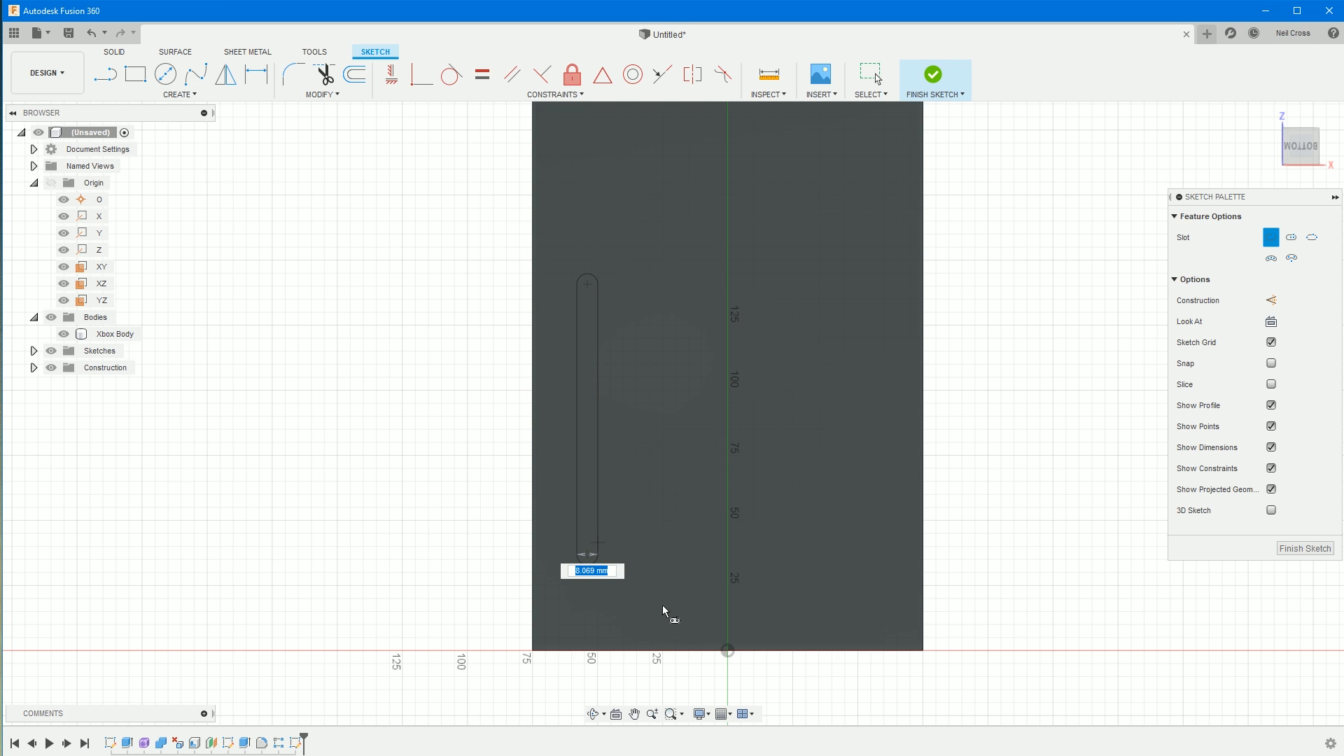
key("Return")
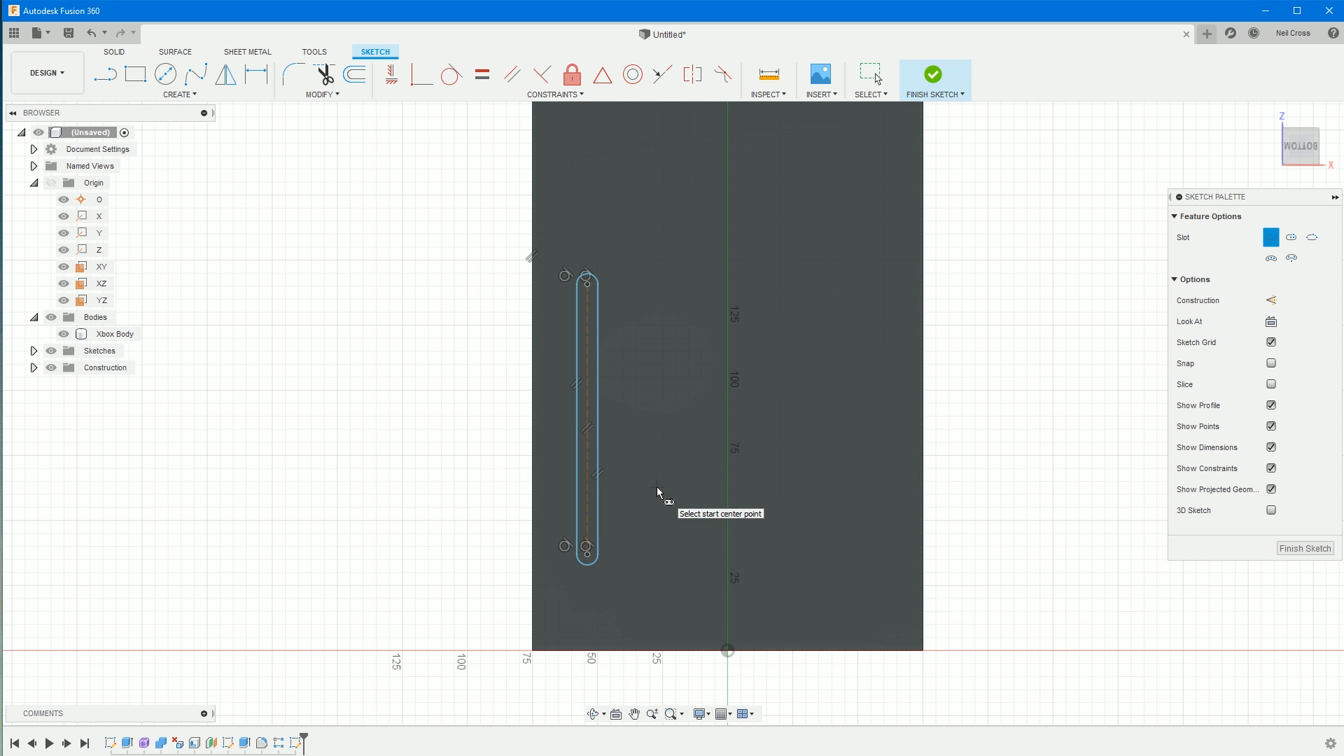
key("Escape")
- Dimension the slot's straight side to 170 mm and its width to 7.5 mm
left_click(256, 74)
left_click(598, 336)
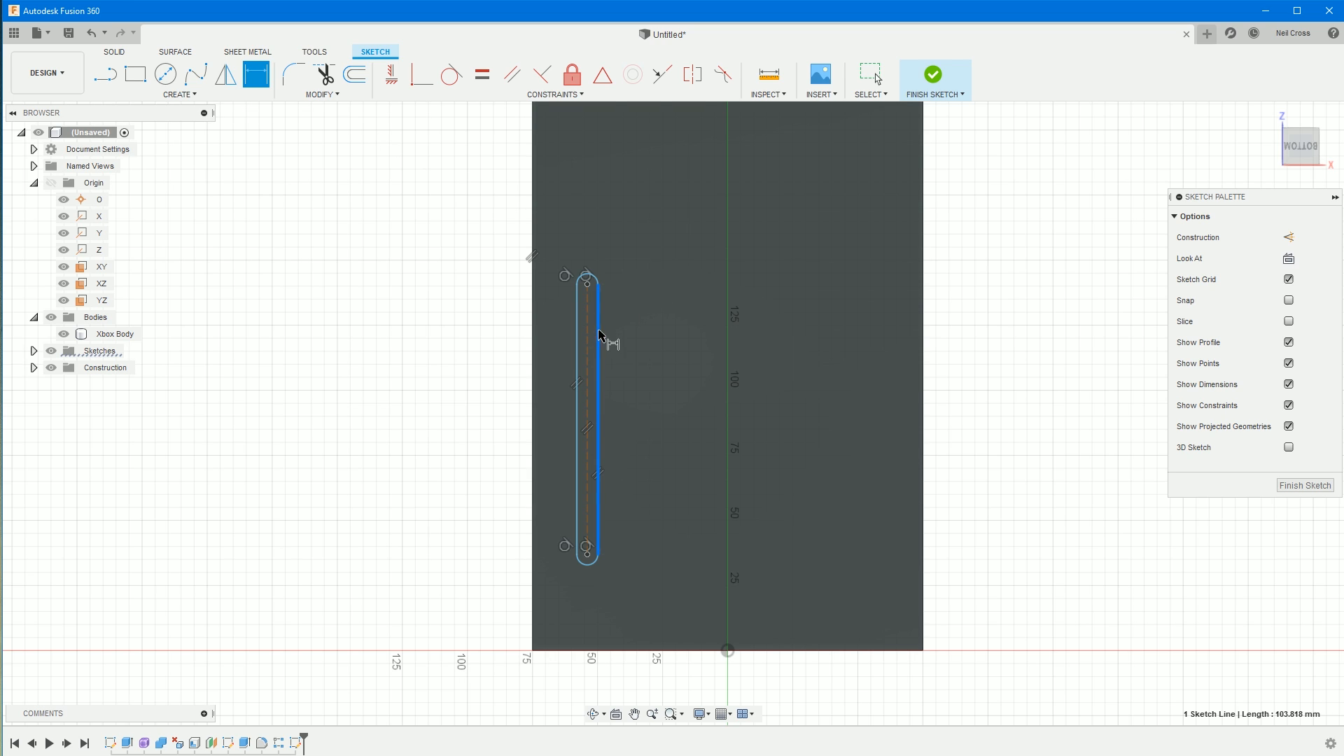
left_click(644, 371)
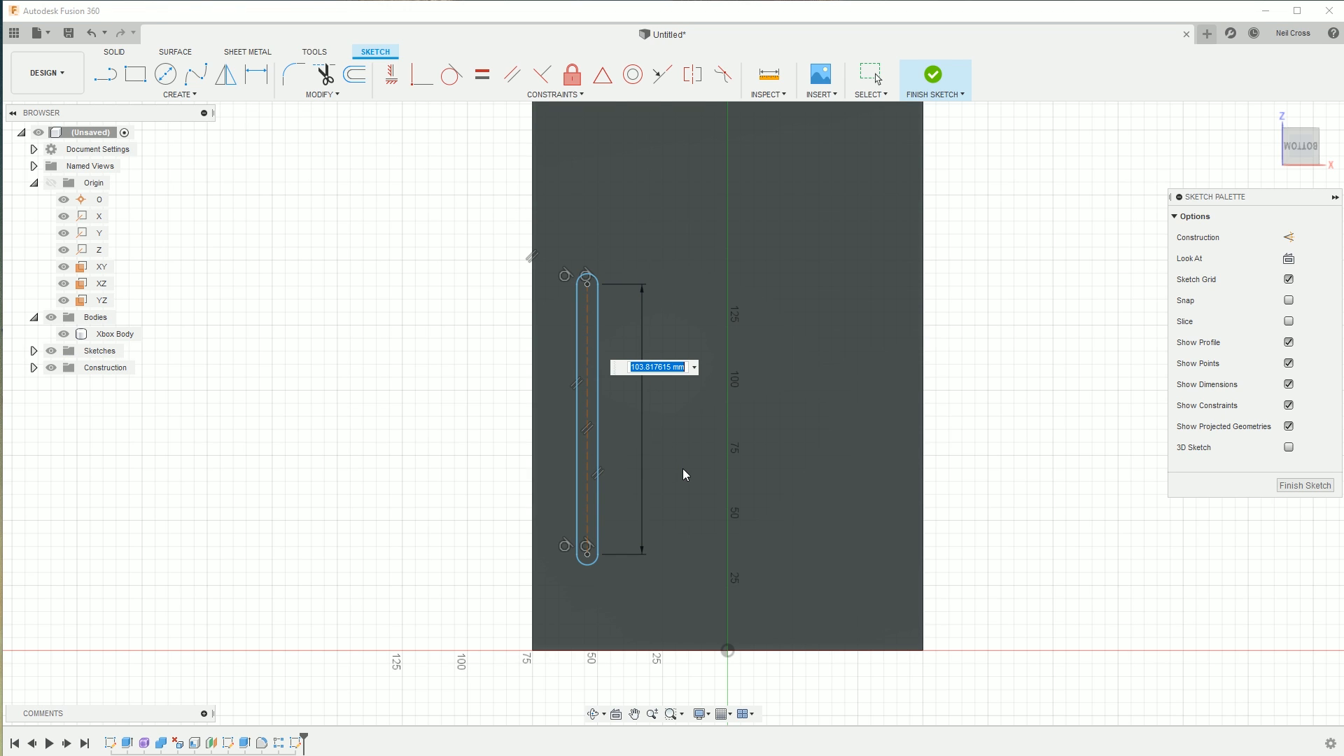
type("170")
key("Return")
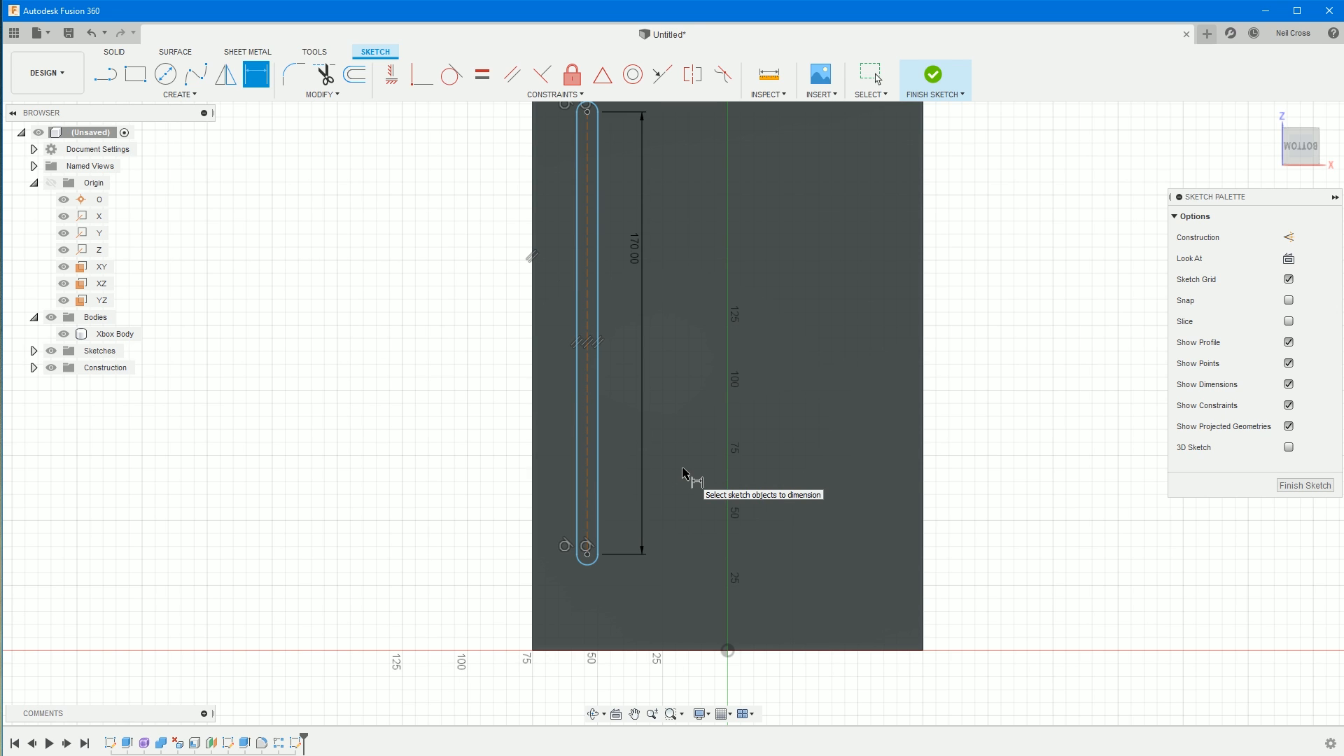
left_click(581, 233)
left_click(520, 221)
left_click(474, 219)
type("7.5")
key("Return")
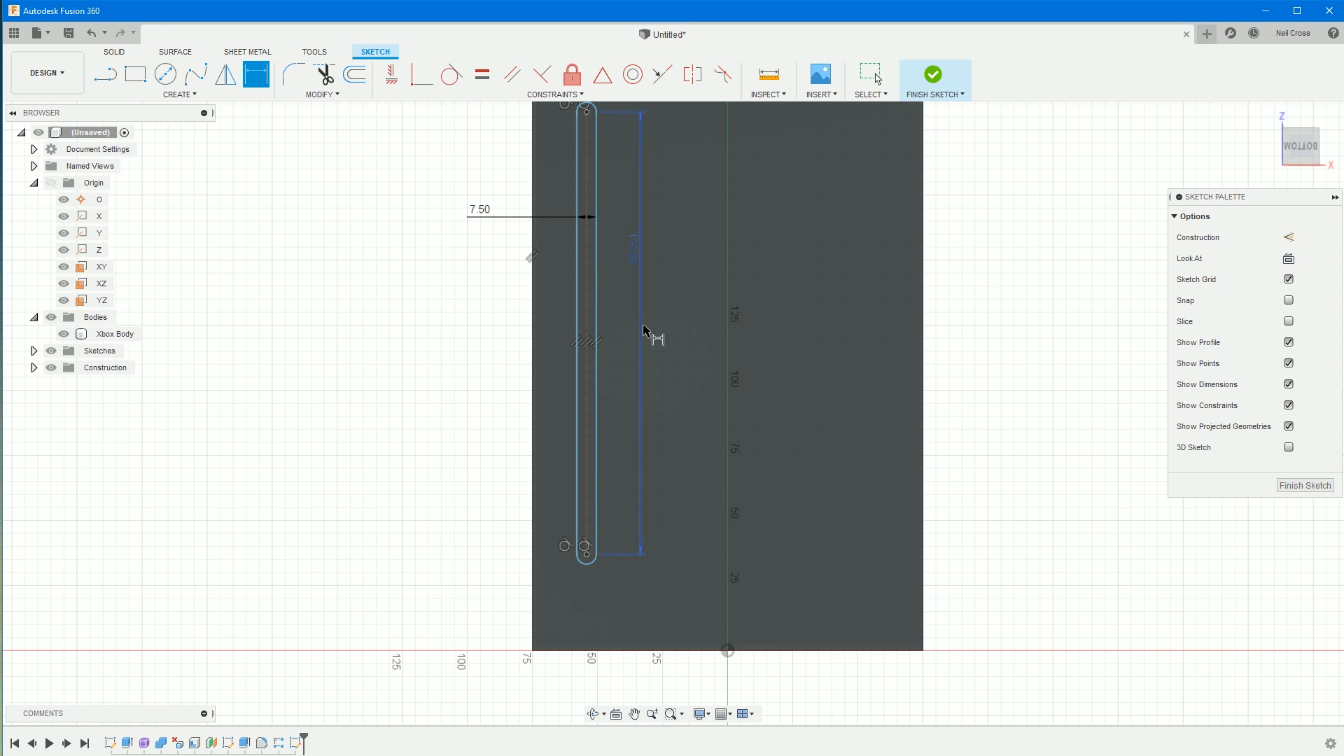
- Position the slot with its lower centre 20 mm above the bottom edge and its centreline 15 mm from the side edge, and finish the sketch
scroll(633, 516, "down", 1)
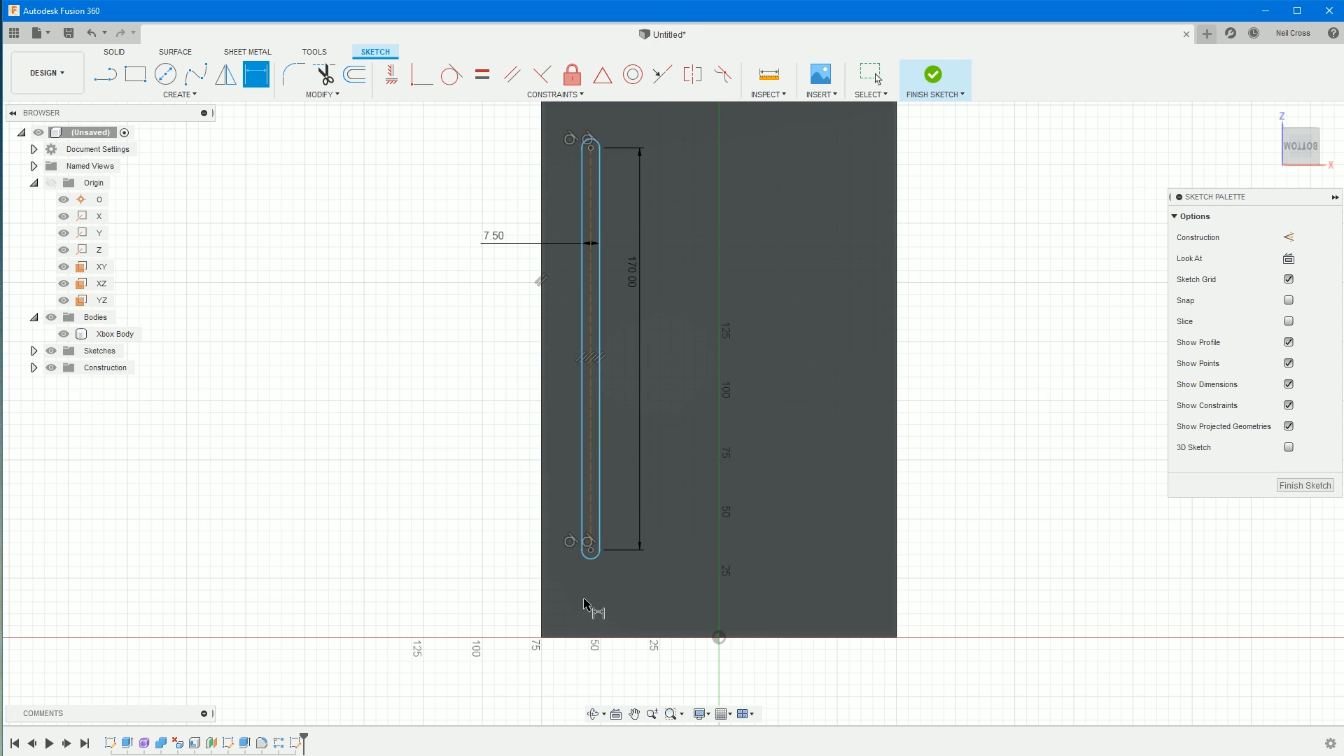
left_click(591, 553)
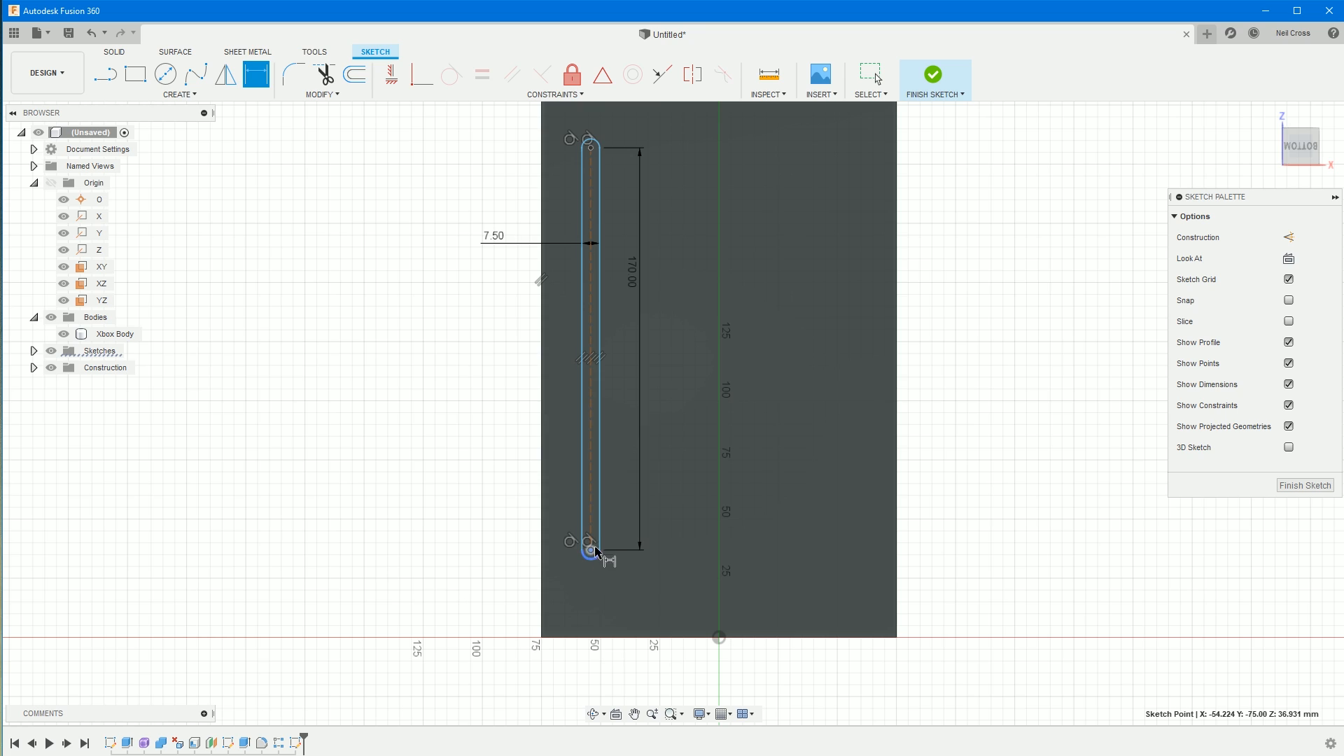
left_click(577, 637)
left_click(475, 596)
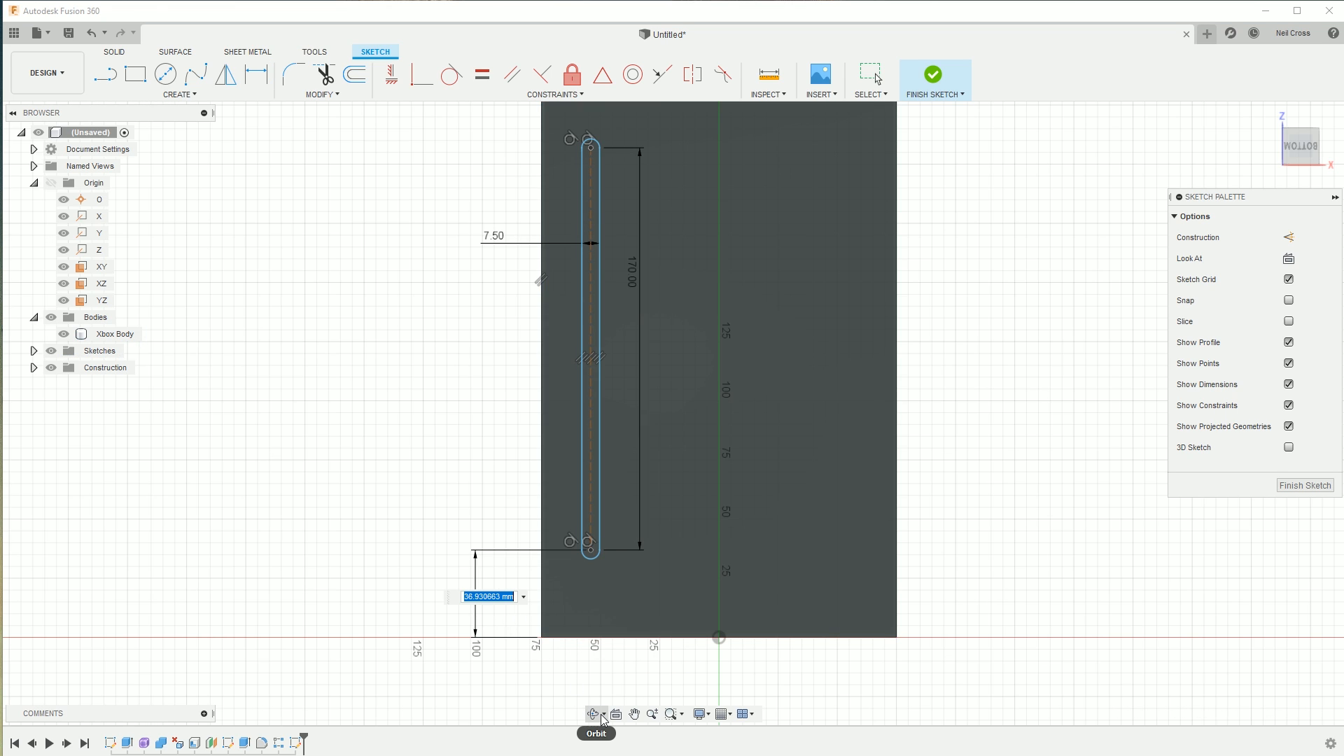
type("20")
key("Return")
left_click(593, 526)
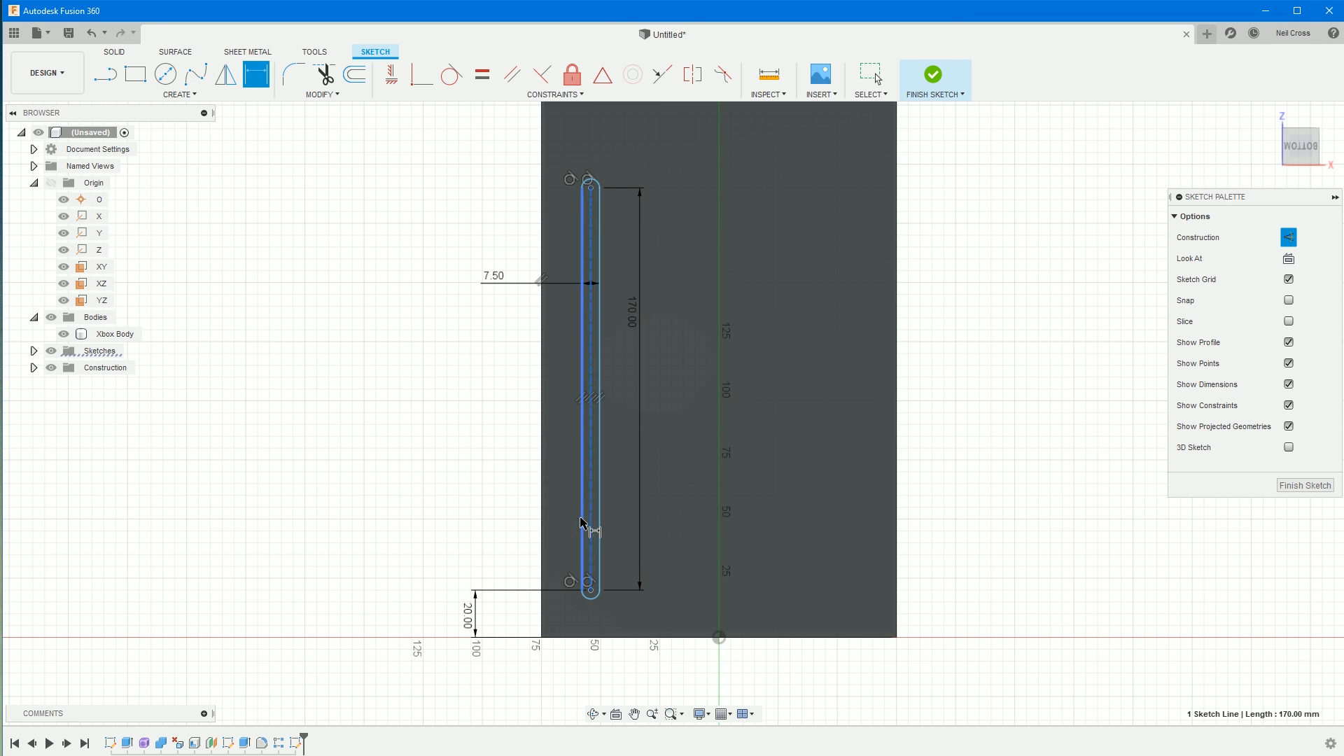
left_click(543, 522)
left_click(464, 517)
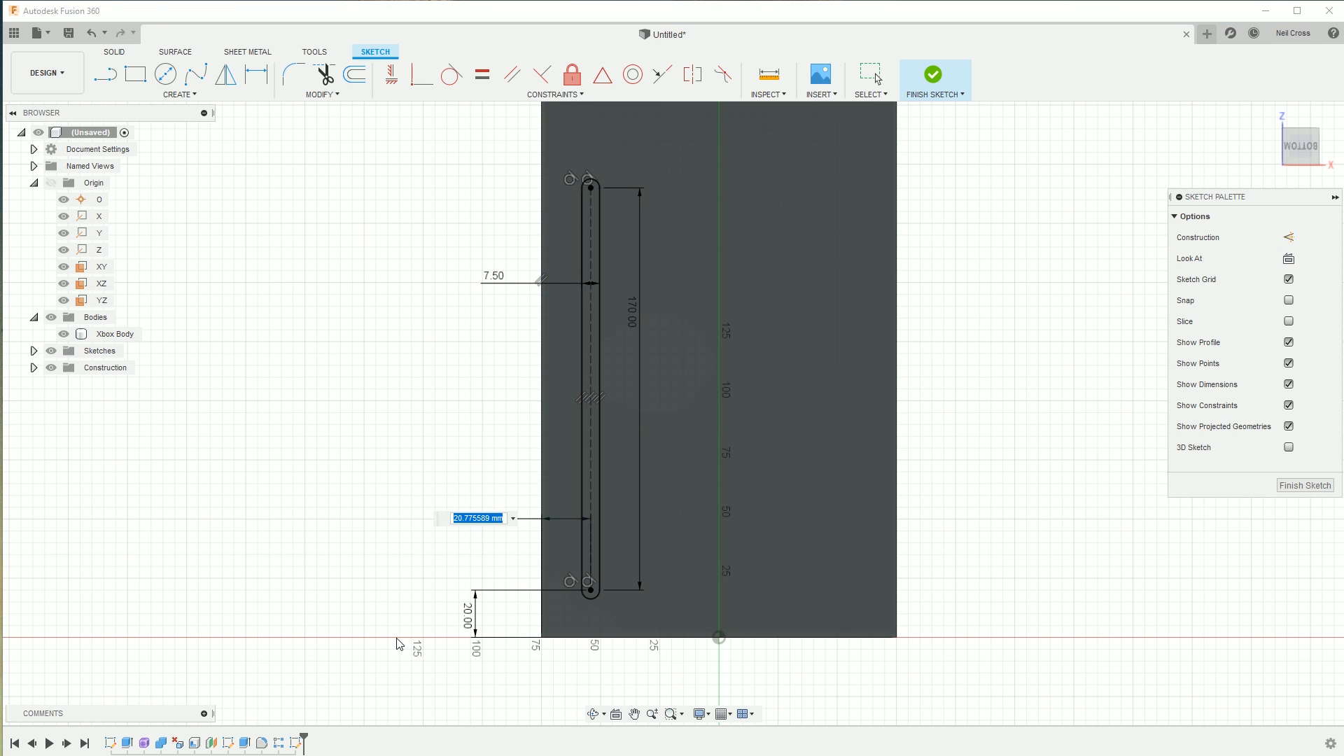
type("15")
key("Return")
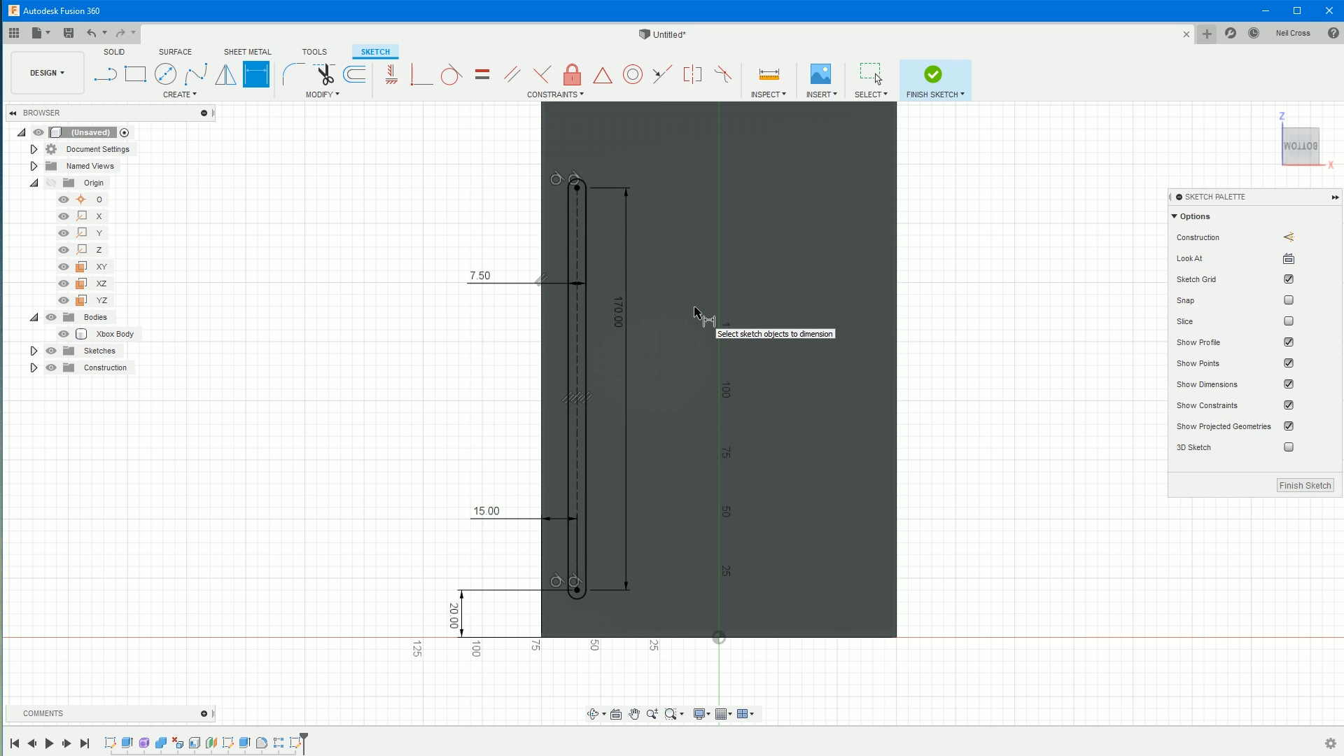
left_click(1305, 485)
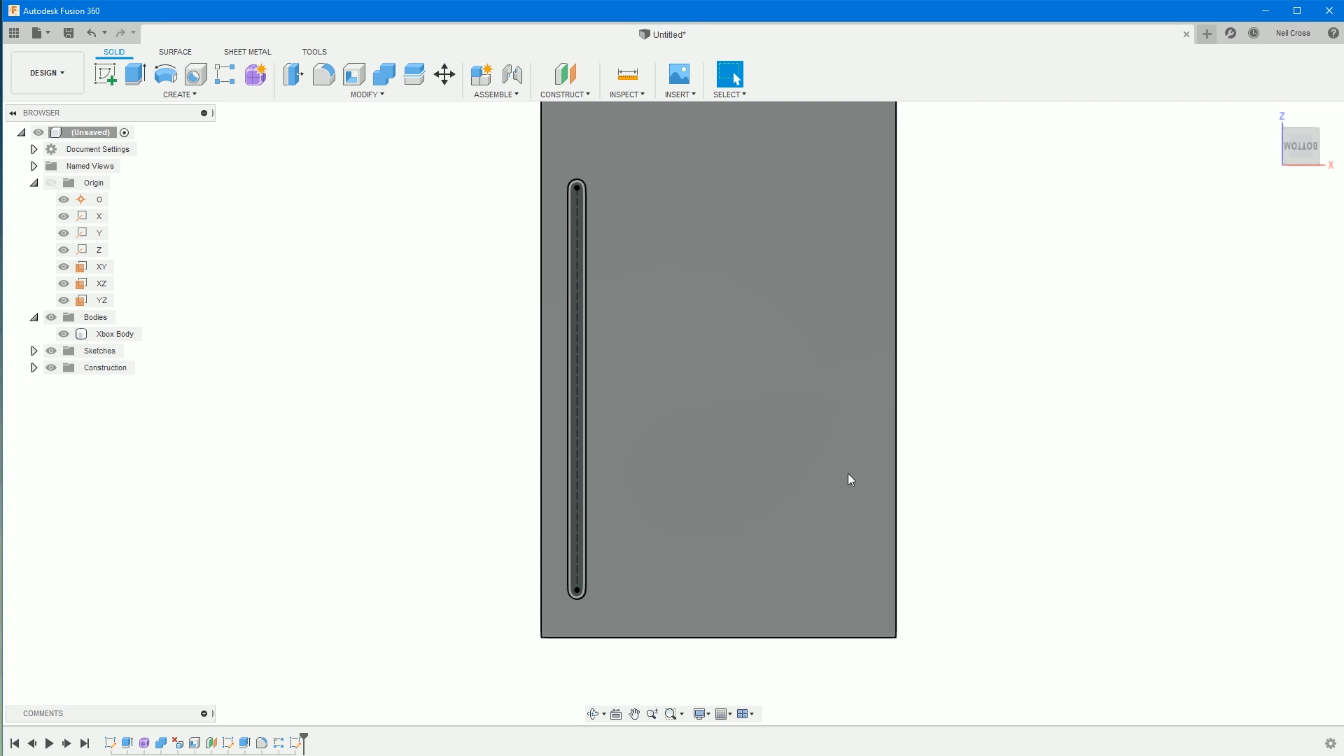
- Check the slot against the console photo in the browser, and reopen its sketch to set the slot length dimension to 160 mm
middle_click_drag(717, 419, 673, 522, "shift")
key("alt+Tab")
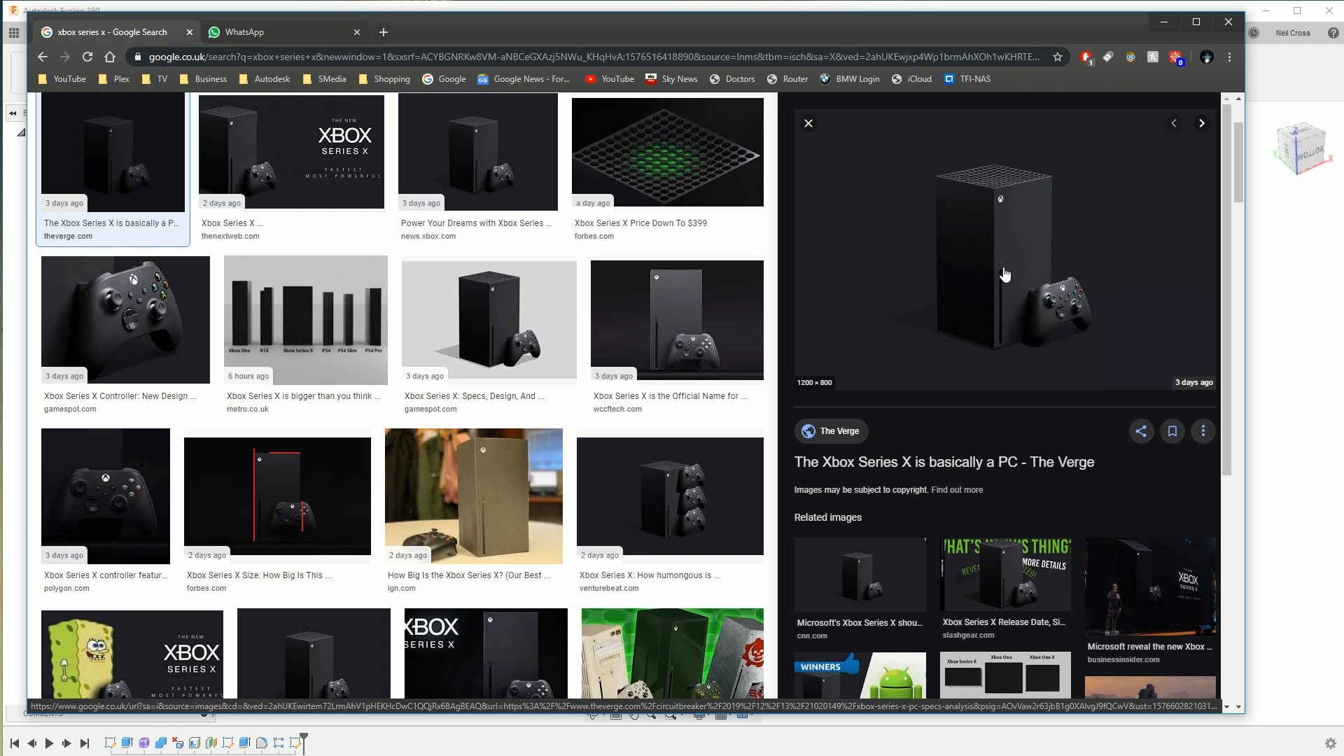
key("alt+Tab")
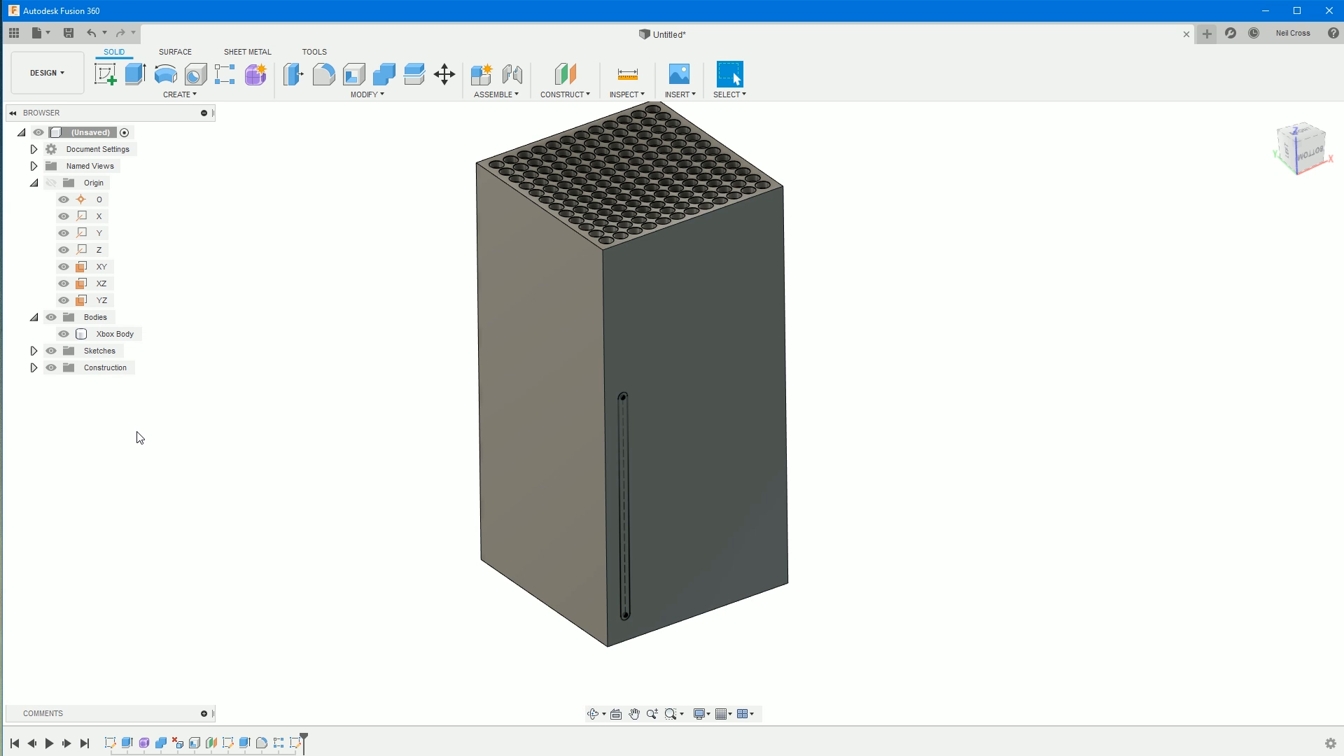
double_click(296, 744)
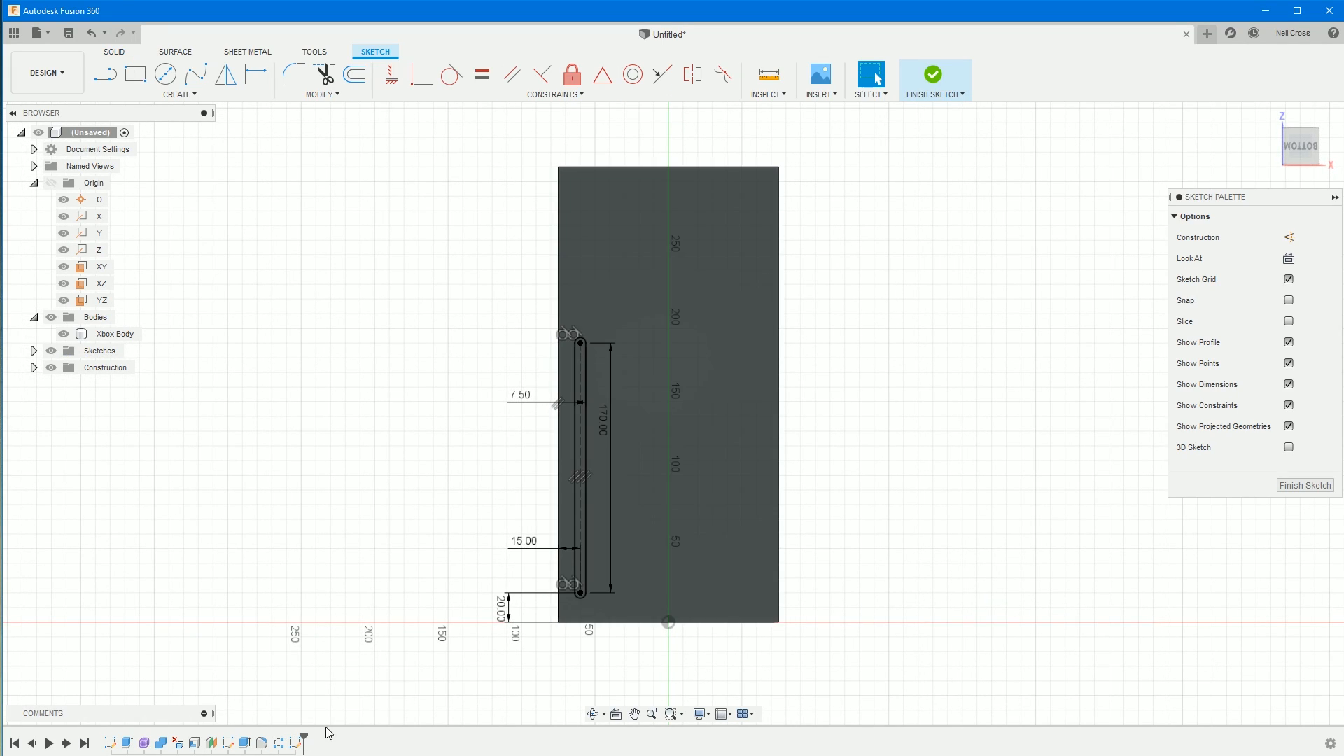
double_click(609, 435)
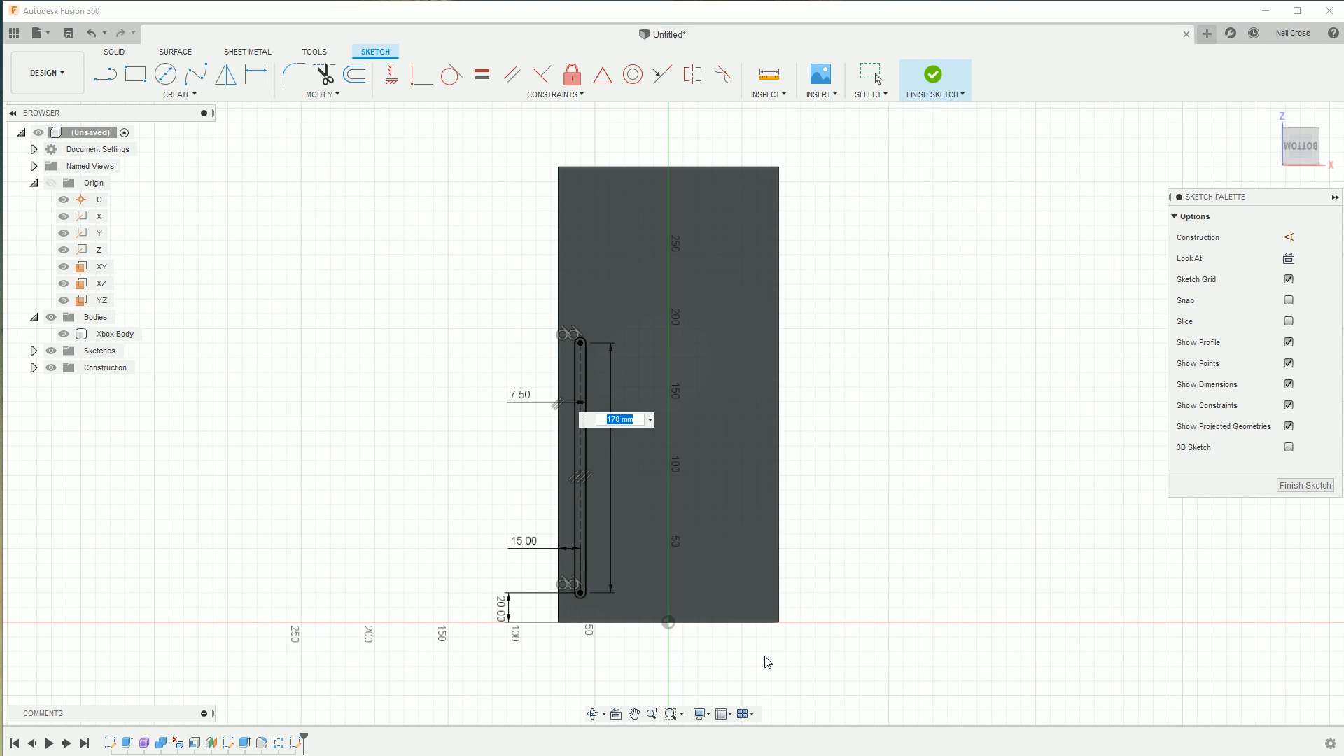
type("160")
key("Return")
- Shorten the slot length dimension further to 150 mm and finish the sketch
double_click(607, 430)
type("150")
key("Return")
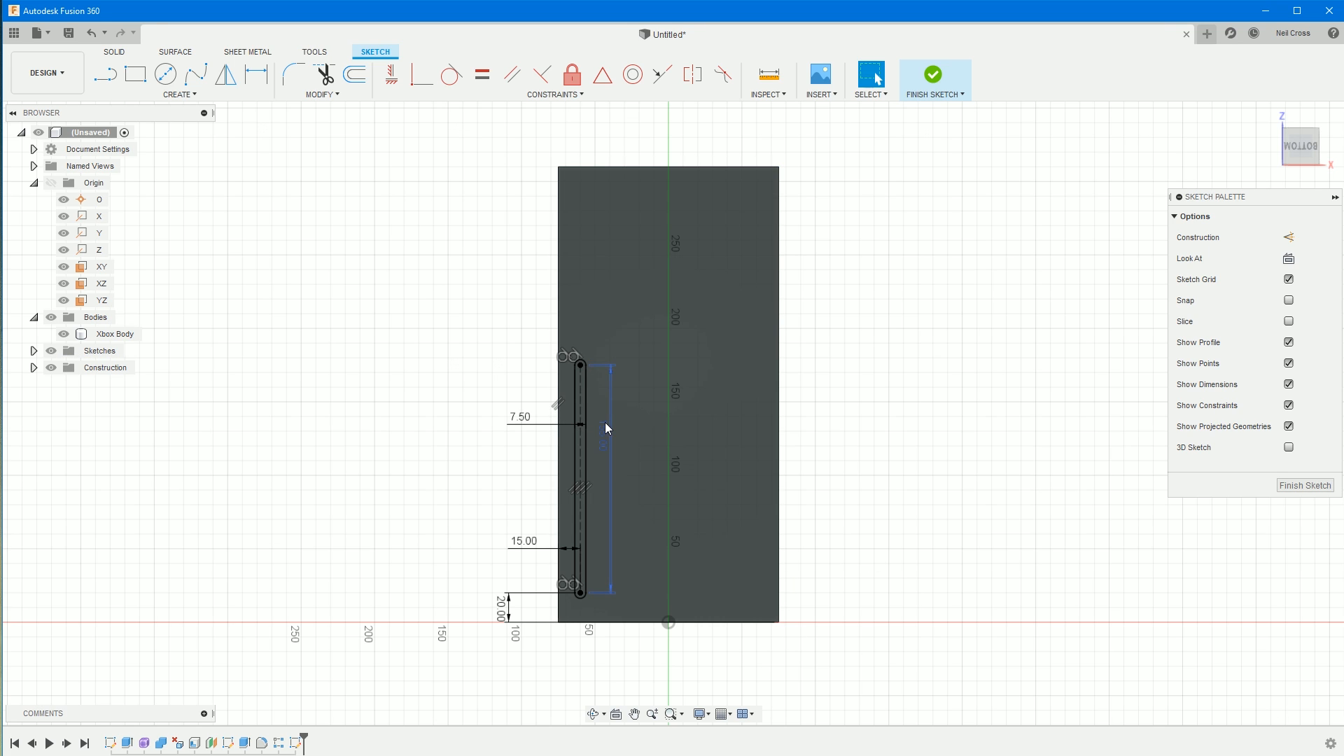
left_click(1304, 485)
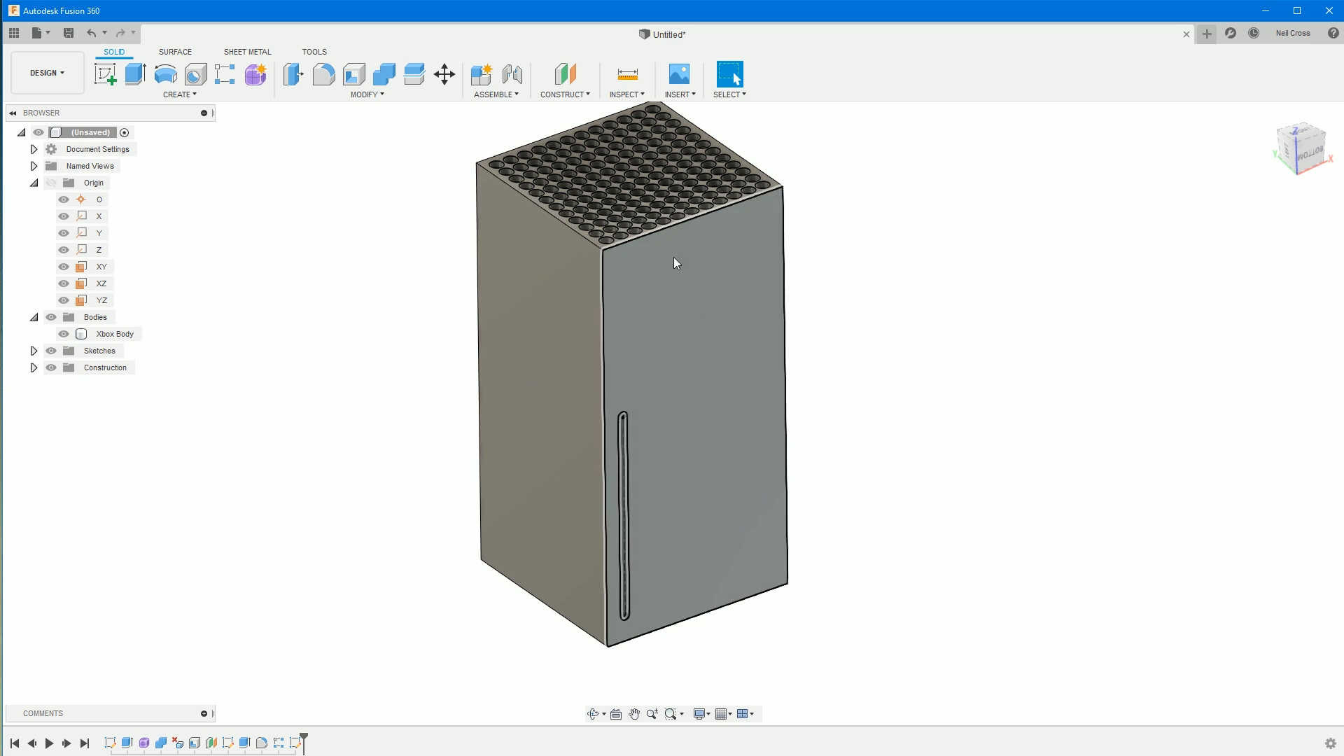
- Extrude the slot profile 5 mm into the front face as a cut
left_click(135, 73)
scroll(583, 483, "up", 2)
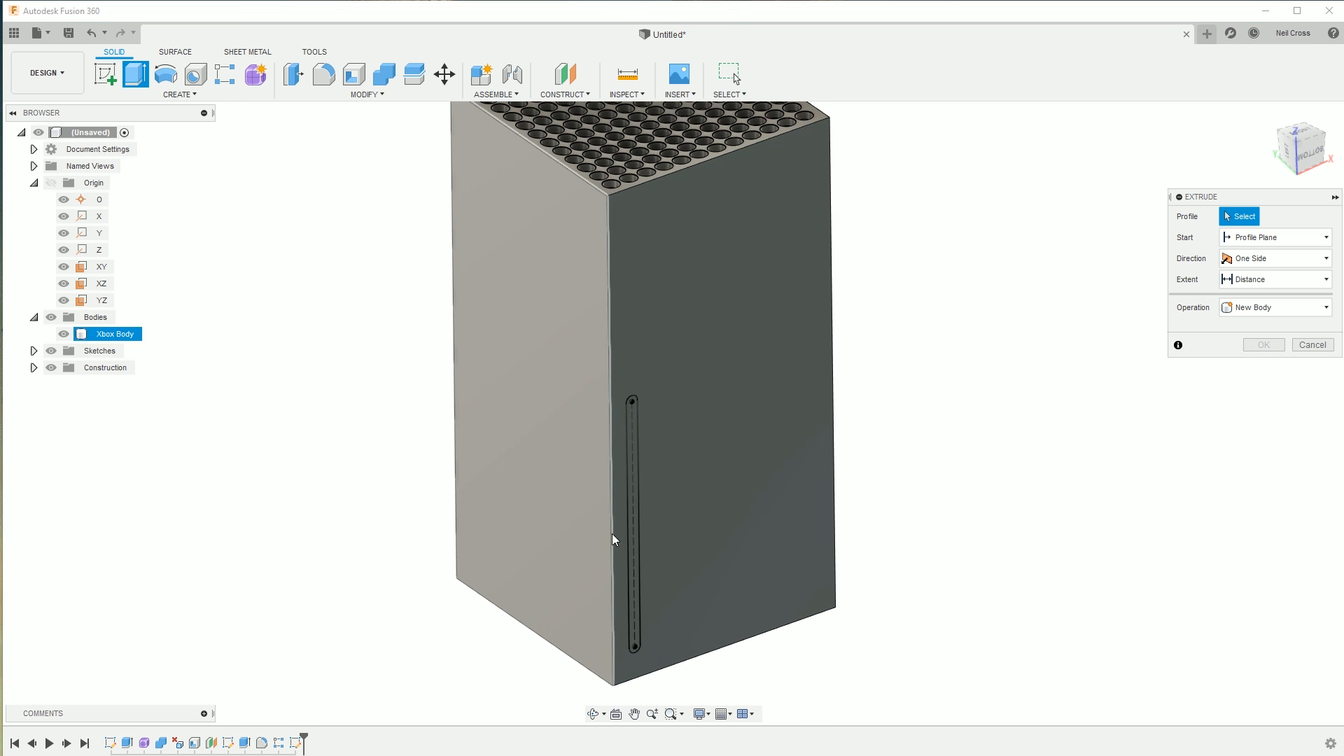
left_click(632, 451)
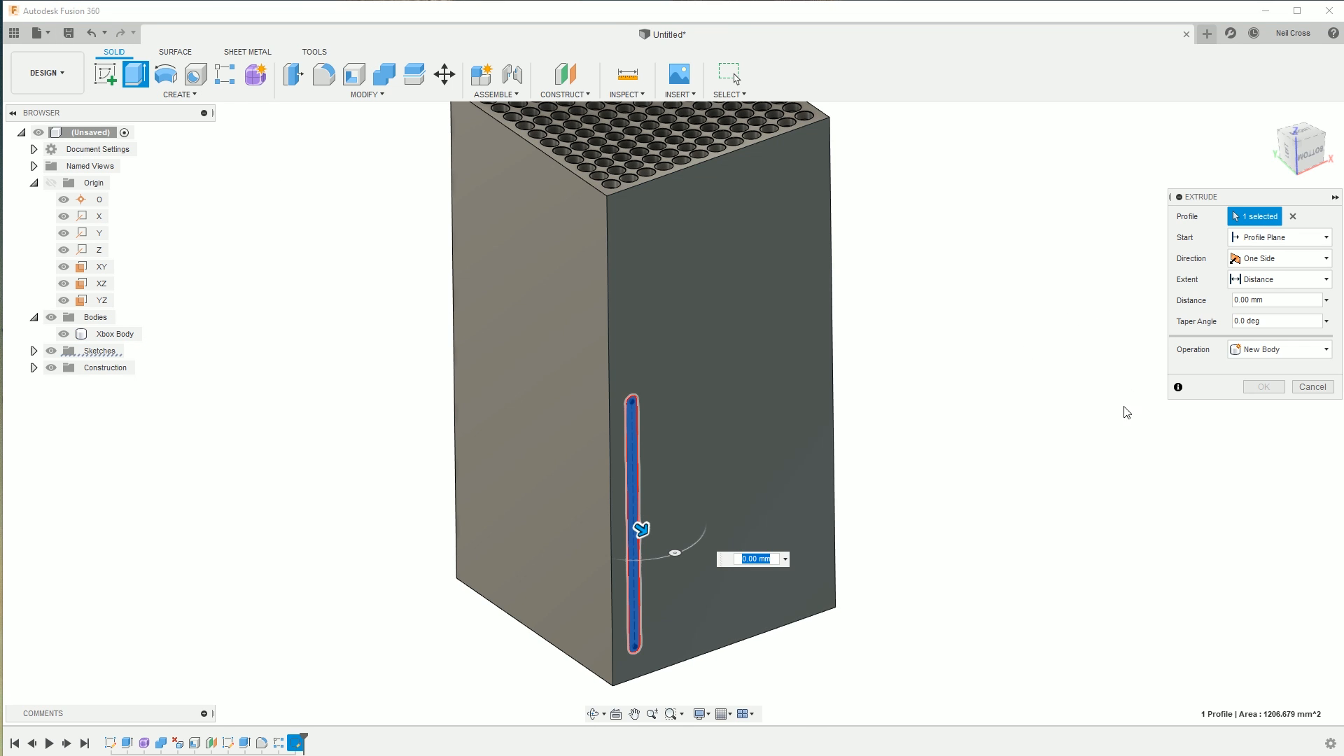
left_click_drag(626, 534, 610, 512)
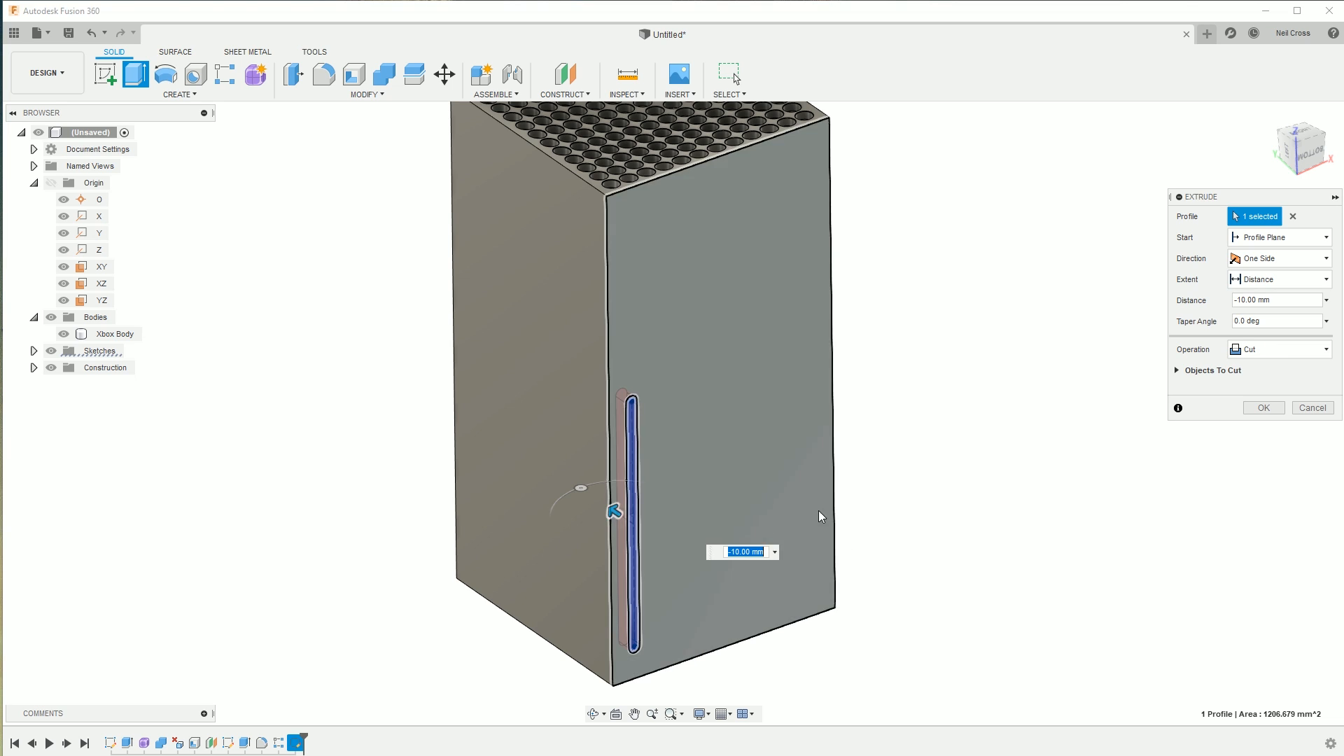
left_click_drag(1255, 301, 1236, 300)
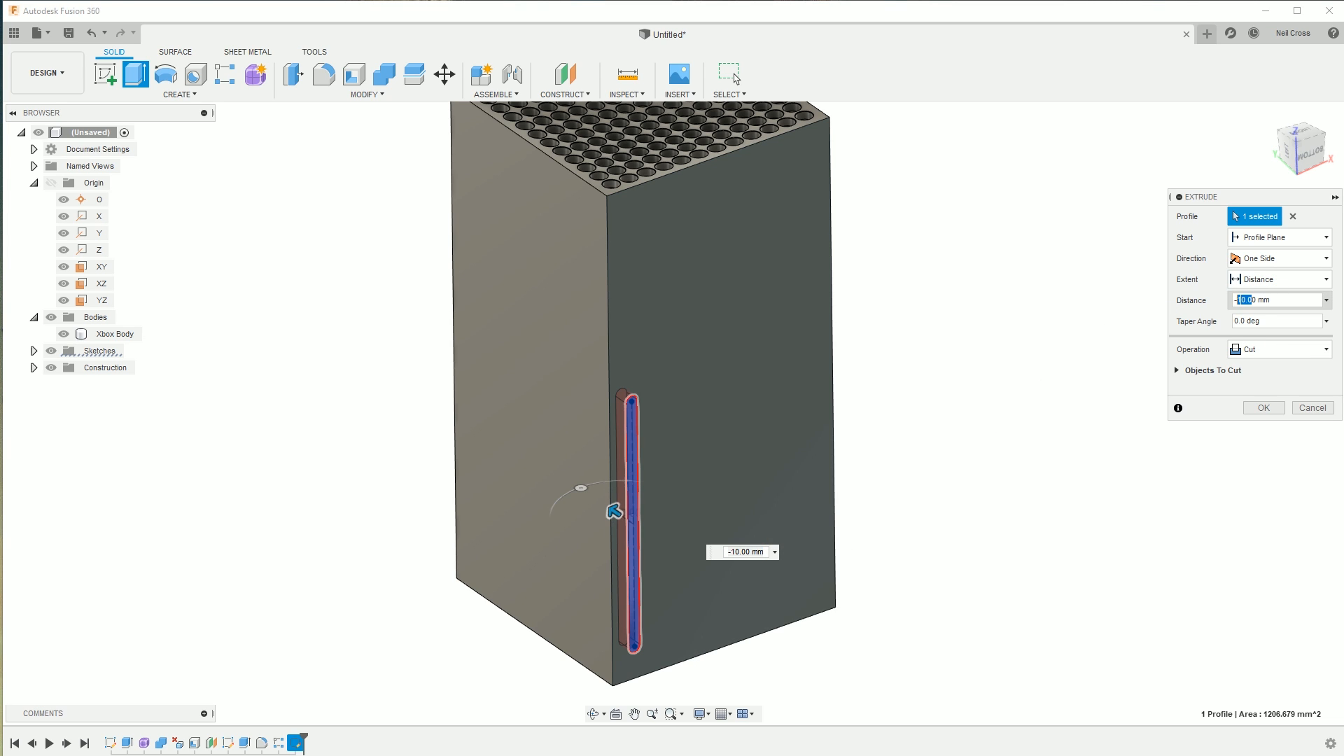
type("5")
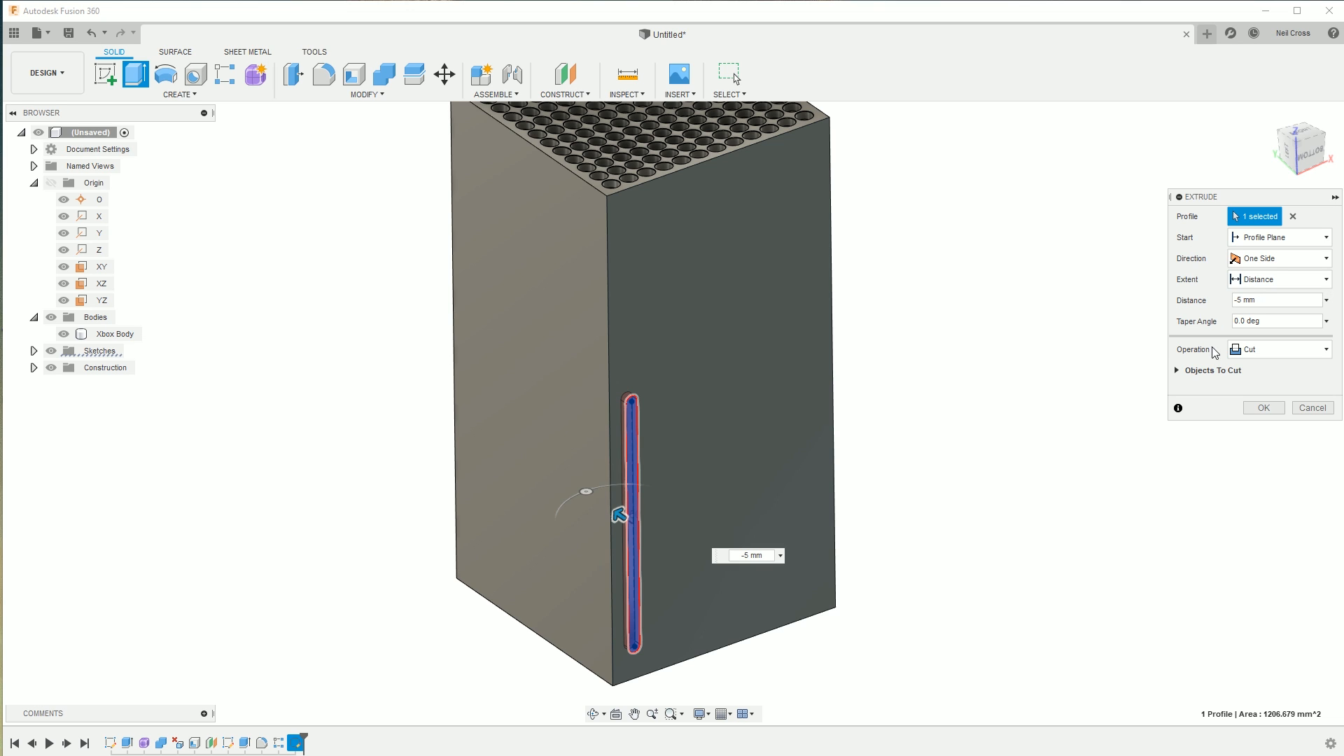
left_click(1264, 407)
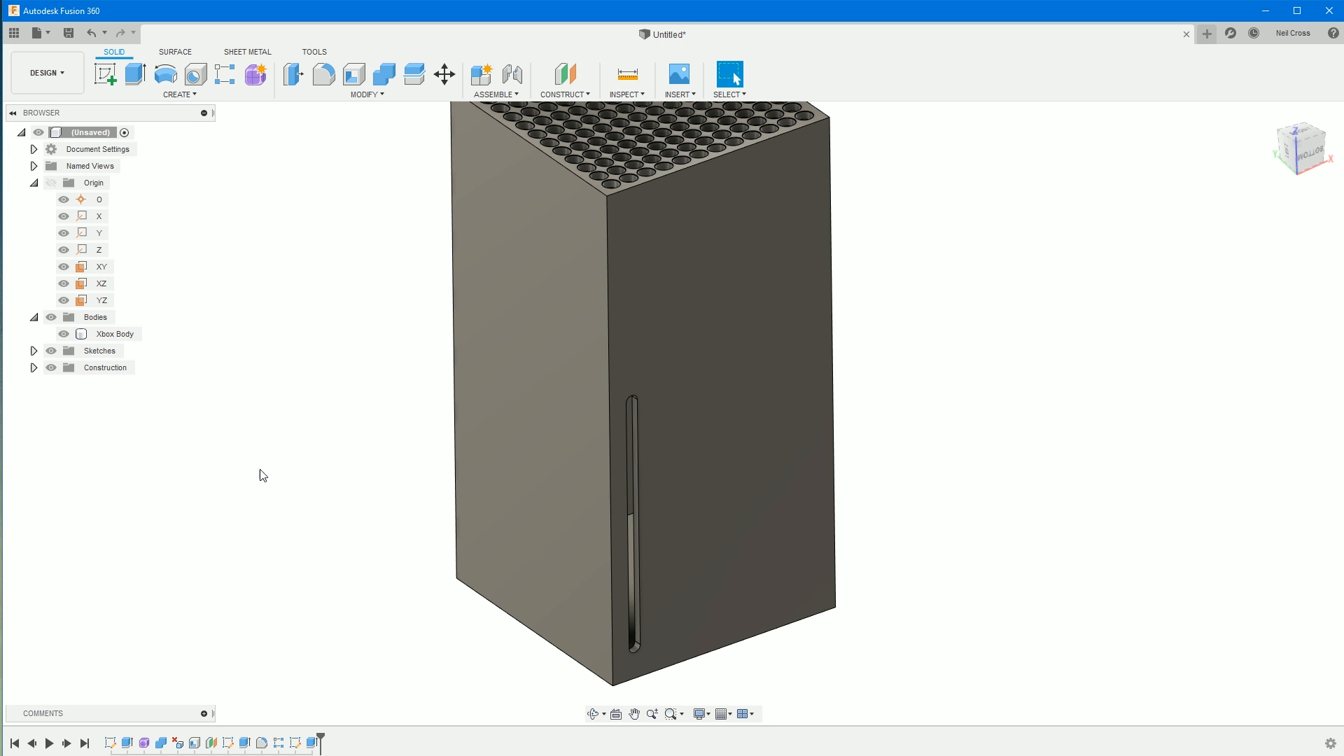
- Create a sketch on the console's front face, project the slot's two arcs and two straight edges into it, and finish the sketch
left_click(105, 73)
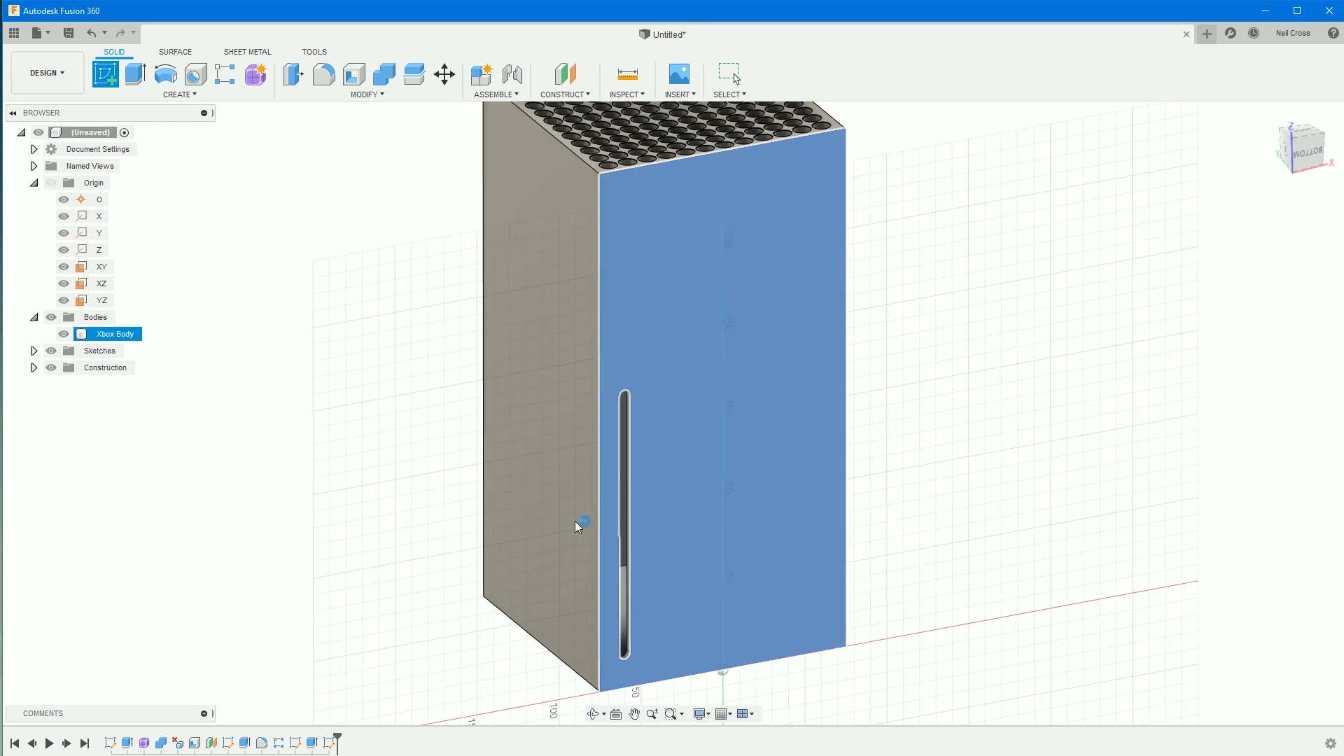
left_click(602, 515)
key("p")
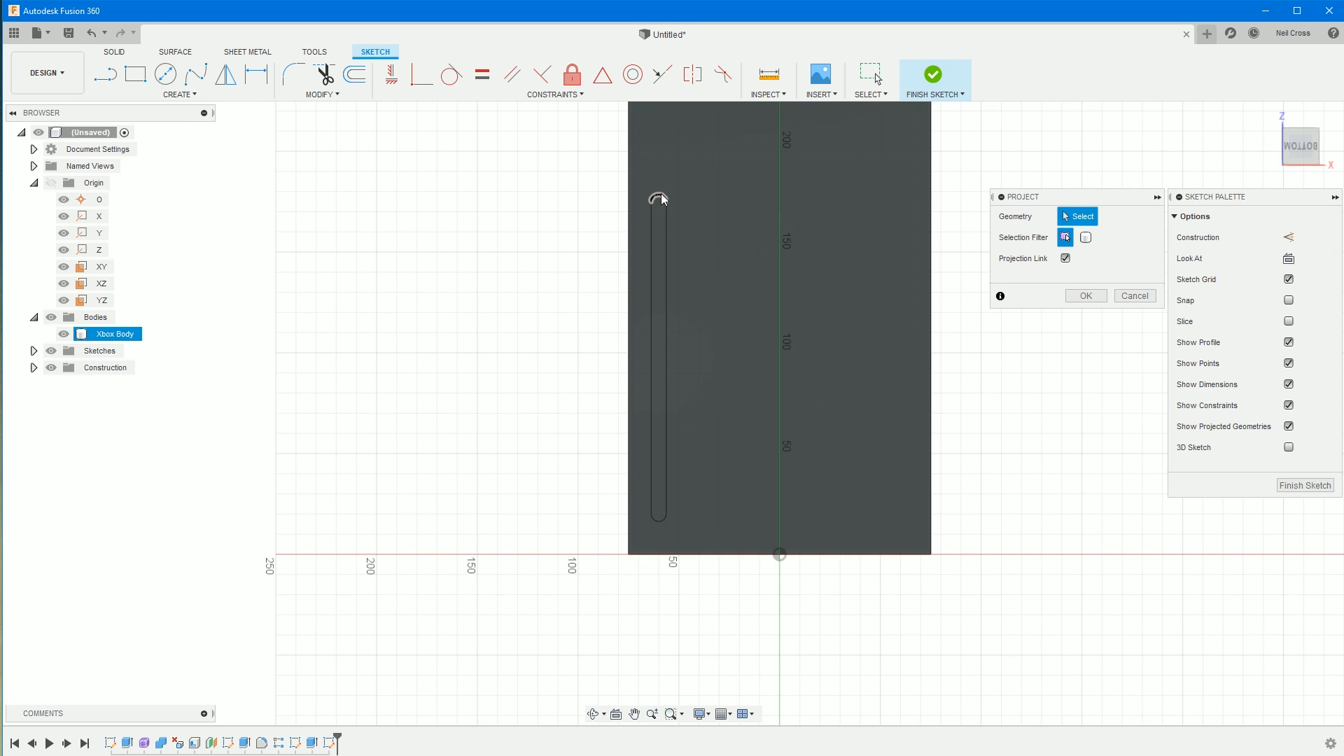
scroll(662, 200, "up", 2)
left_click(671, 206)
left_click(670, 233)
left_click(653, 230)
left_click(656, 644)
left_click(1086, 296)
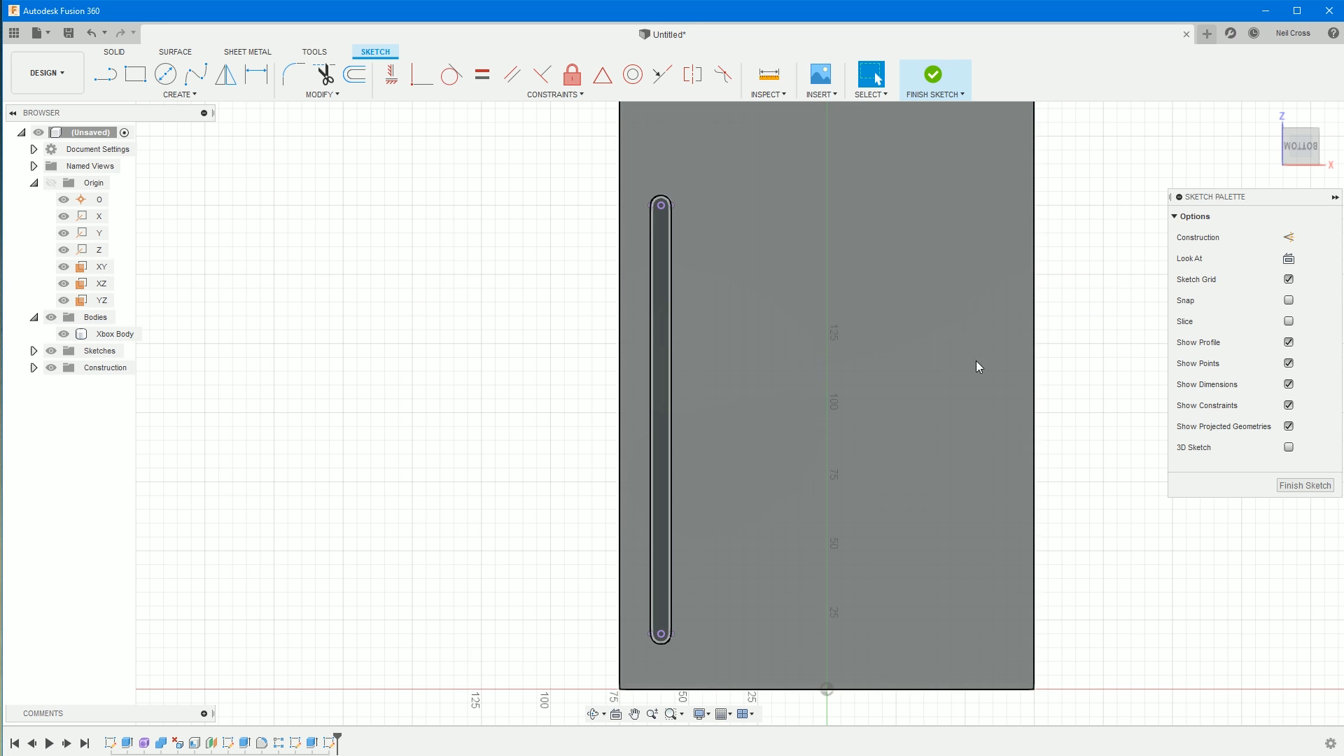
left_click(936, 76)
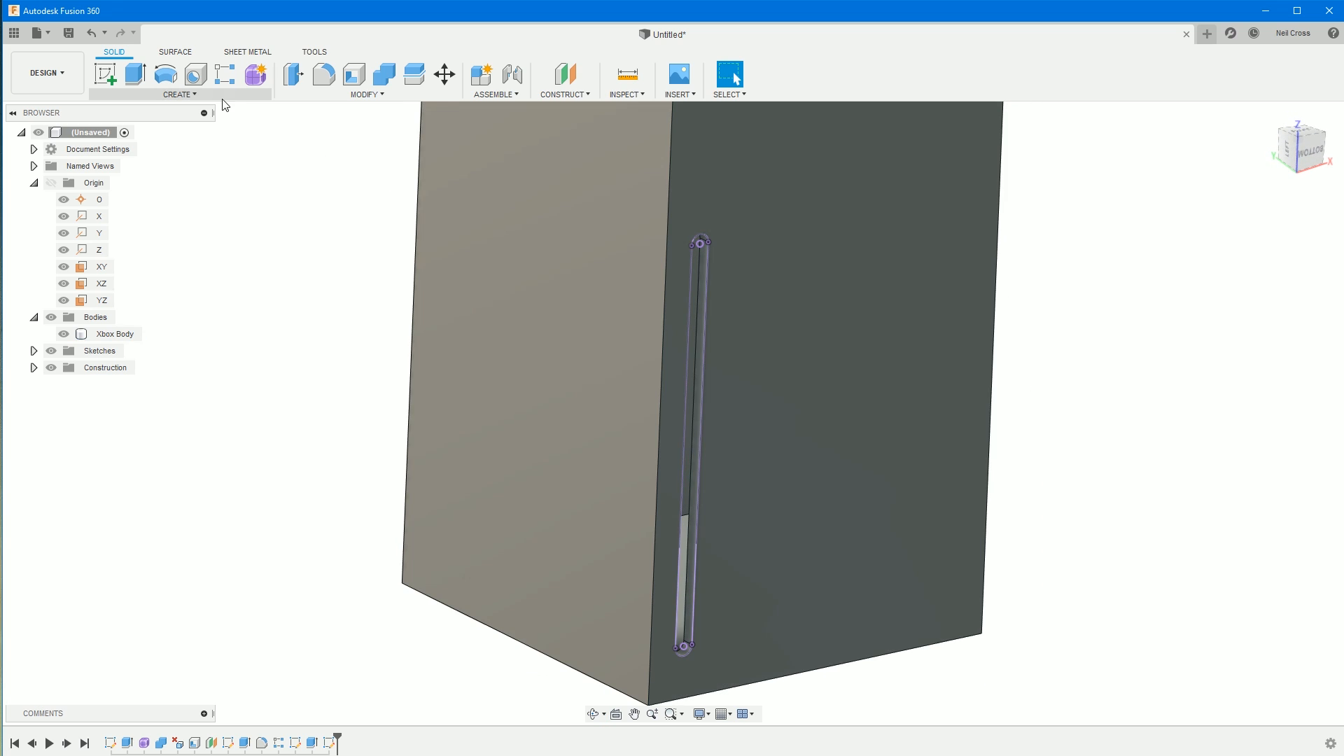
- Extrude the projected slot profile -100 mm into the console as a new body
left_click(135, 74)
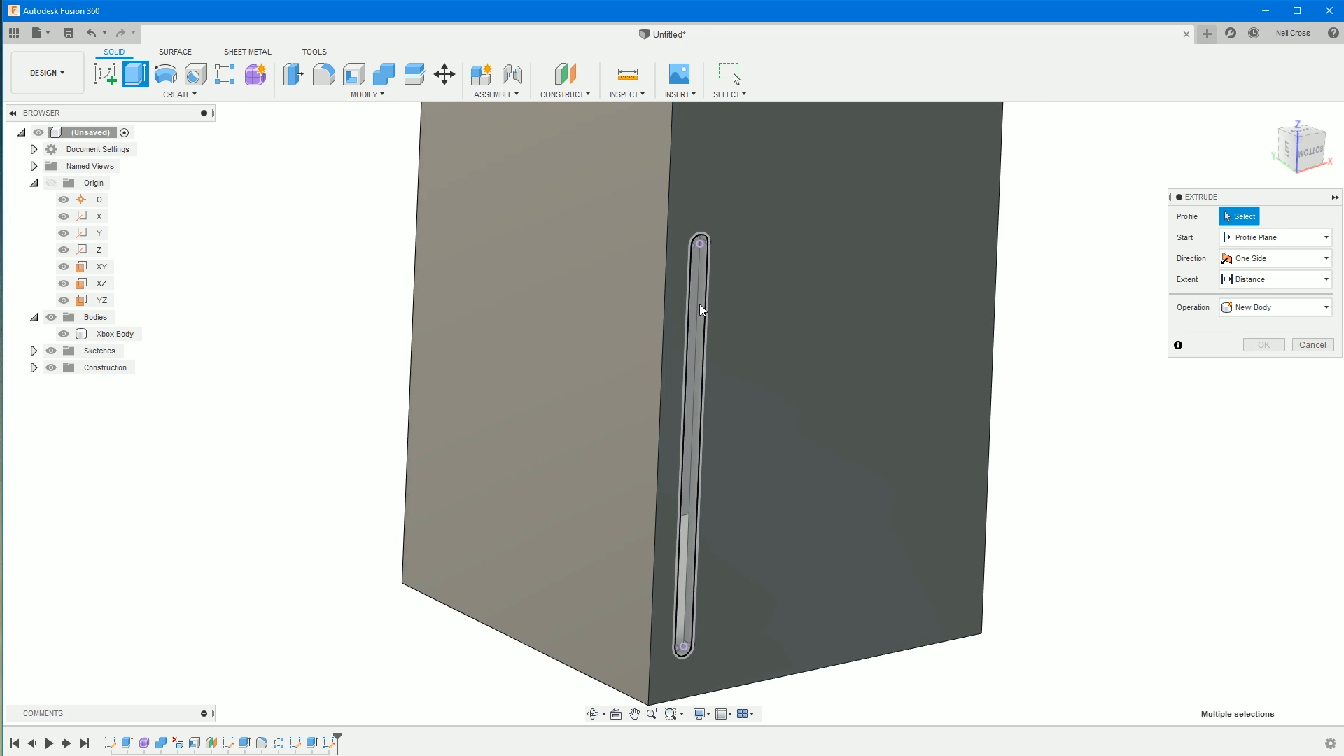
left_click(698, 435)
left_click_drag(694, 445, 588, 399)
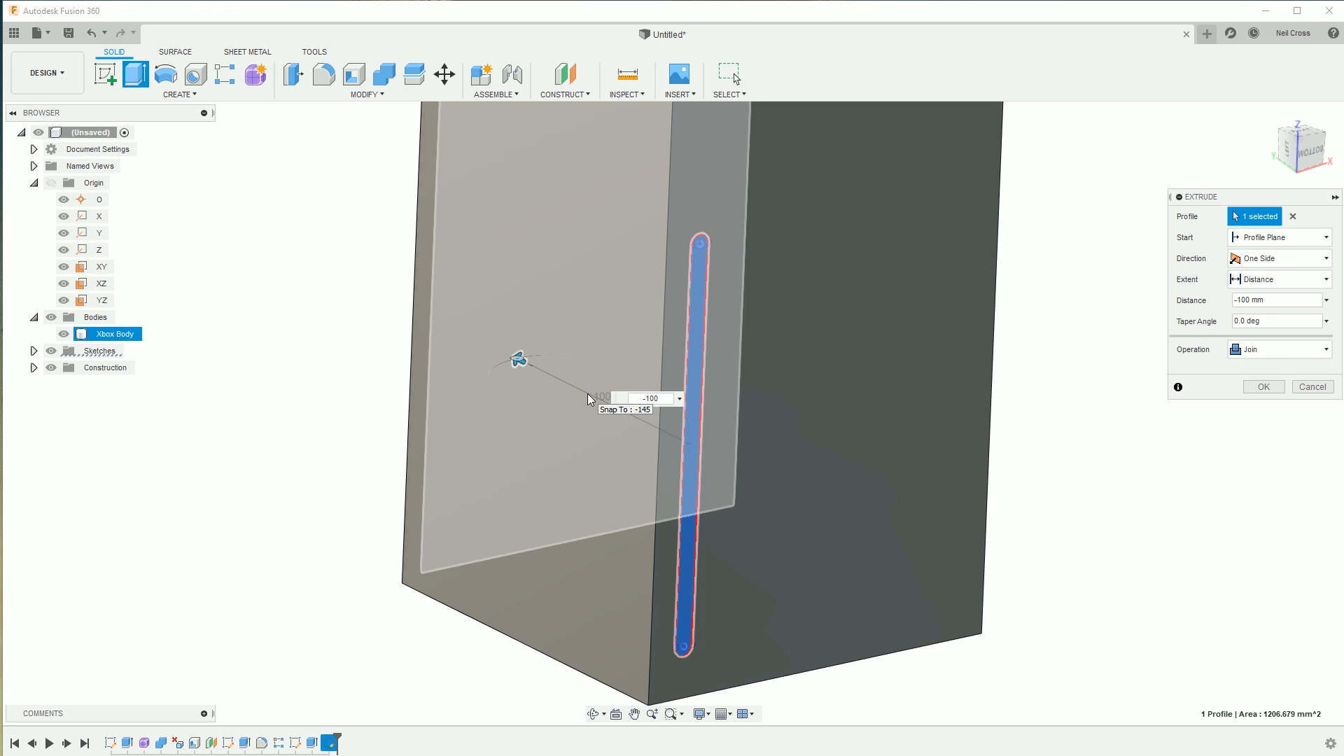
left_click(1257, 360)
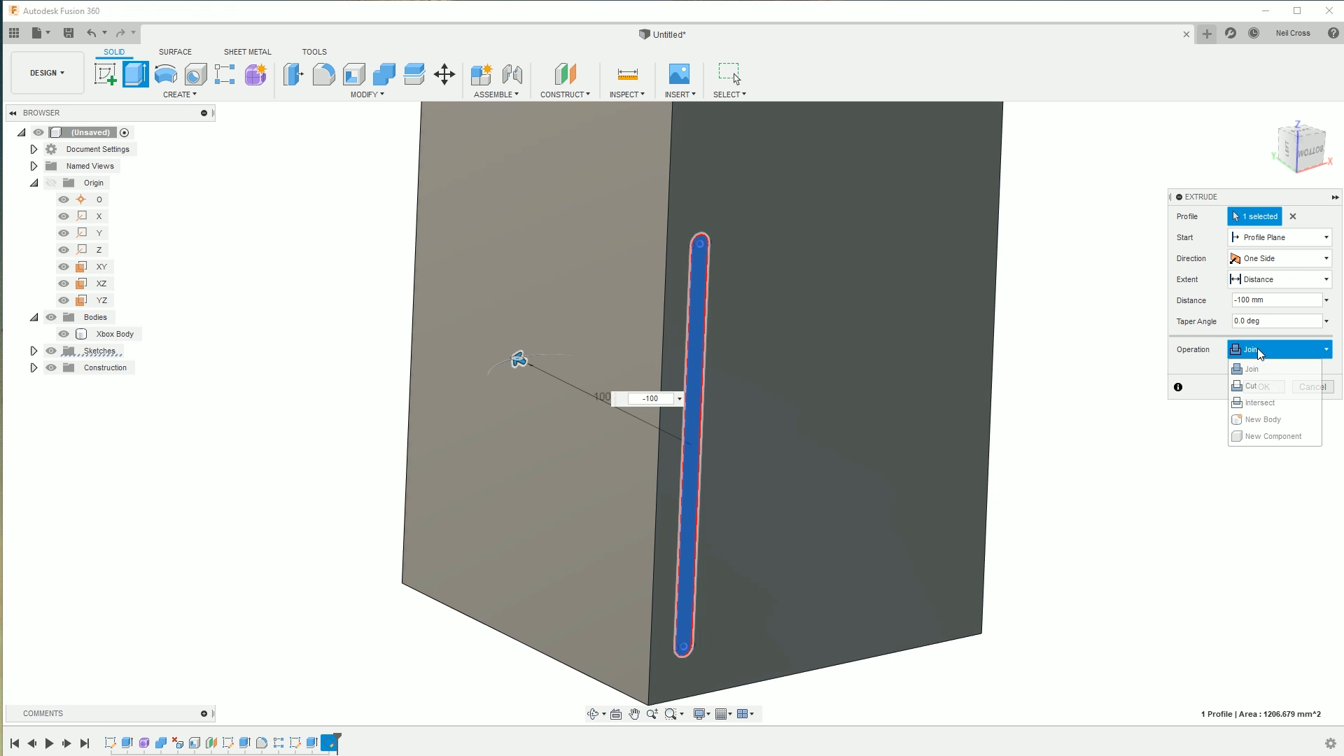
left_click(1261, 419)
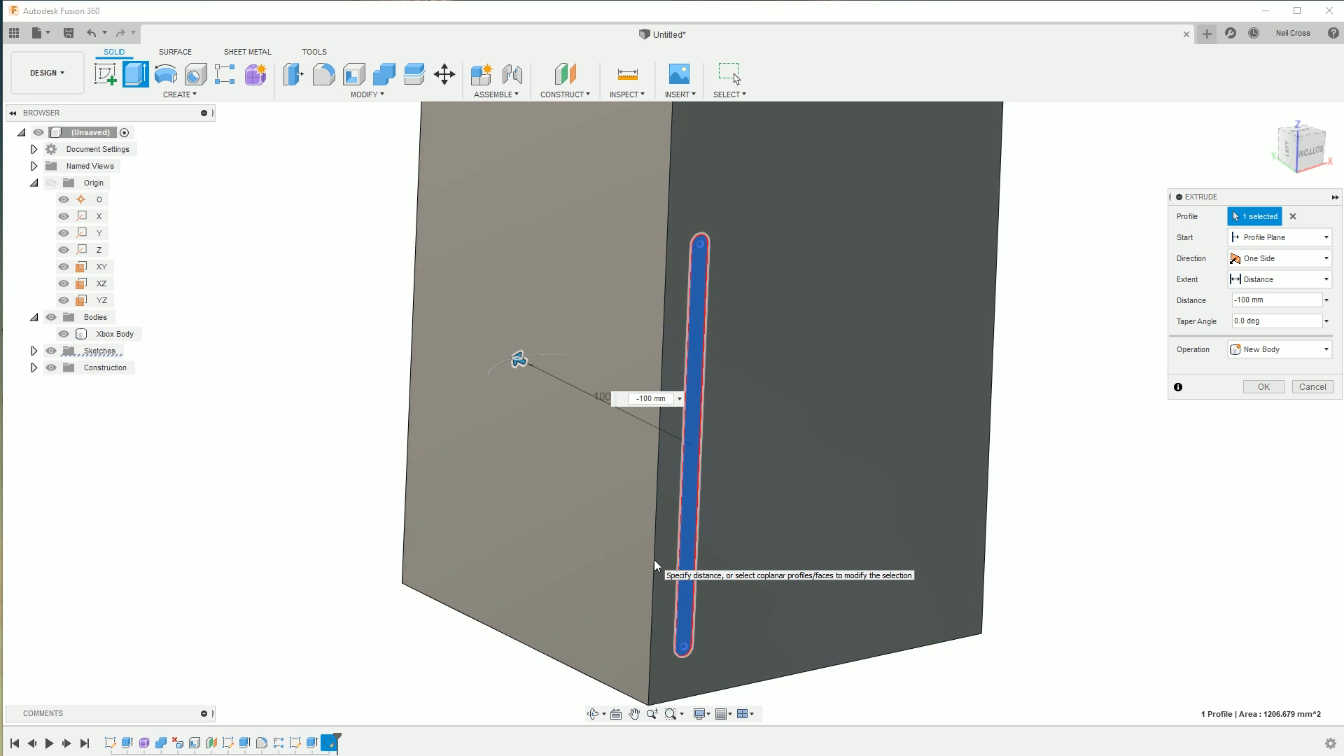
left_click(1264, 386)
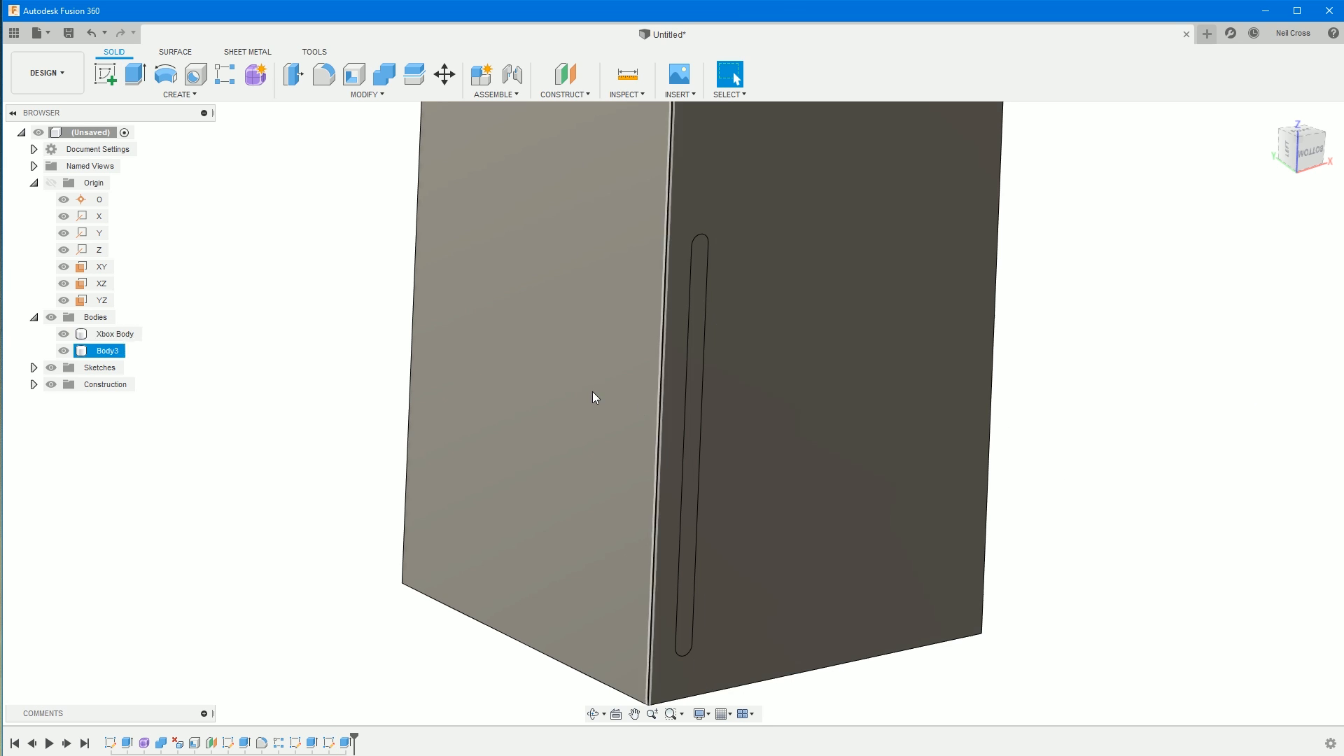
- Hide the Xbox Body to inspect the newly extruded slot body on its own, and show it again
left_click(64, 334)
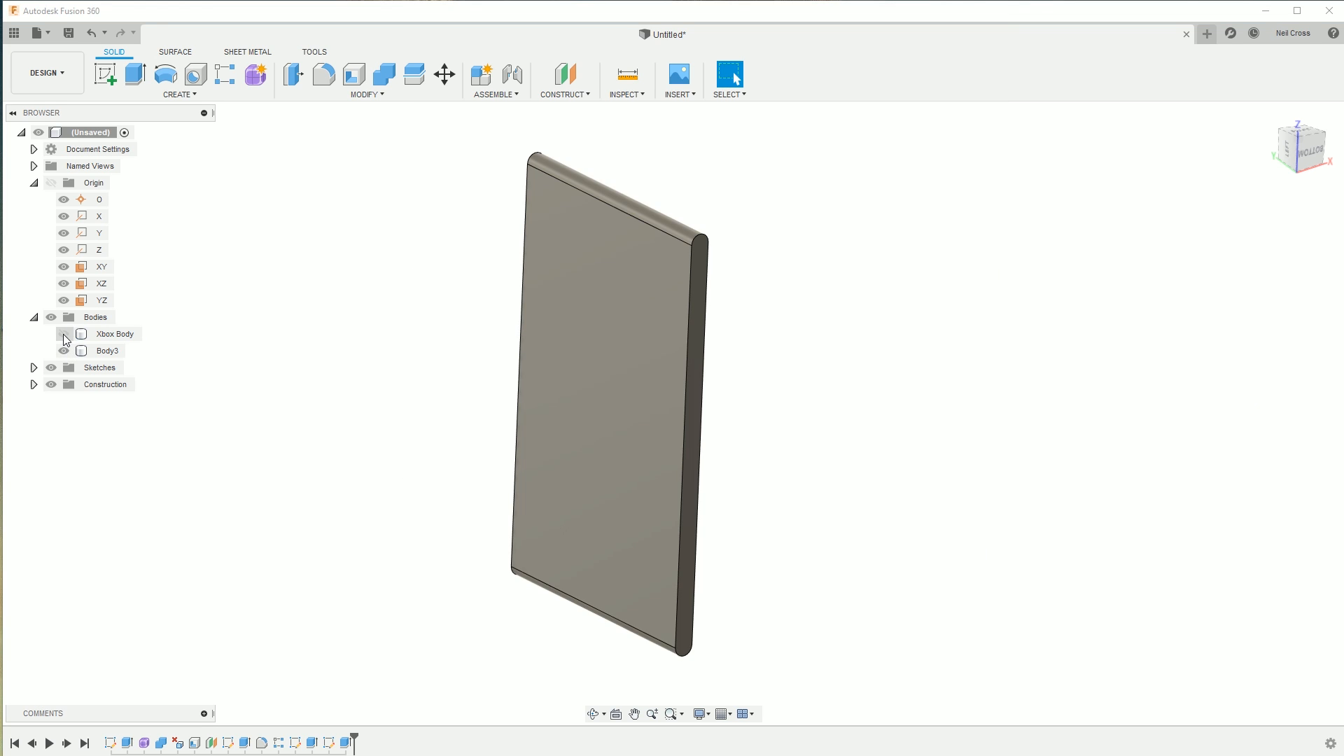
left_click(64, 334)
left_click(64, 334)
left_click(64, 335)
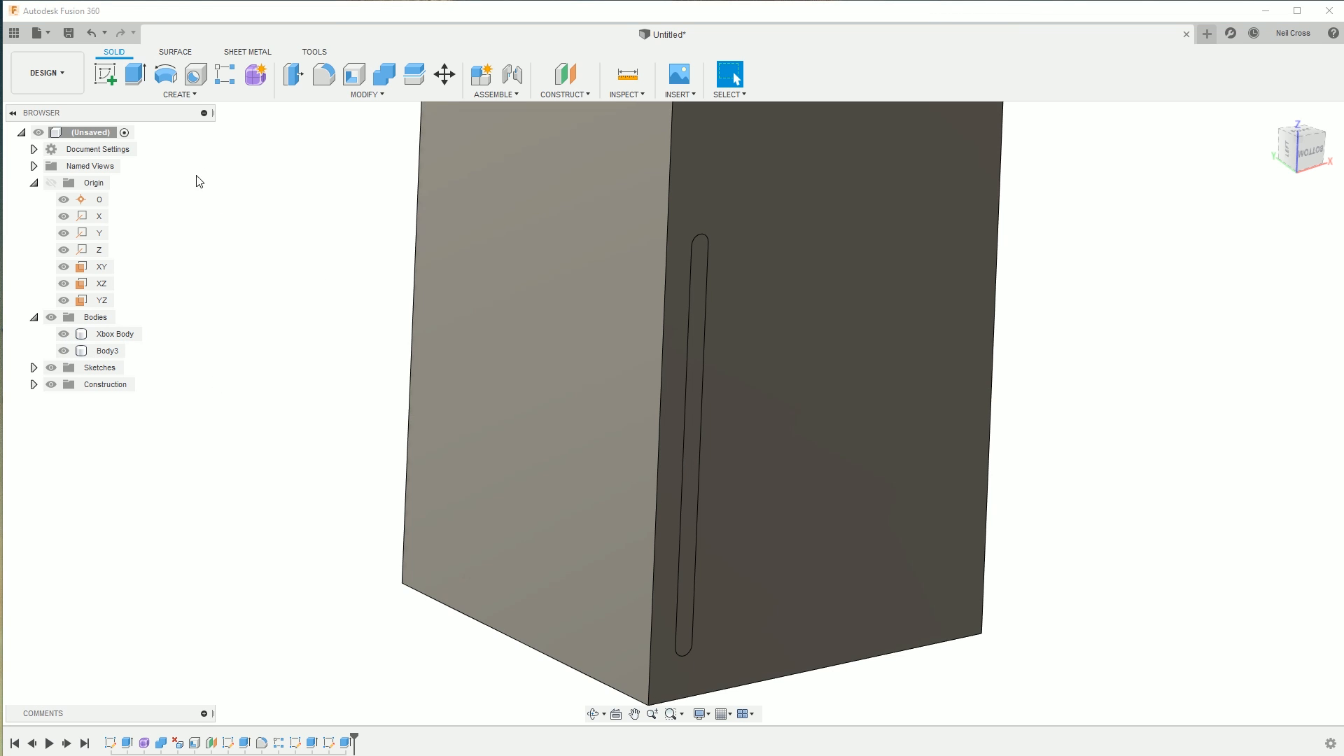
- Shell the new slot body inward with its front face open
left_click(350, 100)
left_click(313, 157)
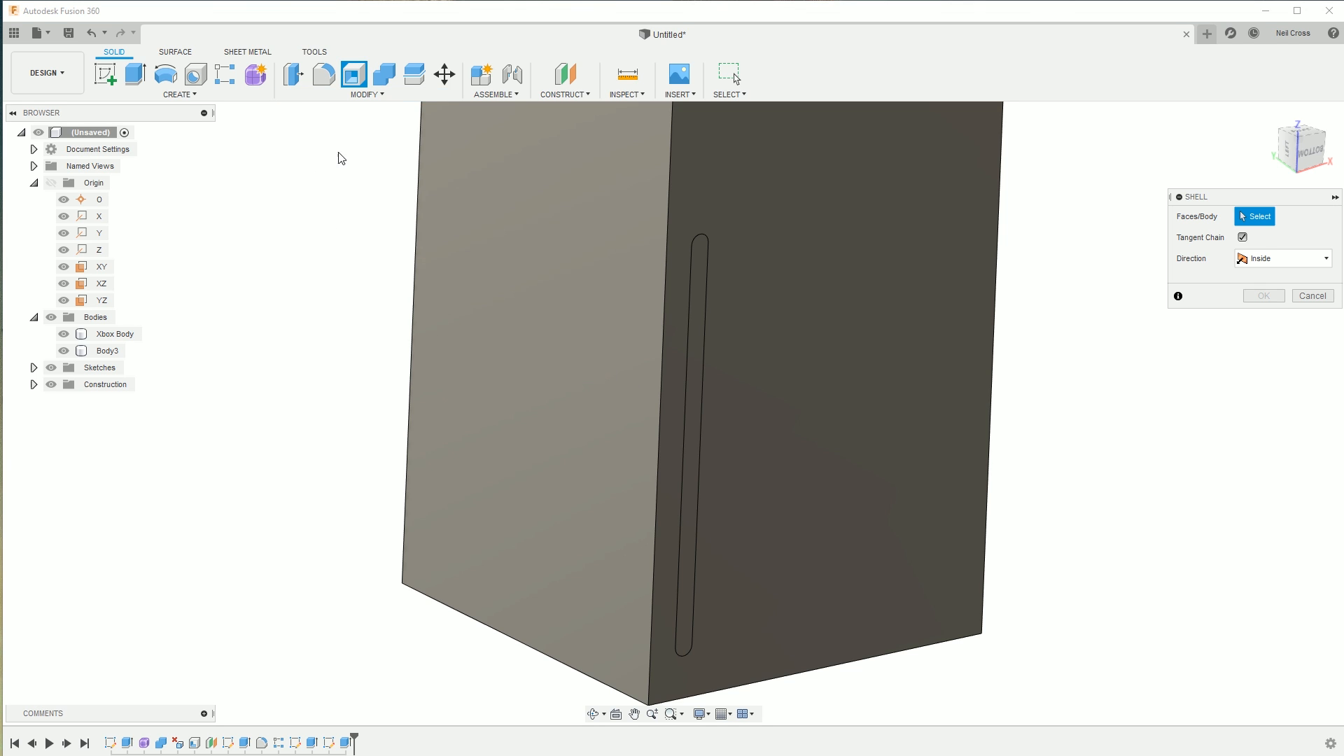
left_click(696, 273)
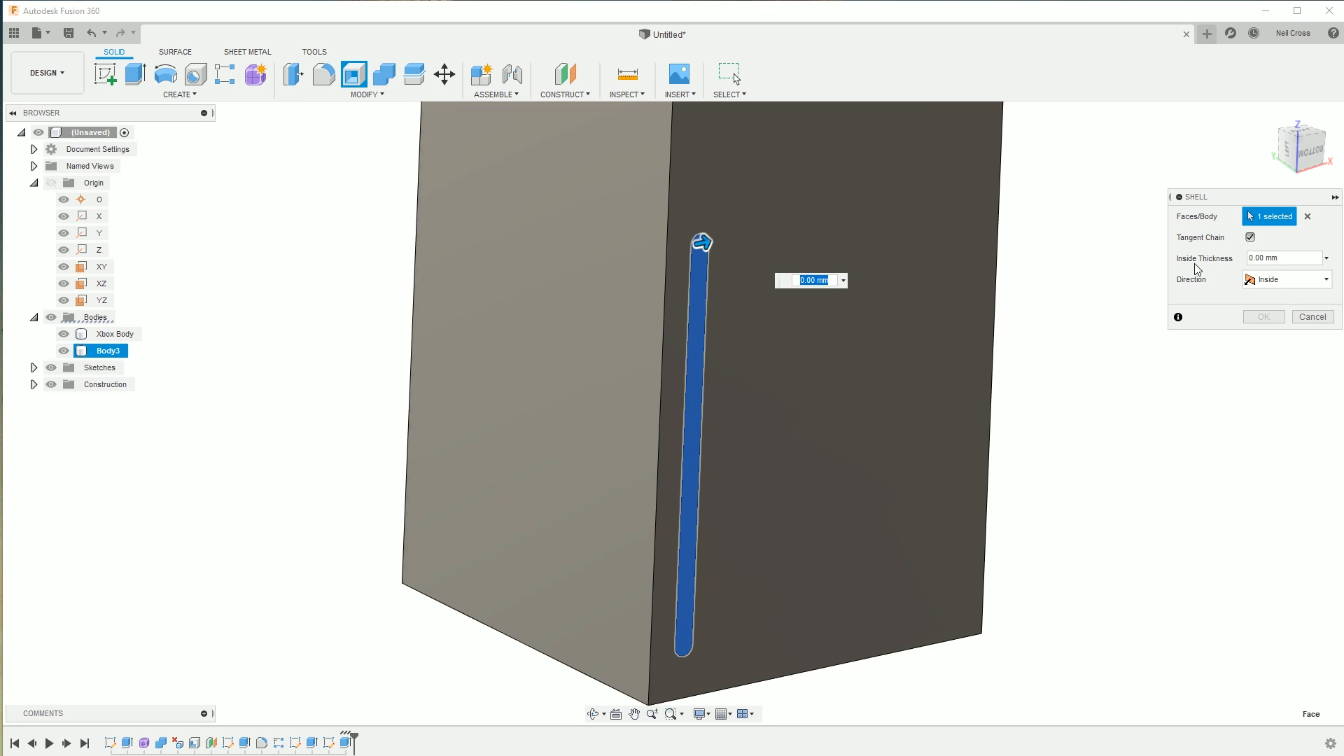
double_click(1265, 257)
left_click(1264, 316)
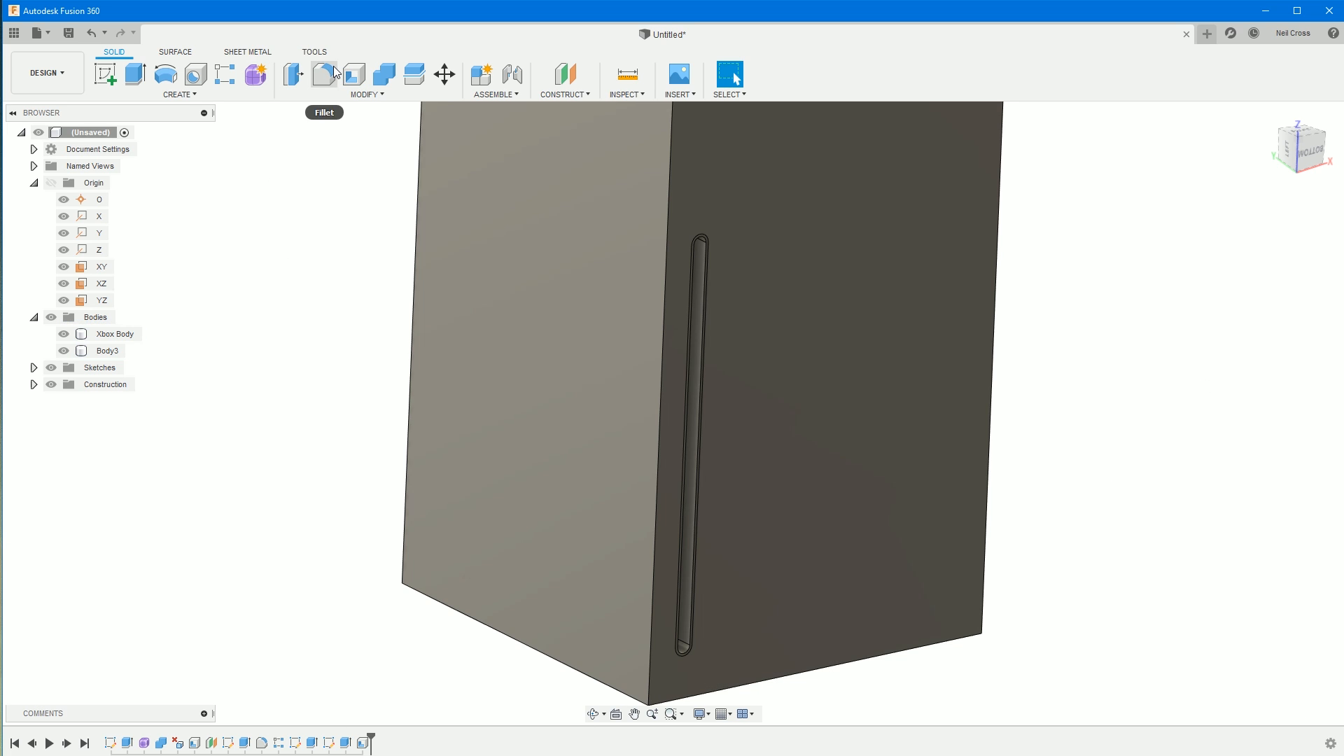
- Combine the hollow slot body with the Xbox Body using the Join operation
left_click(367, 94)
left_click(316, 218)
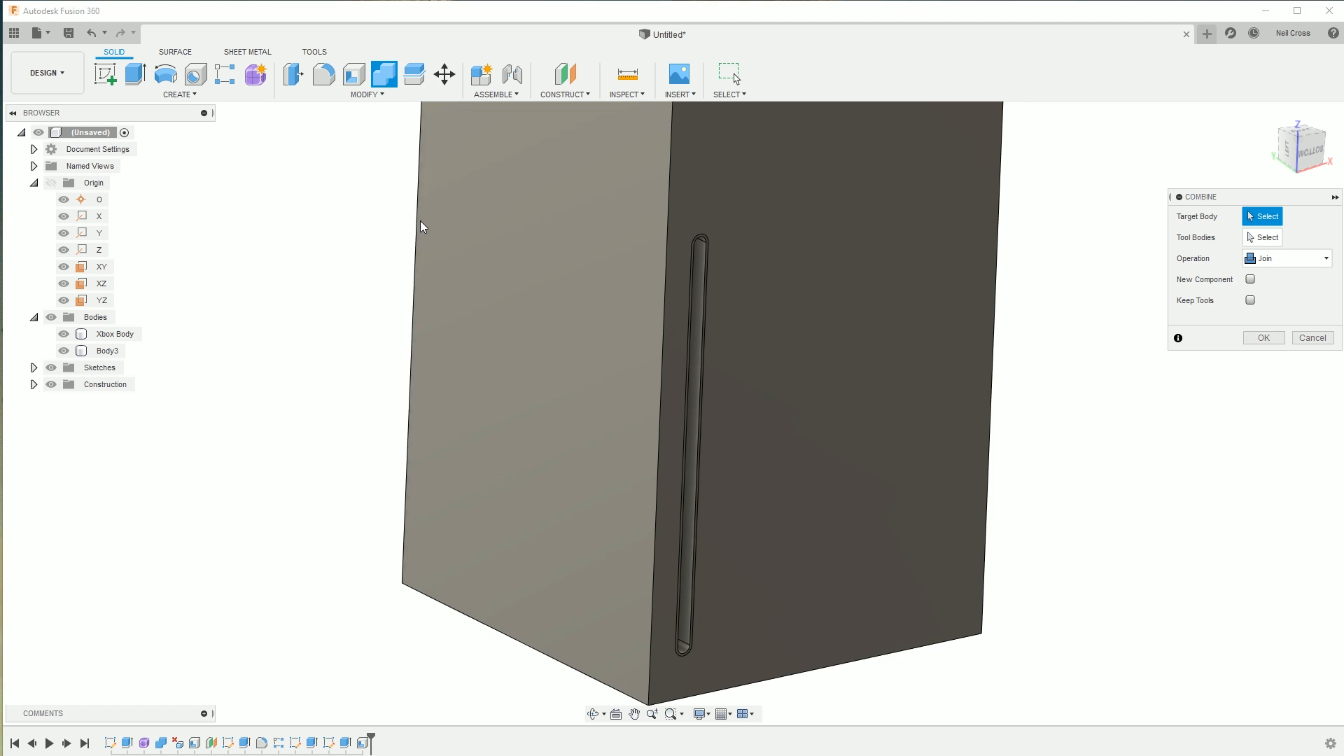
left_click(805, 292)
left_click(703, 276)
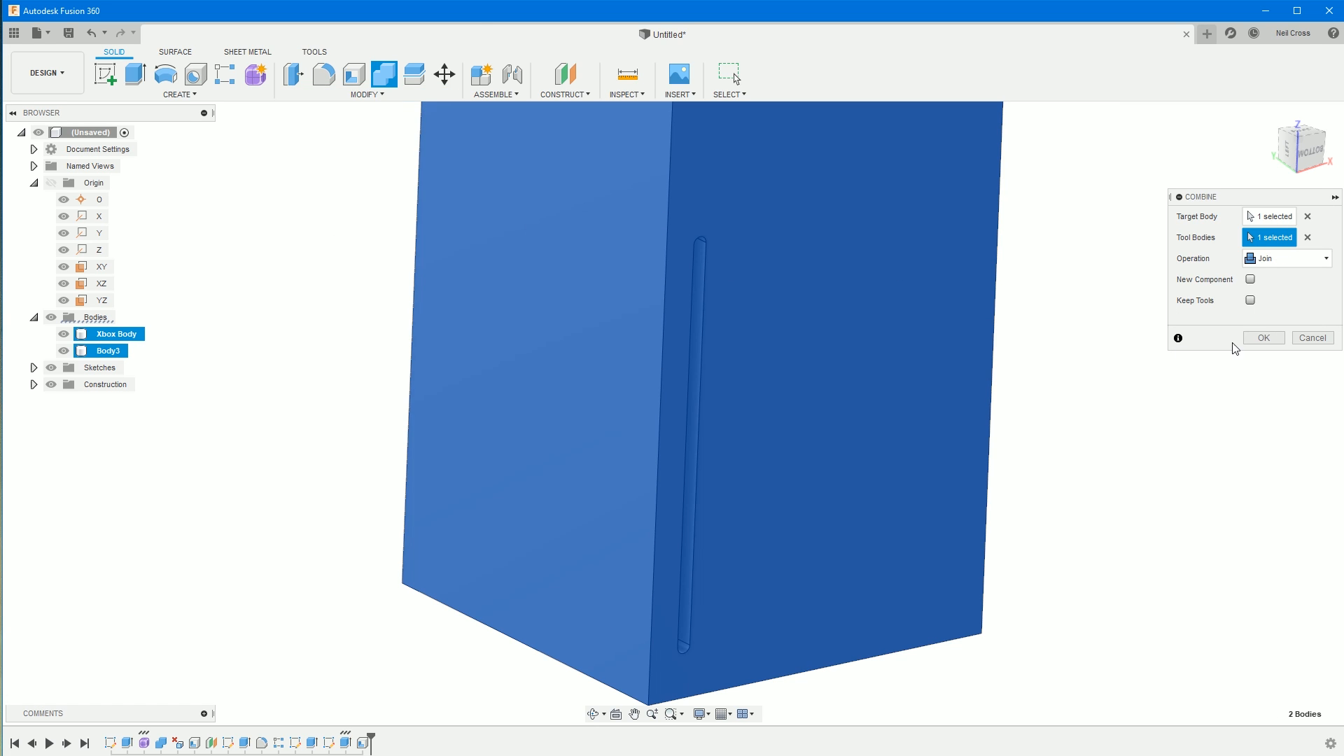
left_click(1260, 338)
mouse_move(749, 411)
middle_mouse_down("shift")
mouse_move(699, 381)
mouse_move(769, 396)
mouse_move(741, 381)
mouse_move(756, 404)
mouse_move(783, 390)
mouse_move(702, 378)
mouse_move(768, 366)
mouse_move(786, 396)
mouse_move(765, 417)
mouse_move(768, 402)
middle_mouse_up("shift")
key("Escape")
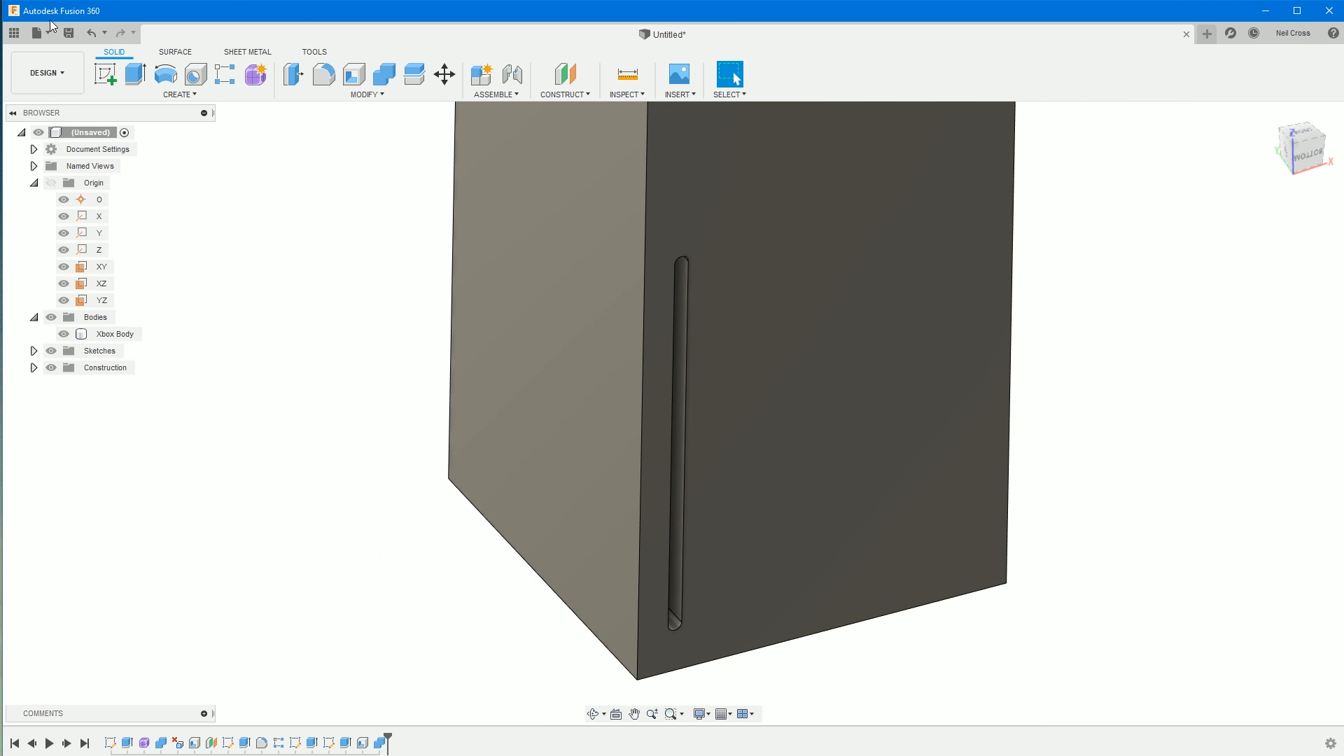
- Start a sketch on the console's front face and project the slot's upper end arc into it
left_click(96, 81)
left_click(753, 190)
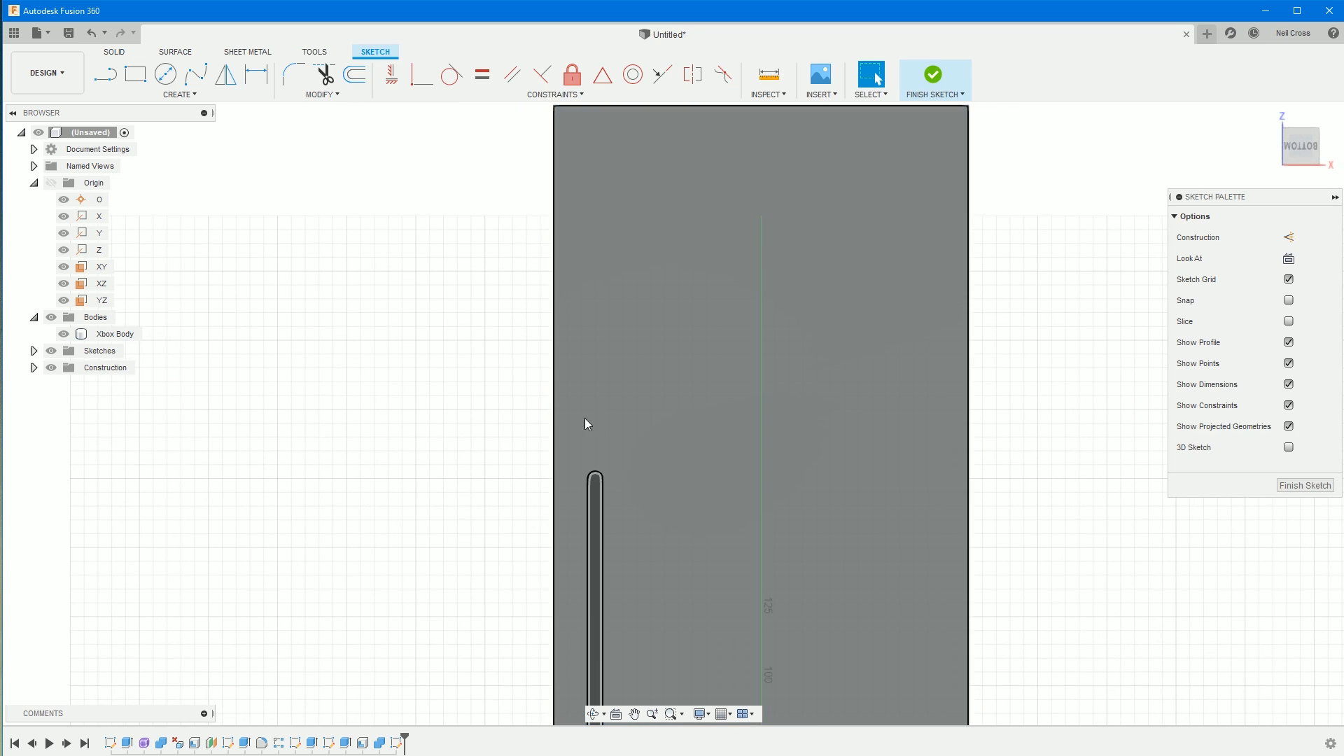
scroll(583, 482, "up", 3)
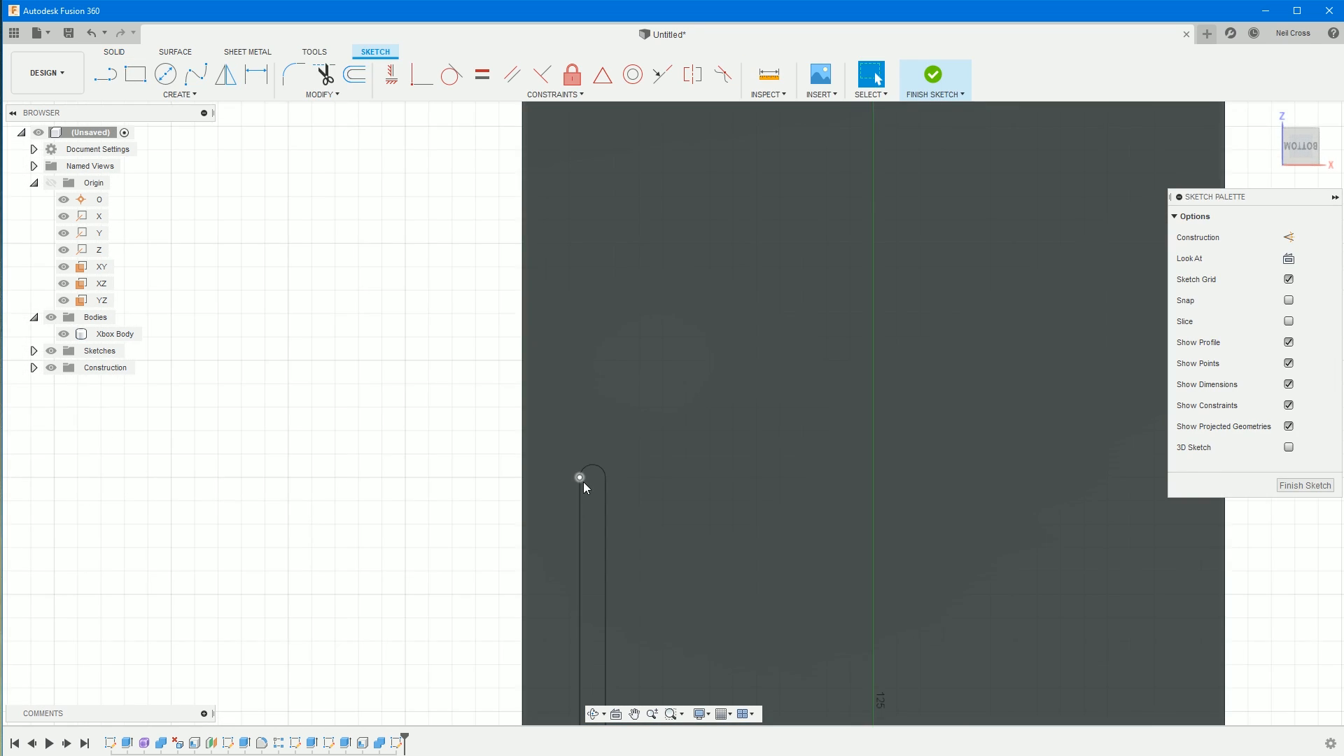
key("p")
left_click(586, 463)
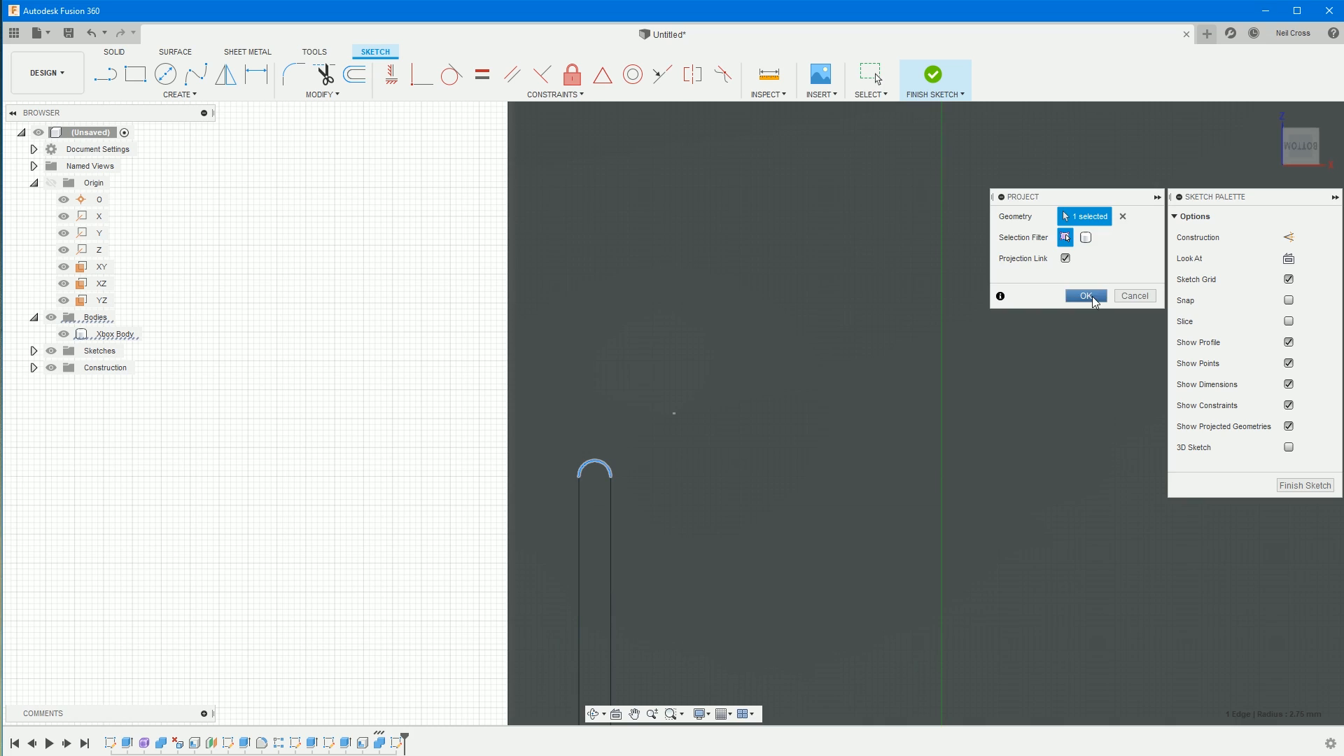
left_click(1086, 296)
- Draw a circle about 8.7 mm in diameter above the slot and align its centre vertically with the arc's centre
key("c")
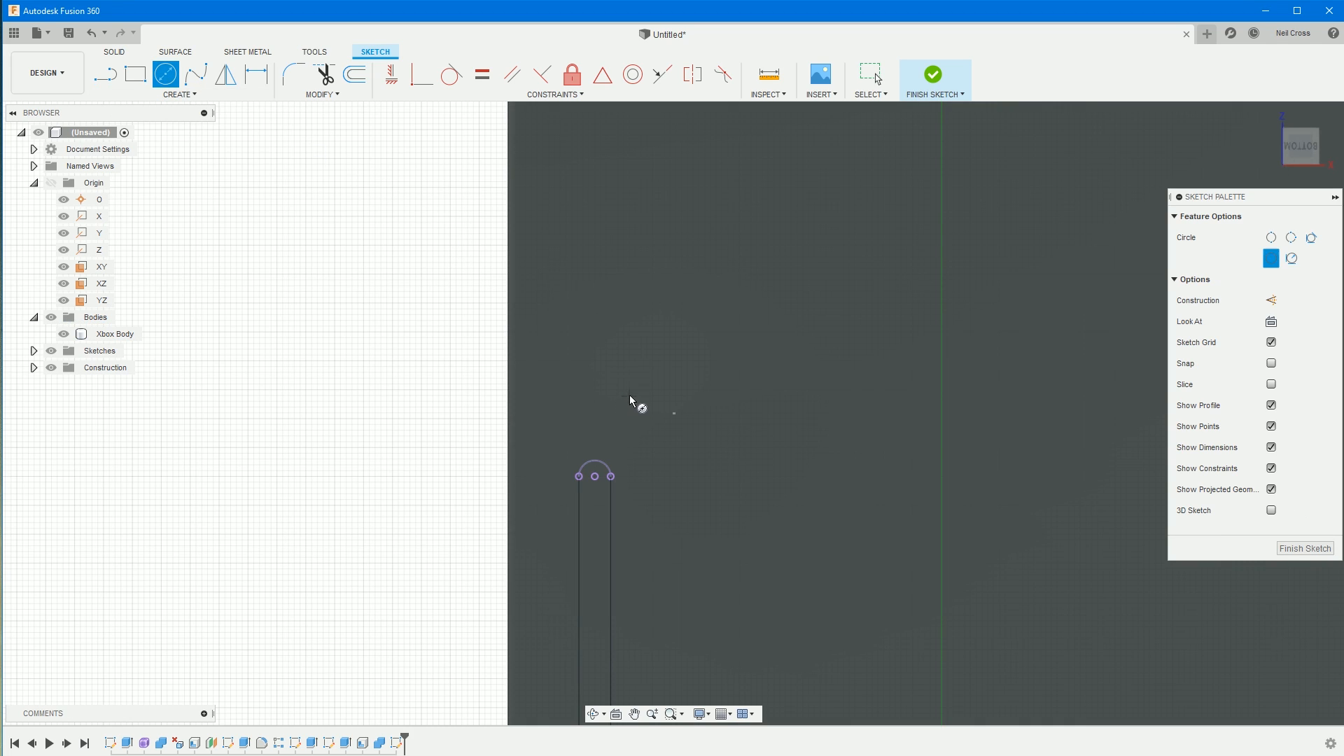
left_click(628, 394)
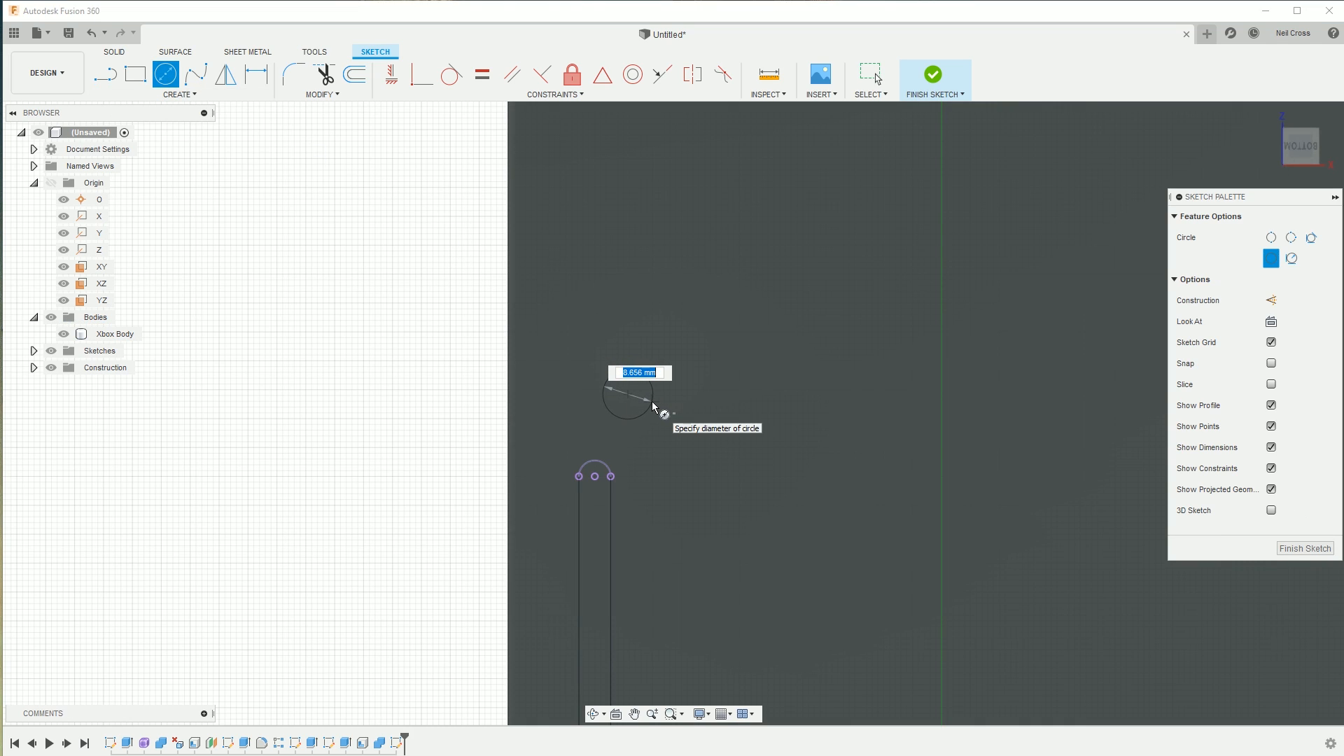
left_click(653, 402)
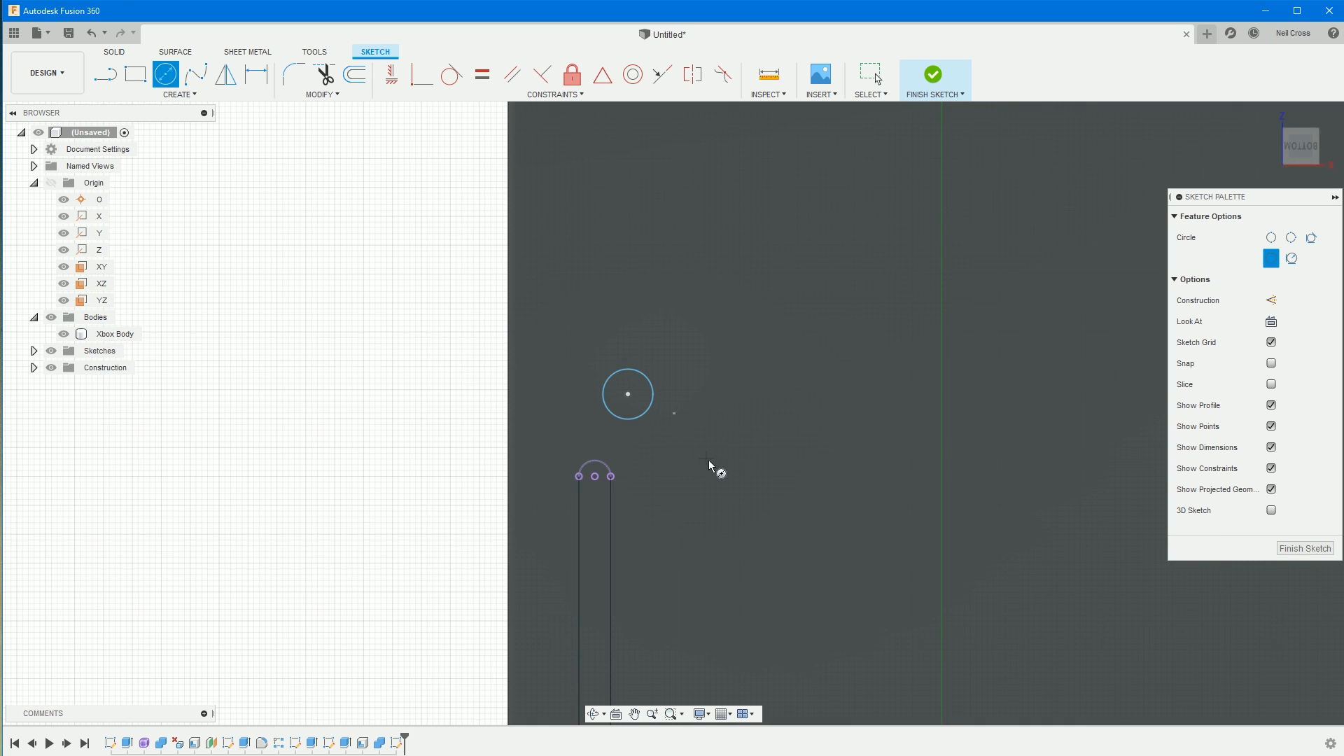
left_click(394, 76)
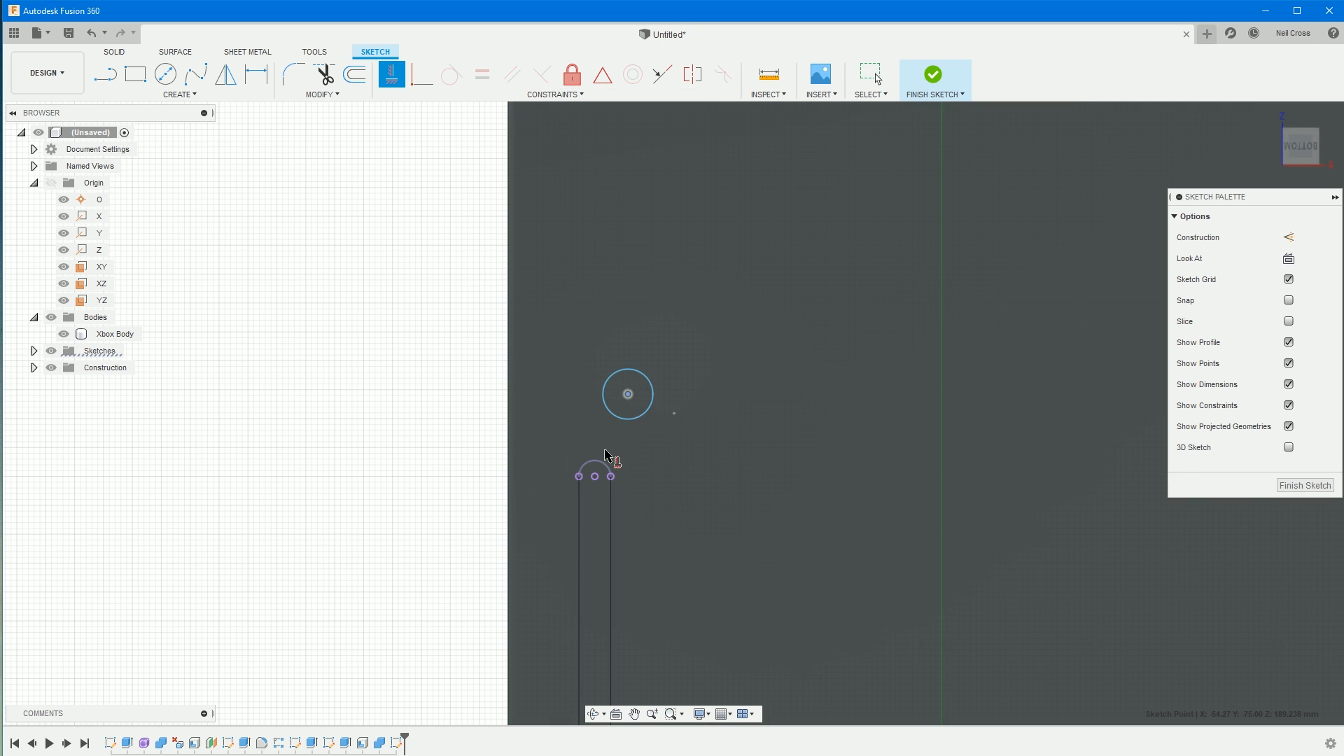
left_click(595, 476)
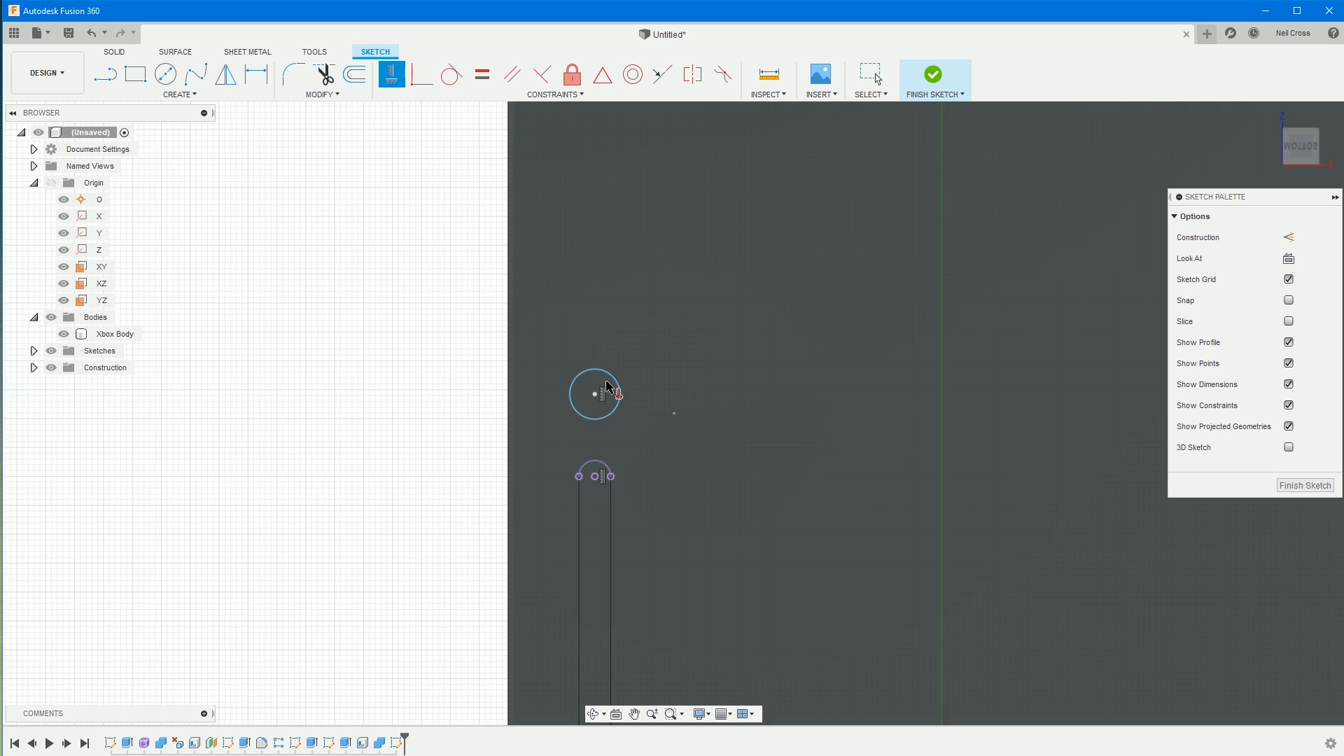
- Dimension the circle above the slot to a diameter of 6.5 mm
key("d")
left_click(613, 376)
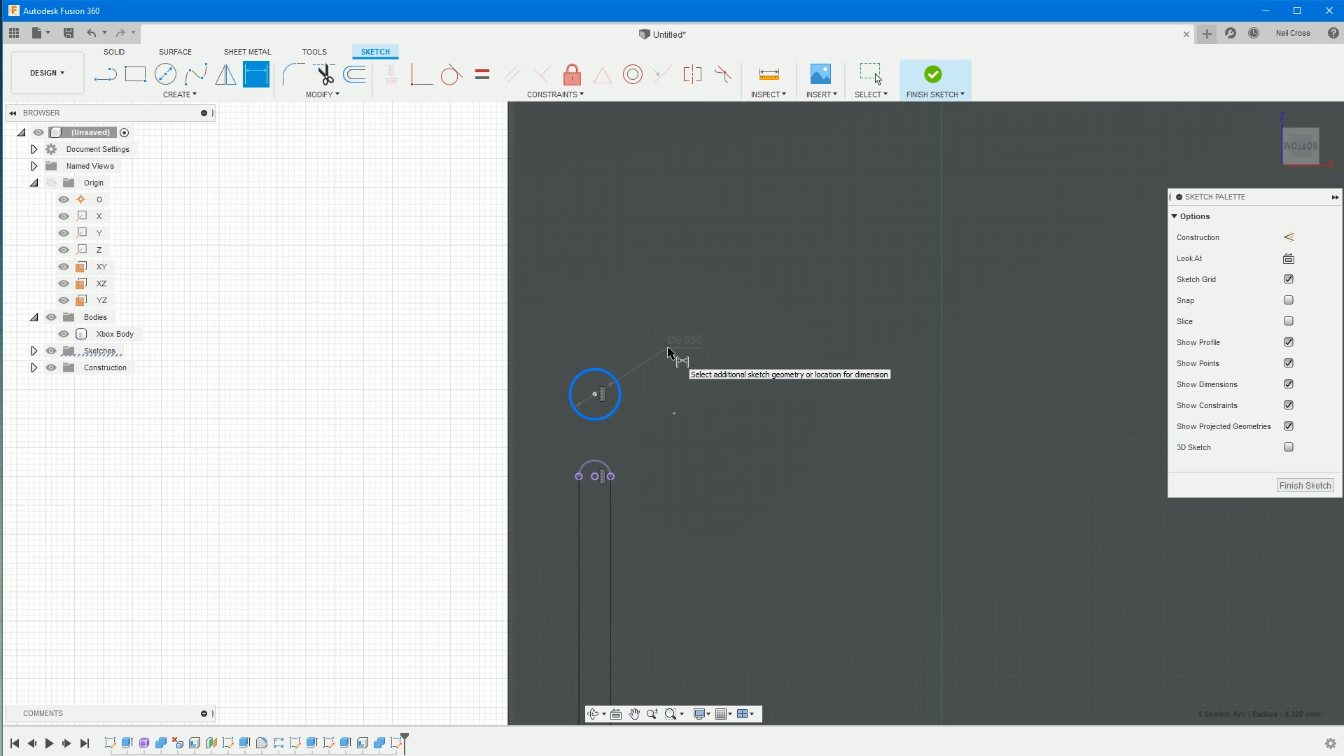
key("3")
left_click(670, 350)
type("6.5")
key("Return")
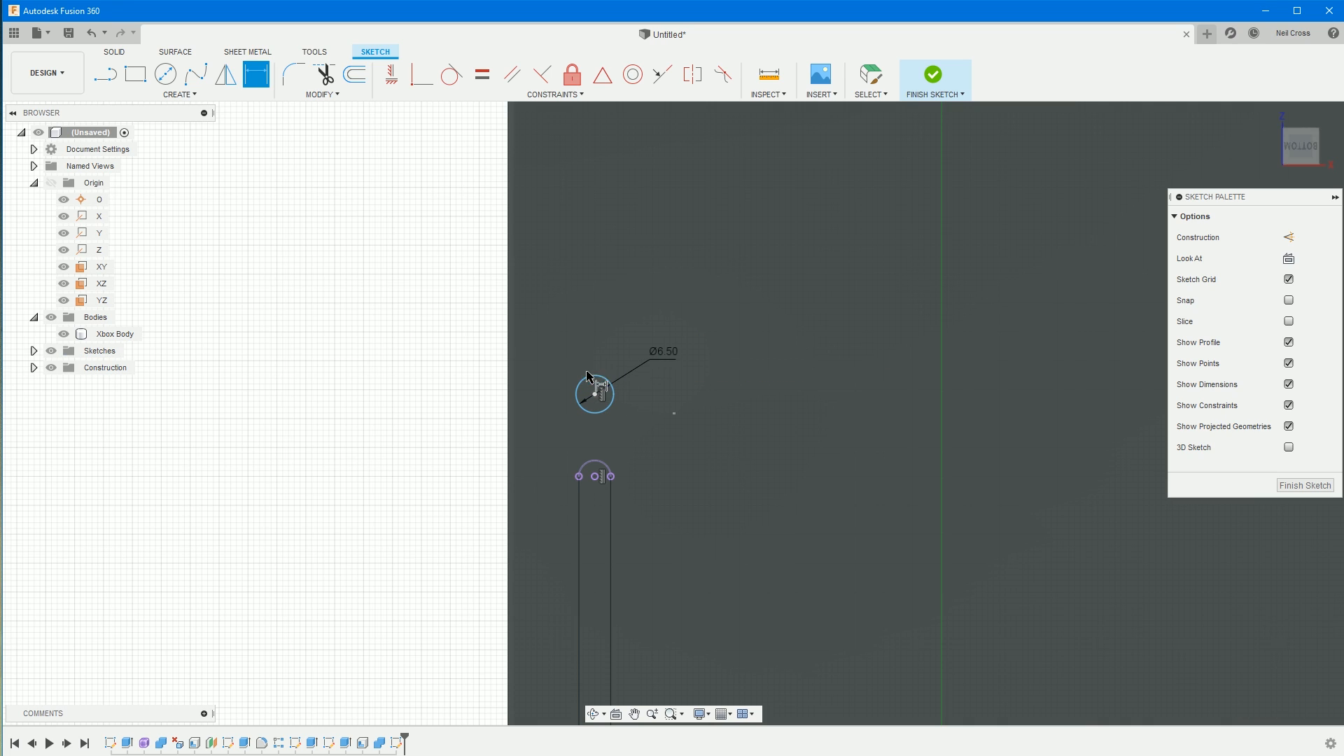
- Dimension the vertical distance between the circle's centre and the projected arc's centre as 7 mm
left_click(595, 394)
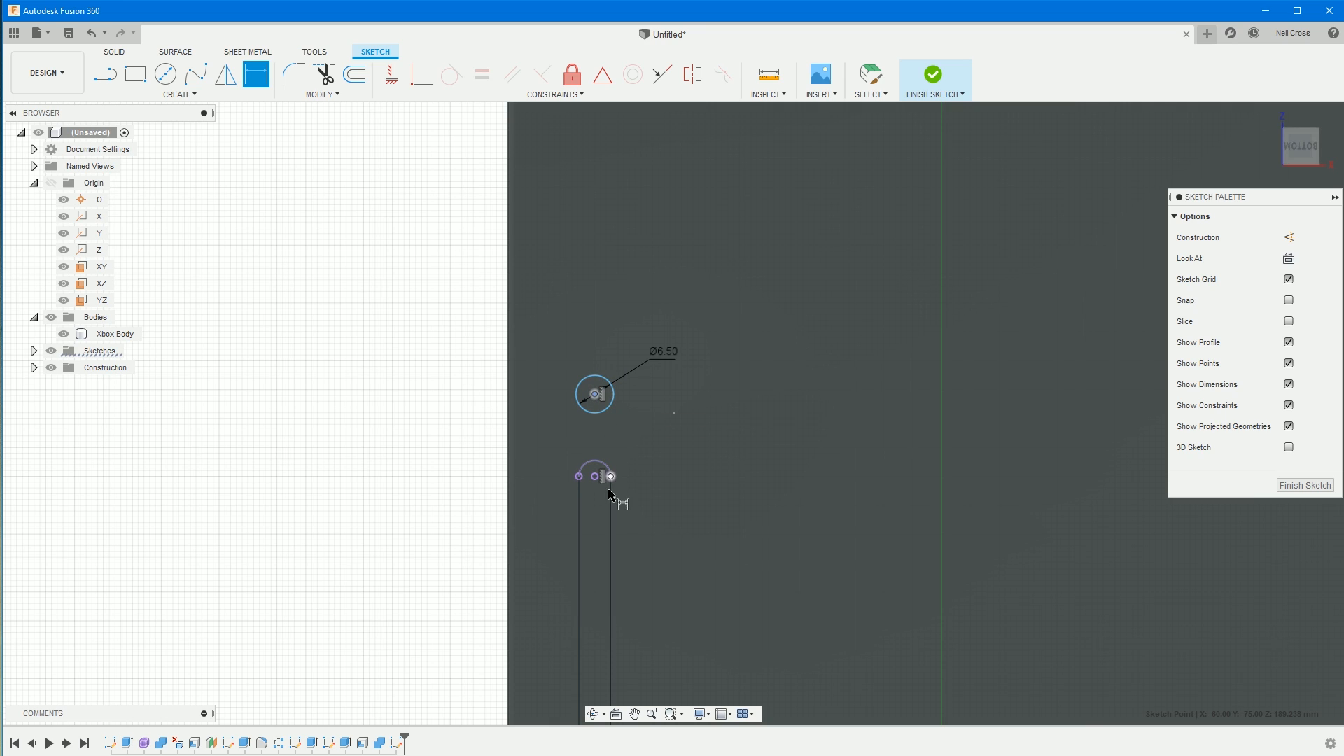
left_click(595, 477)
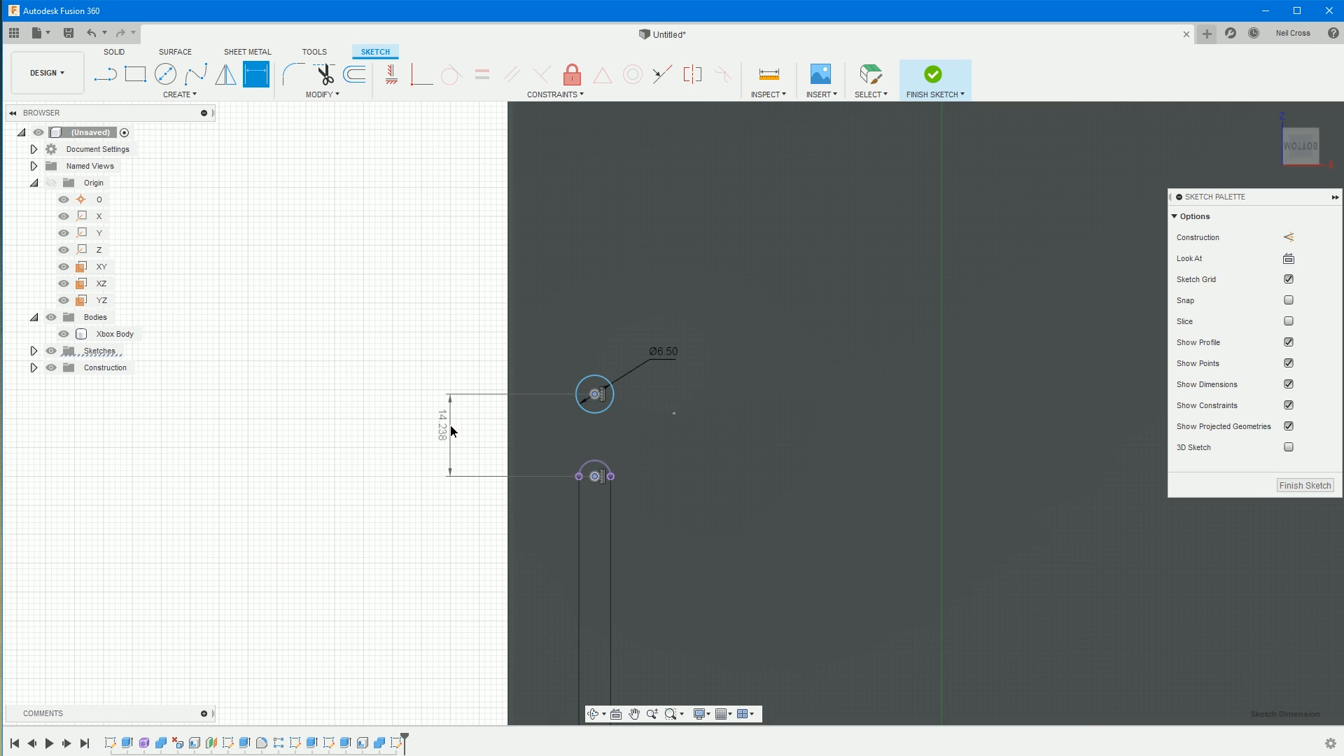
left_click(450, 428)
type("7")
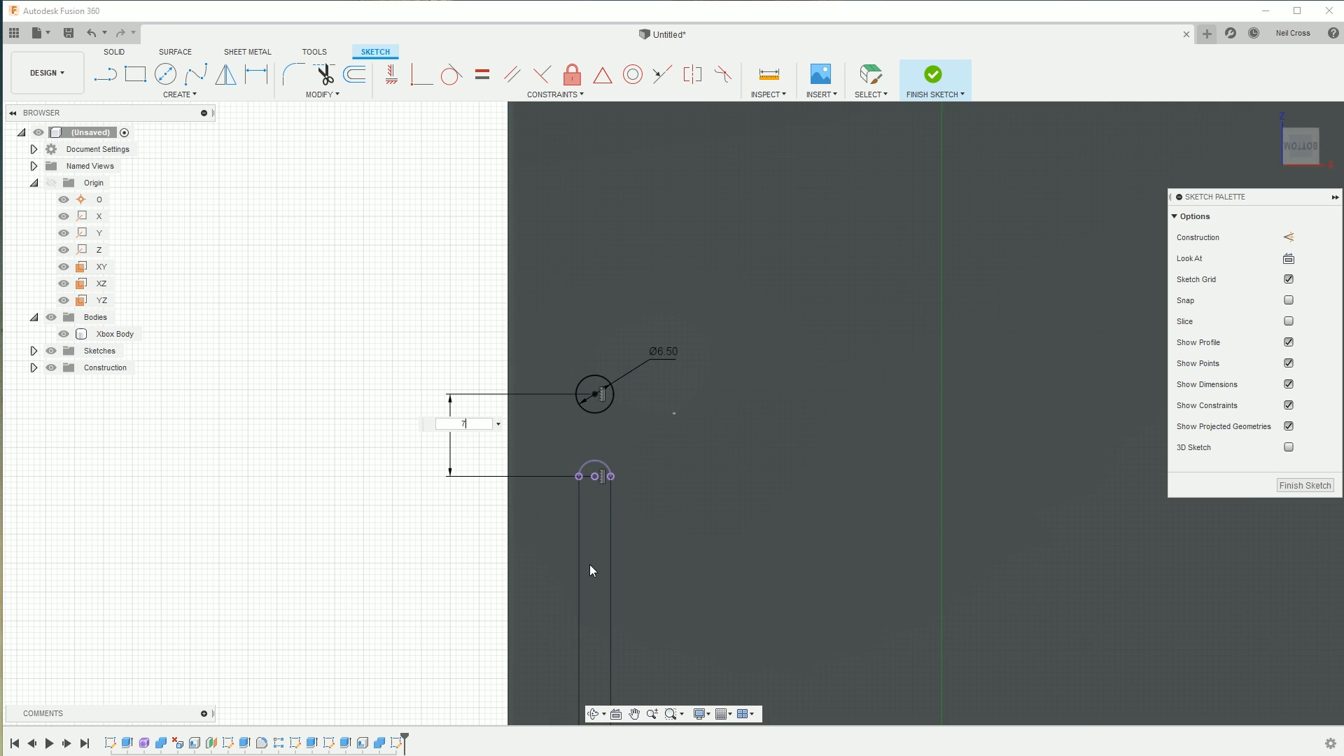
key("Return")
key("Escape")
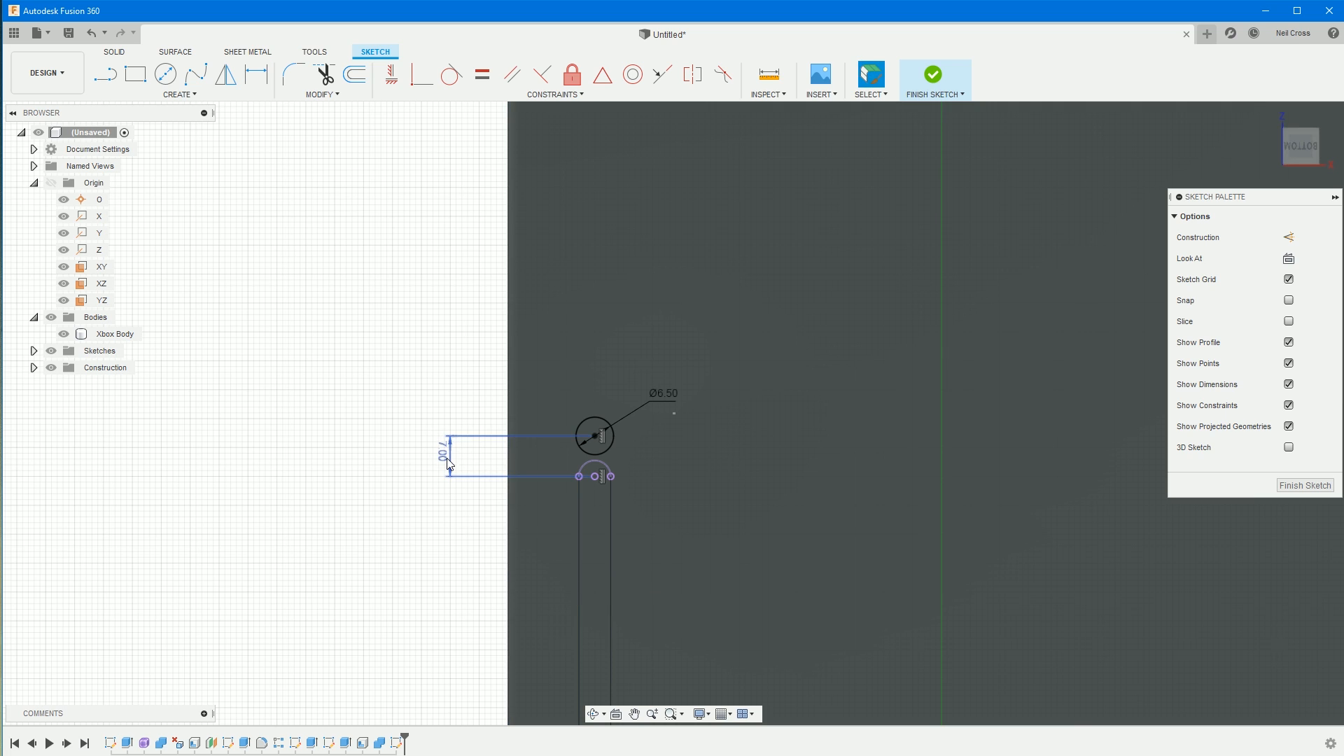
- Set the distance between the circle's centre and the arc's centre to 10 mm and finish the sketch
double_click(442, 451)
type("10")
key("Return")
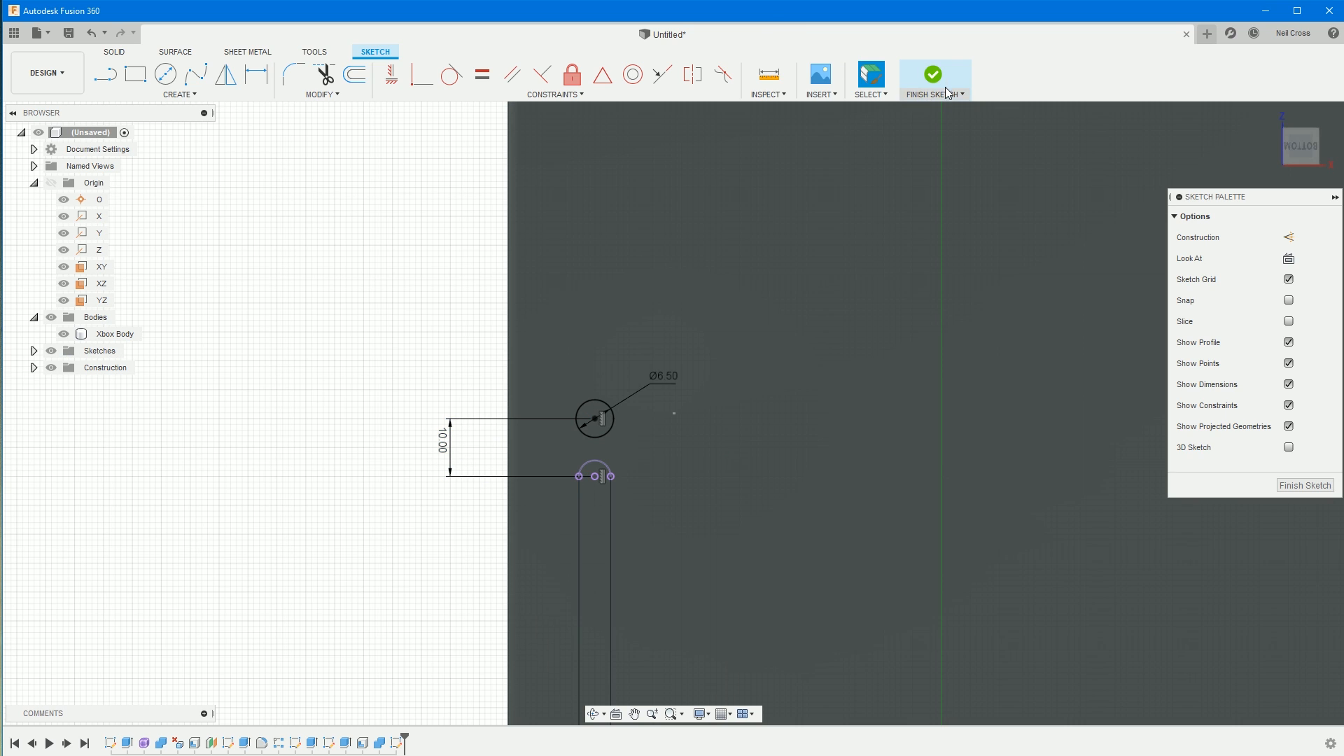
left_click(945, 82)
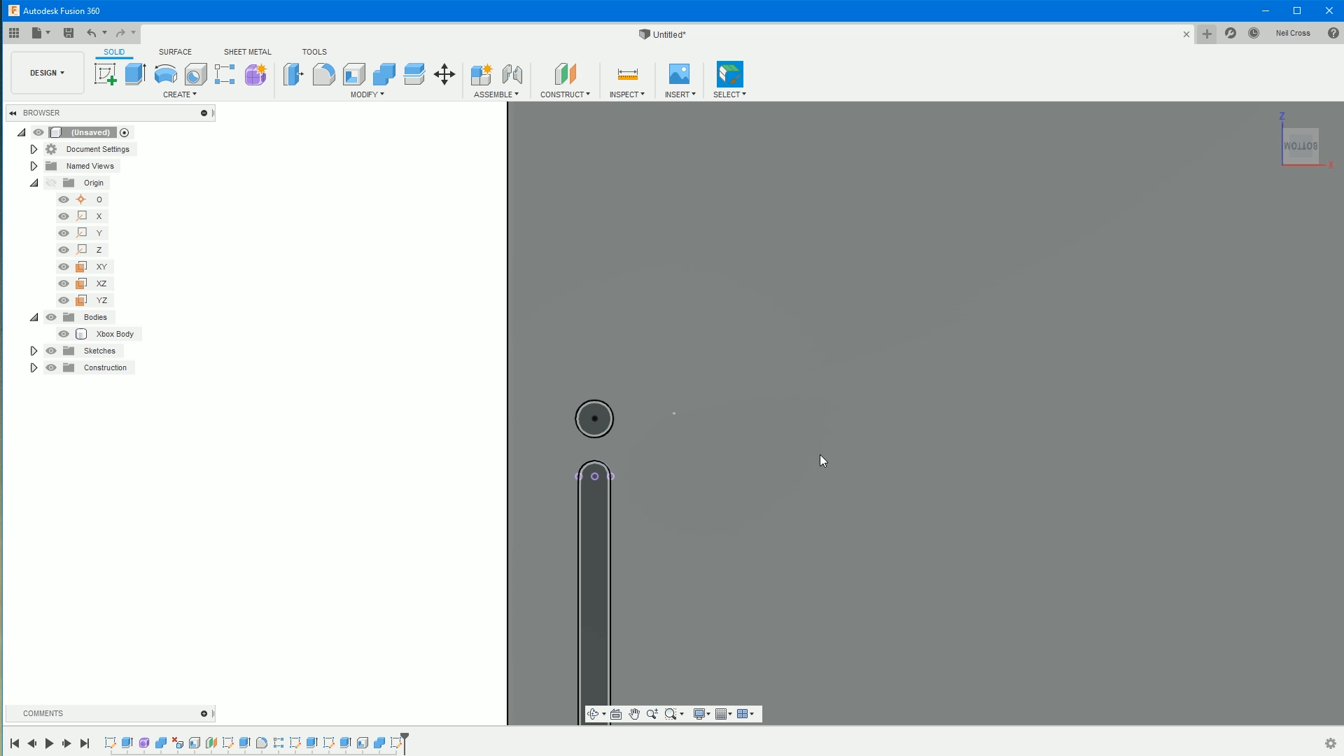
- Extrude the circle above the slot -2 mm into the console body as a cut
mouse_move(746, 424)
middle_mouse_down("shift")
mouse_move(780, 435)
mouse_move(723, 420)
mouse_move(738, 430)
middle_mouse_up("shift")
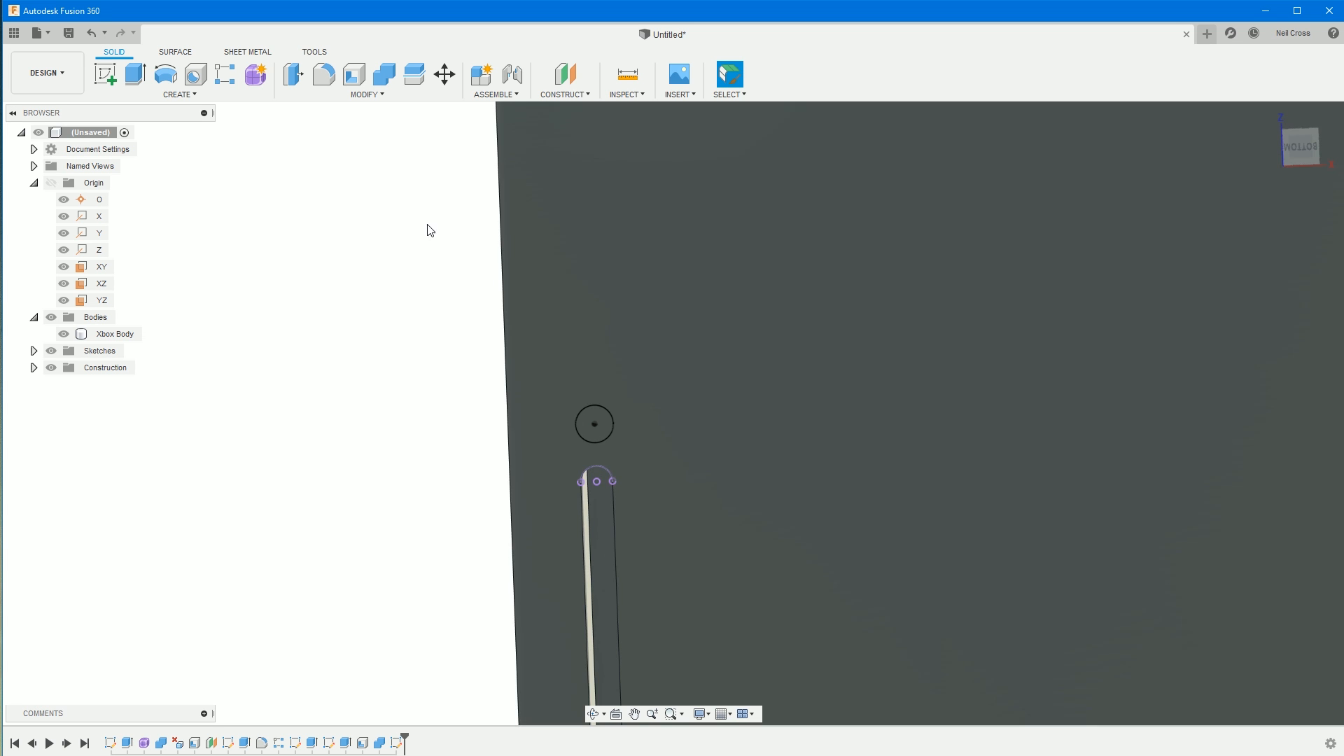
mouse_move(639, 354)
middle_mouse_down("shift")
mouse_move(678, 354)
mouse_move(663, 283)
middle_mouse_up("shift")
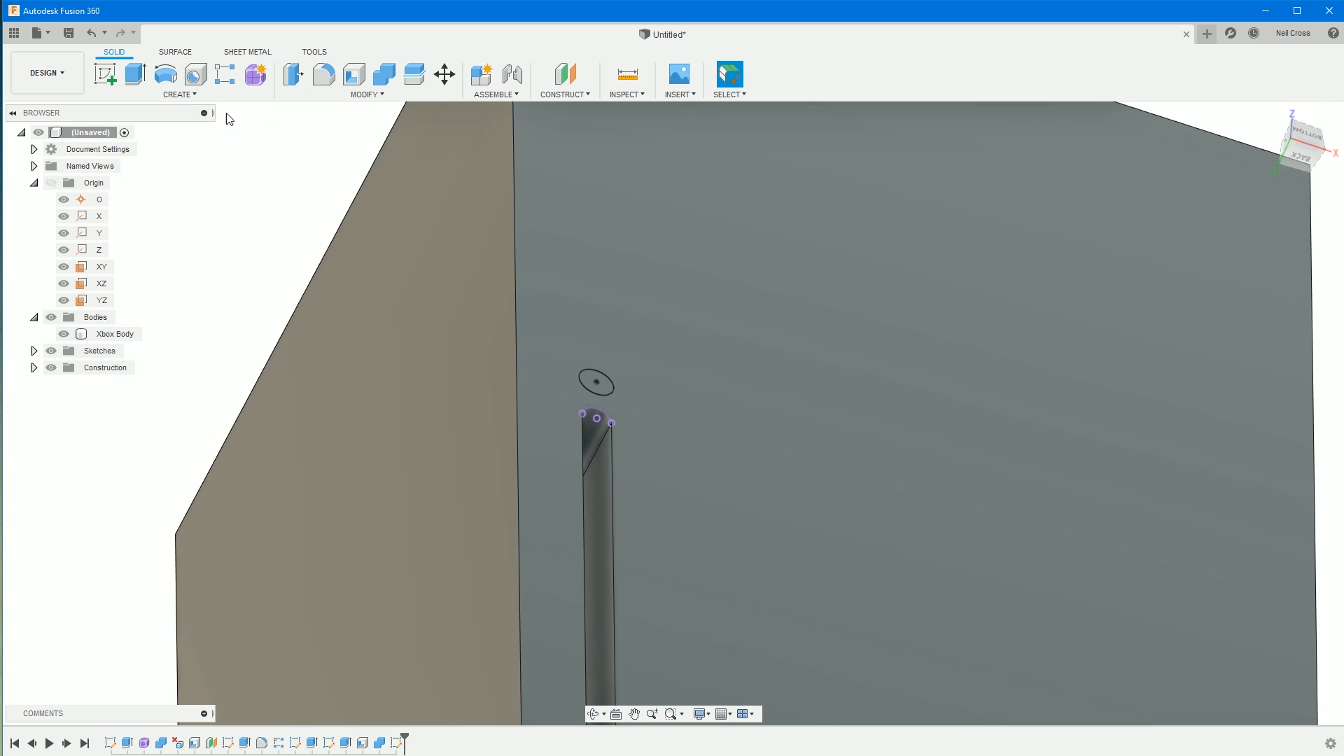
left_click(136, 74)
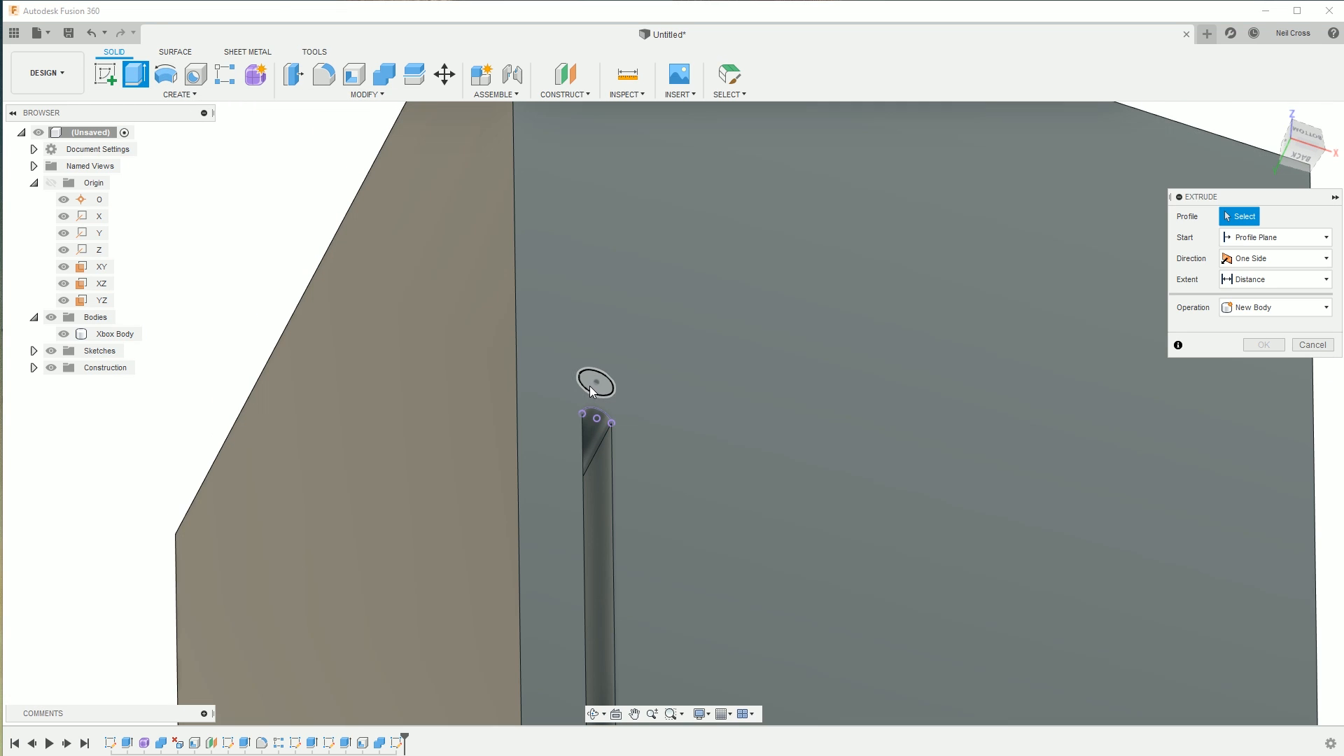
left_click(589, 386)
mouse_move(600, 372)
left_mouse_down()
mouse_move(569, 402)
mouse_move(588, 381)
left_mouse_up()
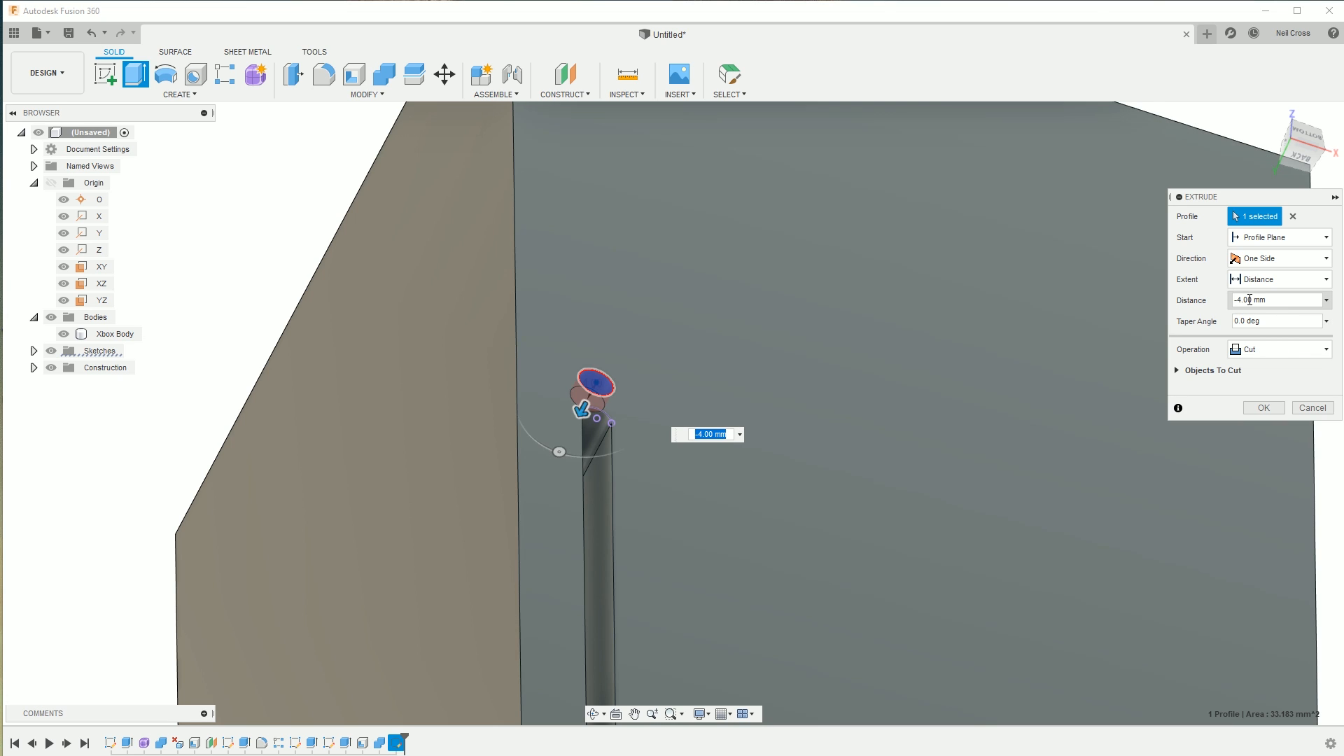
double_click(1246, 299)
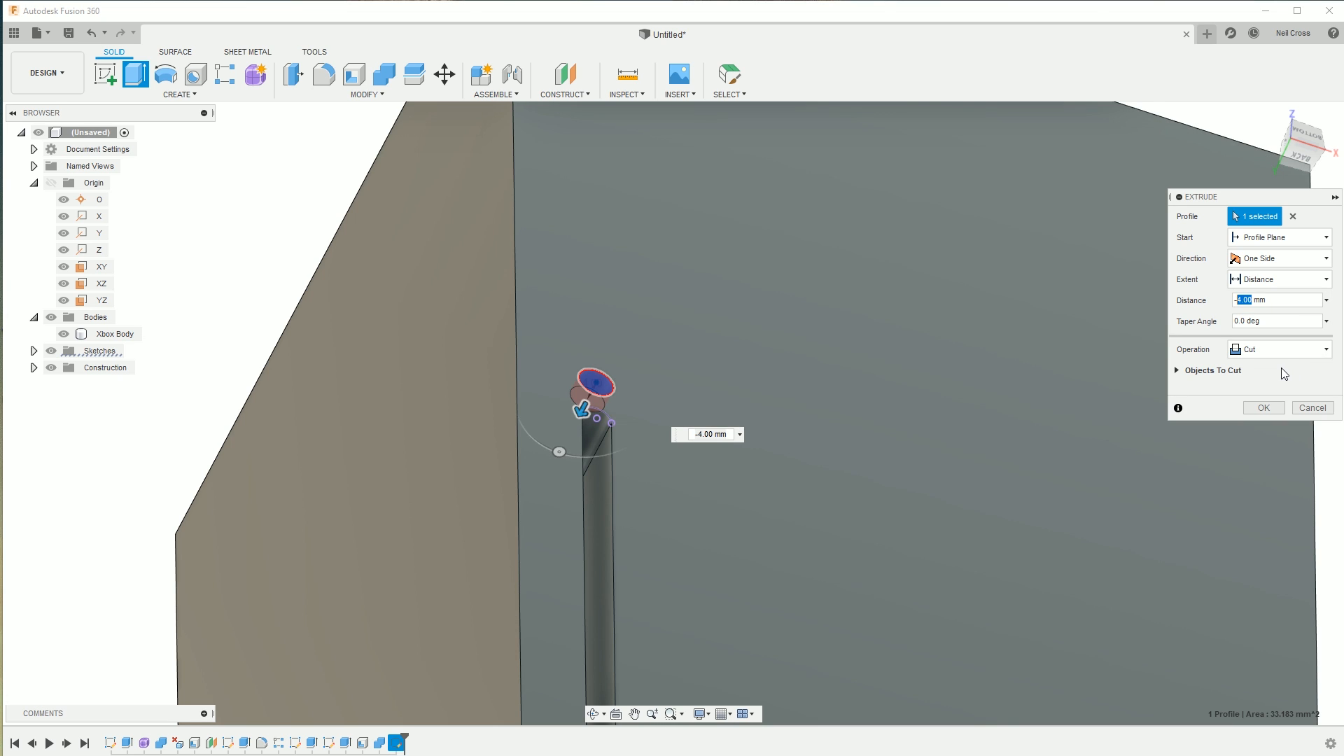
type("2")
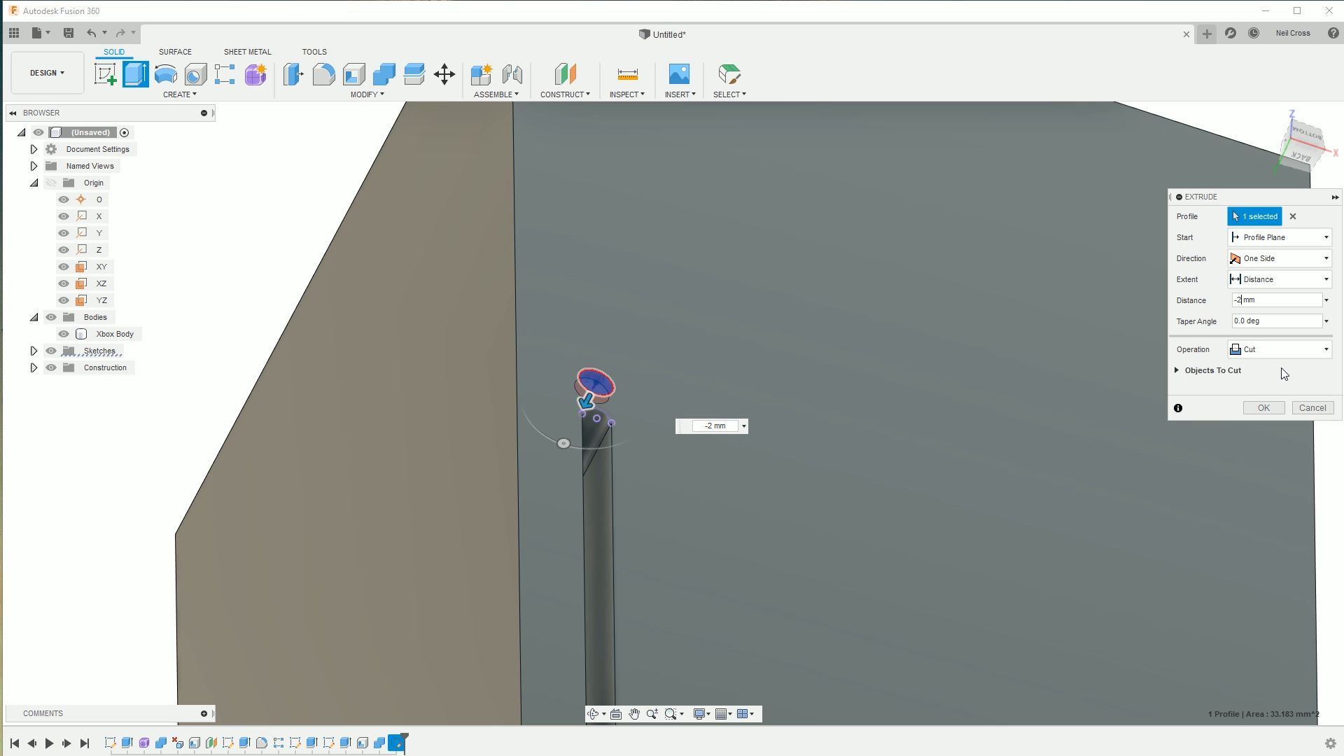
left_click(1267, 408)
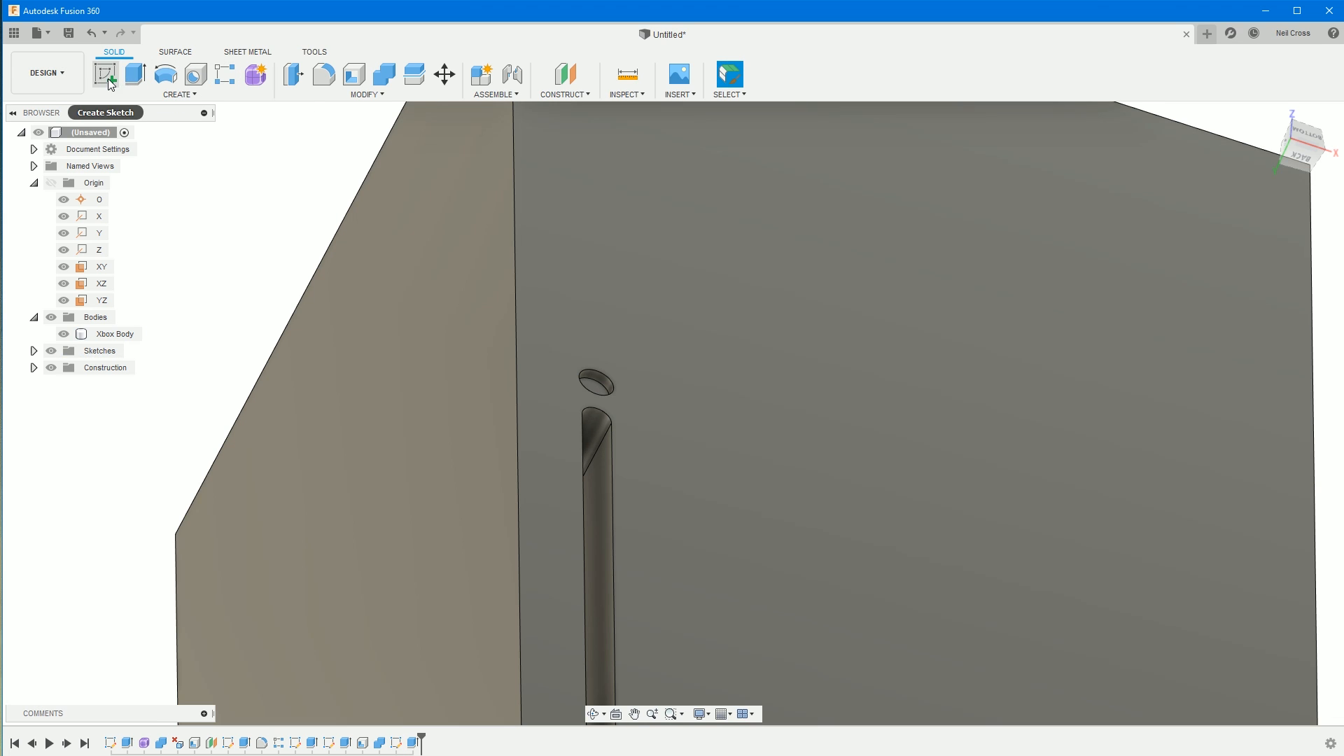
- Start a sketch on the floor of the round recess and project that circular face into it
left_click(105, 75)
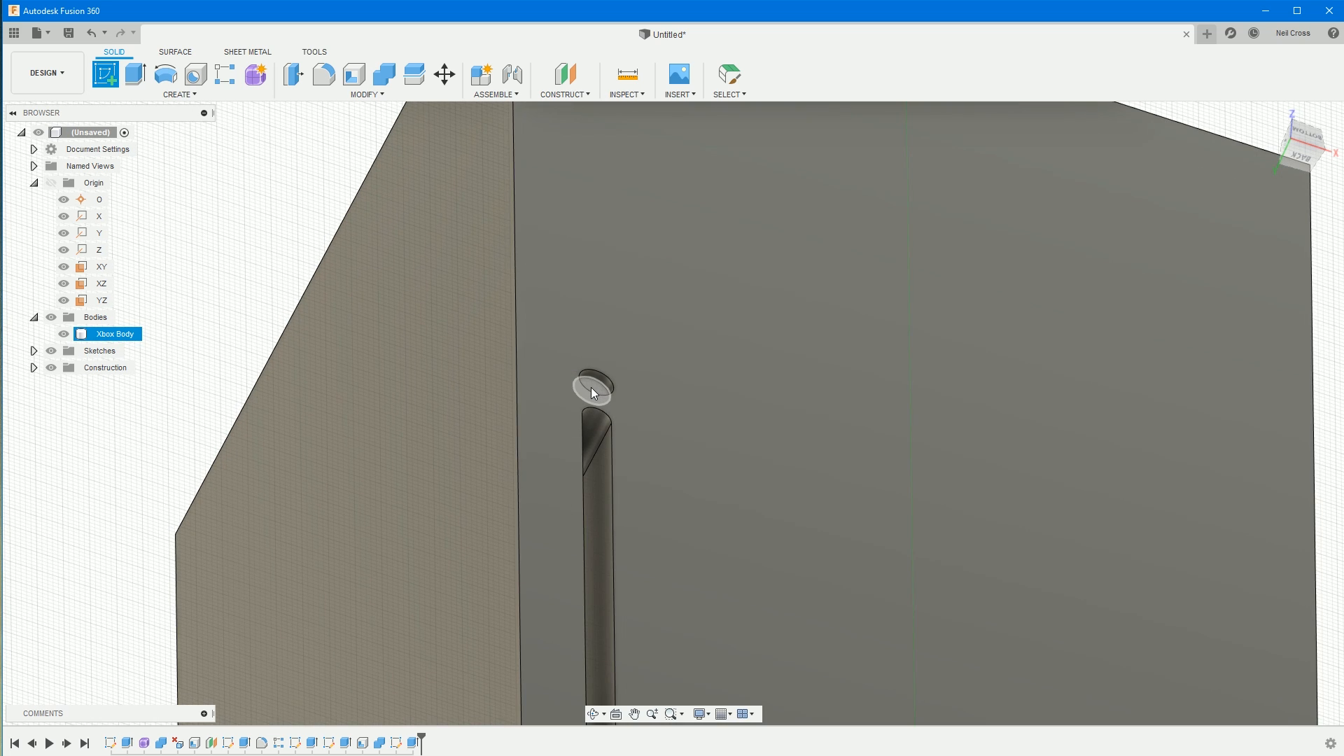
left_click(590, 387)
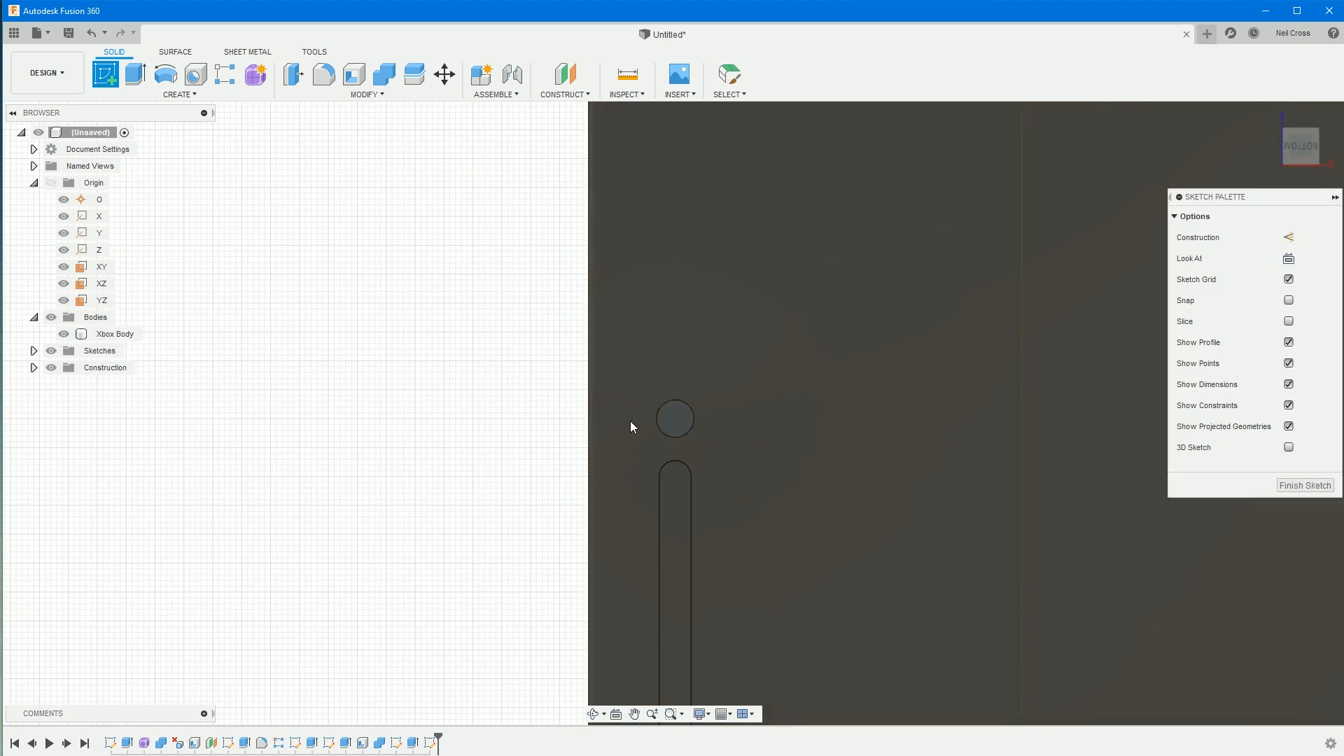
key("p")
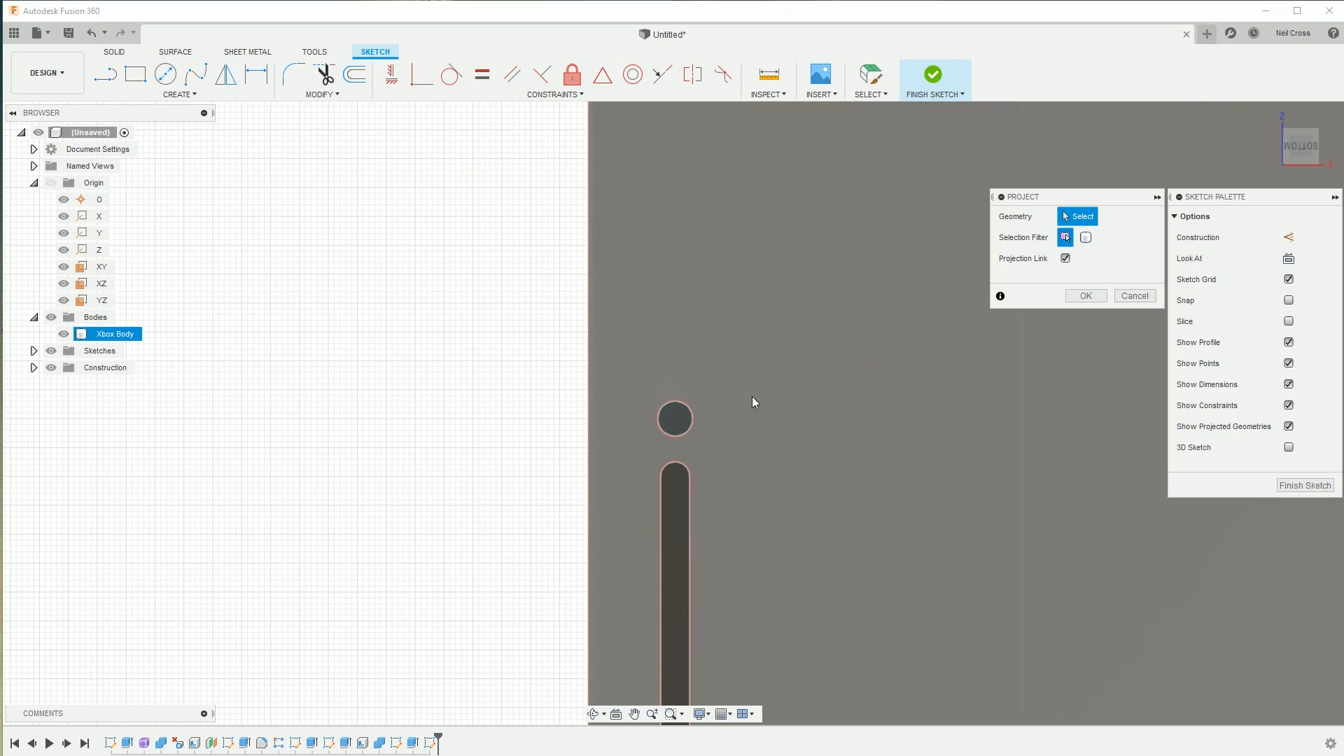
left_click(682, 421)
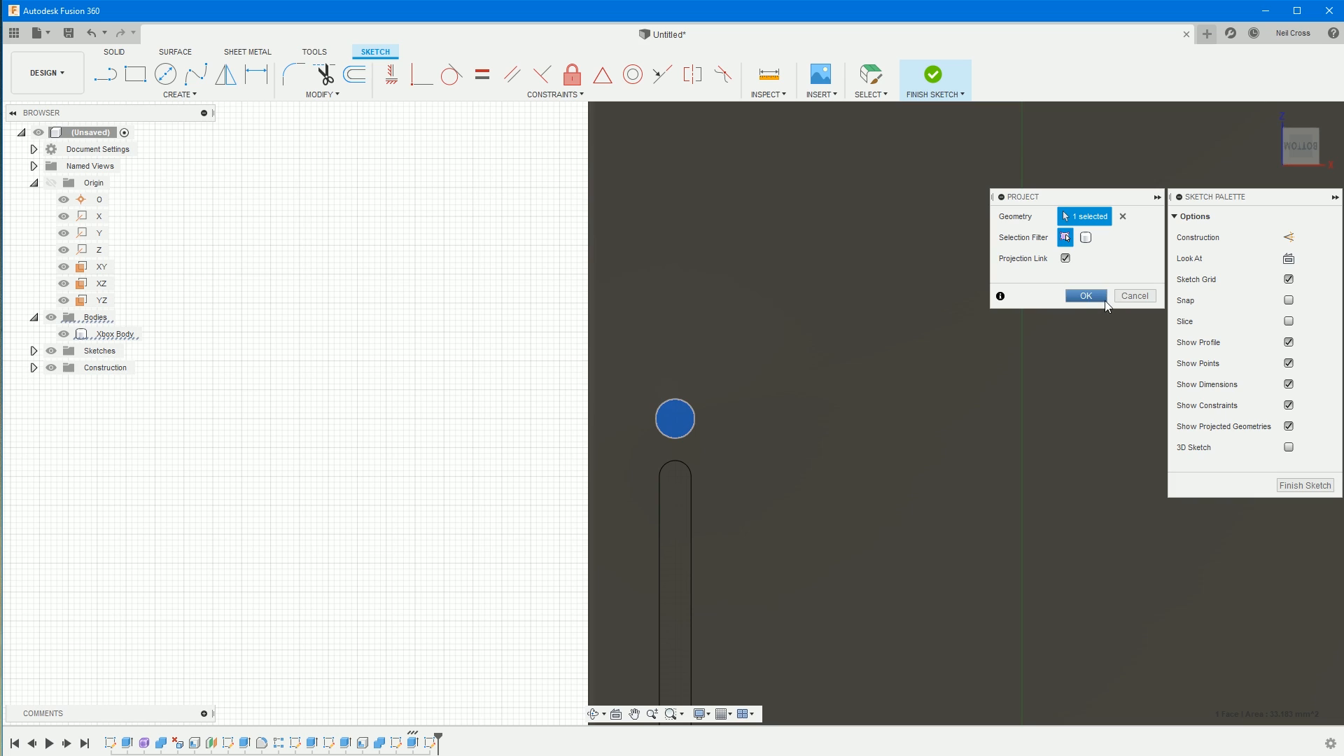
left_click(1103, 299)
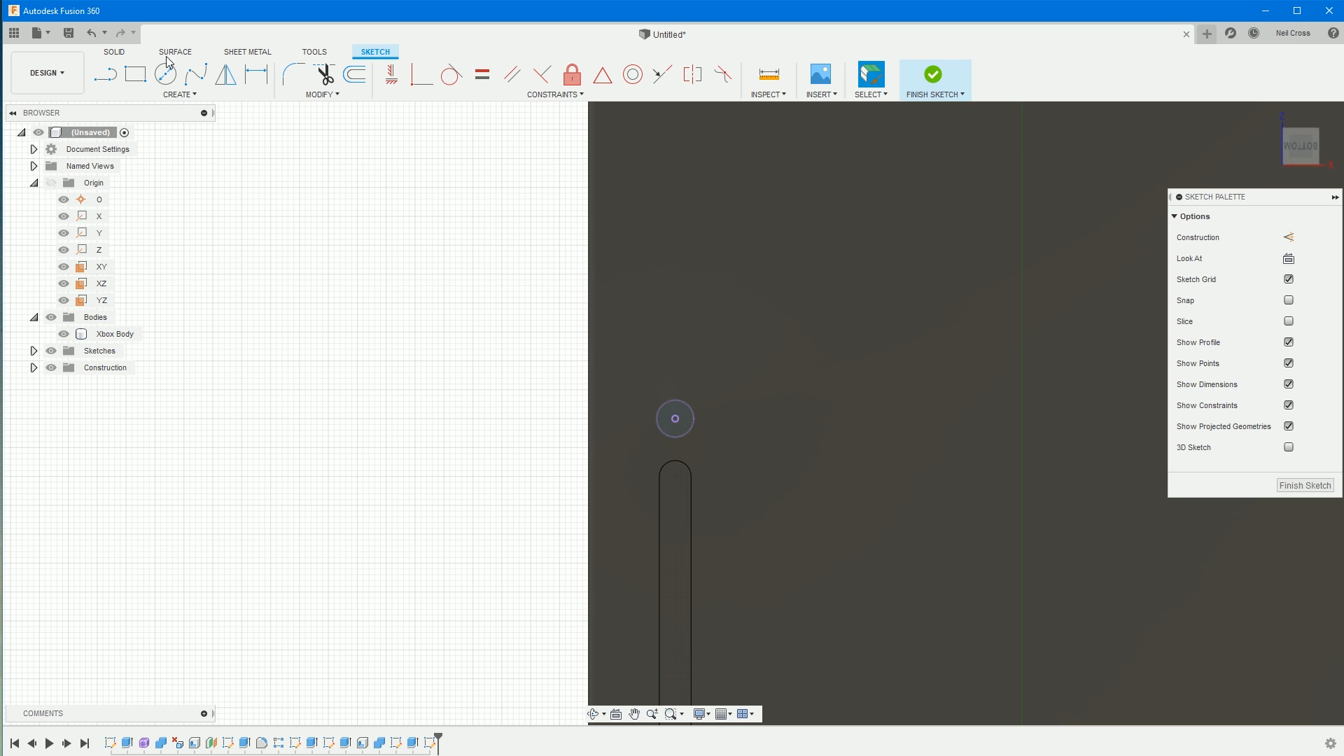
- Draw a 6 mm diameter circle centred on the projected recess circle and finish the sketch
left_click(165, 74)
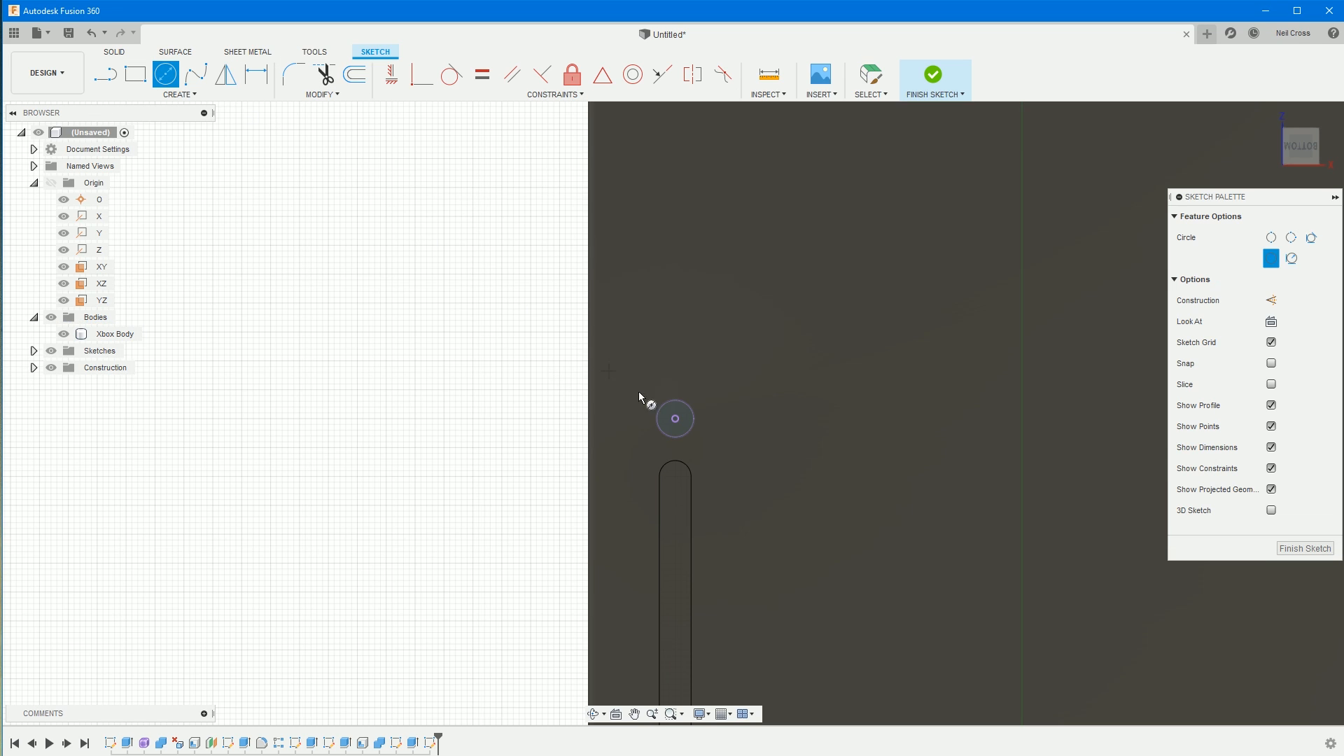
left_click(676, 419)
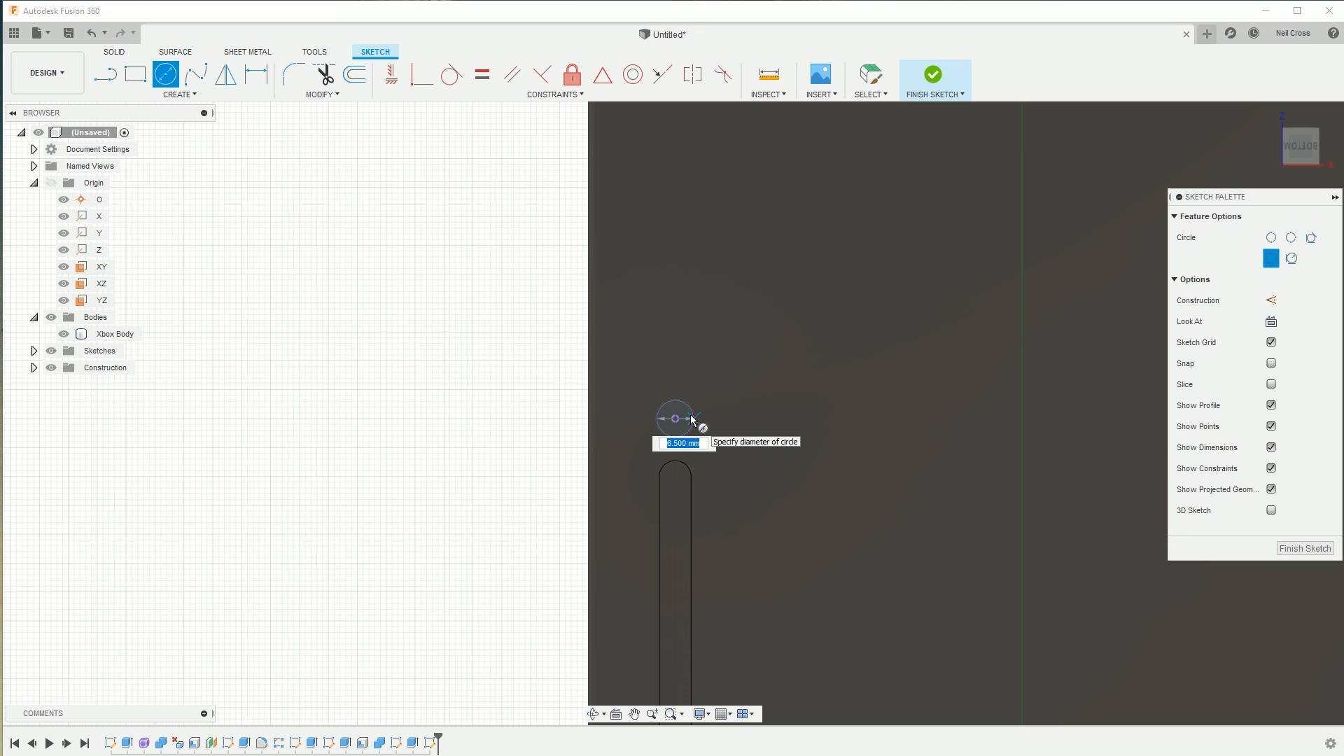
type("6")
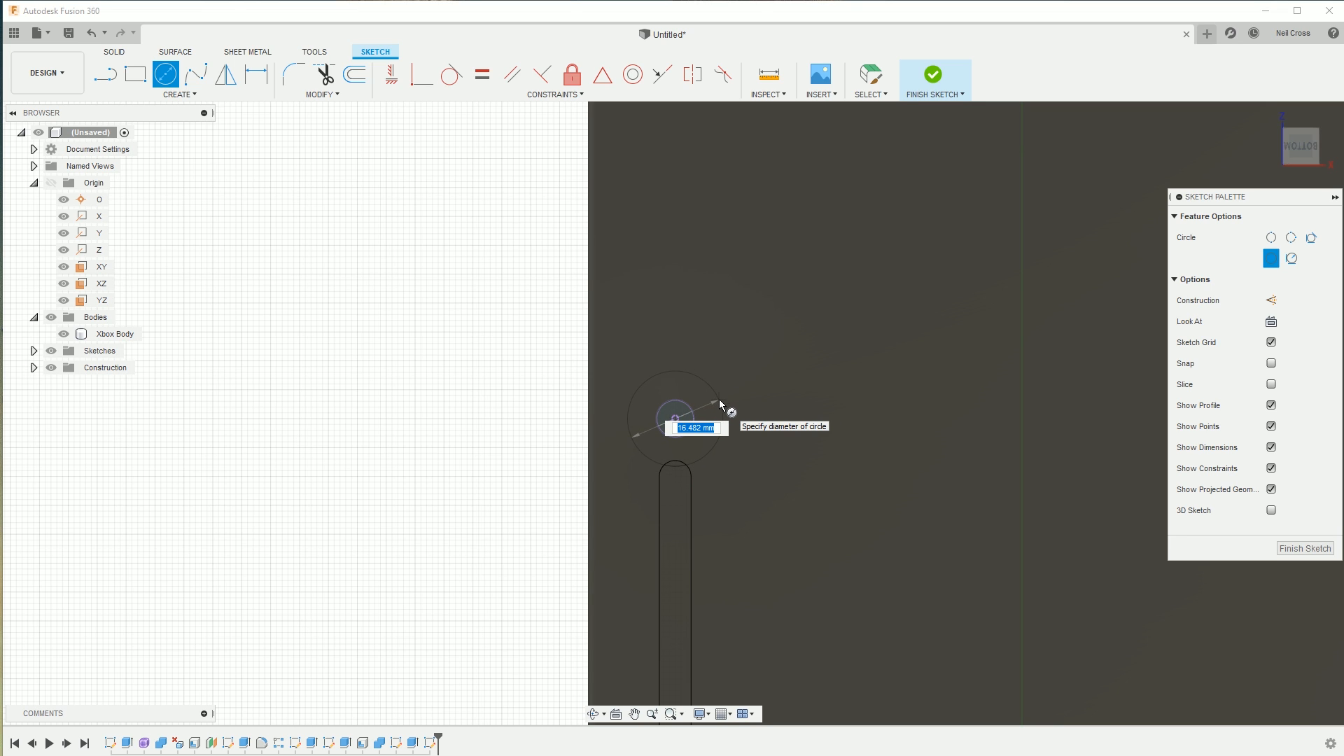
key("Return")
key("Escape")
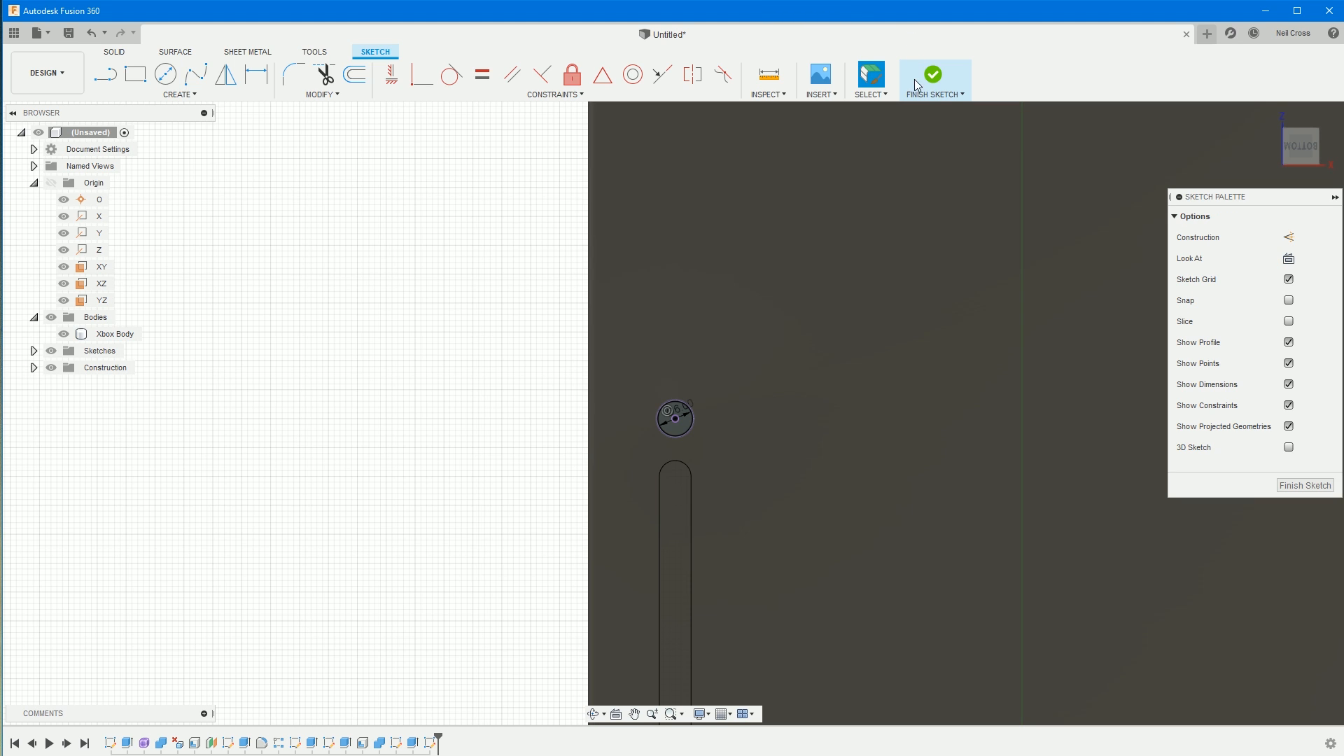
left_click(935, 71)
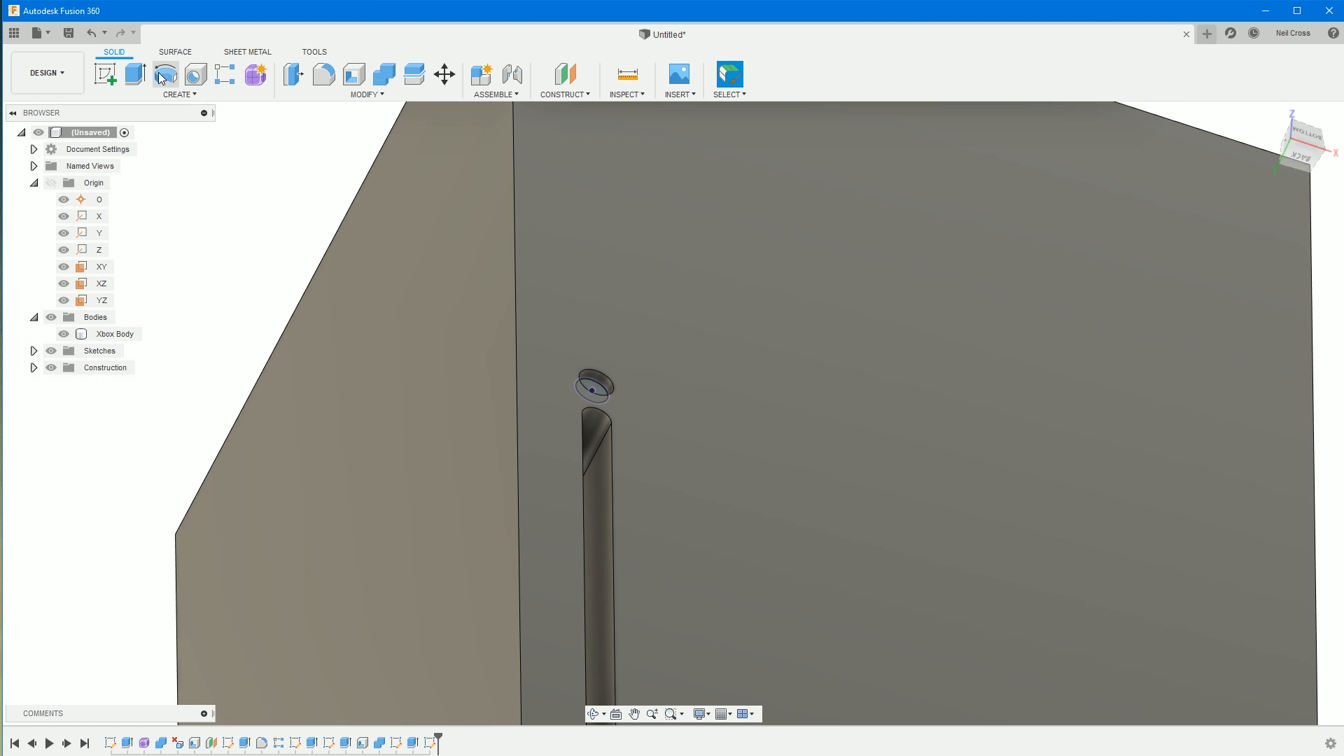
- Extrude the 6 mm circle 2.5 mm outward from the recess floor as a new body
left_click(137, 74)
left_click(590, 386)
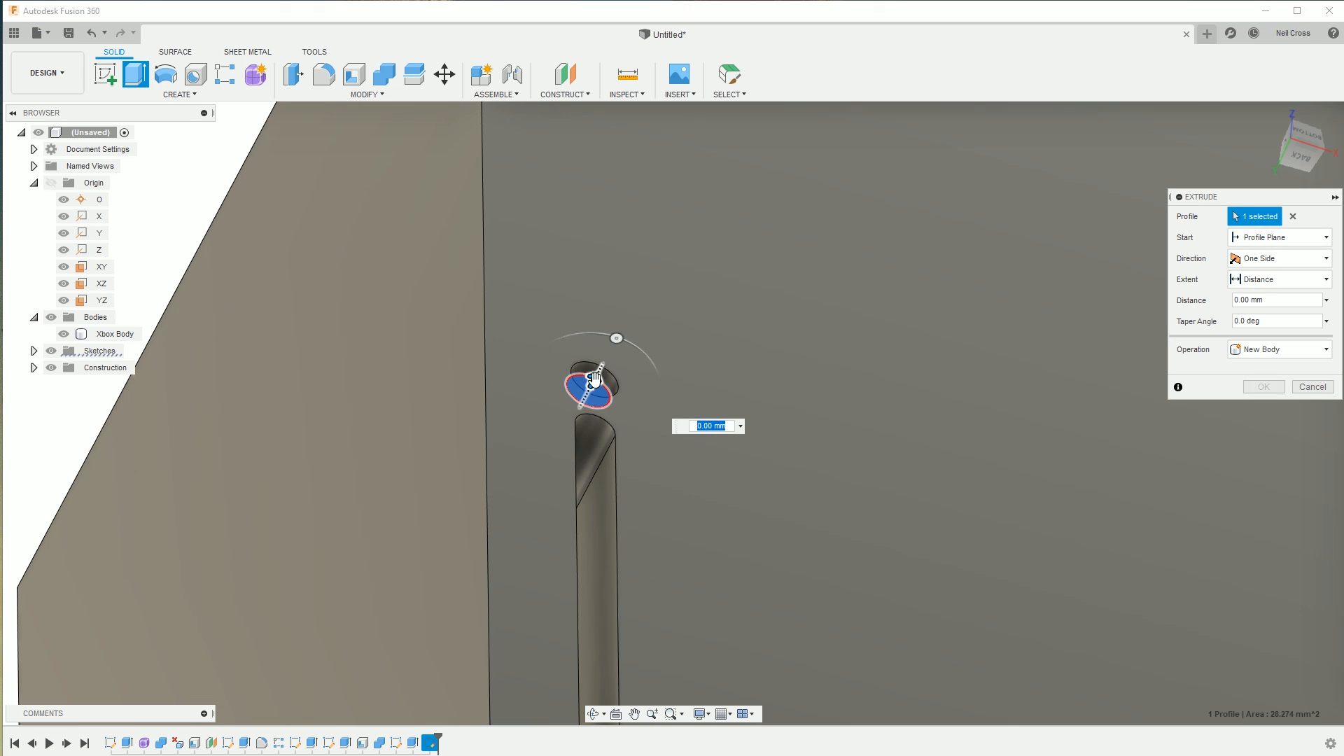
mouse_move(593, 382)
left_mouse_down()
mouse_move(606, 354)
mouse_move(599, 369)
left_mouse_up()
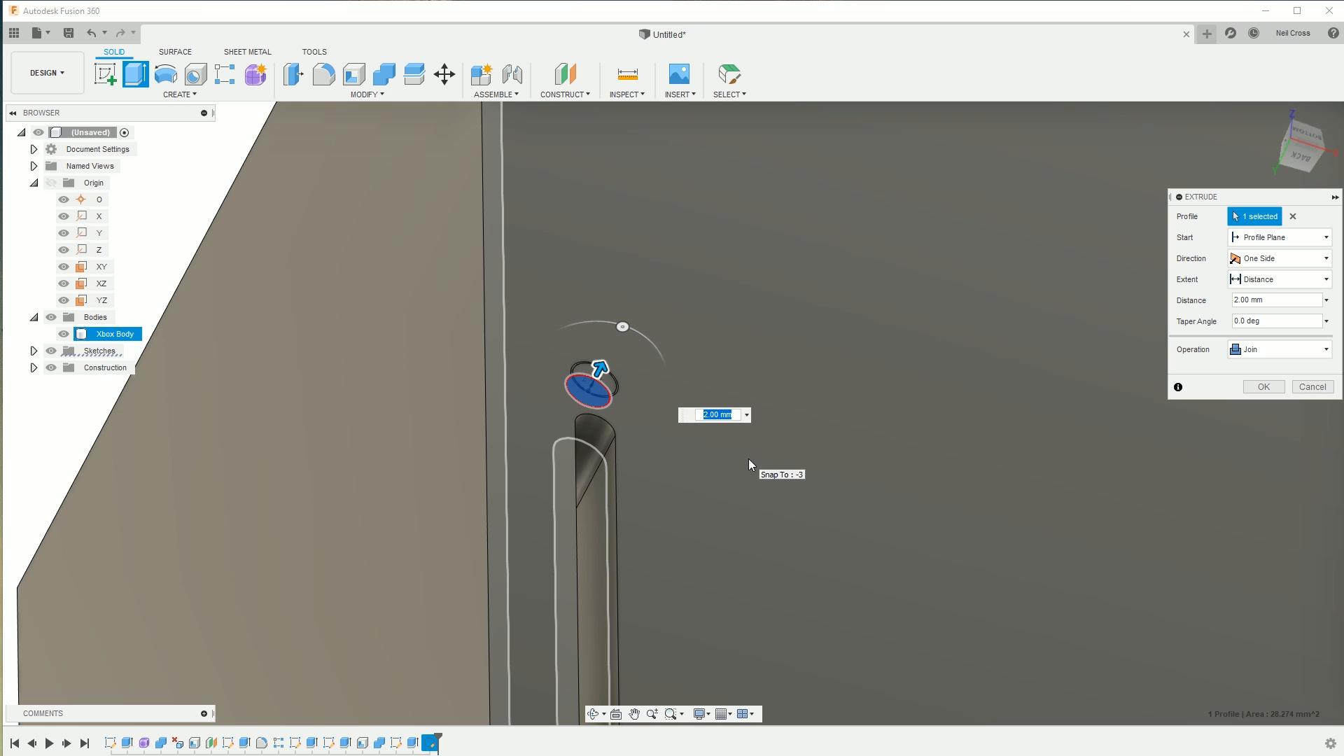
type("2.2")
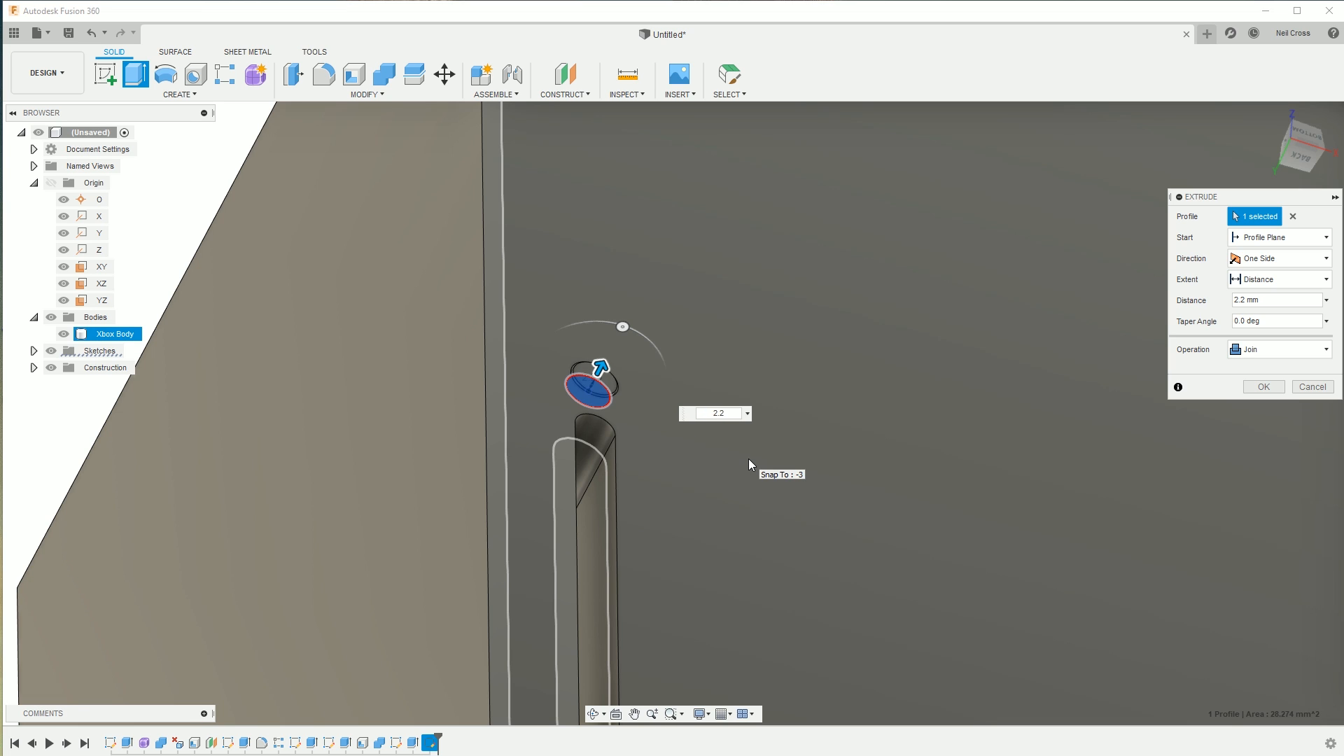
key("BackSpace")
type("5")
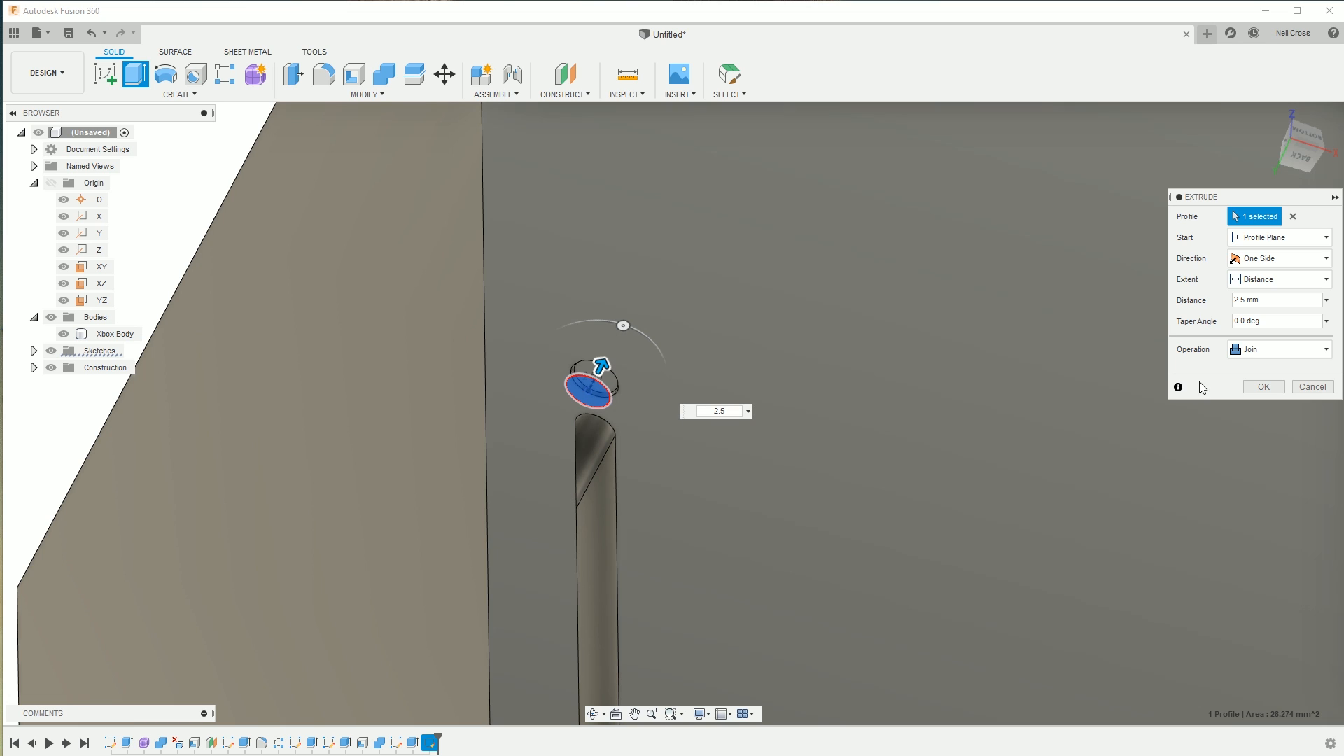
left_click(1260, 349)
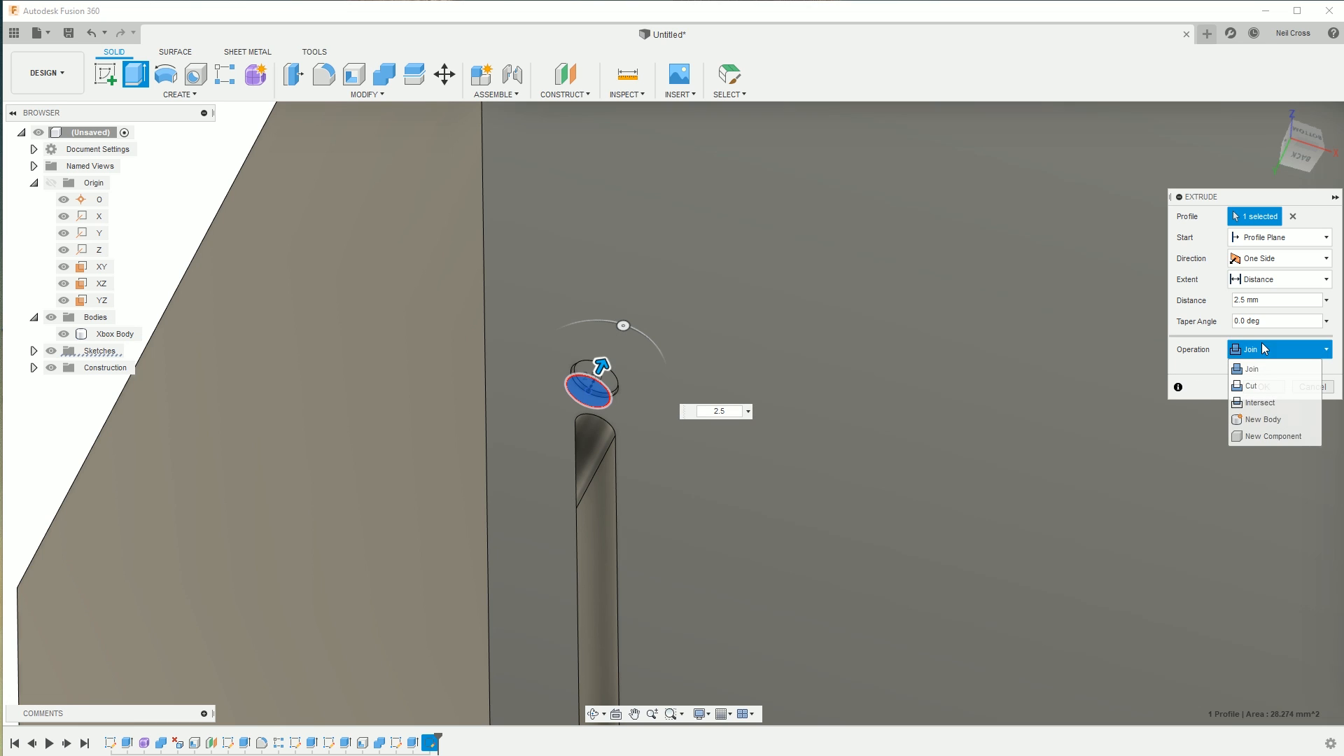
left_click(1262, 419)
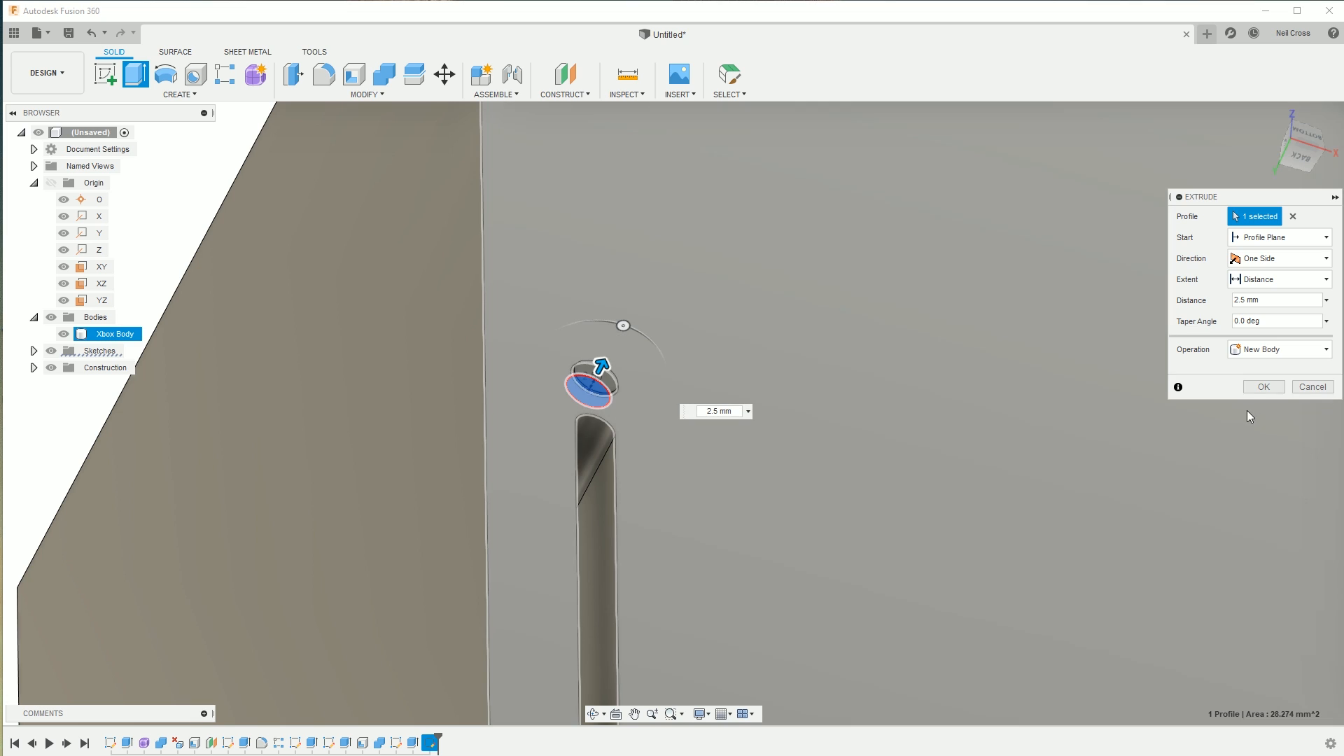
left_click(1265, 387)
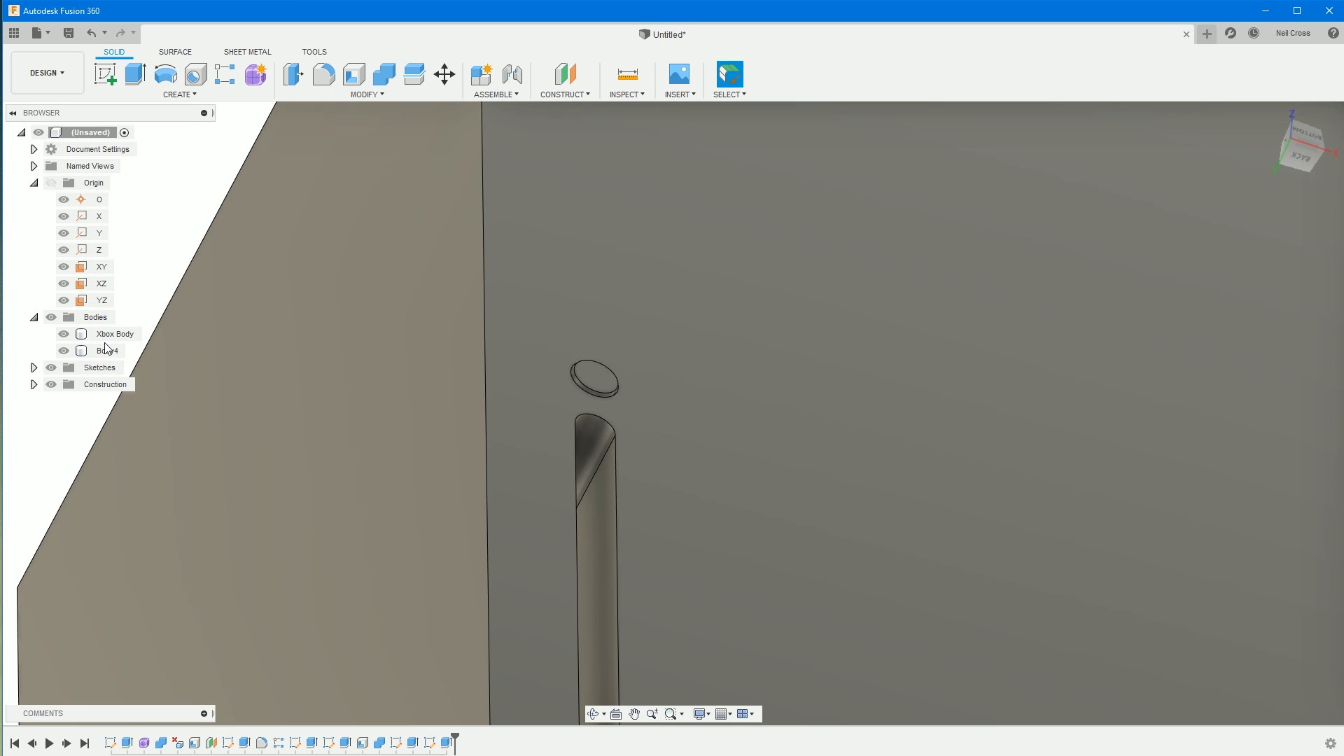
- Rename the new button body as Eject Button
left_click(105, 354)
left_click(108, 353)
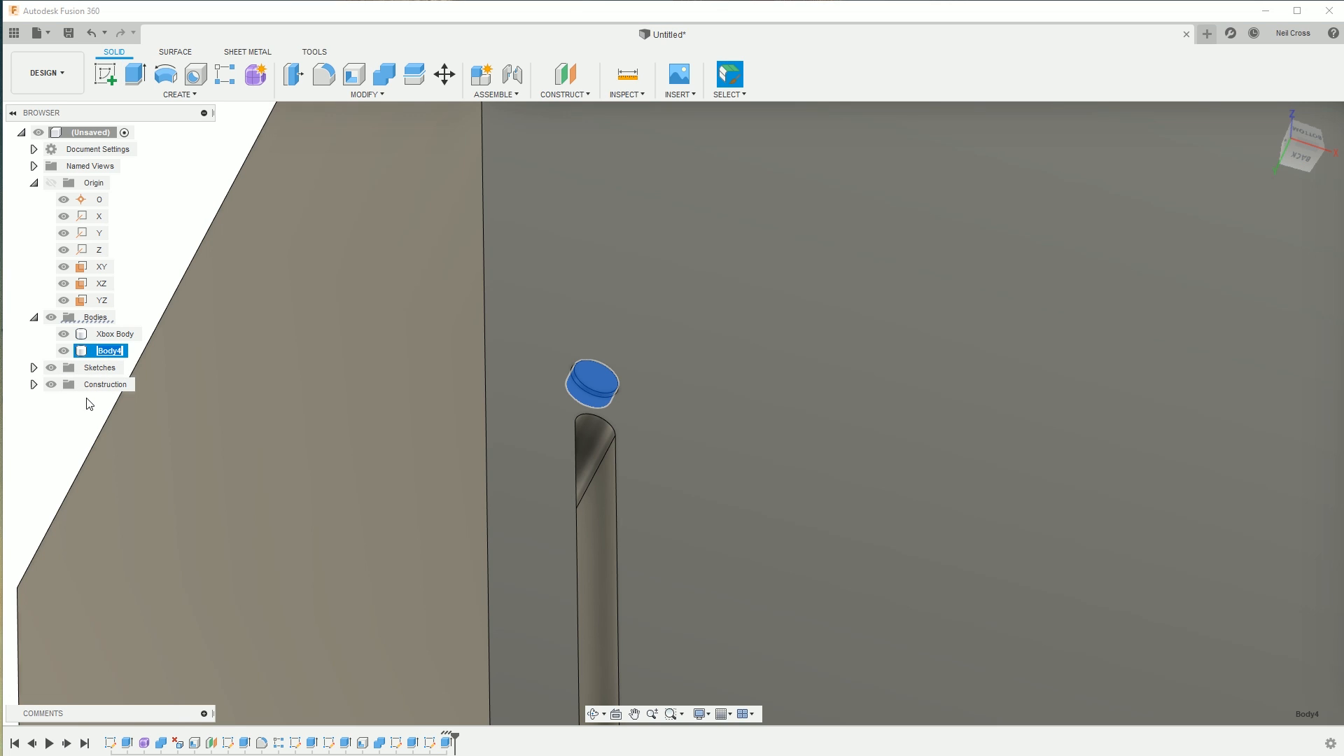
type("Eject Burt")
key("BackSpace")
key("BackSpace")
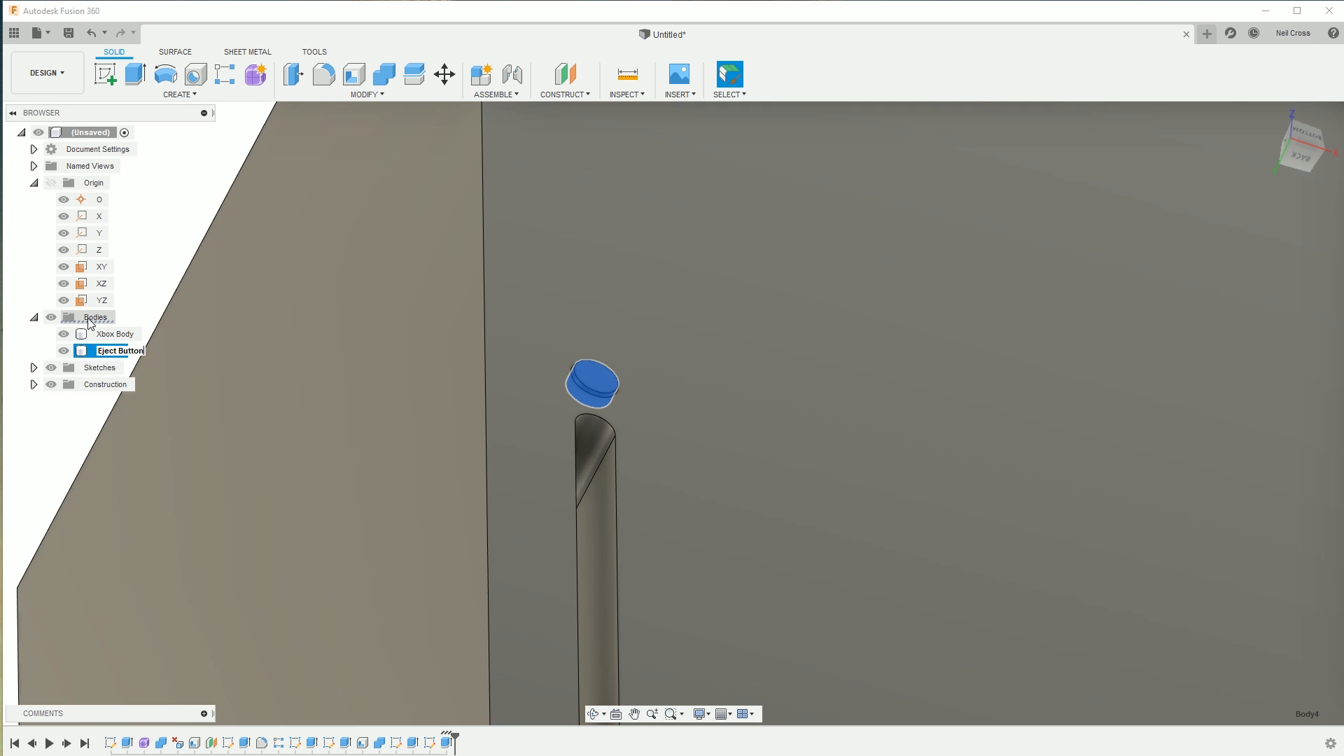
left_click(88, 320)
left_click(112, 334)
scroll(513, 378, "down", 10)
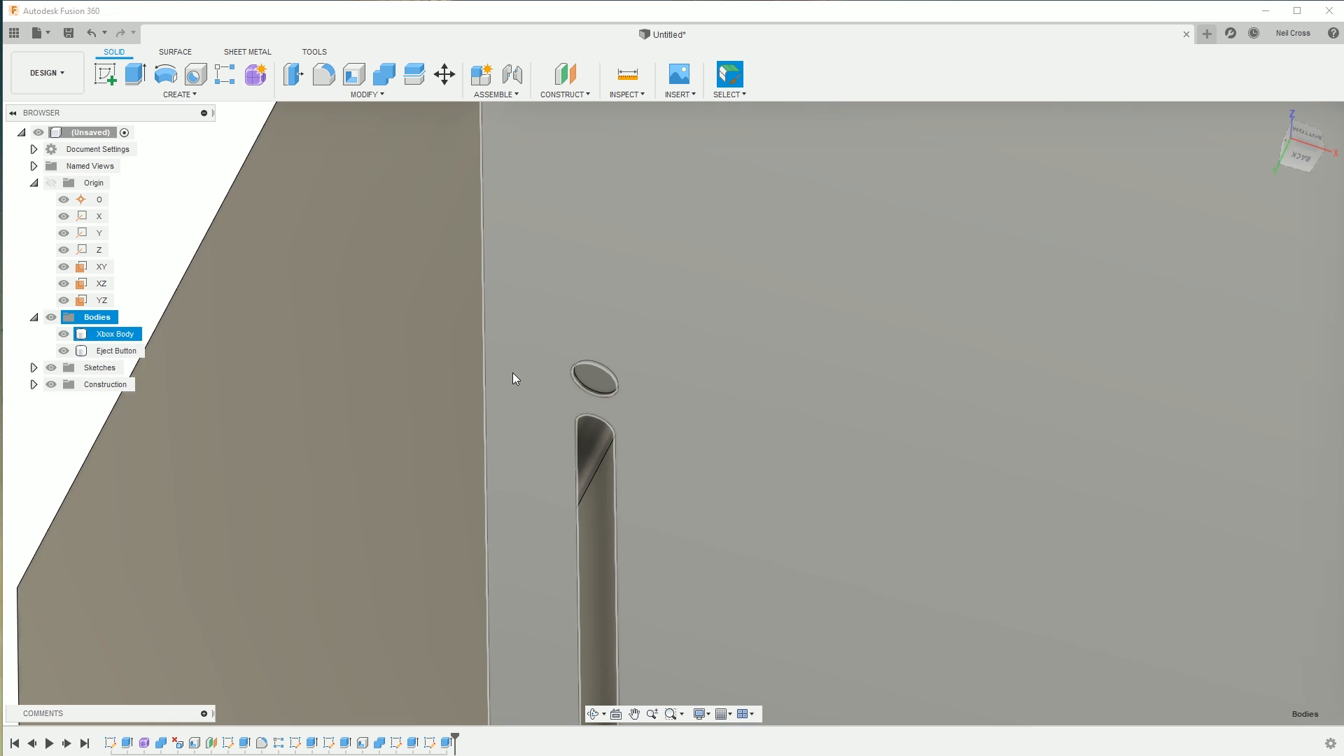
- Bring the console's underside into view and examine the Xbox Series X image results in the browser for the design of the base
scroll(669, 460, "down", 3)
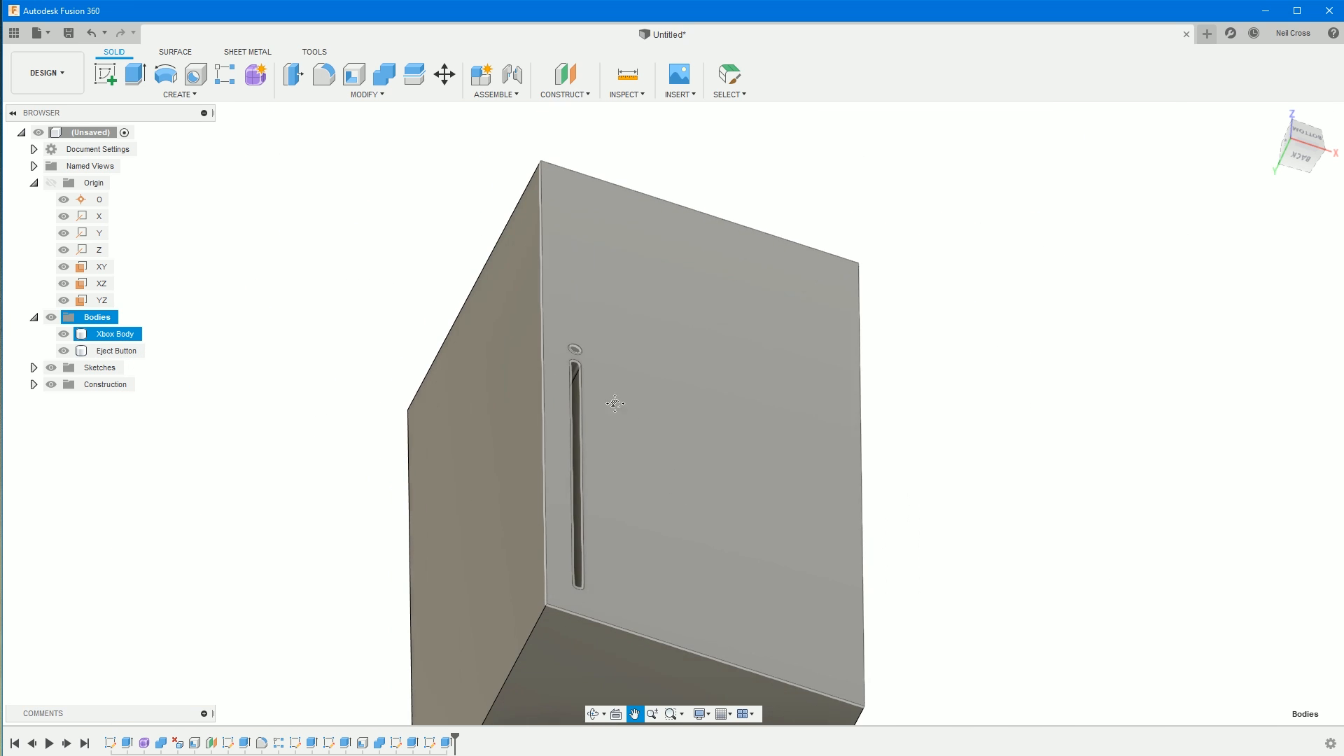
middle_click_drag(695, 434, 706, 475, "shift")
scroll(724, 530, "down", 5)
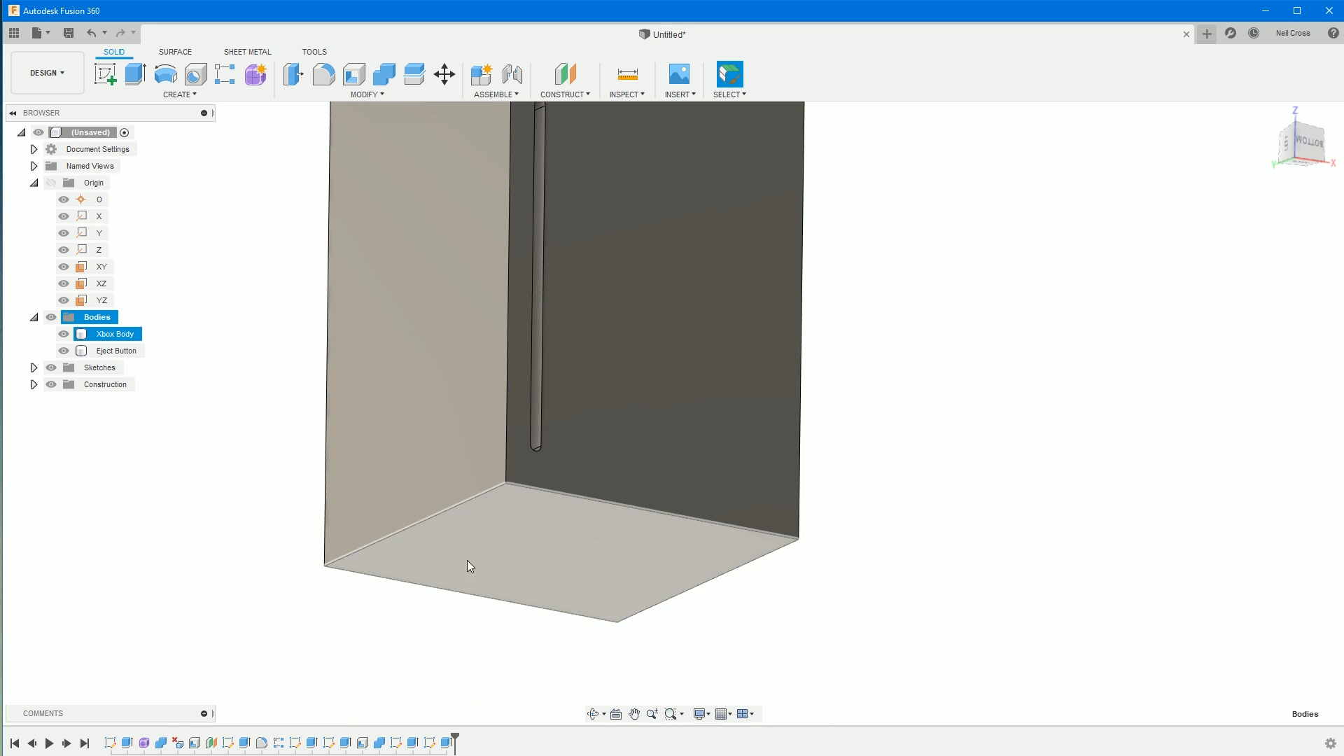
left_click(553, 564)
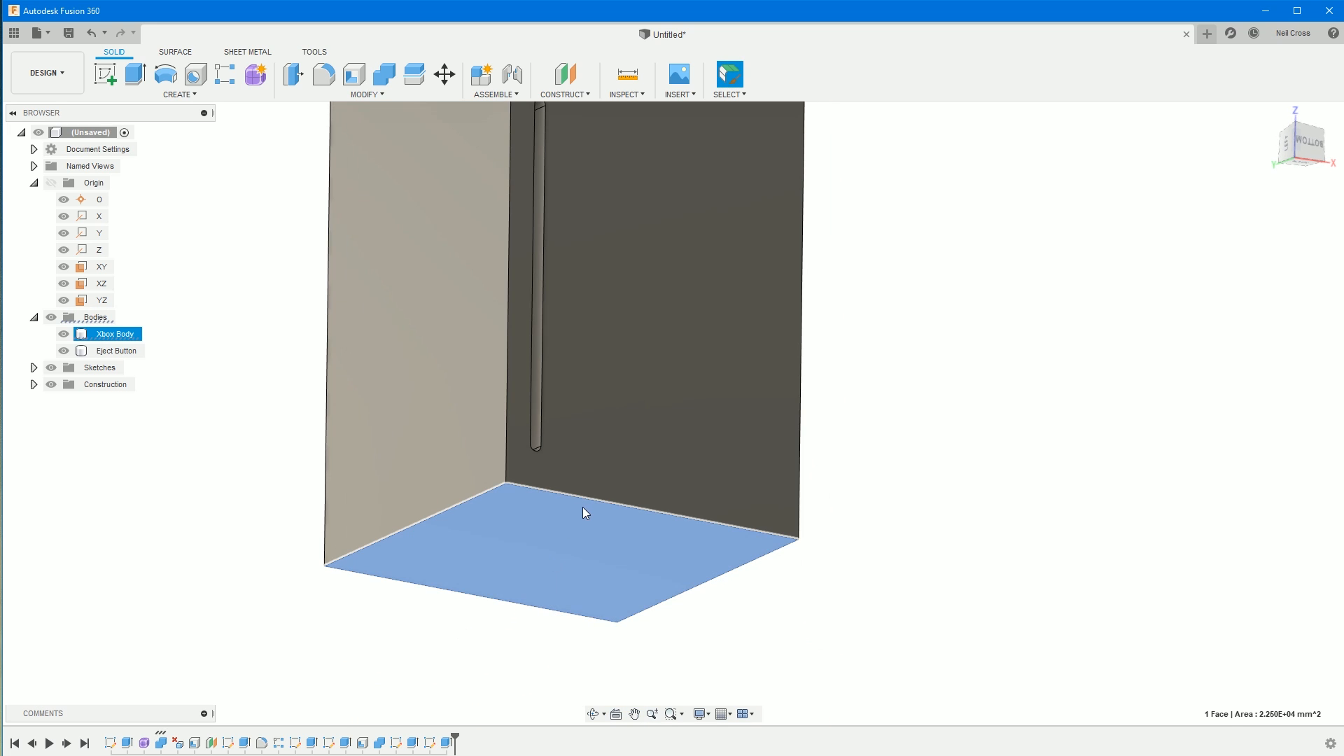
key("alt+Tab")
scroll(433, 400, "down", 6)
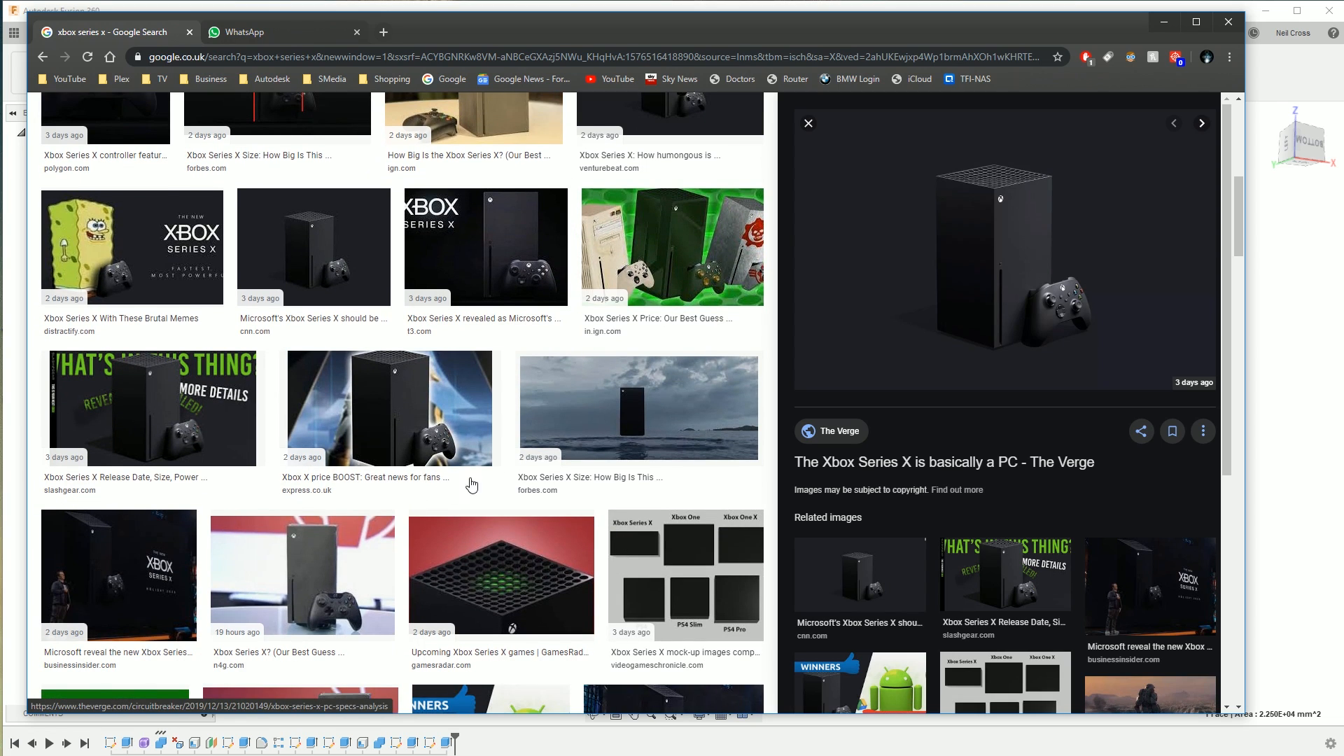
left_click(574, 441)
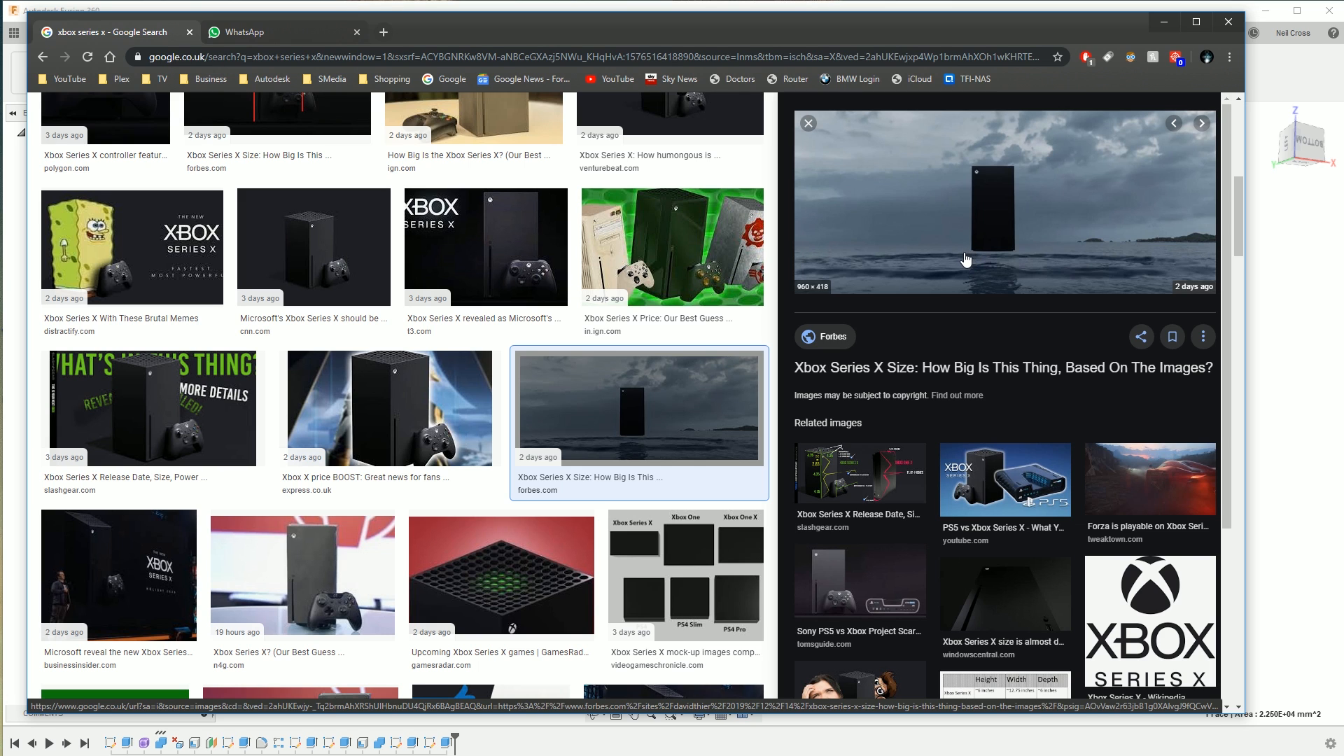
scroll(662, 483, "down", 7)
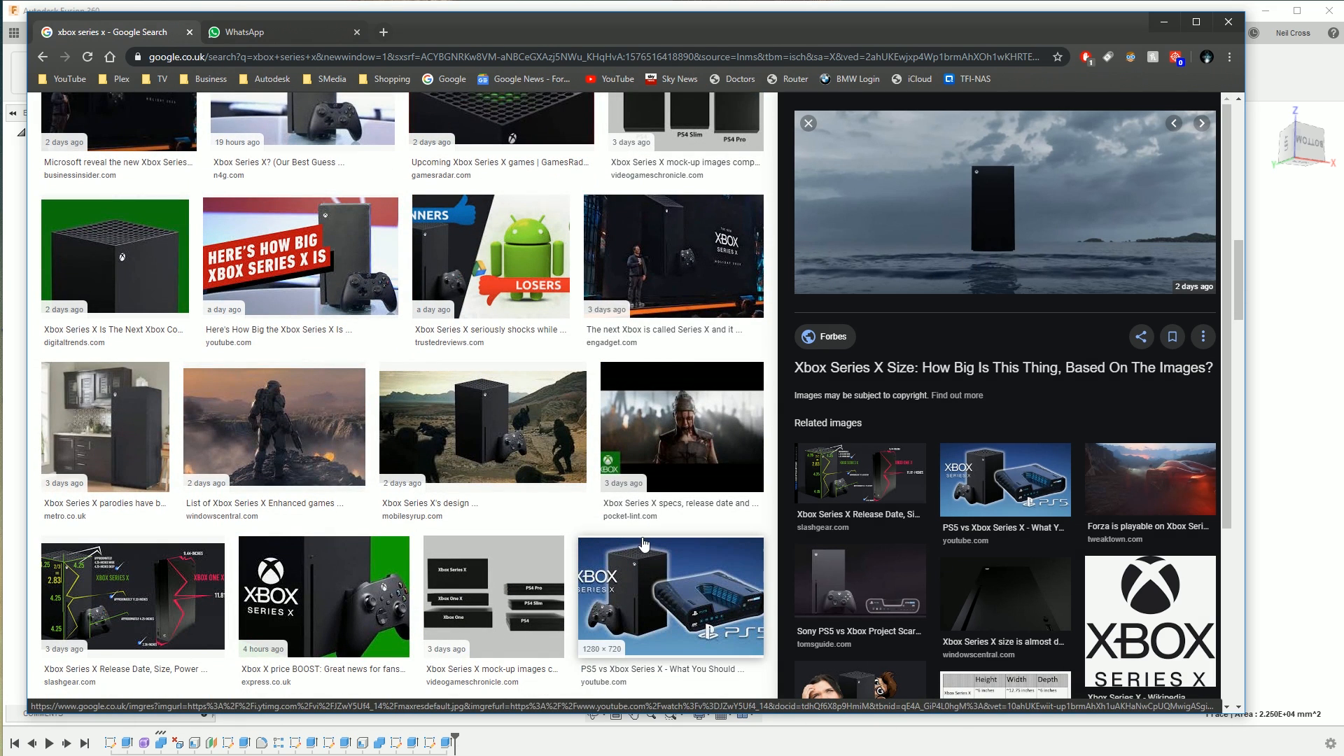
scroll(643, 548, "down", 1)
scroll(642, 549, "down", 3)
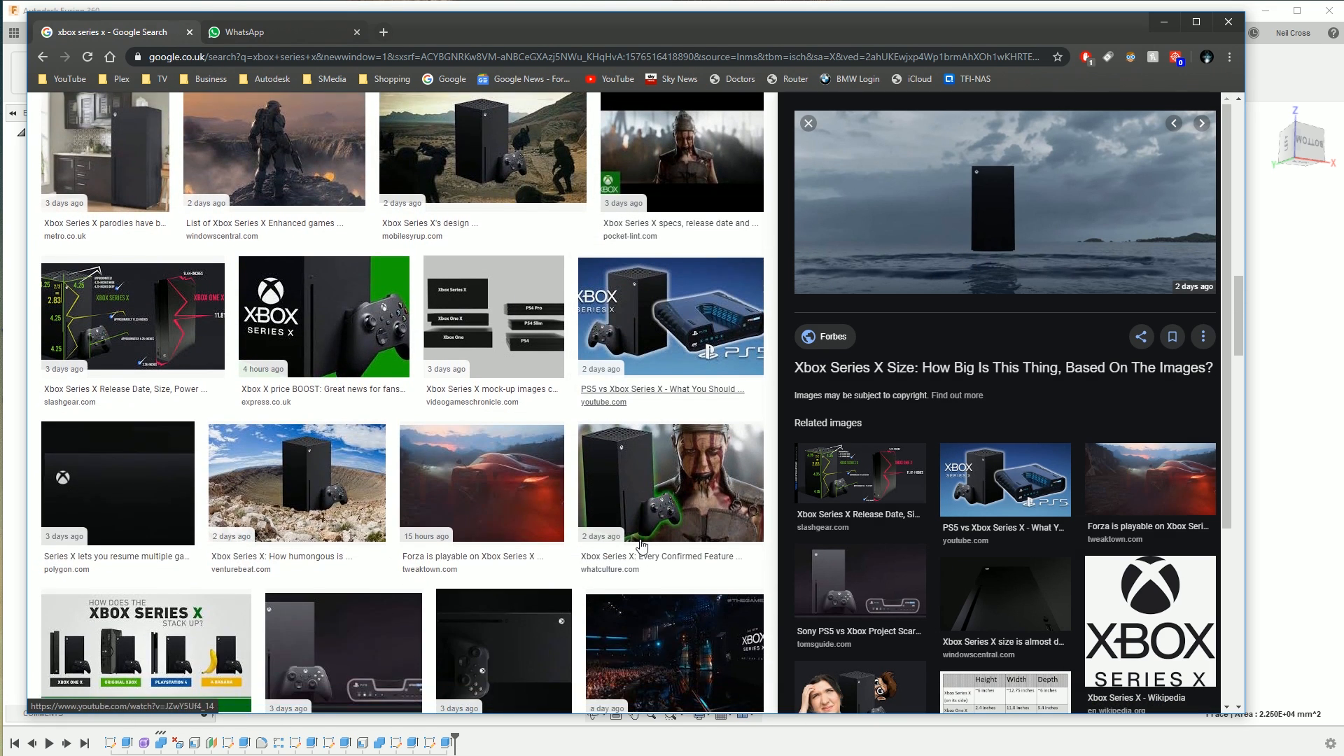
scroll(643, 553, "up", 11)
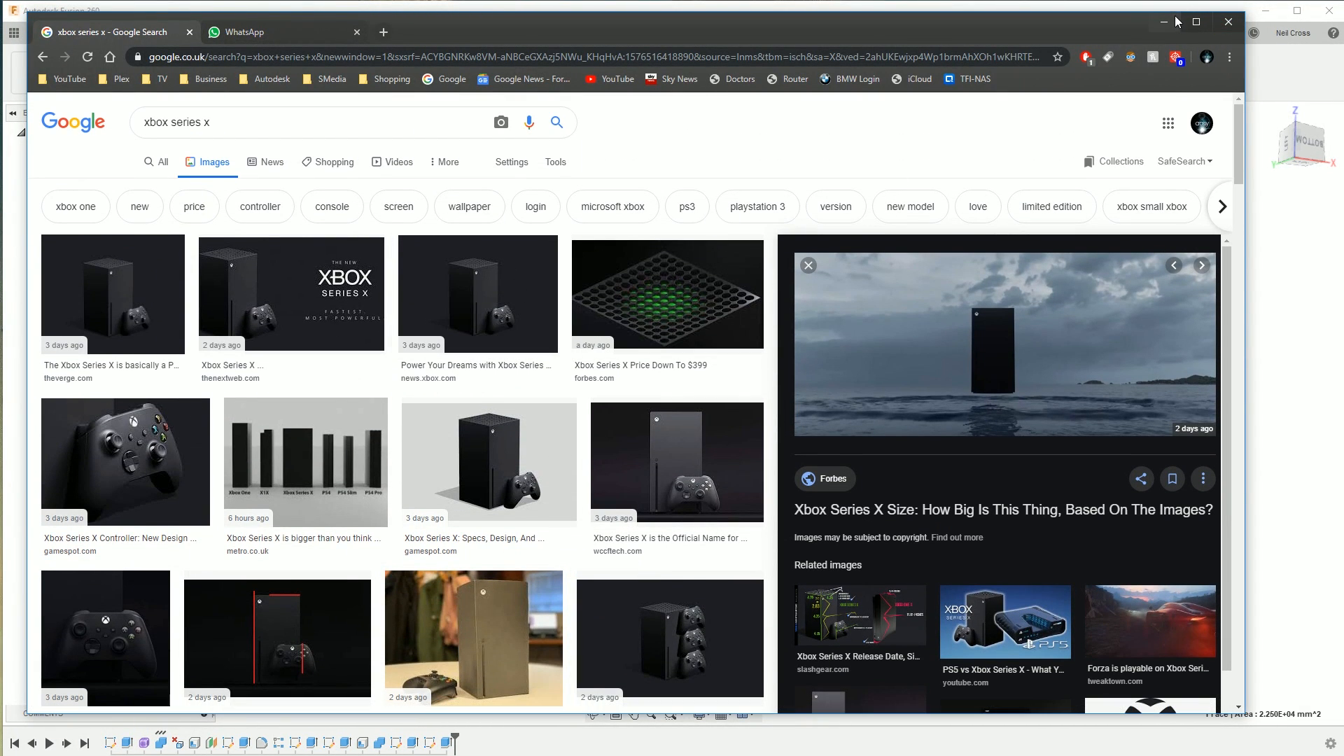
left_click(1165, 23)
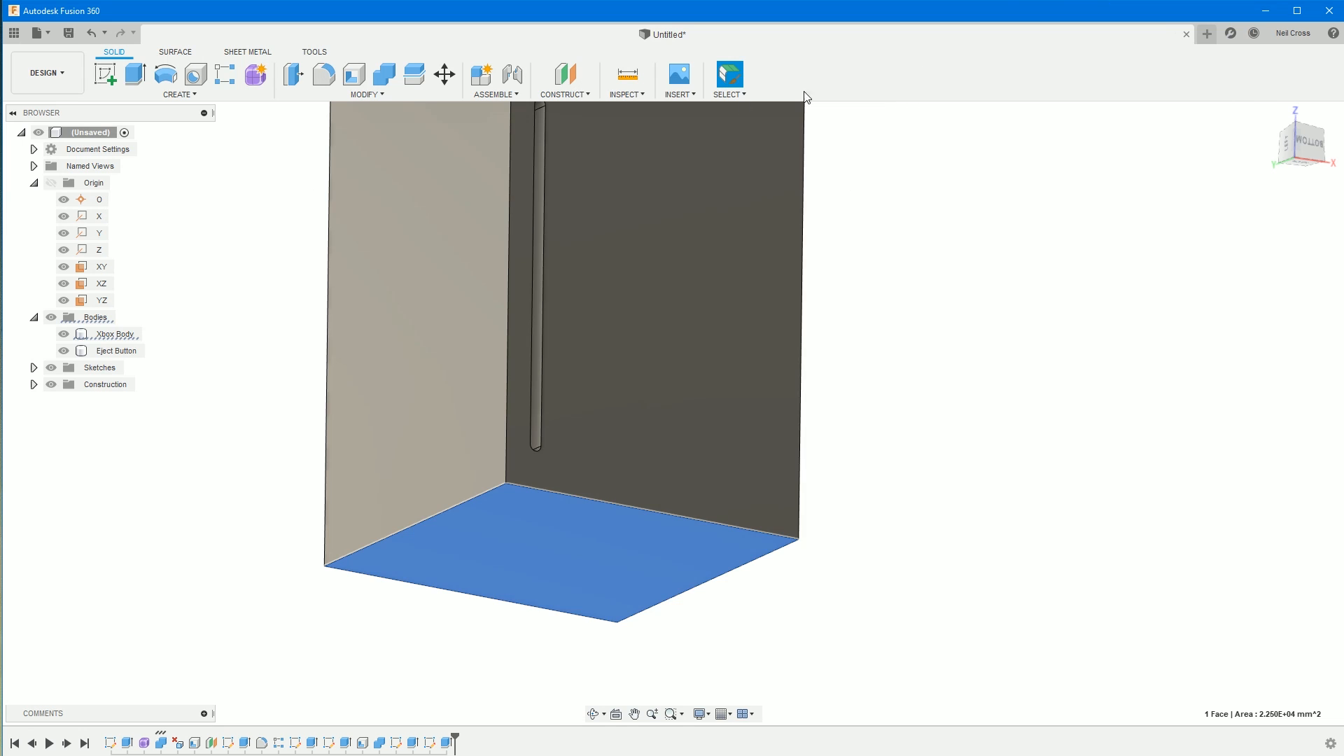
- Sketch a 100 mm diameter circle centred on the origin on the console's bottom face and finish the sketch
left_click(950, 410)
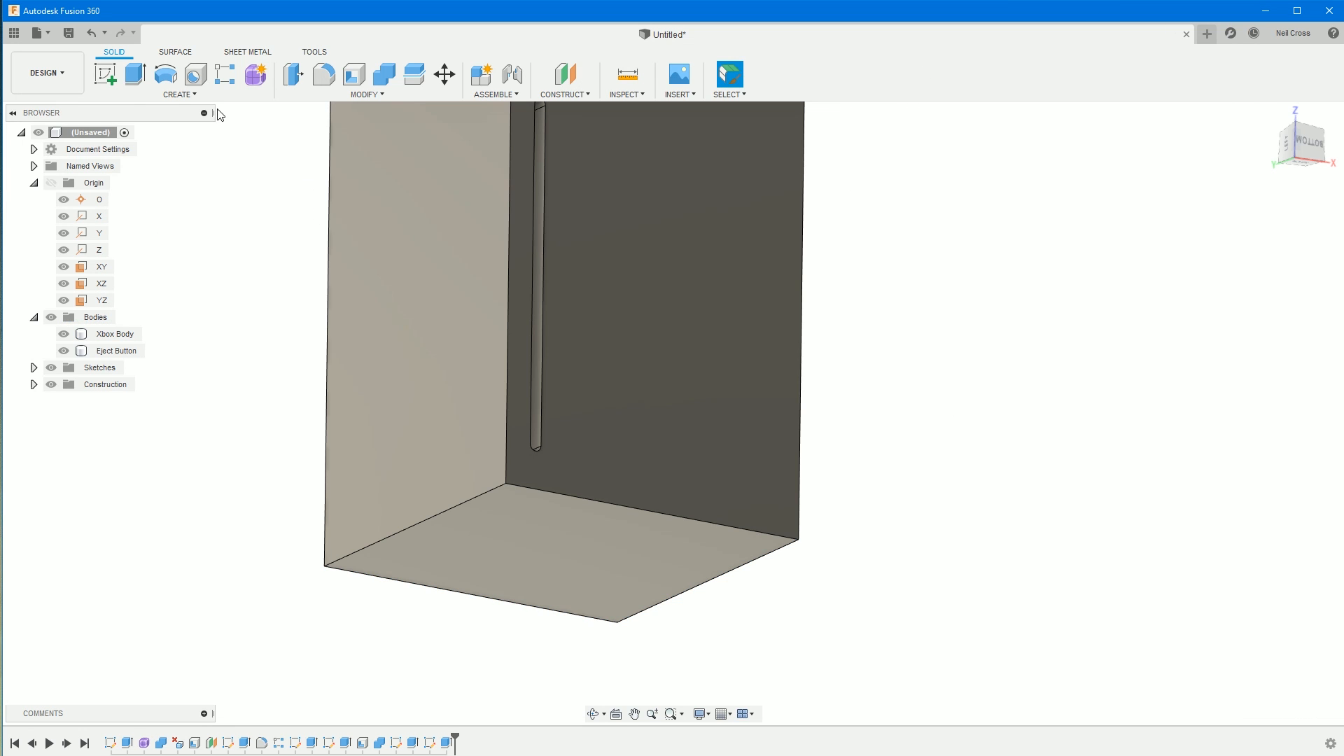
left_click(104, 77)
left_click(532, 526)
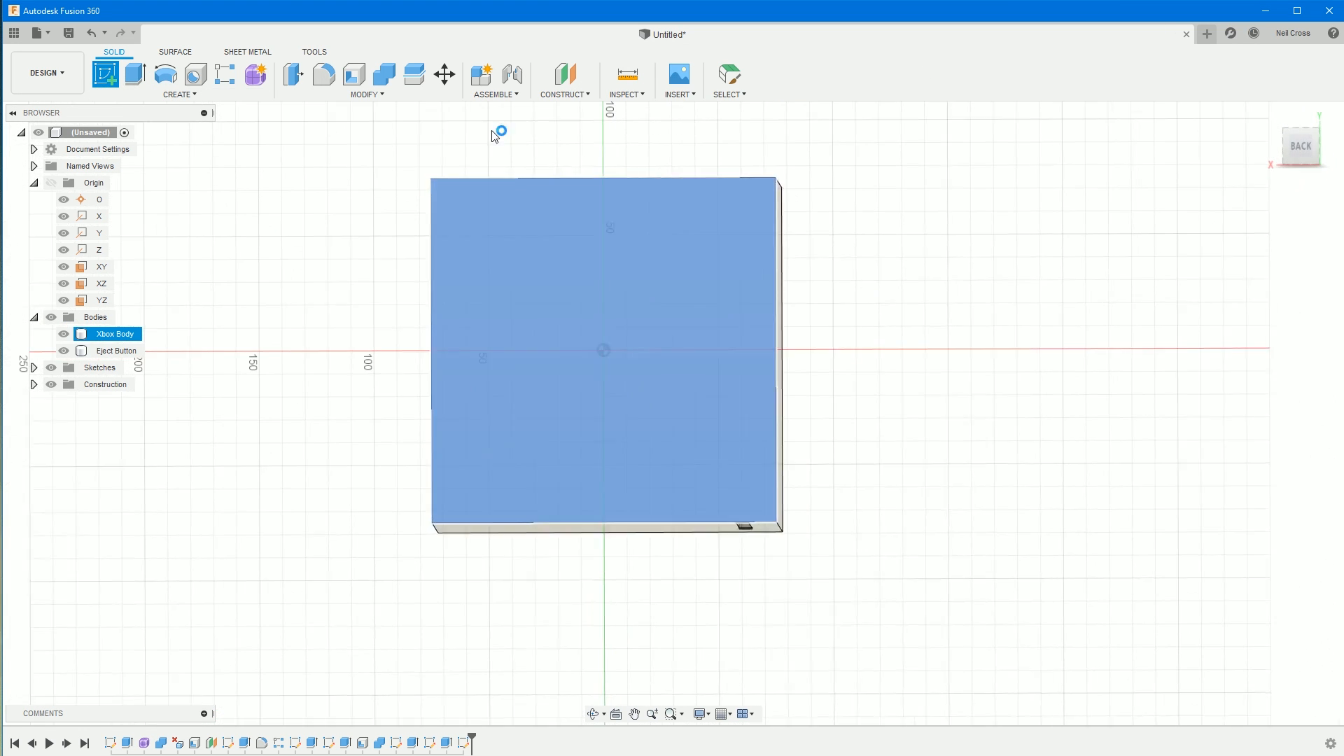
left_click(165, 74)
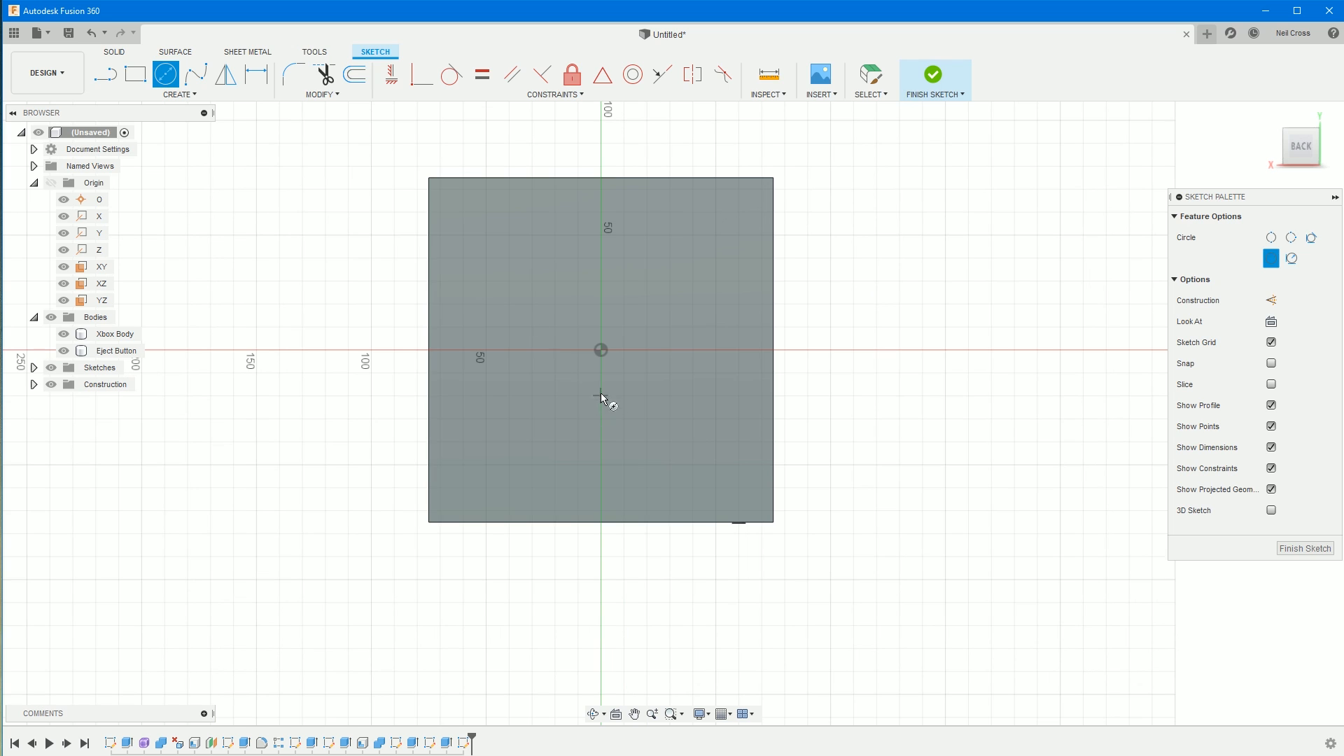
left_click(602, 348)
type("100")
key("Return")
key("Escape")
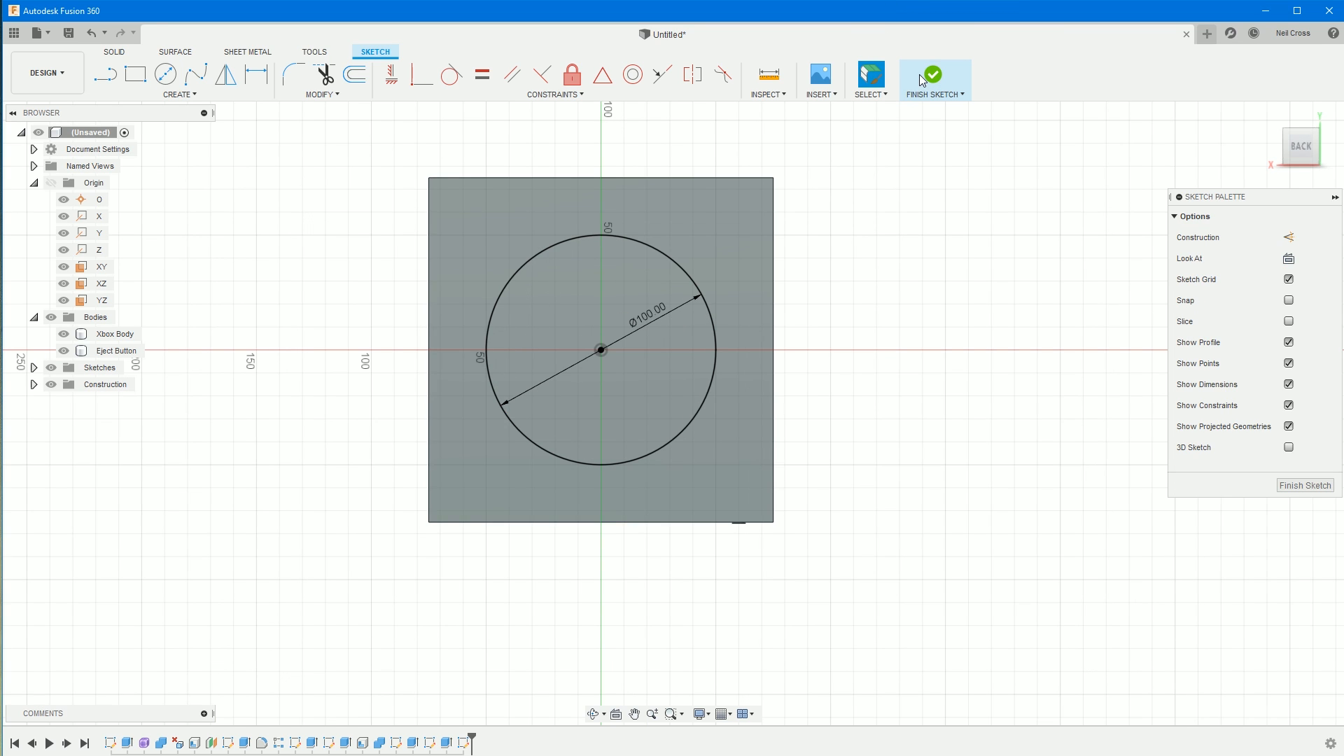
left_click(923, 77)
- Extrude the 100 mm circle 5 mm outward from the bottom face as a new body
key("e")
left_click(604, 531)
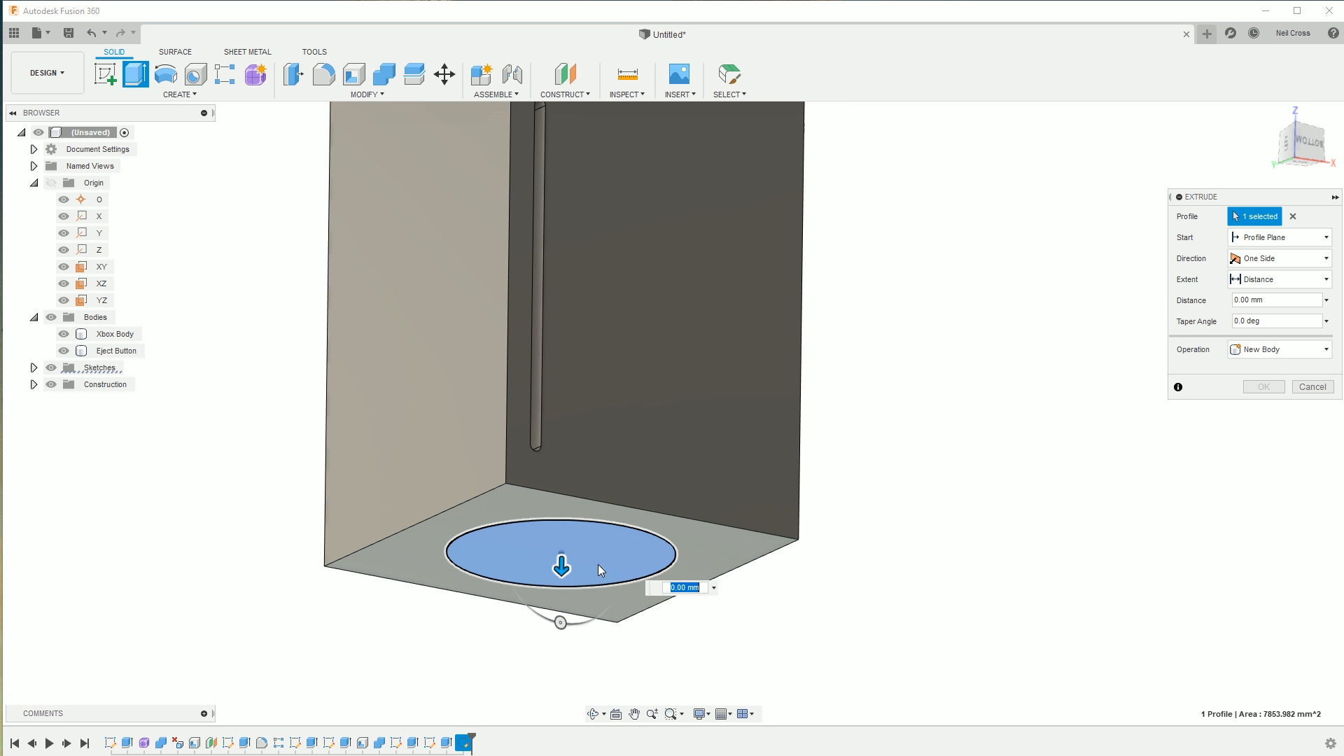
type("5")
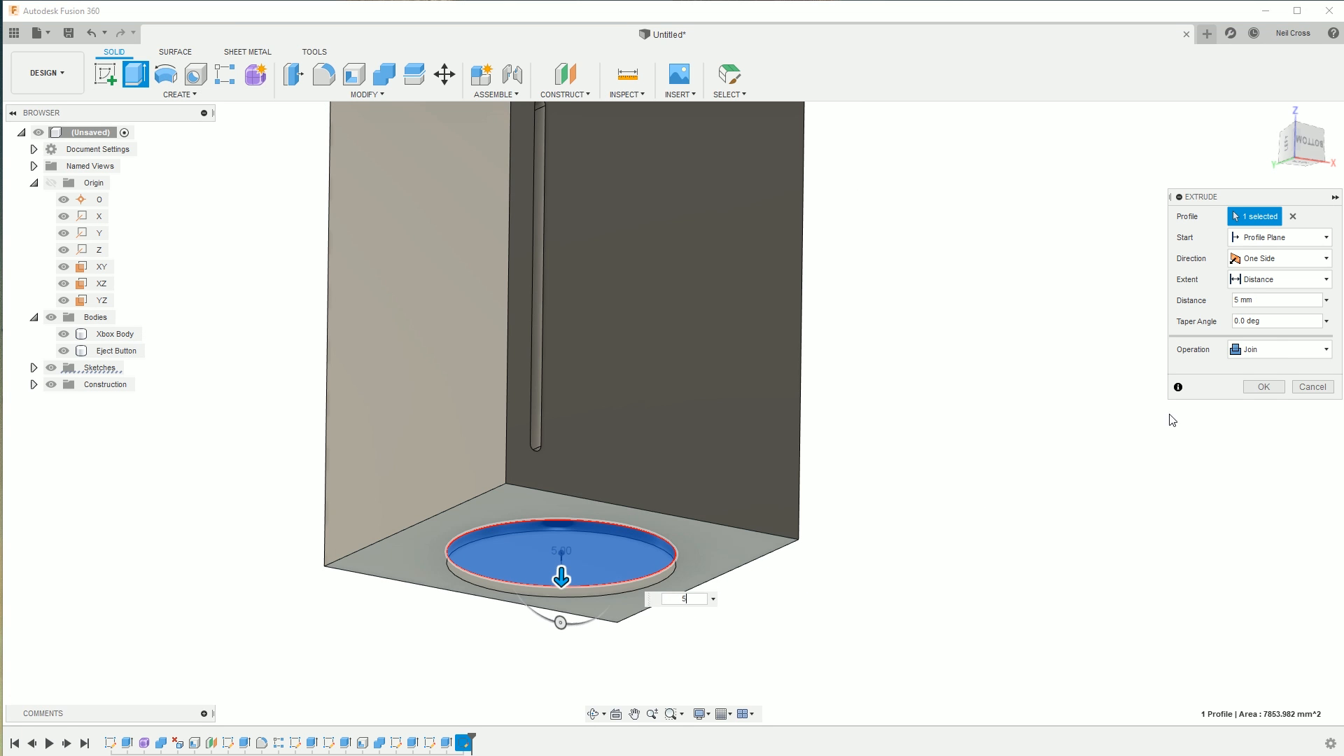
left_click(1272, 352)
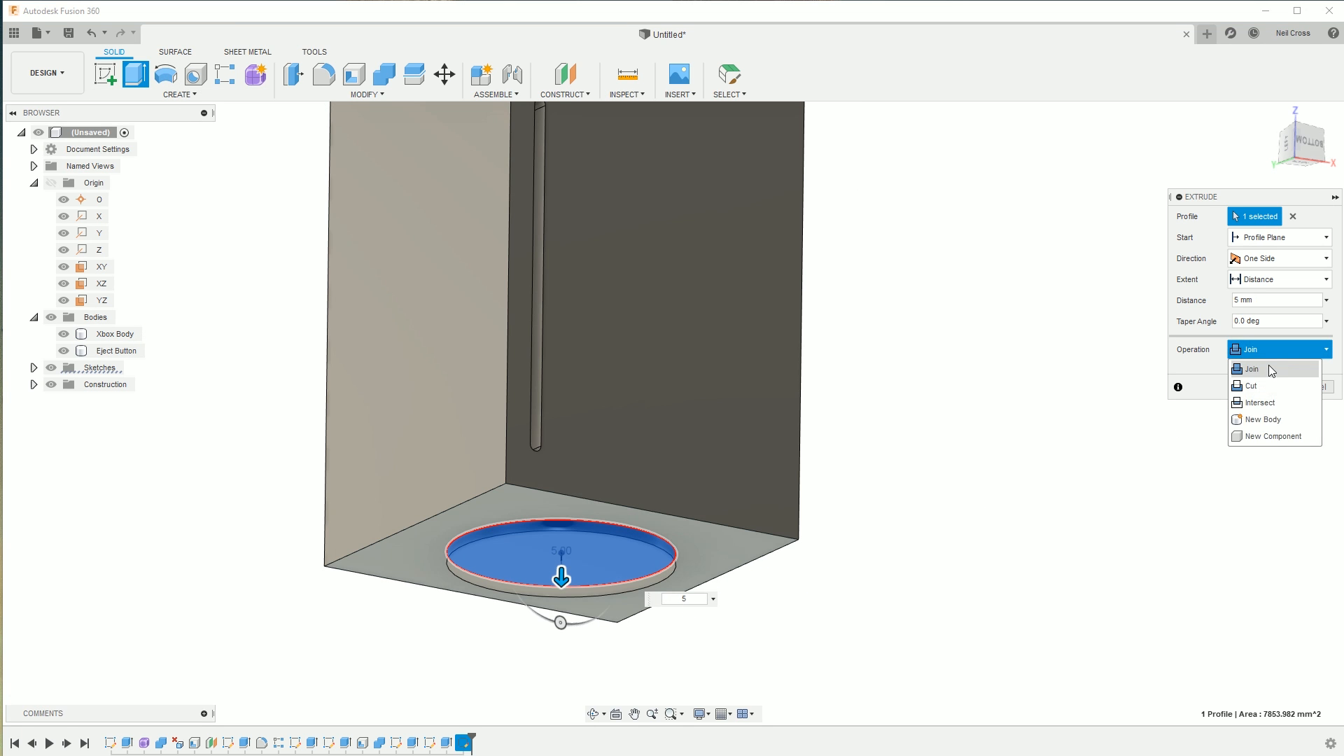
left_click(1263, 420)
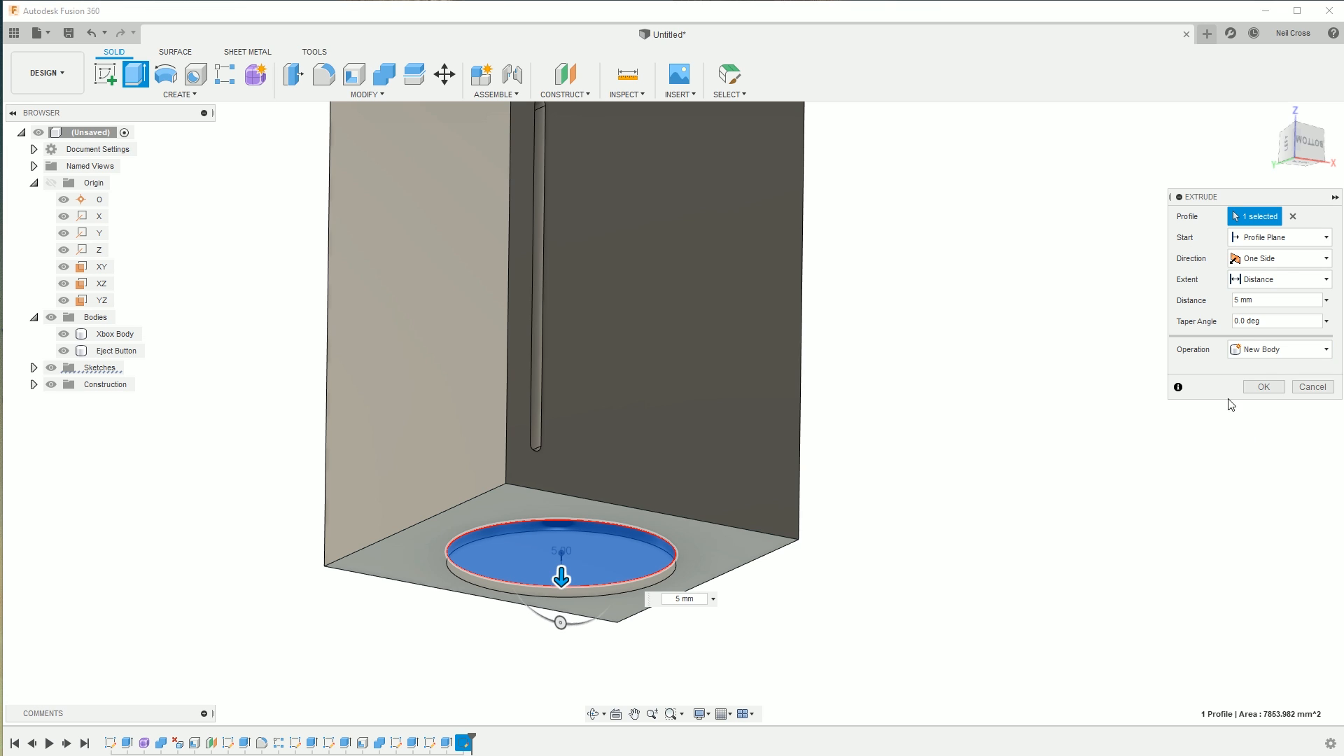
left_click(1267, 389)
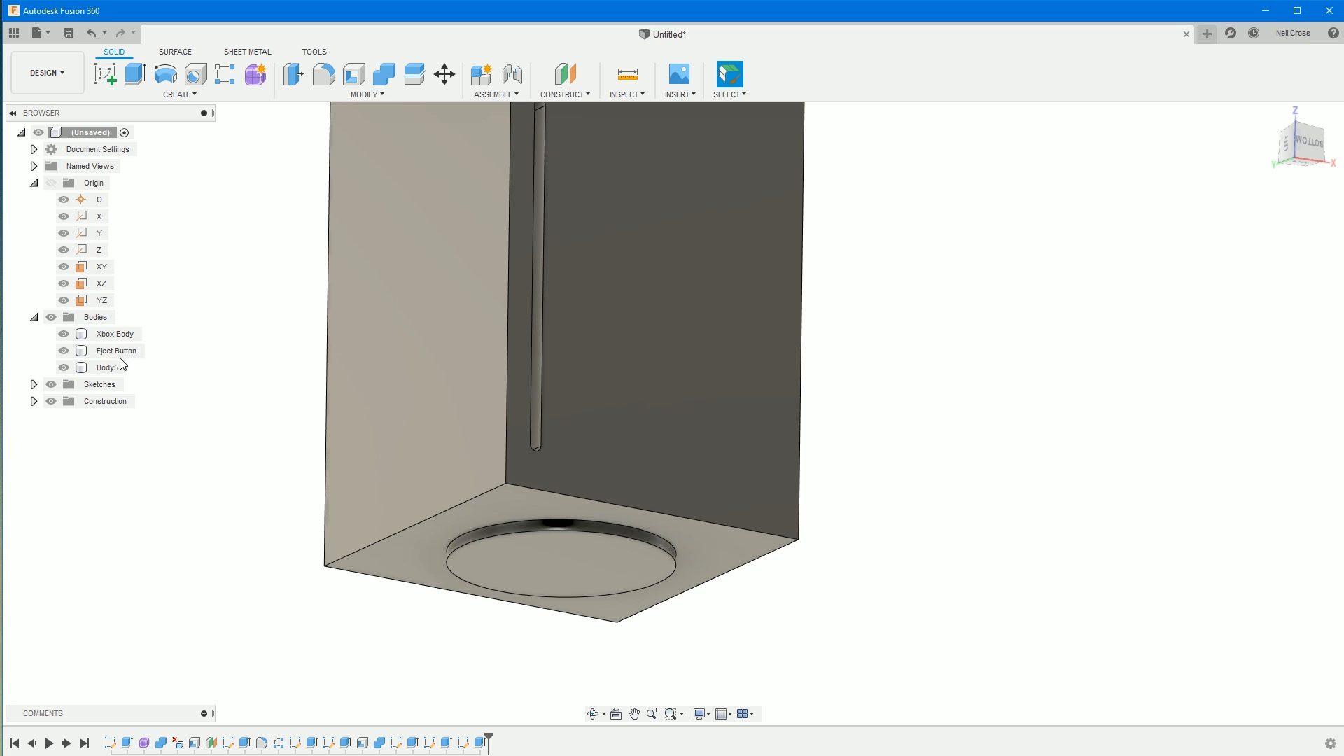
- Rename the new disc body under the console as Bottom Stand
double_click(98, 367)
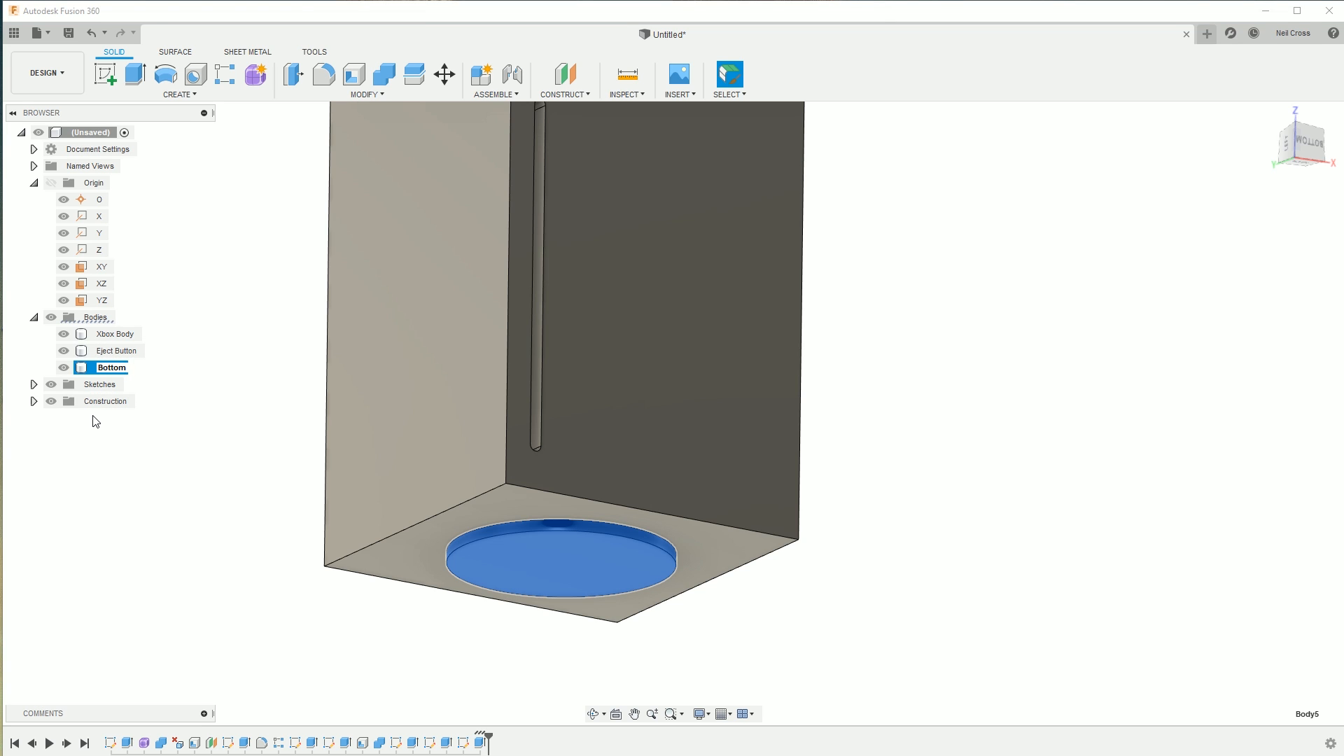
type("Bottom Stn")
key("BackSpace")
type("a")
key("Return")
left_click(861, 507)
- Examine the console's front face and compare it with the Xbox Series X reference images in the browser for missing details
middle_click_drag(705, 471, 660, 505, "shift")
scroll(686, 322, "down", 1)
middle_click_drag(679, 318, 720, 506)
scroll(739, 490, "down", 1)
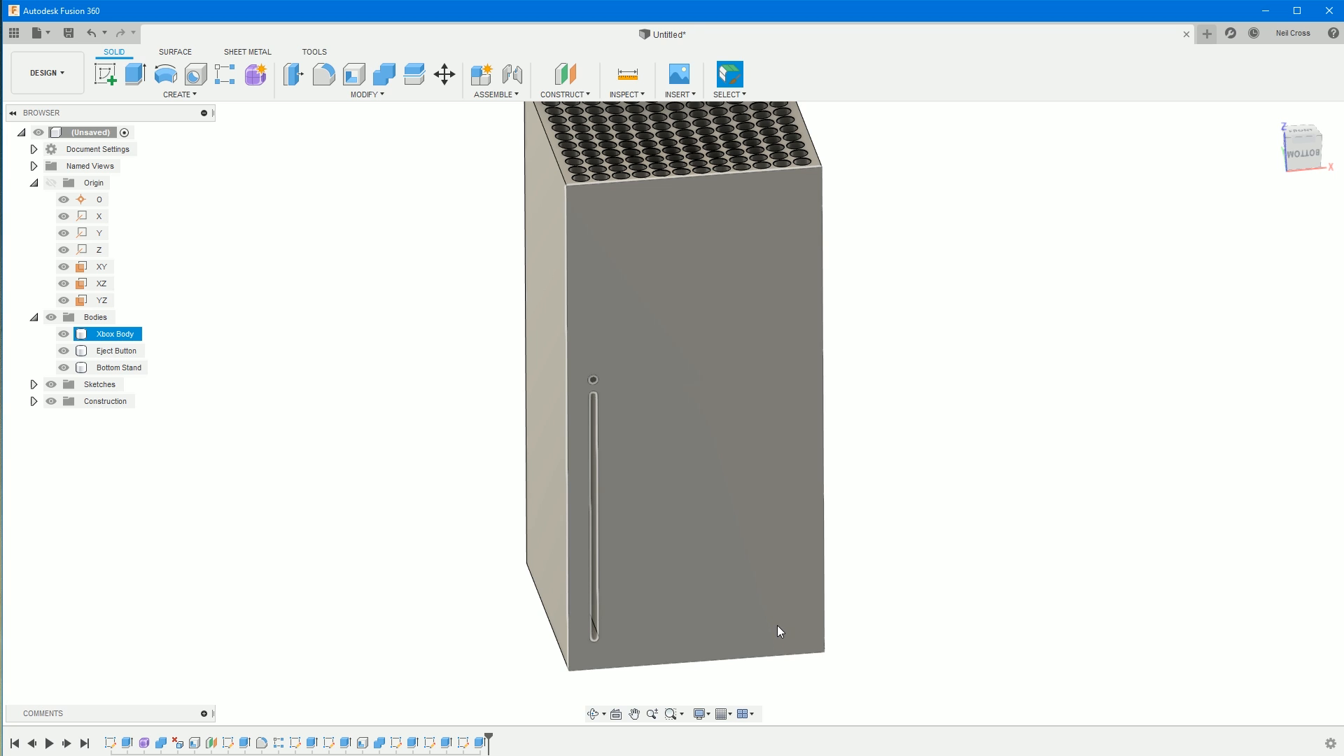
key("alt+Tab")
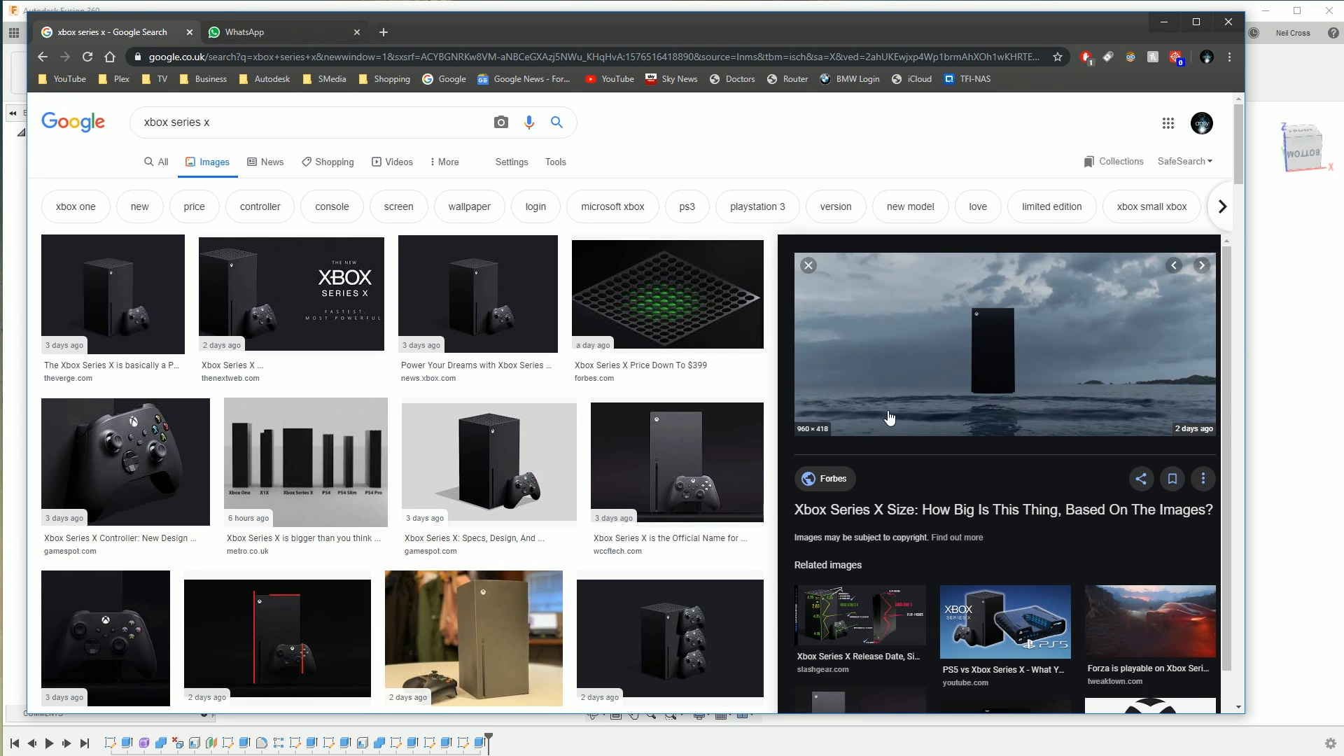
scroll(490, 651, "down", 5)
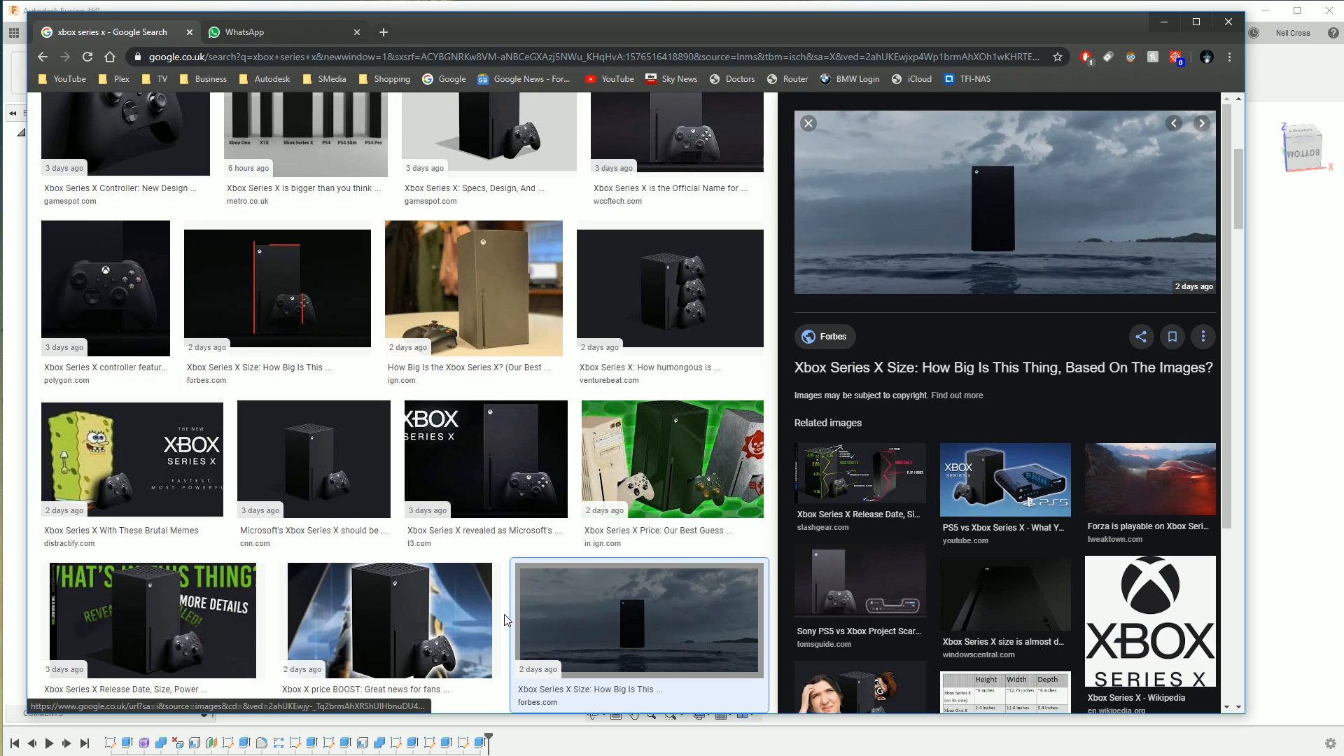
key("alt+Tab")
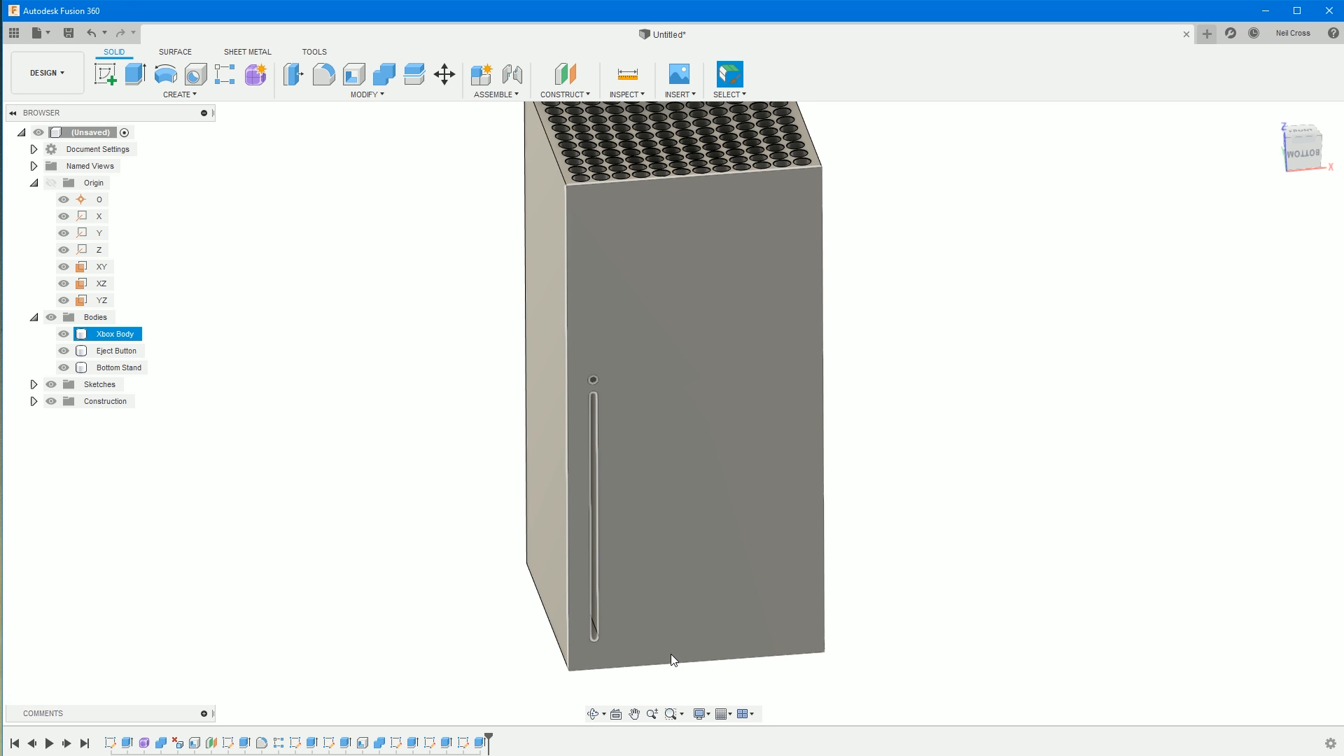
left_click(838, 652)
- Open the parts4cad manufacturer part catalogue from Fusion 360 and search it for "usb"
left_click(690, 95)
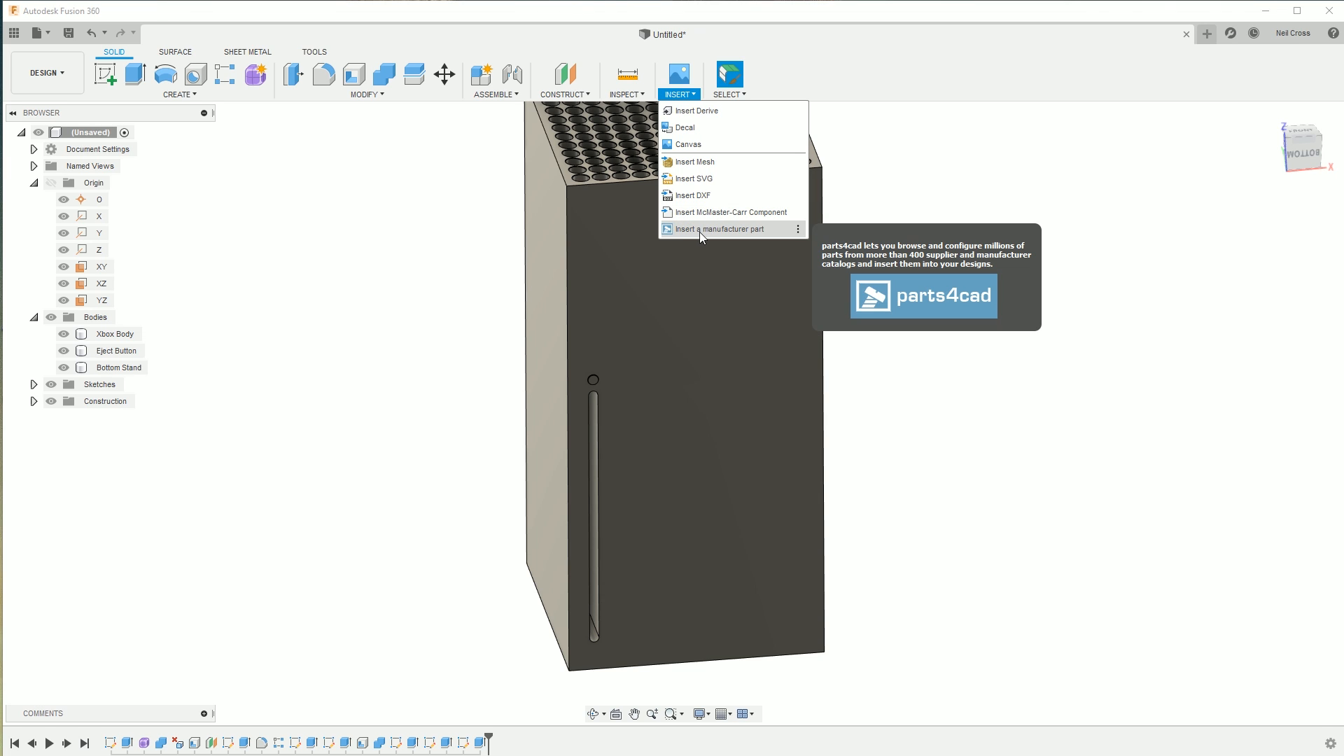
left_click(702, 232)
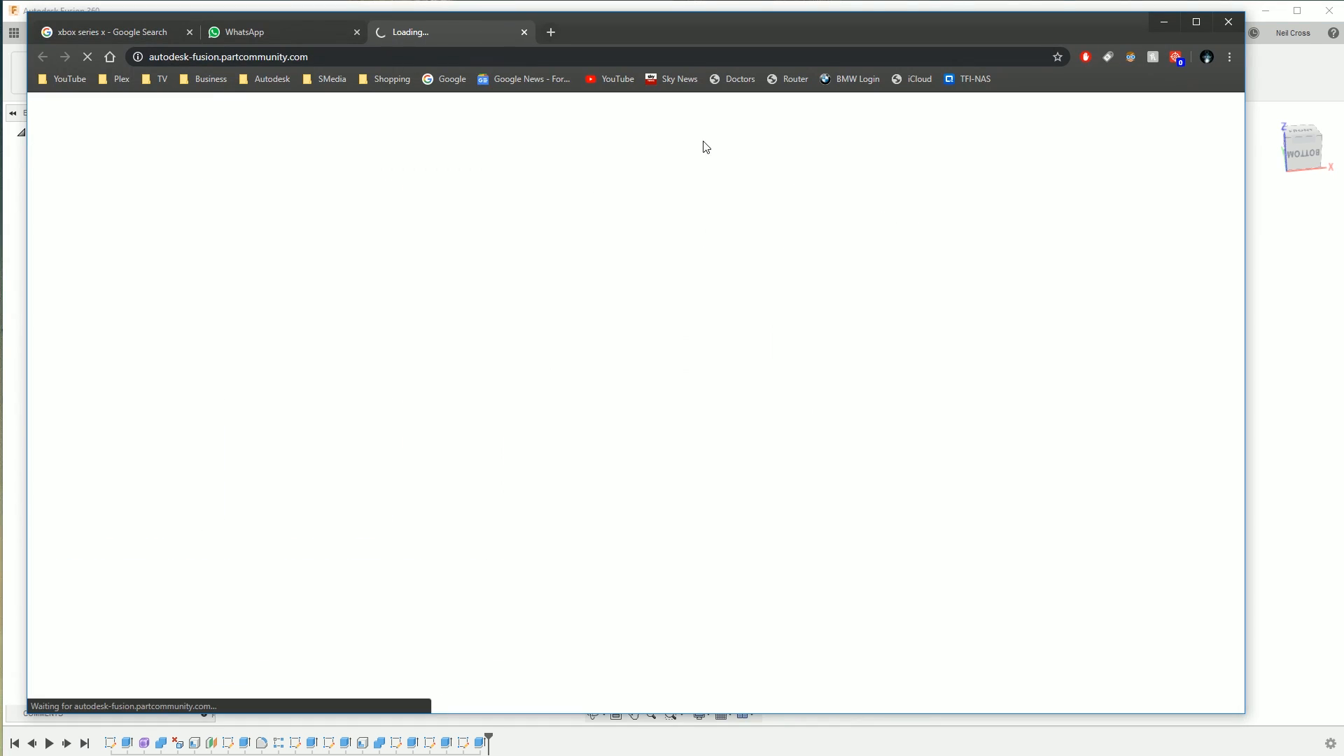
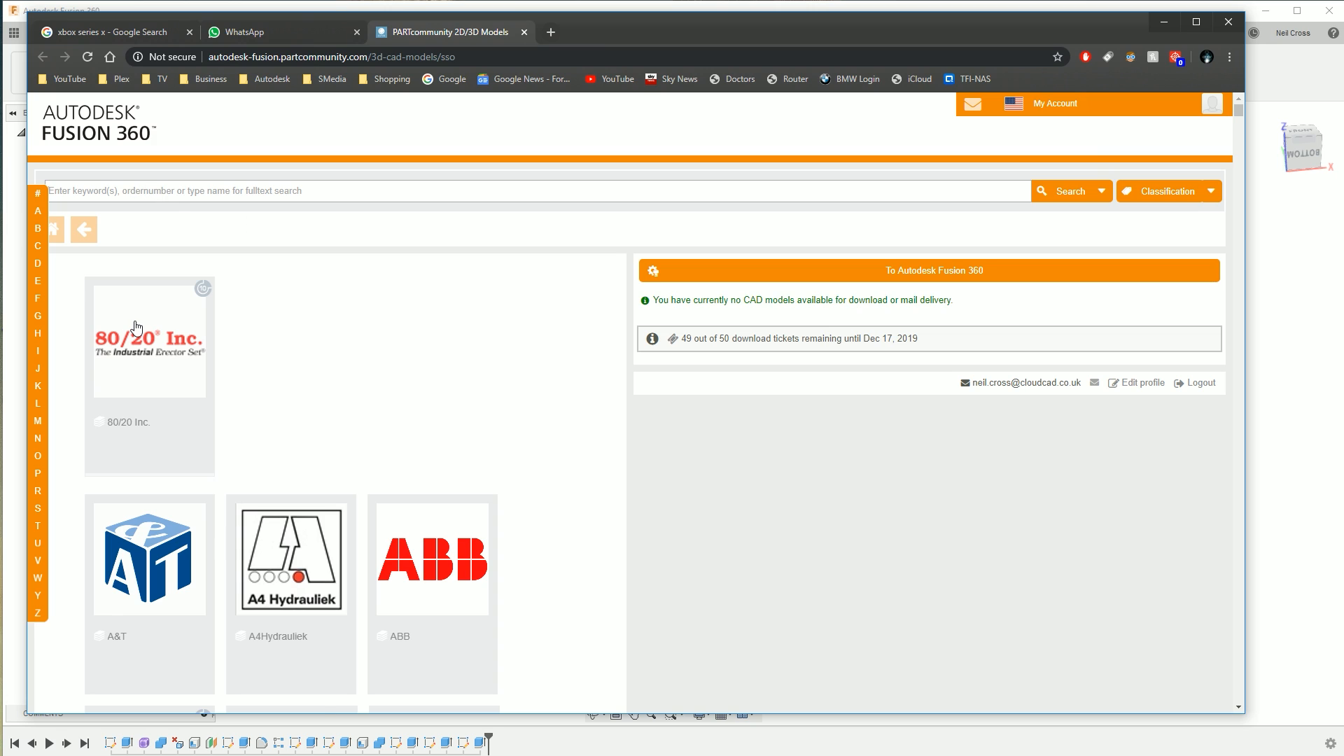
left_click(164, 201)
type("usb")
key("Return")
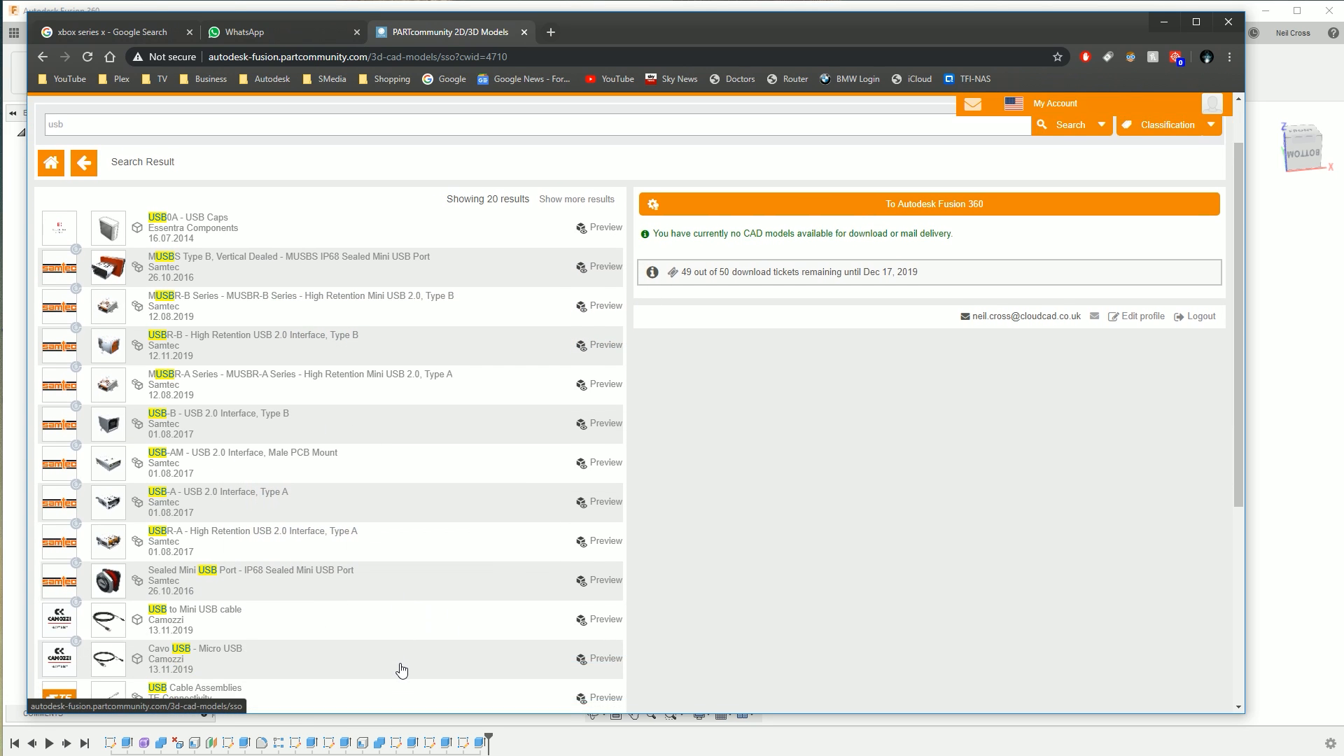
- Open the Samtec USBR-A High Retention USB 2.0 Interface, Type A part from the USB search results
scroll(400, 665, "down", 3)
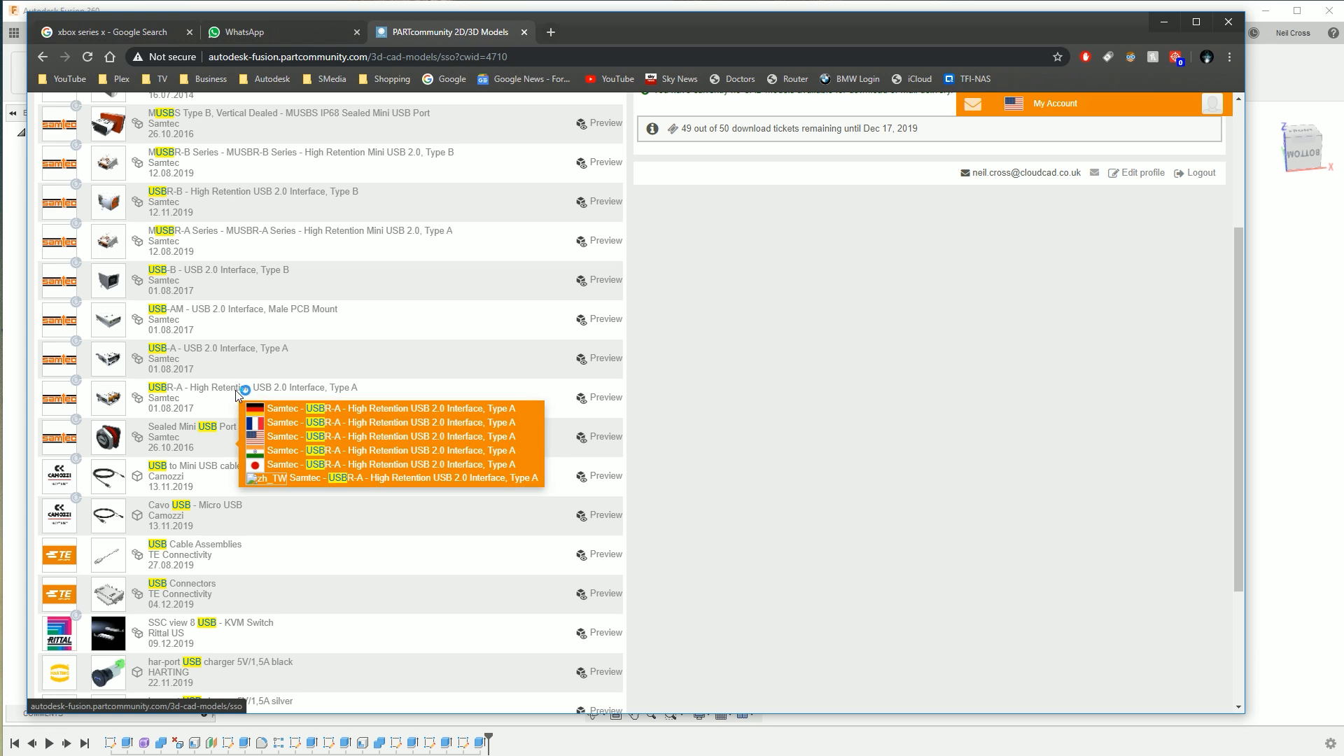
left_click(235, 390)
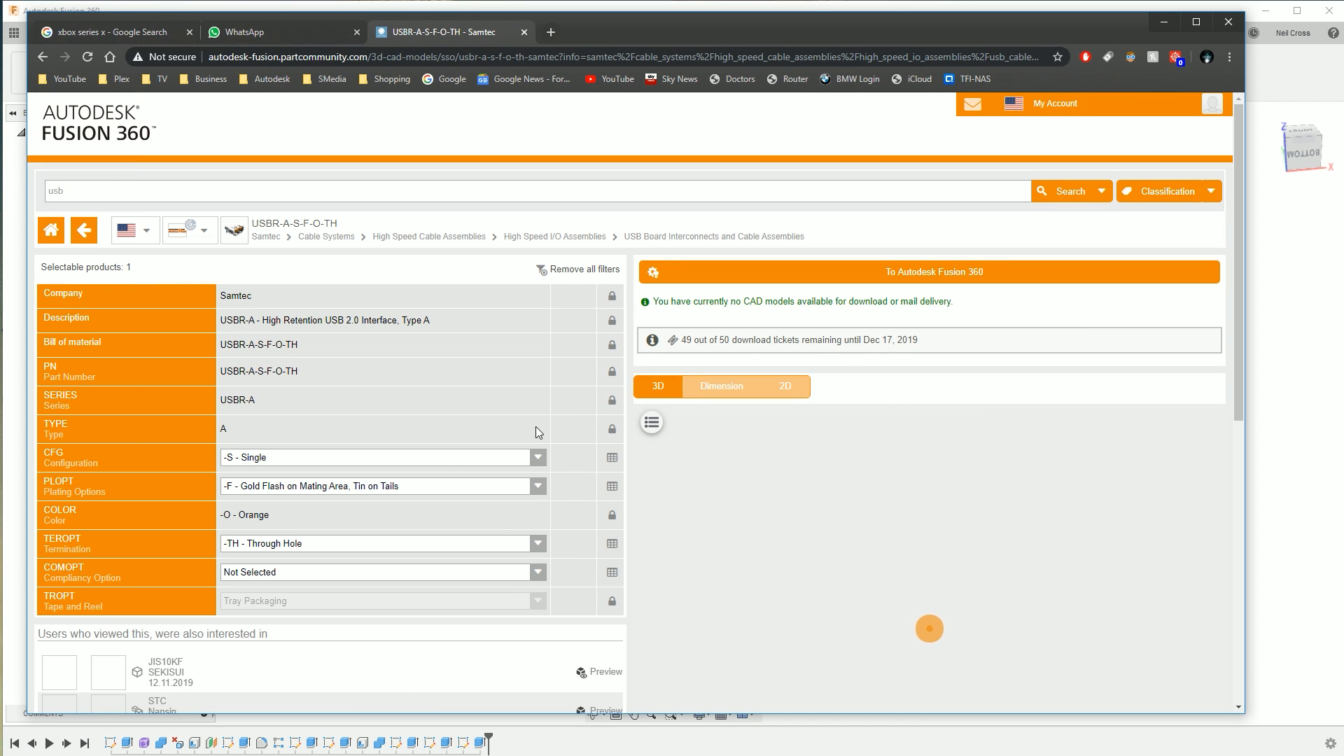
scroll(568, 458, "down", 2)
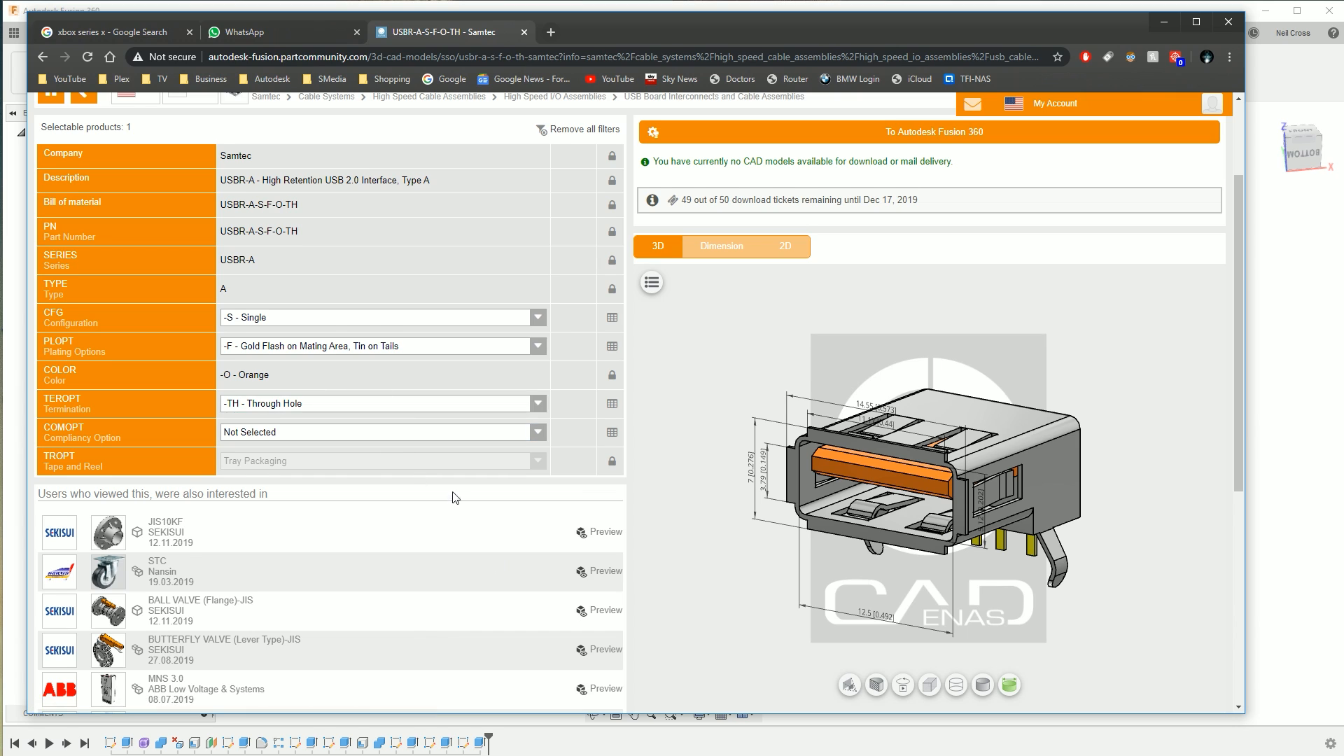
scroll(454, 498, "up", 1)
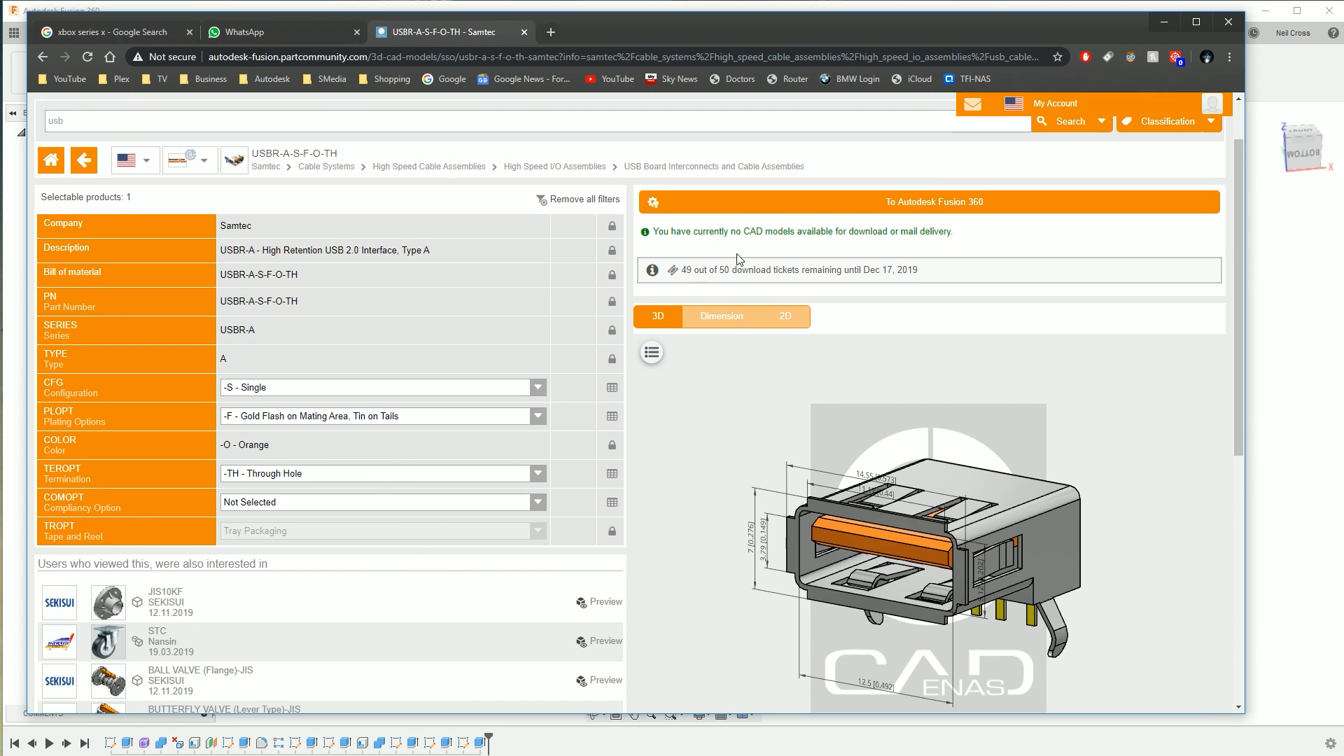
- Send the USBR-A-S-F-O-TH model to Autodesk Fusion 360, allow NLauncher Application to open, and return to the Fusion 360 design
left_click(923, 203)
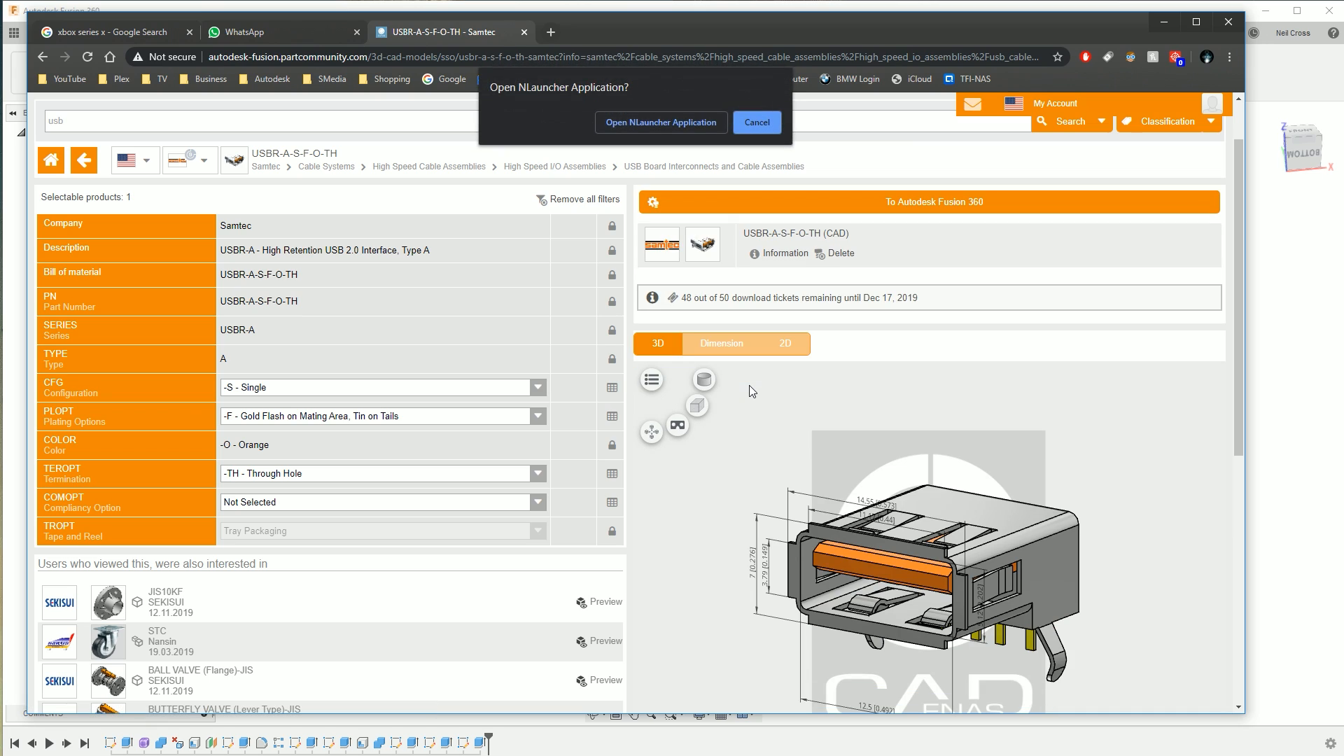
left_click(654, 123)
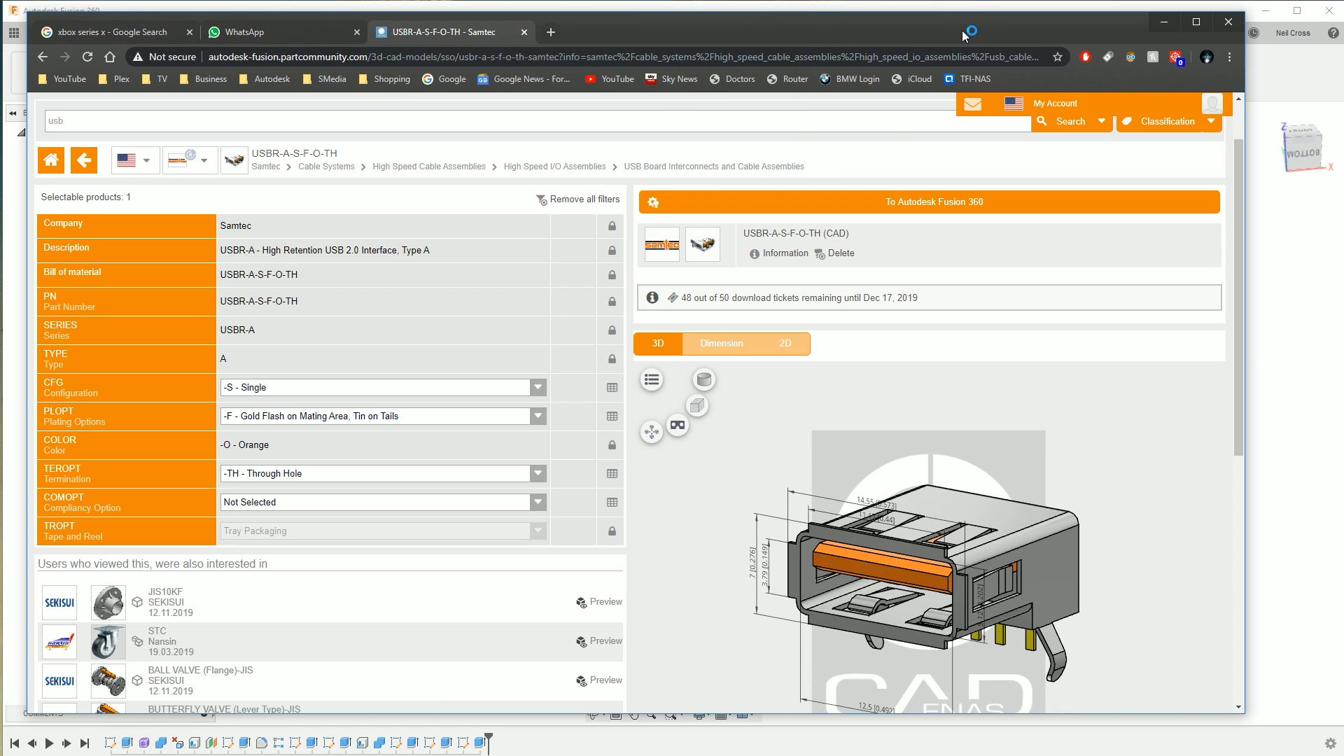
left_click(1170, 22)
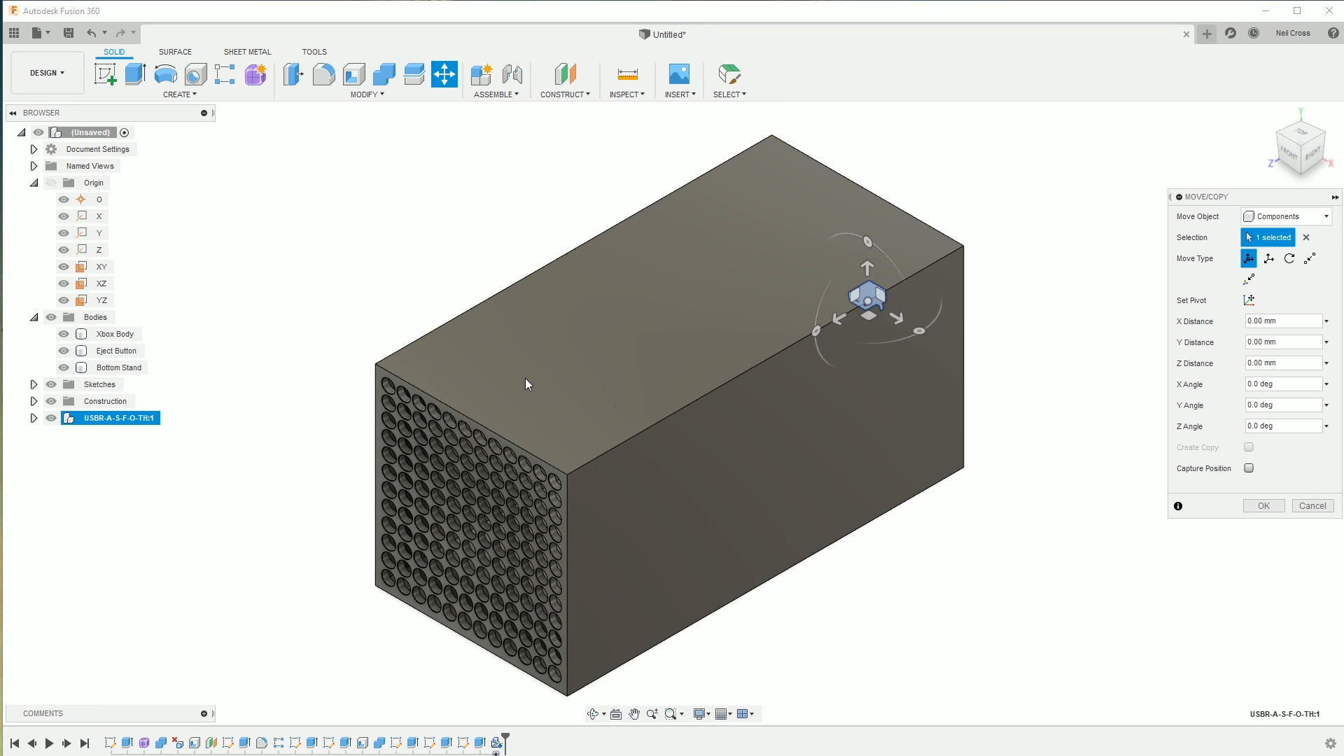
- Move the inserted USB component 50 mm along X and 40 mm along Z
left_click_drag(907, 324, 945, 364)
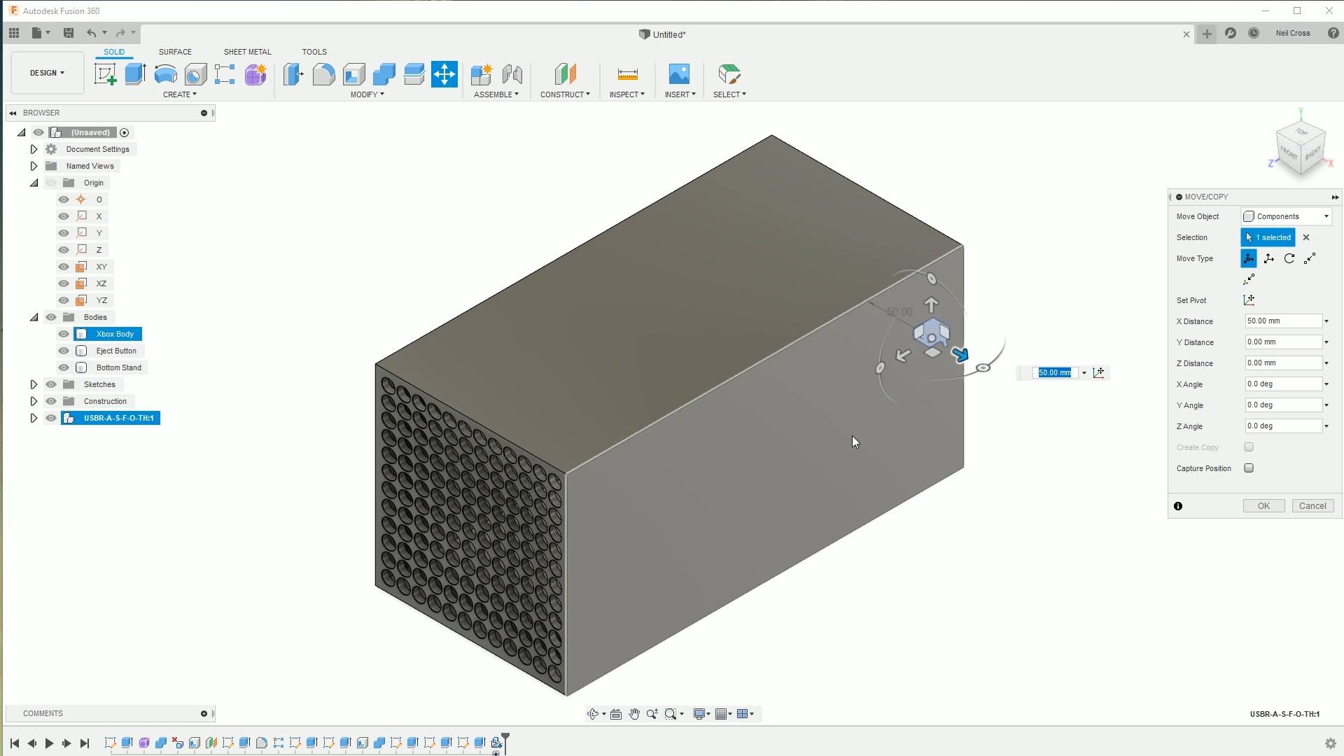
middle_click_drag(727, 454, 797, 320, "shift")
left_click_drag(768, 625, 900, 565)
scroll(900, 602, "up", 5)
scroll(916, 594, "up", 3)
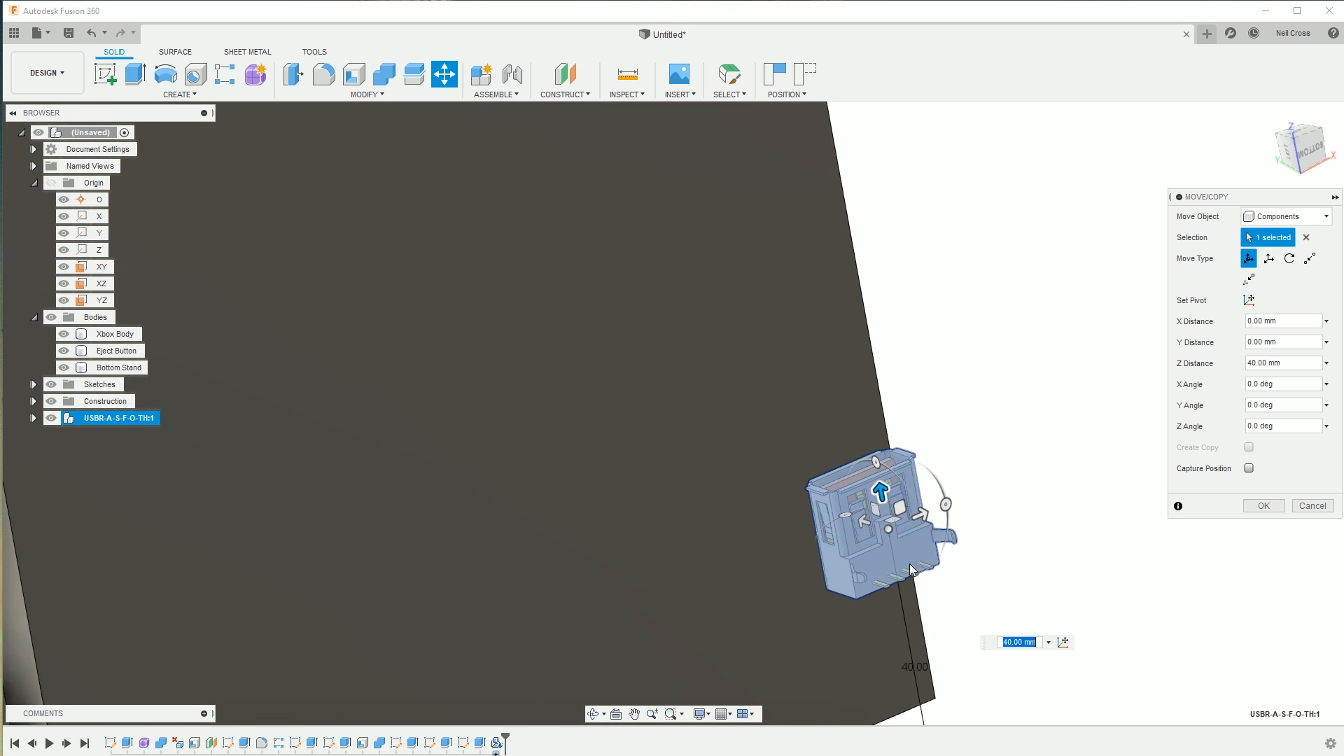
- Rotate the USB component 90 degrees about X and 90 degrees about Z to stand the port upright
scroll(888, 577, "down", 2)
middle_click_drag(891, 578, 943, 434)
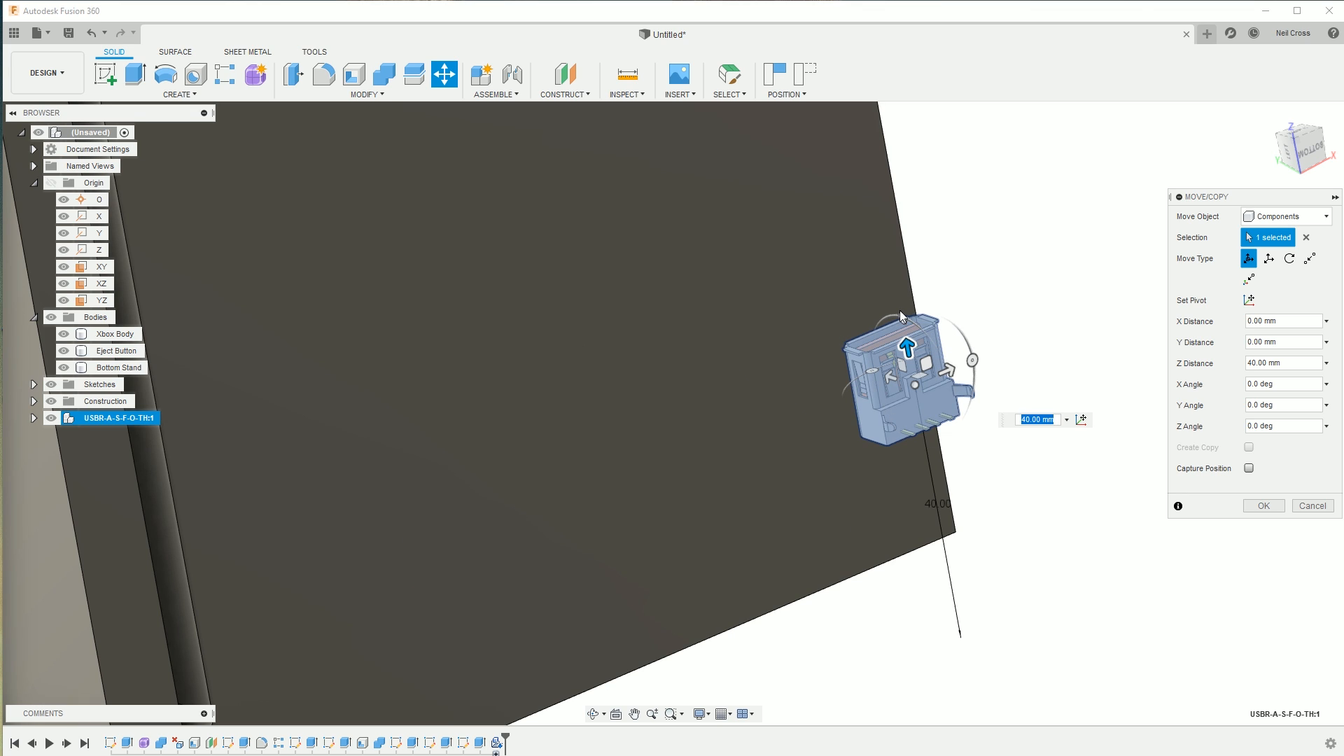
left_click_drag(887, 316, 961, 369)
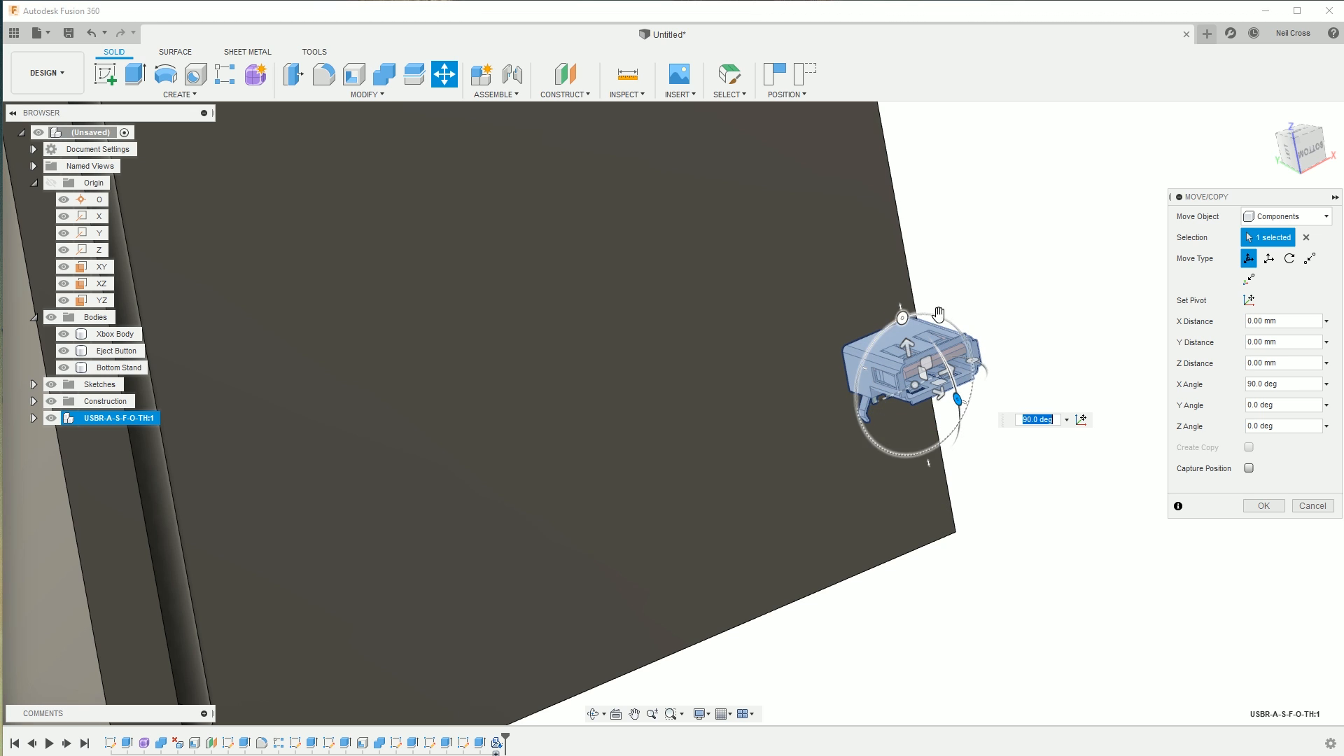
left_click_drag(933, 315, 850, 388)
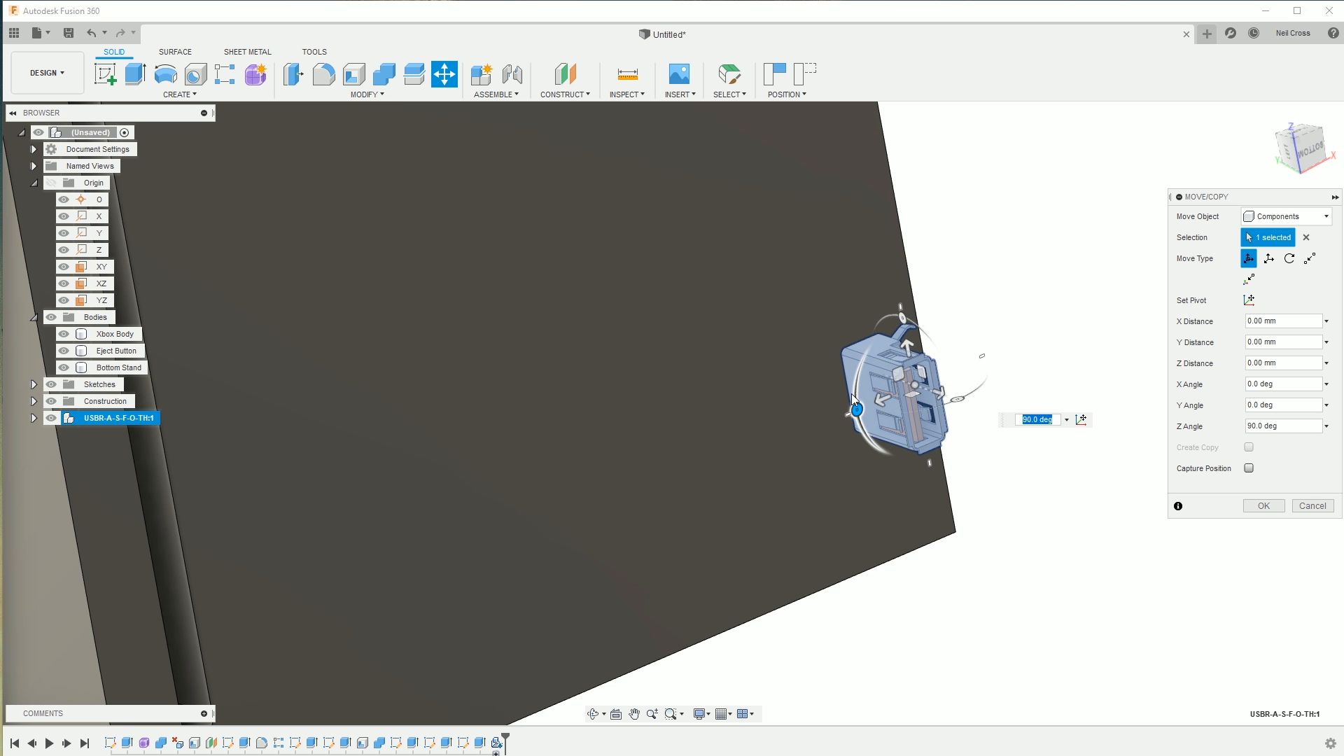
- Move the USB component -42 mm along its Z direction so its flange meets the Xbox Body's port-side face
middle_click_drag(737, 450, 779, 451, "shift")
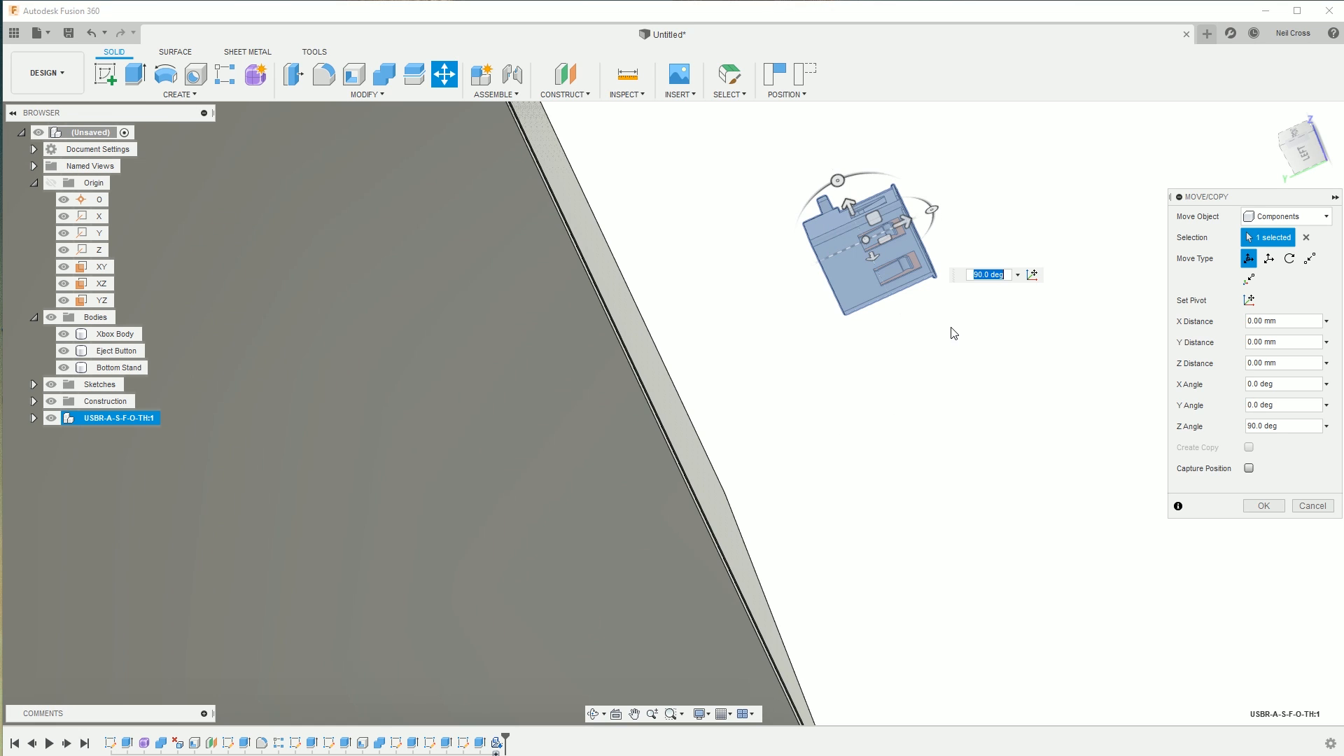
left_click(1303, 151)
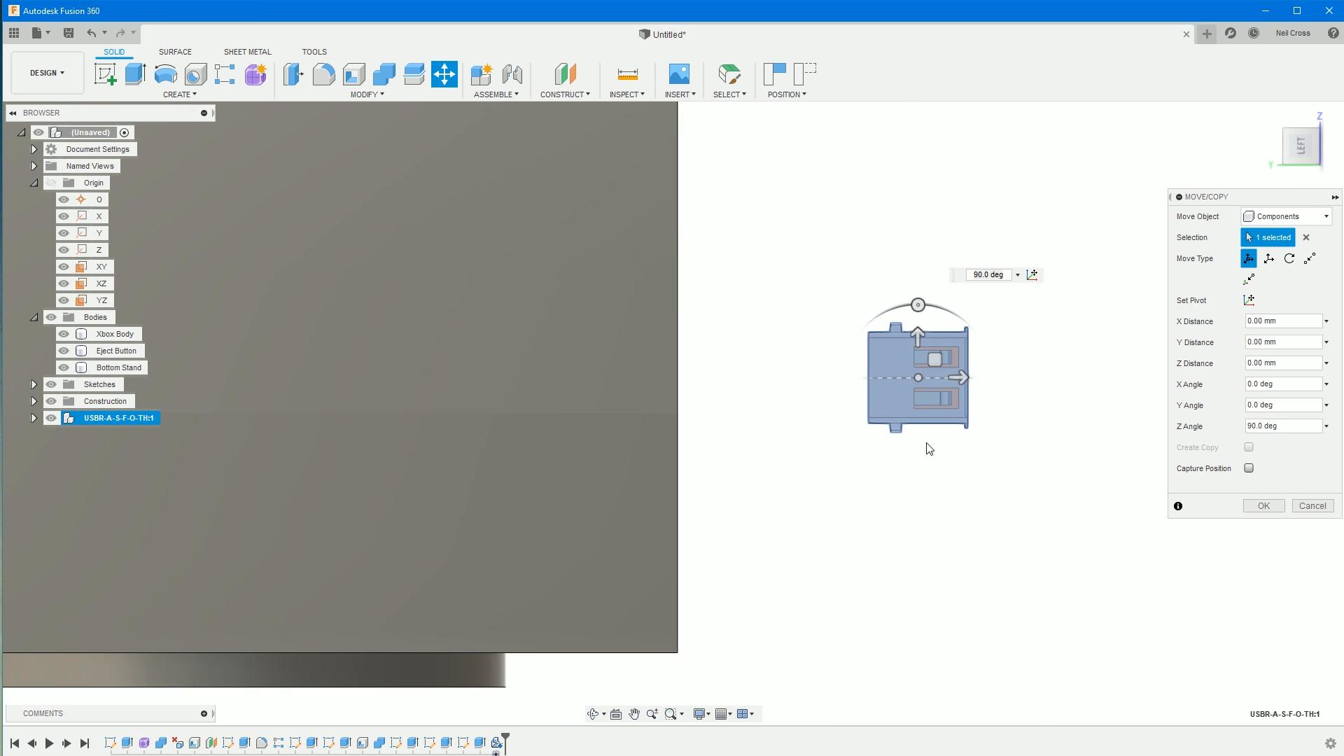
left_click_drag(964, 380, 678, 352)
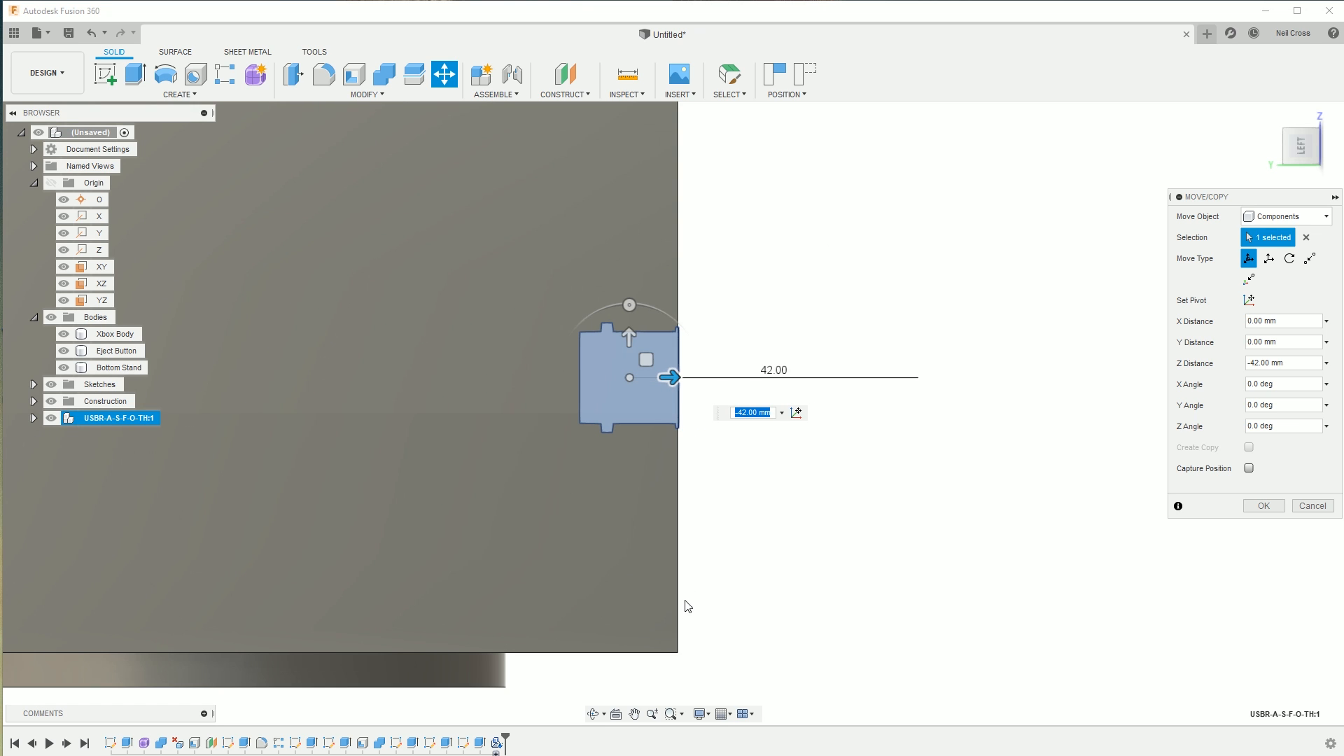
scroll(666, 350, "up", 5)
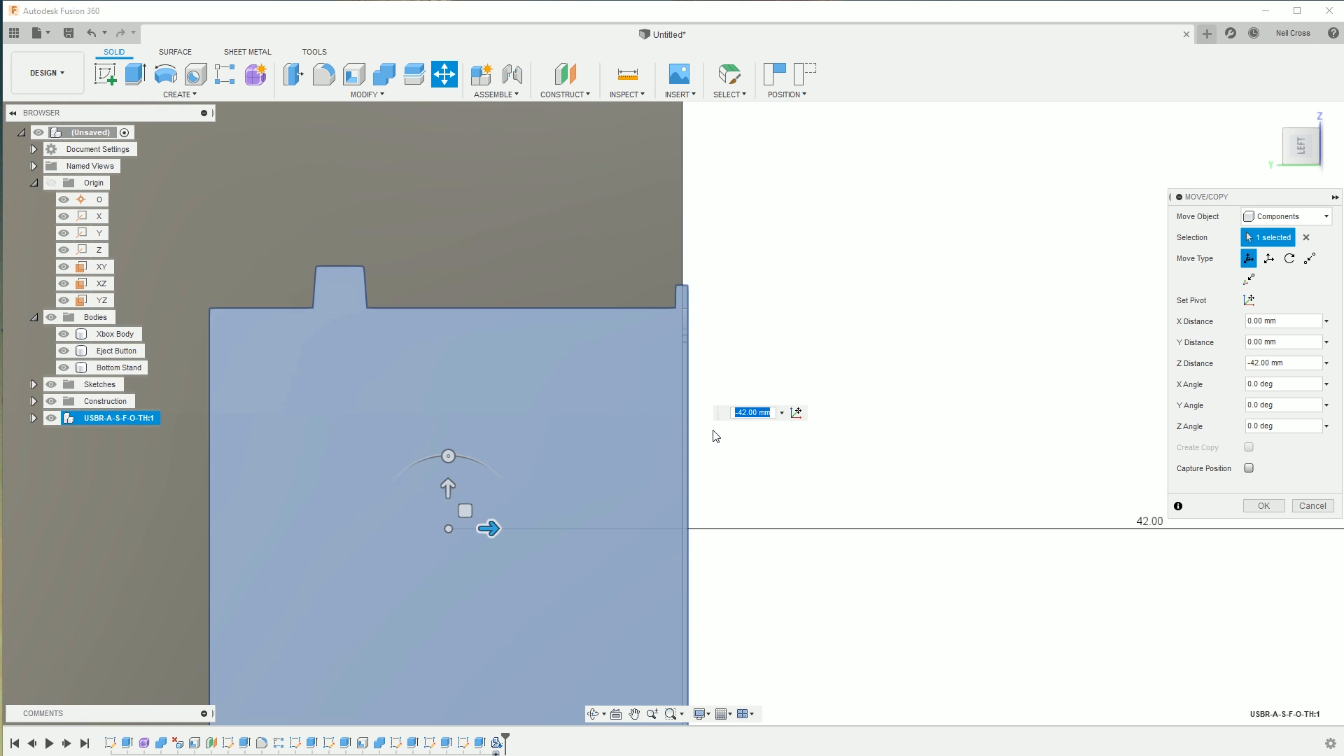
scroll(742, 387, "down", 5)
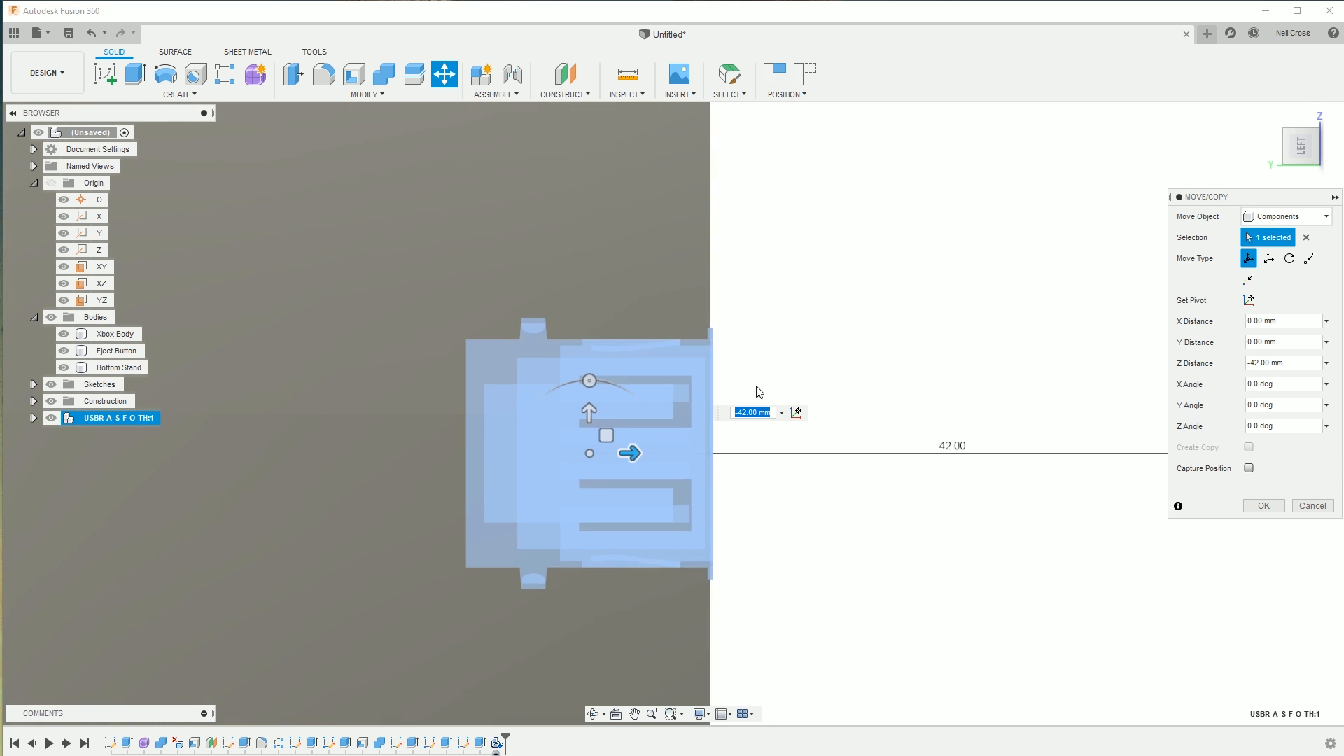
- Shift the USB component -15 mm along Y, lower it towards the face's bottom corner, and accept the move
mouse_move(744, 389)
middle_mouse_down("shift")
mouse_move(786, 392)
mouse_move(807, 350)
mouse_move(742, 396)
middle_mouse_up("shift")
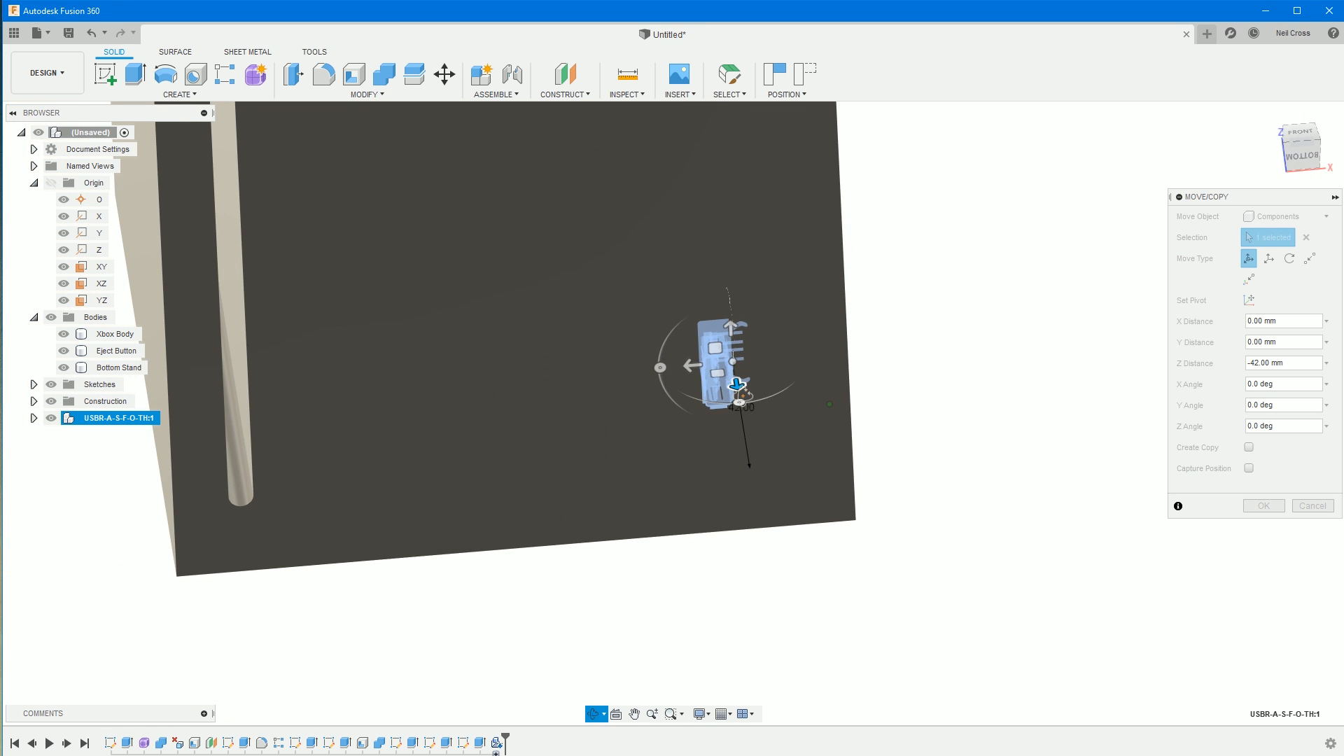
left_click_drag(692, 365, 763, 375)
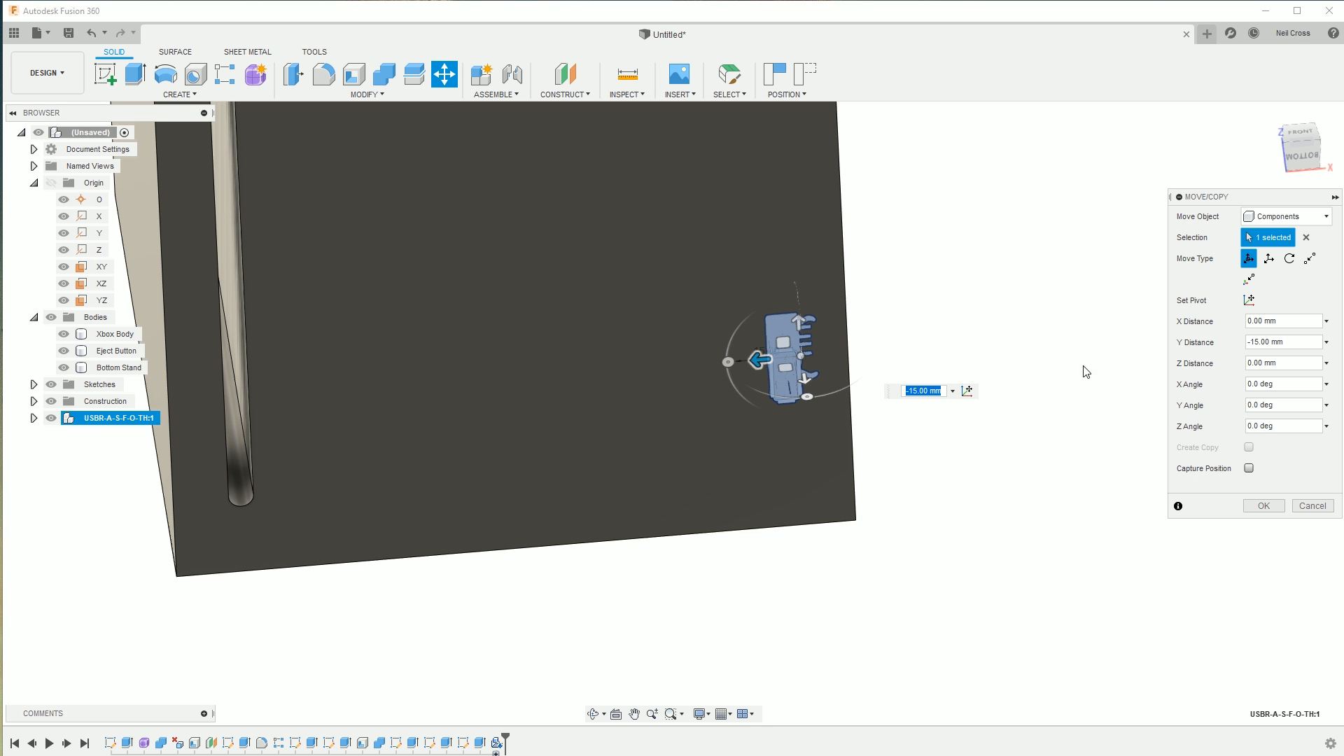
middle_click_drag(712, 446, 803, 348, "shift")
left_click_drag(799, 326, 795, 375)
left_click(1261, 509)
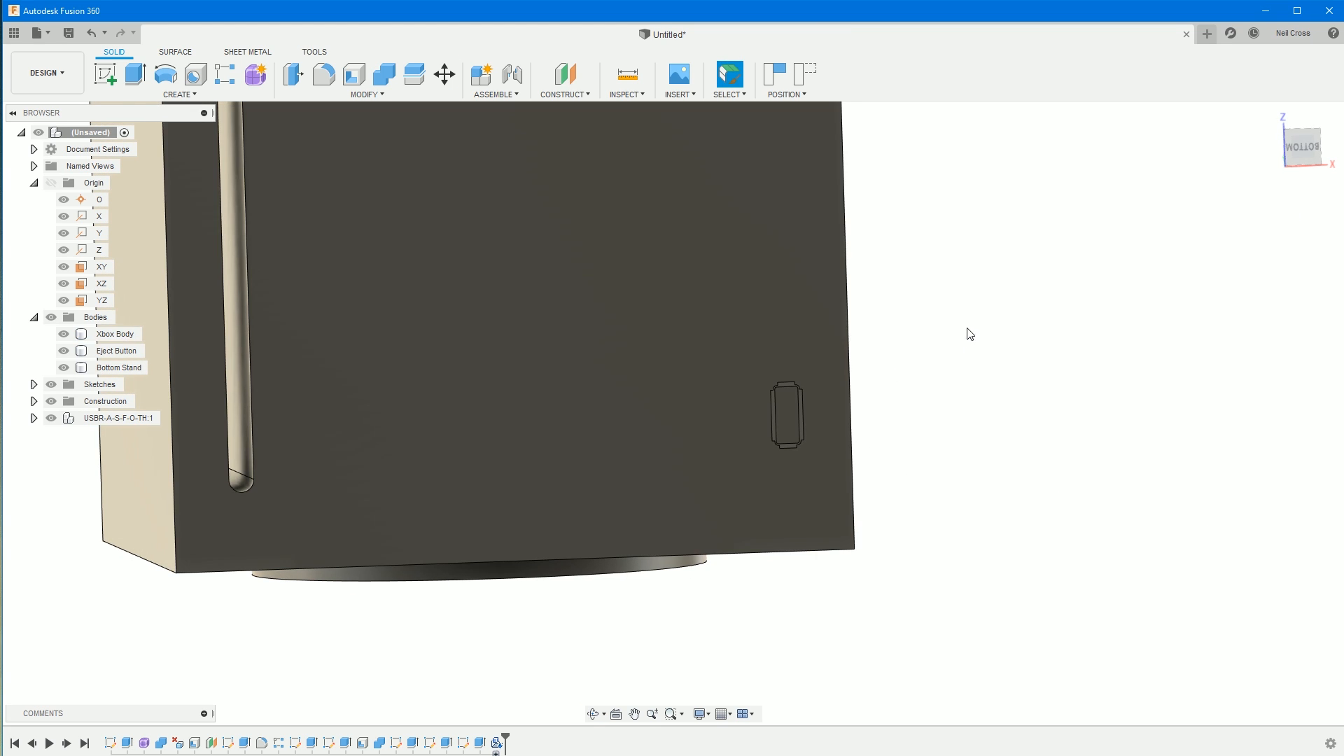
- Start a sketch on the Xbox Body face around the USB port, capturing the component's current position
middle_click_drag(822, 395, 786, 421, "shift")
scroll(787, 423, "up", 5)
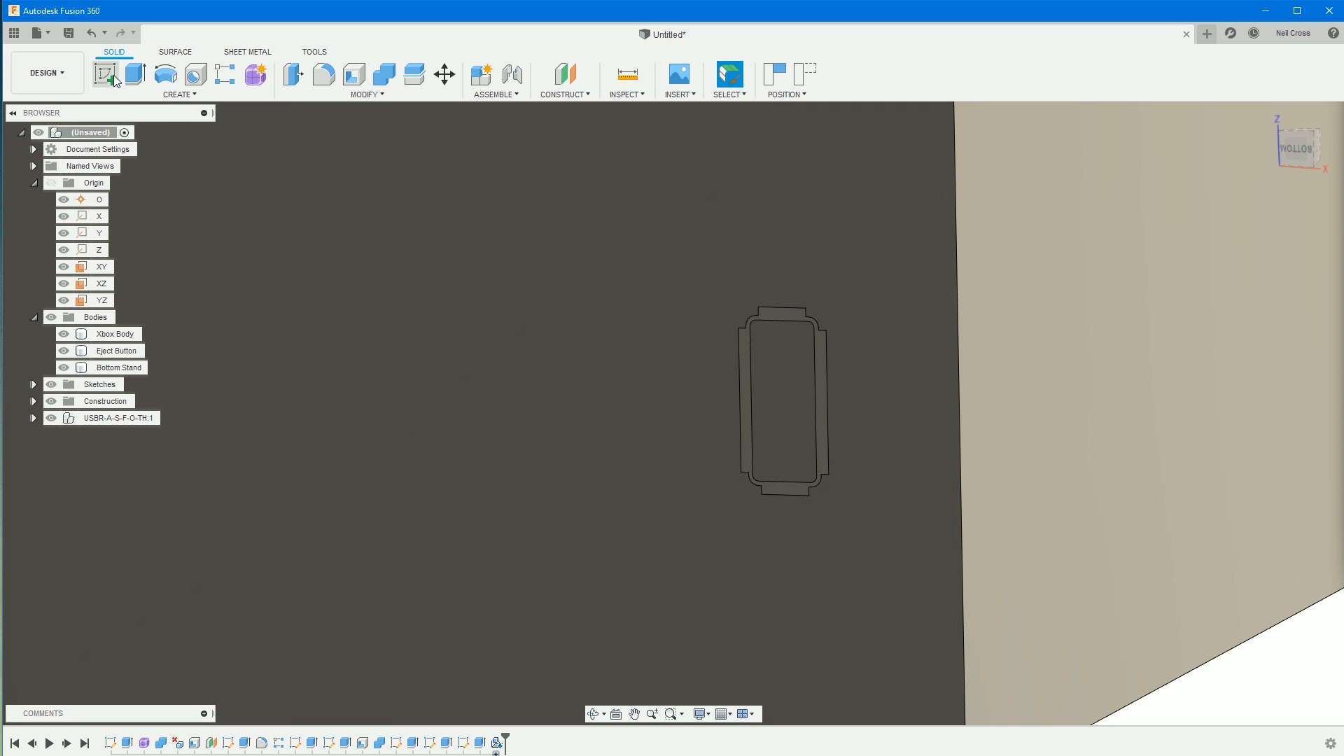
left_click(105, 73)
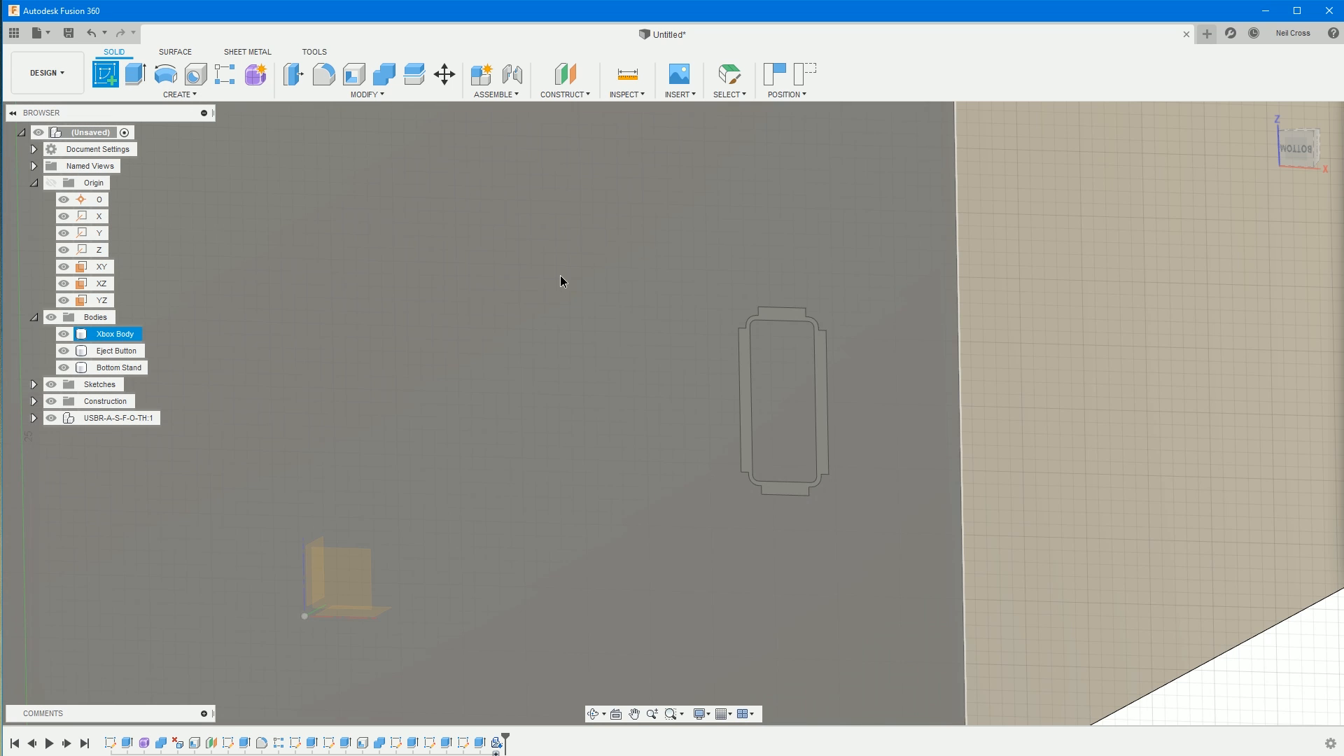
left_click(516, 641)
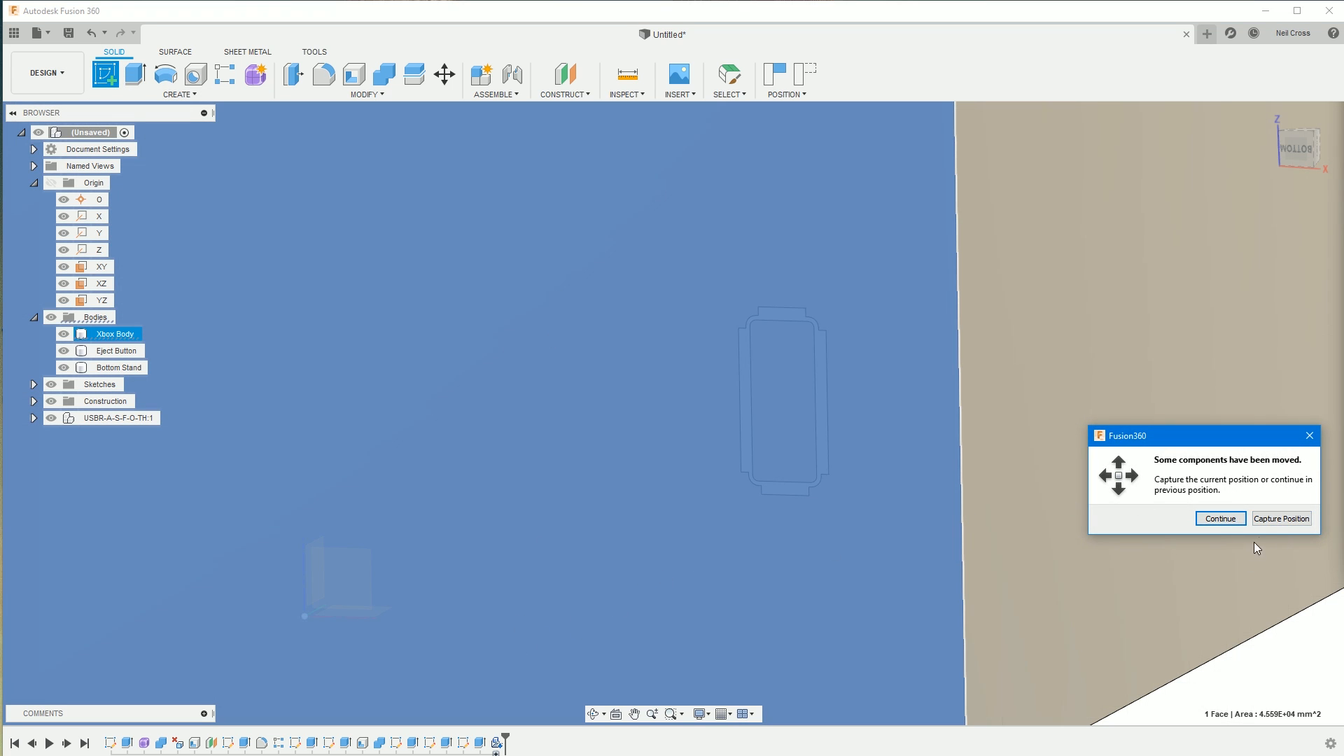
left_click(1274, 519)
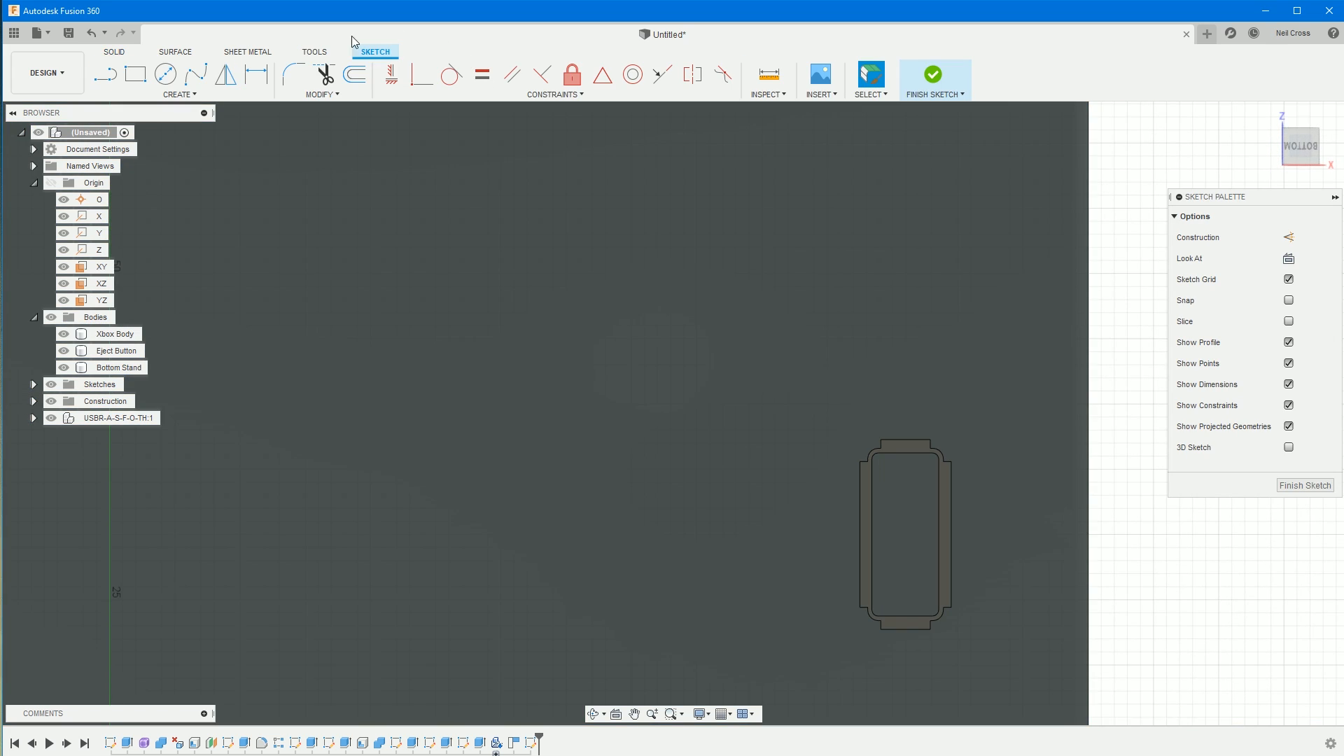
- Project the four outer corner arcs of the USB port into the sketch
key("p")
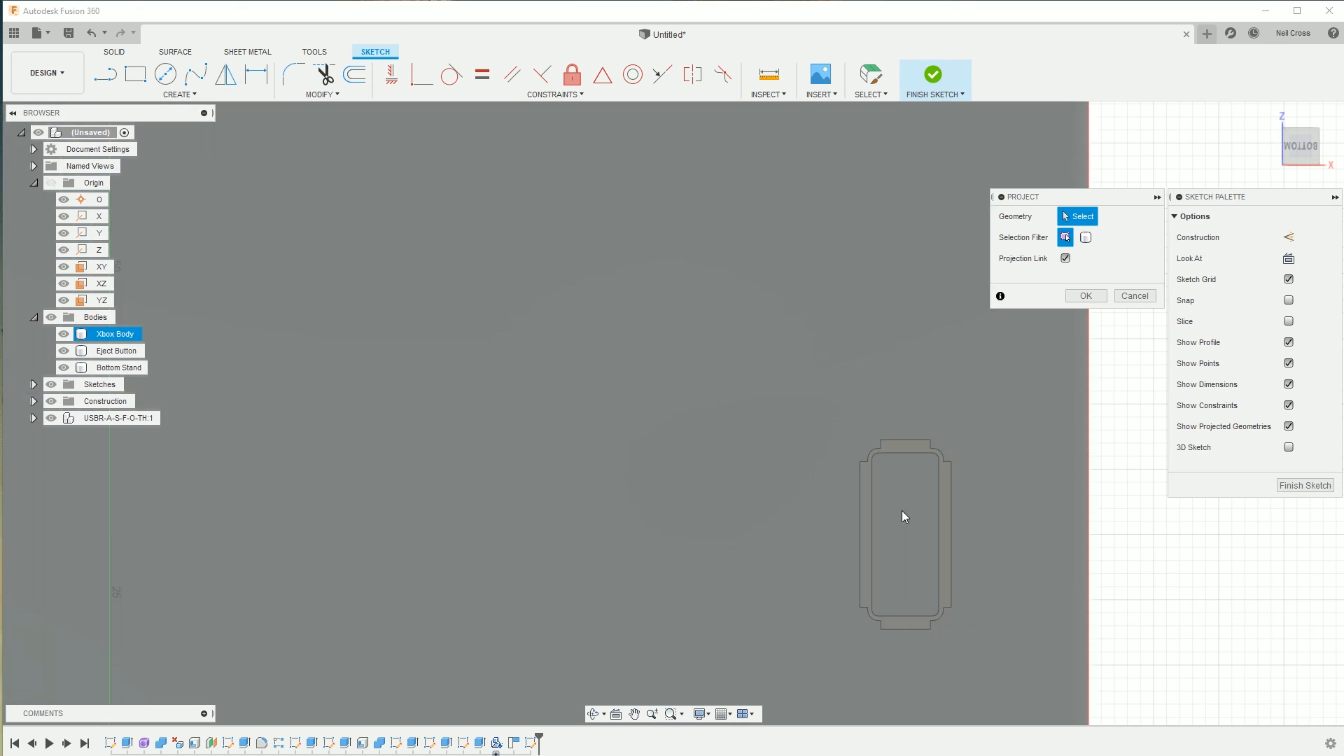
scroll(864, 460, "up", 4)
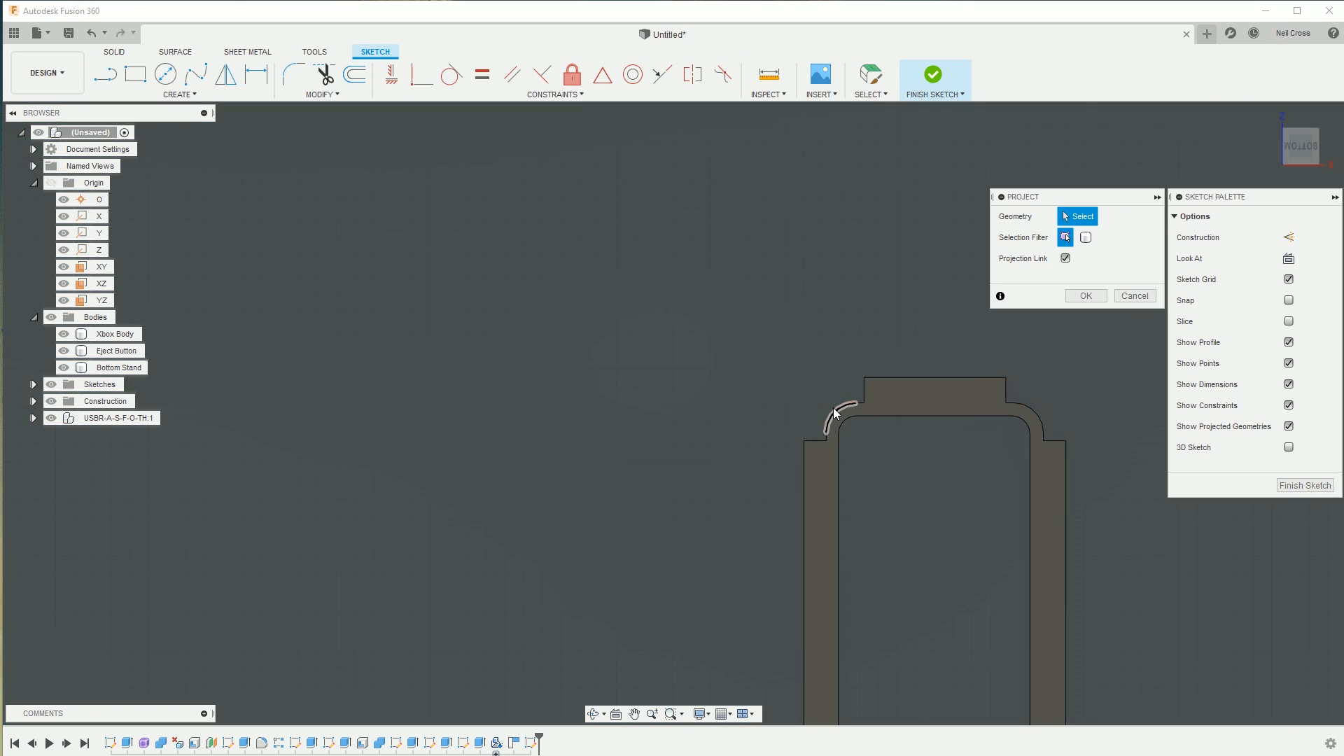
left_click(836, 415)
scroll(896, 538, "down", 2)
scroll(895, 535, "down", 1)
middle_click_drag(884, 497, 735, 242)
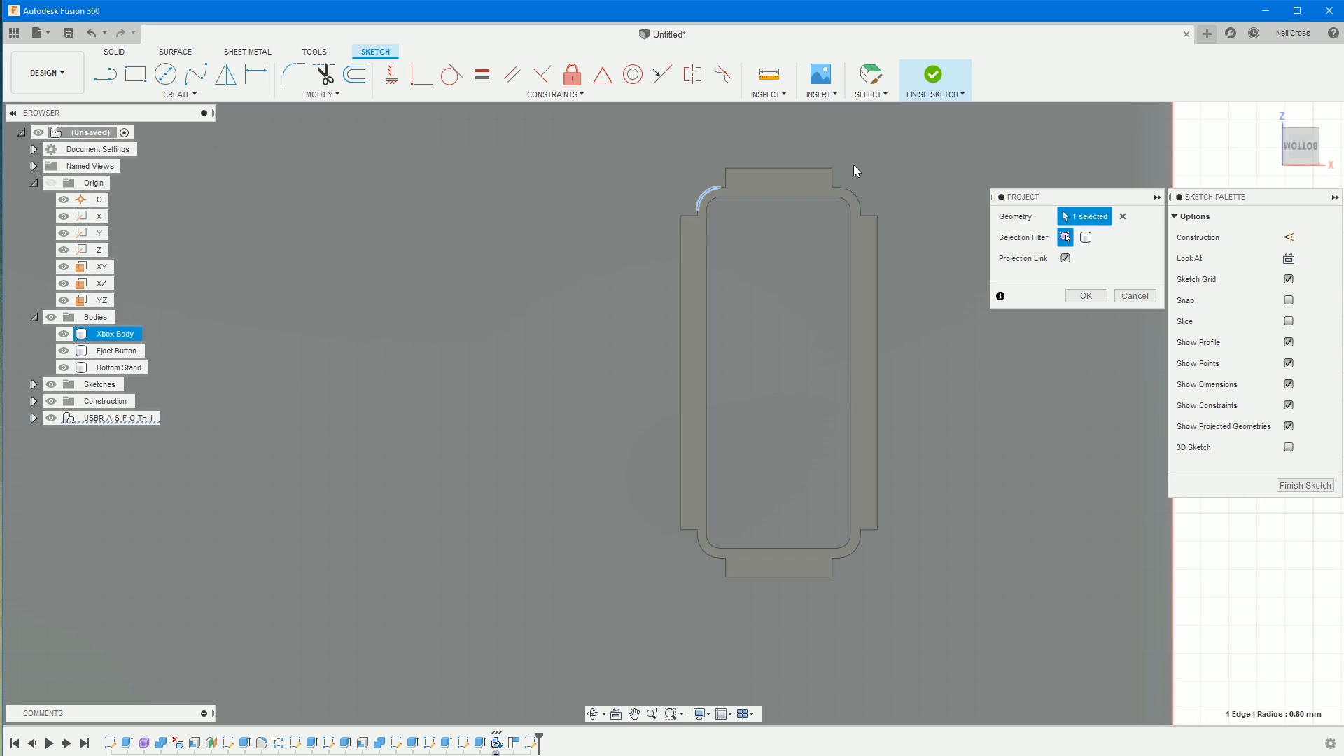
left_click(852, 194)
left_click(701, 549)
left_click(849, 558)
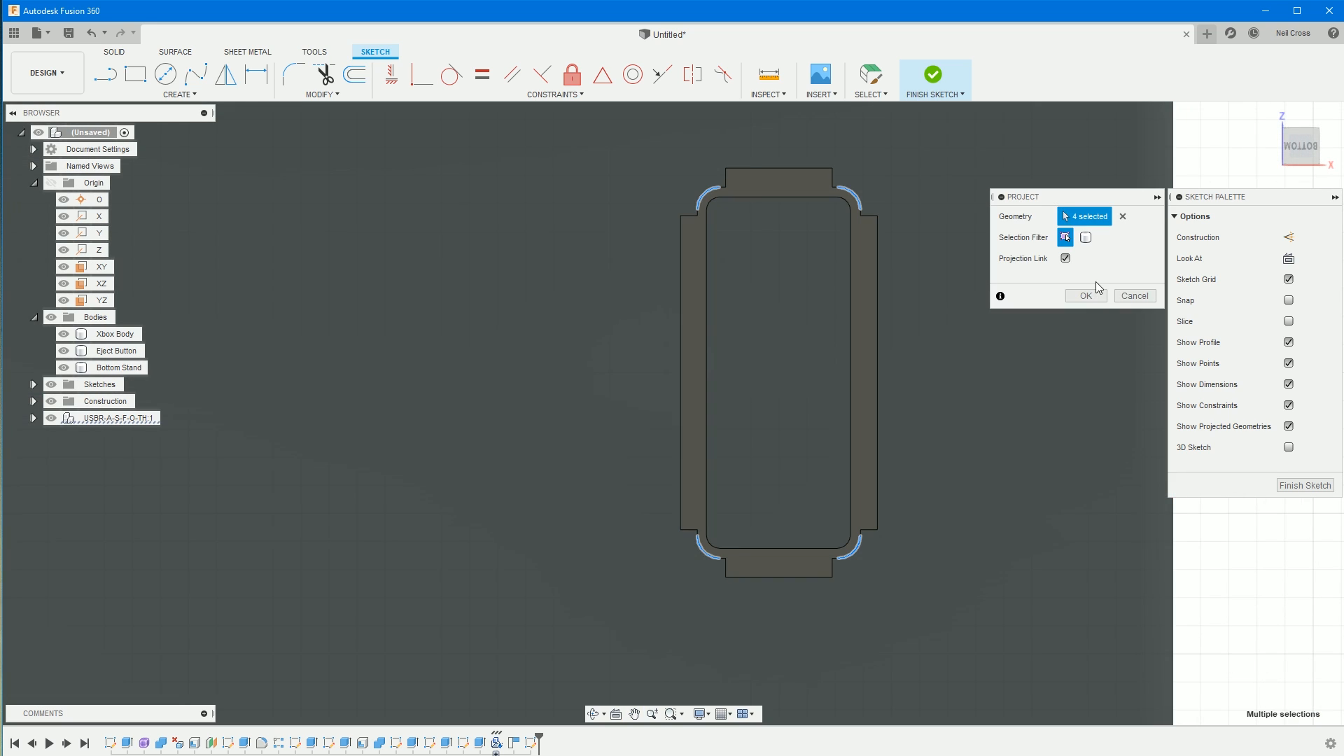
left_click(1083, 296)
- Sketch a two-point rectangle enclosing the USB port outline
left_click(137, 75)
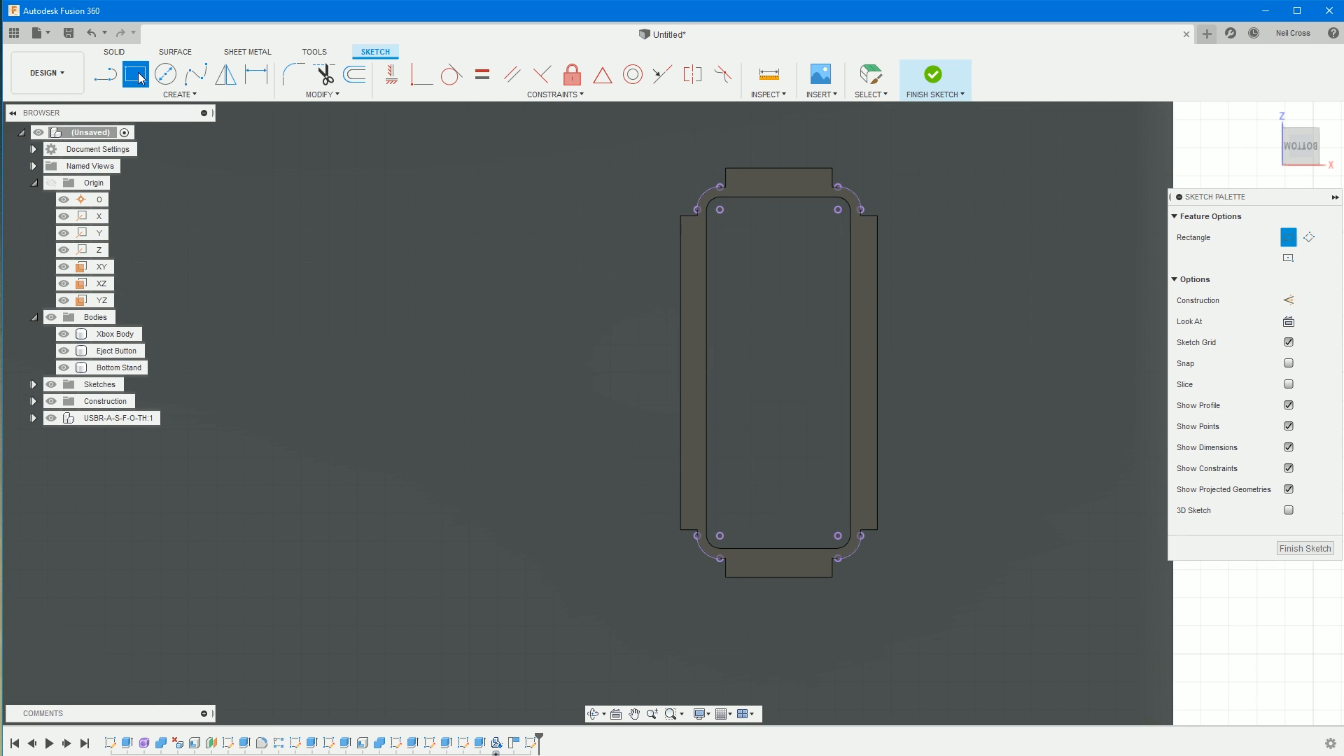
left_click(677, 168)
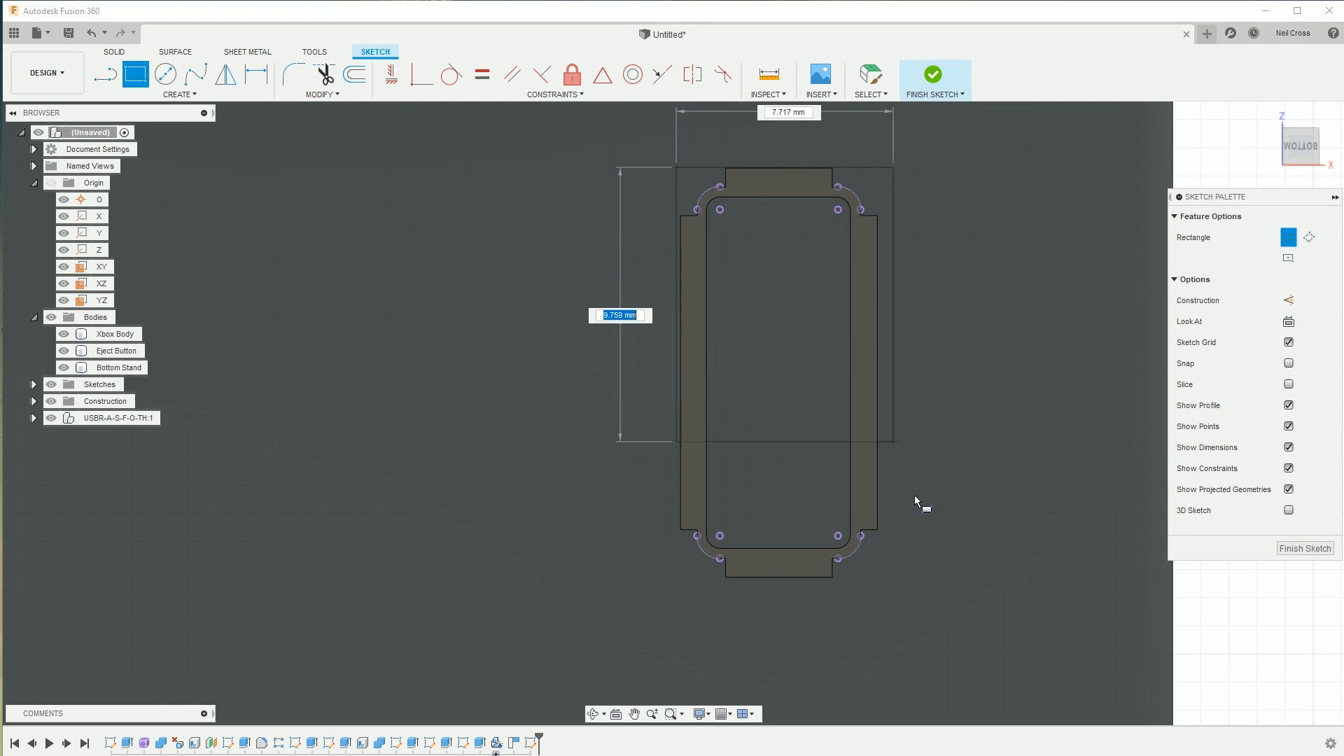
left_click(888, 587)
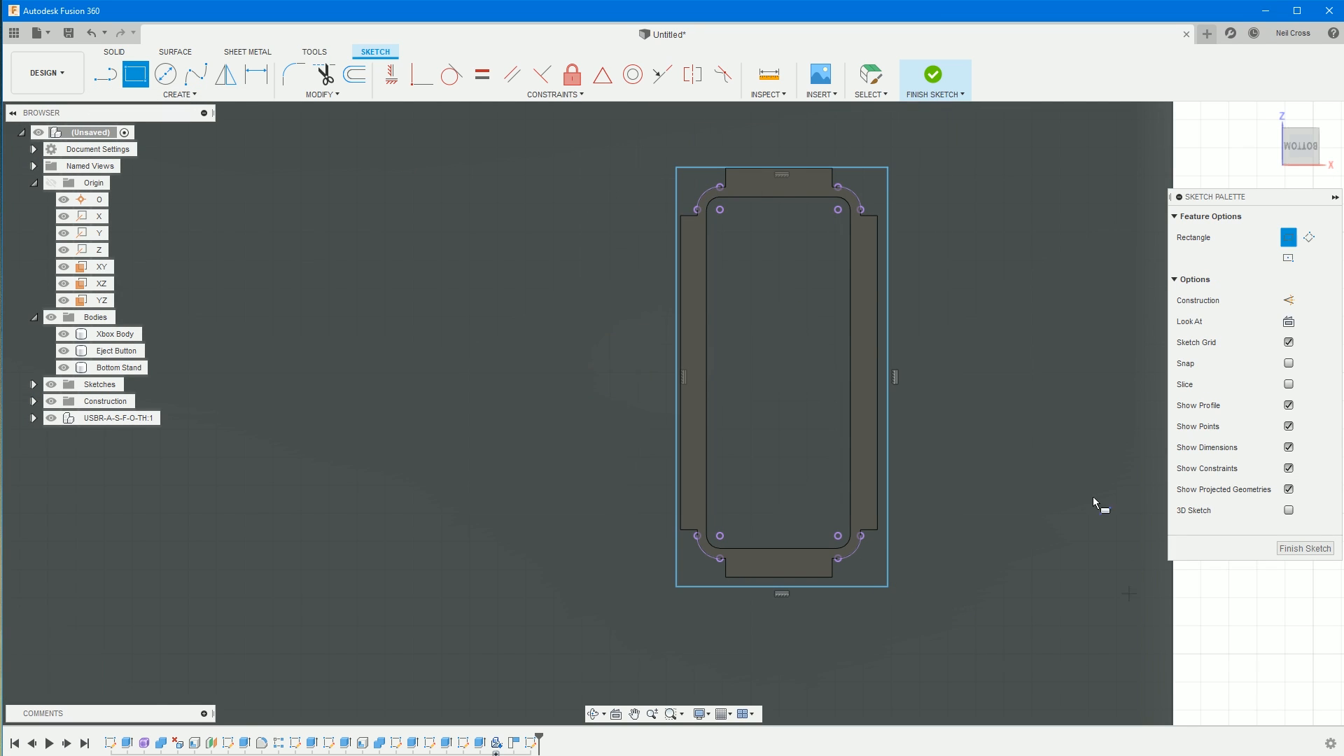
- Align the rectangle's corners with the projected arc endpoints using Horizontal/Vertical constraints, and finish the sketch
left_click(392, 74)
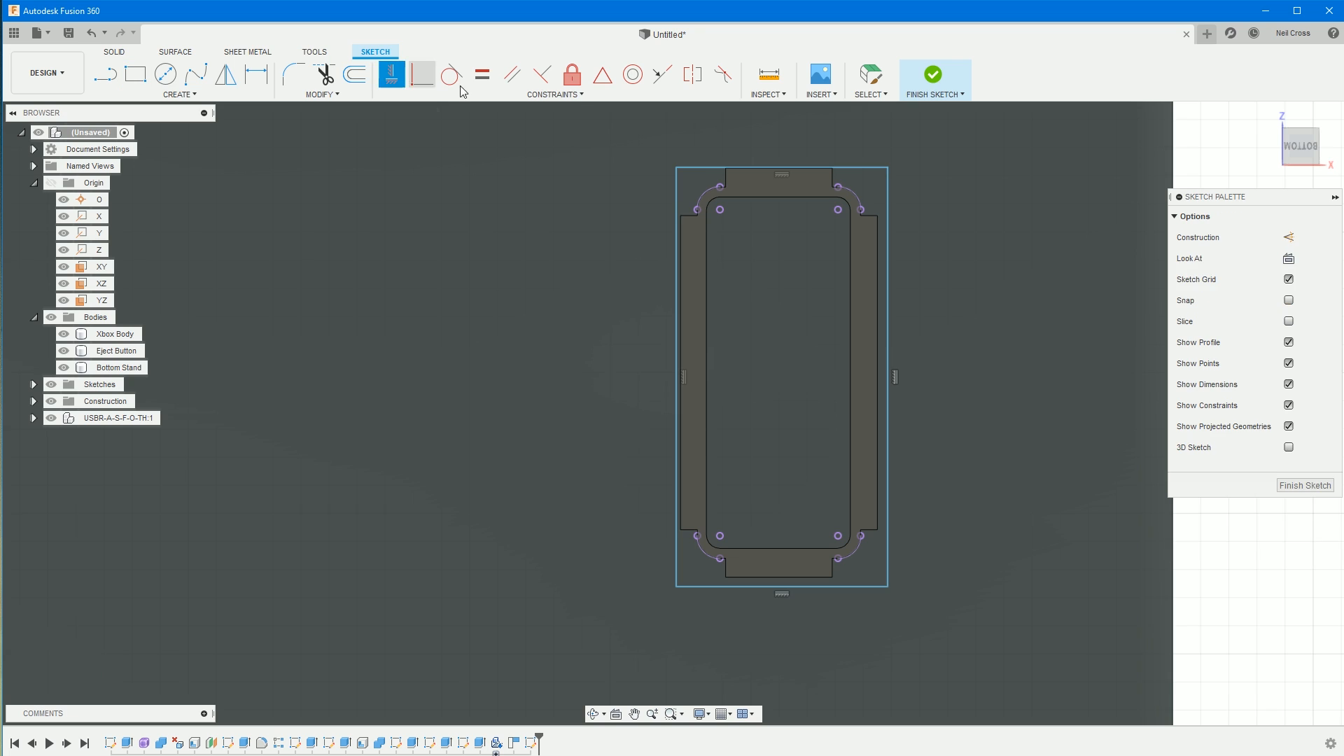
left_click(676, 167)
left_click(721, 188)
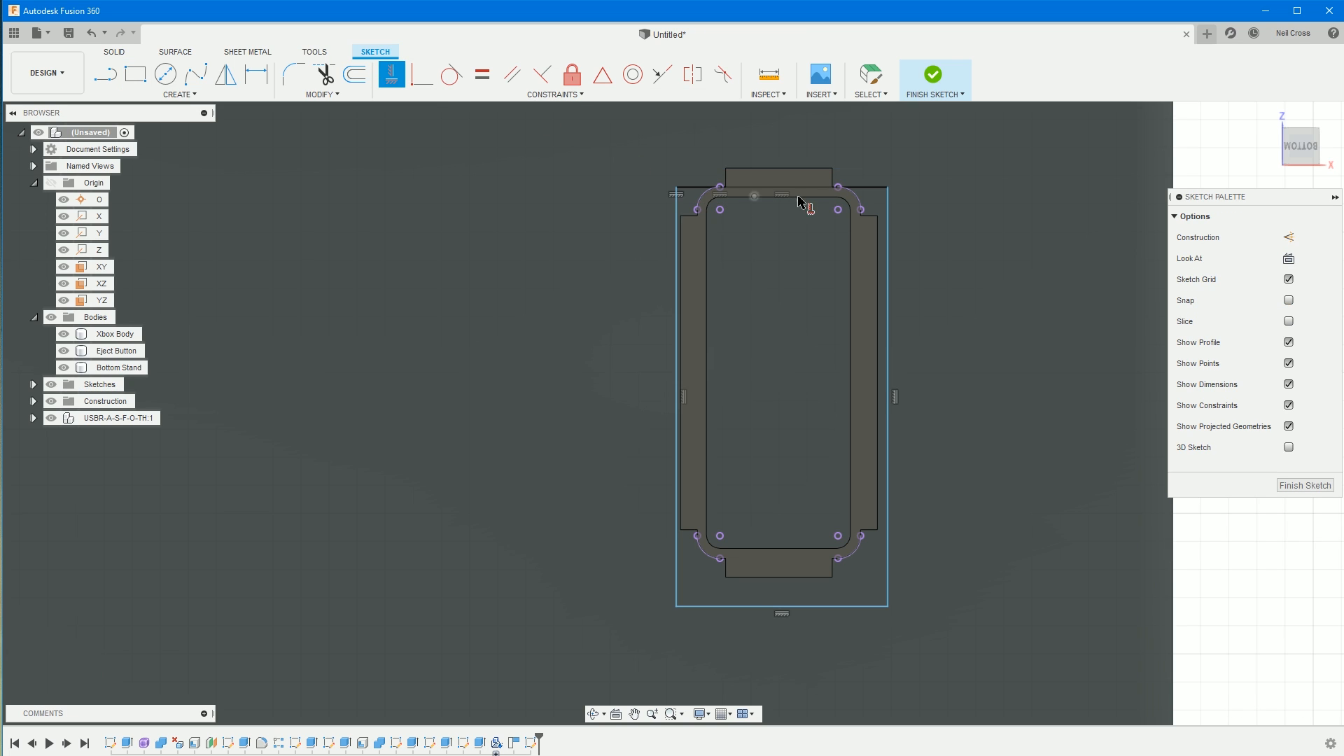
left_click(861, 210)
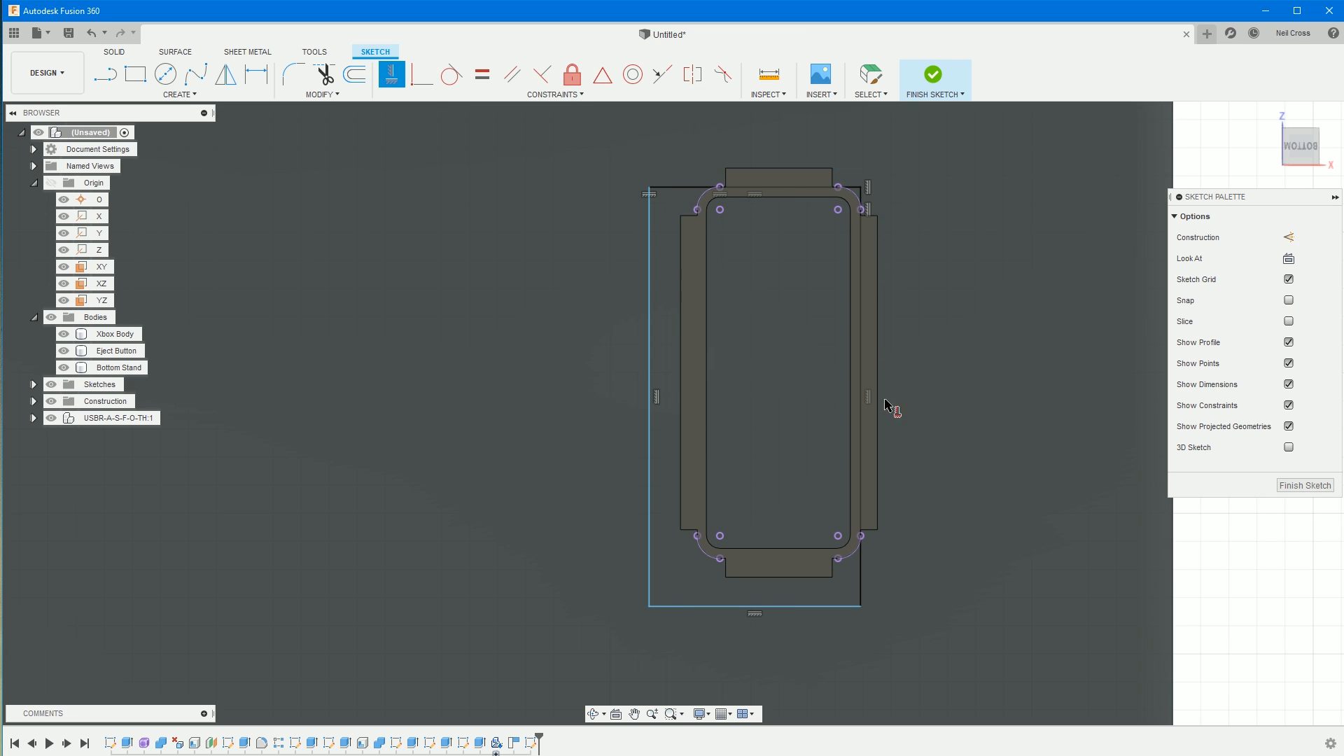
left_click(860, 608)
left_click(840, 559)
left_click(649, 558)
left_click(697, 536)
left_click(935, 78)
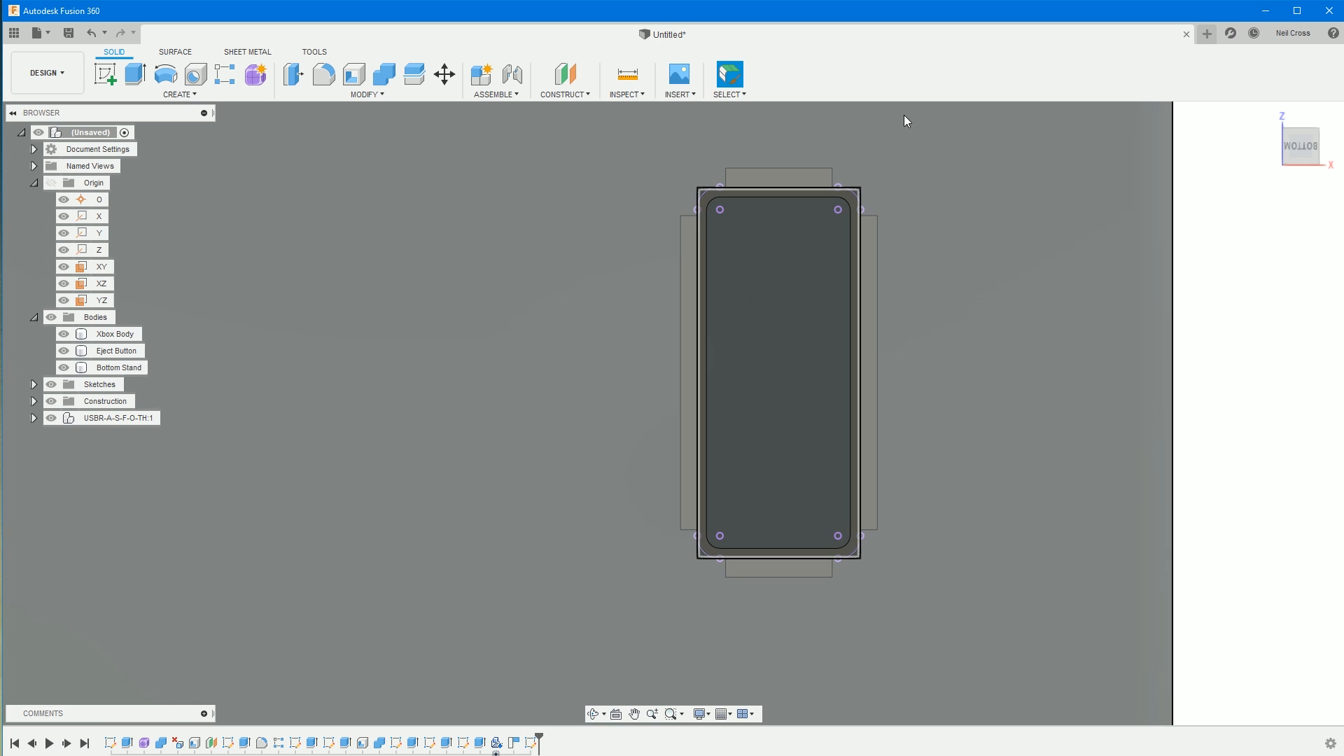
- Extrude the USB port rectangle's centre and four corner profiles -5 mm into the Xbox Body as a cut
middle_click_drag(797, 370, 771, 390, "shift")
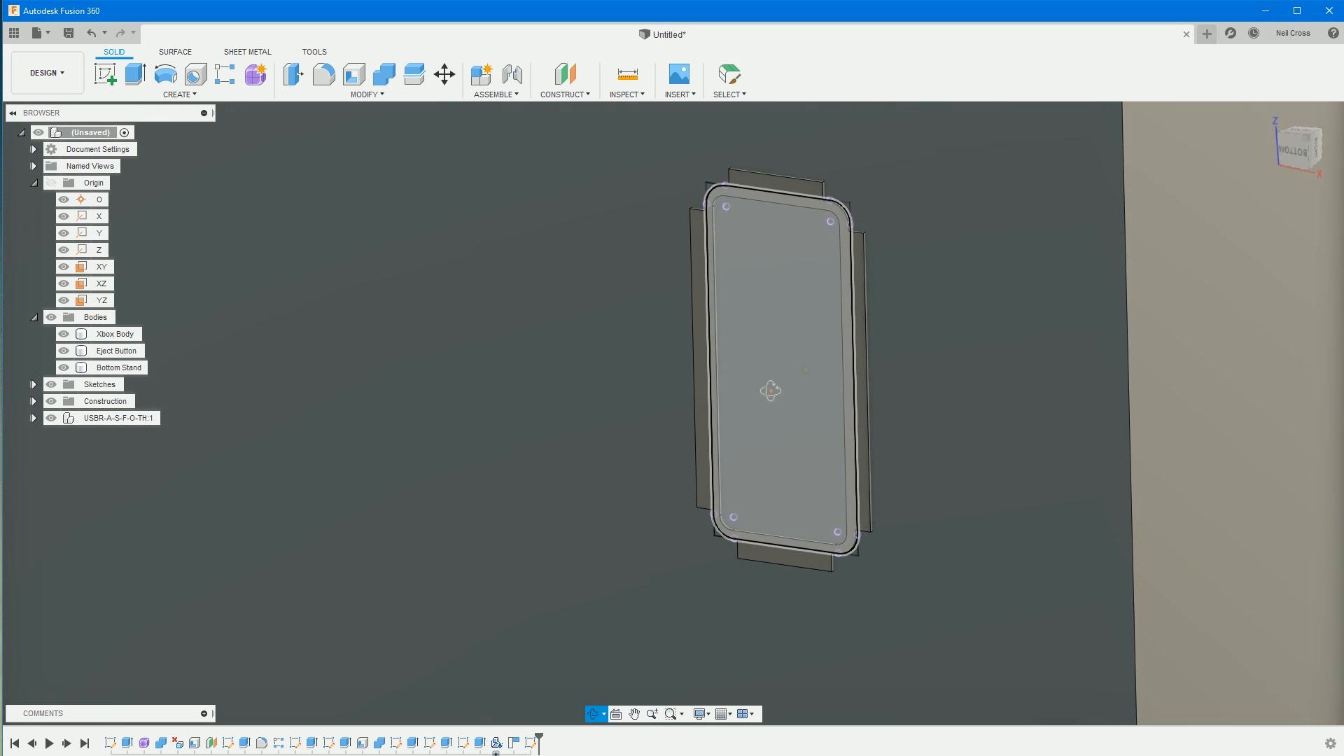
left_click(135, 74)
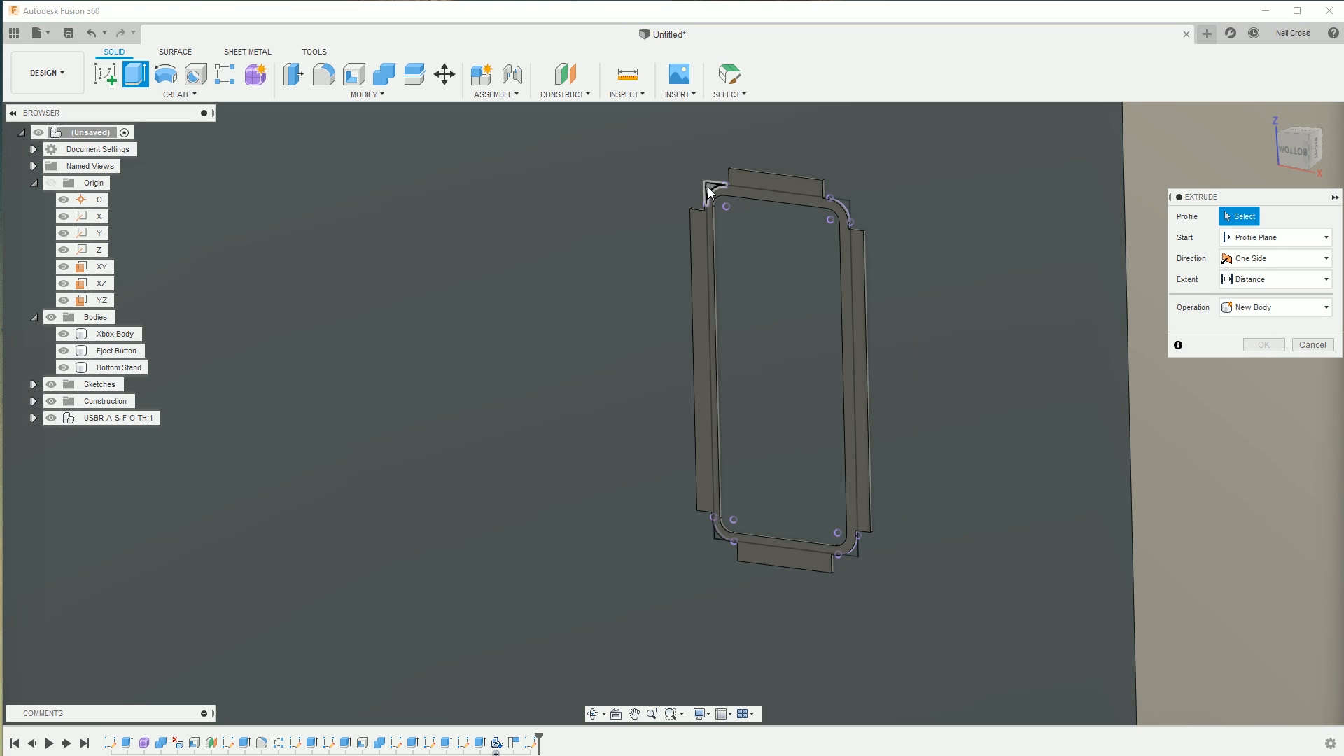
left_click(709, 191)
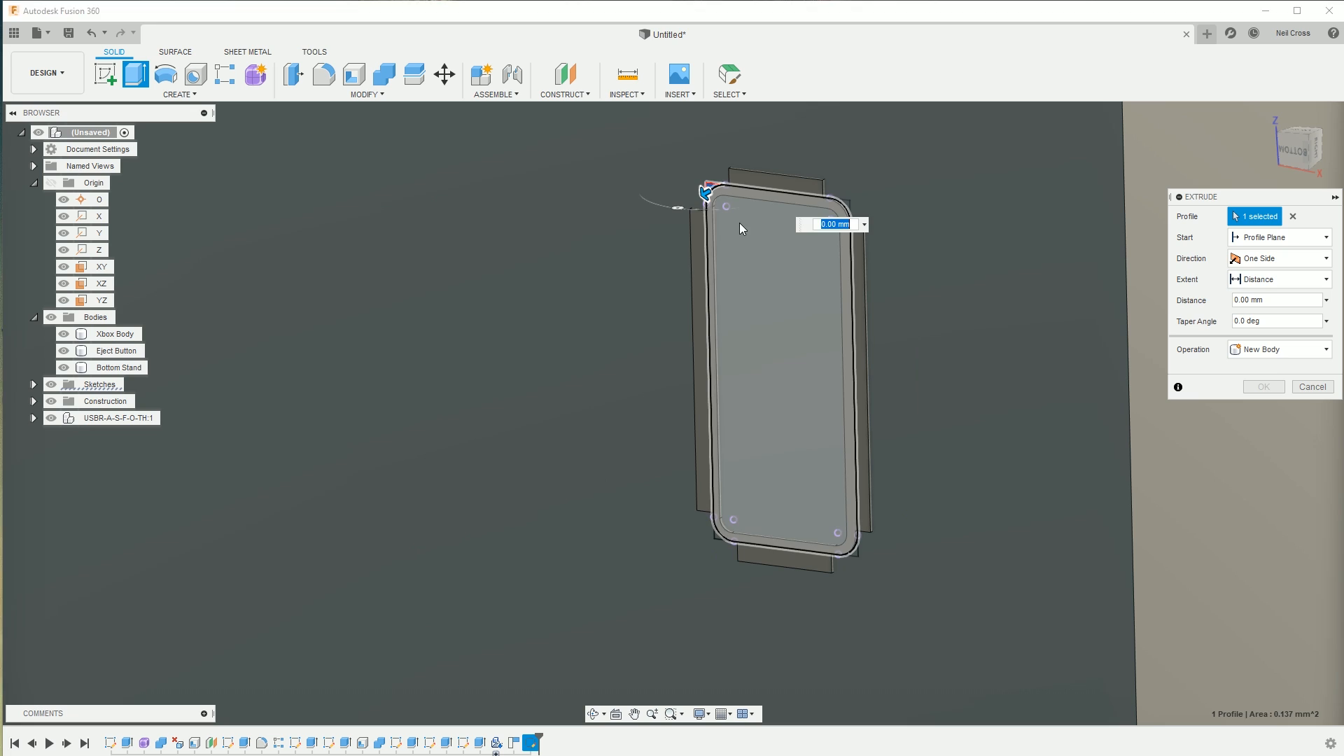
left_click(742, 201)
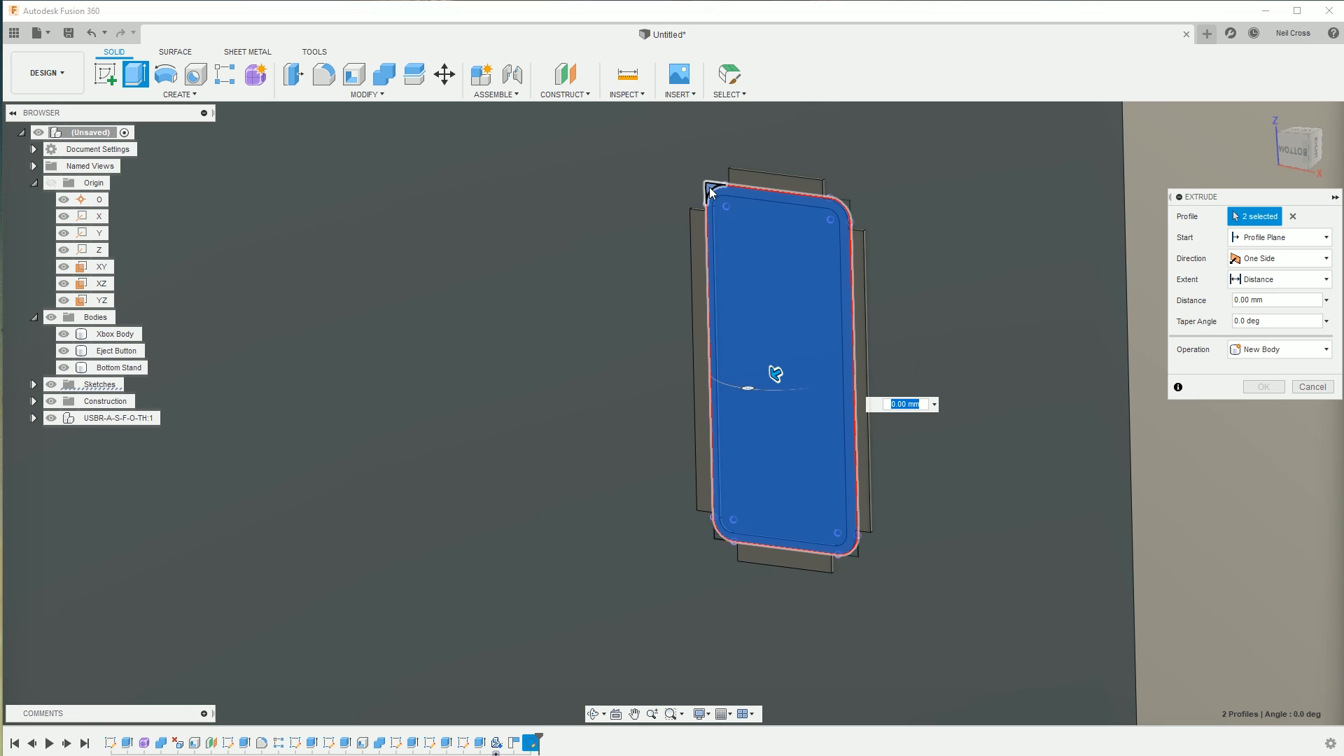
left_click(843, 208)
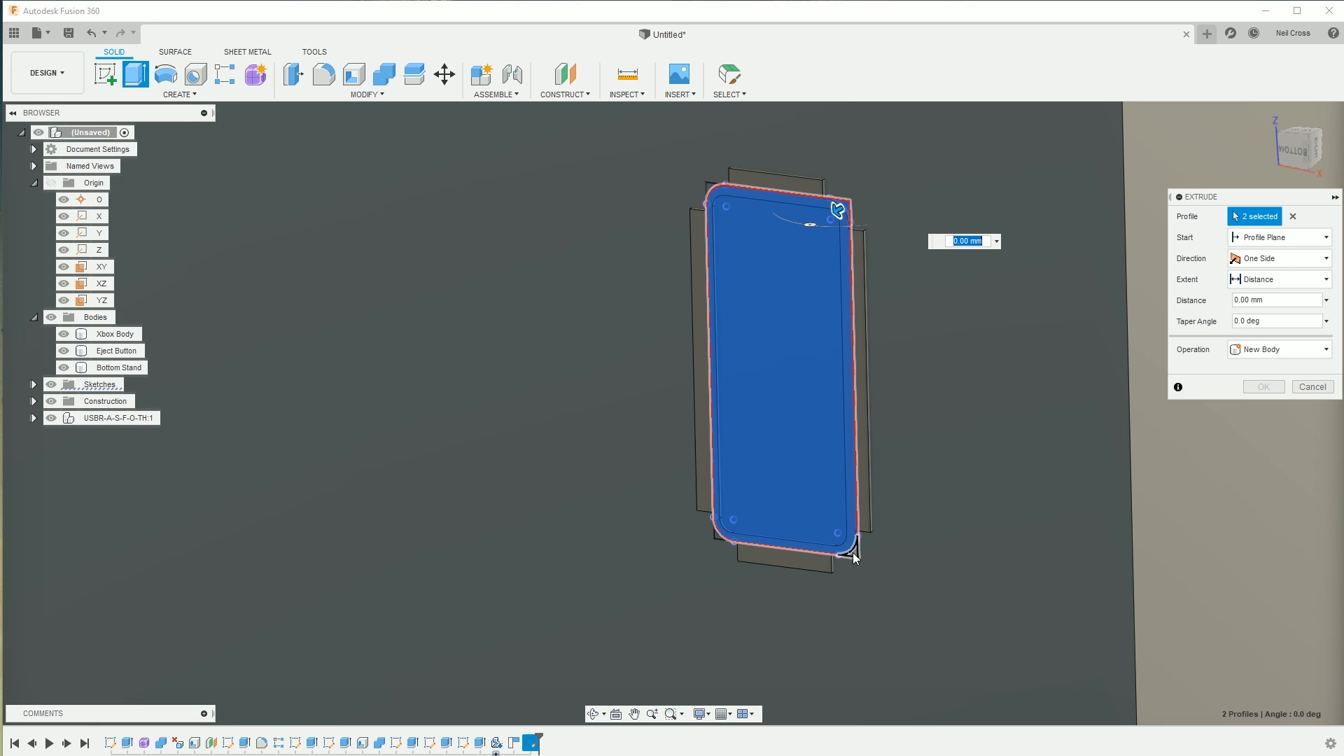
left_click(851, 553)
left_click(719, 543)
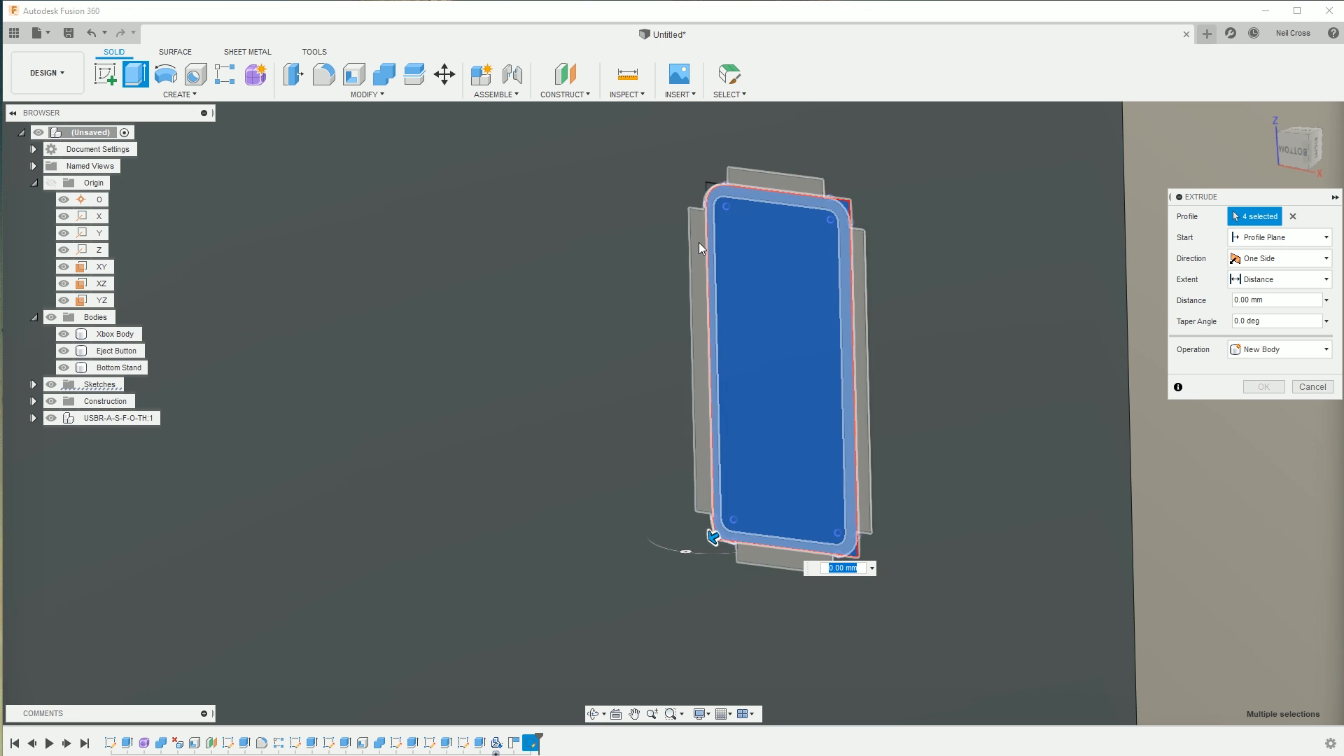
left_click(713, 193)
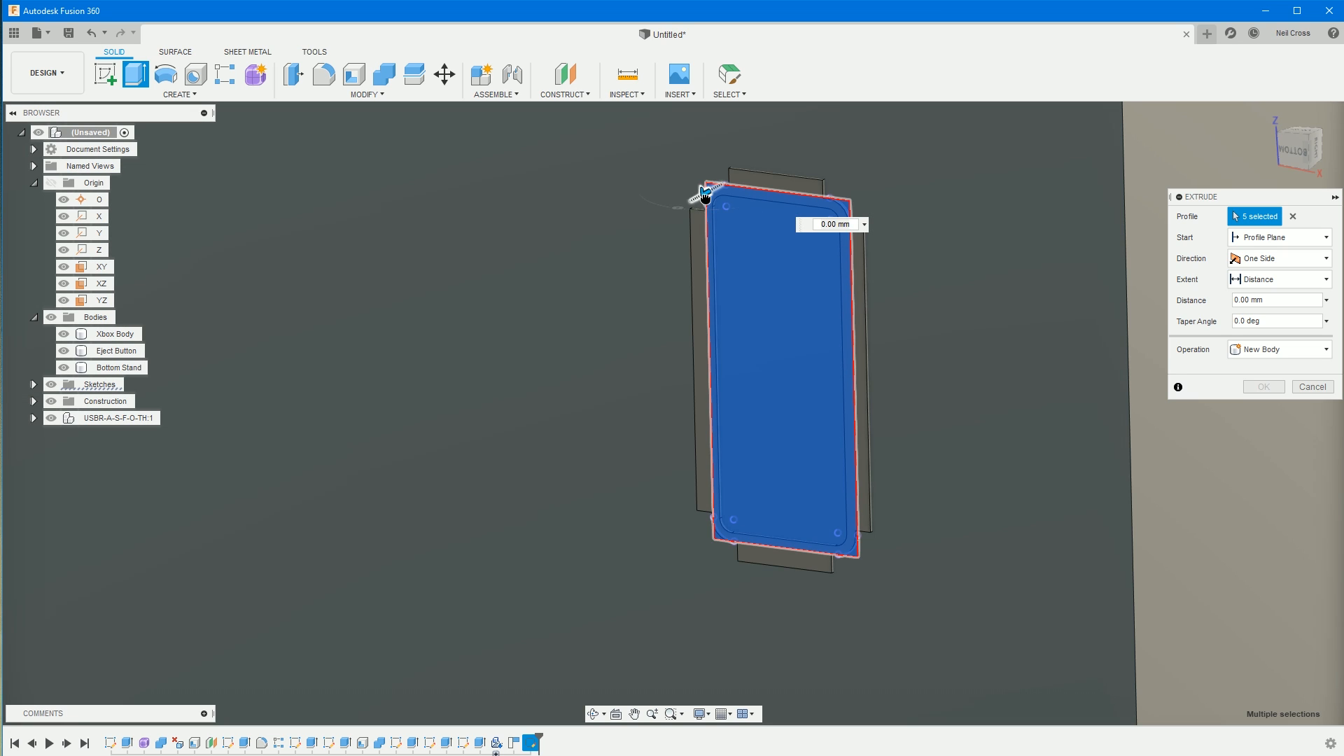
left_click_drag(705, 194, 796, 141)
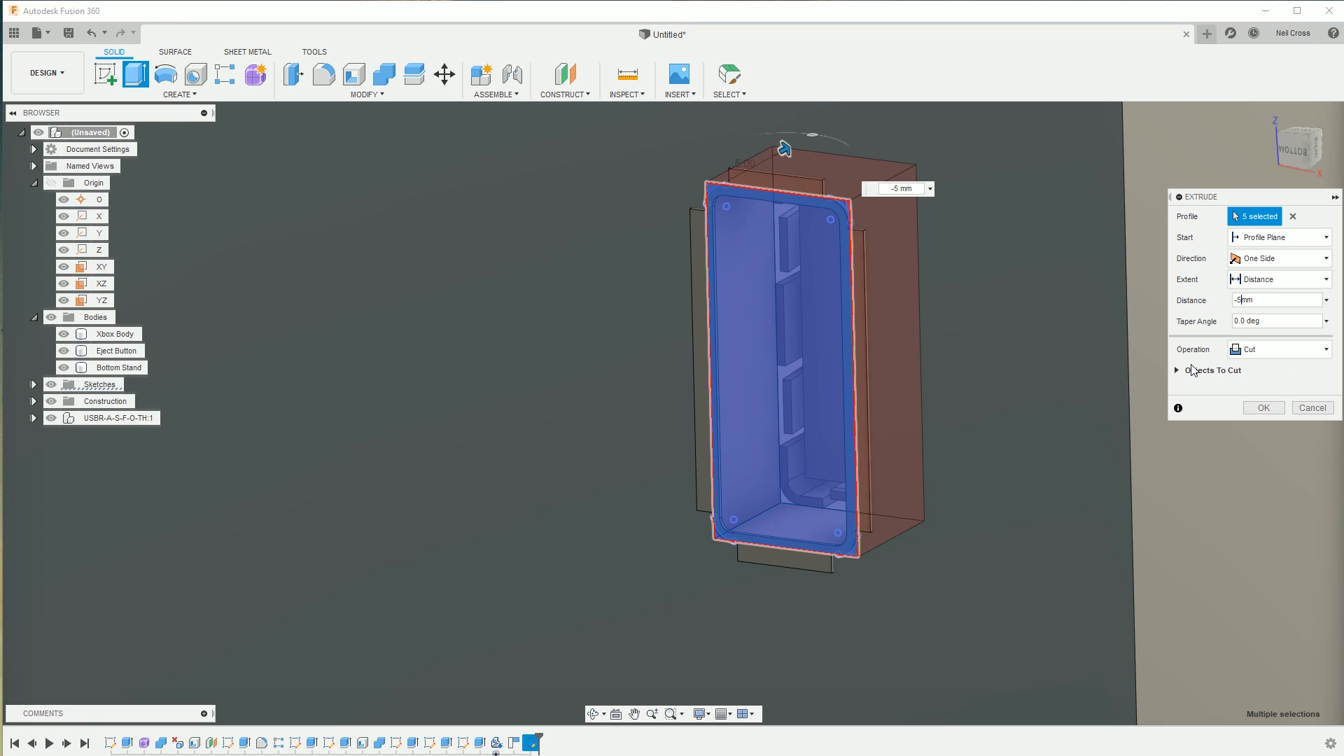
- Restrict the cut to the Xbox Body, excluding the three USB connector bodies, and complete the extrusion
left_click(1179, 371)
left_click(1184, 412)
left_click(1184, 430)
left_click(1184, 449)
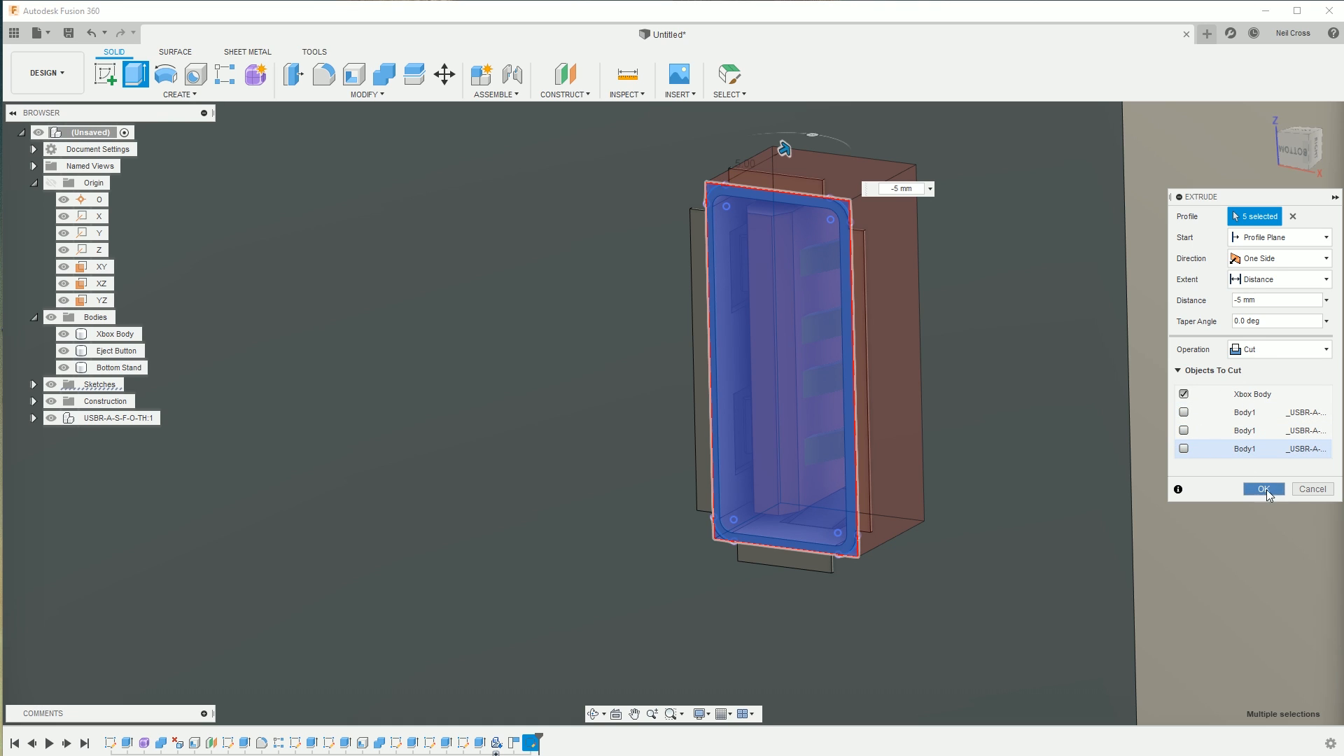
left_click(1263, 488)
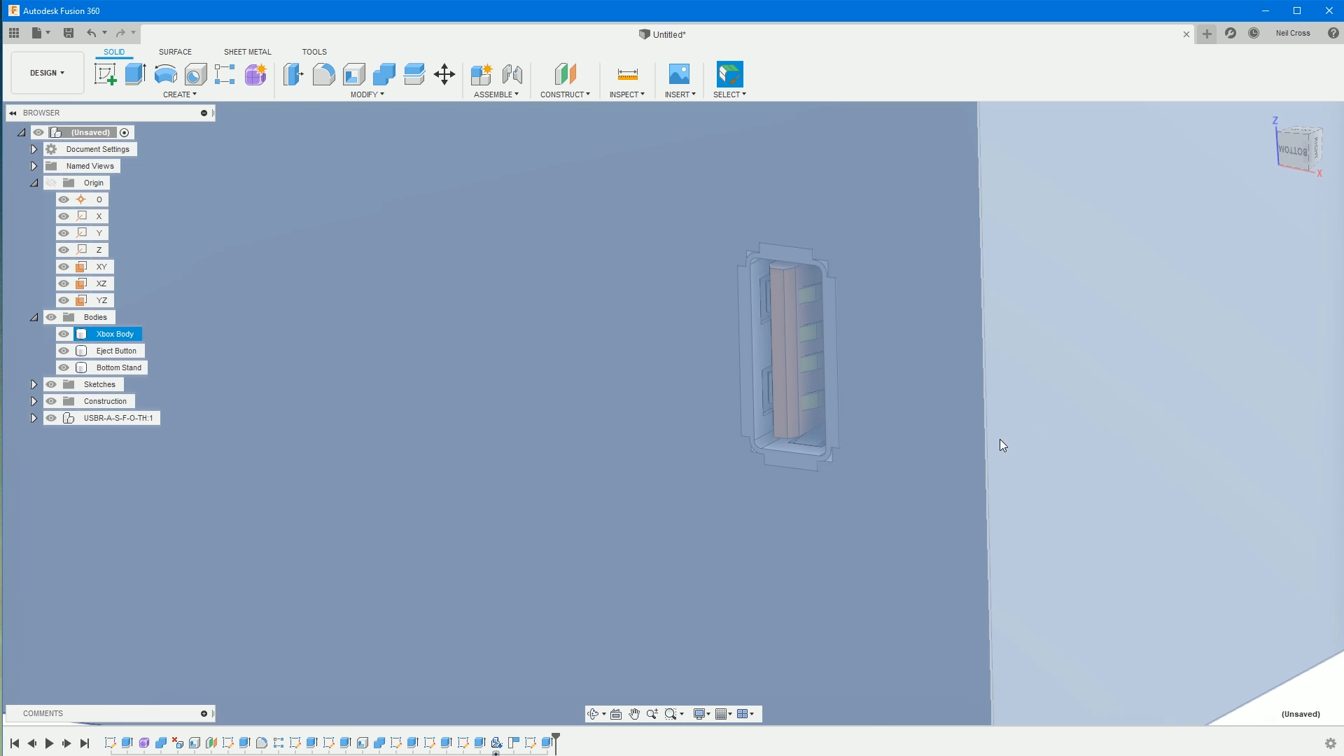
- Start a sketch on the Xbox Body's port face and draw a 6.5 mm diameter circle above the USB port
scroll(1004, 439, "down", 3)
scroll(941, 512, "down", 5)
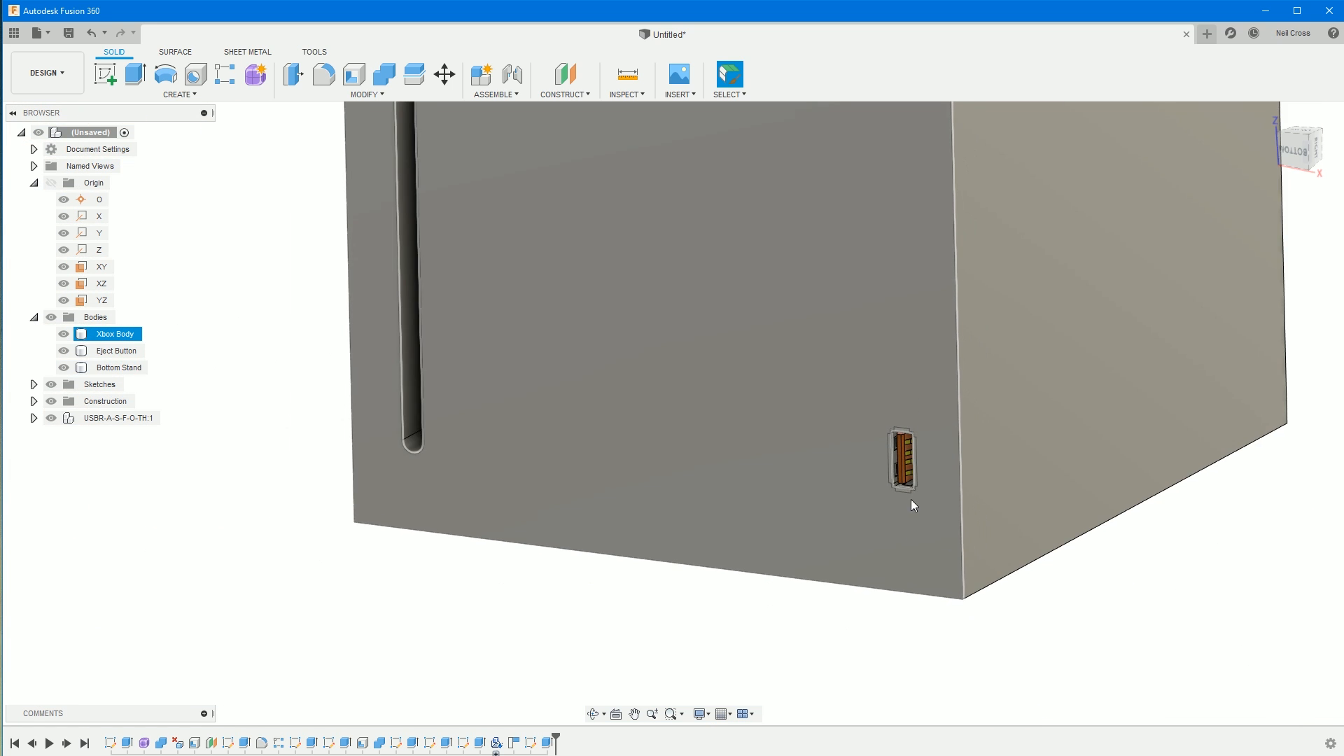
scroll(913, 506, "down", 3)
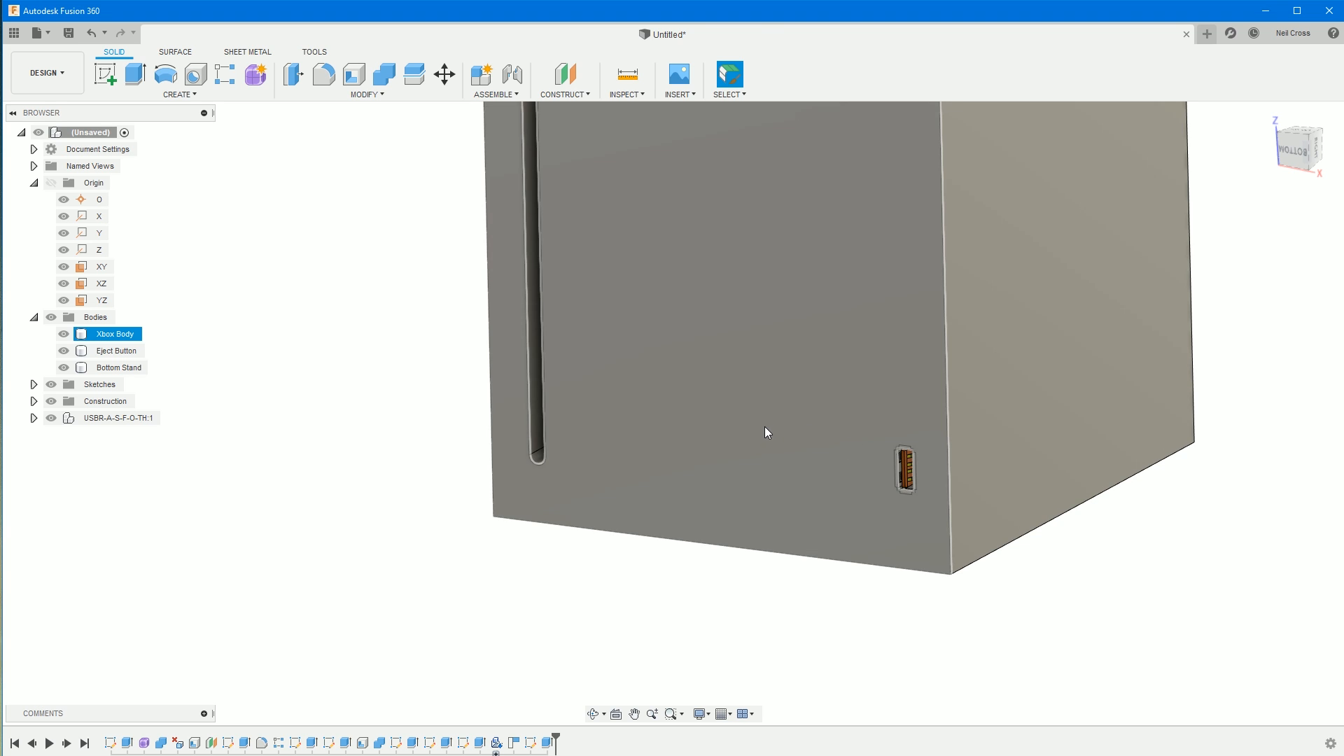
left_click(105, 73)
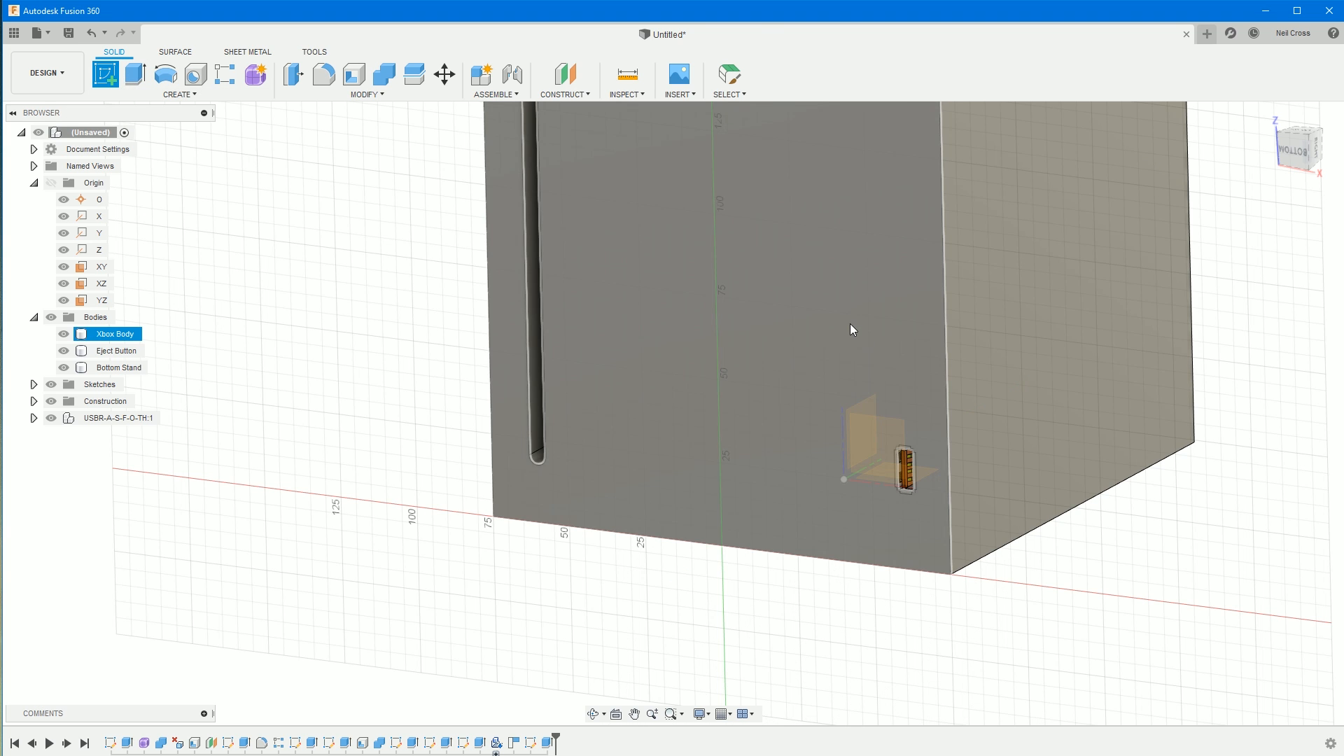
left_click(884, 349)
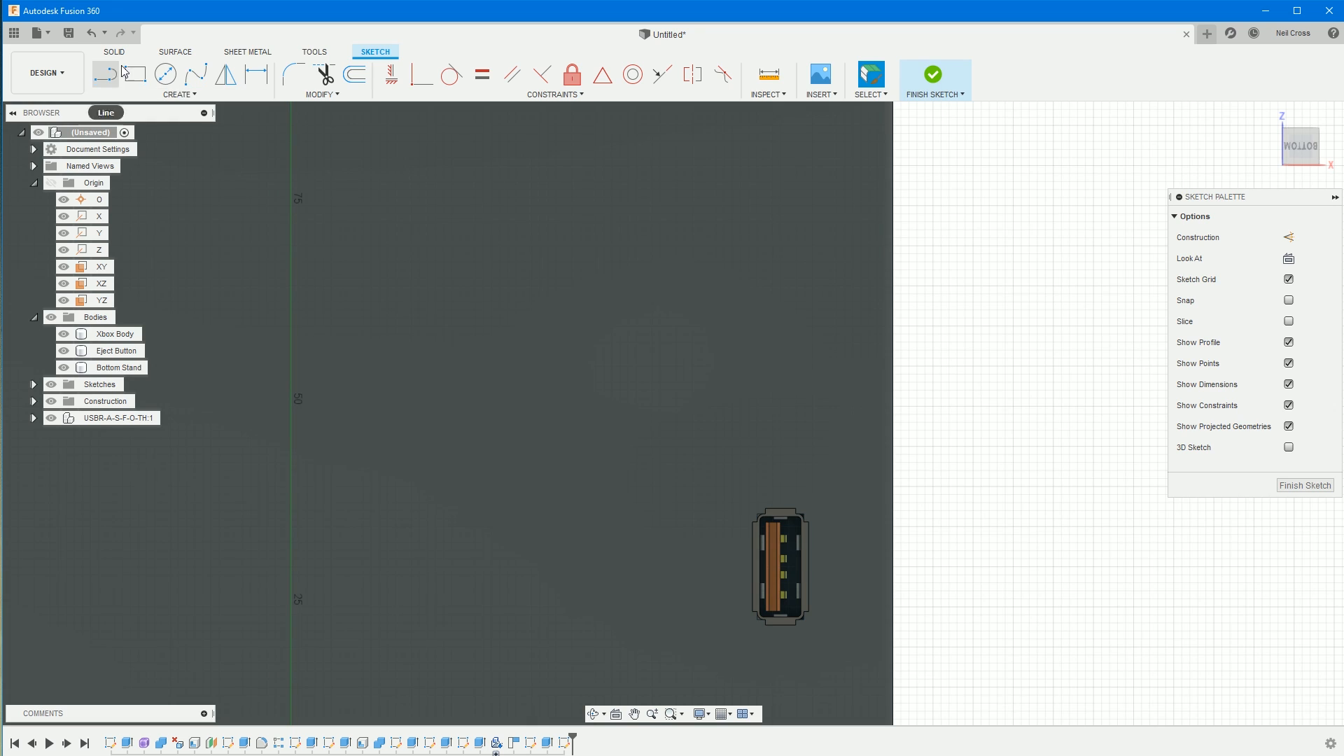
left_click(166, 74)
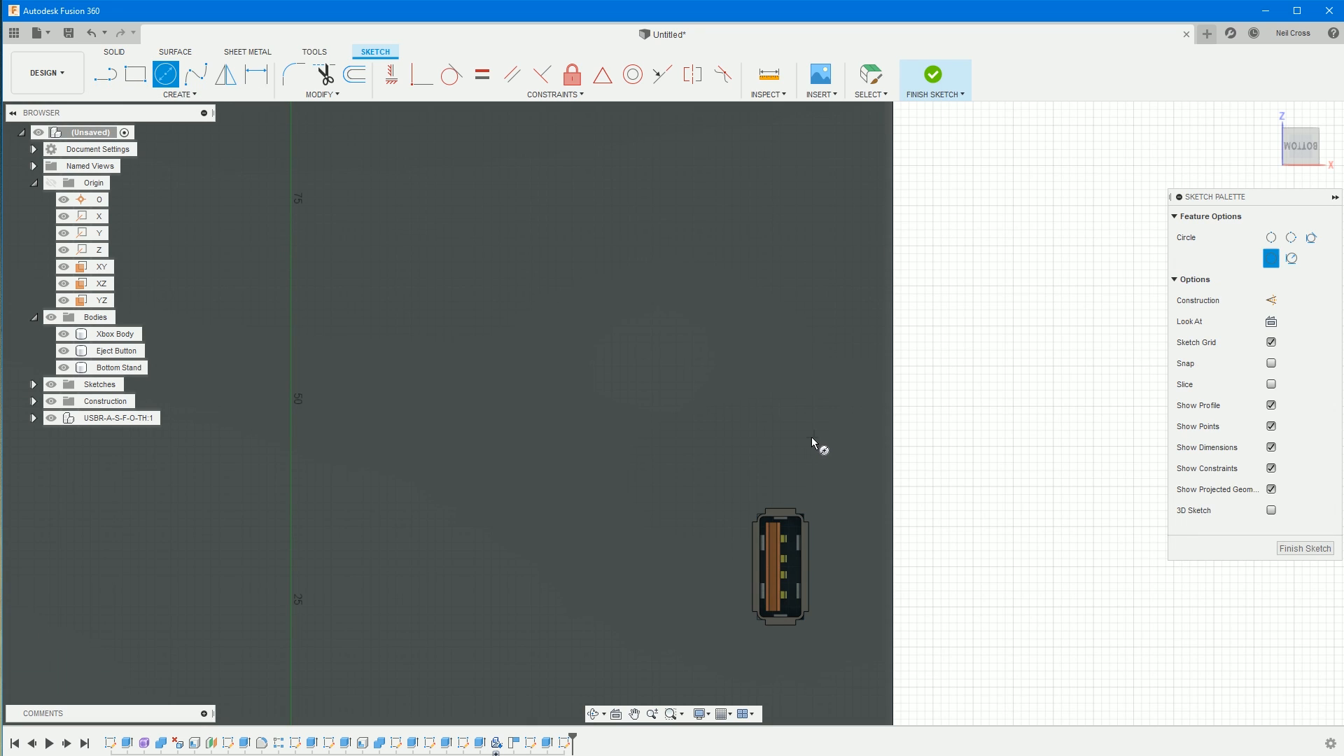
left_click(781, 447)
type("6.5")
key("Return")
key("Escape")
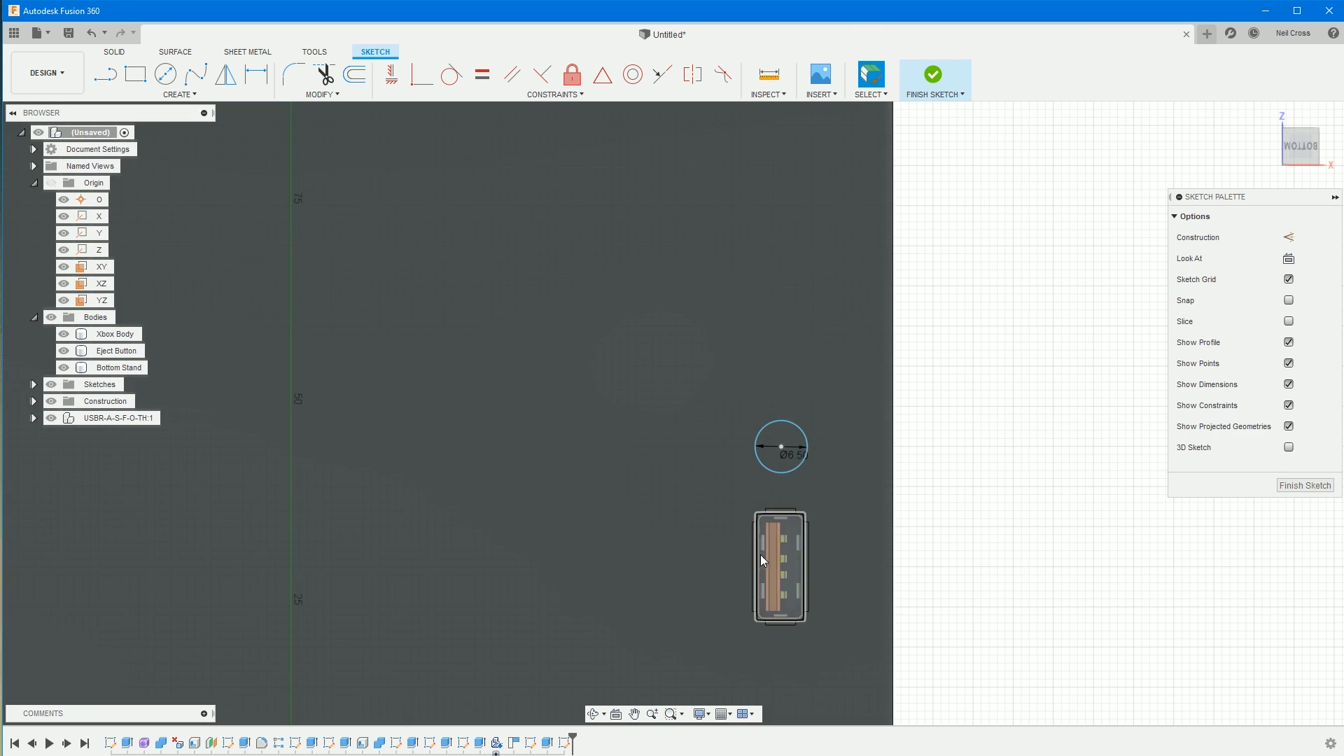
- Align the circle's centre vertically with the midpoint near the USB port's upper end using a Horizontal/Vertical constraint
scroll(761, 555, "up", 2)
left_click(392, 73)
left_click(796, 383)
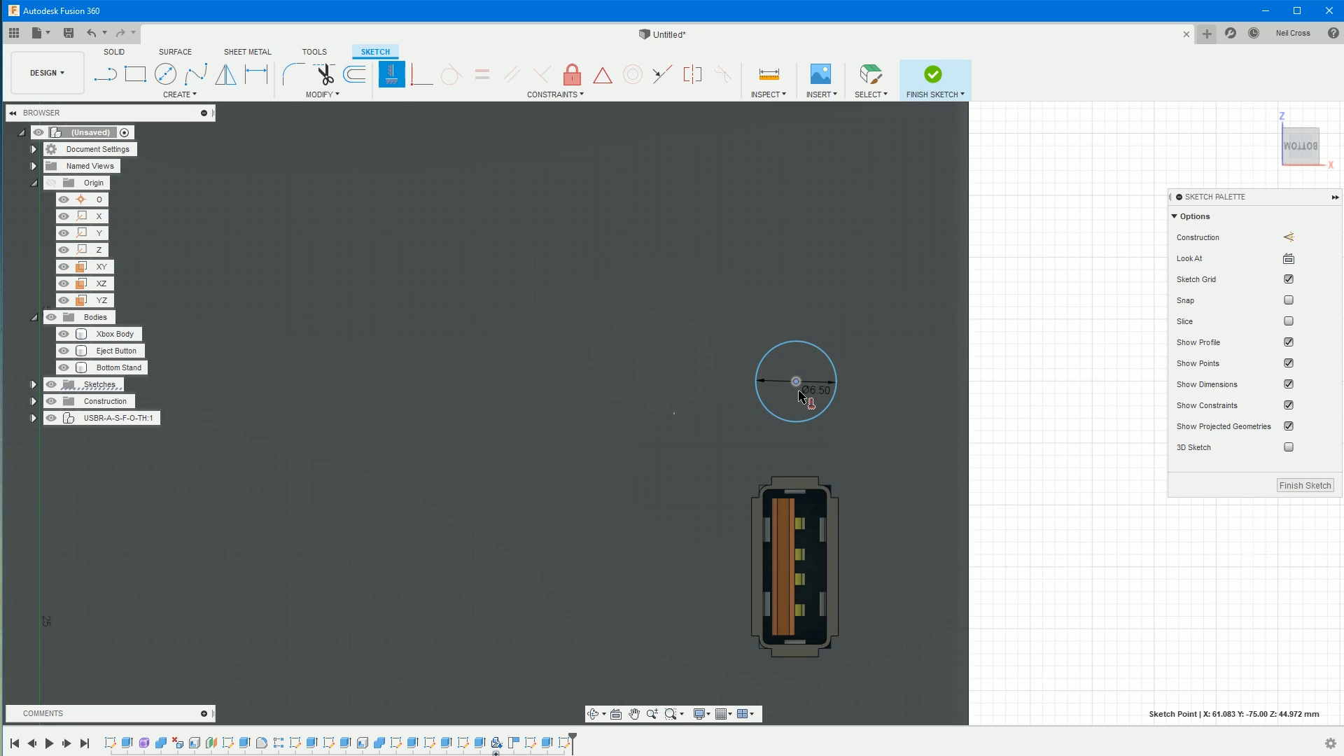
left_click(796, 499)
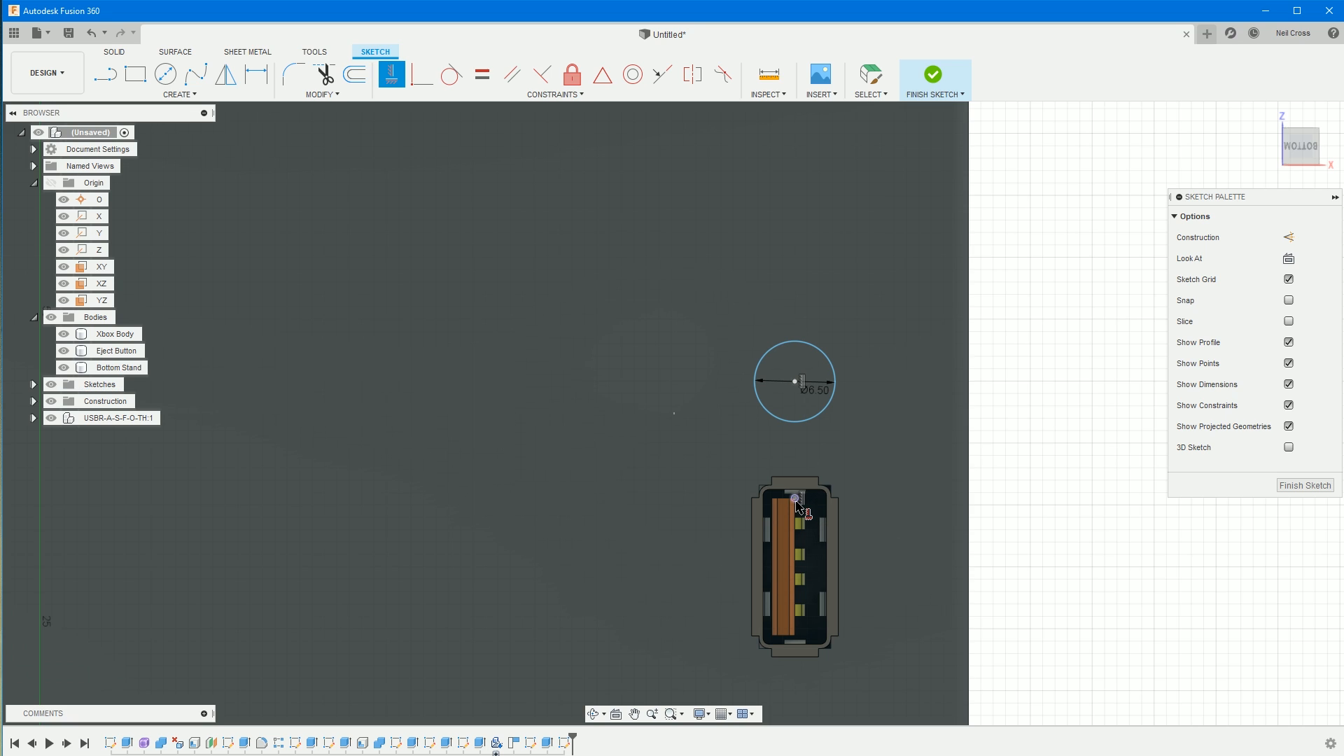
- Dimension the circle's centre 7.5 mm from the USB connector's upper flange edge and finish the sketch
key("d")
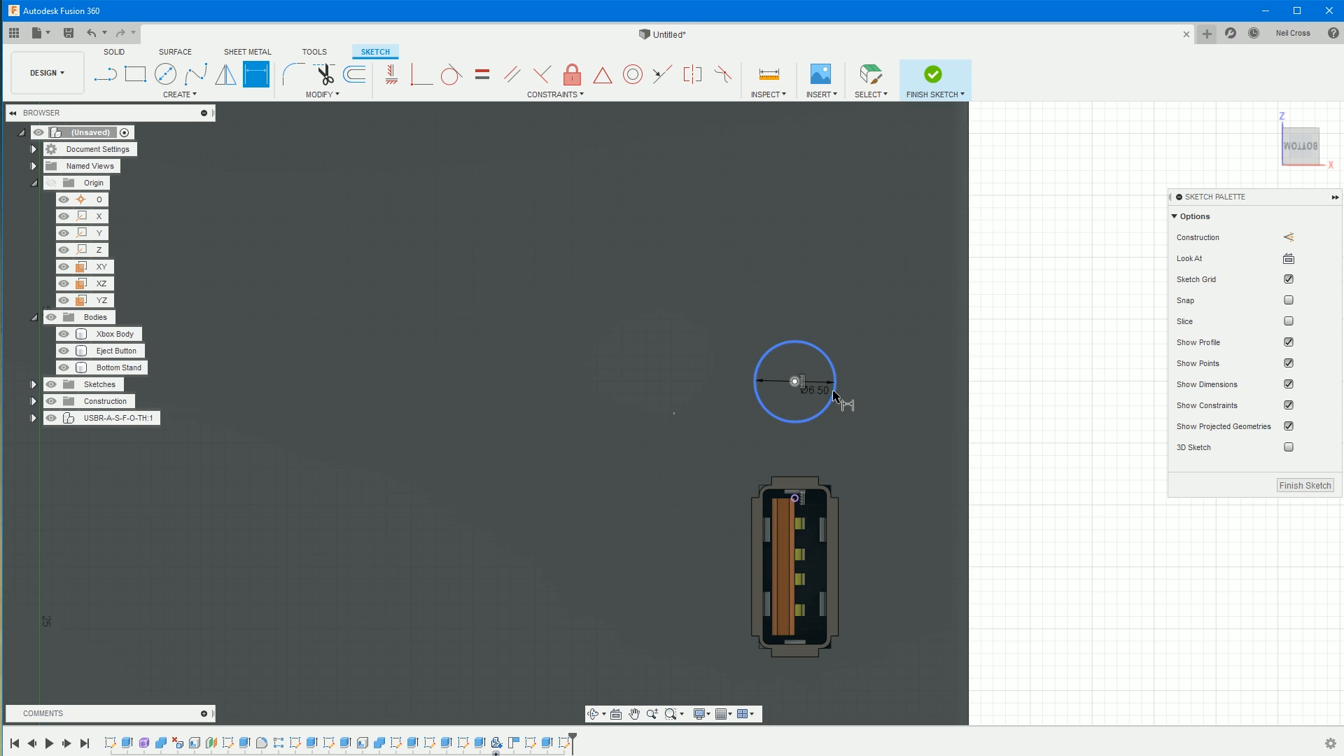
left_click(795, 381)
left_click(799, 481)
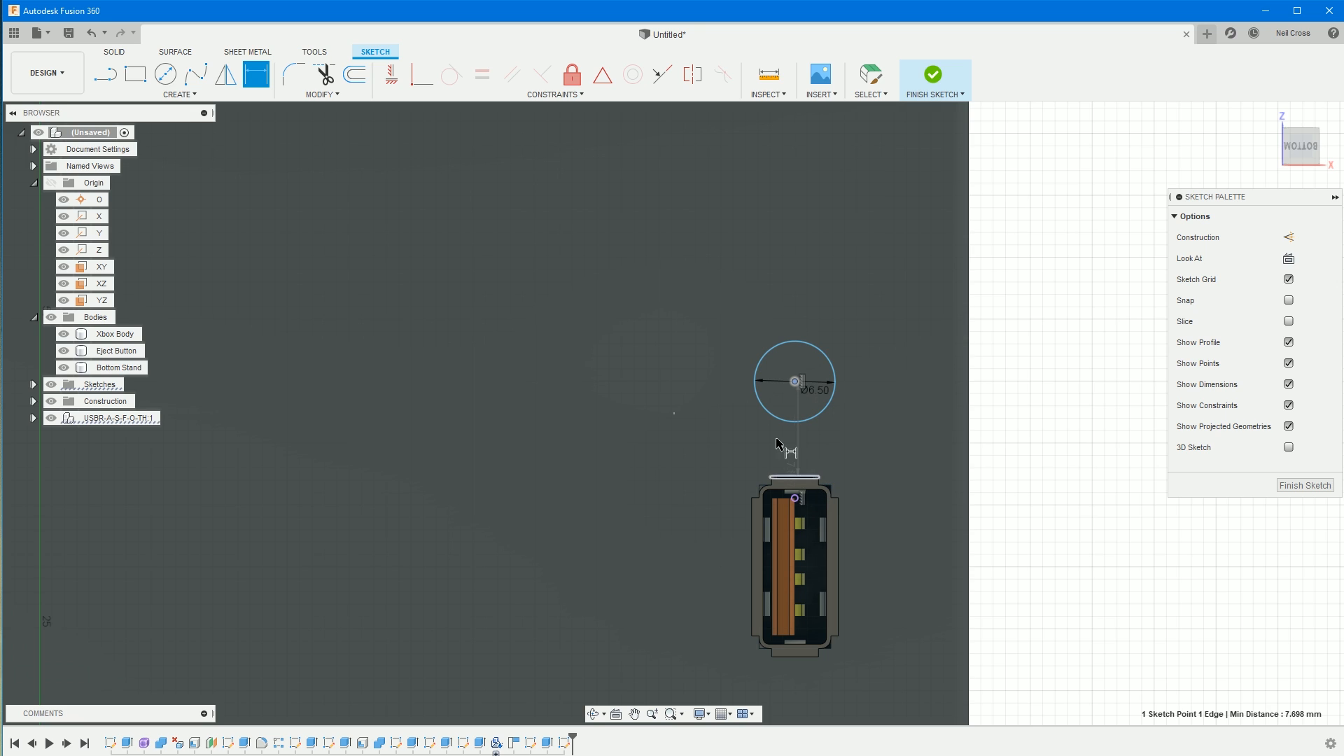
left_click(720, 426)
type("7.5")
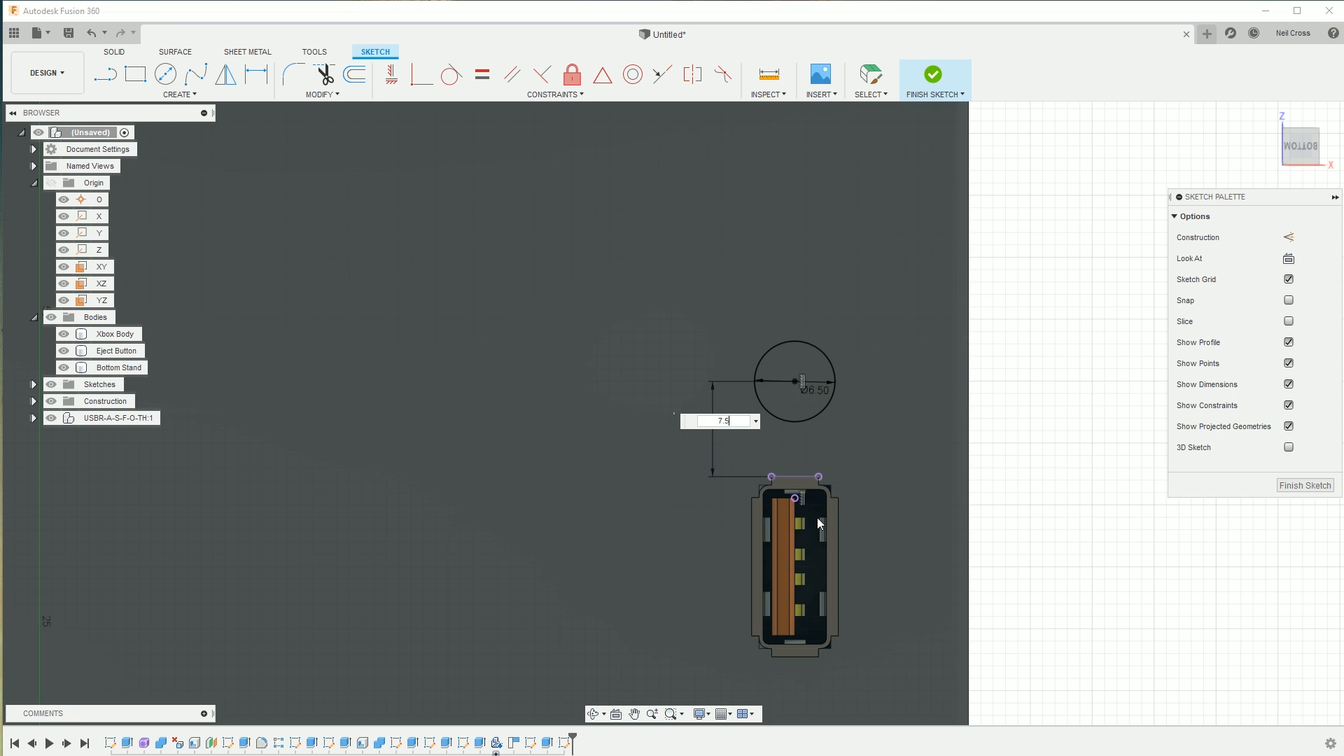
key("Return")
left_click(936, 75)
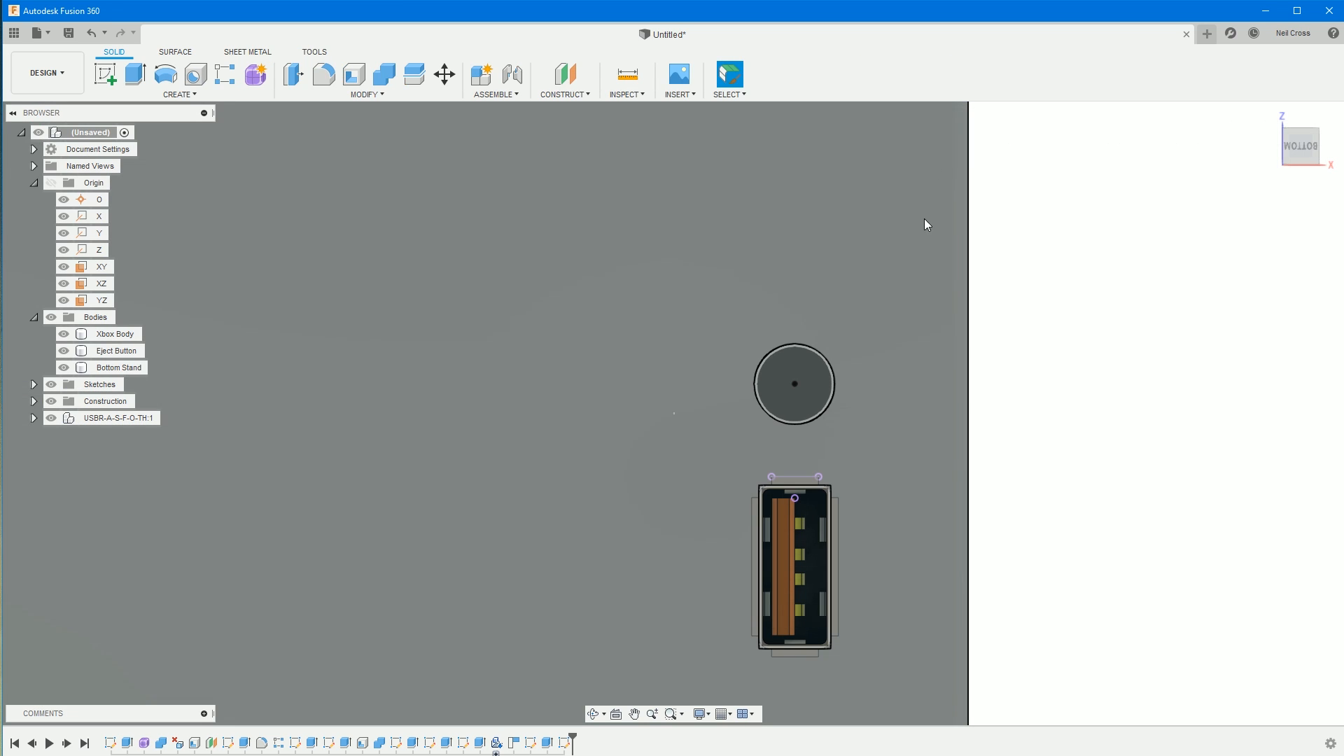
middle_click_drag(850, 434, 800, 423, "shift")
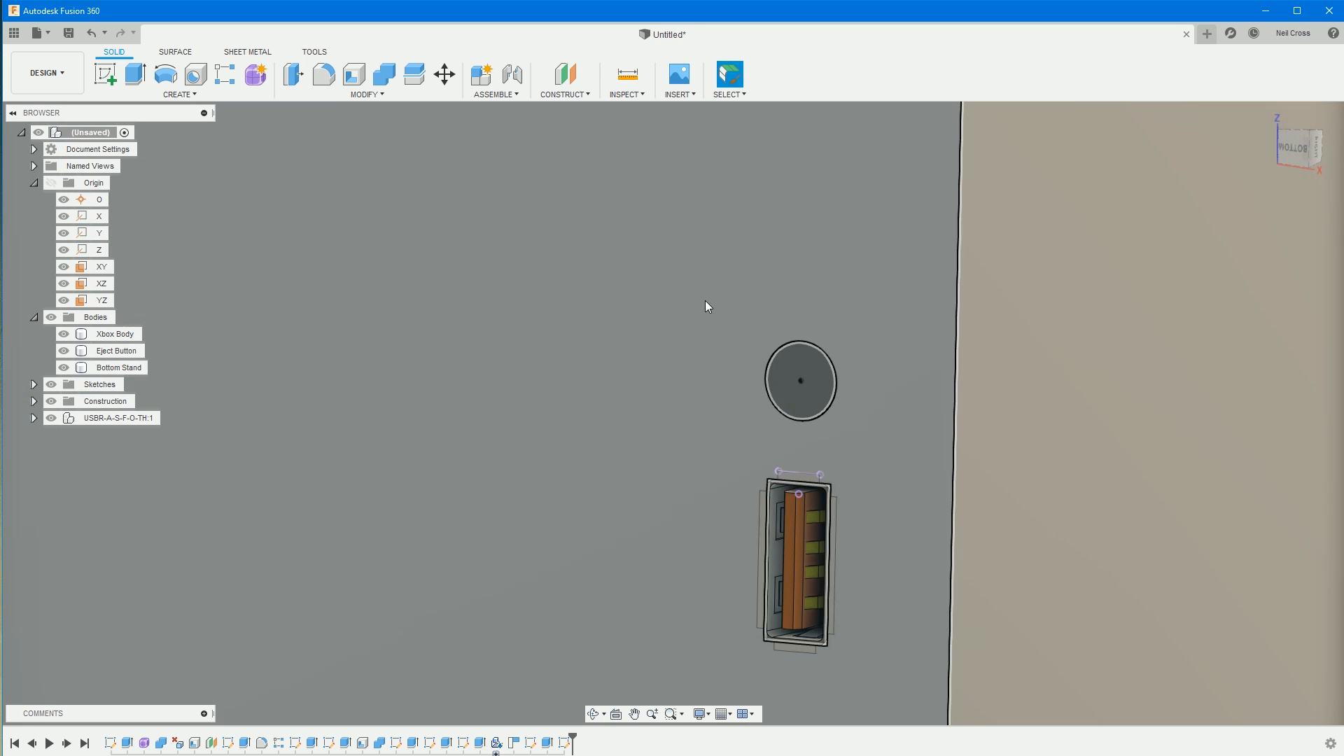
left_click(133, 77)
left_click(795, 378)
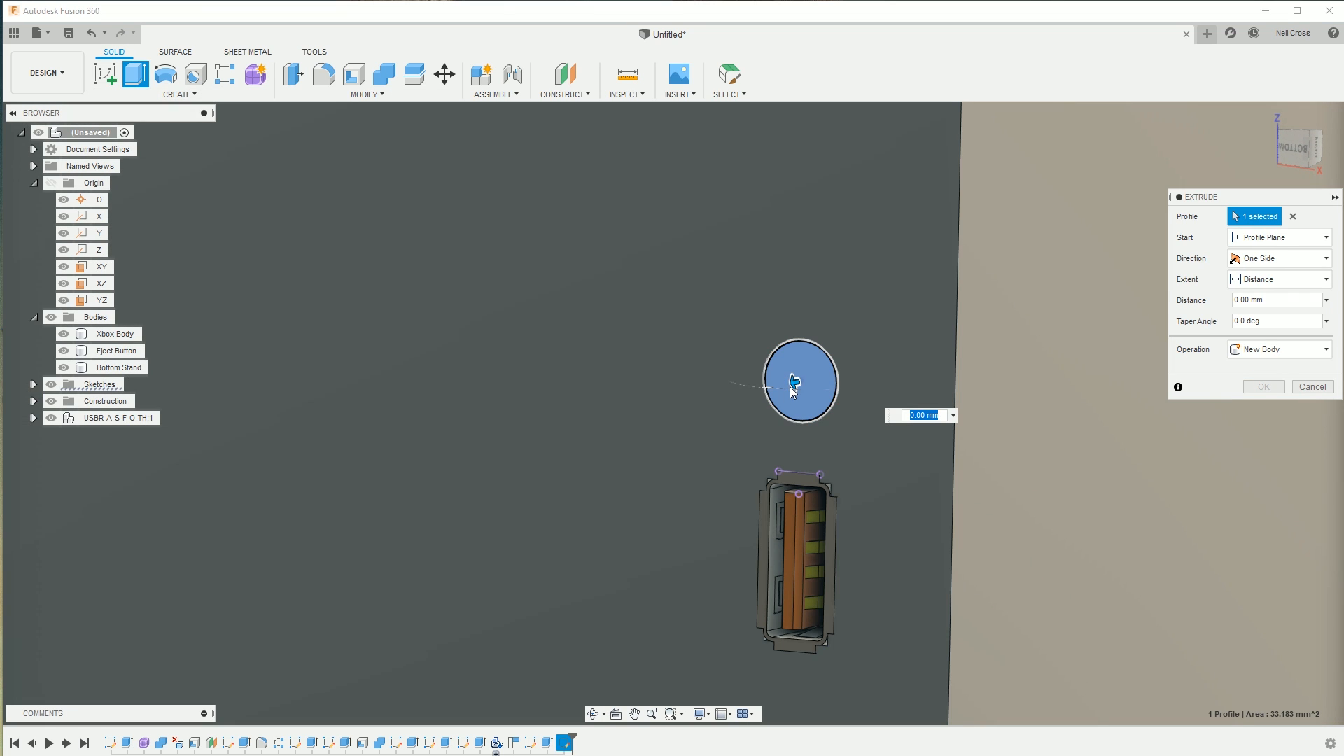
left_click(792, 384)
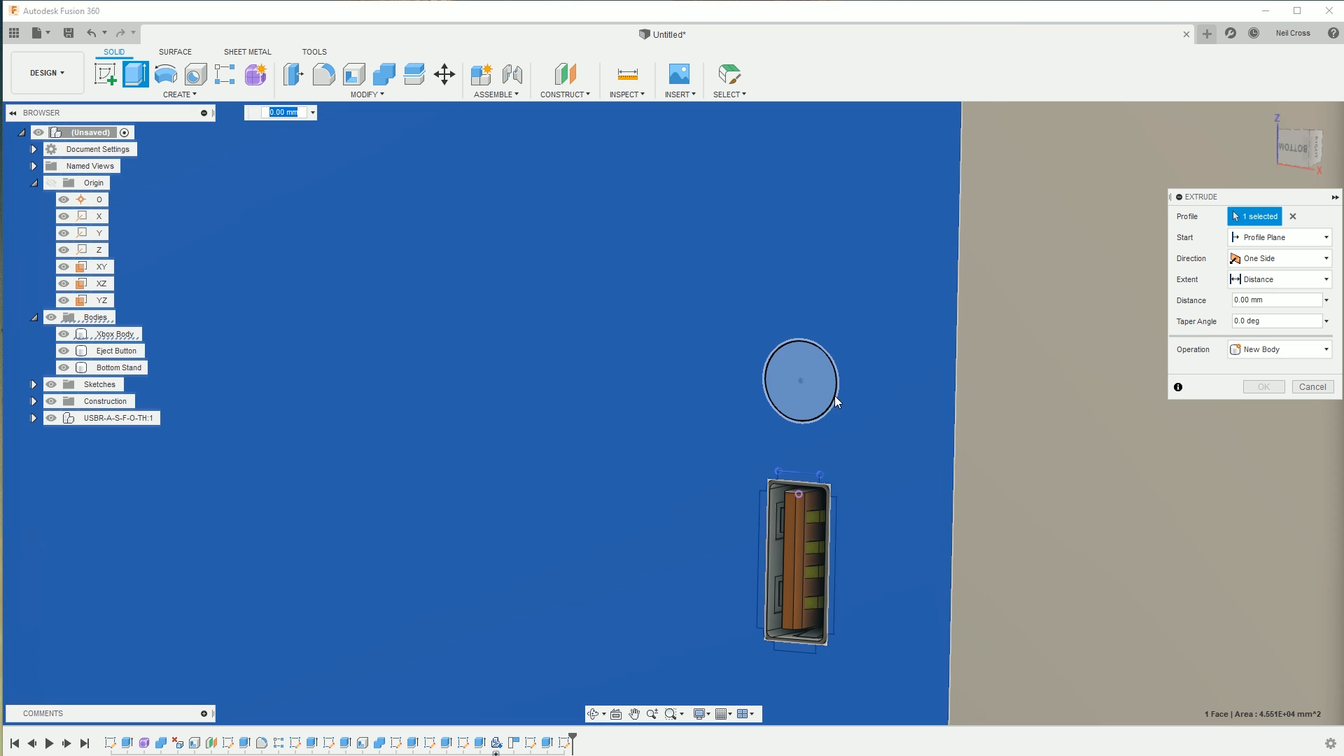
key("Escape")
- Extrude the circle above the USB port 4 mm outward as a new body
left_click(142, 82)
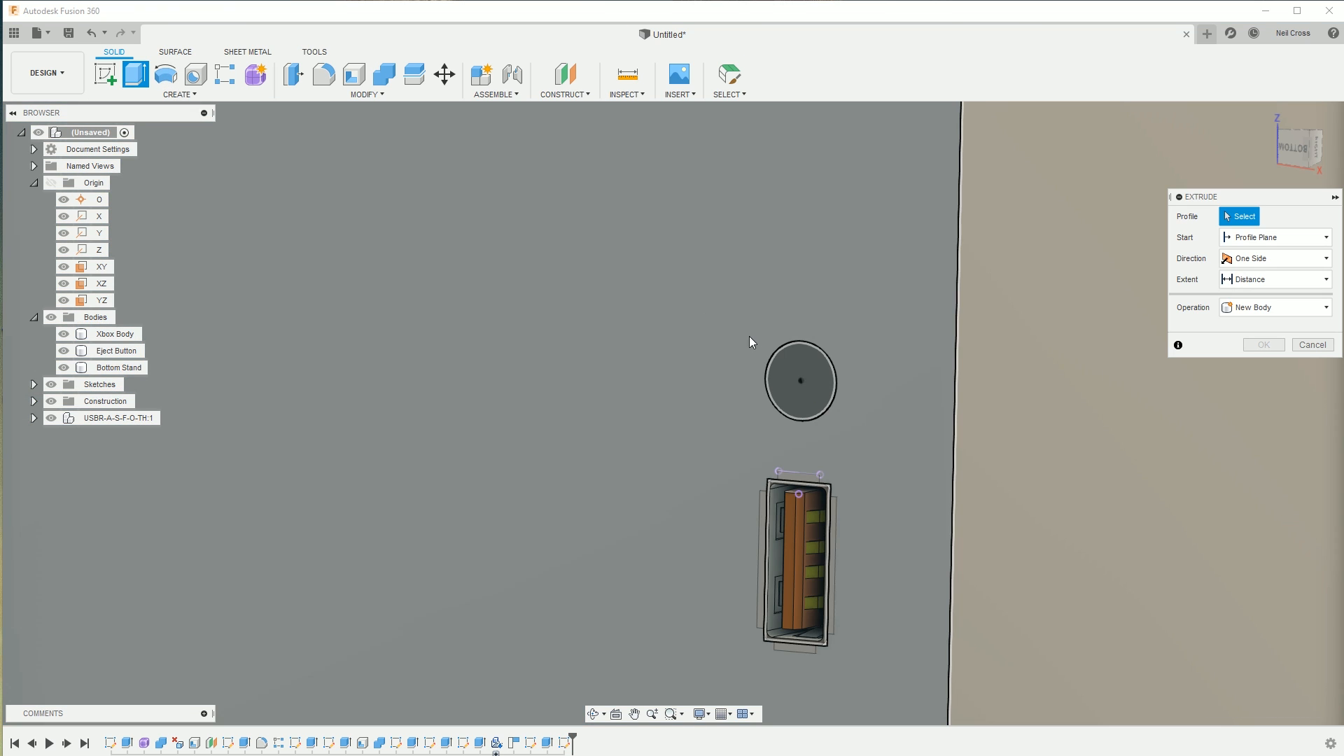
left_click(797, 382)
left_click_drag(795, 380, 767, 392)
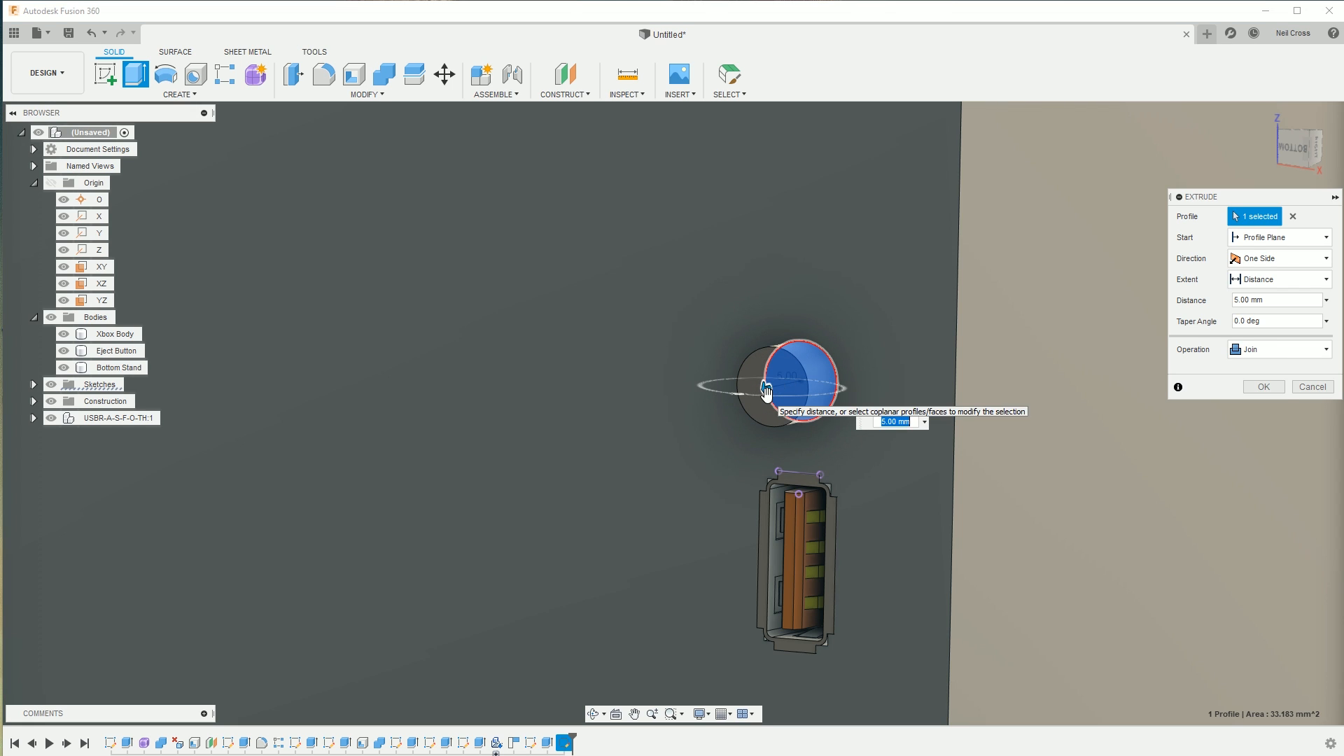
type("4")
key("Return")
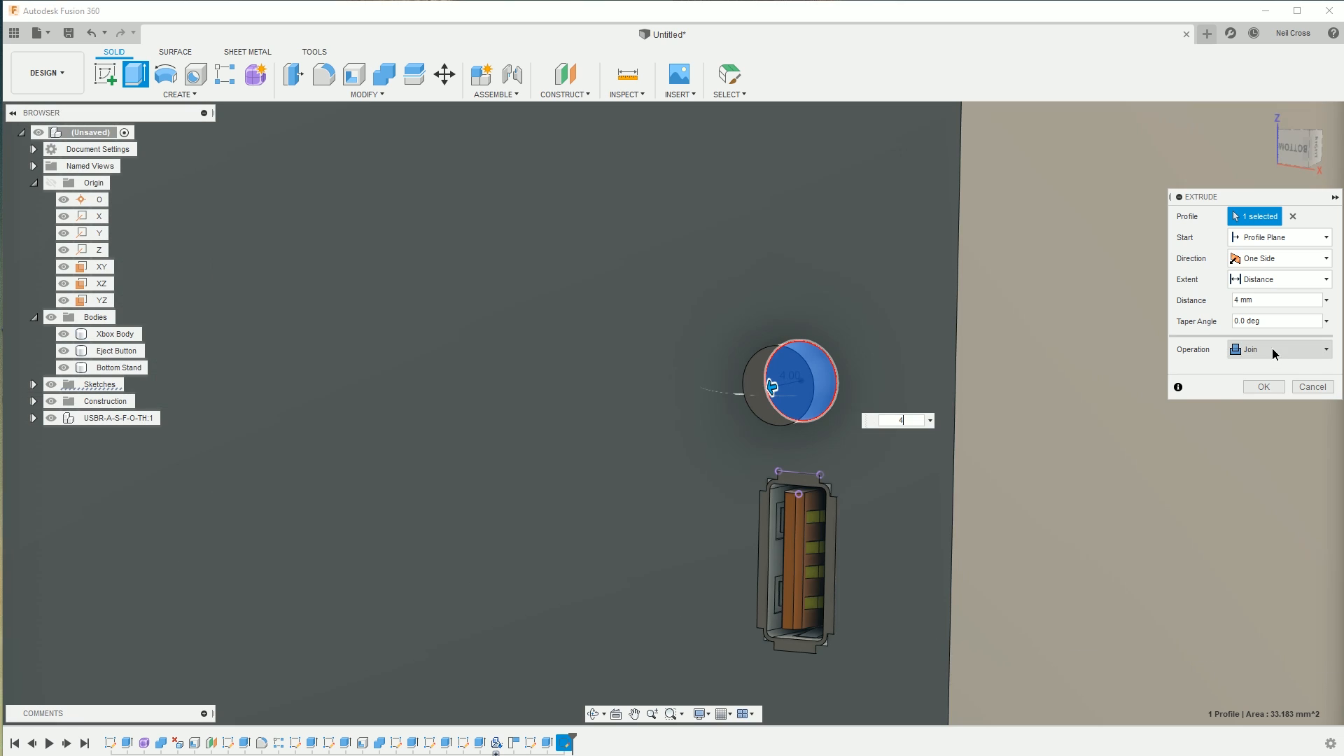
left_click(1271, 352)
left_click(1268, 405)
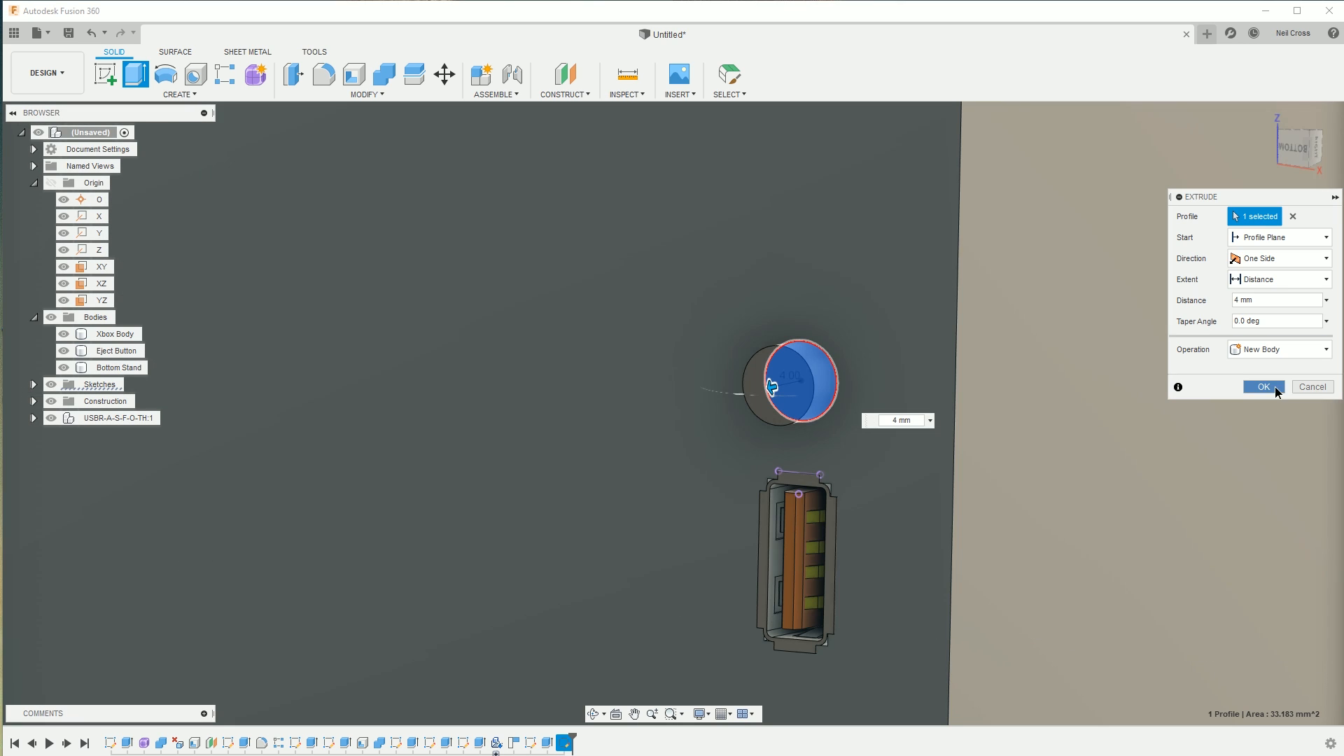
left_click(1263, 387)
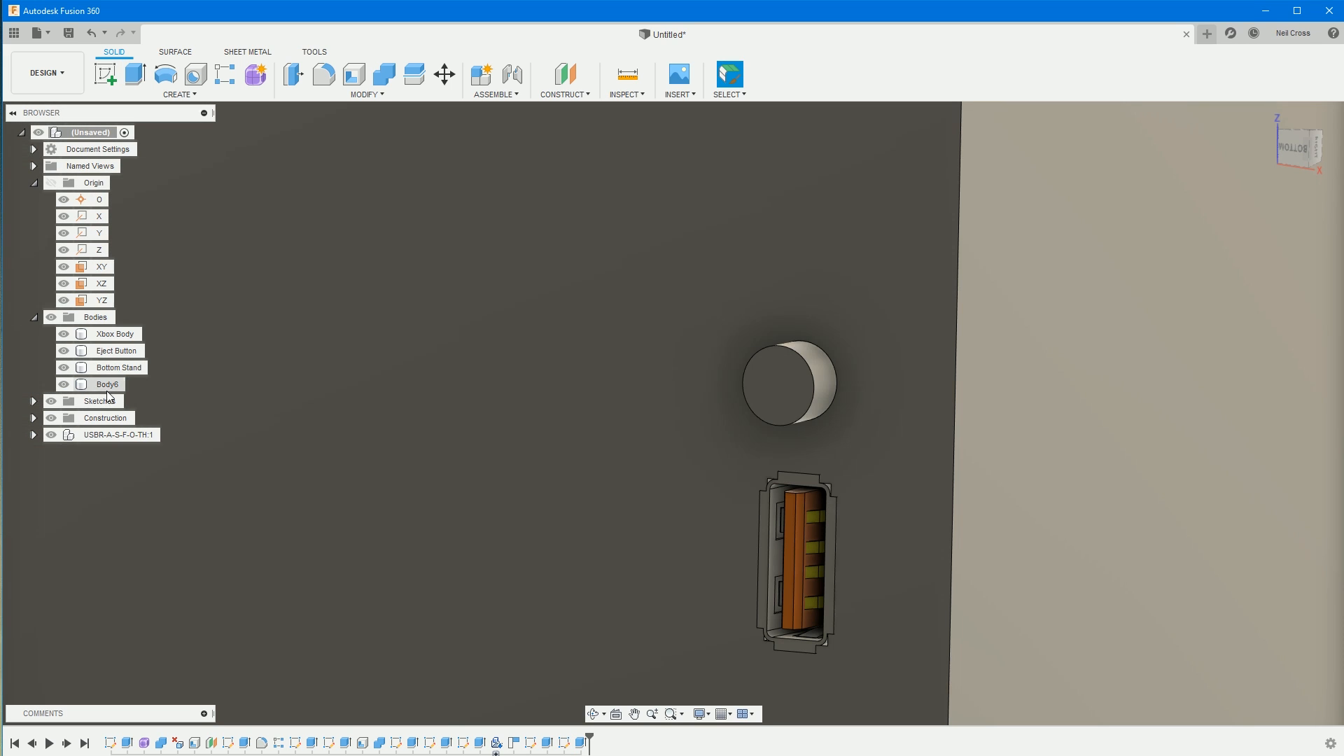
- Rename the new cylindrical body as Turny Button
double_click(109, 385)
type("Turny")
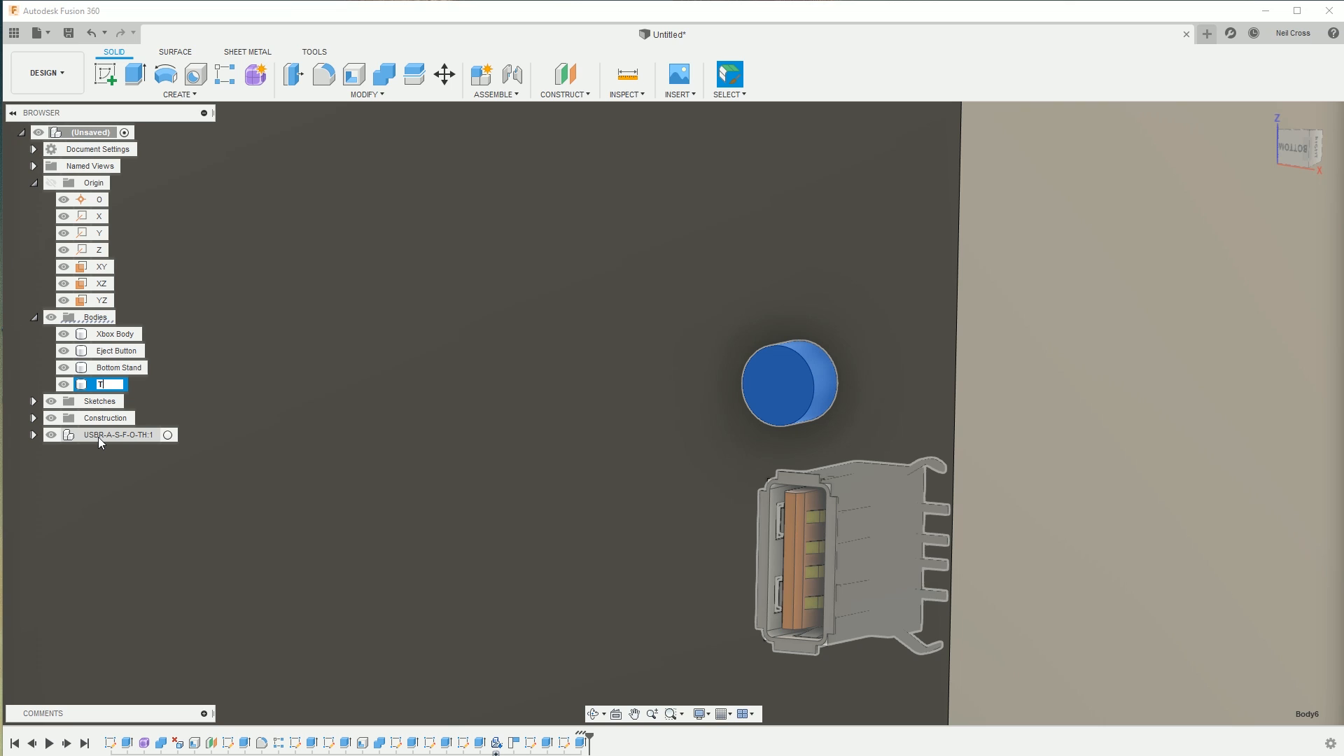
type(" Button")
key("Return")
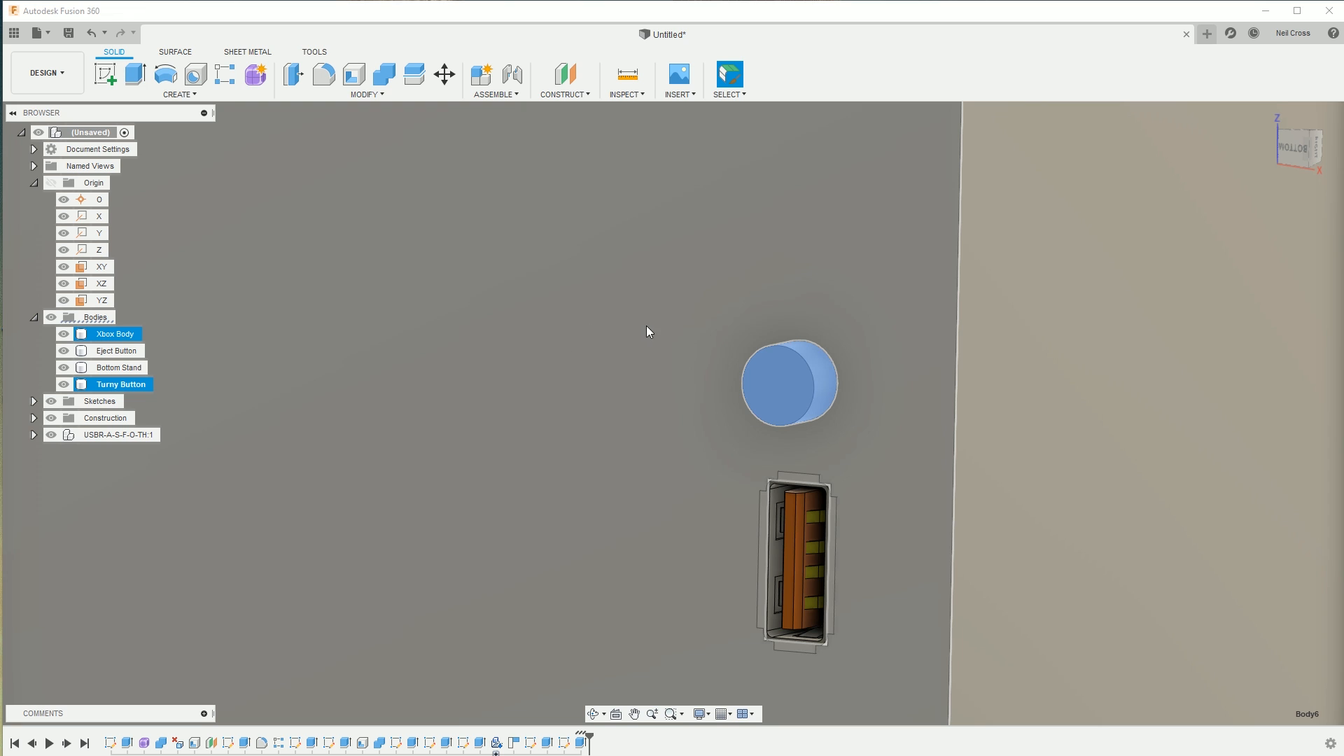
- Start a sketch on the Turny Button's outer end face and project that face's circular outline into it
scroll(789, 367, "down", 5)
scroll(797, 342, "down", 1)
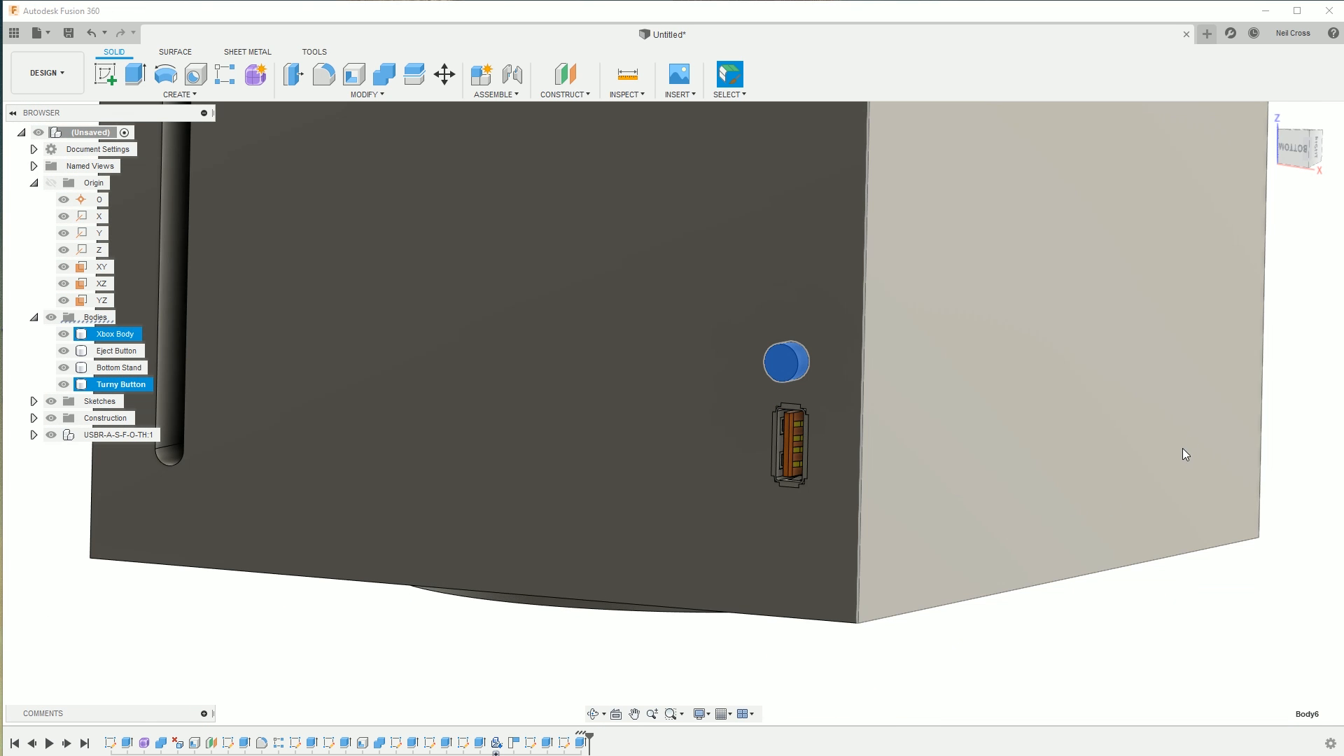
left_click(1314, 406)
middle_click_drag(900, 370, 929, 381, "shift")
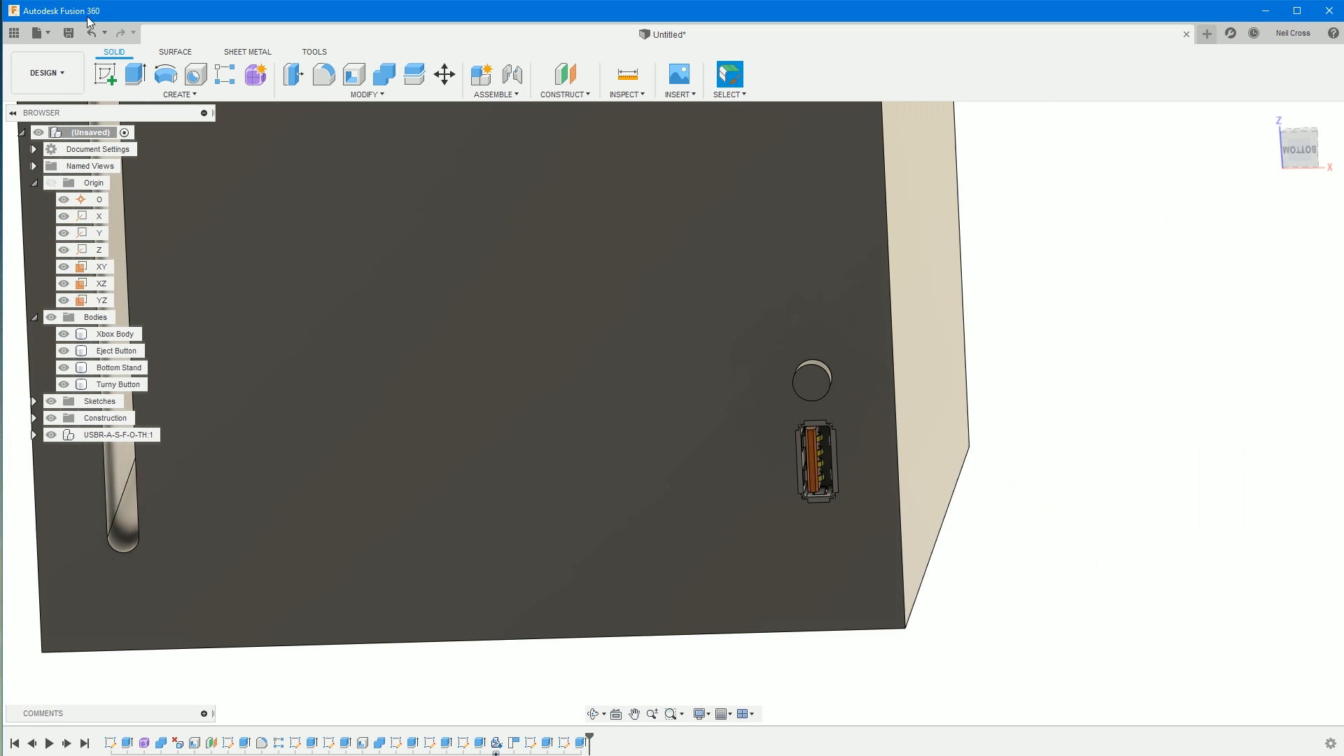
left_click(105, 73)
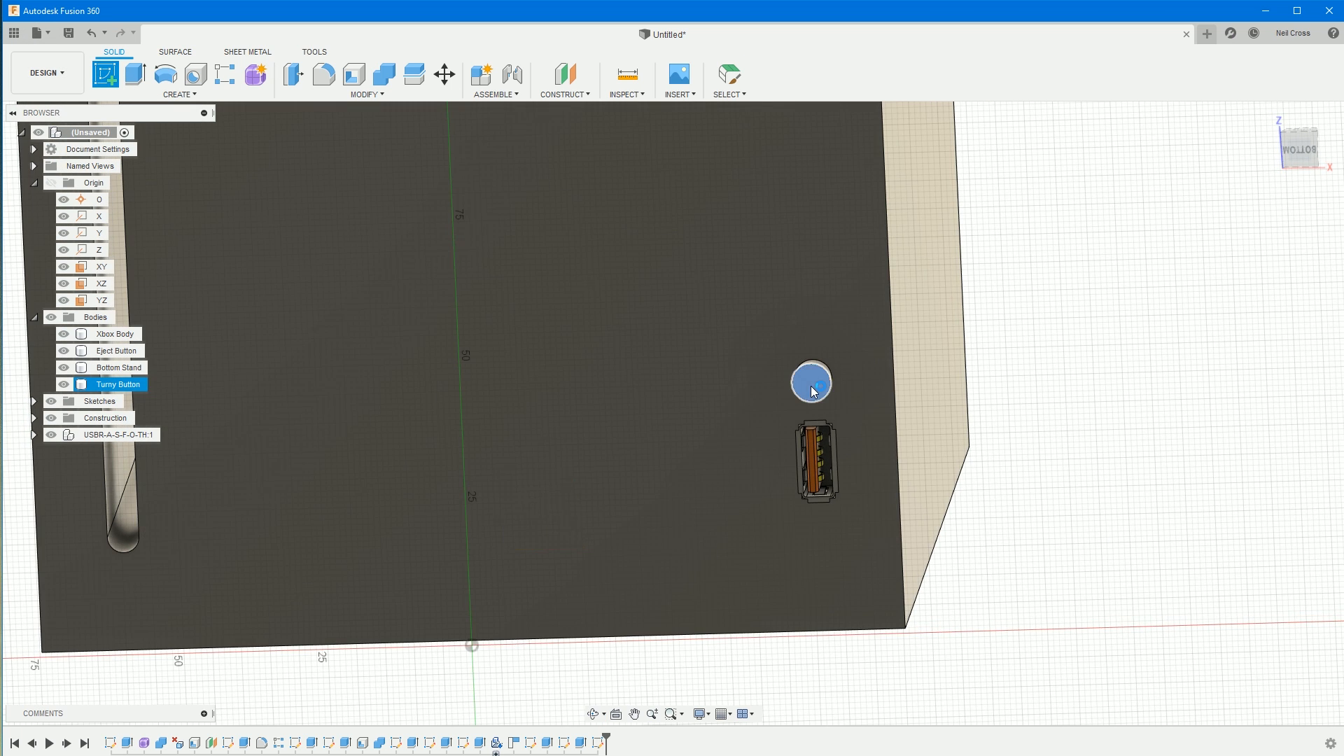
left_click(810, 384)
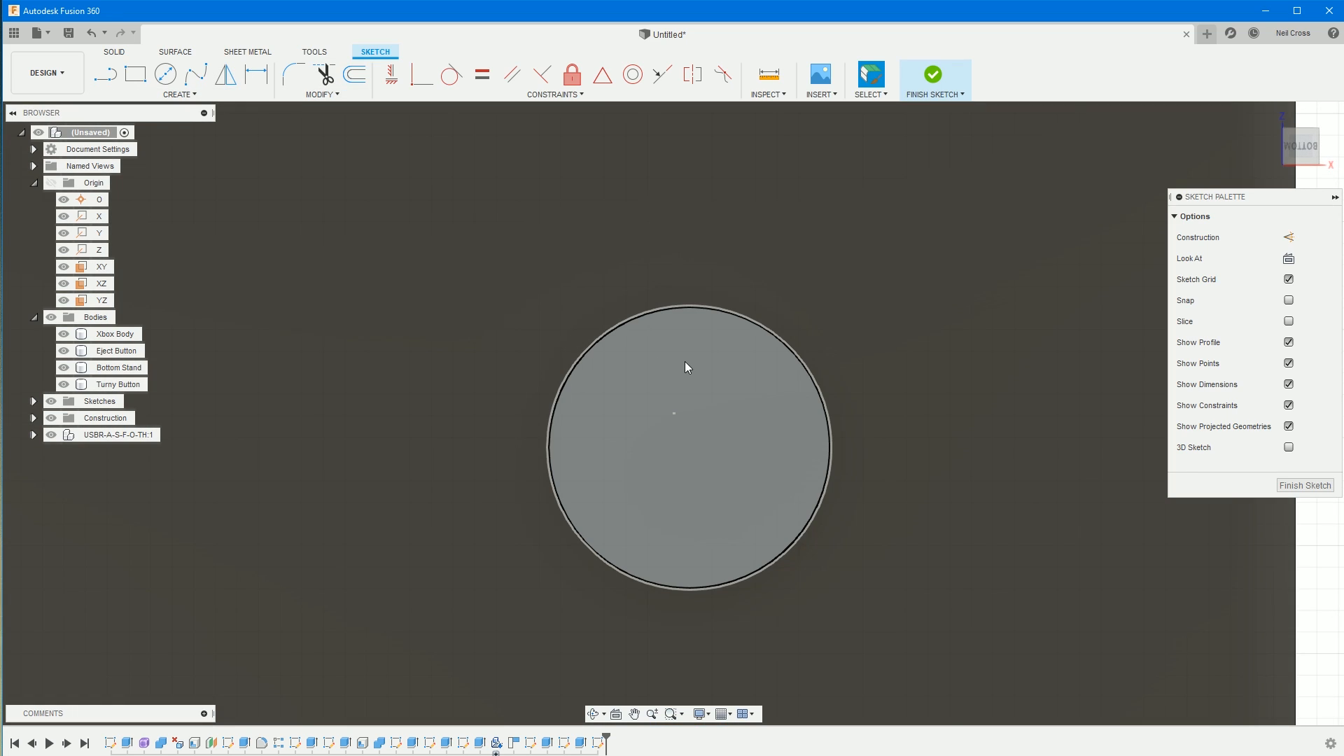
key("p")
left_click(703, 353)
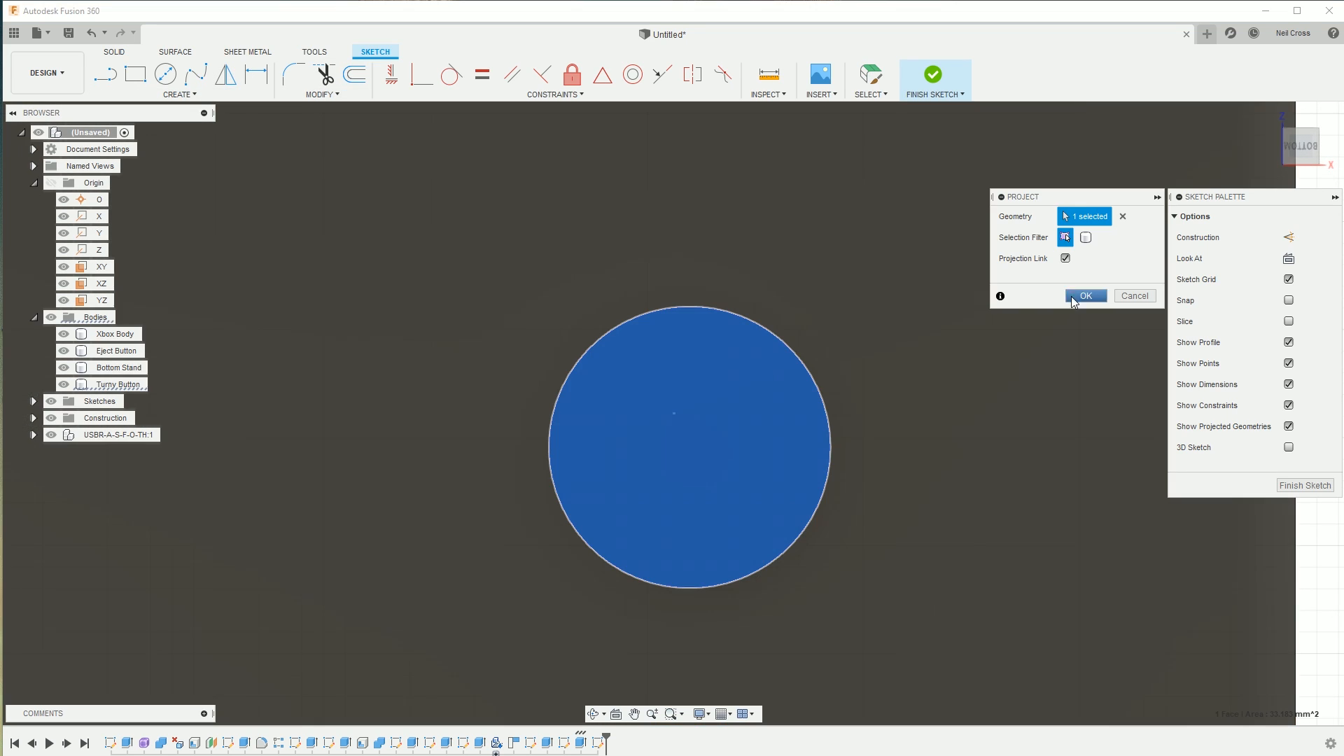
left_click(1085, 296)
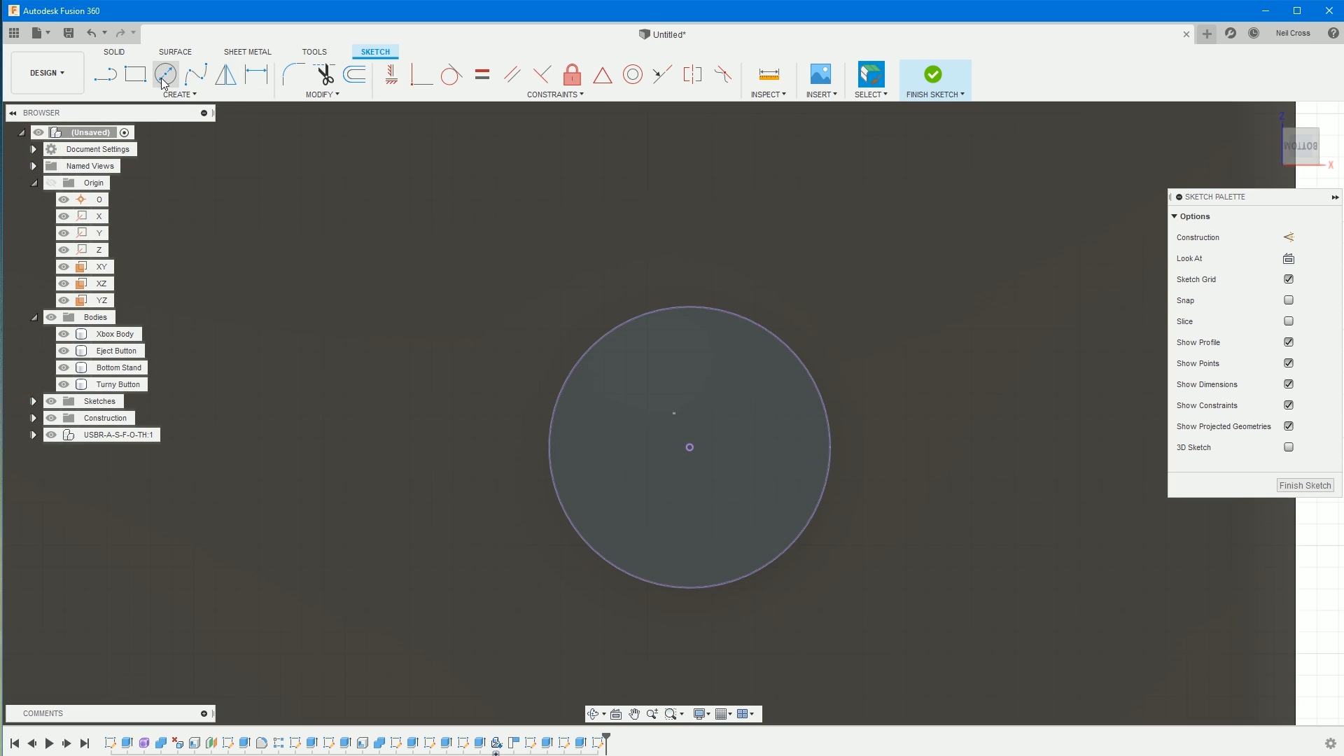
- Sketch a 1 mm by 1 mm centre rectangle centred on the projected circle's uppermost point and finish the sketch
left_click(135, 78)
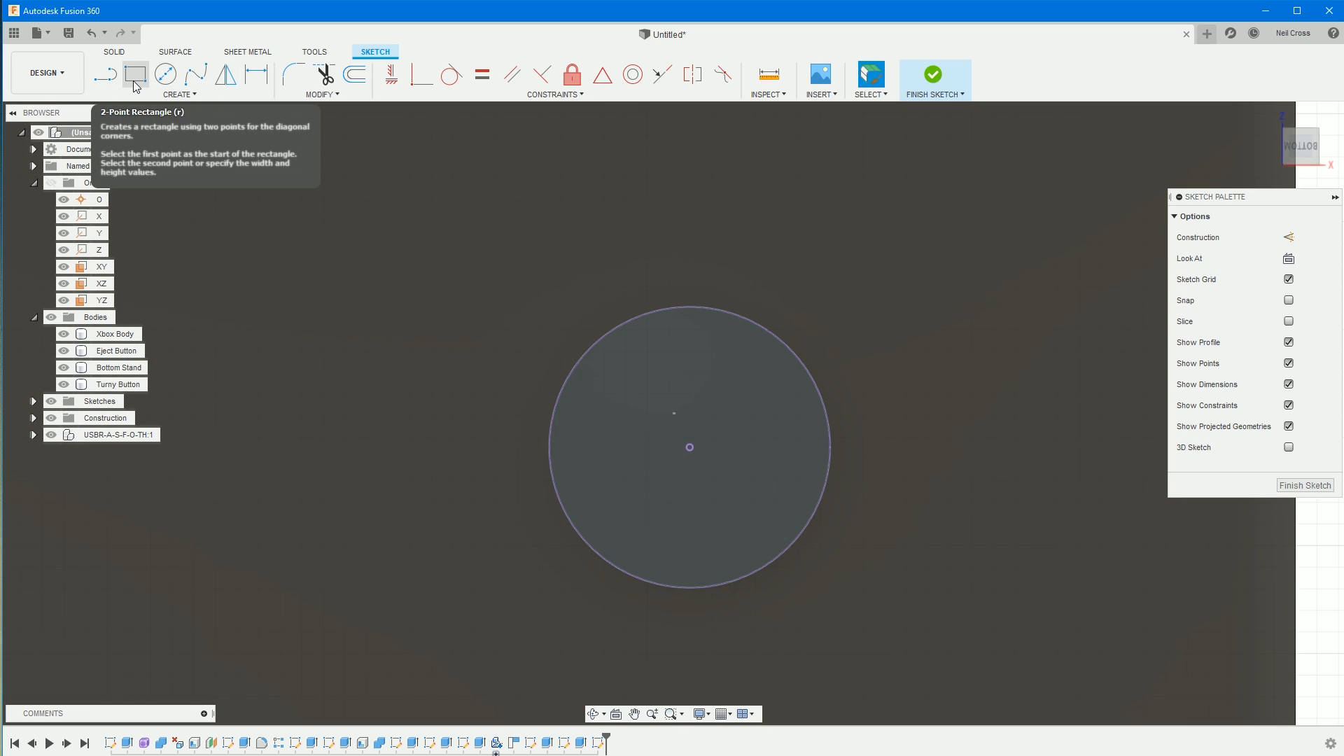
left_click(138, 94)
mouse_move(128, 125)
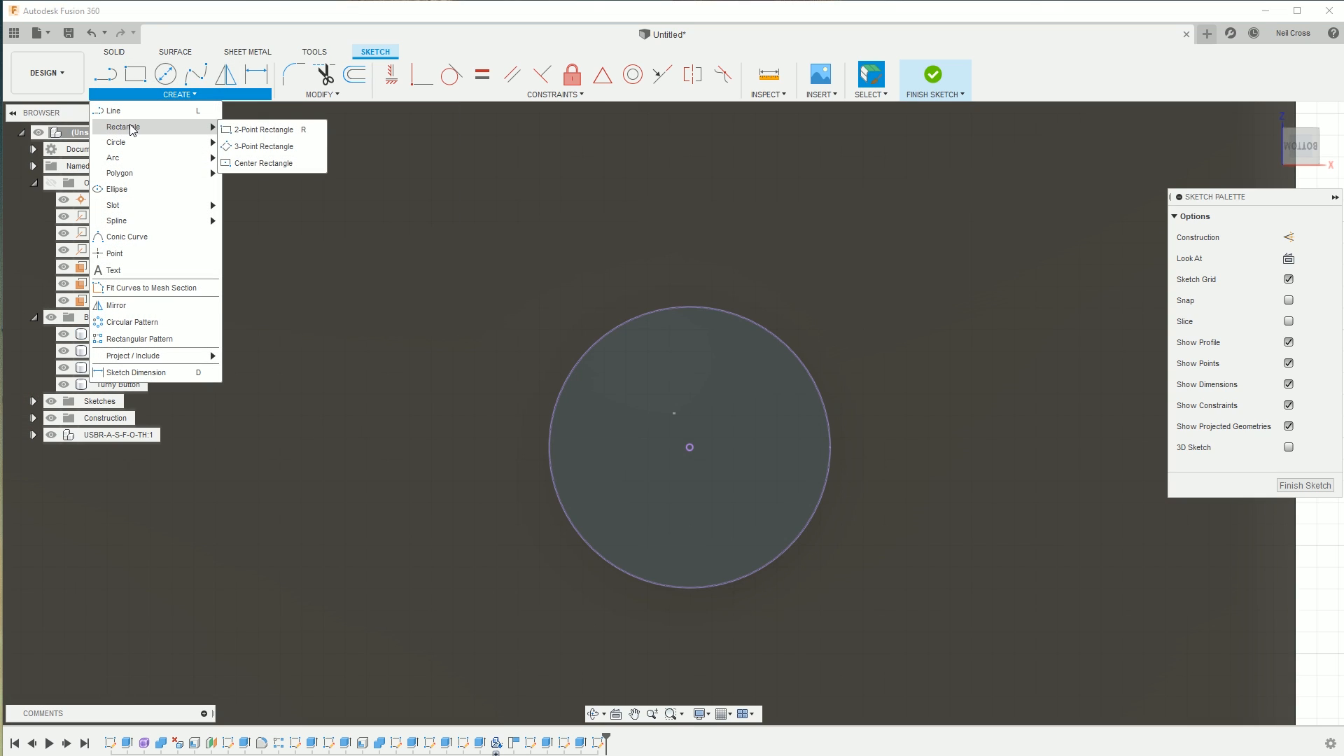
left_click(308, 167)
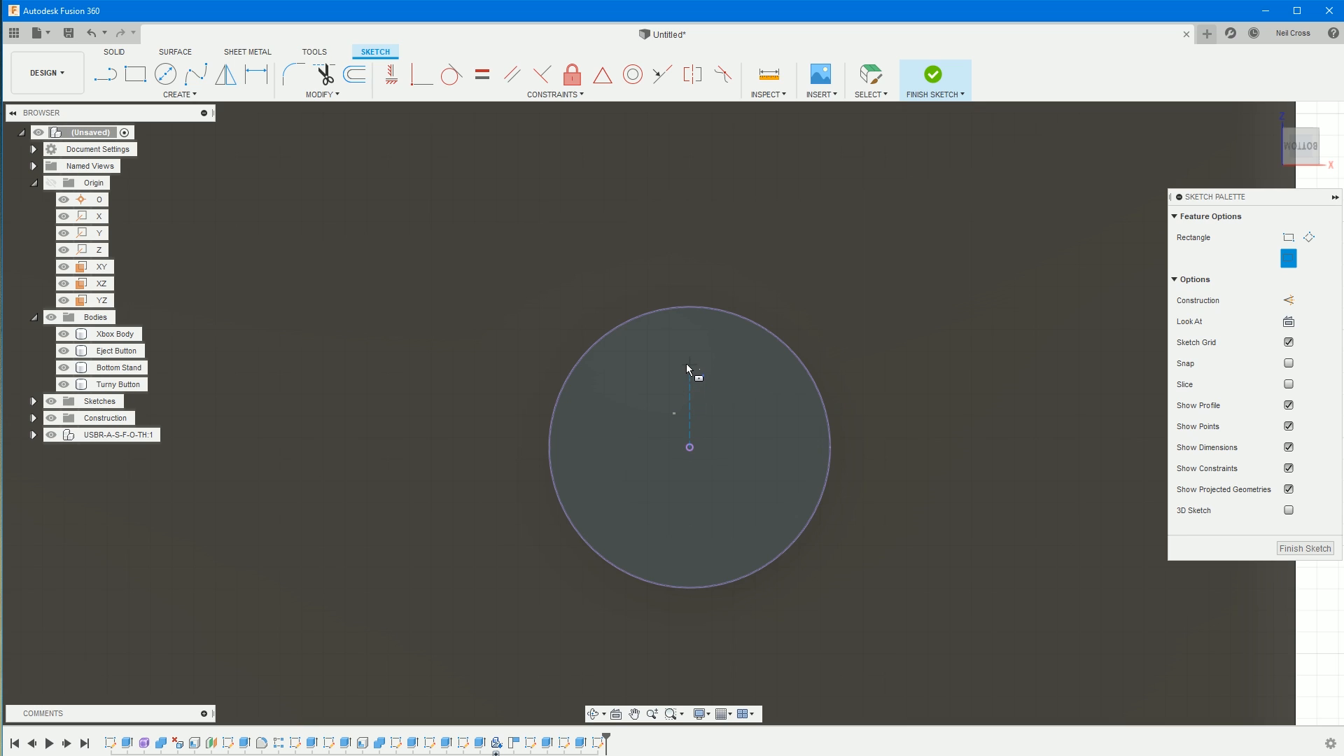
left_click(690, 308)
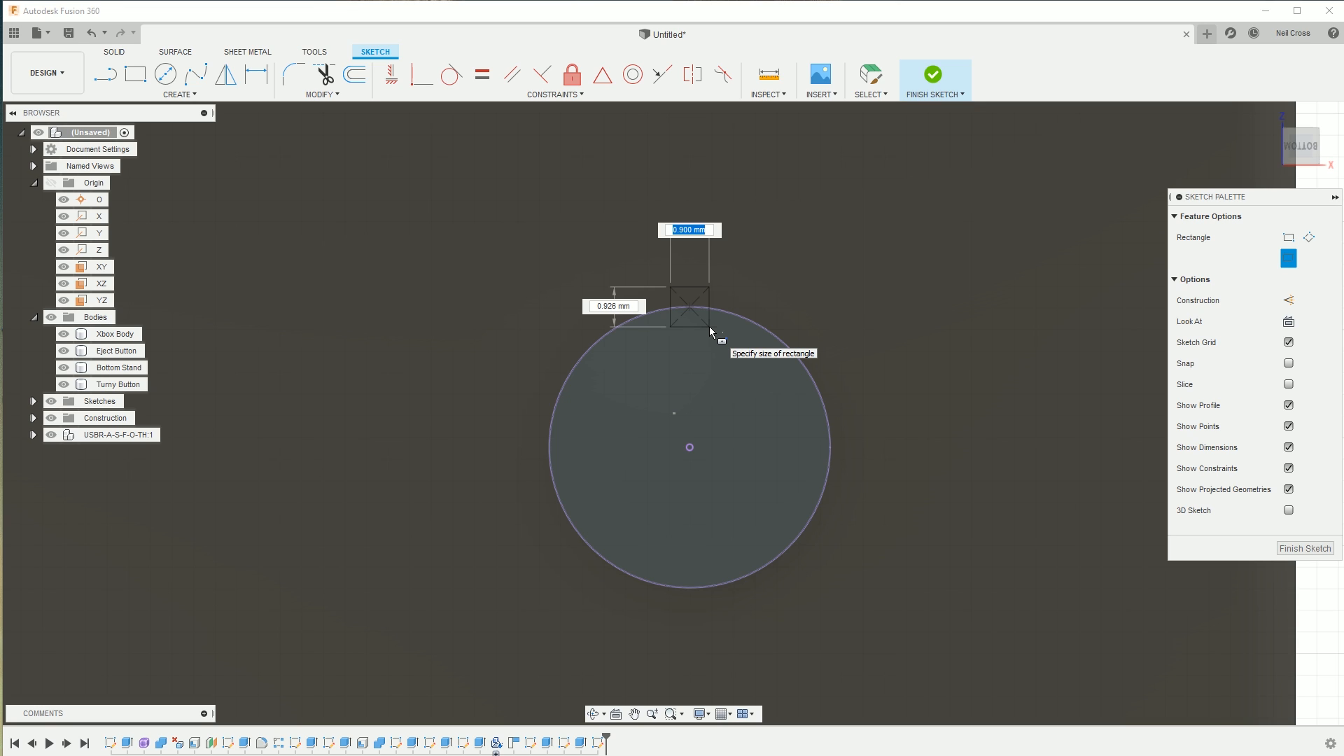
type("1")
key("Tab")
type("1")
key("Tab")
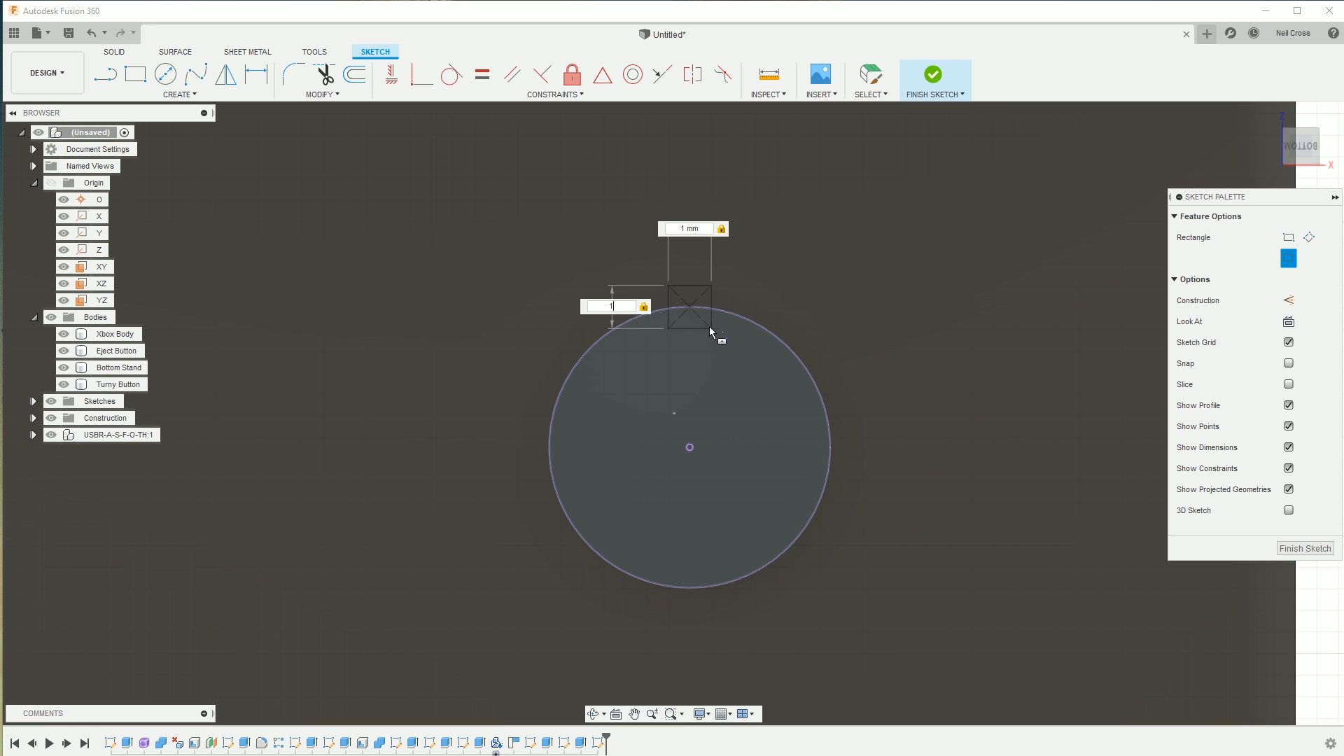
key("Return")
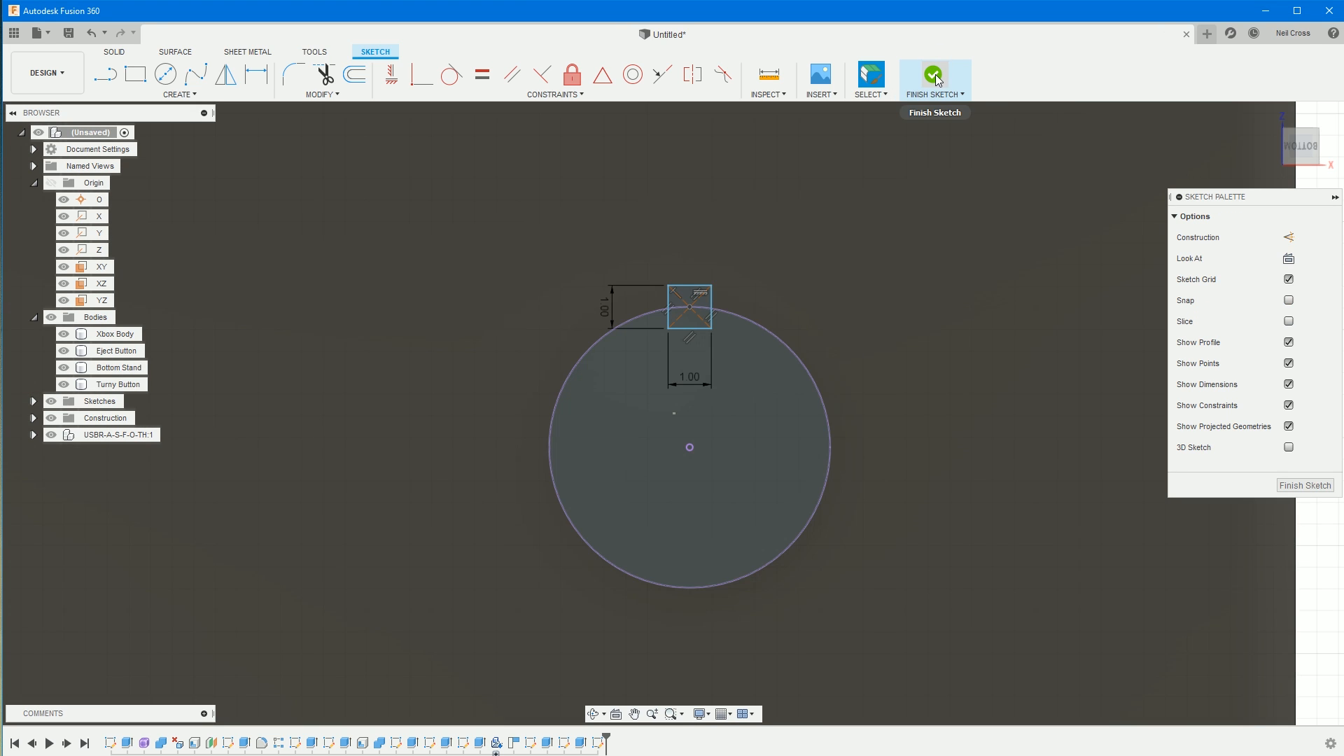
left_click(932, 74)
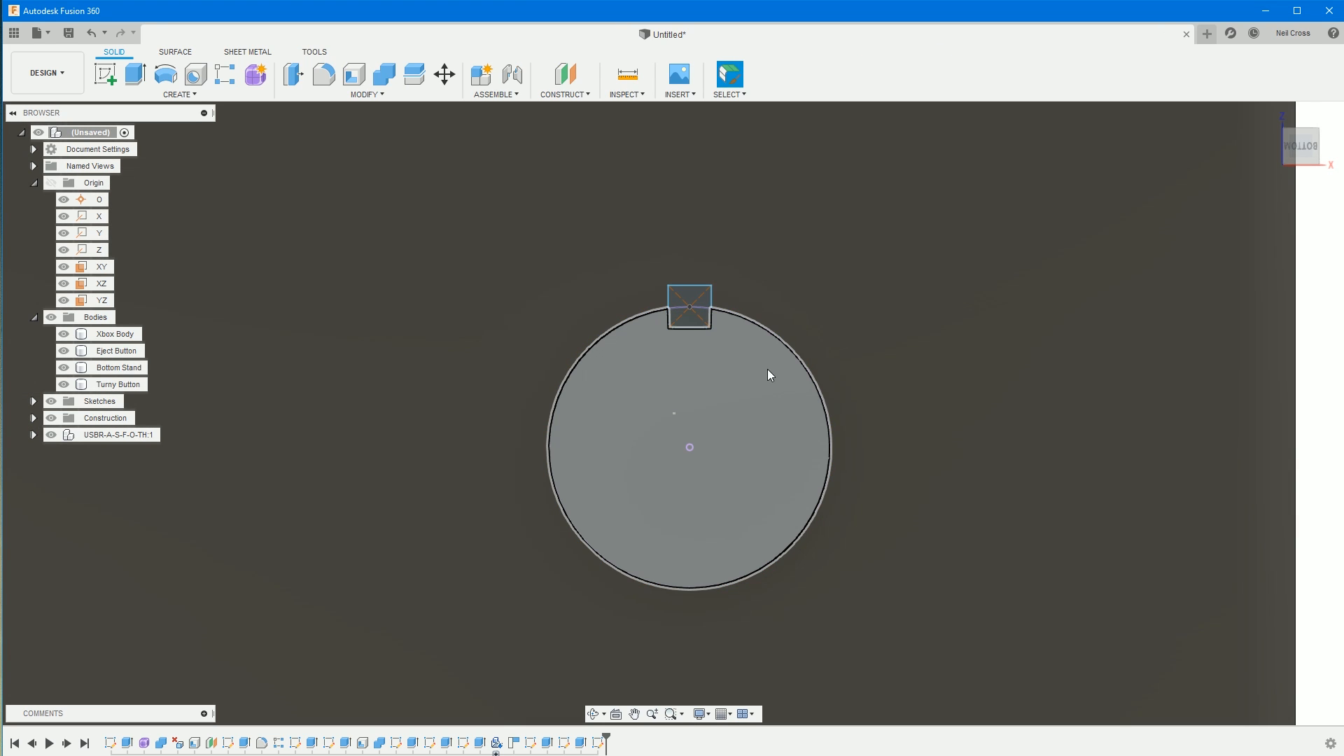
- Extrude both parts of the small square 1 mm inward as a cut to notch the Turny Button's rim
middle_click_drag(723, 367, 686, 371, "shift")
left_click(136, 75)
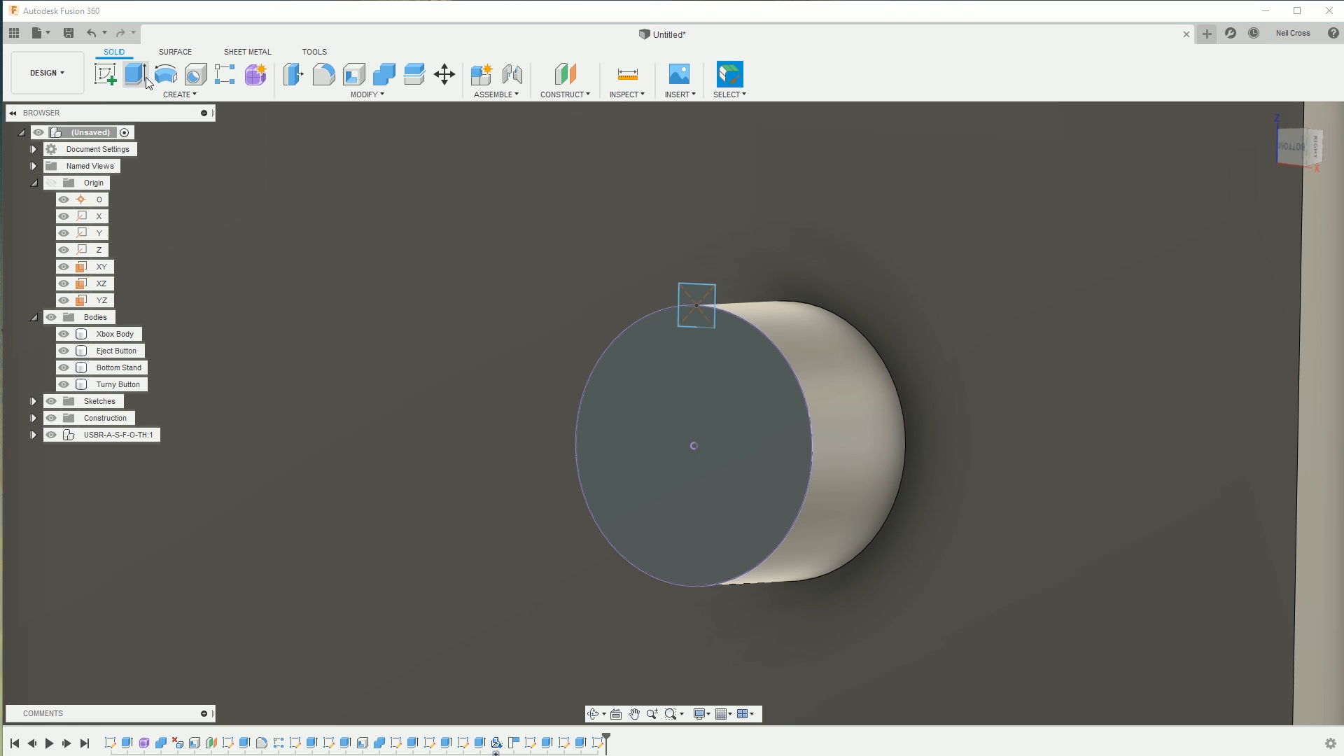
left_click(695, 295)
left_click(696, 314)
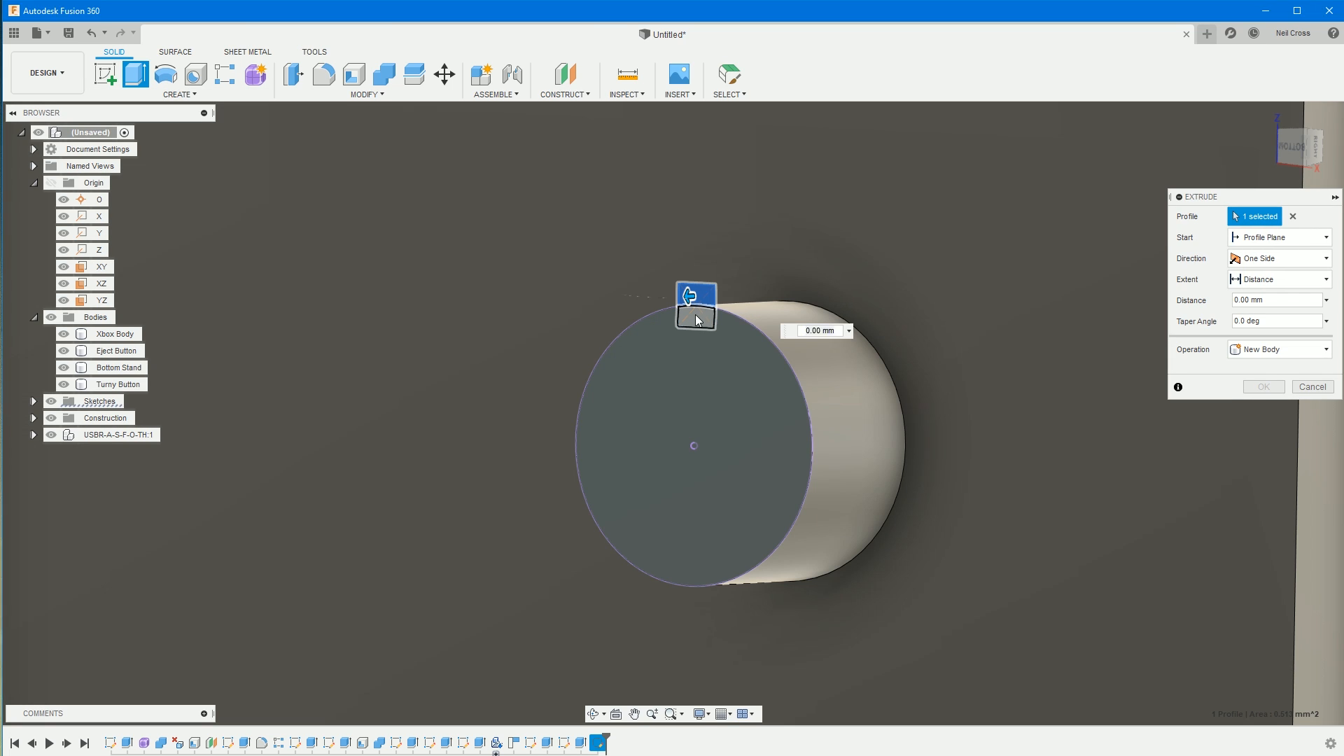
left_click_drag(686, 313, 714, 316)
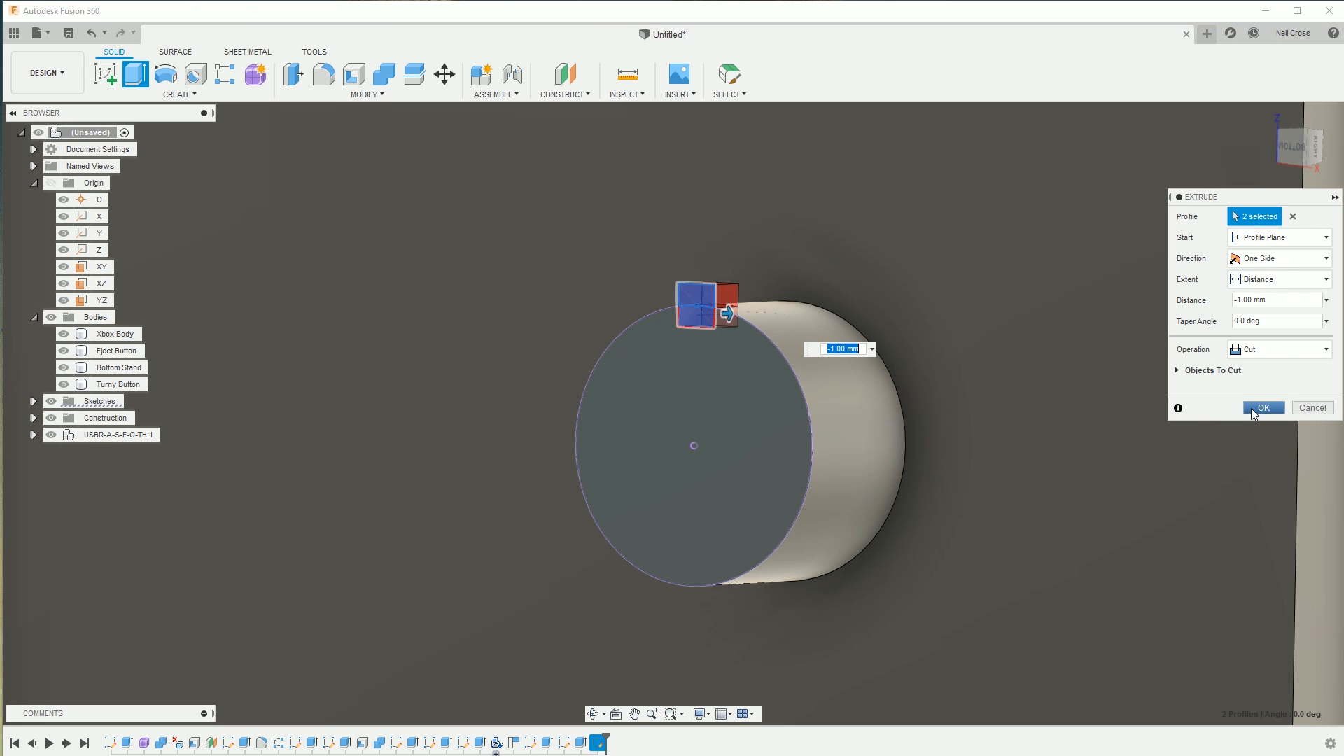
left_click(1264, 407)
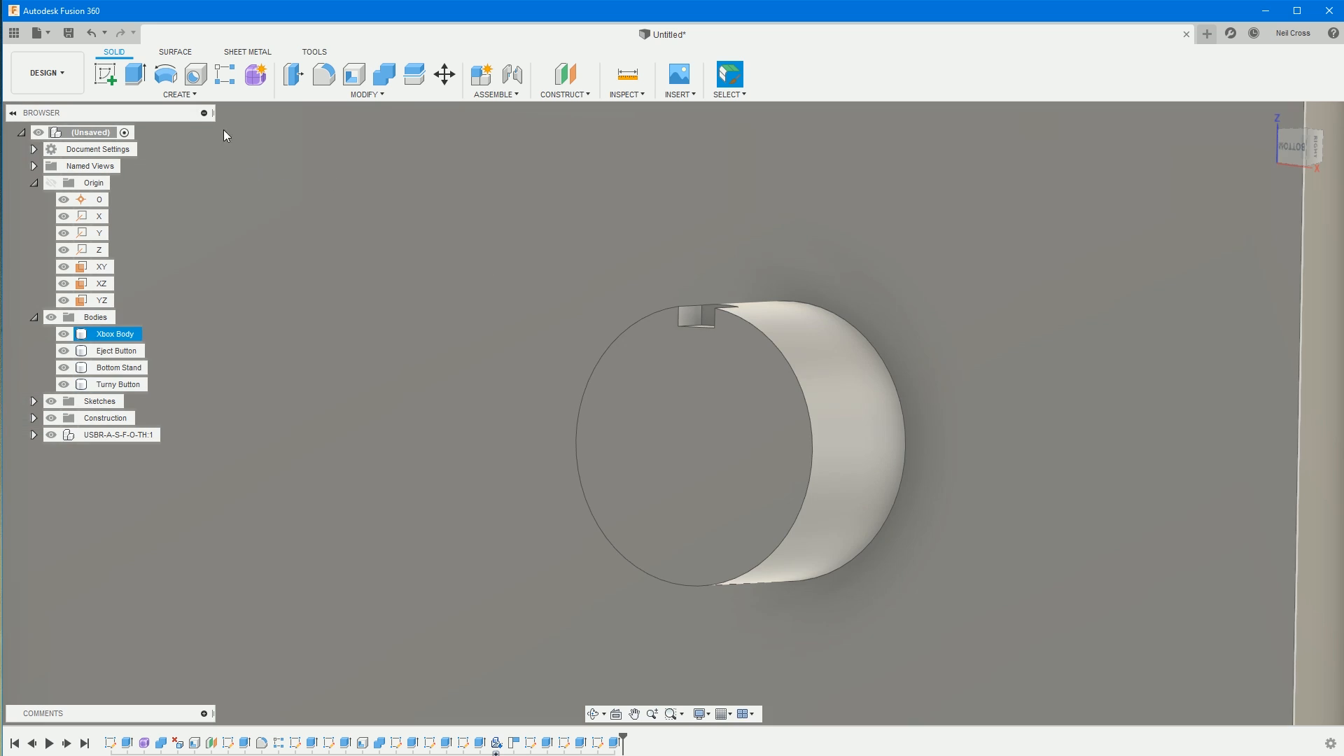
- Create a full circular pattern of the notch cut feature around the Turny Button's cylindrical face with a quantity of 20
left_click(180, 94)
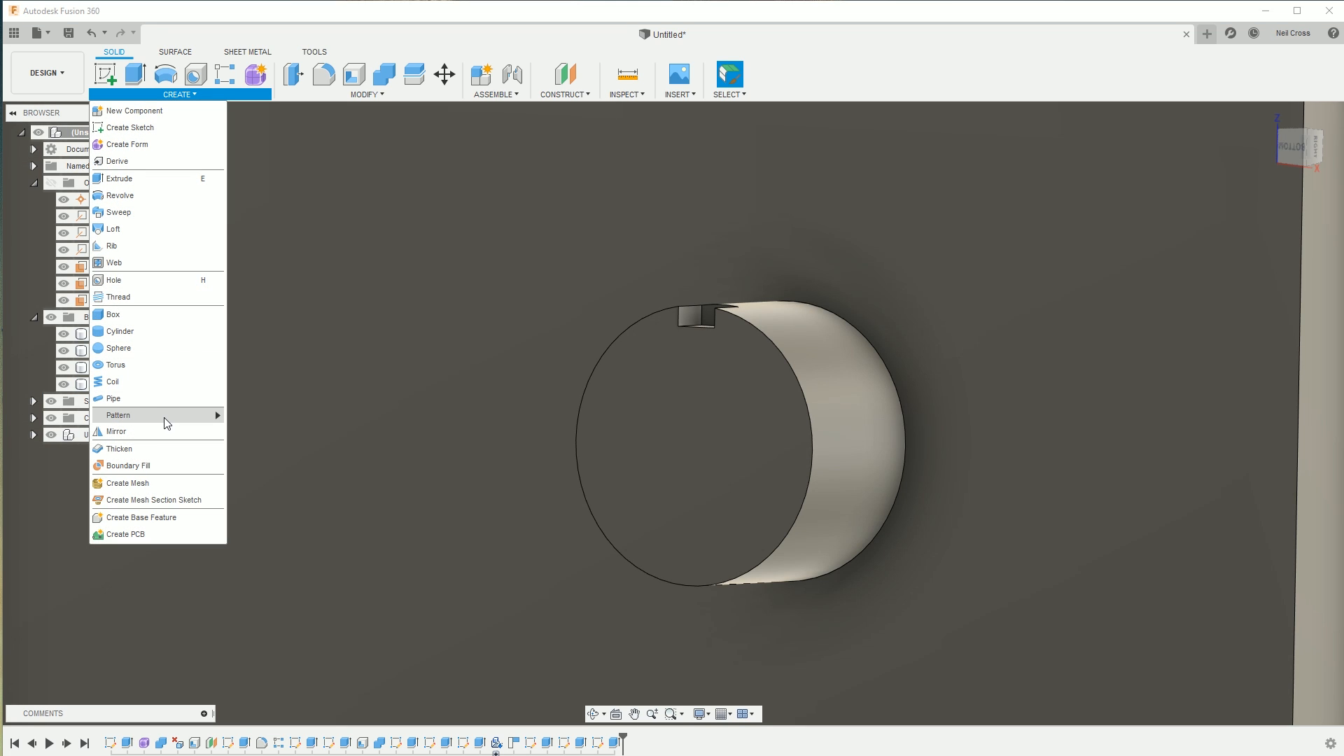
mouse_move(168, 416)
left_click(241, 435)
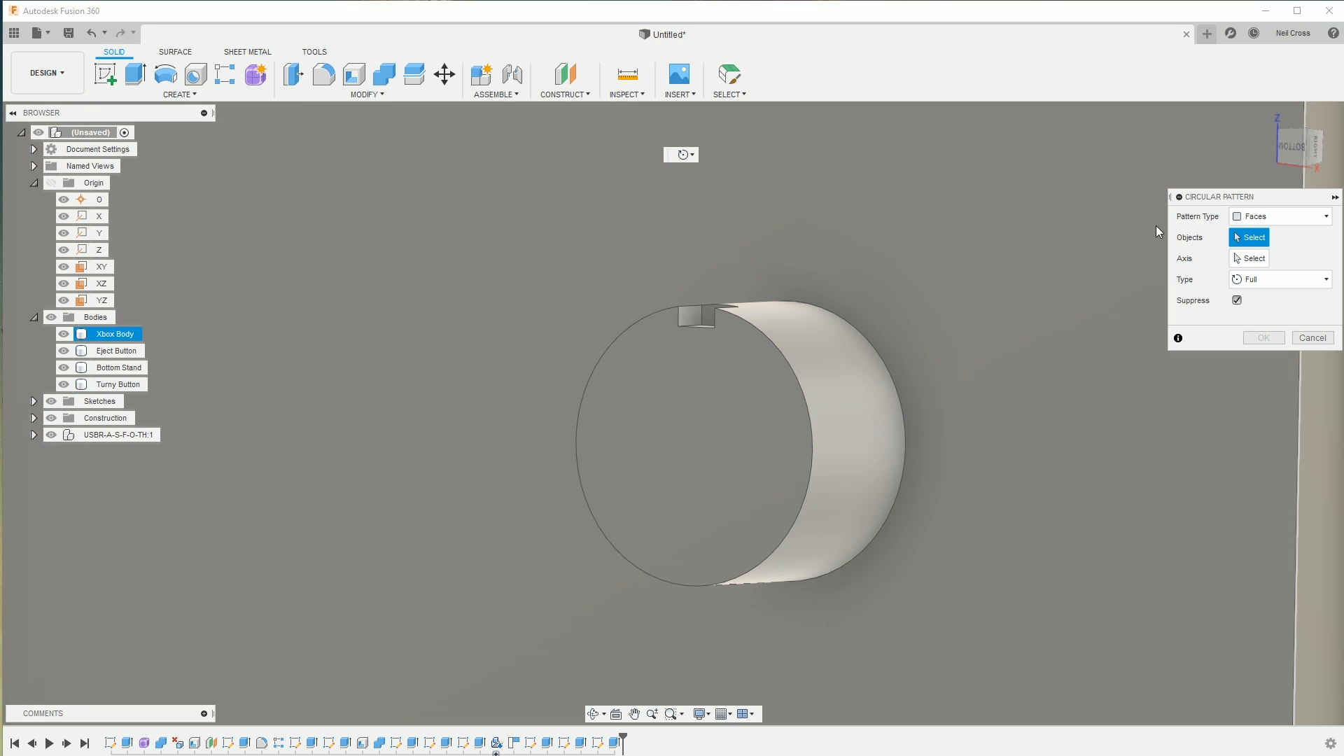
left_click(1281, 216)
left_click(1260, 261)
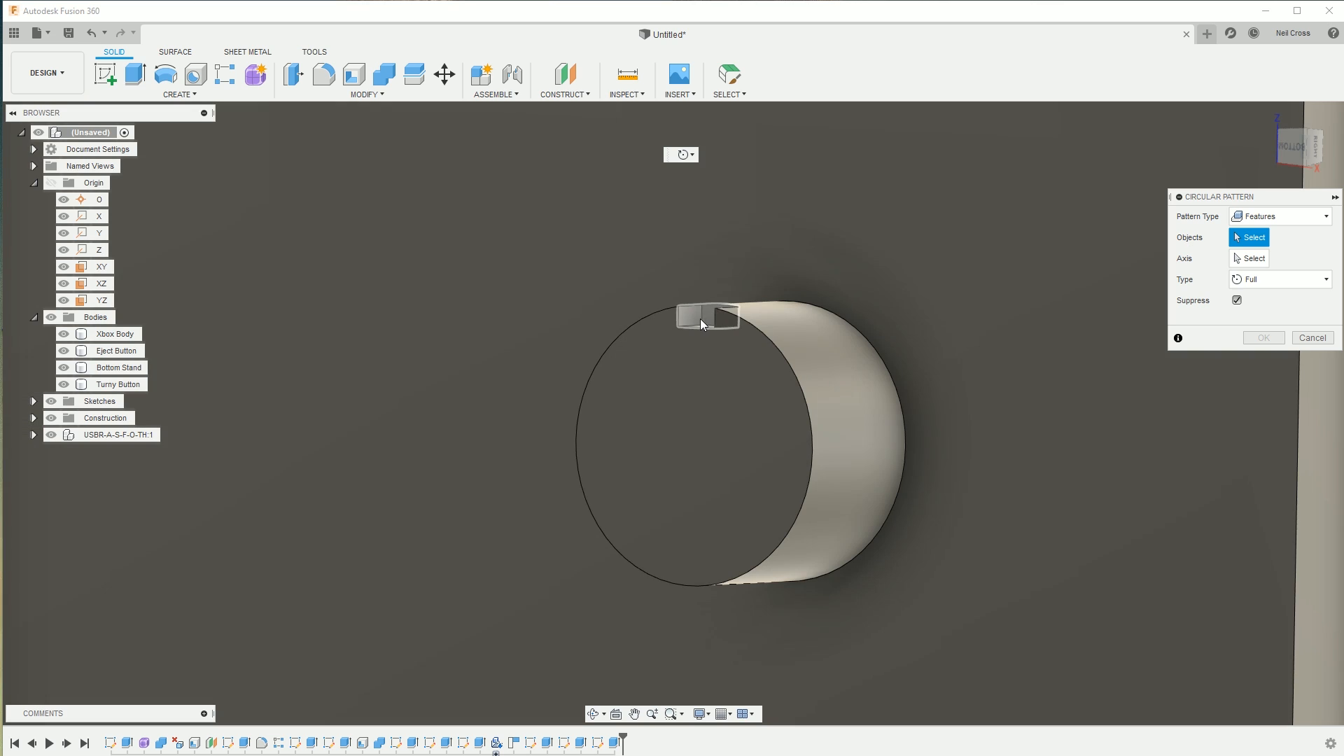
left_click(703, 317)
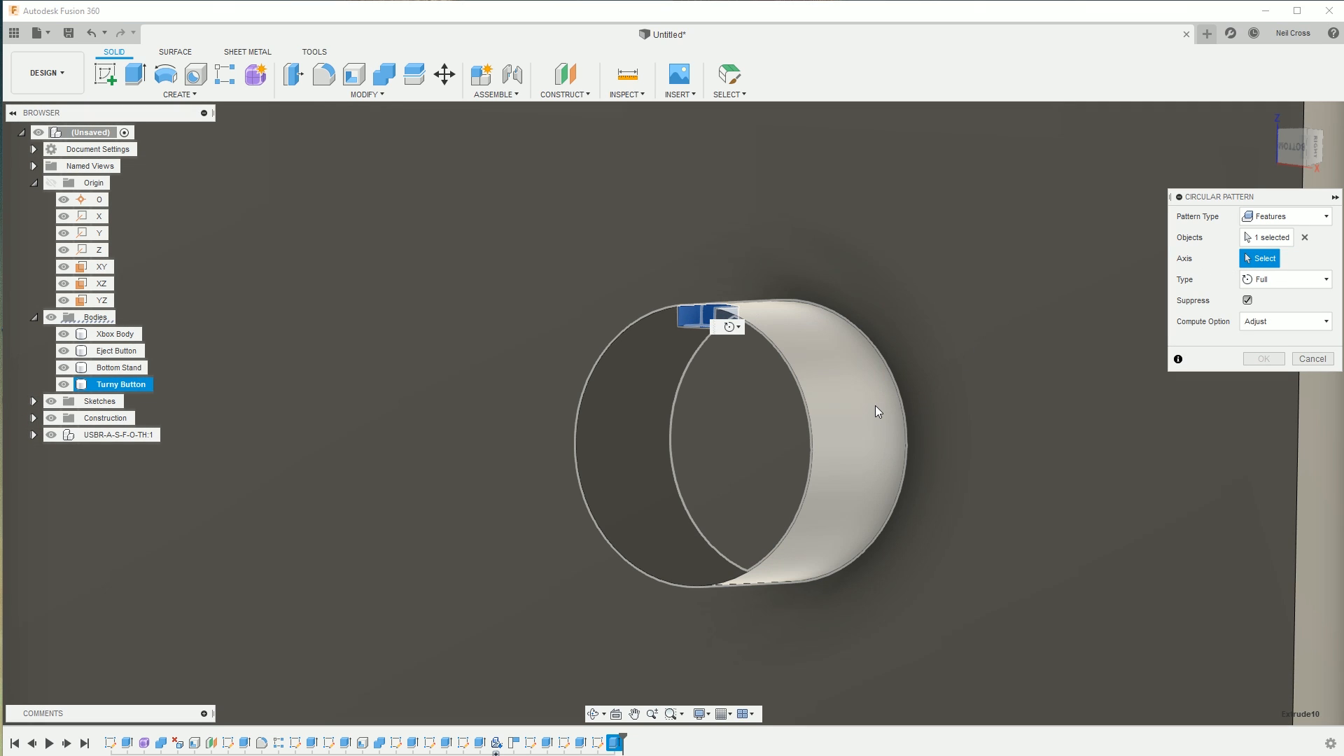
left_click(875, 406)
double_click(1281, 320)
type("25")
key("Return")
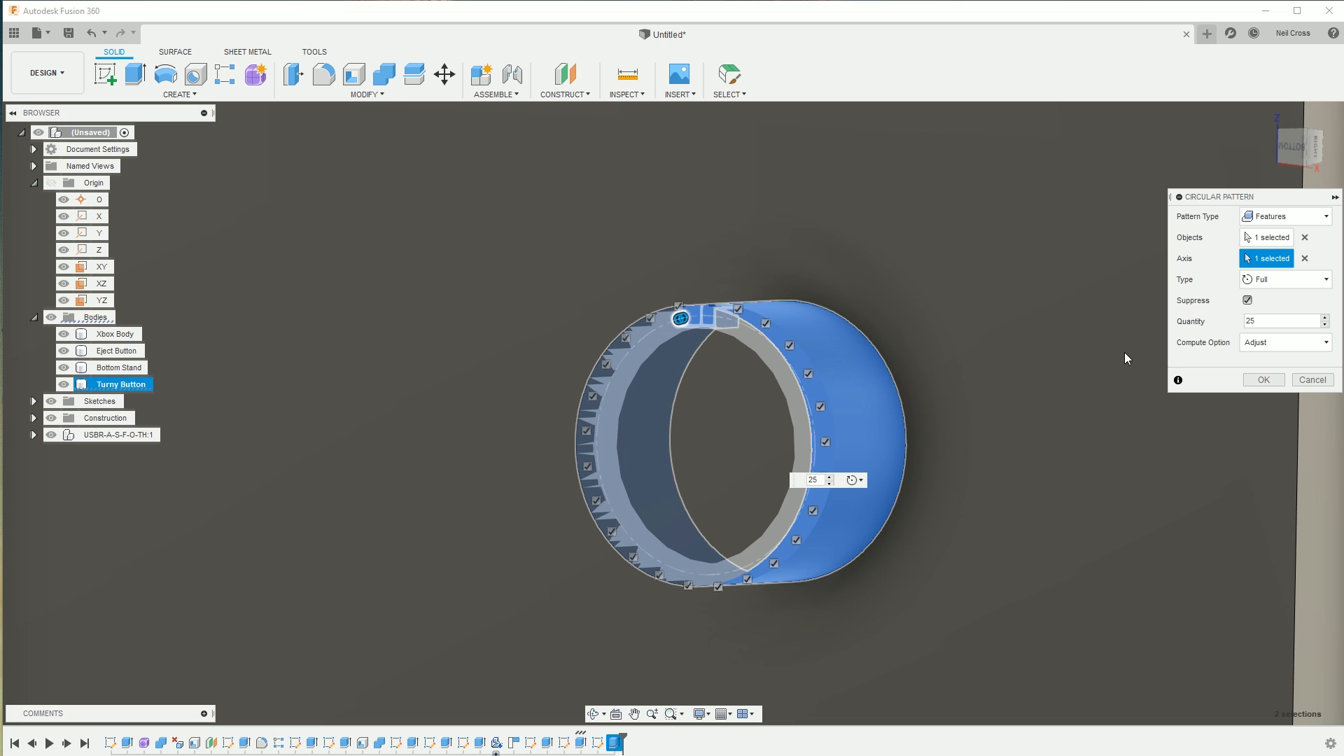
type("0")
left_click(1263, 379)
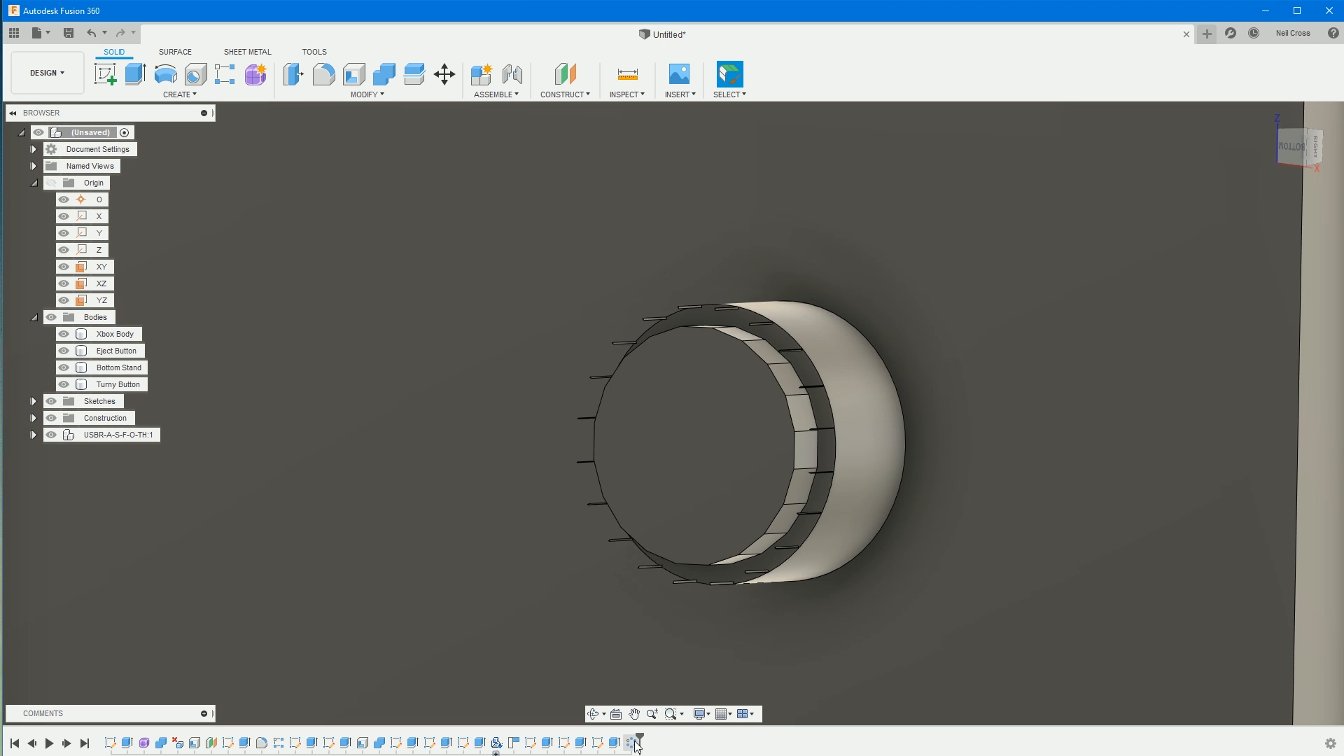
- Edit the notch's circular pattern and set its quantity to 15
double_click(633, 742)
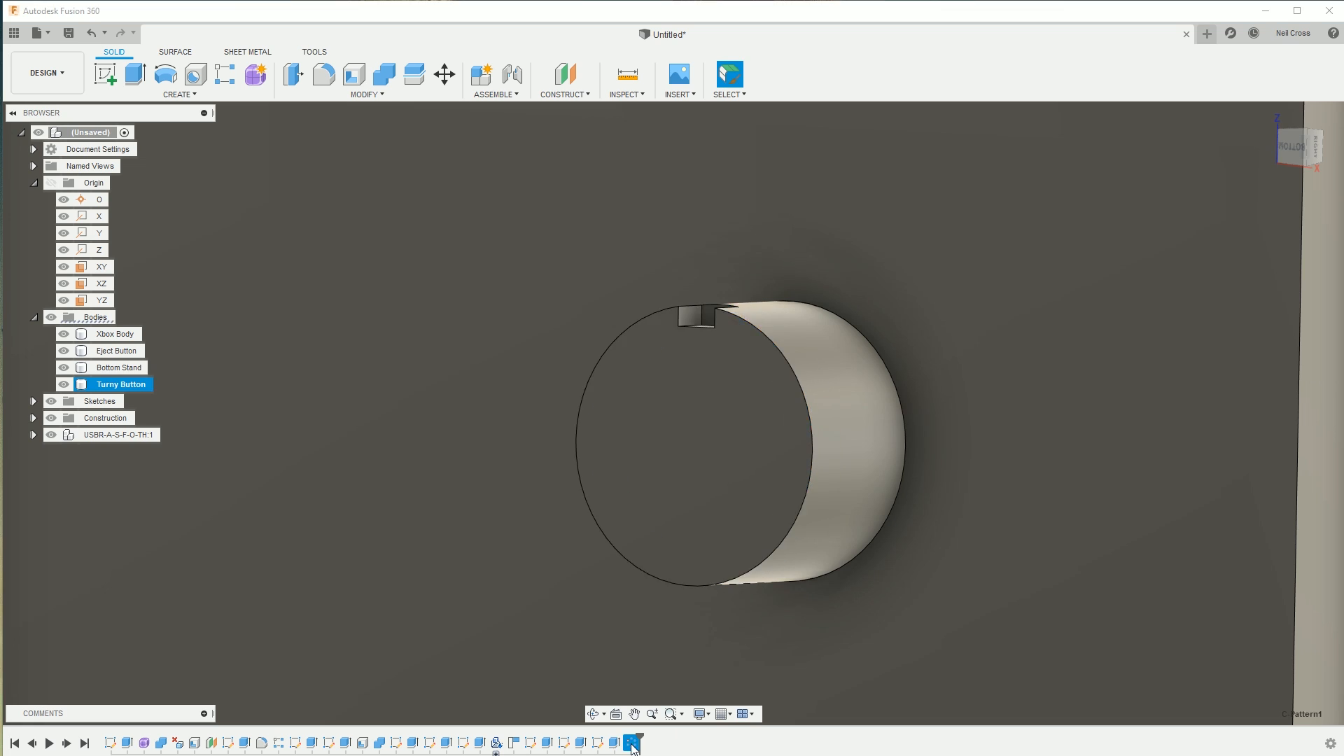
type("15")
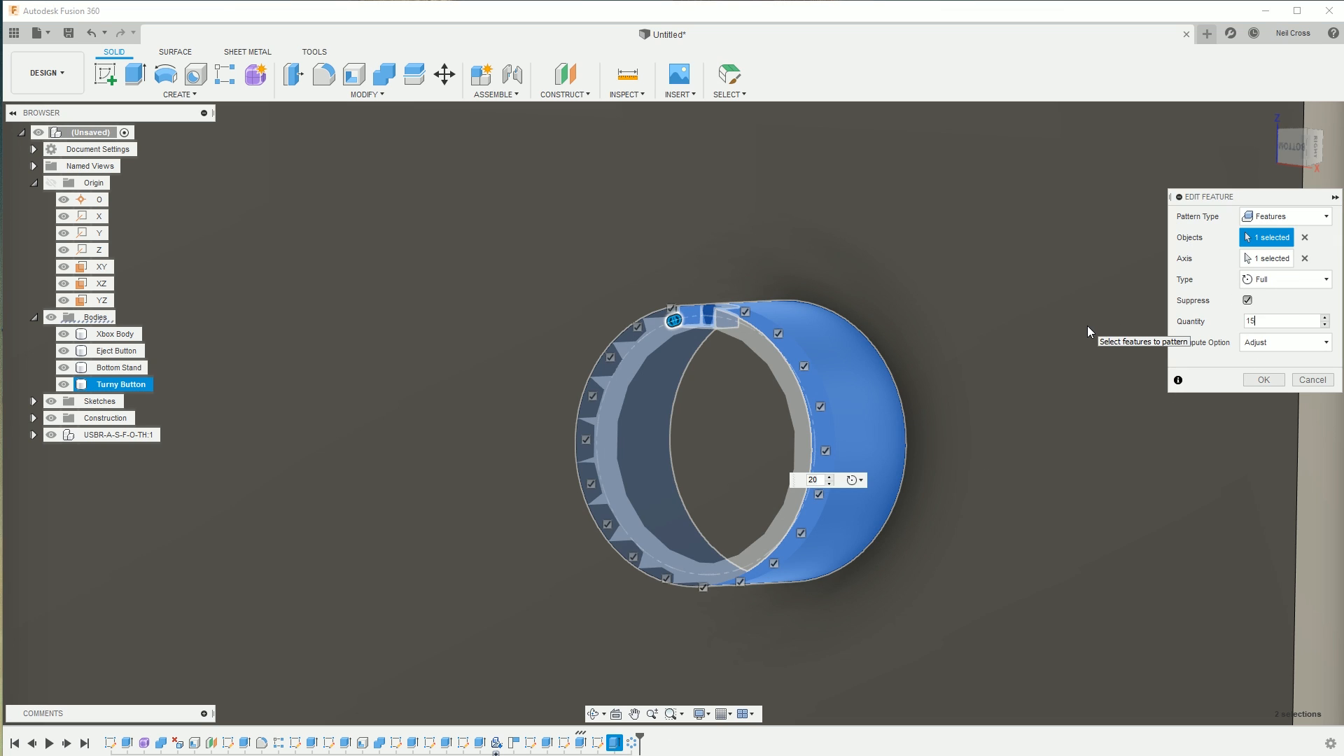
left_click(1263, 382)
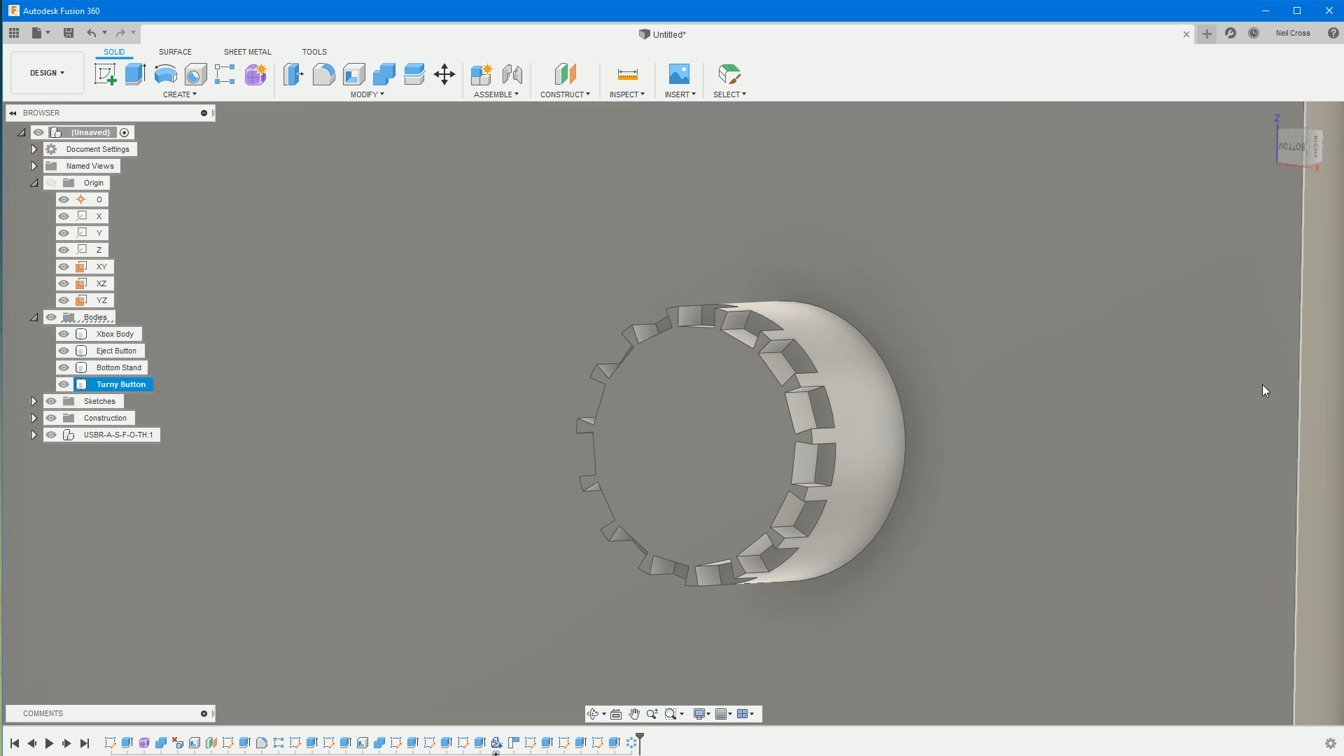
- Switch to the browser's Xbox Series X image search and open the Forbes picture of the green-lit top vent for reference
scroll(783, 455, "down", 5)
scroll(859, 514, "down", 10)
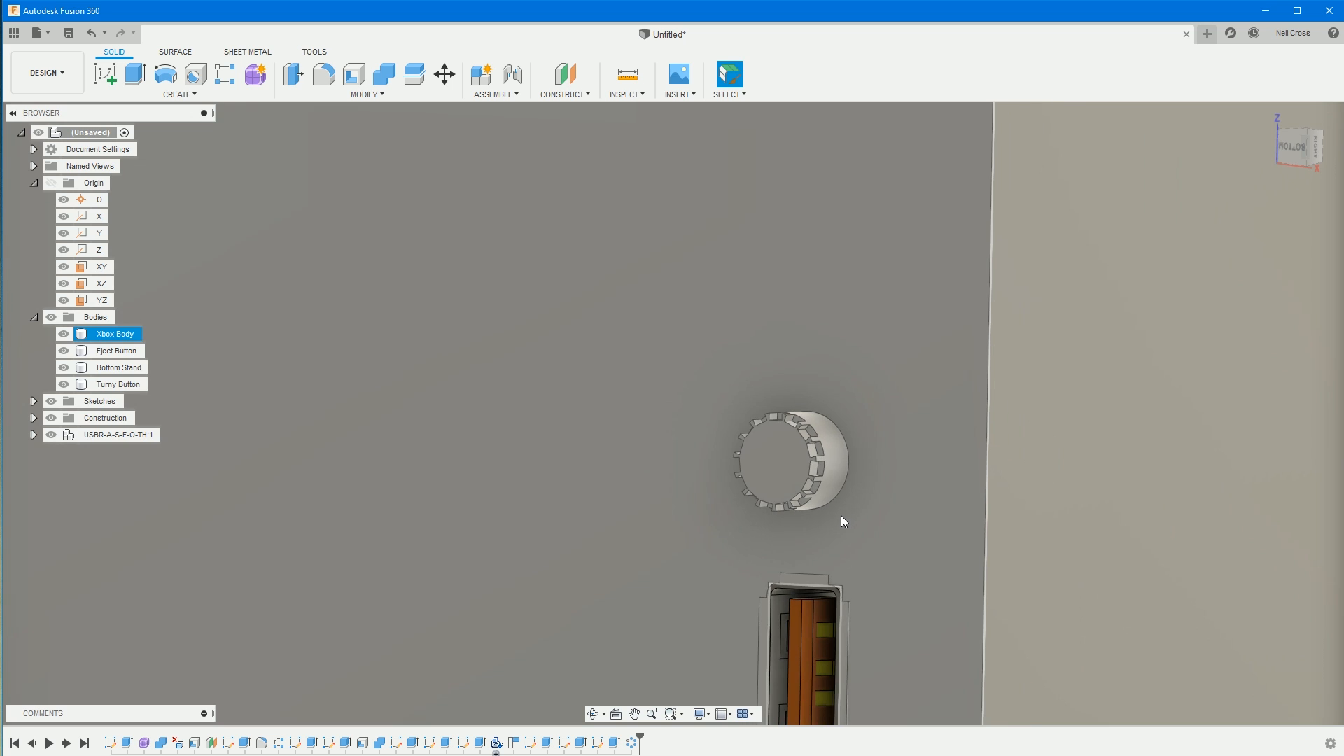
middle_click_drag(876, 538, 704, 500, "shift")
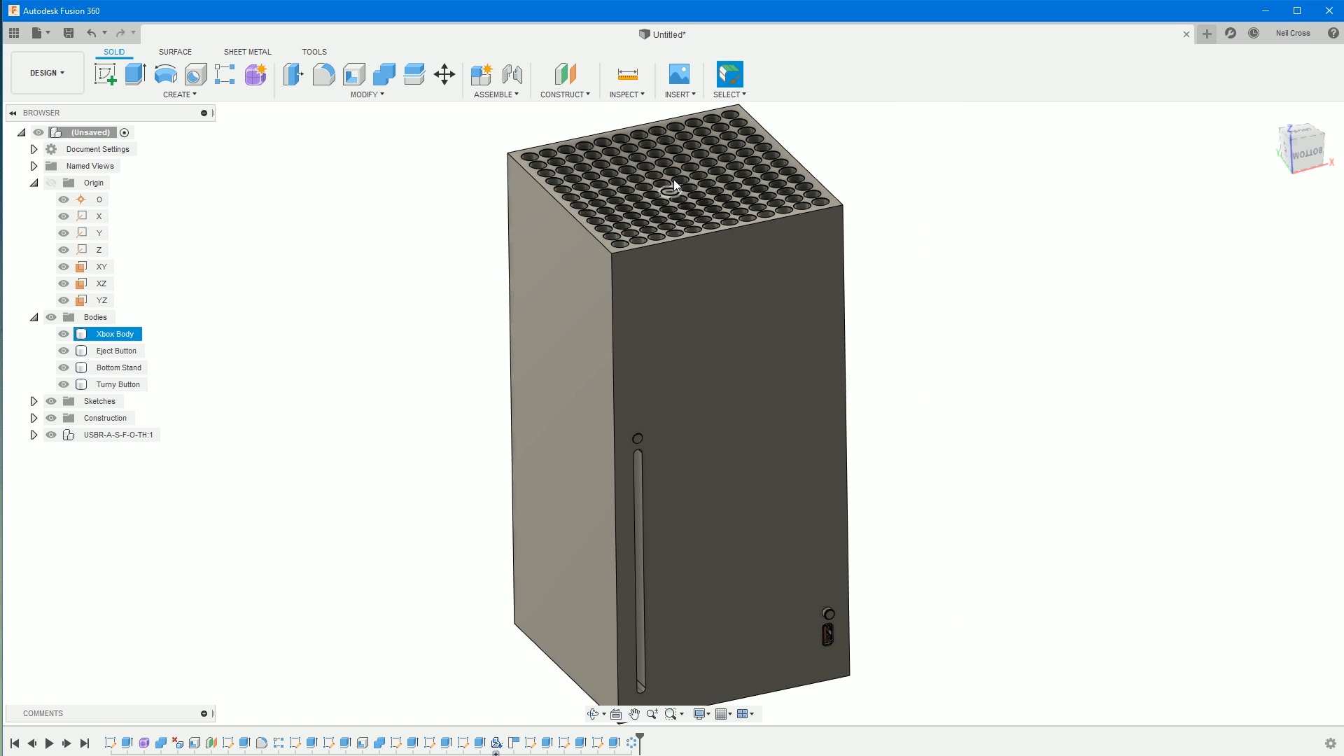
key("alt+Tab")
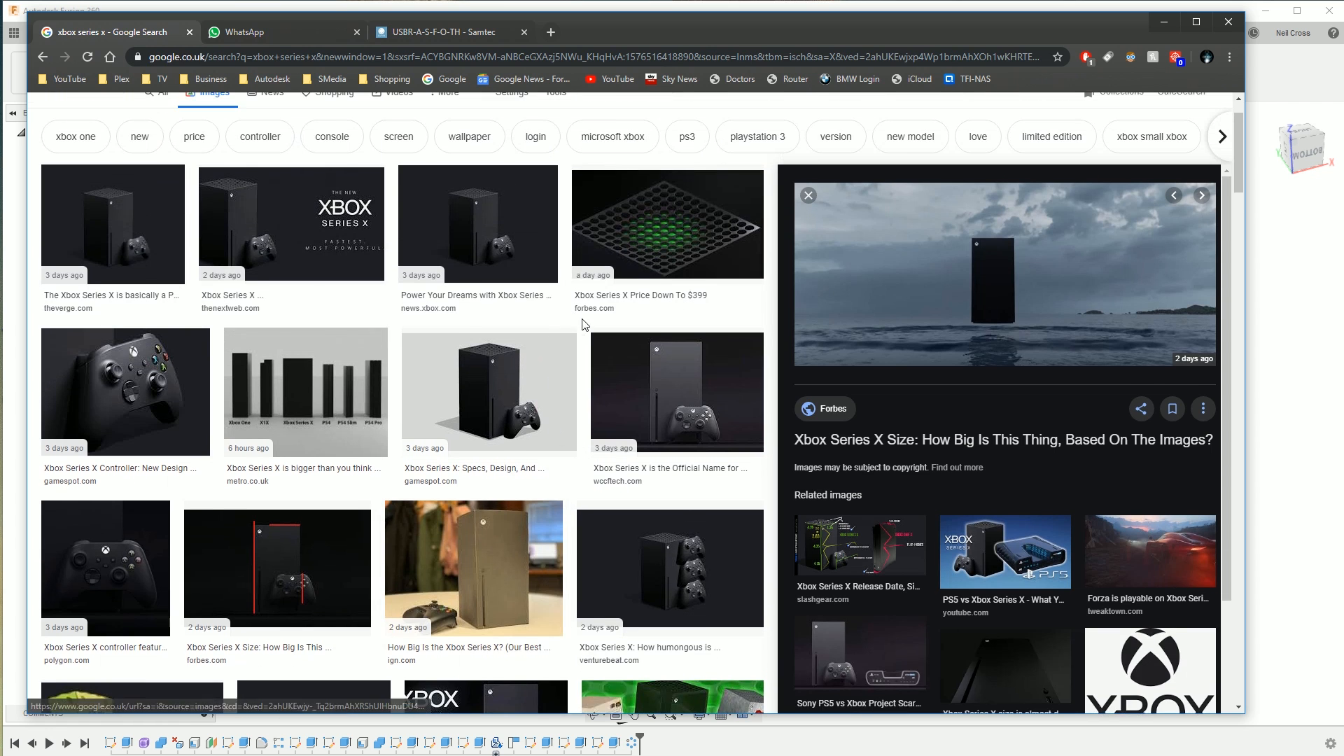
scroll(587, 320, "up", 1)
left_click(673, 287)
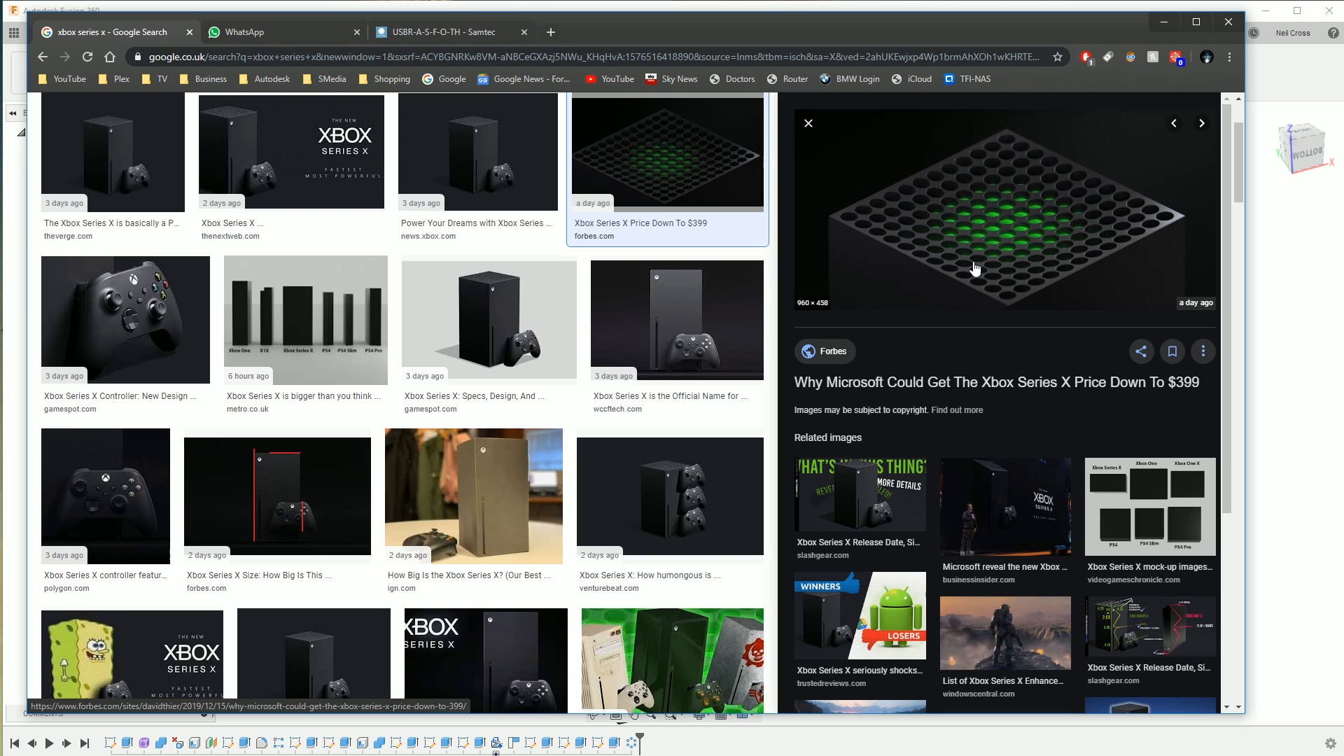
- Switch back to Fusion 360 and create a construction plane offset 280 mm above the XY origin plane
left_click(1084, 5)
middle_click_drag(716, 495, 720, 459, "shift")
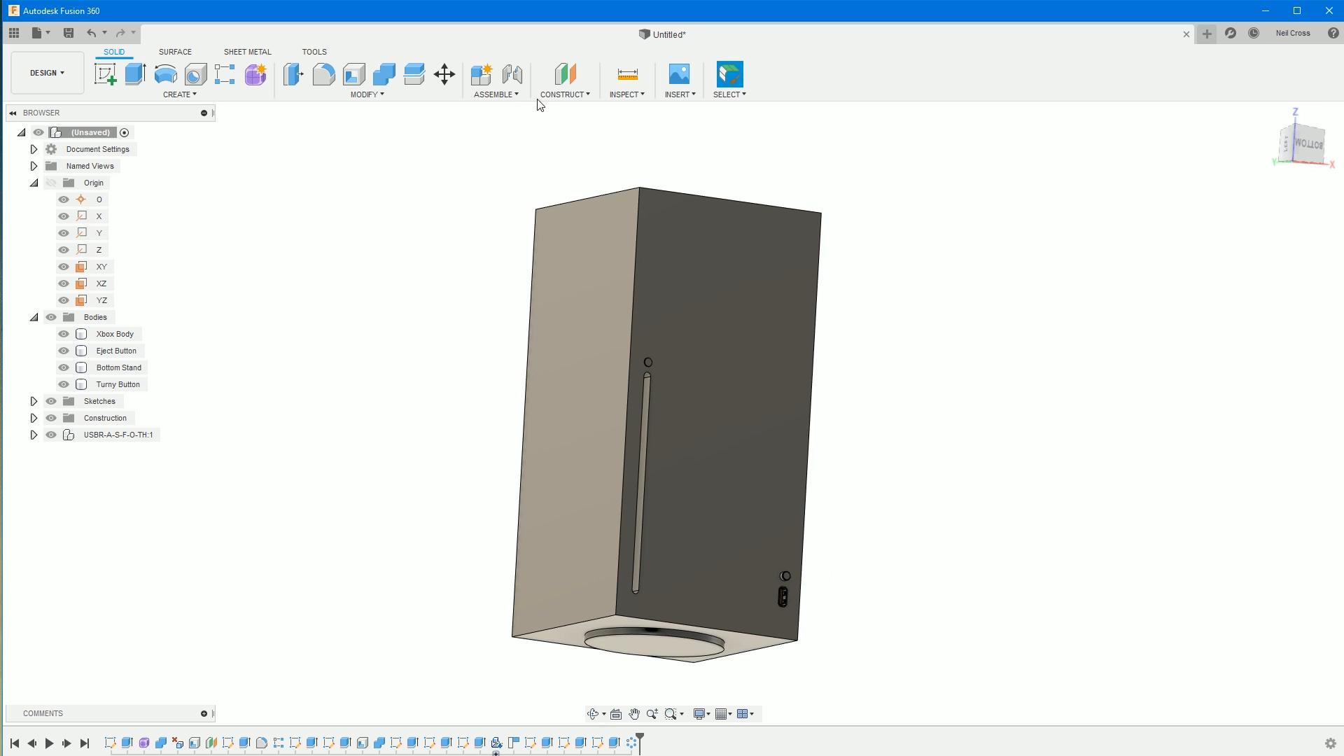
left_click(565, 93)
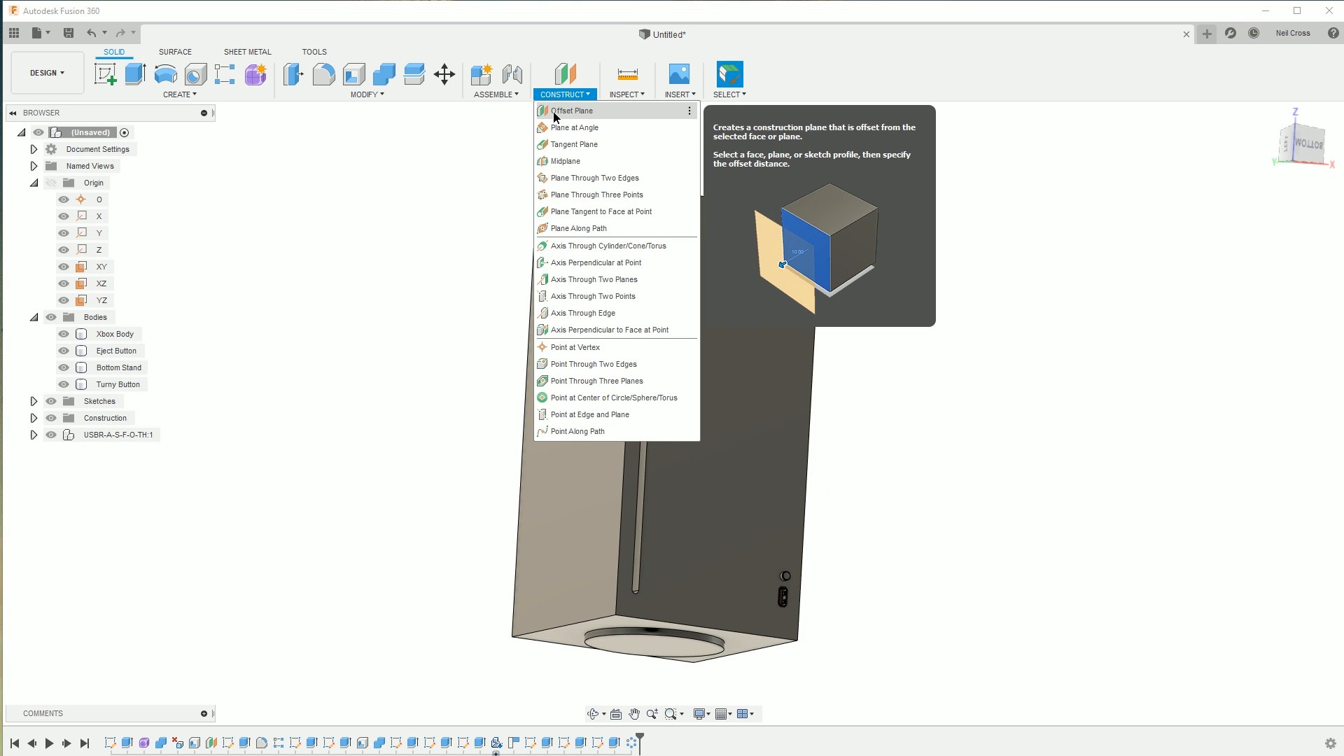
left_click(564, 111)
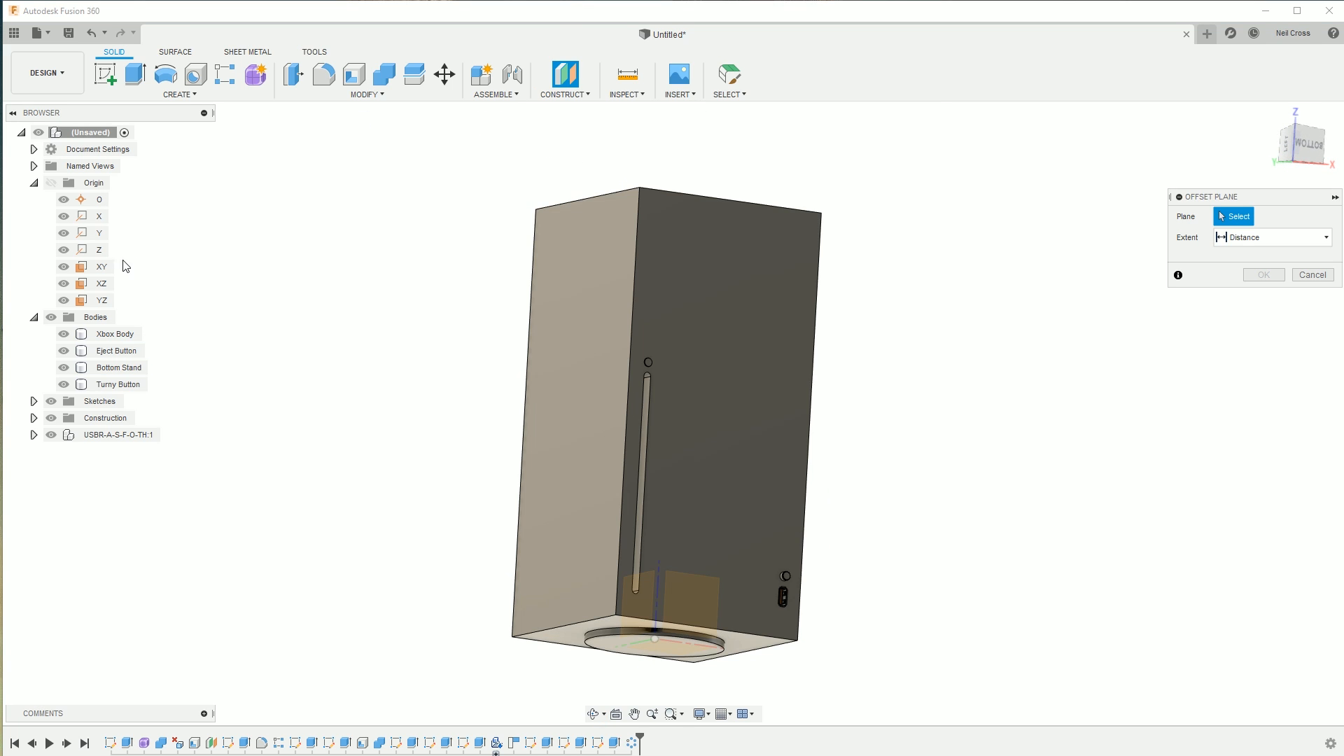
left_click(101, 267)
middle_click_drag(690, 381, 687, 430, "shift")
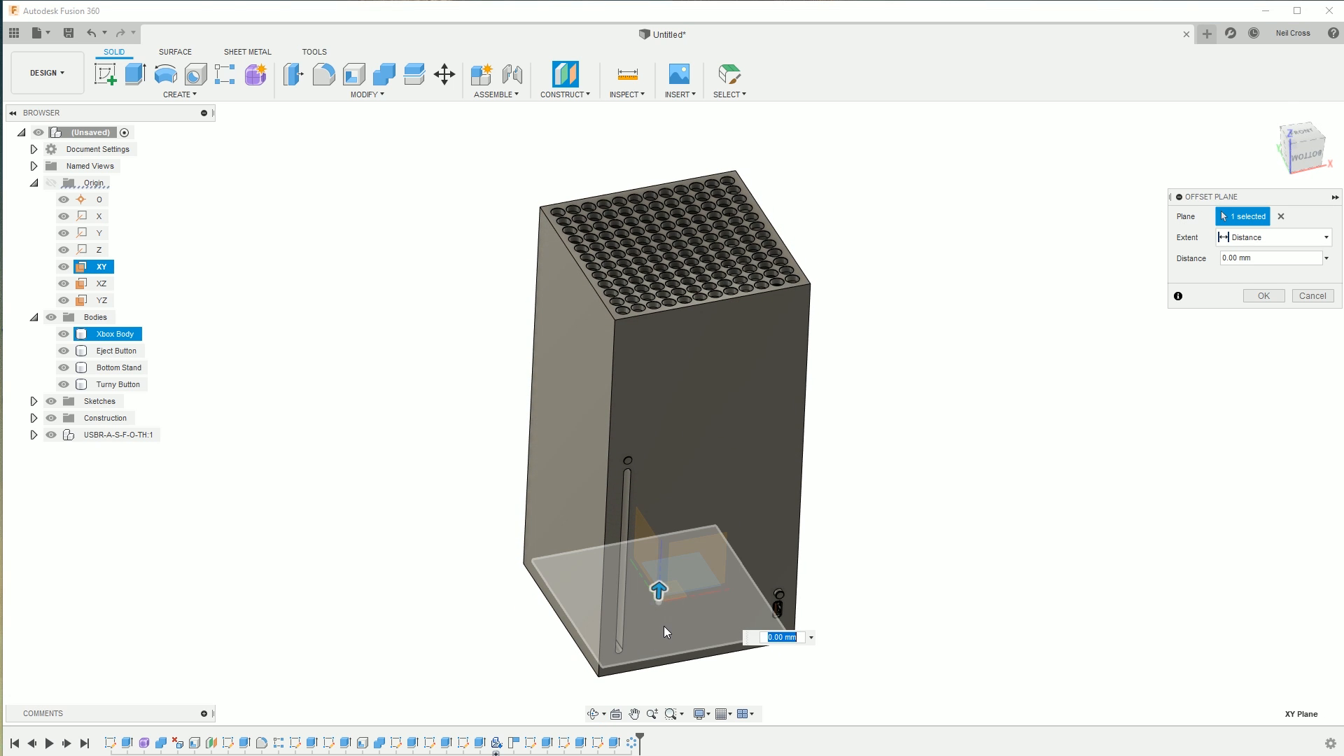
left_click_drag(658, 591, 670, 281)
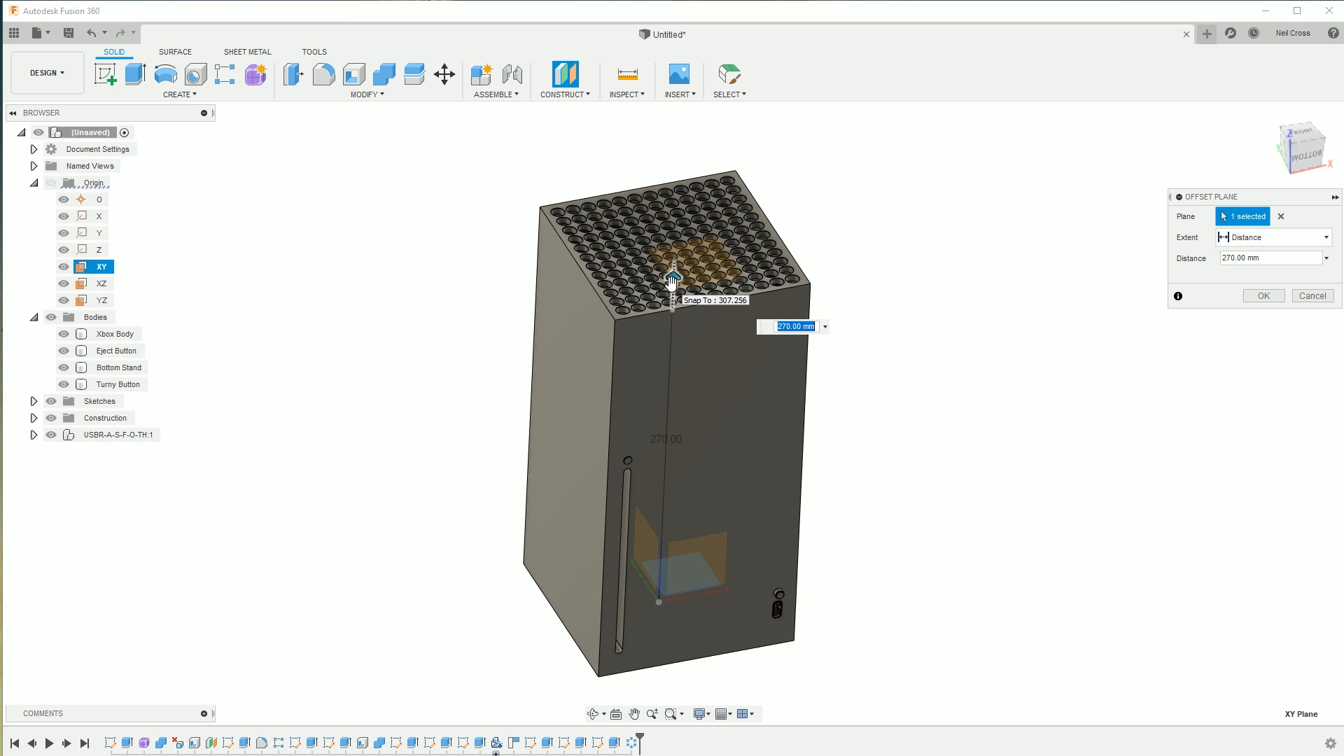
type("280")
key("Return")
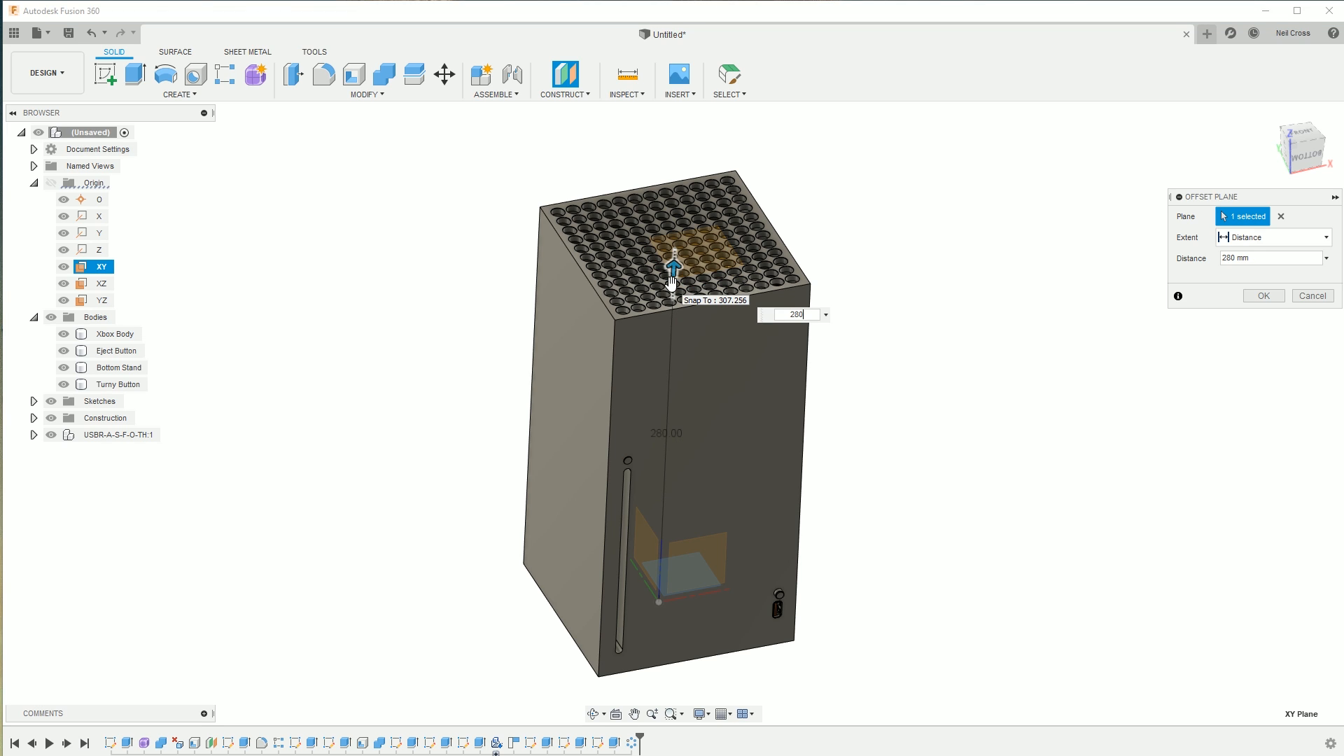
- Sketch a 65 mm diameter circle centred on the origin on the new offset plane beneath the top vent
left_click(107, 69)
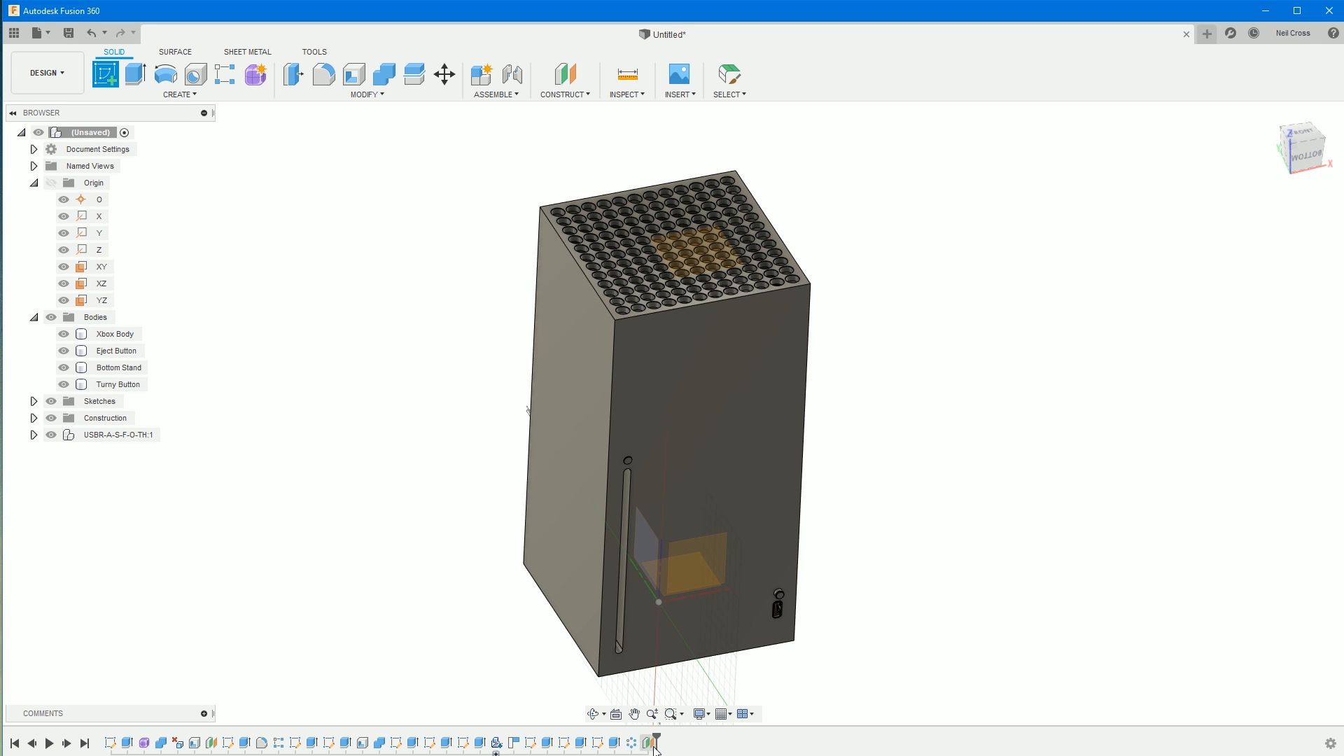
left_click(688, 249)
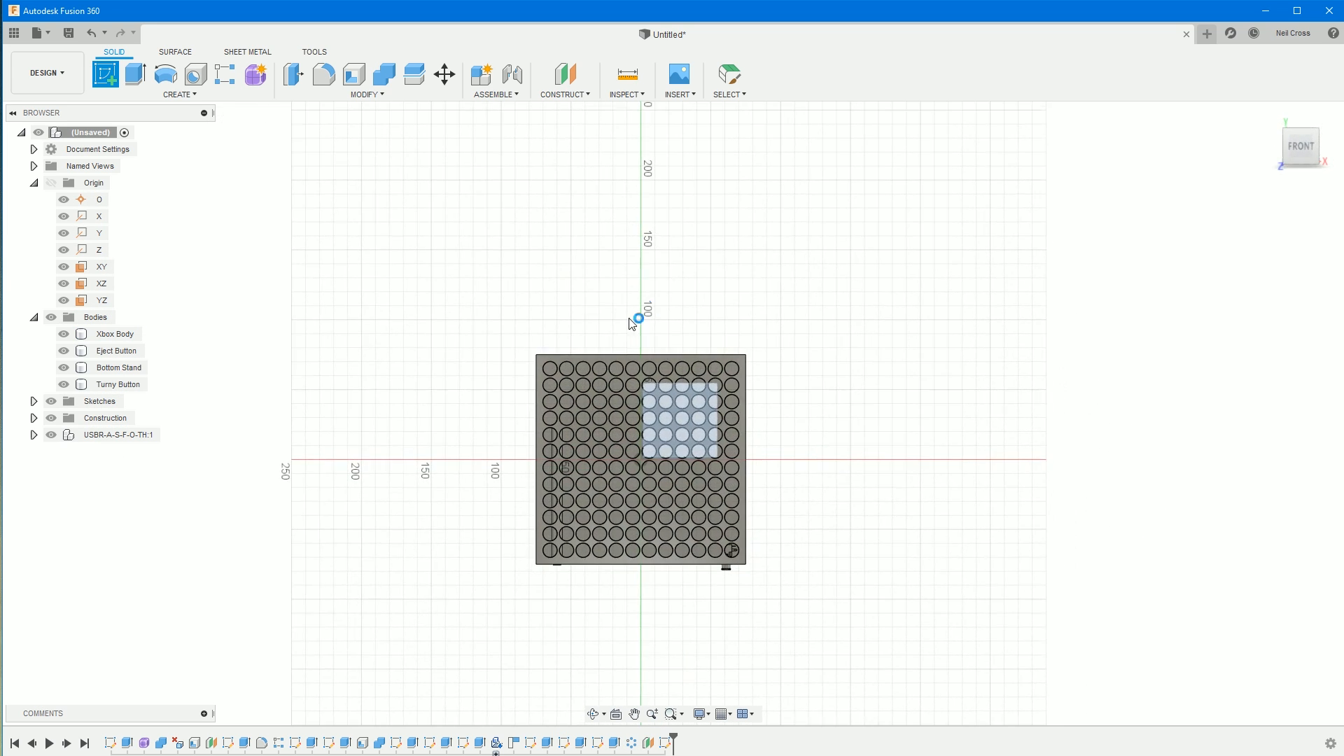
left_click(165, 74)
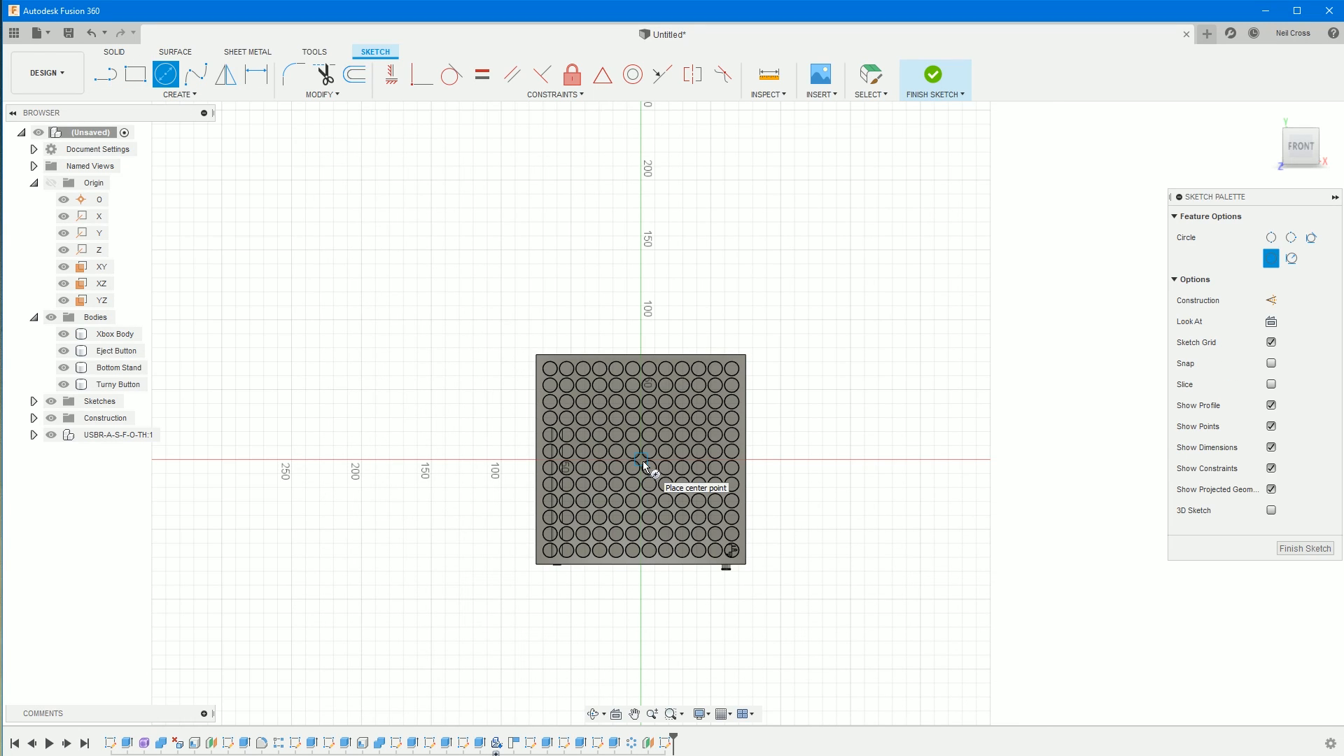
left_click(643, 461)
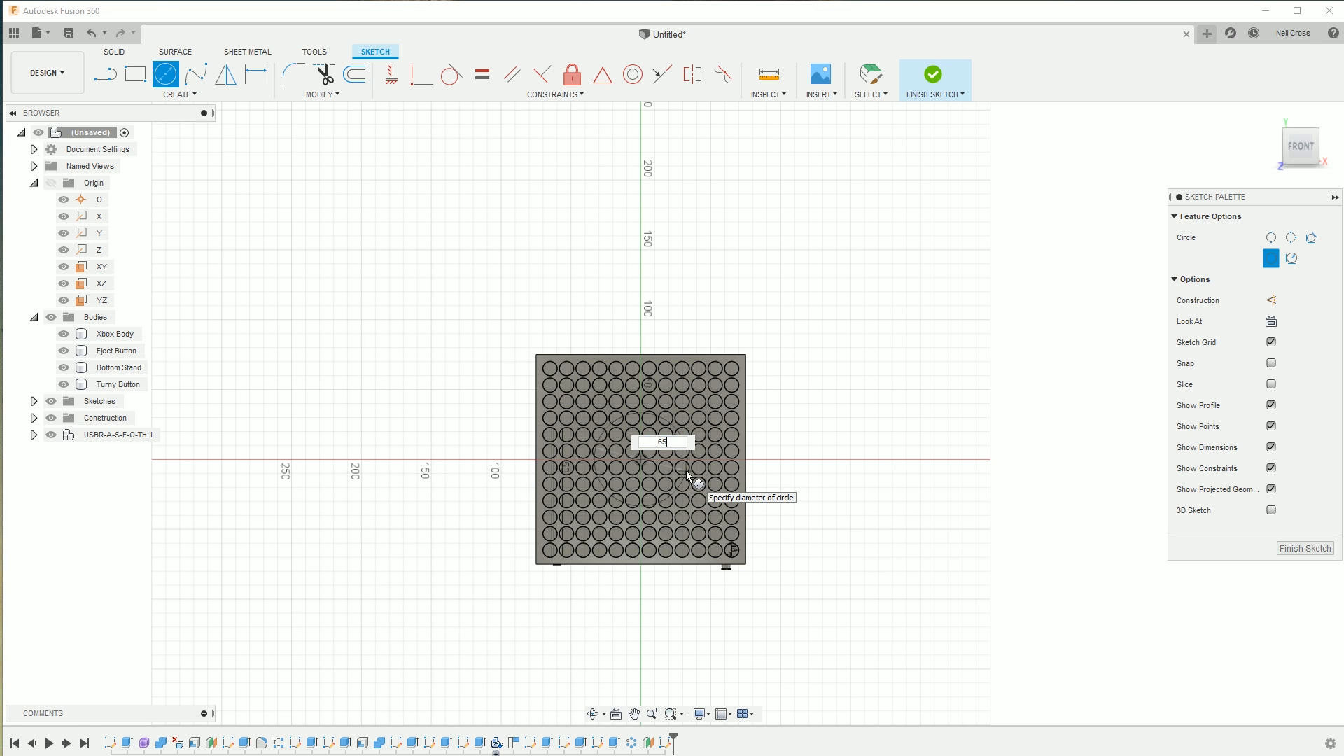
key("Return")
left_click(903, 91)
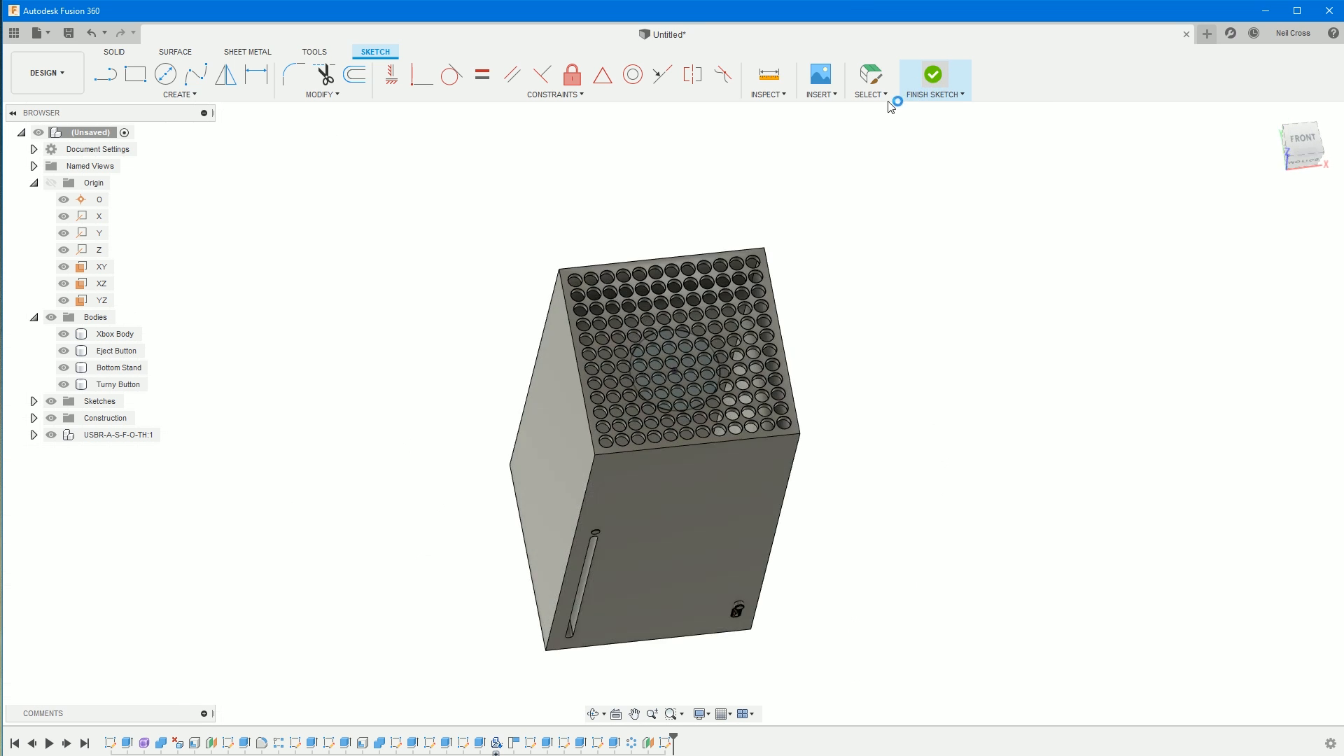
- Extrude the circle 5 mm as a new body and rename that body LED Disk
left_click(135, 73)
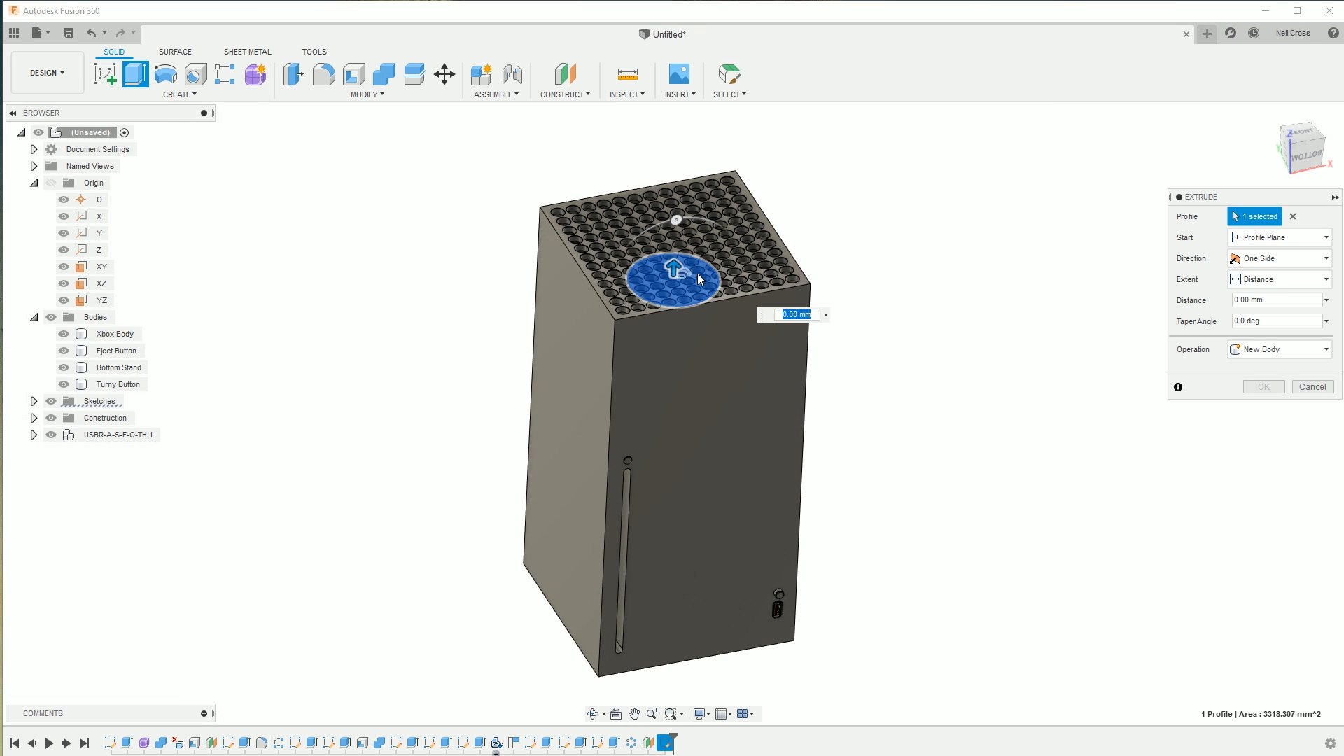
type("5")
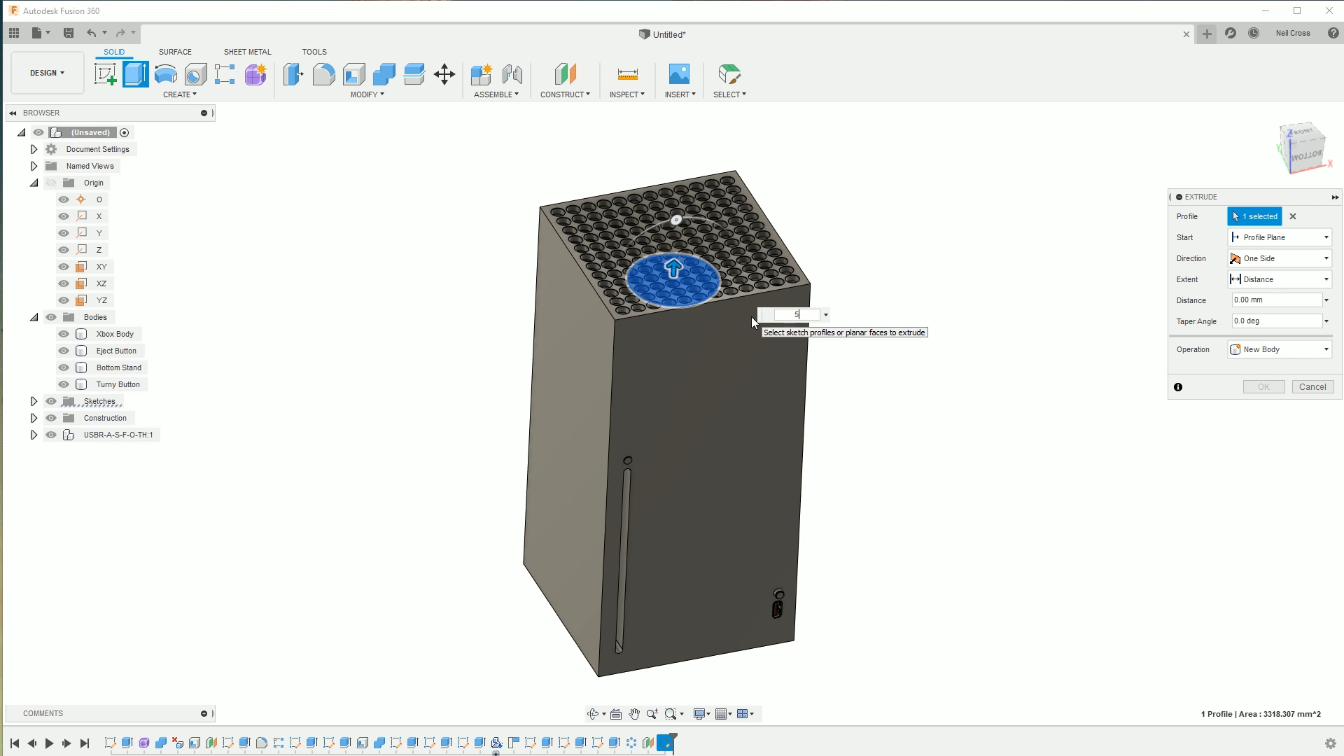
key("Return")
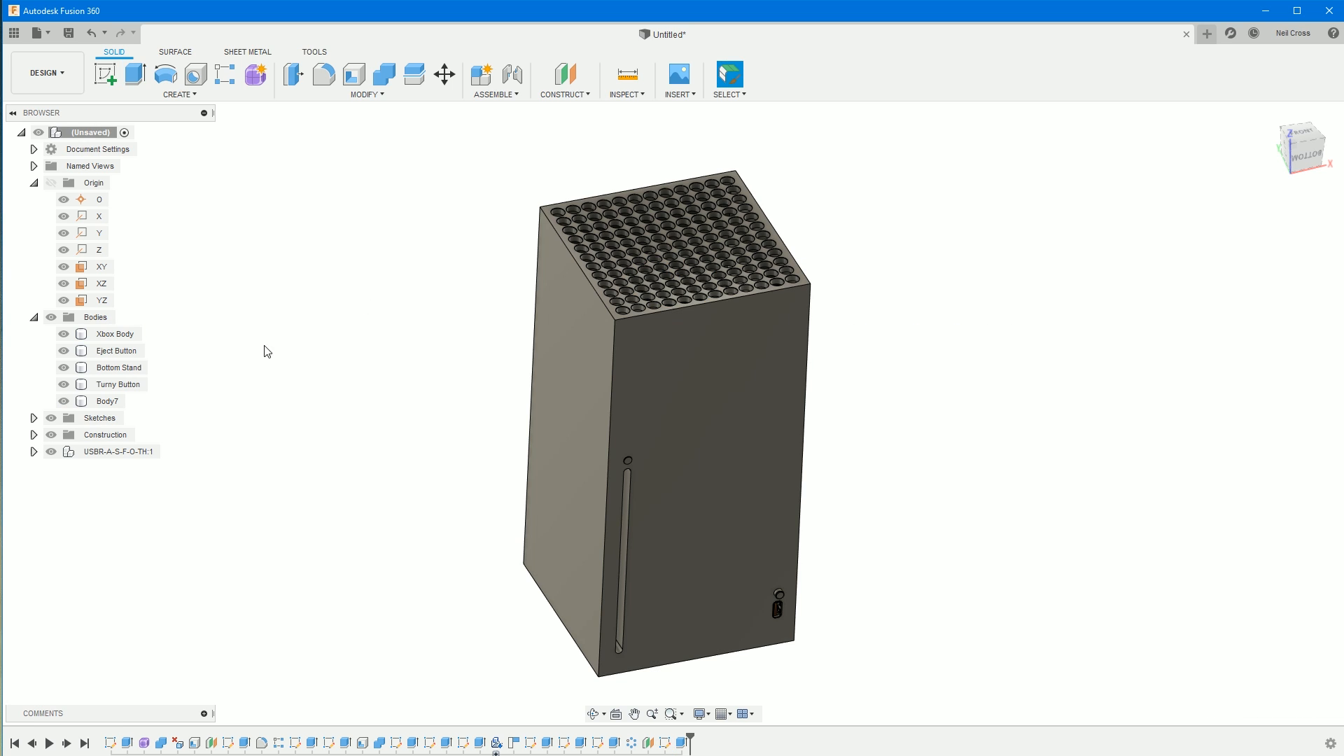
left_click(108, 402)
double_click(108, 402)
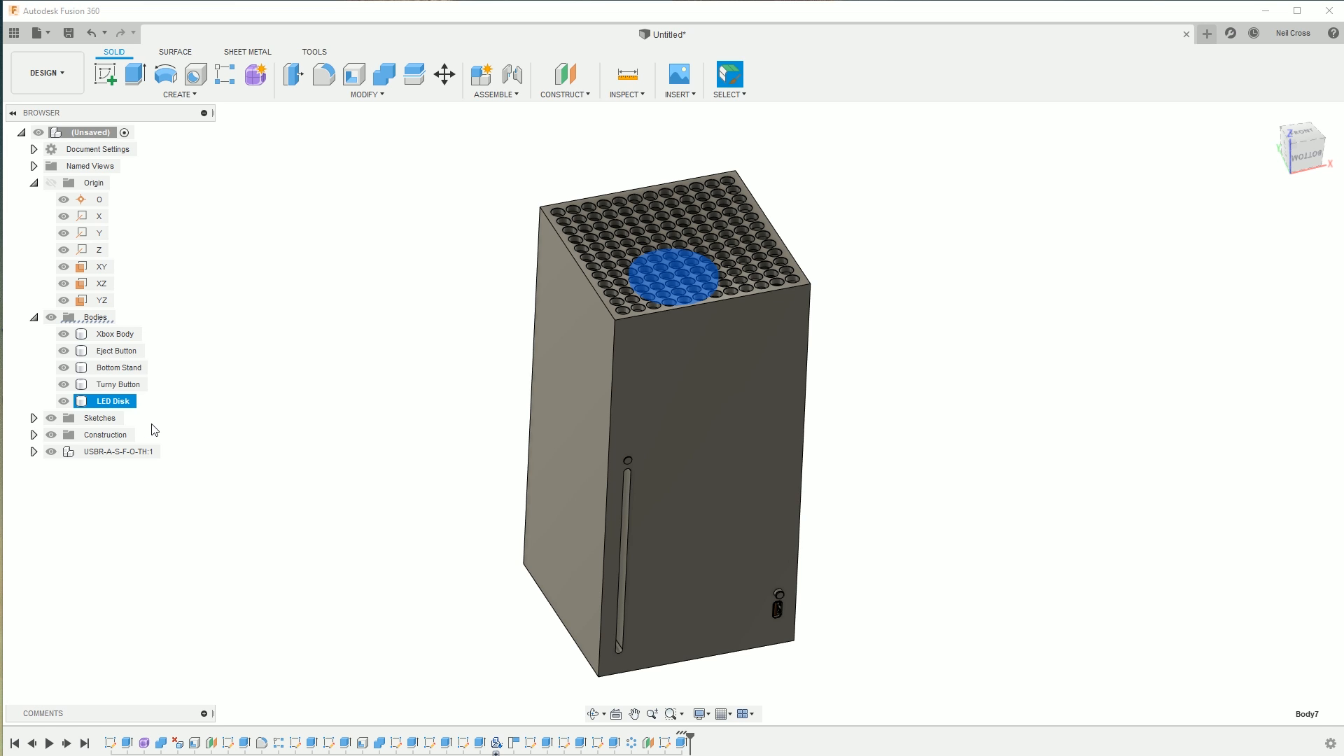
left_click(417, 411)
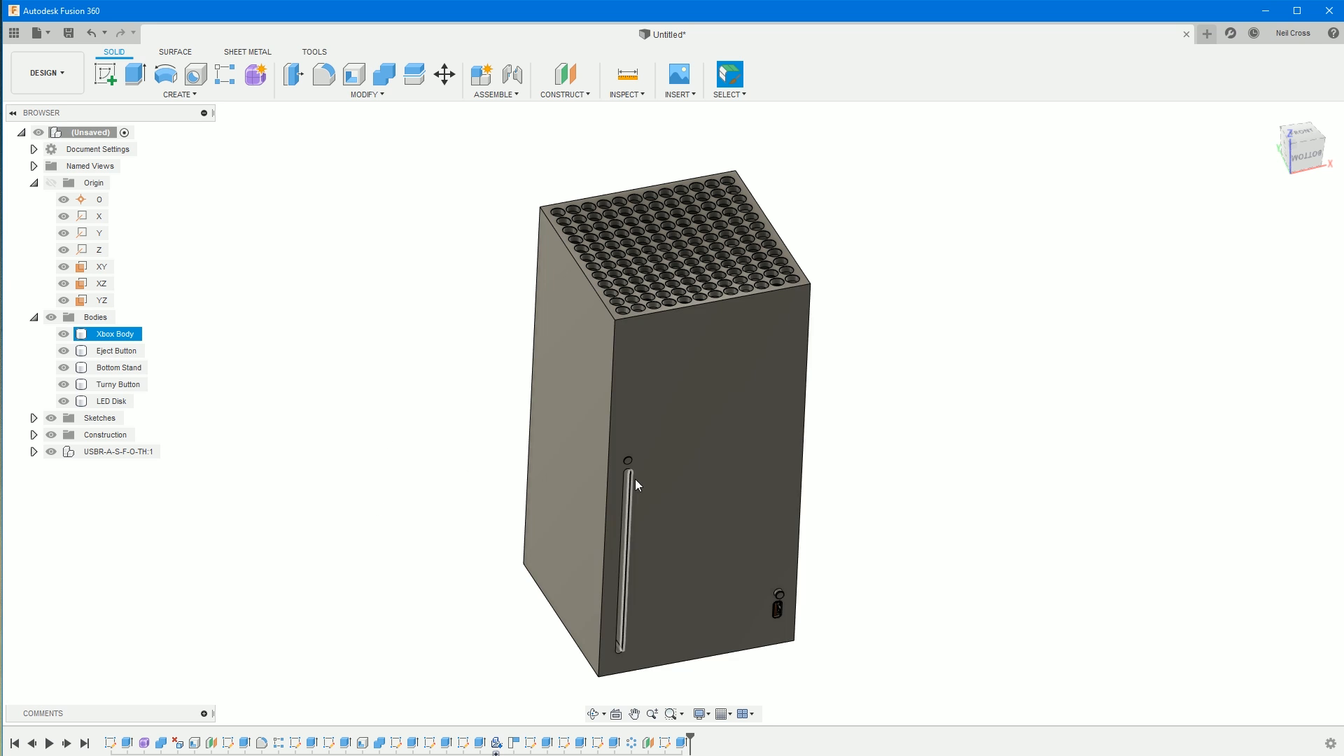
- Start a sketch on the console's front face and insert Xbox Badge.png from the computer as a decal on that face
middle_click_drag(692, 476, 686, 430, "shift")
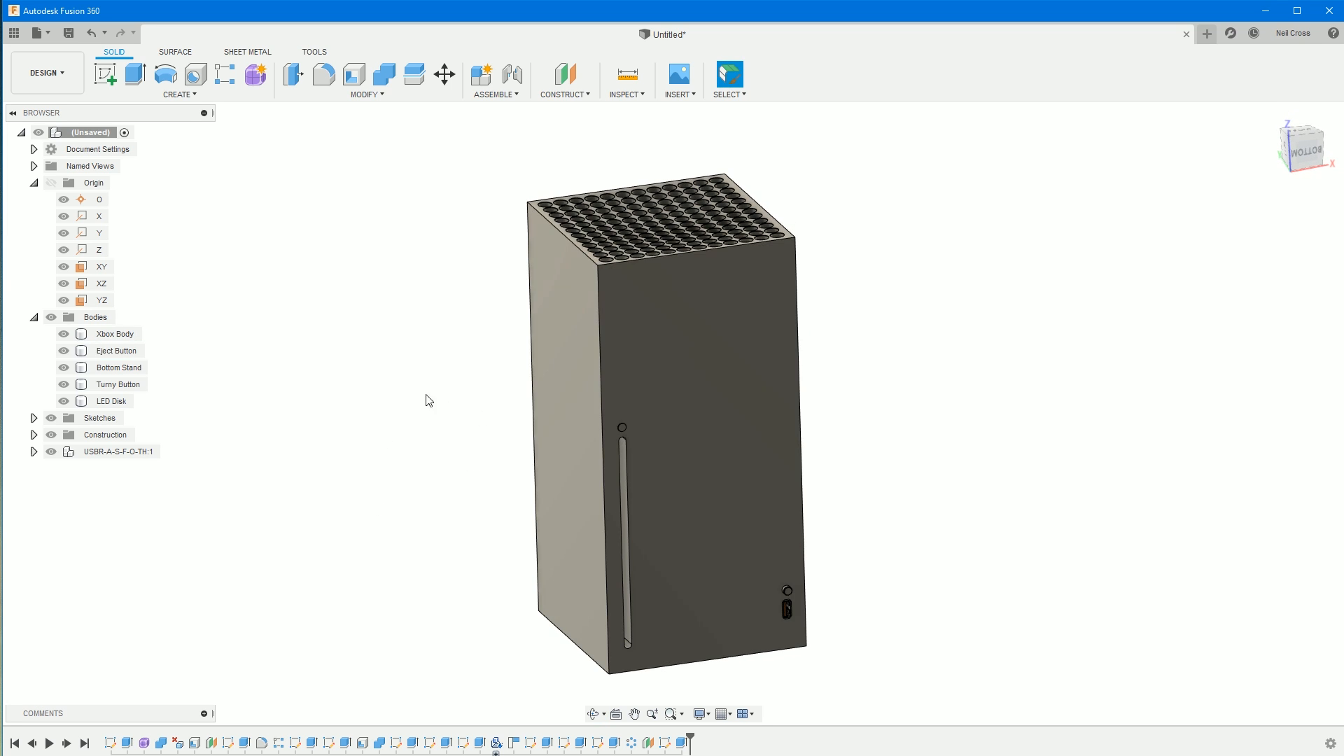
left_click(103, 78)
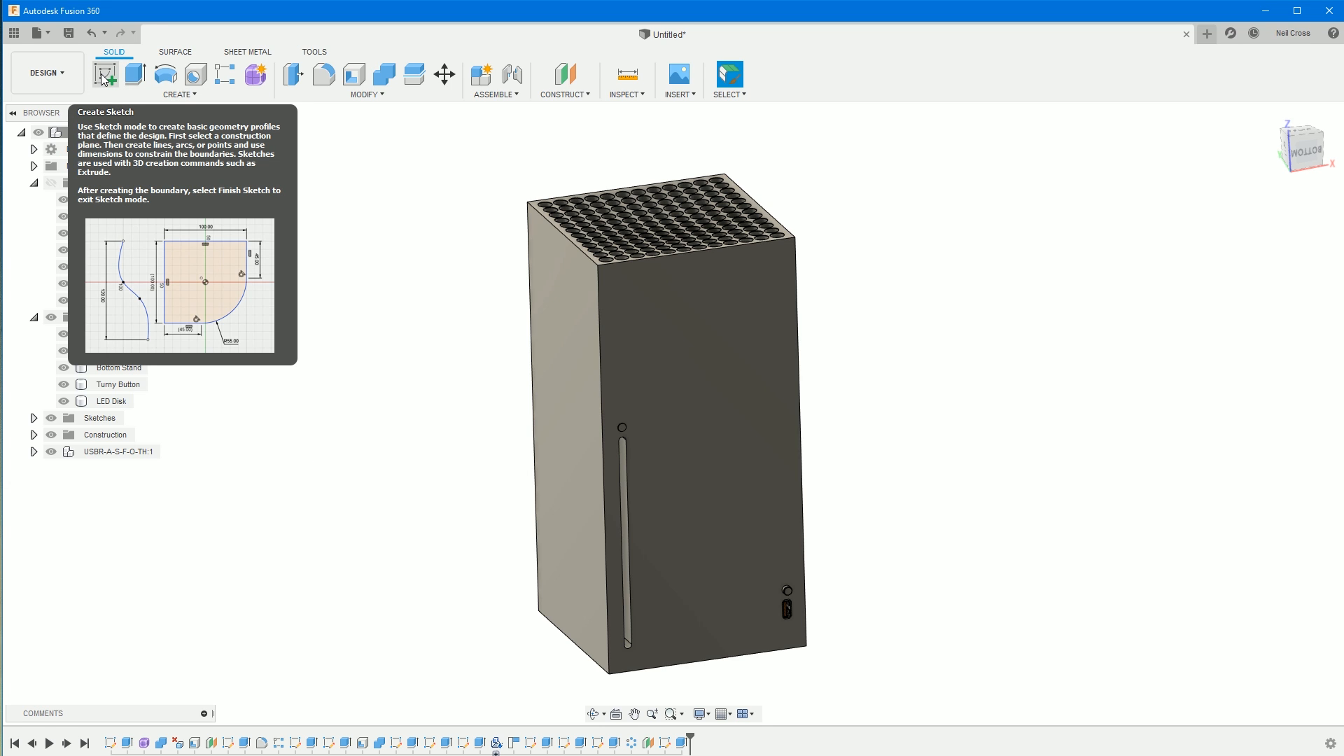
left_click(103, 78)
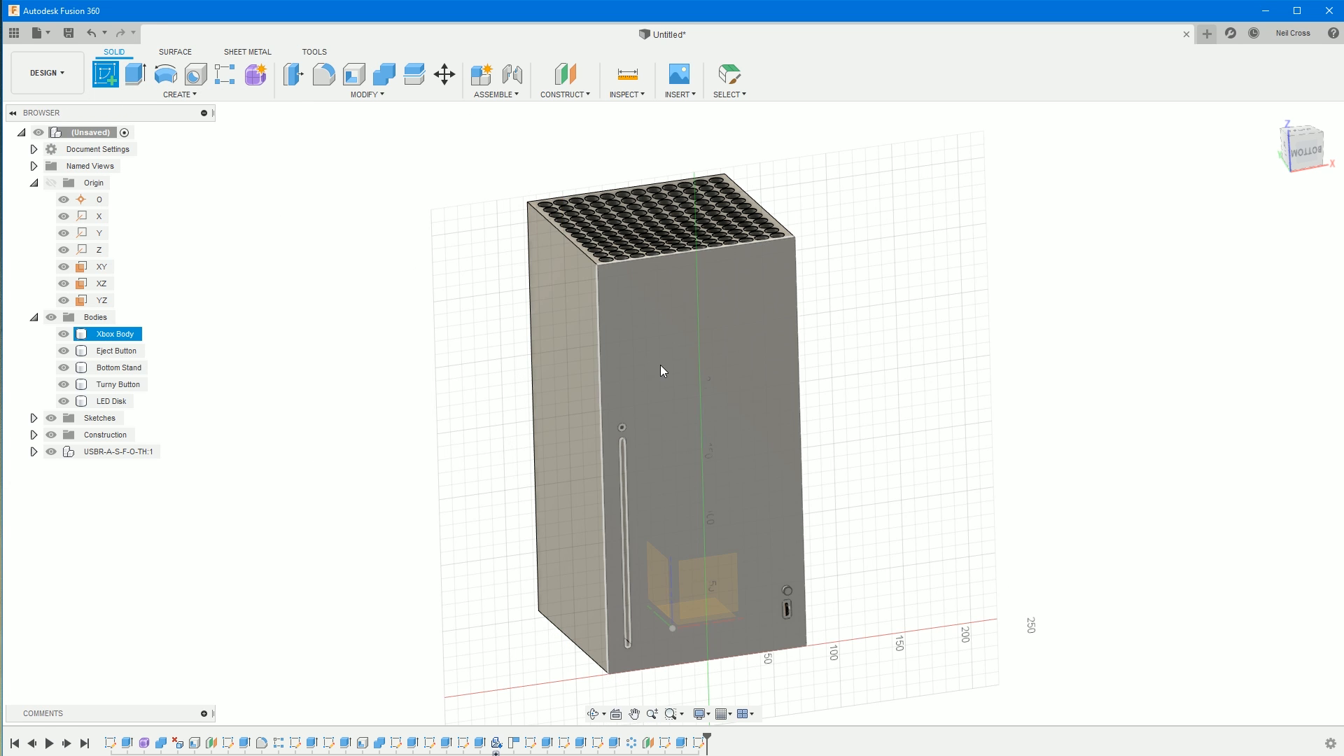
left_click(663, 371)
left_click(828, 97)
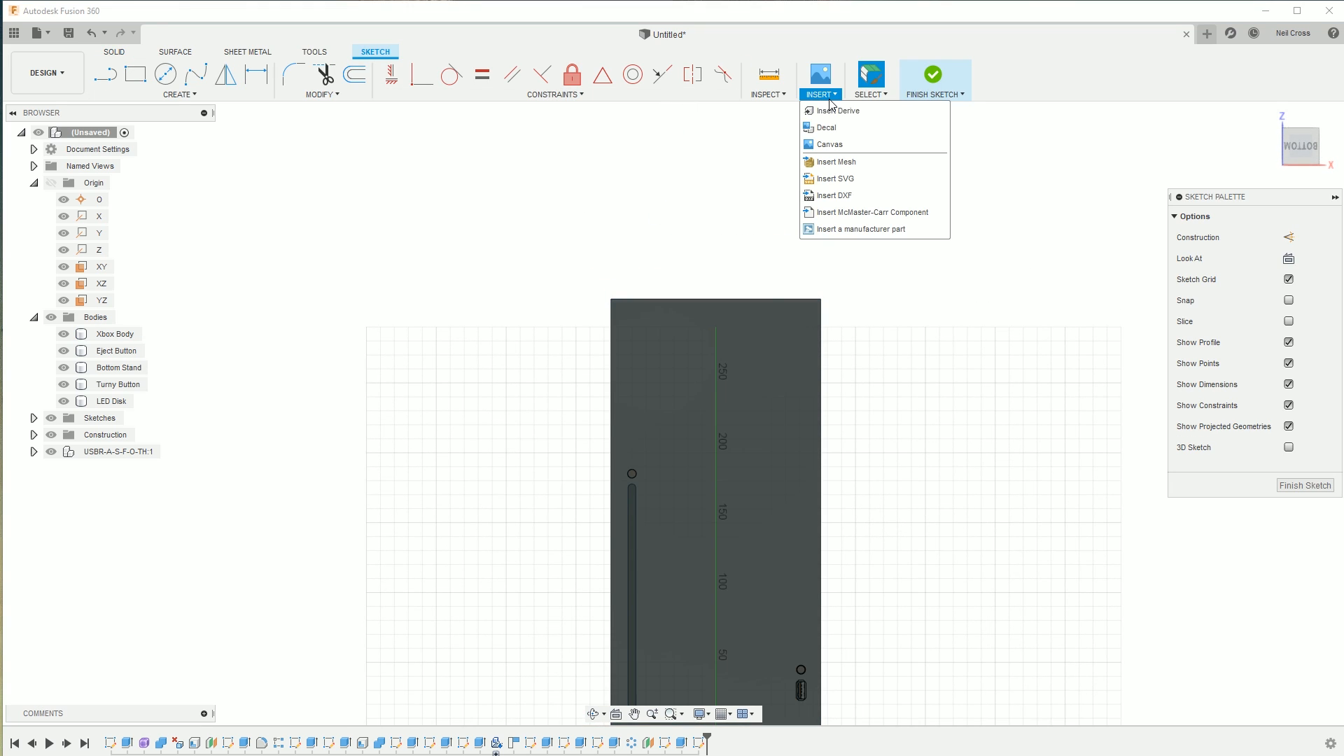
left_click(827, 128)
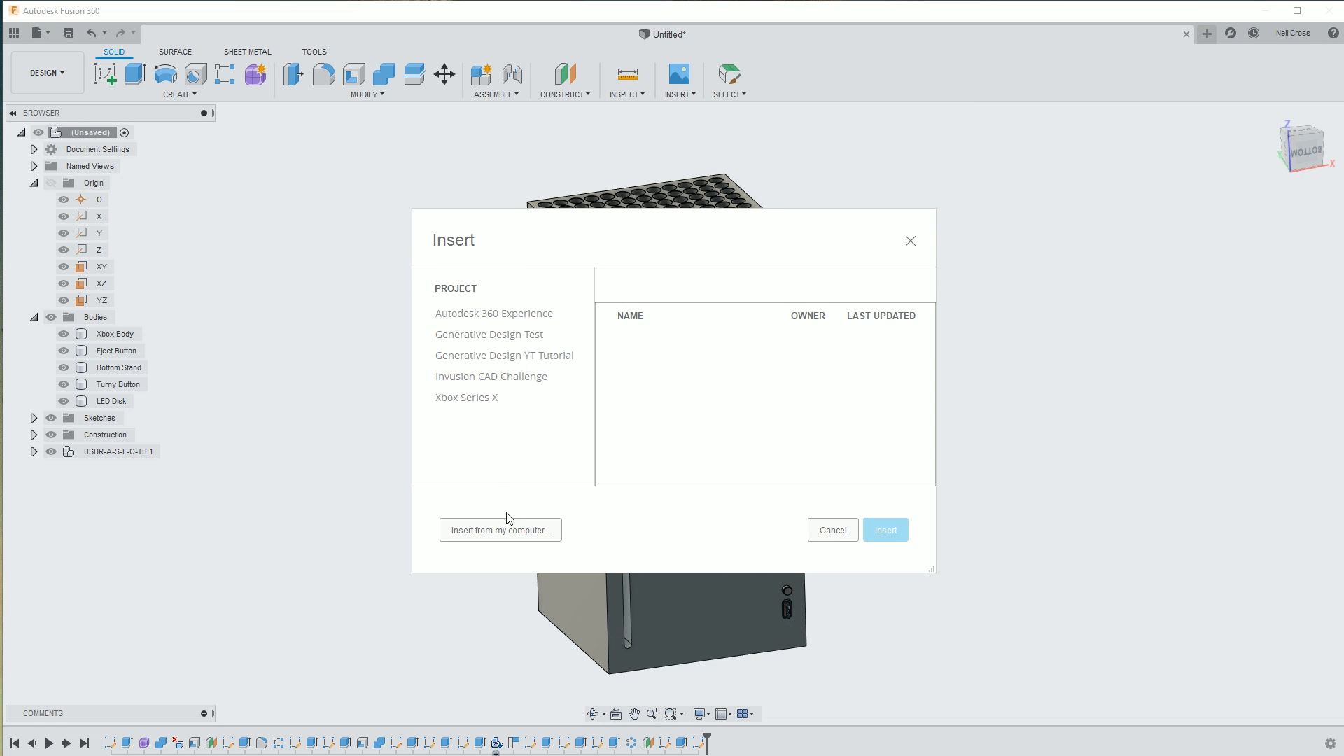
left_click(509, 530)
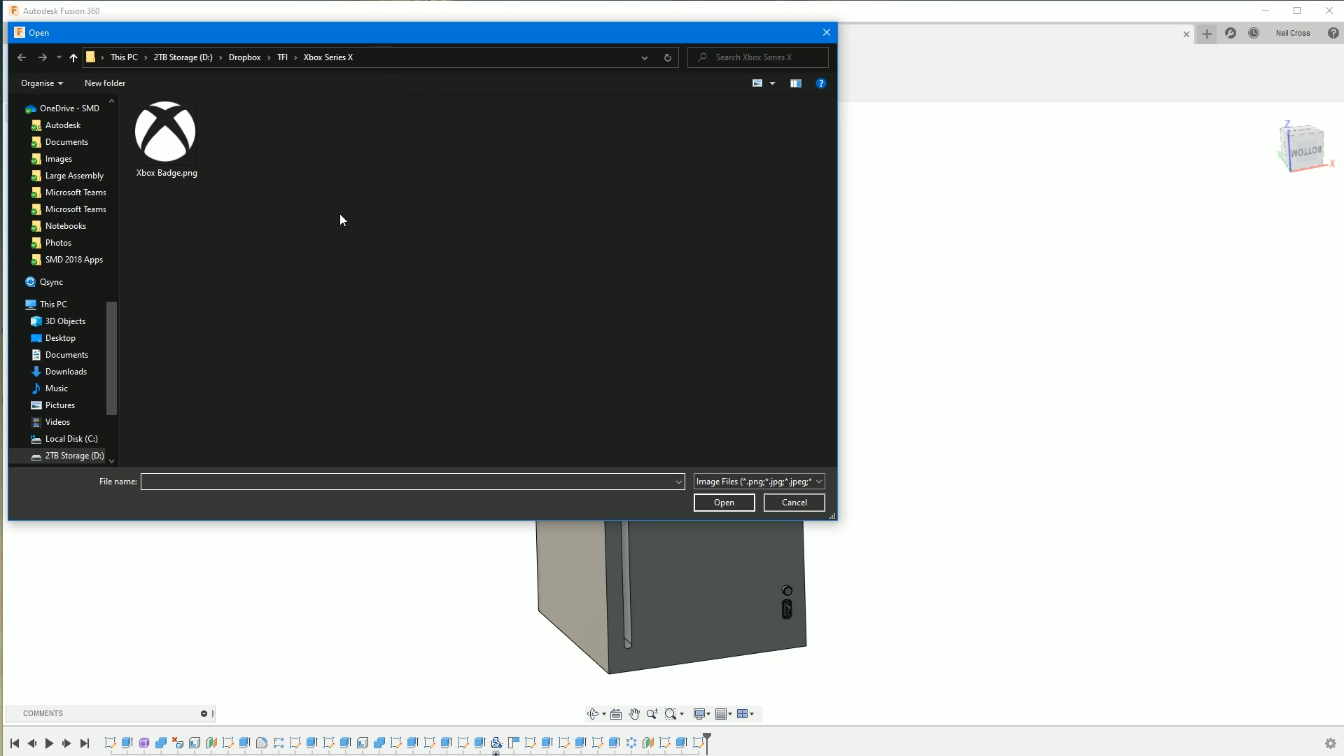
left_click(175, 168)
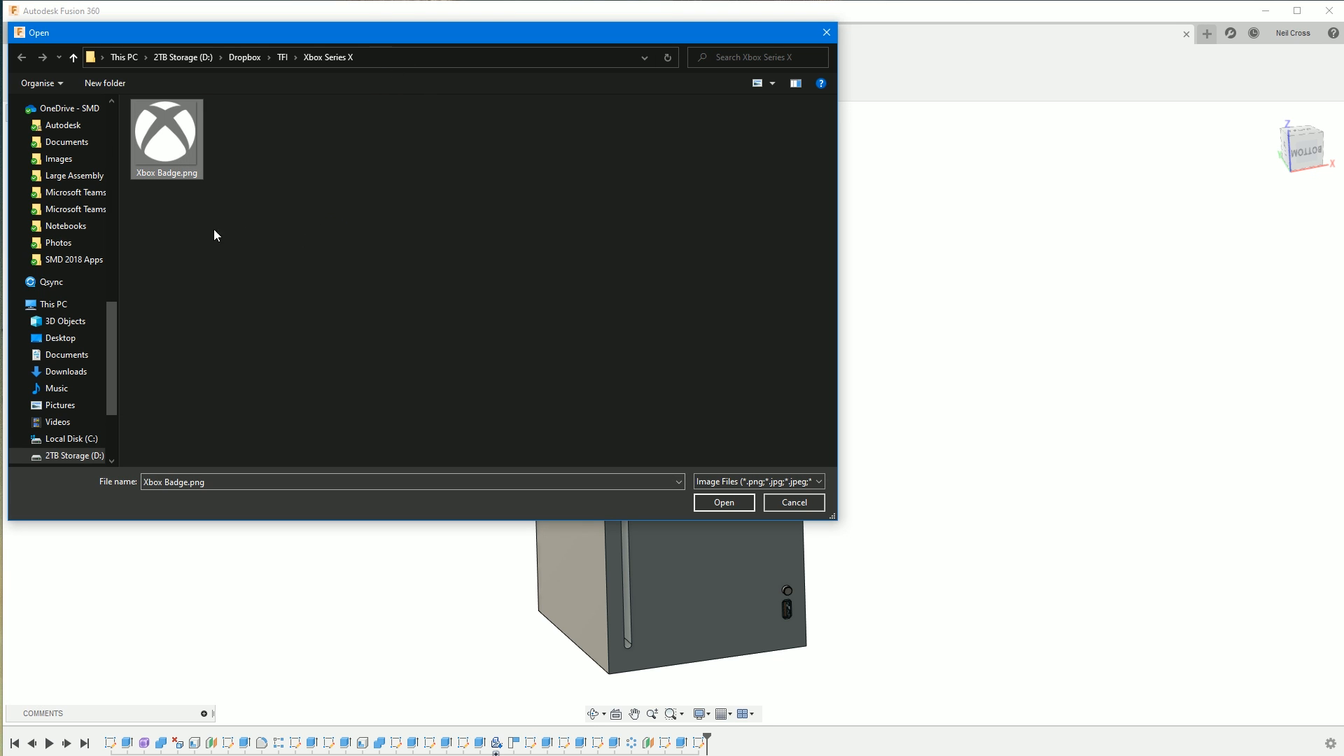
left_click(725, 509)
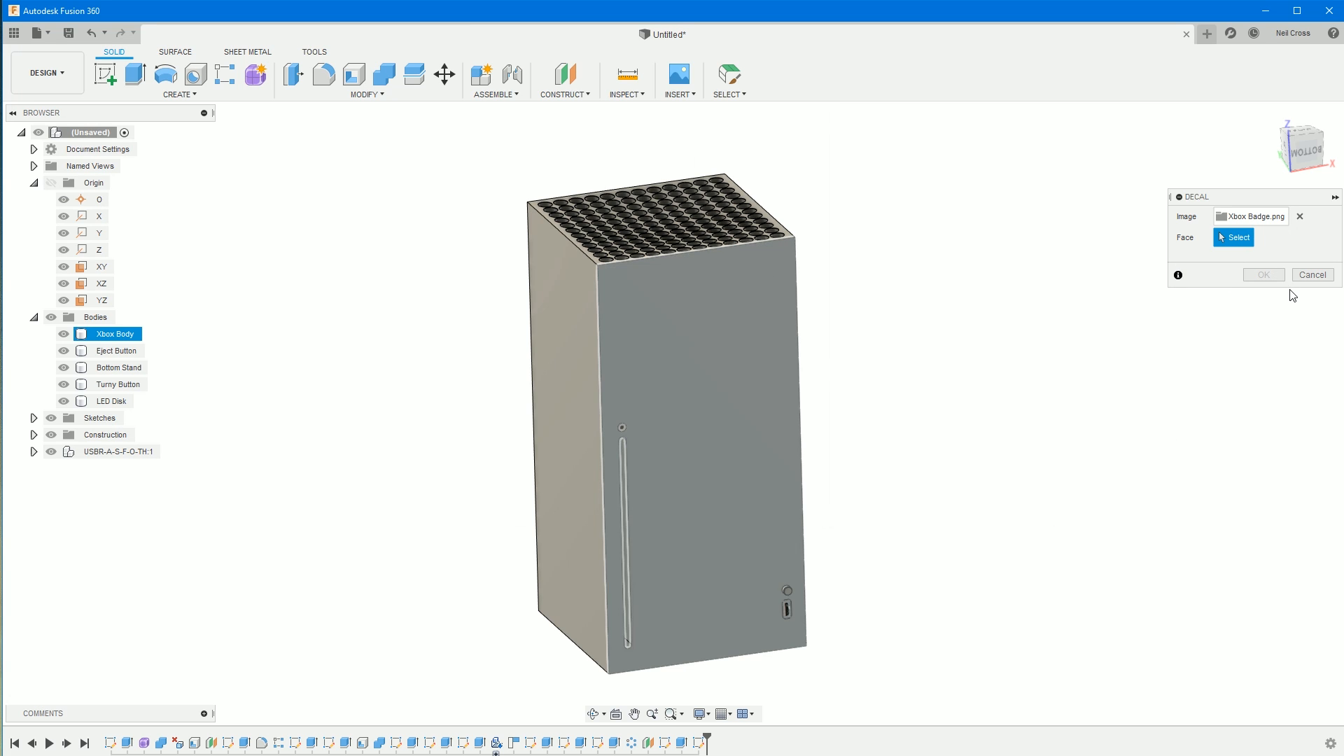
mouse_move(720, 315)
left_mouse_down()
mouse_move(709, 338)
mouse_move(722, 327)
left_mouse_up()
scroll(683, 350, "up", 5)
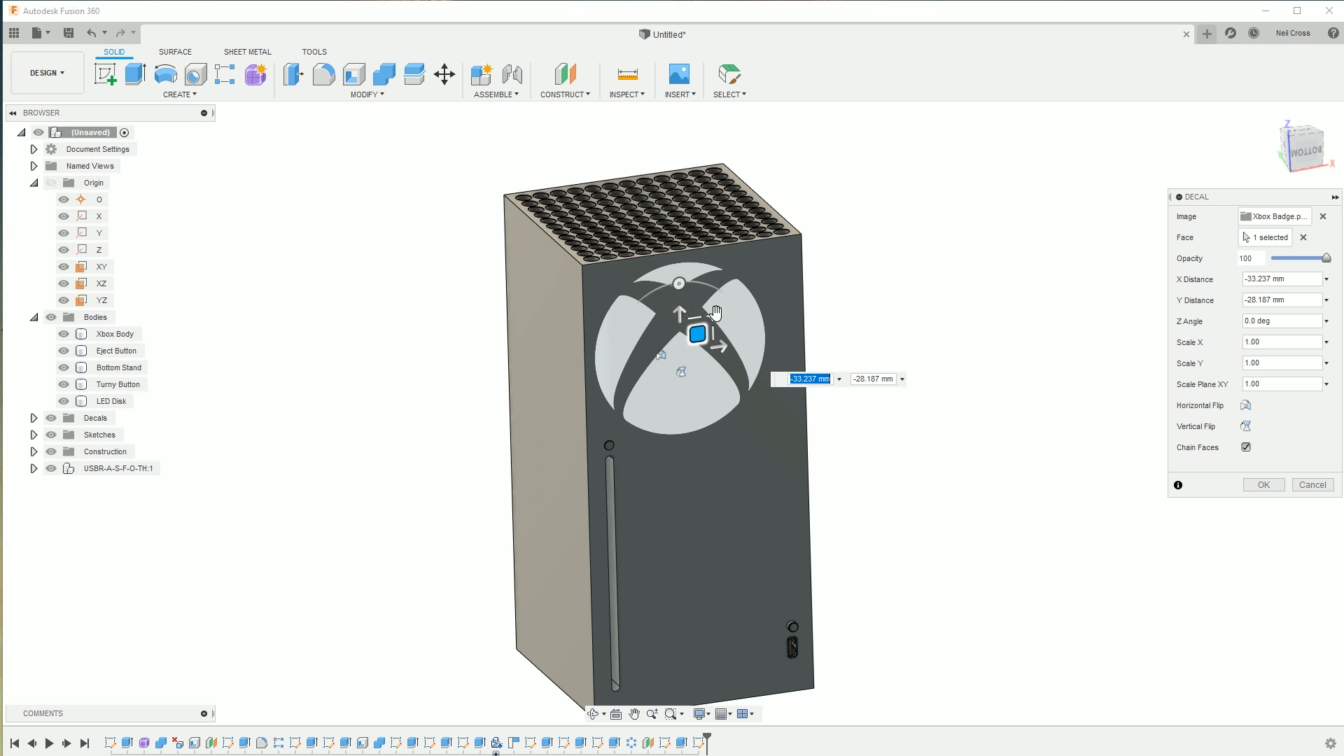
- Scale the badge decal uniformly to about 0.145 and place it in the front face's upper corner, above the eject button
scroll(621, 434, "up", 2)
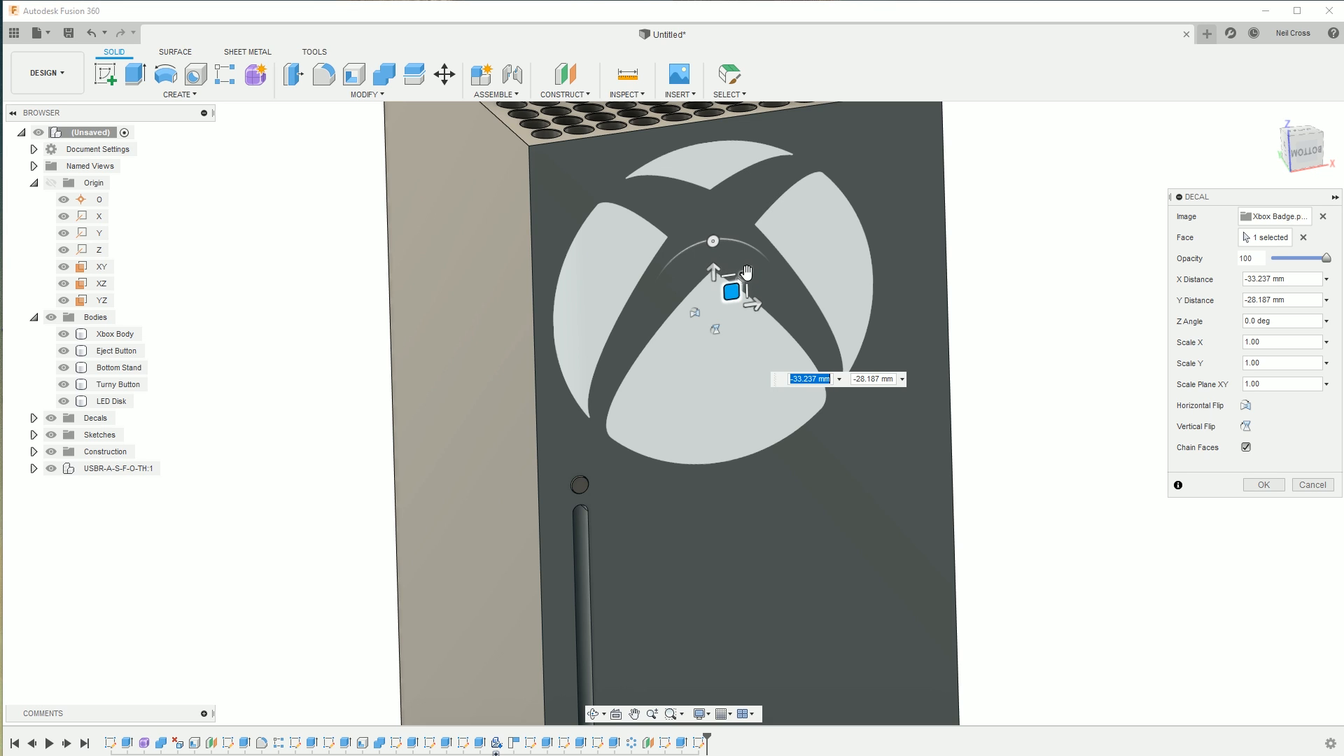
left_click_drag(746, 273, 702, 324)
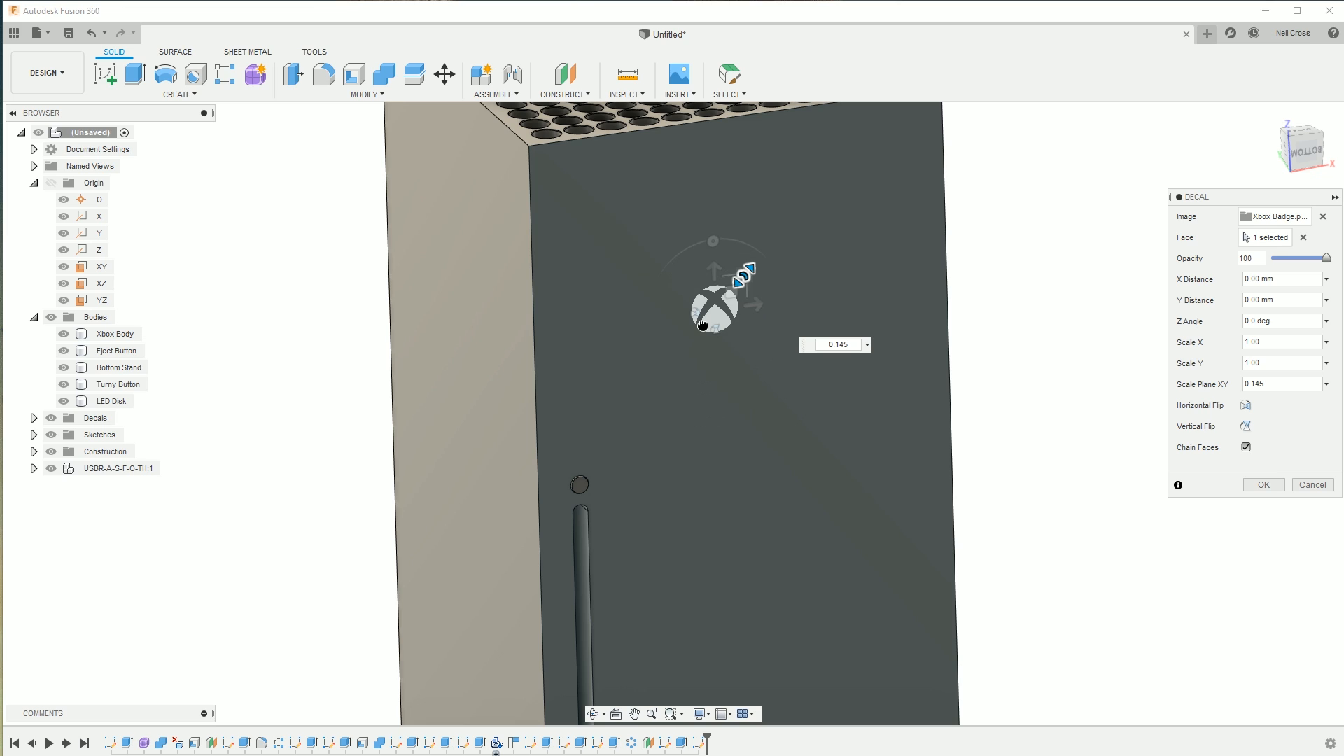
left_click_drag(702, 324, 581, 157)
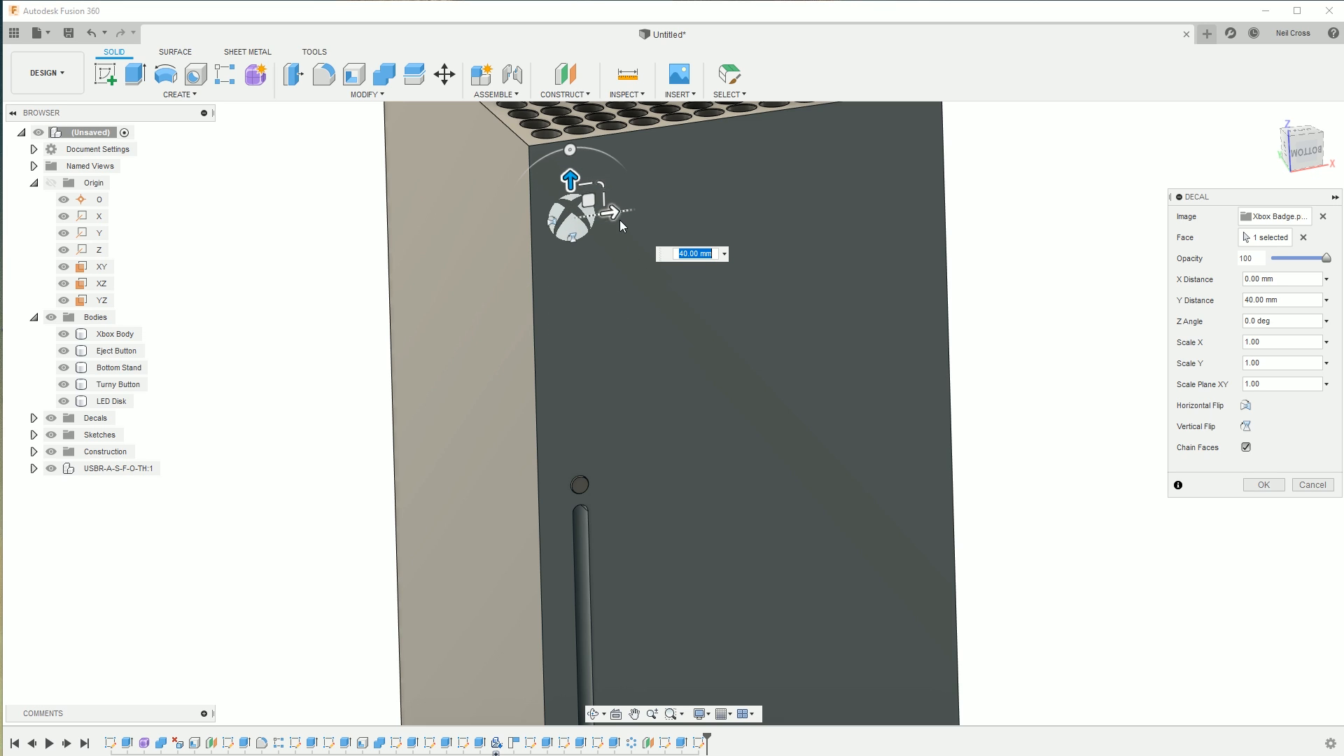
left_click_drag(613, 212, 621, 212)
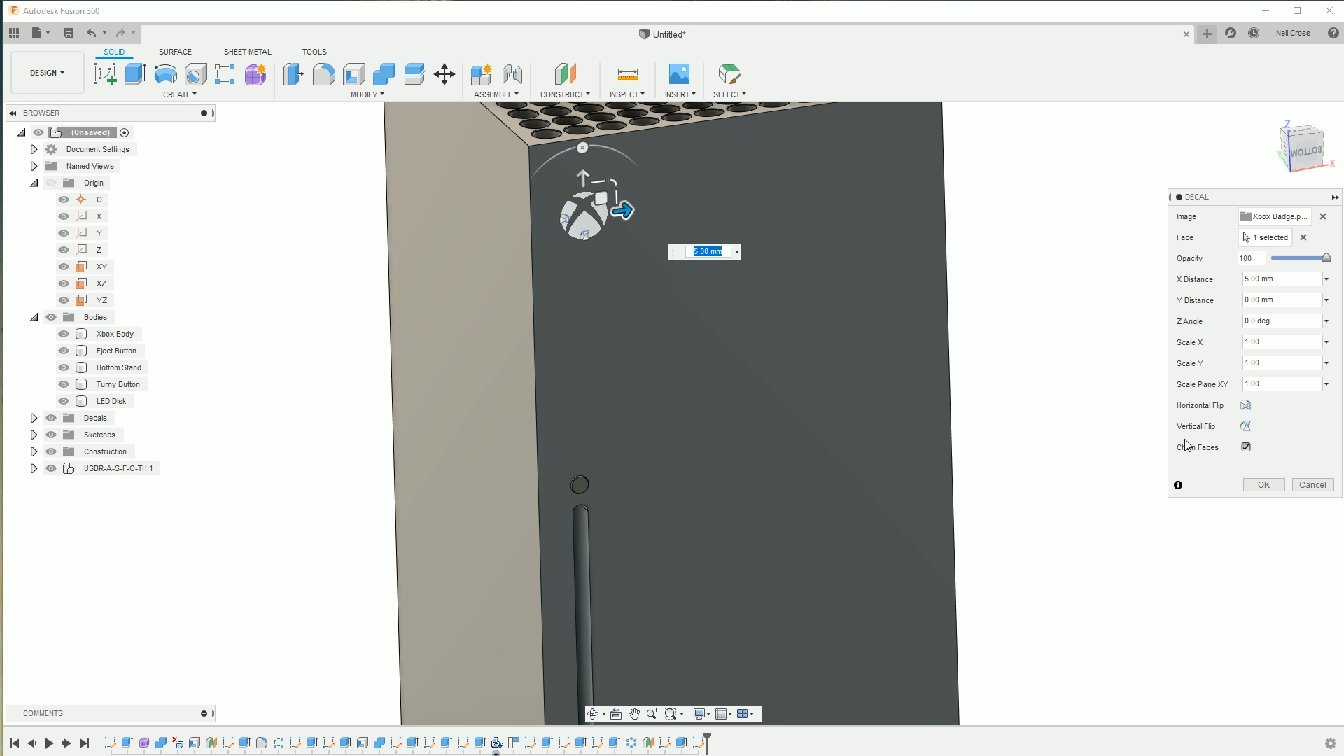
left_click(1262, 488)
scroll(966, 496, "down", 5)
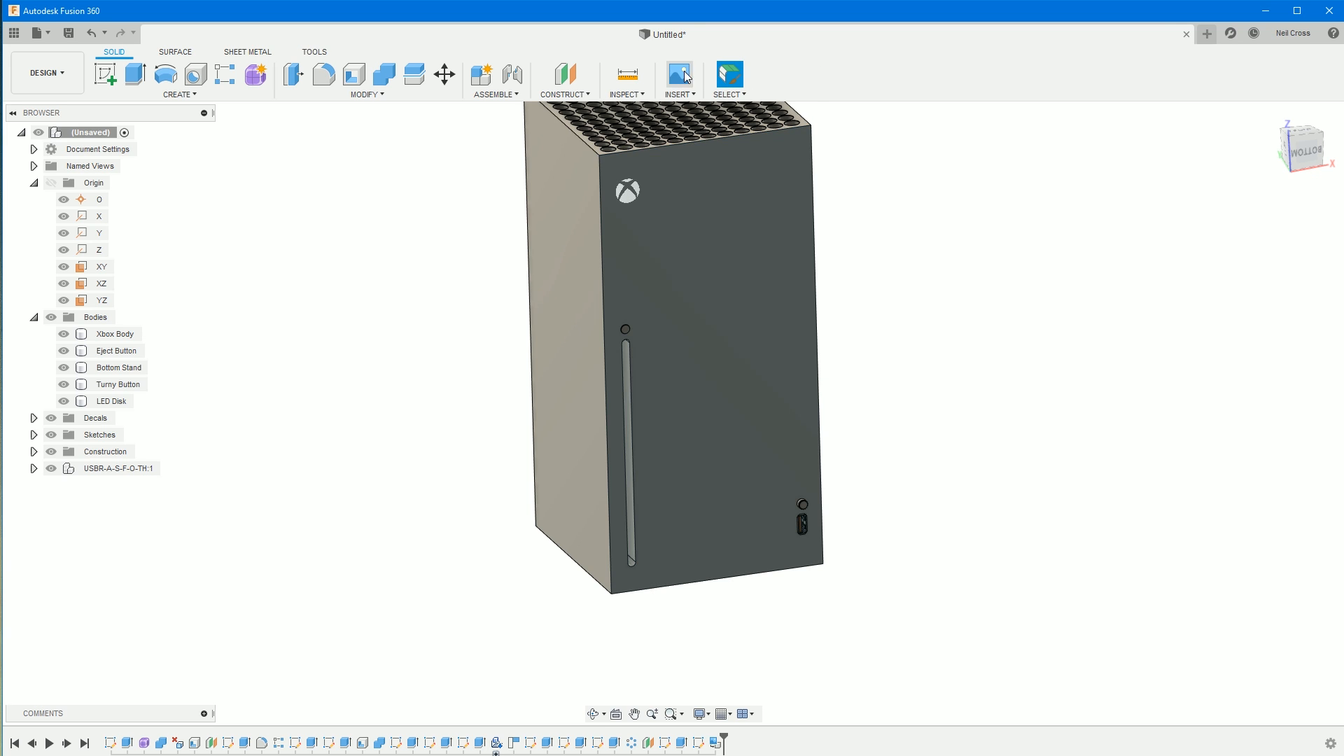
- Start a constant-radius fillet on the Xbox Body and select its four vertical corner edges
left_click(323, 73)
middle_click_drag(740, 252, 800, 313)
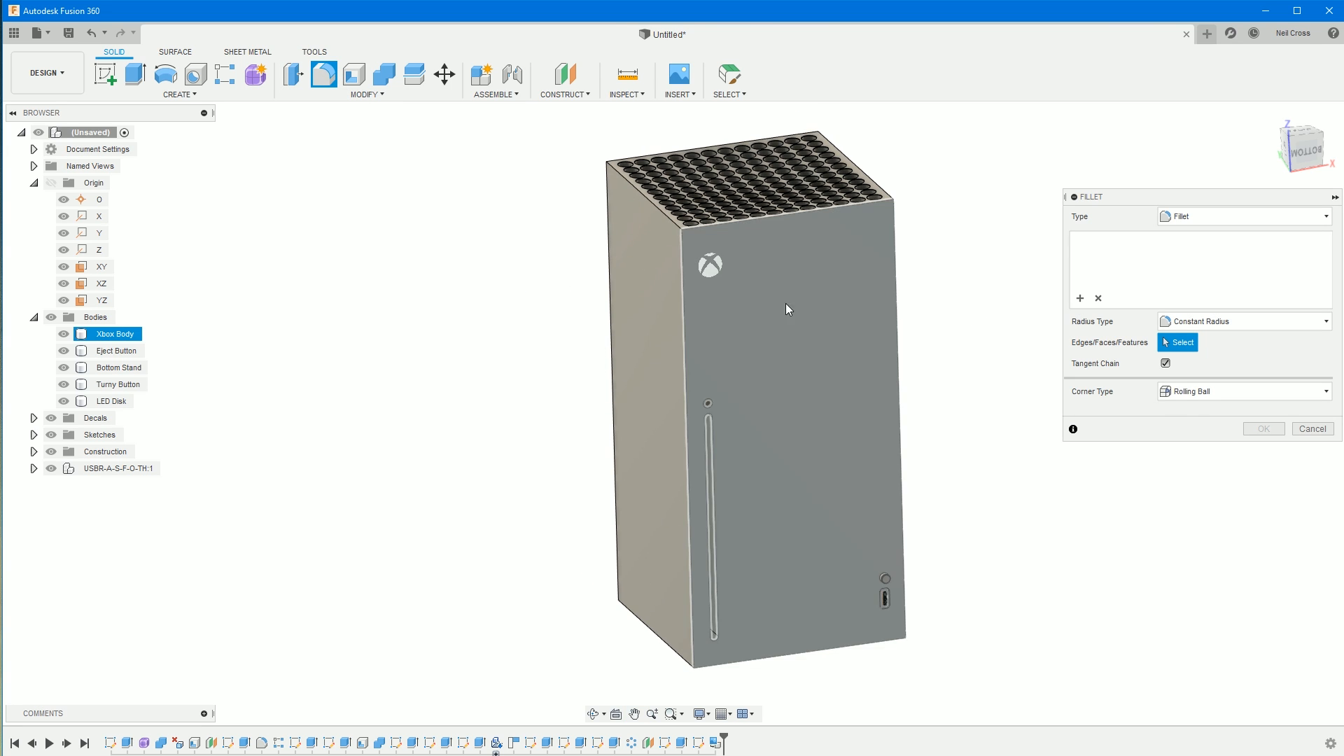
left_click(685, 308)
left_click(609, 238)
left_click(897, 256)
middle_click_drag(860, 400, 921, 322, "shift")
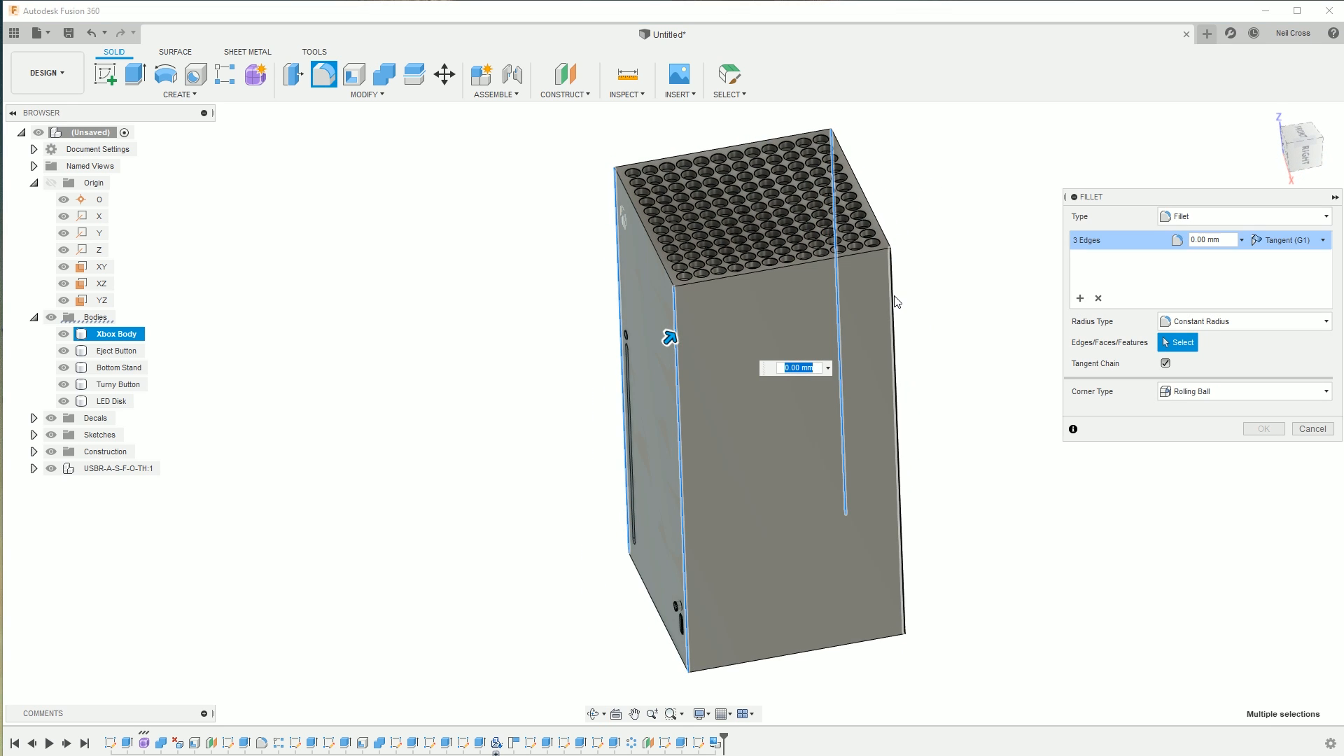
left_click(896, 298)
- Add the four top edges and four bottom edges of the Xbox Body to the fillet selection
left_click(883, 234)
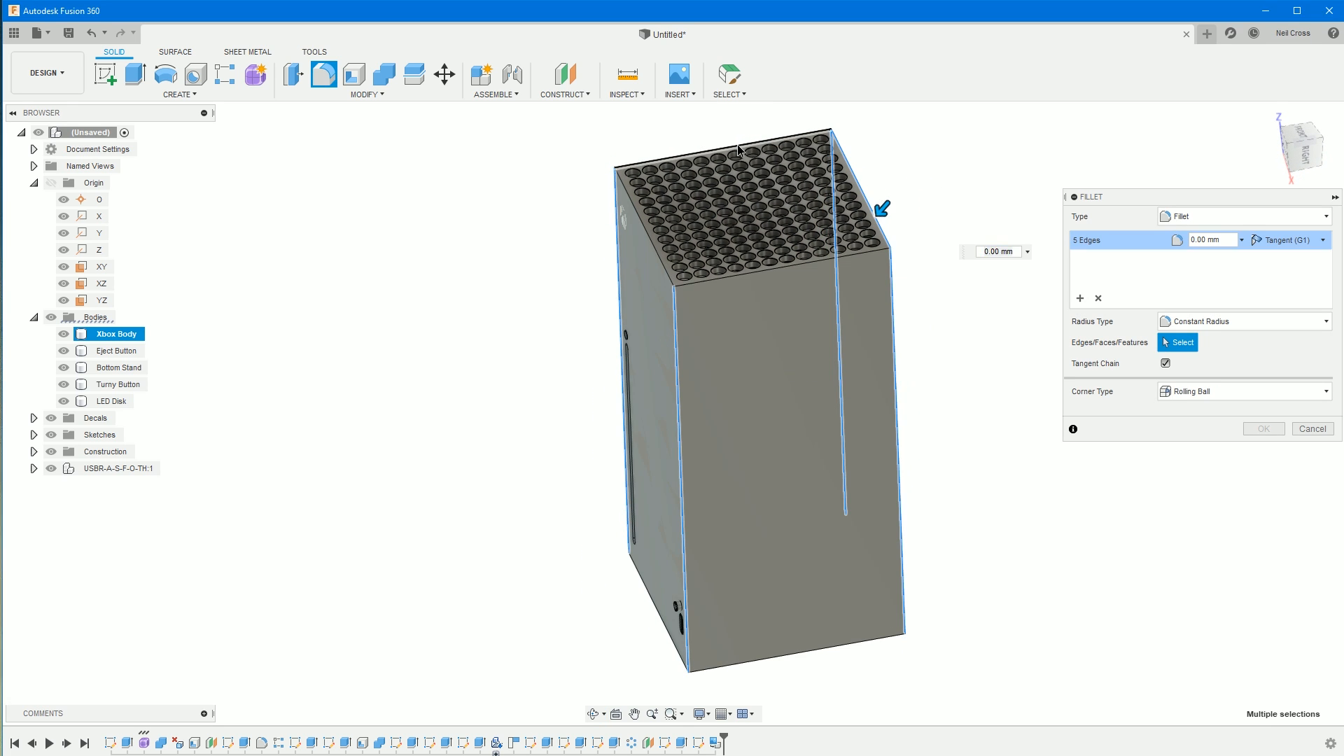
left_click(738, 149)
left_click(644, 227)
left_click(703, 284)
middle_click_drag(768, 502, 875, 546, "shift")
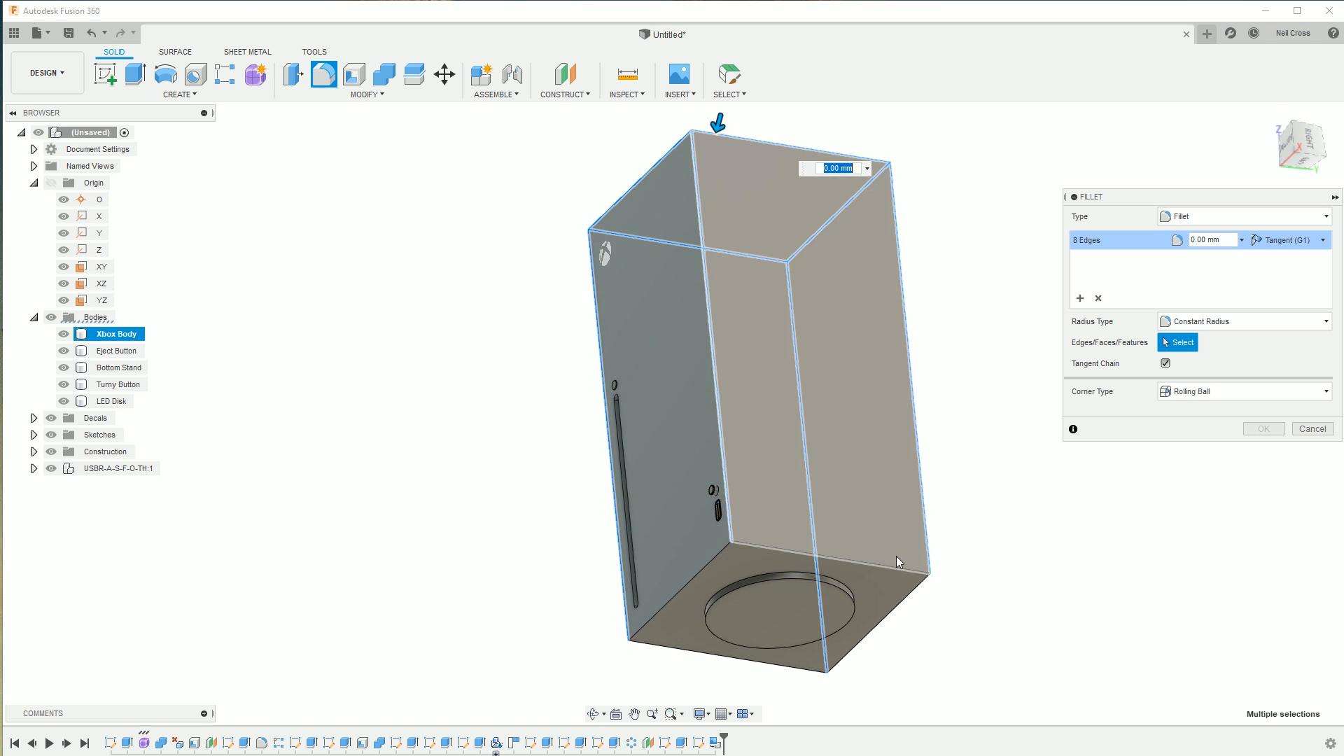
left_click(880, 564)
left_click(903, 597)
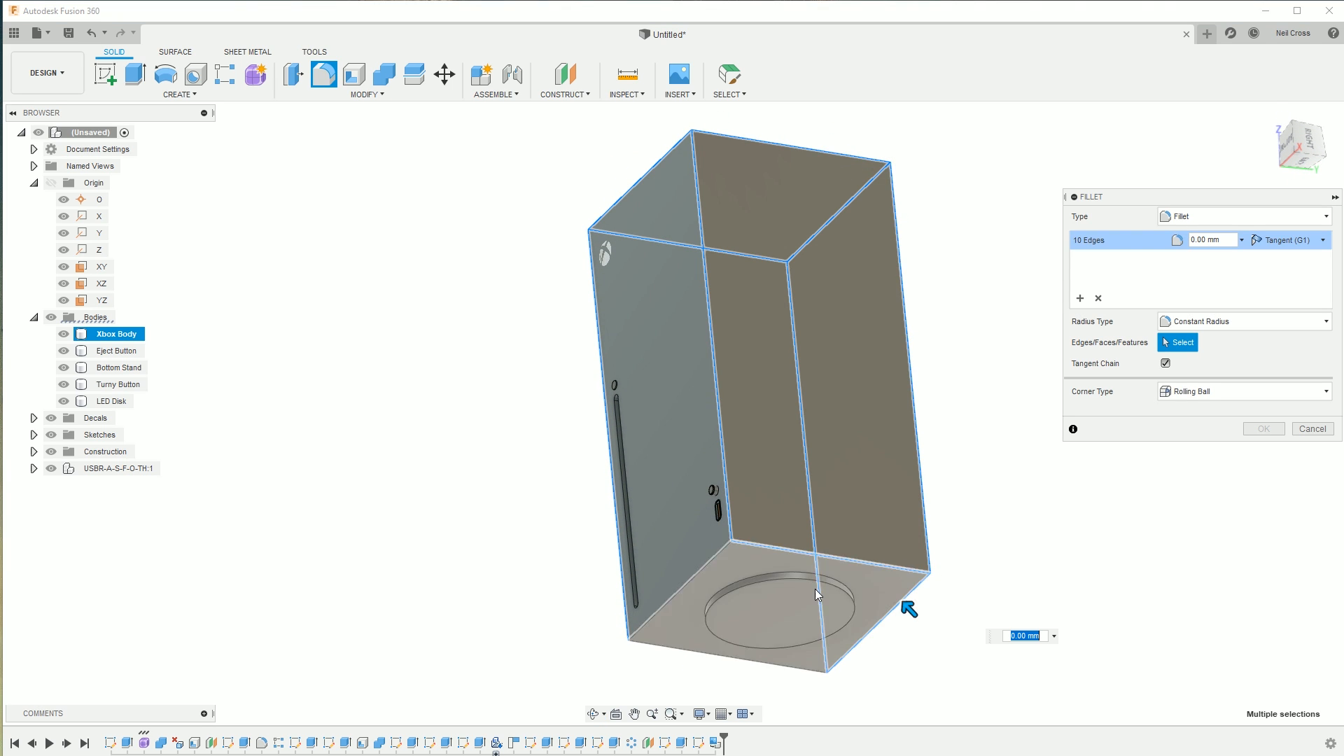
left_click(702, 573)
left_click(666, 646)
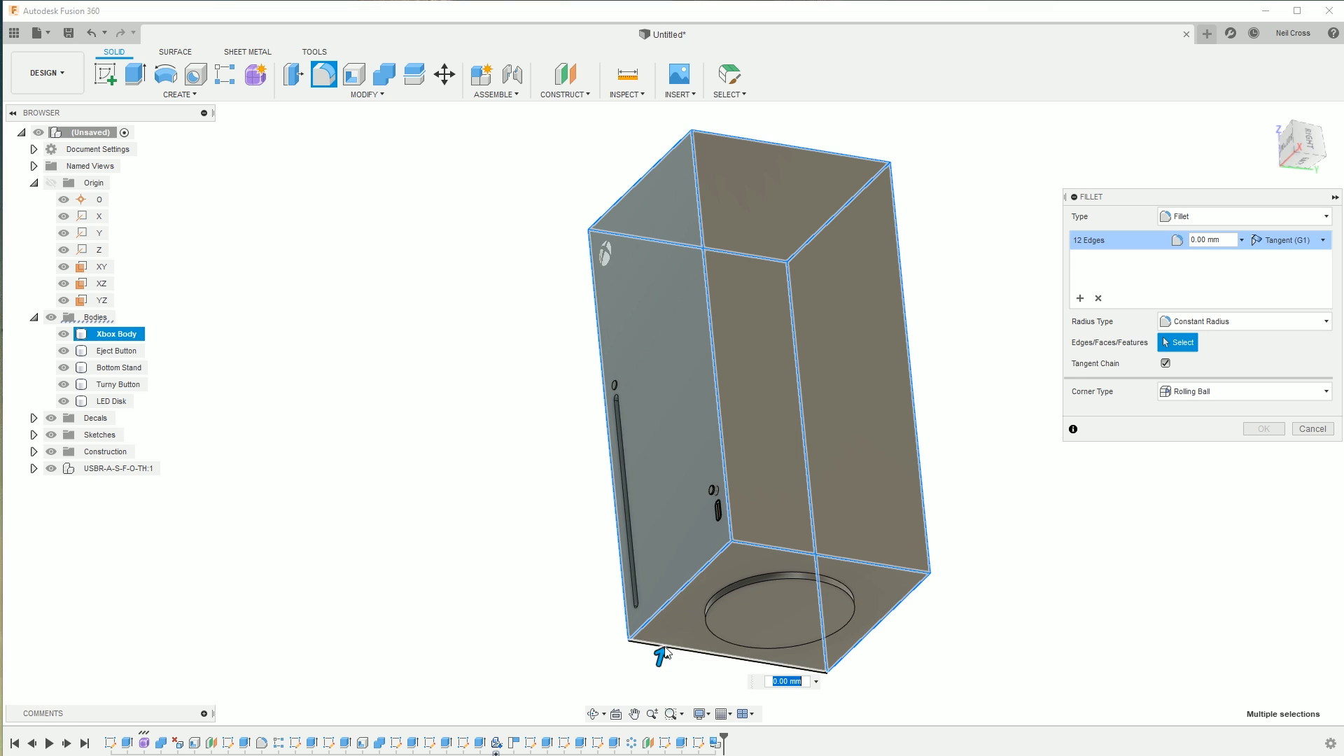
- Add the two circular edges around the bottom stand, set the fillet radius to 0.5 mm and apply it
left_click(759, 578)
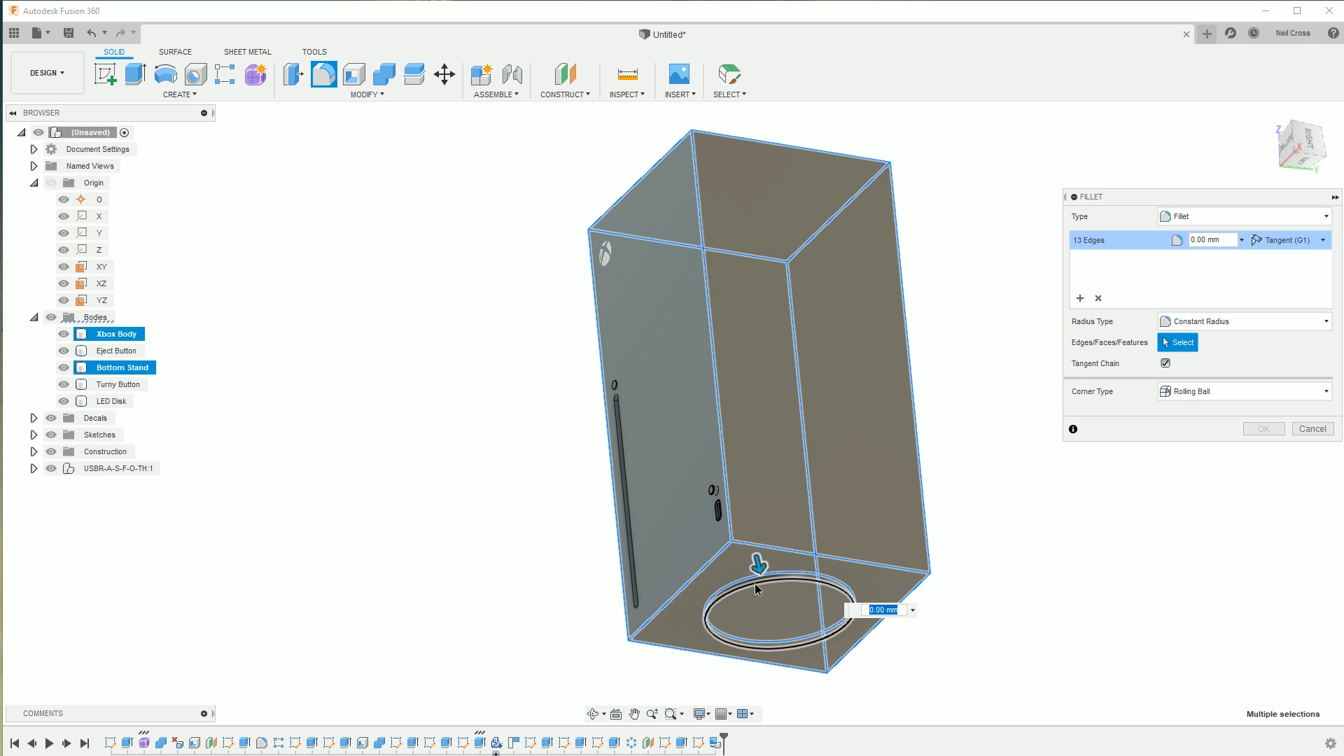
left_click(755, 582)
left_click(1207, 240)
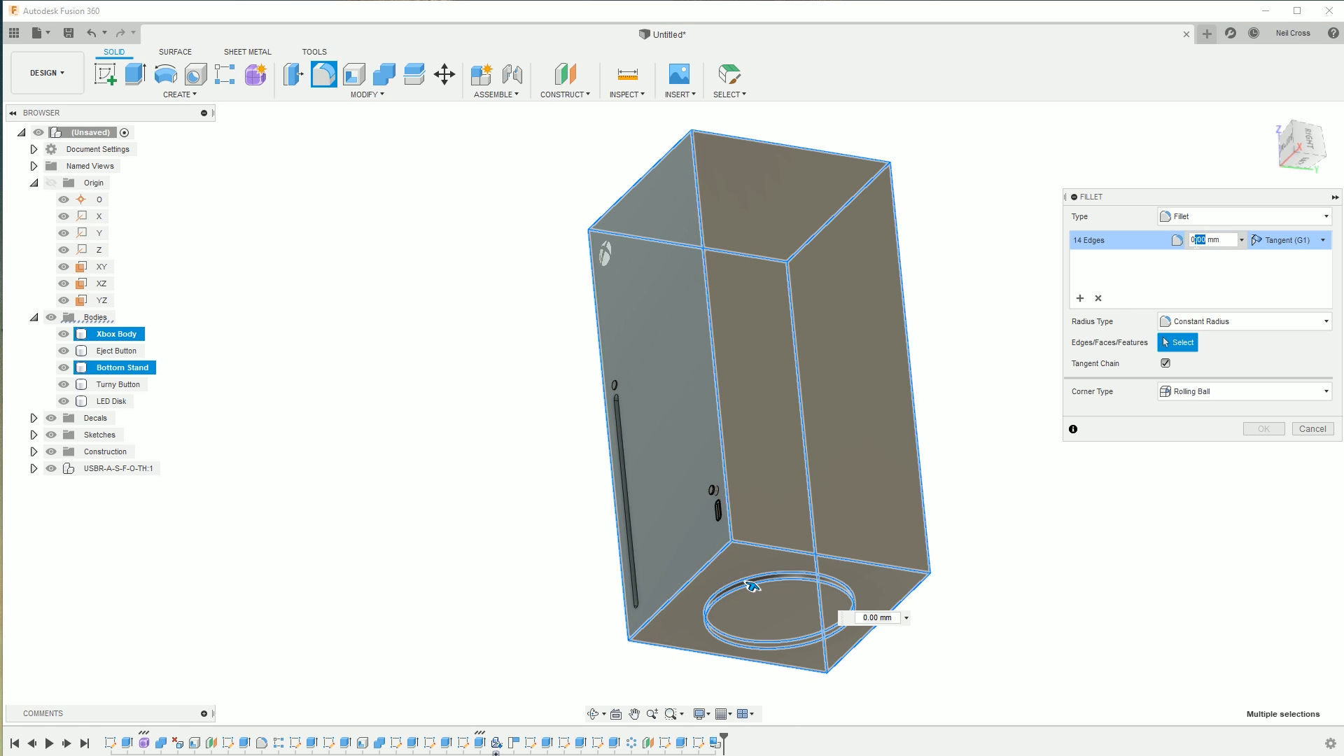
type("5")
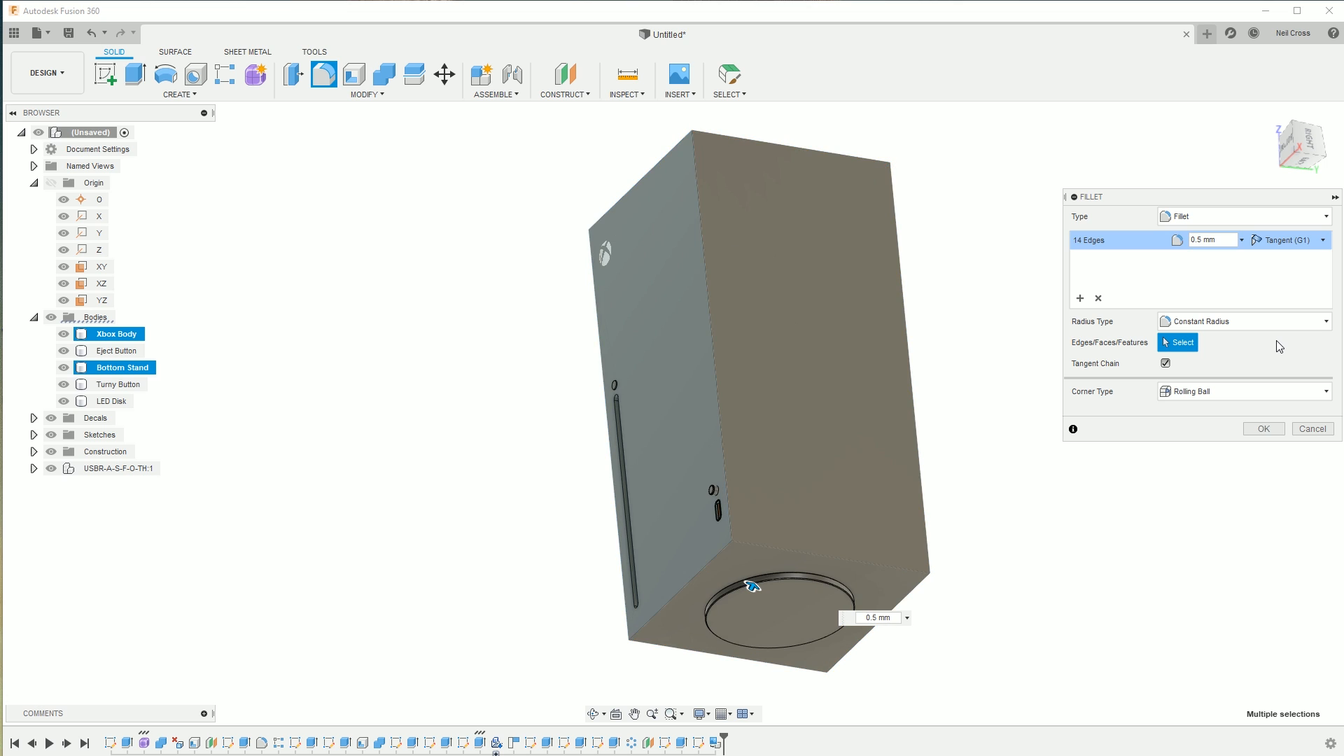
left_click(1264, 428)
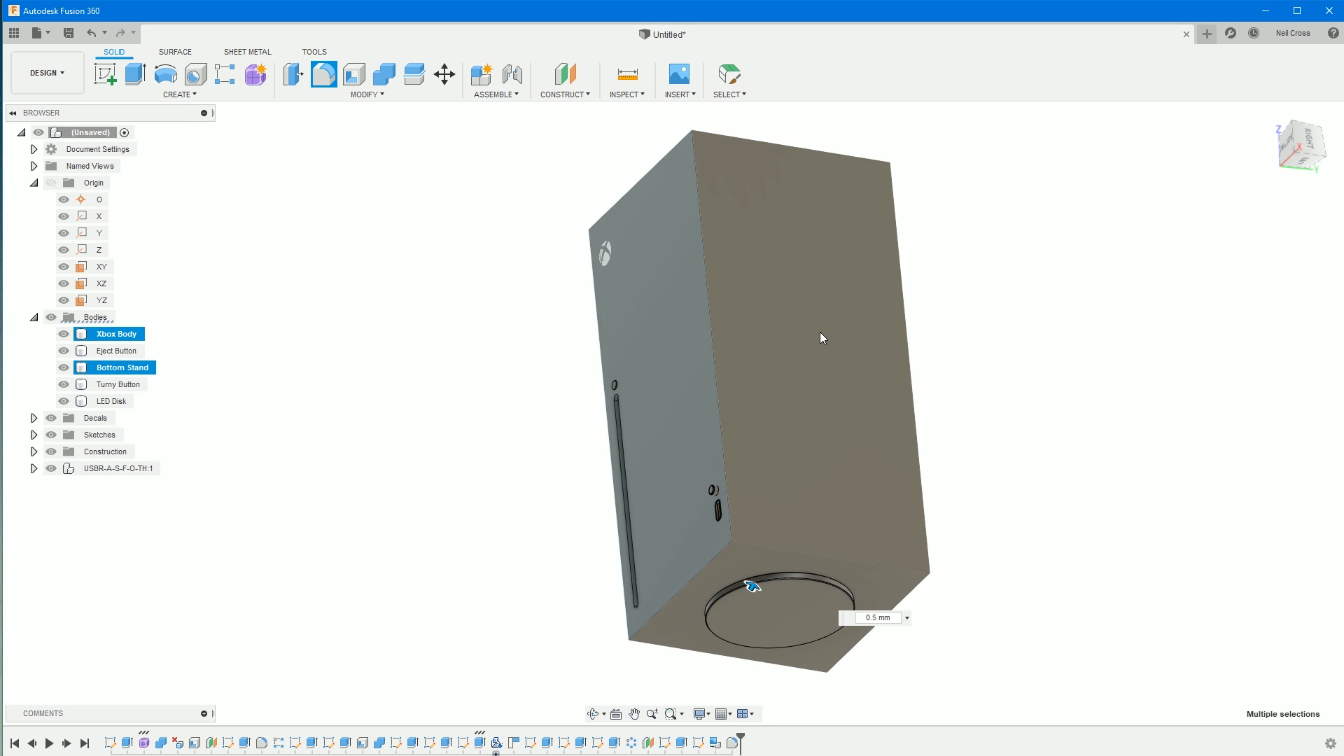
mouse_move(859, 347)
middle_mouse_down("shift")
mouse_move(813, 365)
mouse_move(884, 353)
mouse_move(872, 312)
mouse_move(861, 365)
middle_mouse_up("shift")
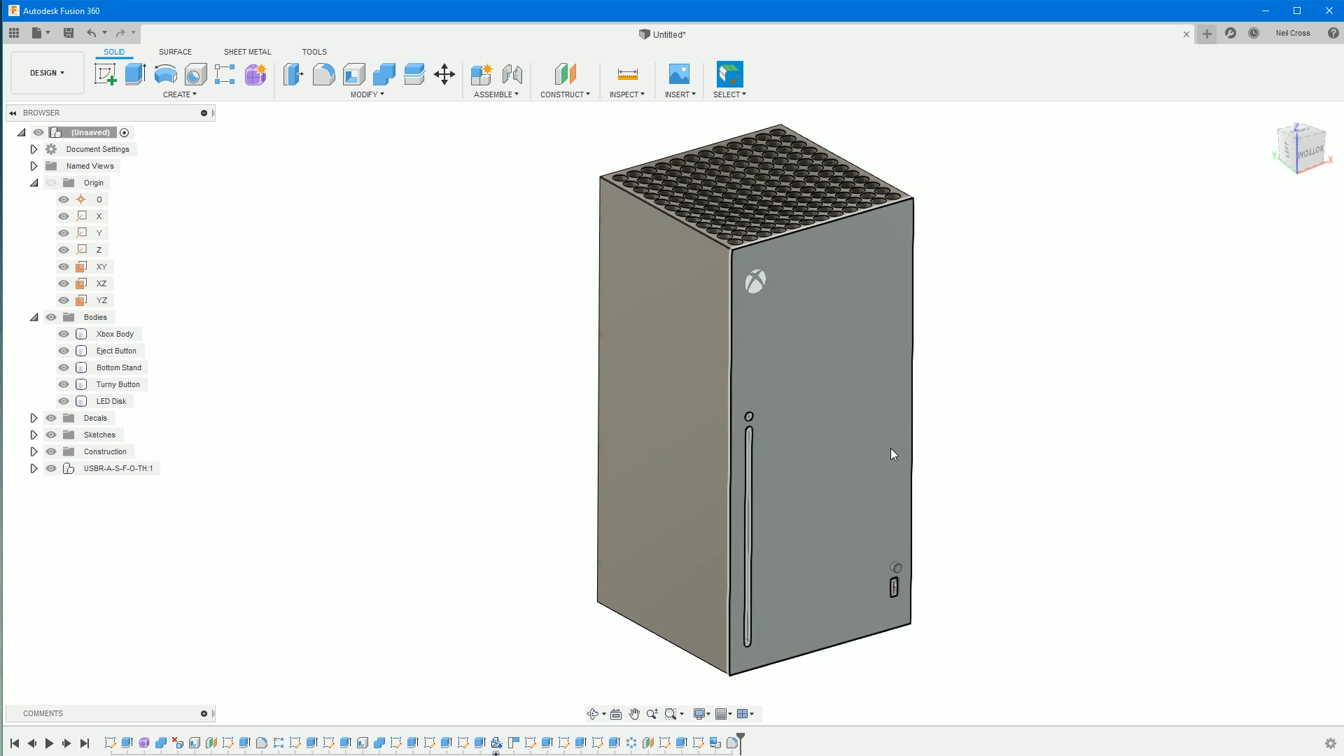
middle_click_drag(896, 456, 720, 390)
left_click(546, 302)
middle_click_drag(546, 302, 605, 352)
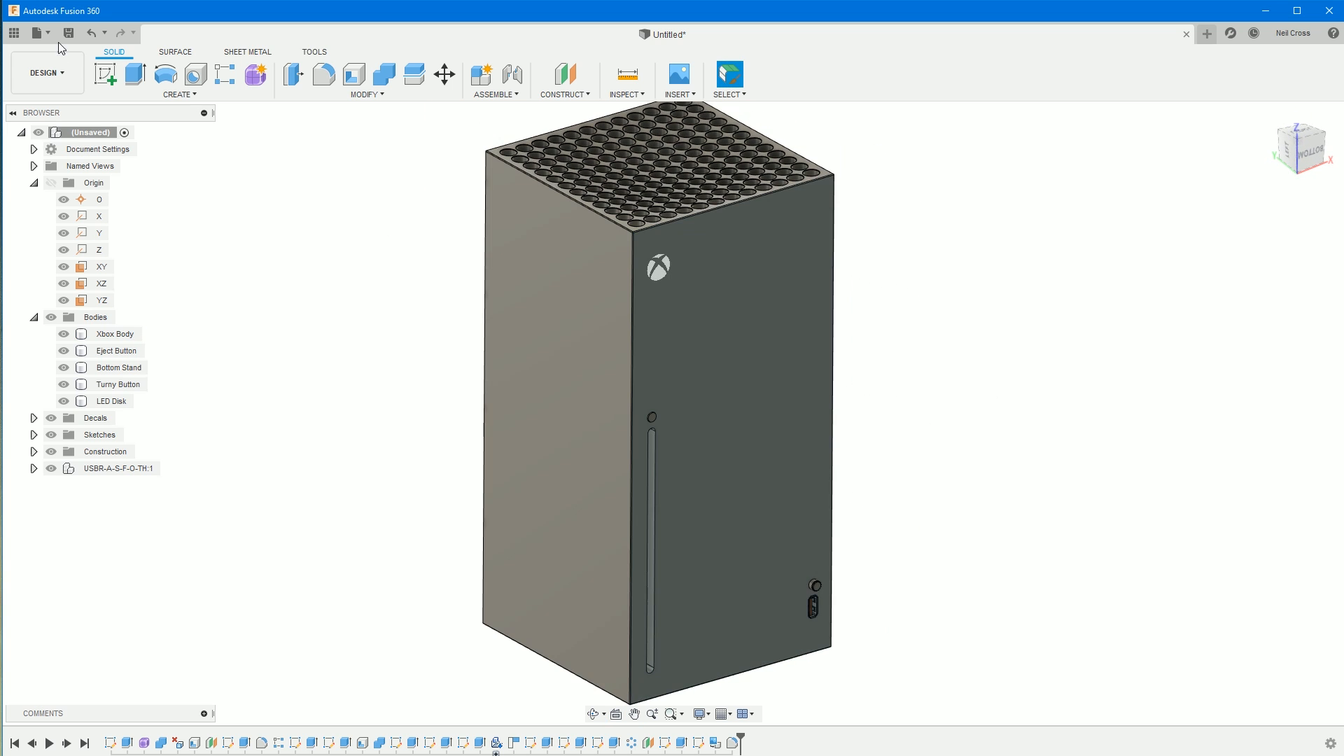
- Open the Xbox Controller v3 model from the computer
left_click(37, 35)
left_click(56, 85)
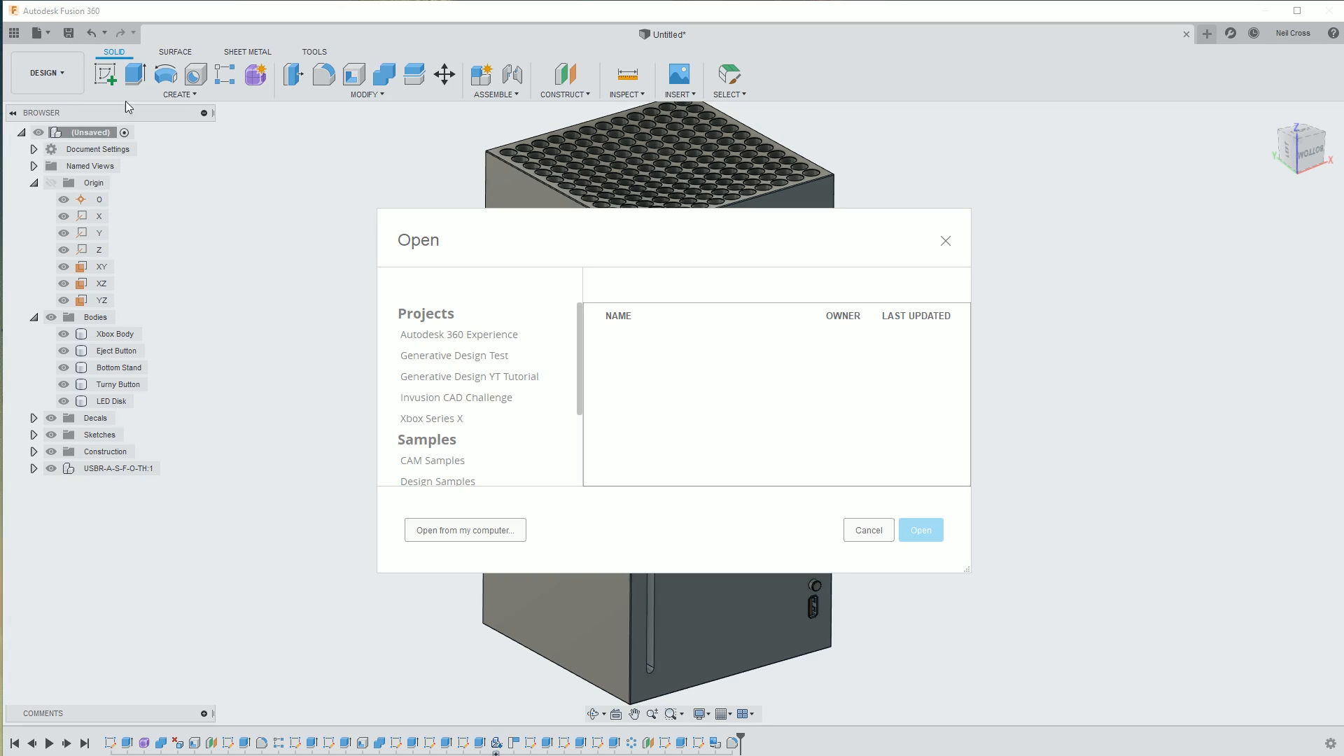
left_click(456, 531)
left_click(187, 179)
left_click(711, 503)
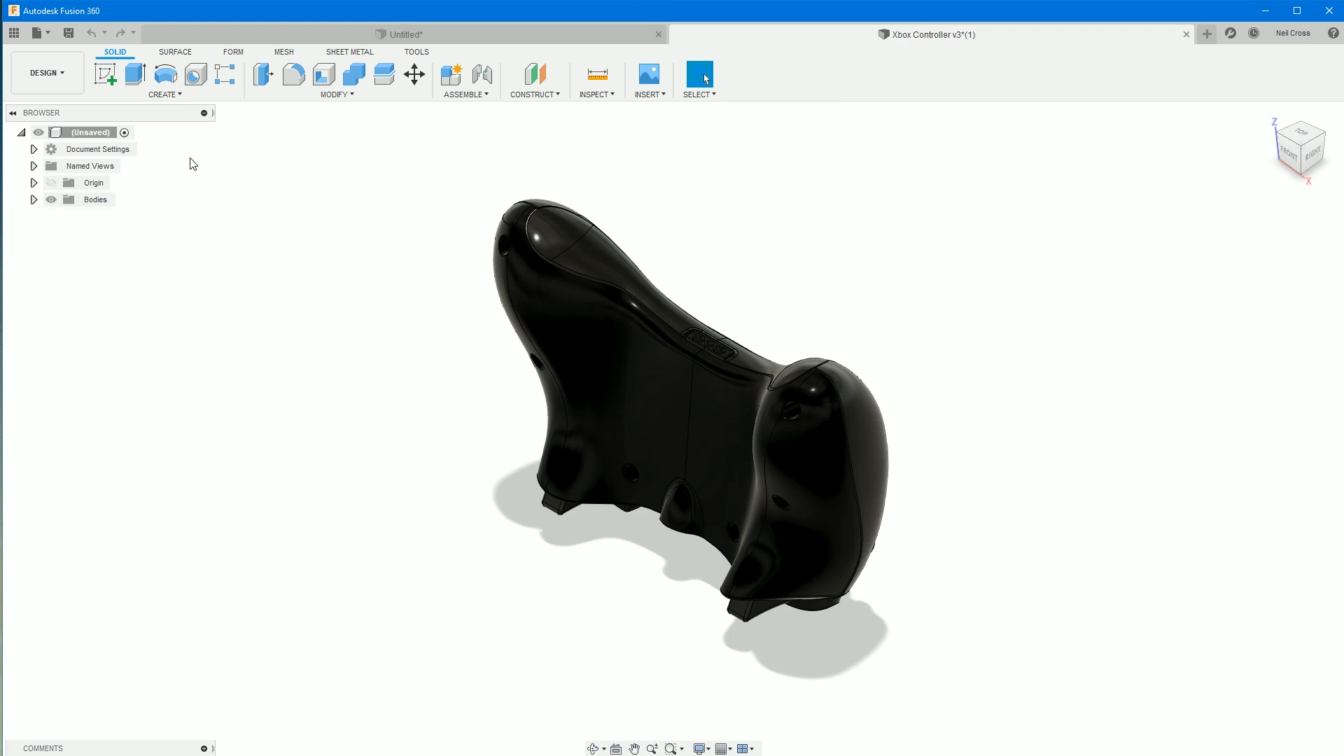
- Save the controller design as Xbox Controller v3 in the Xbox Series X project
left_click(69, 34)
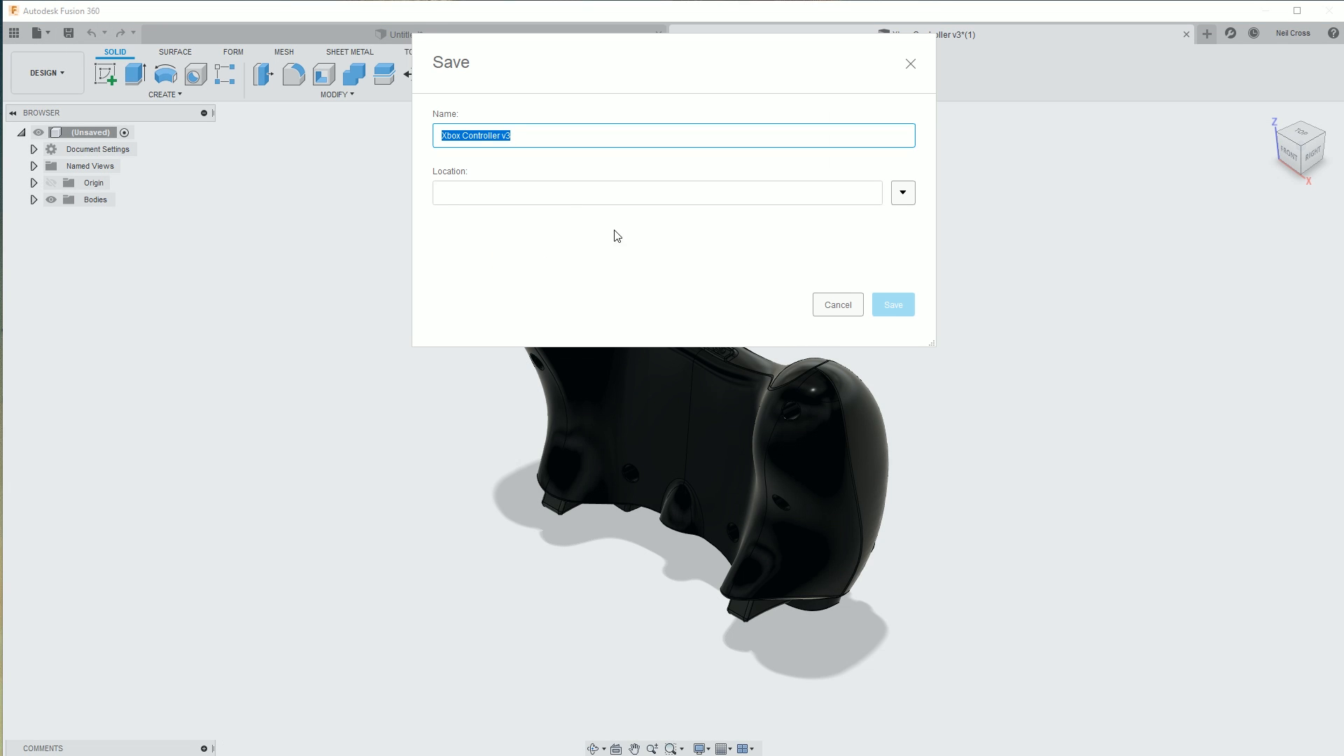
left_click(864, 203)
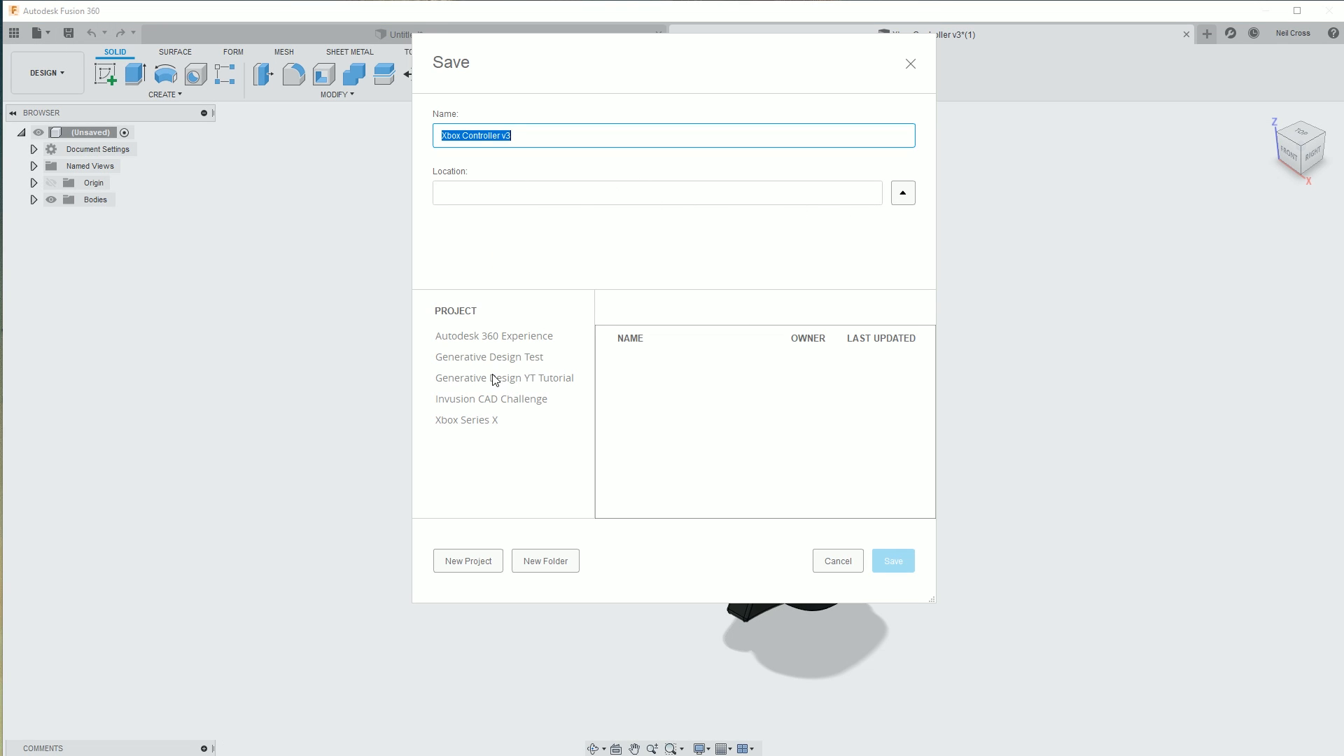
left_click(476, 423)
left_click(908, 564)
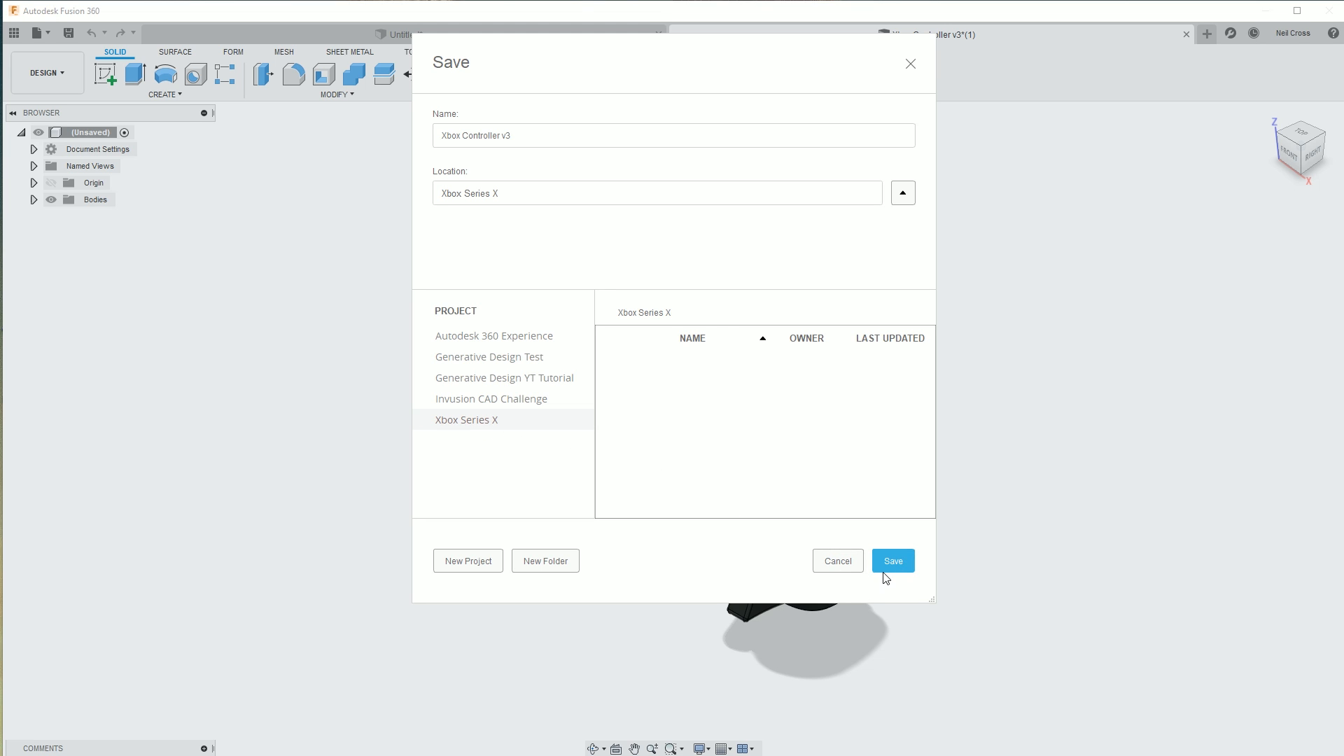
- Show the files of the Xbox Series X project and switch back to the untitled console design
left_click(14, 32)
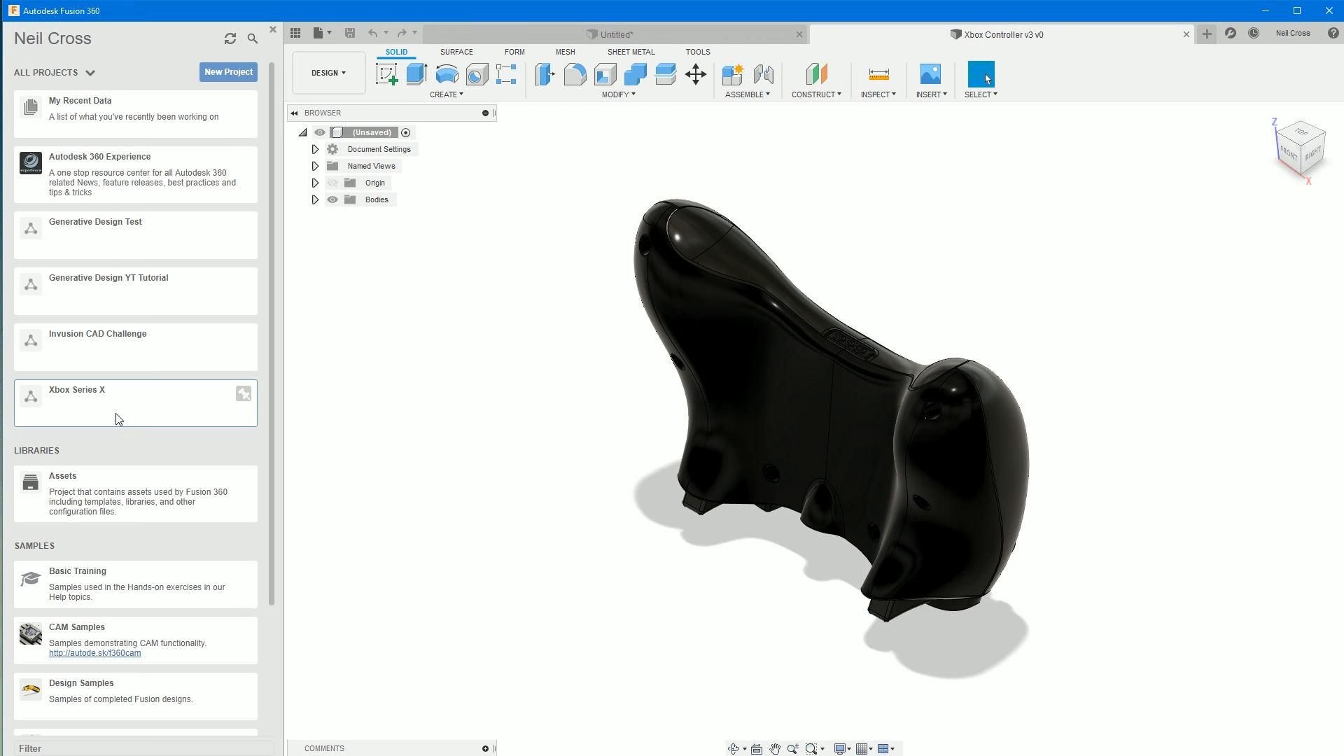
left_click(118, 419)
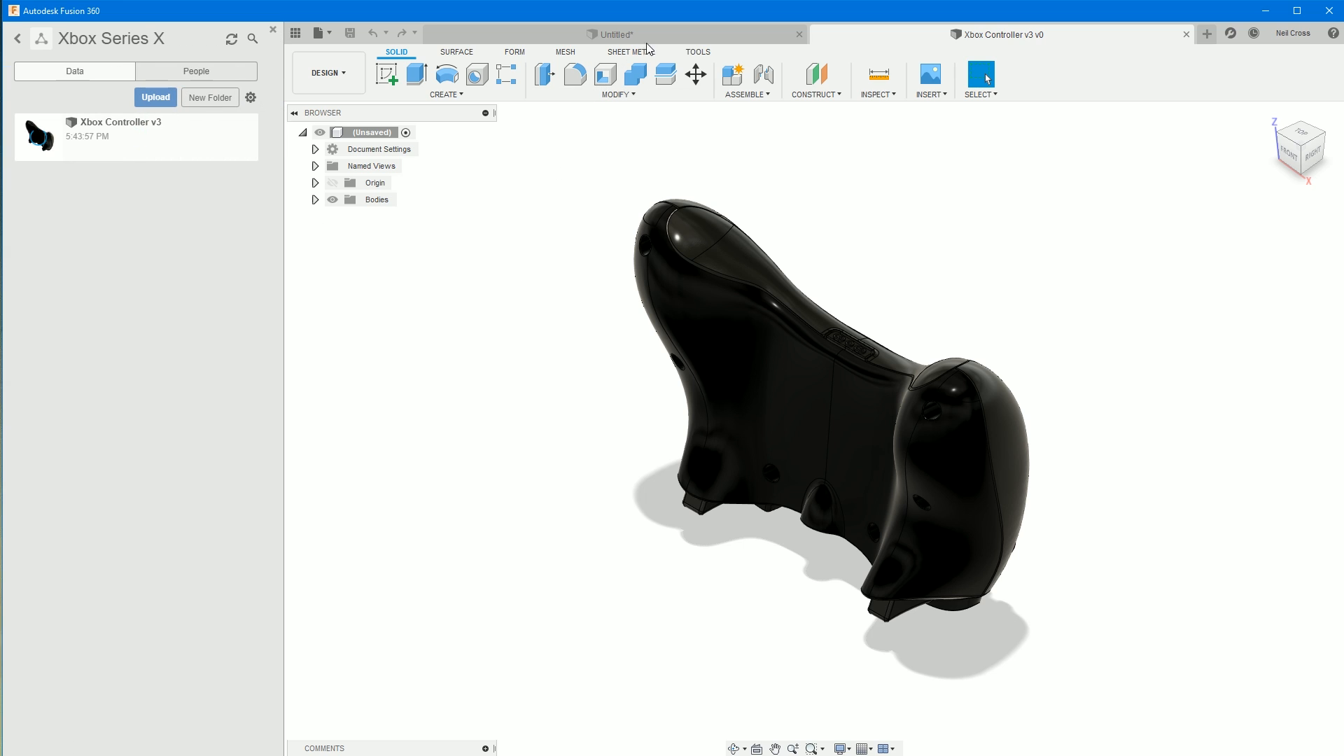
left_click(644, 37)
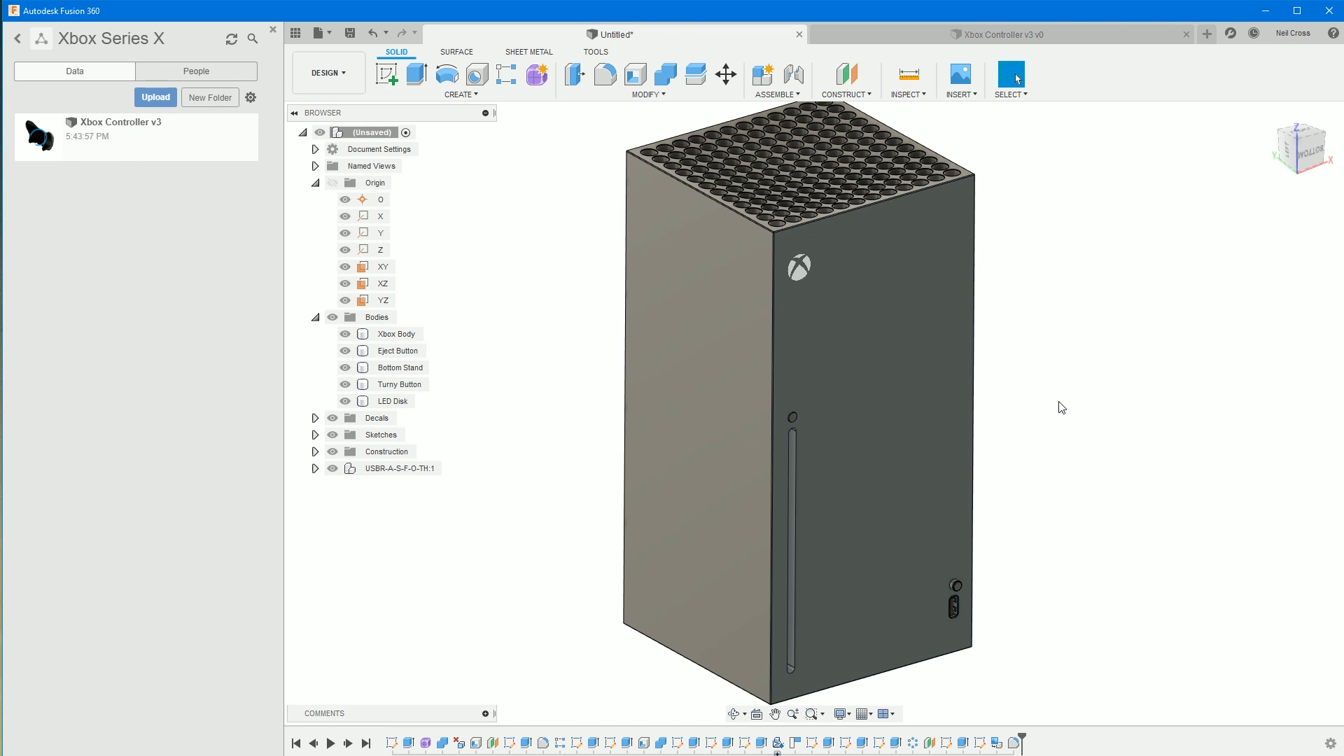
left_click(714, 303)
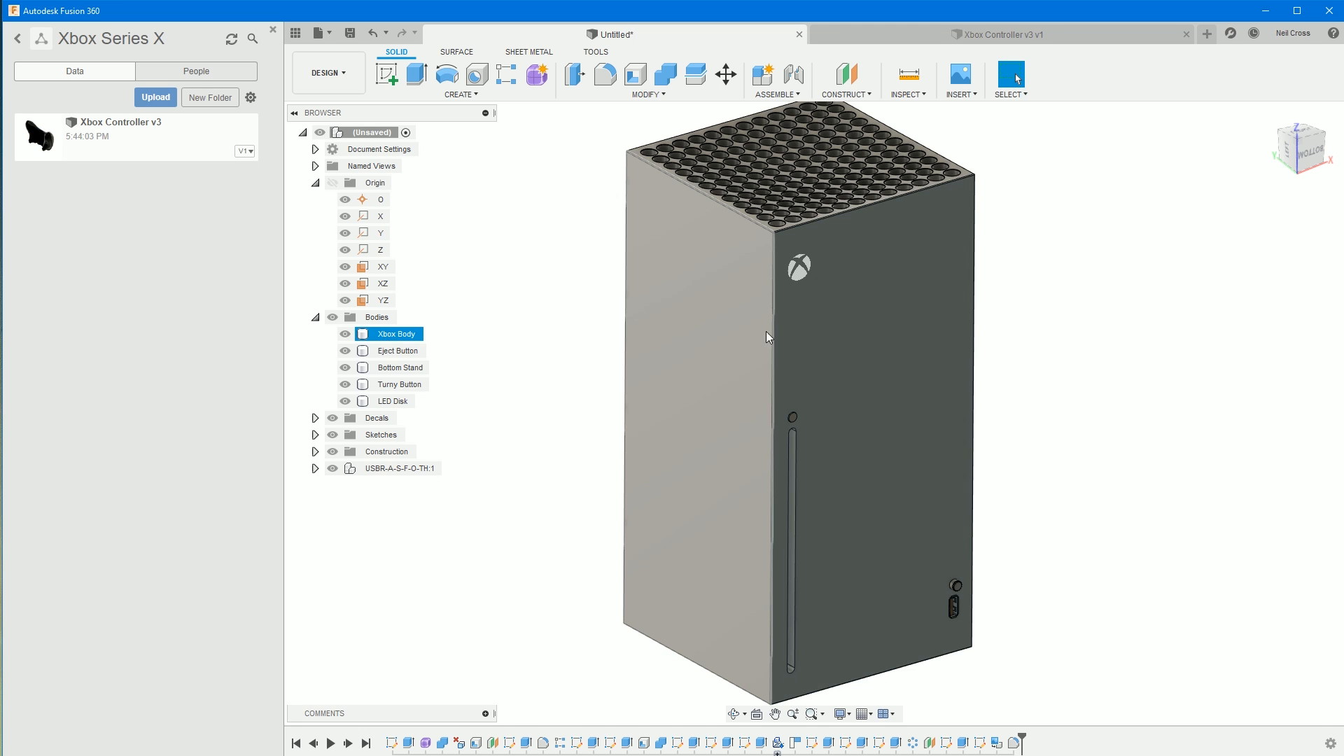
- Try to insert Xbox Controller v3, and save the console design as Xbox Series X in the Xbox Series X project
left_click_drag(75, 140, 1069, 316)
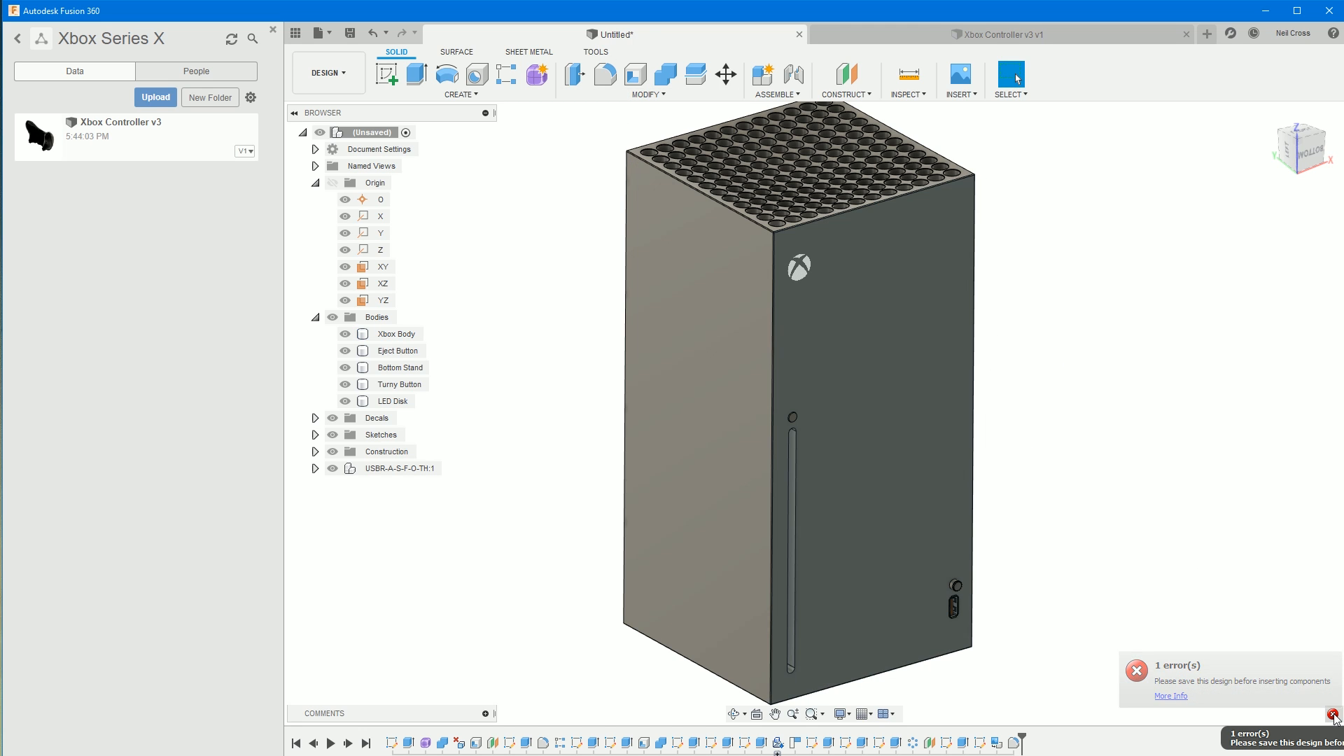
left_click(350, 33)
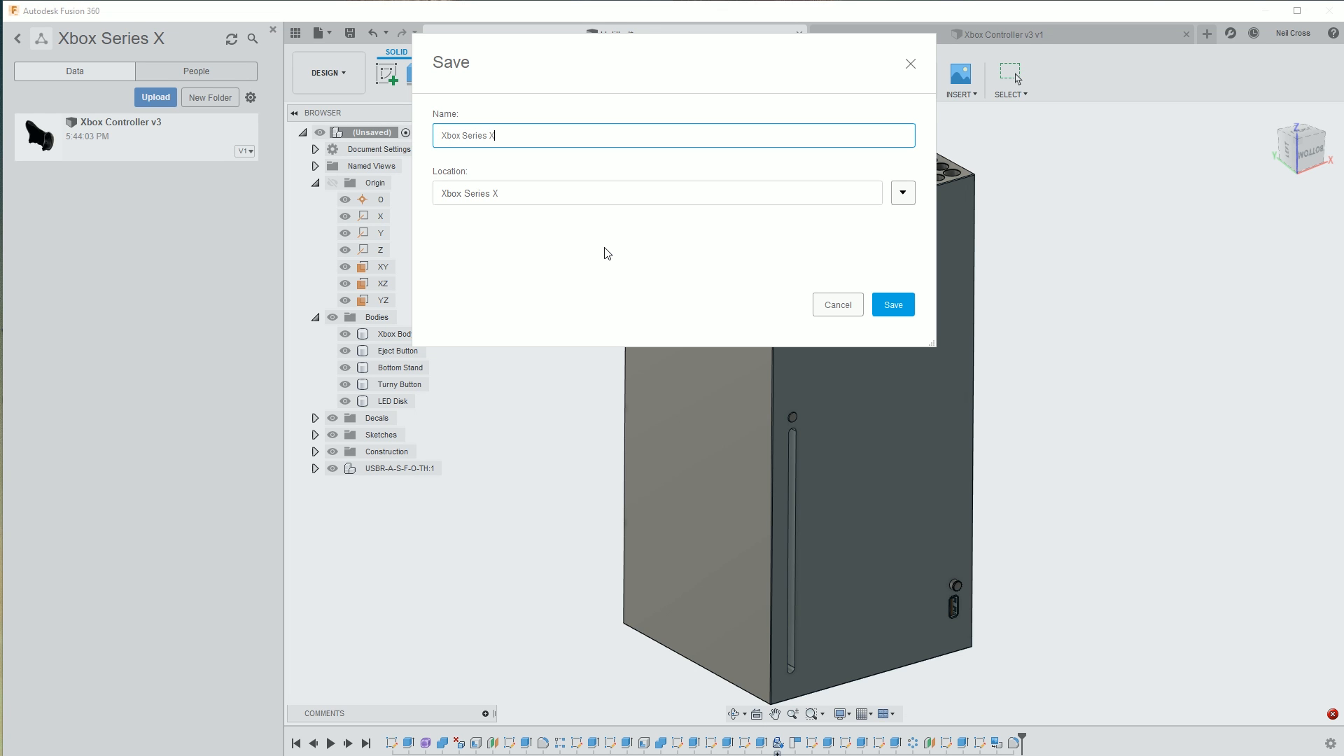
key("Return")
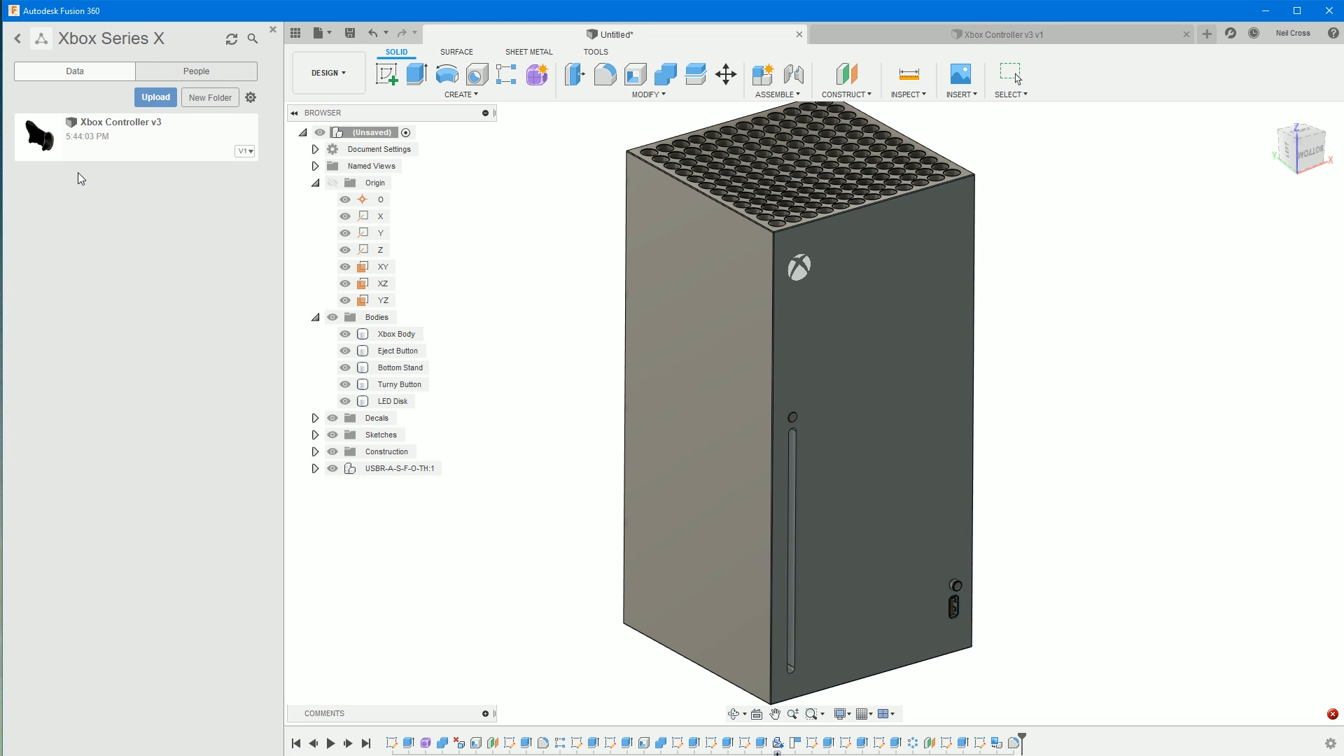
- Insert Xbox Controller v3 into the console design, move it beside the console and rotate it 150 degrees about X
left_click_drag(43, 139, 1080, 318)
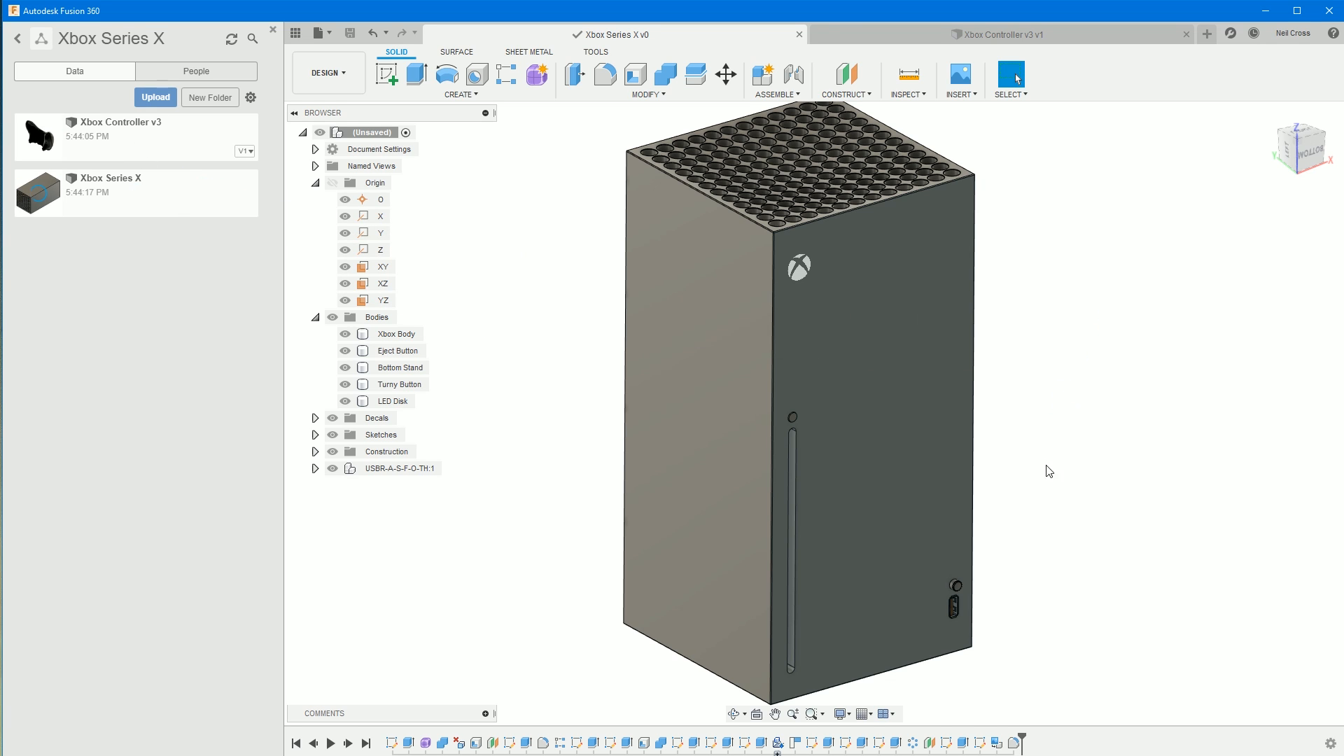
left_click_drag(786, 554, 1070, 552)
left_click_drag(1039, 498, 1054, 671)
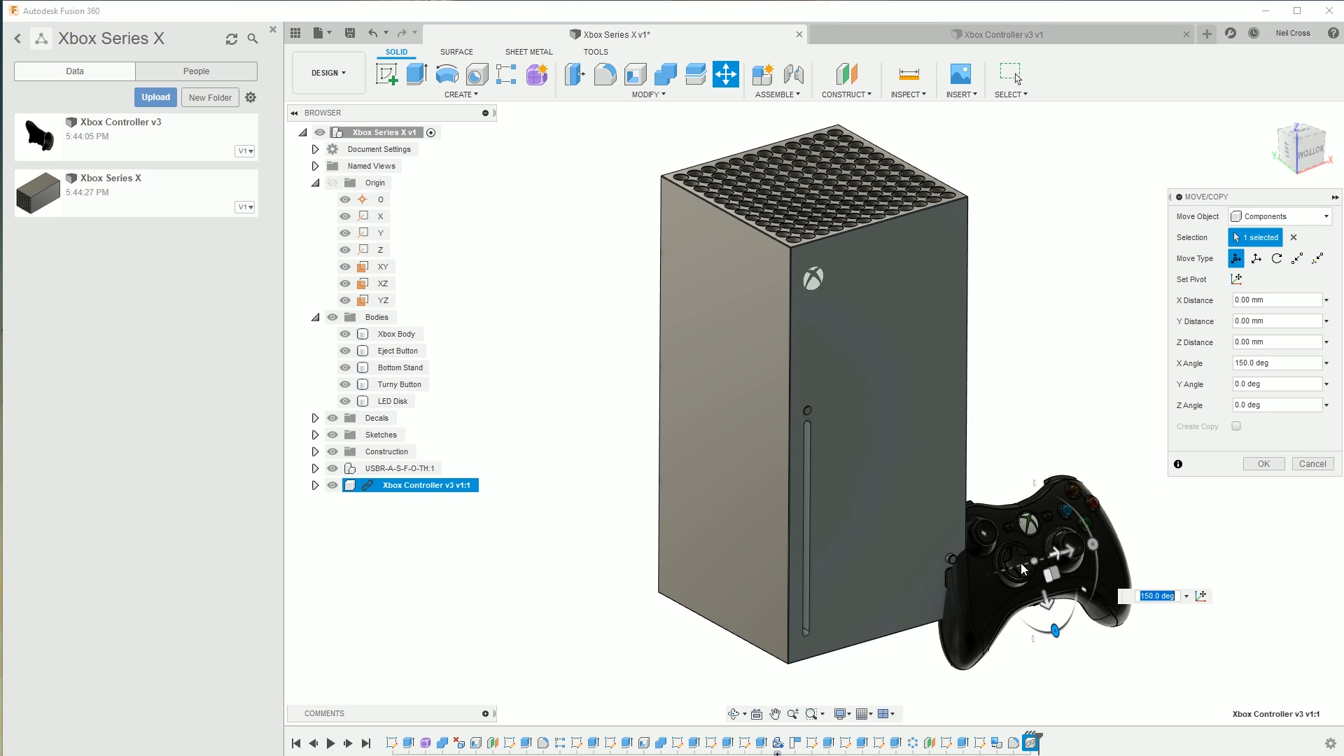
- Rotate the controller -30 degrees about Z
scroll(1061, 616, "up", 5)
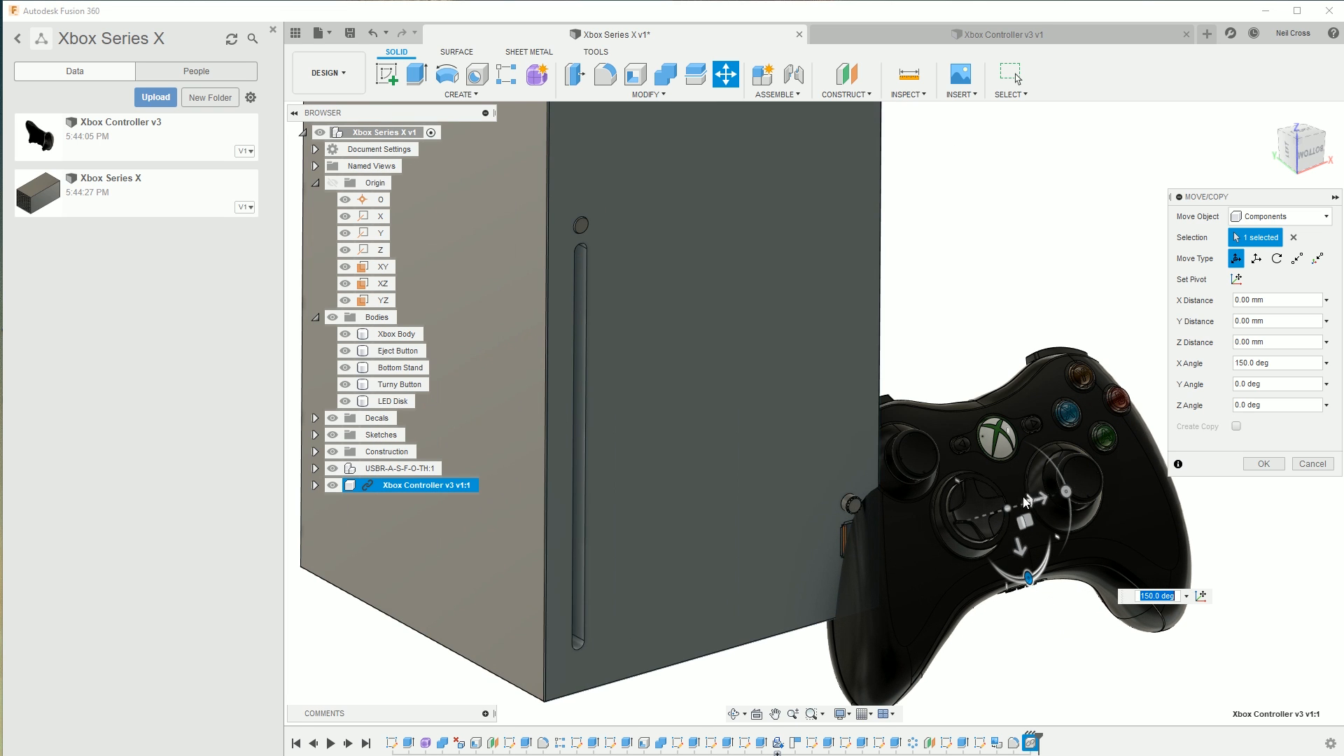
middle_click_drag(989, 547, 1036, 522, "shift")
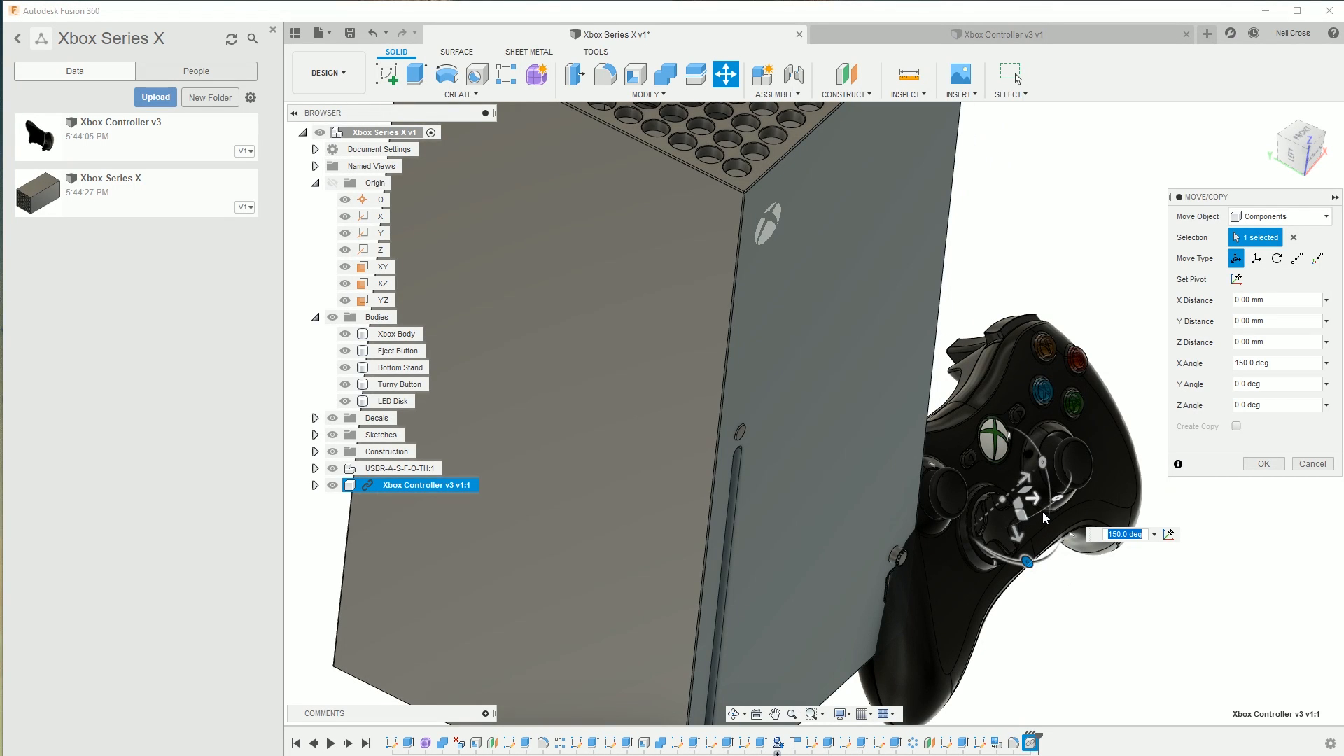
left_click_drag(1057, 498, 1071, 479)
middle_click_drag(830, 509, 736, 404, "shift")
scroll(831, 509, "down", 1)
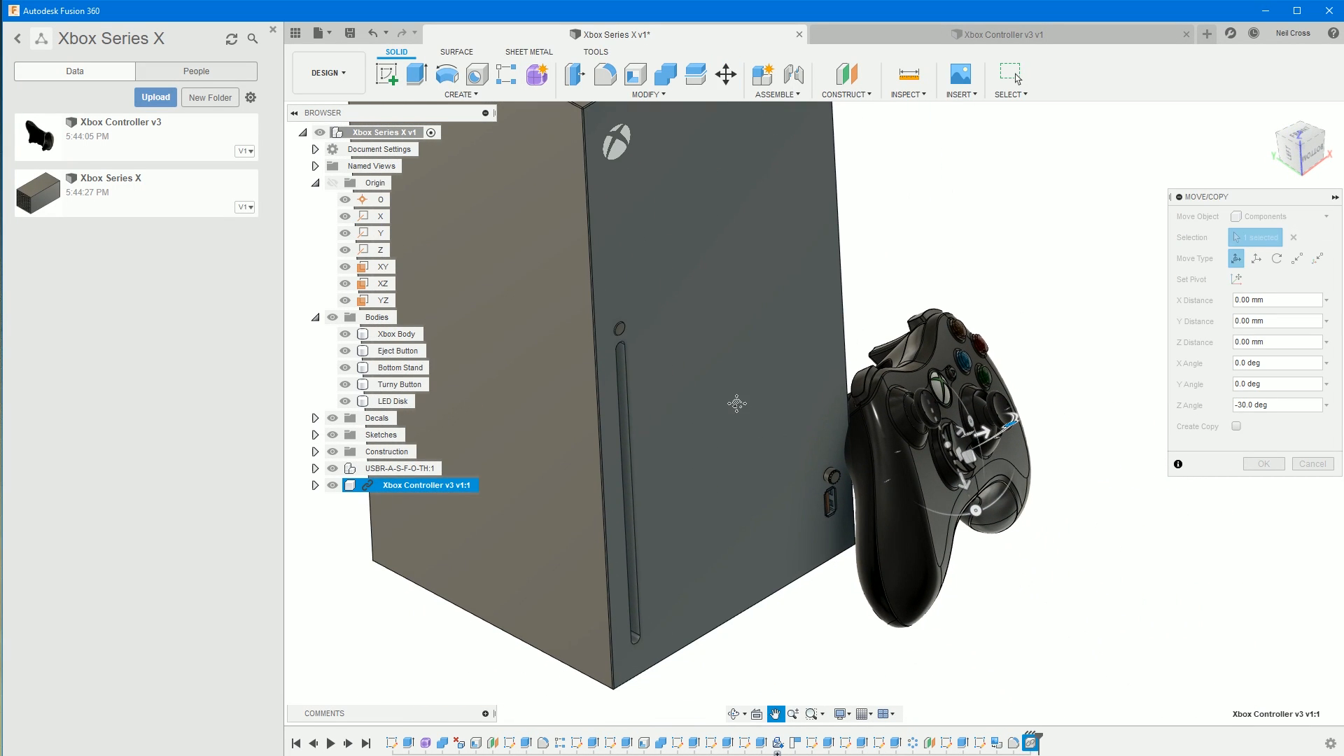
- Adjust the controller's placement beside the console's lower front corner, finishing with a 10 mm Z move, and apply the move
left_click_drag(983, 432, 993, 429)
middle_click_drag(911, 539, 917, 498, "shift")
left_click_drag(950, 588, 885, 472)
left_click_drag(916, 417, 939, 478)
middle_click_drag(935, 468, 889, 346, "shift")
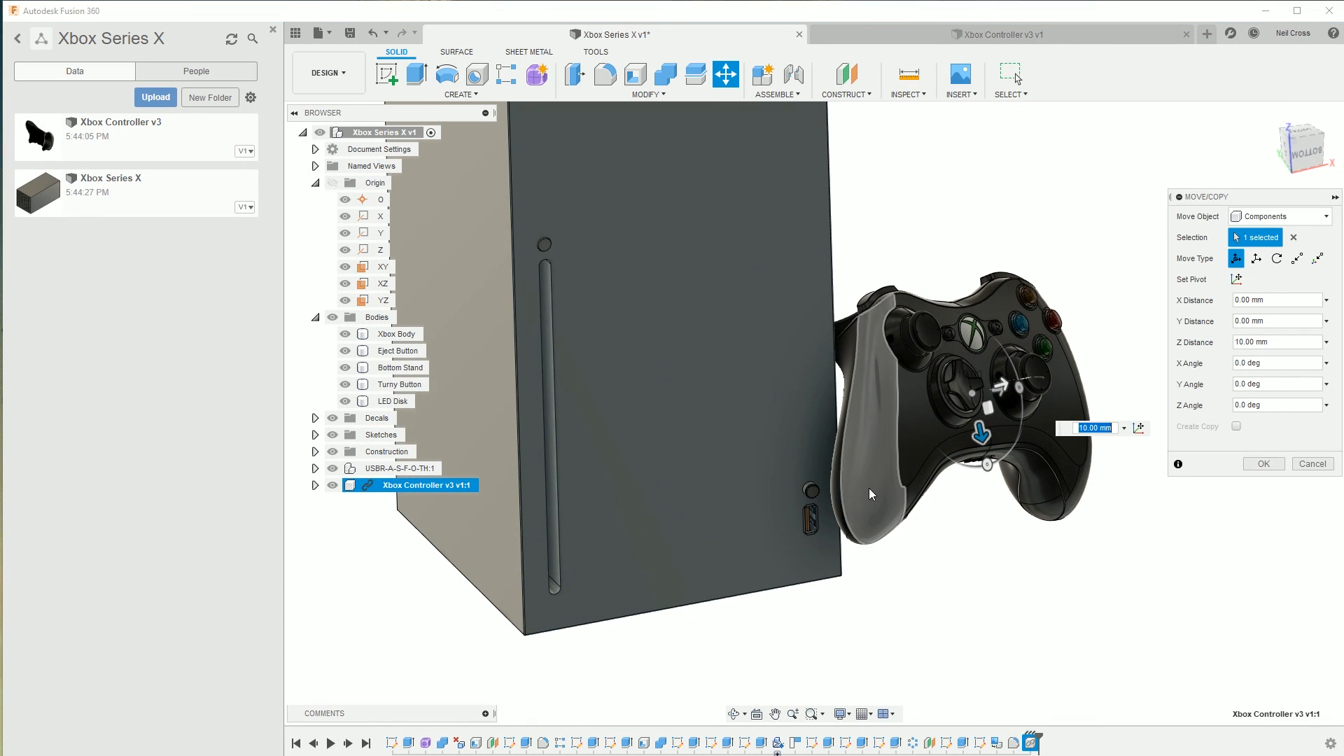
scroll(857, 515, "down", 4)
middle_click_drag(824, 570, 891, 530)
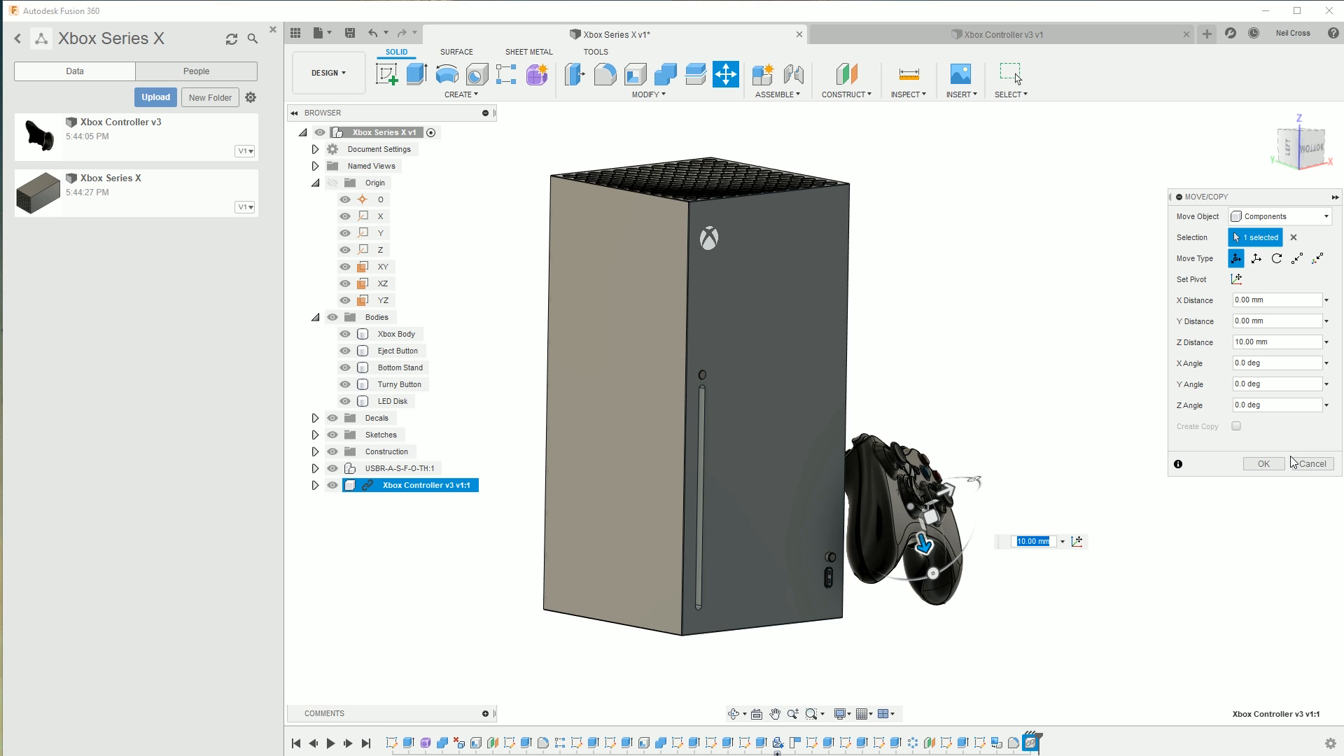
left_click(1253, 466)
- Assign the ABS Plastic physical material from the Fusion 360 Material Library to the Xbox Body
middle_click_drag(870, 489, 910, 434, "shift")
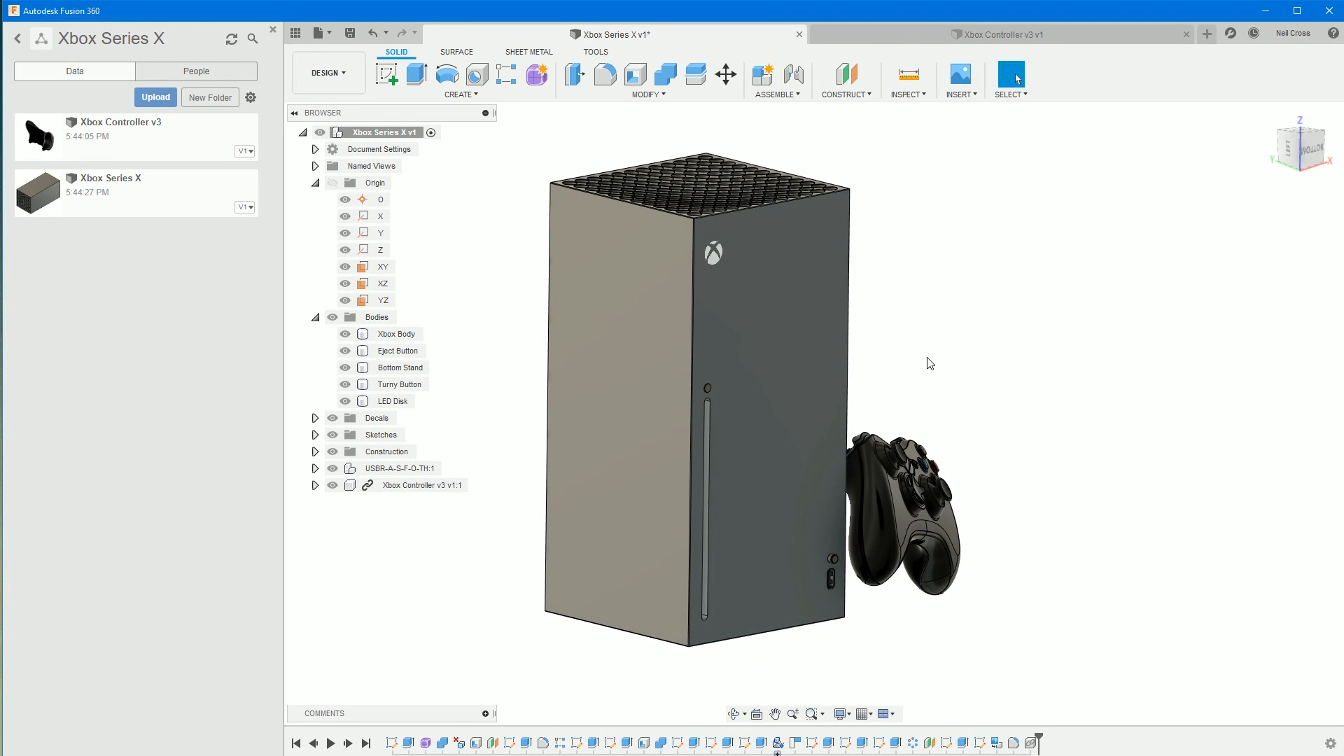
left_click(622, 96)
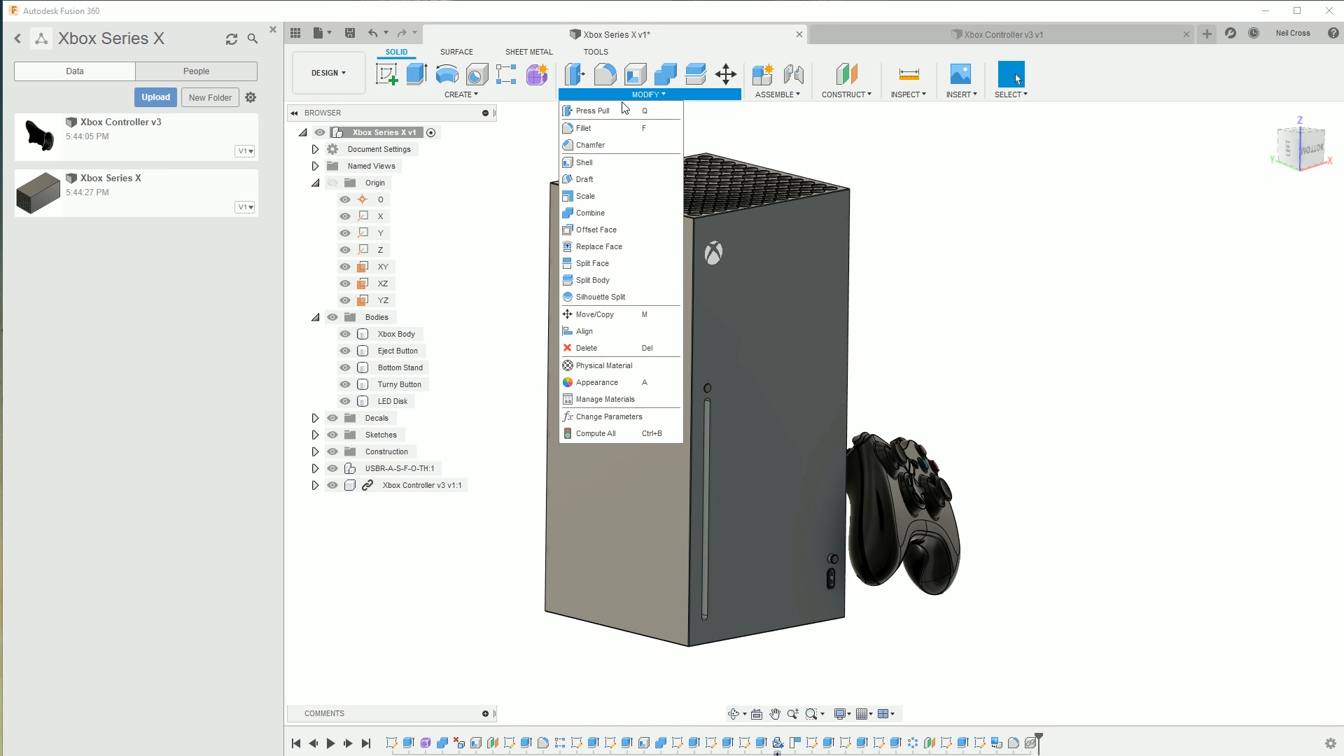
left_click(614, 369)
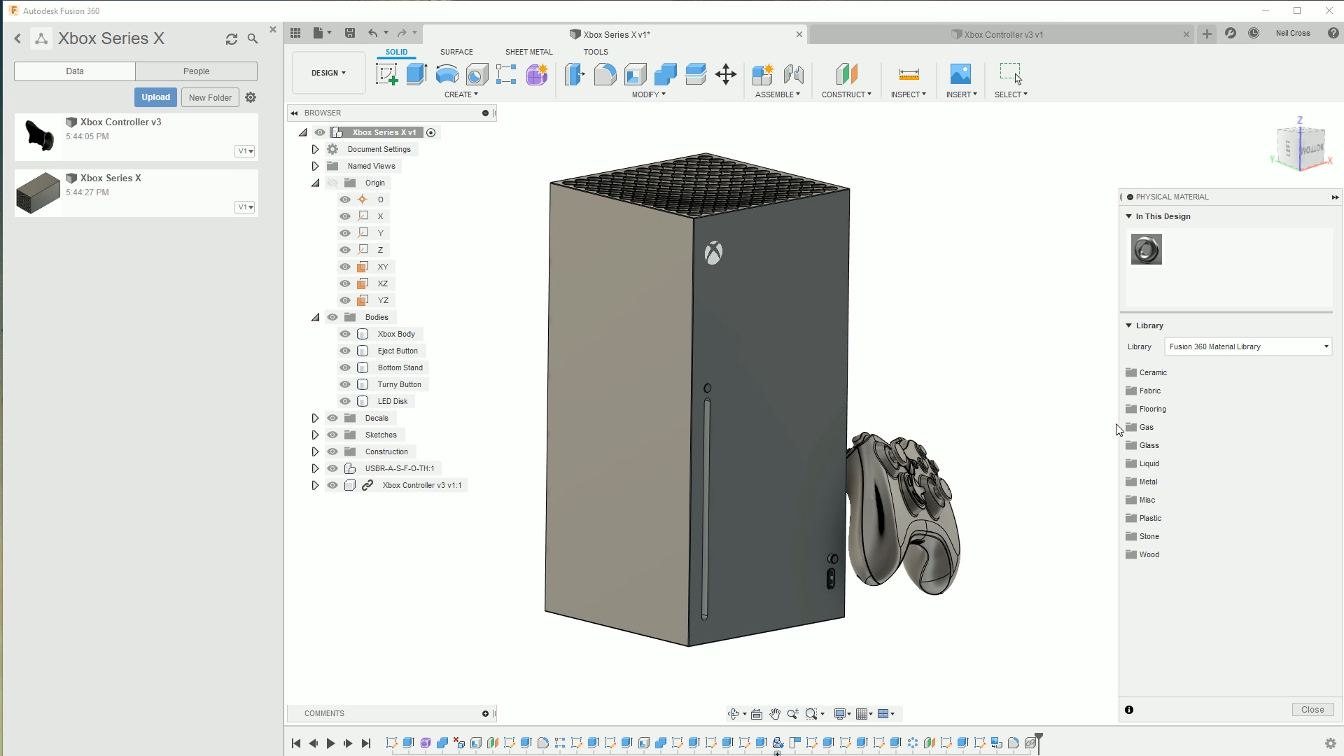
left_click(1141, 520)
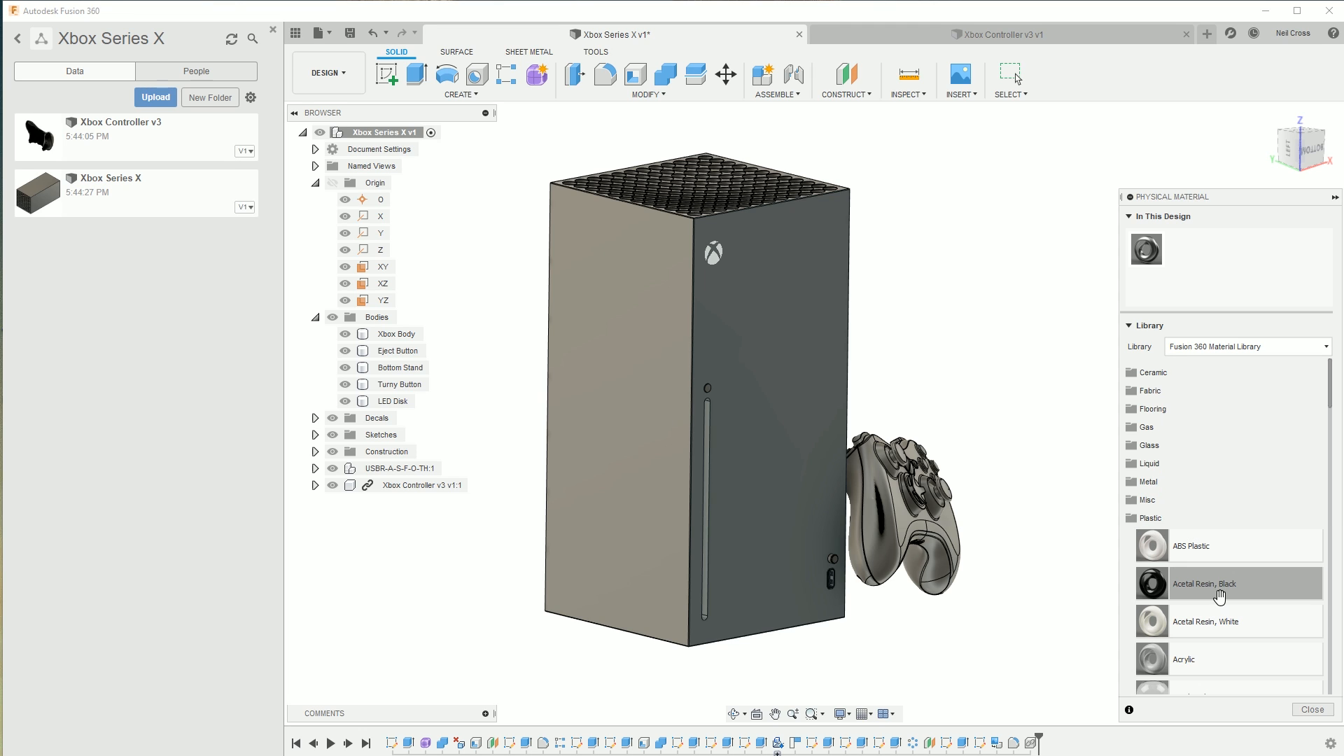
left_click_drag(1218, 546, 387, 333)
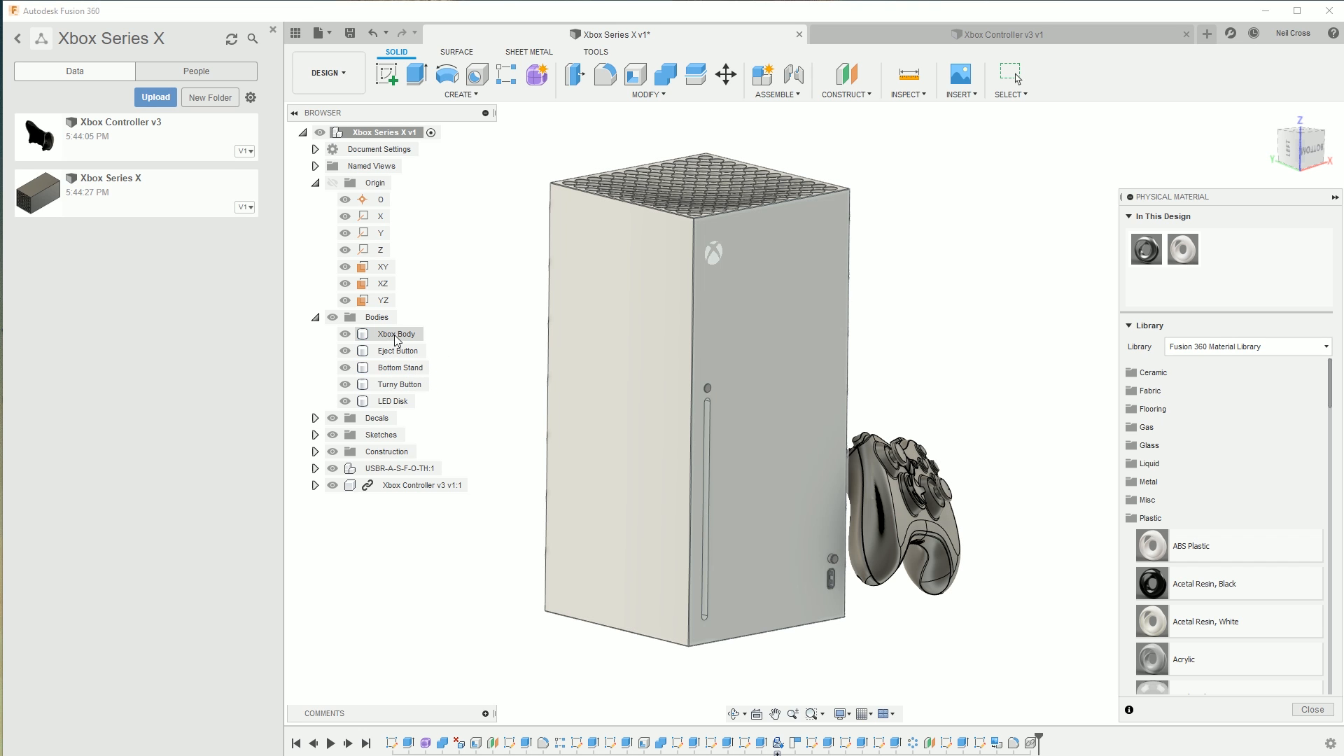
- Edit the ABS Plastic material in this design and set its appearance color to near-black RGB 17 17 16
right_click(1182, 250)
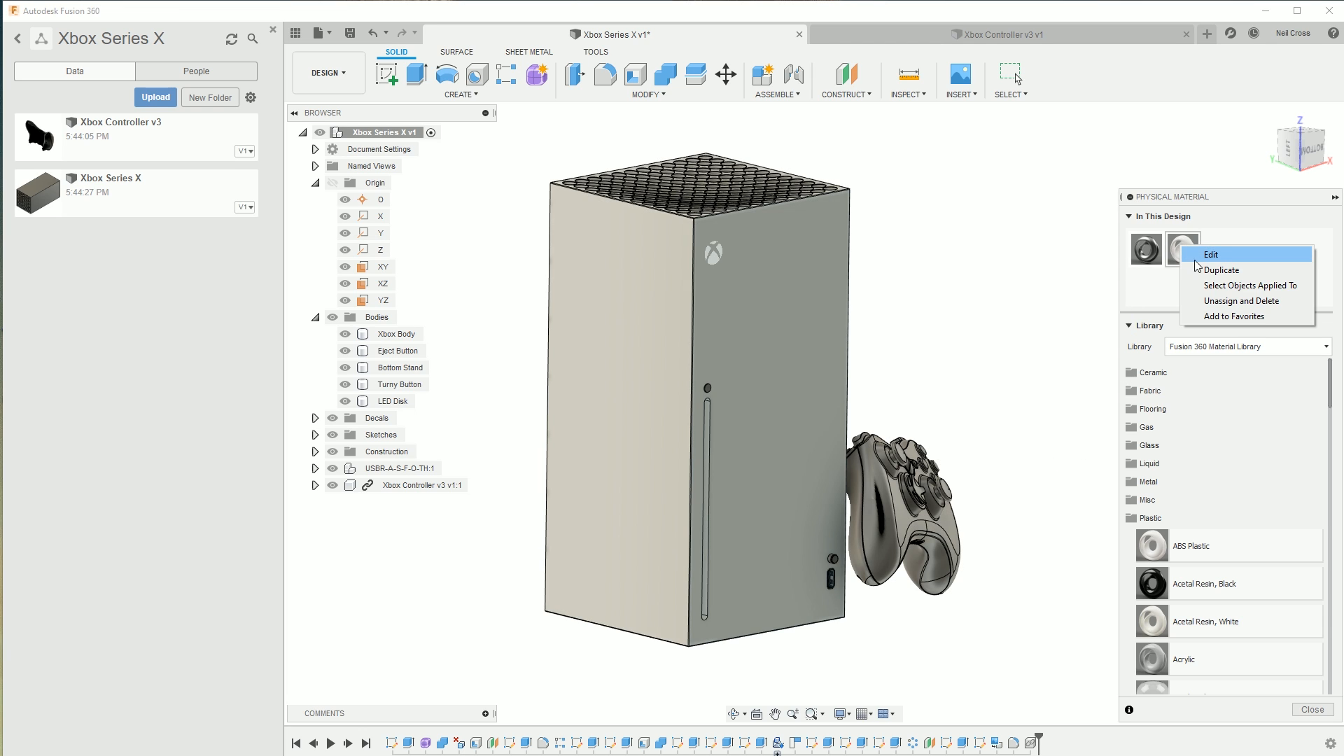
left_click(1210, 255)
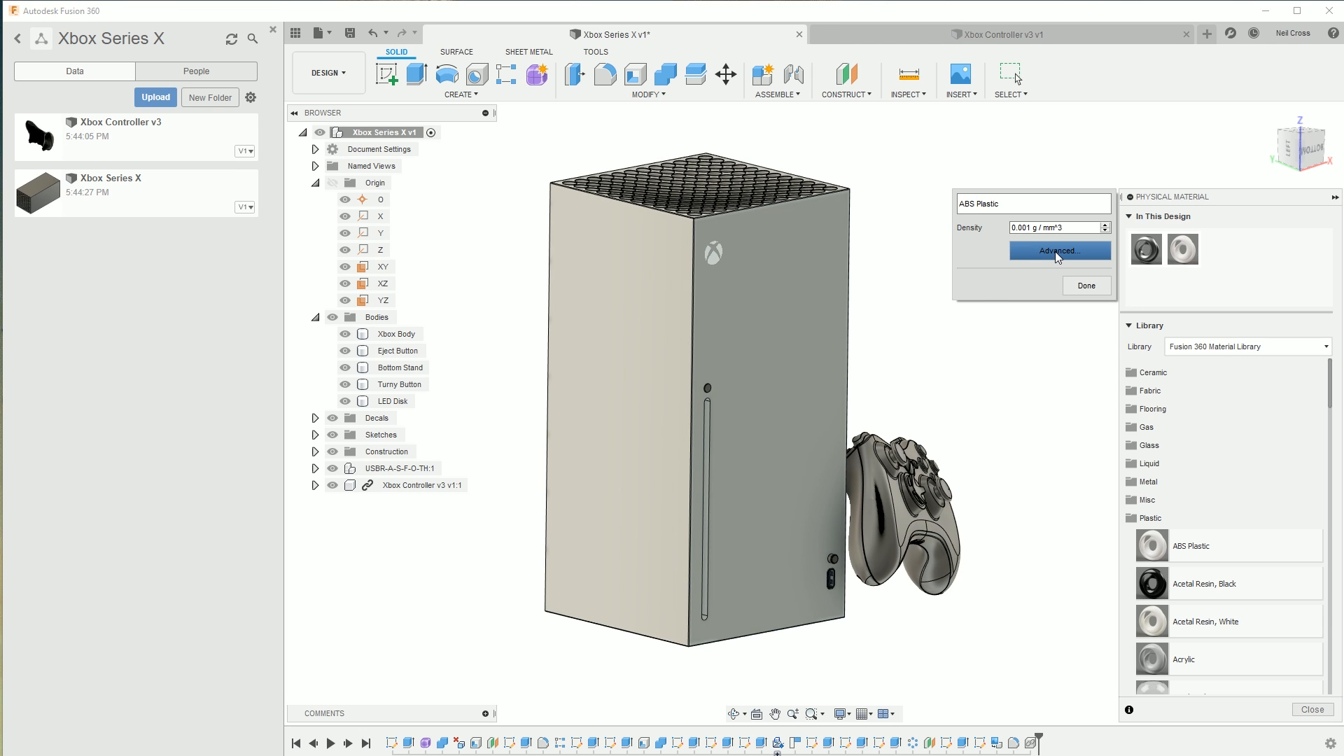
left_click(1055, 251)
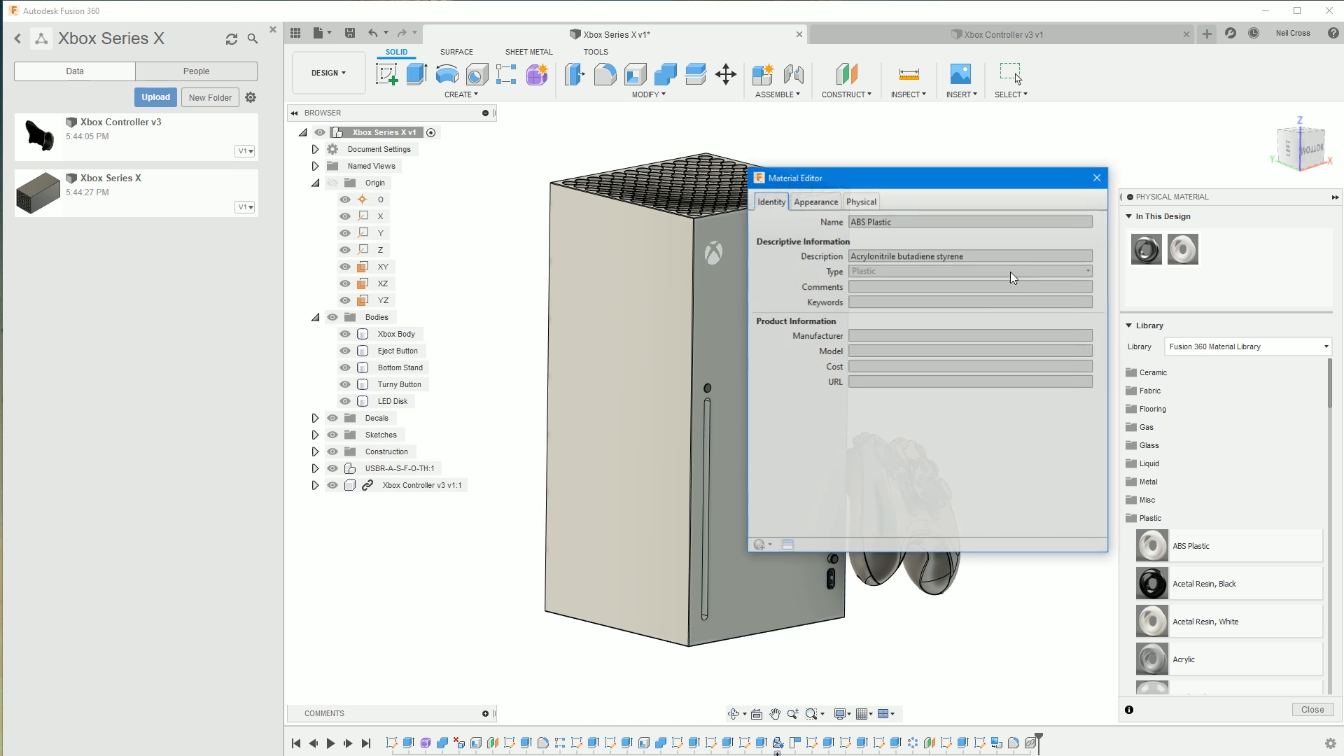
left_click(823, 203)
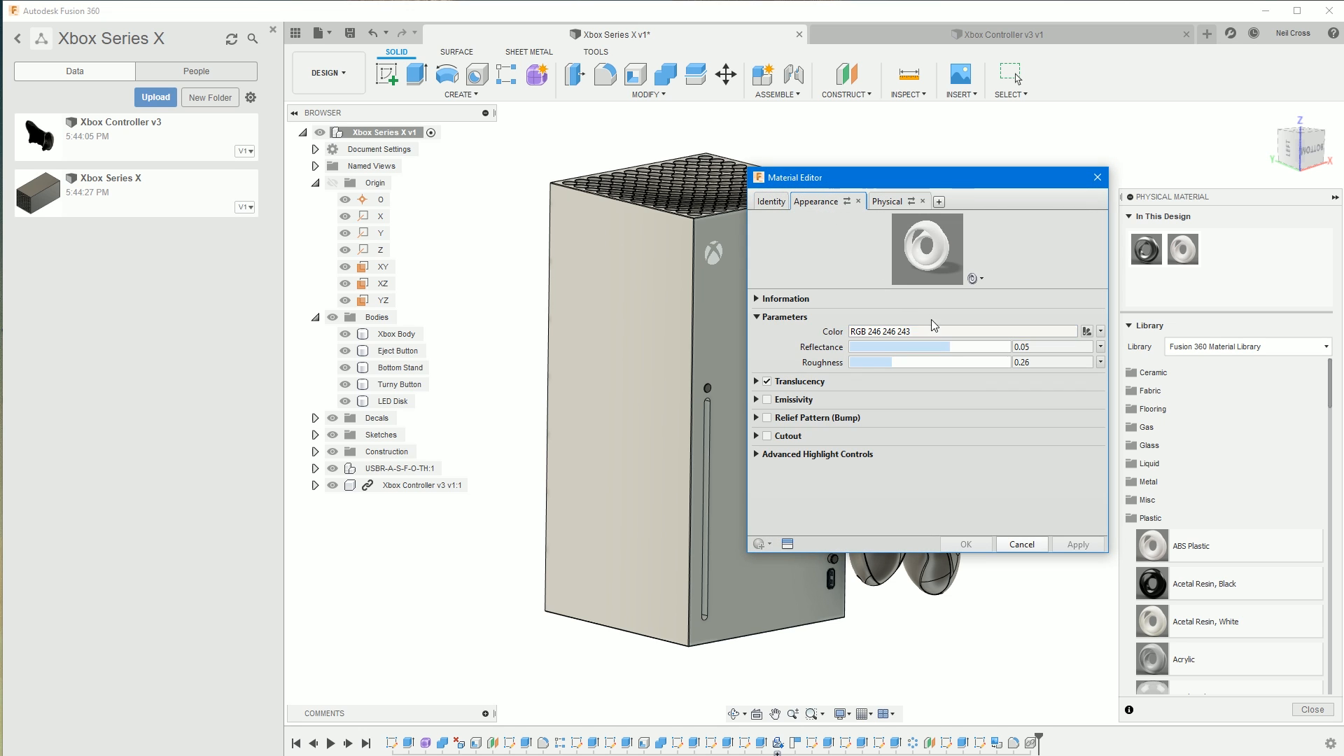
left_click(1038, 332)
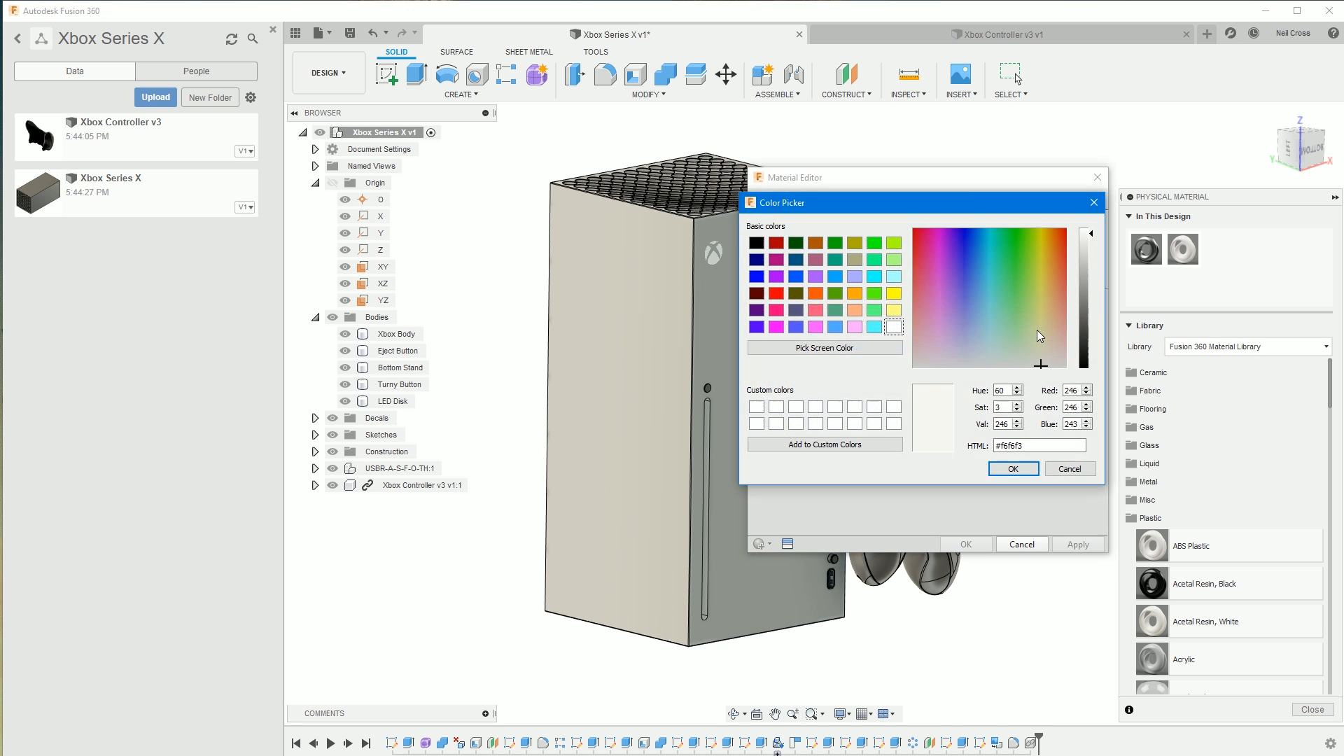
left_click(1089, 365)
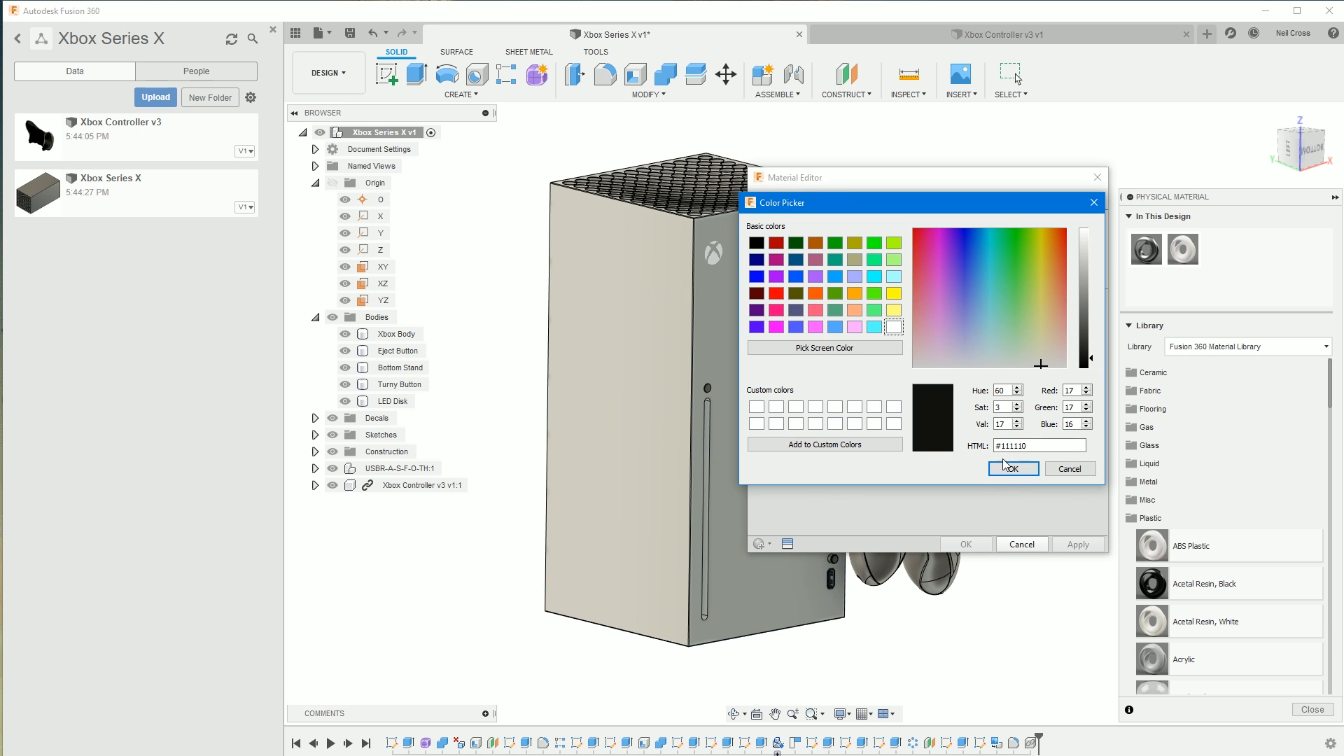
left_click(1013, 468)
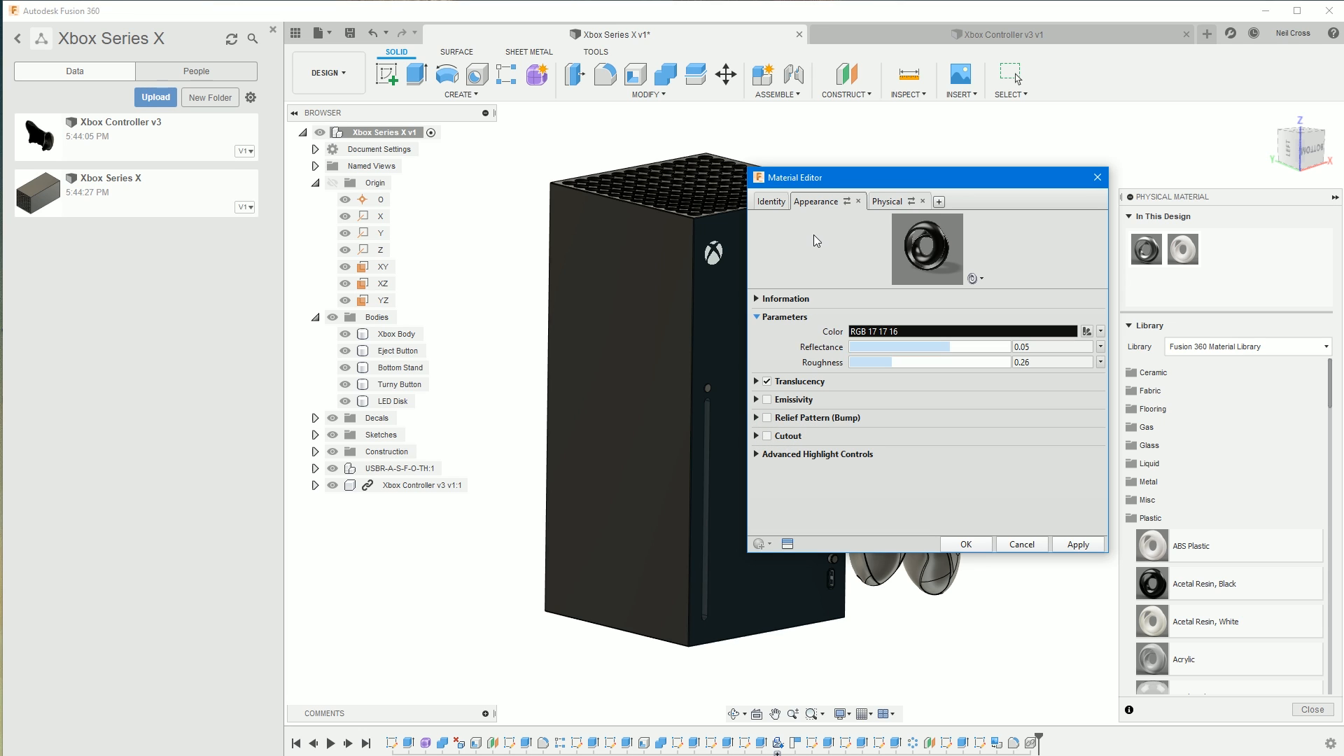
- Enable the material's Relief Pattern (Bump) and browse to the Autodesk Shared\Materials\Textures\3\Mats folder for its image
left_click_drag(826, 179, 983, 144)
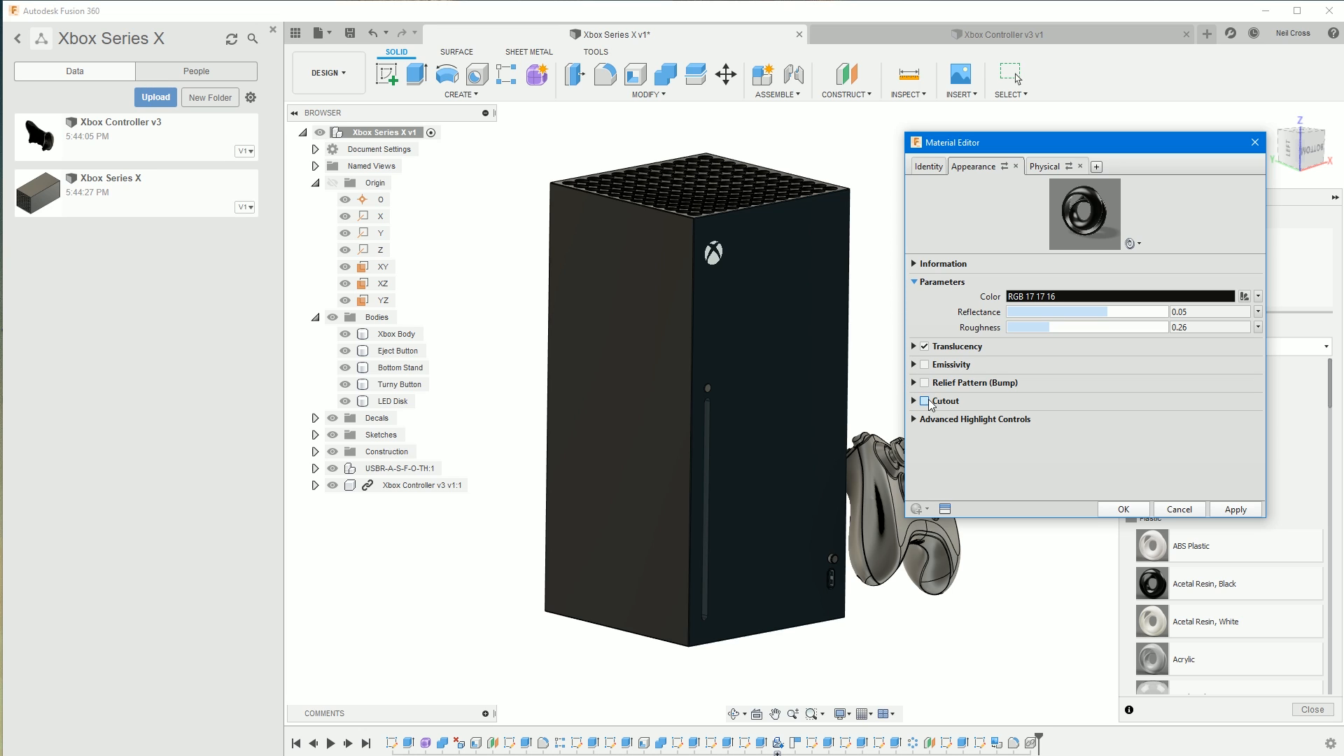
left_click(914, 383)
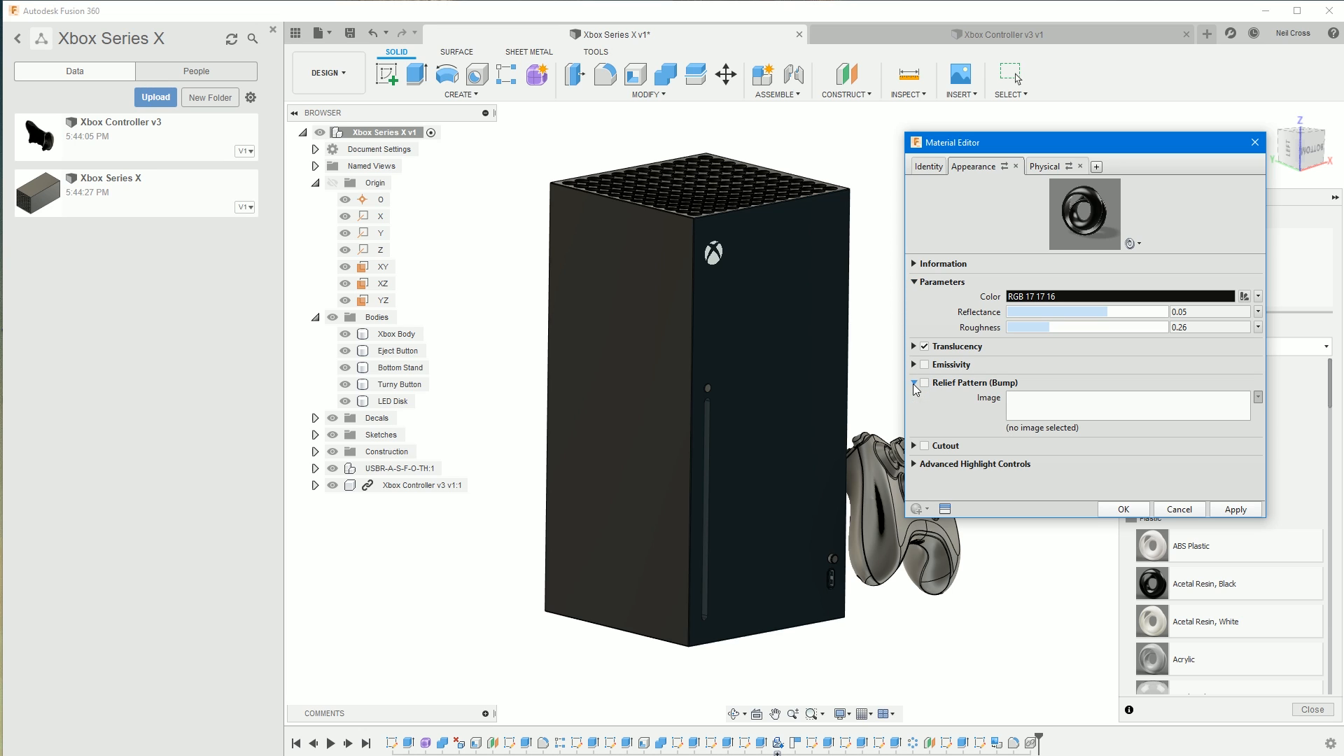
left_click(925, 383)
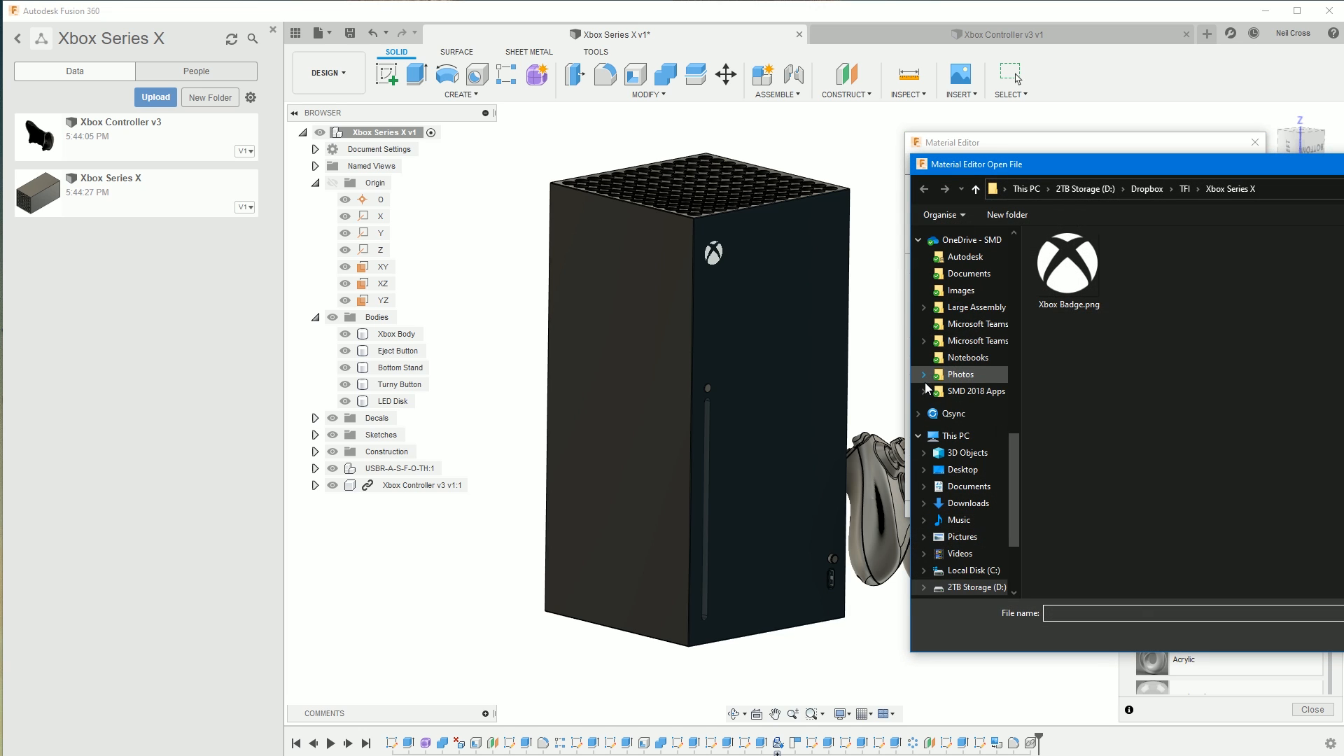
left_click(975, 573)
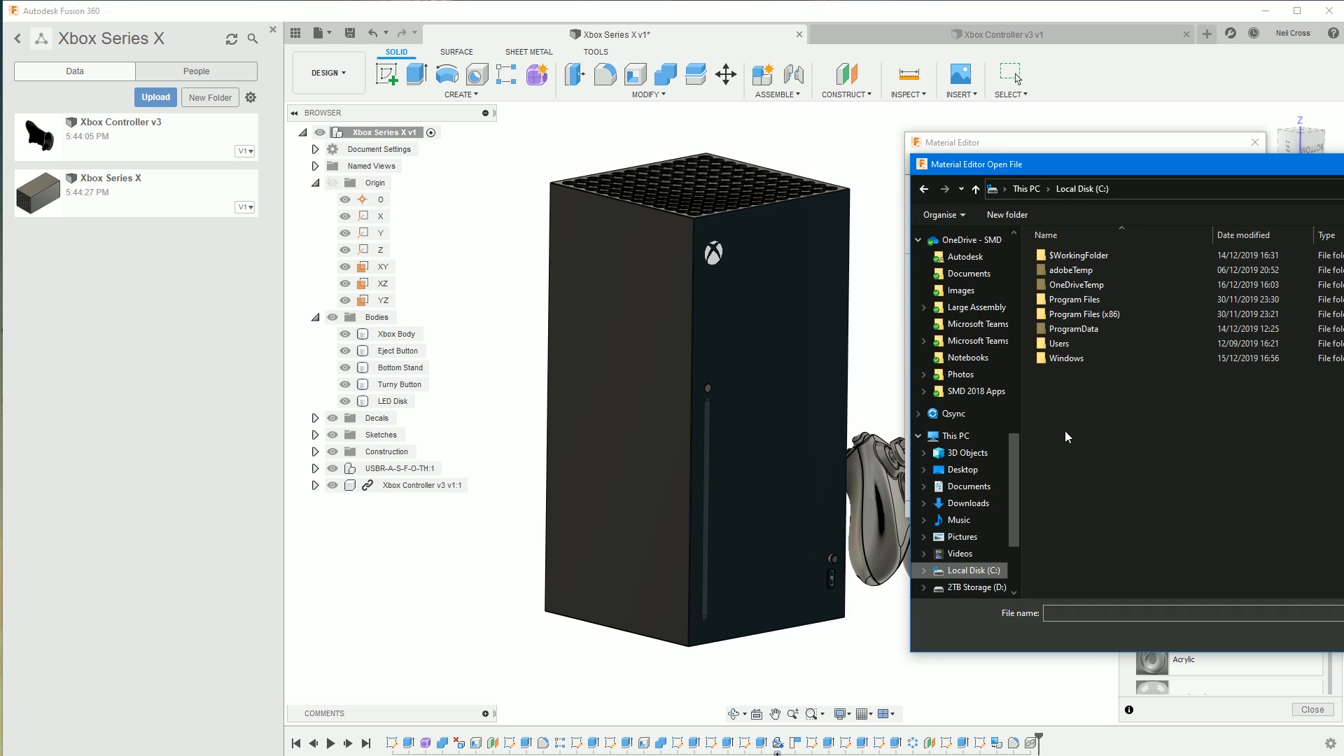
double_click(1089, 315)
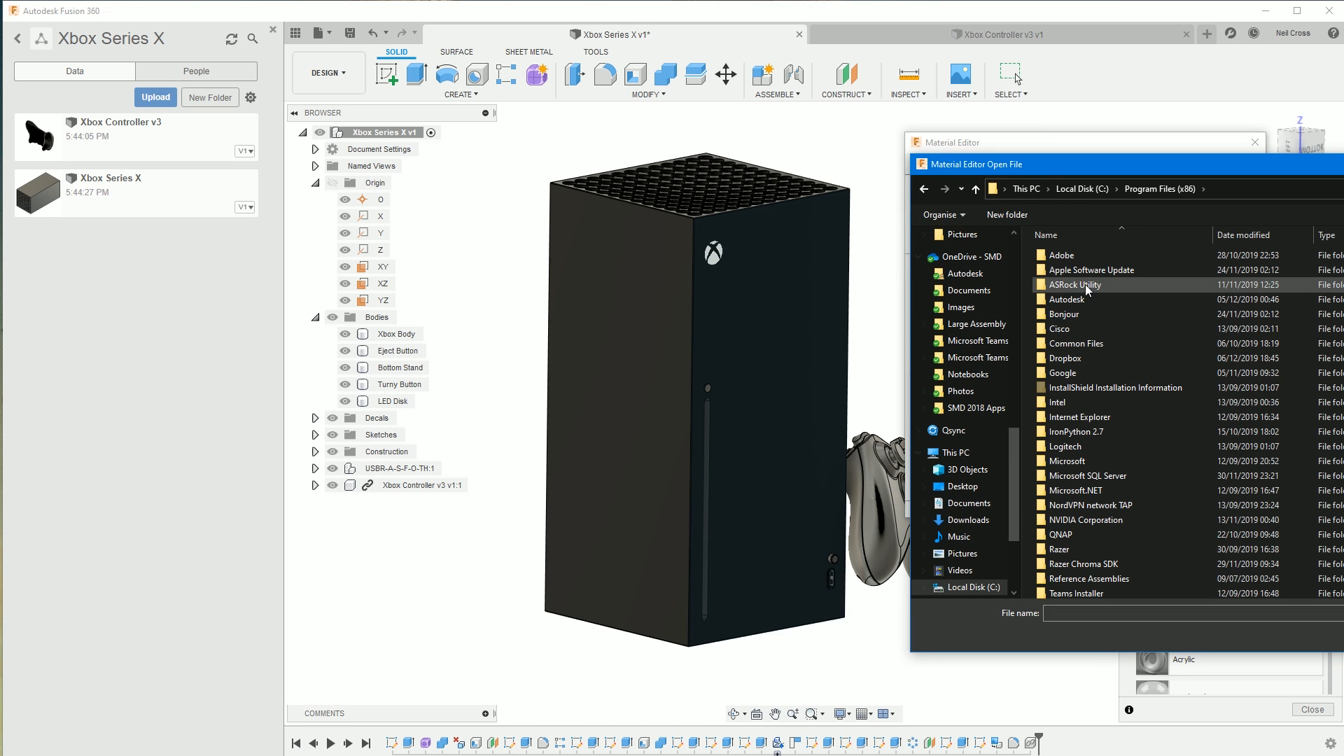
double_click(1078, 344)
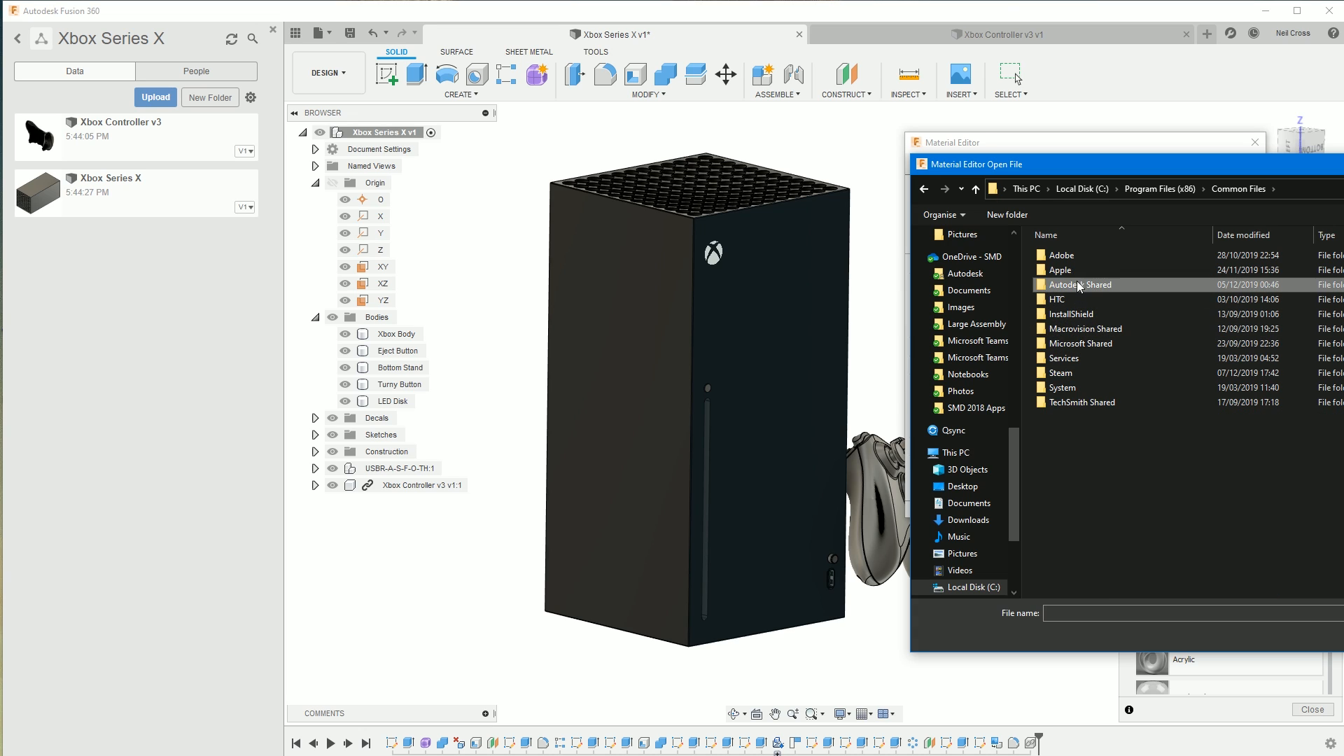
double_click(1076, 285)
double_click(1075, 285)
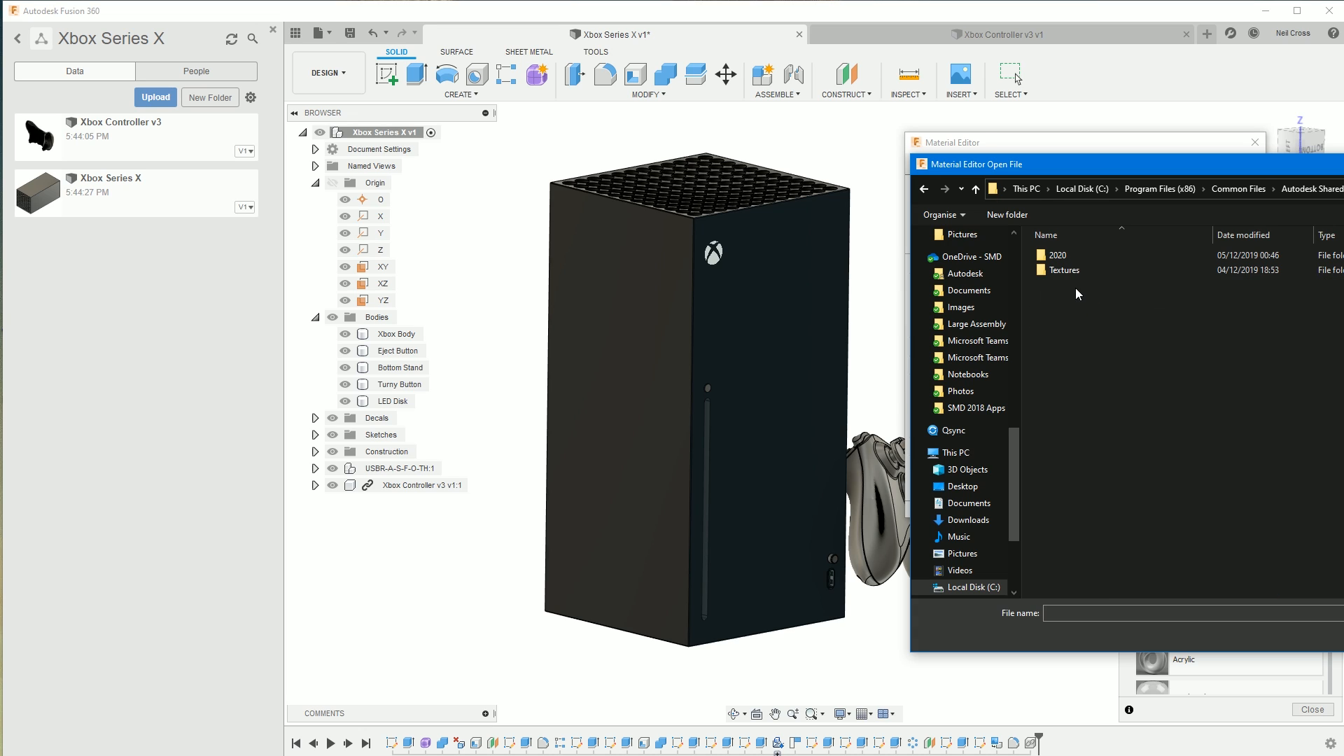
double_click(1059, 270)
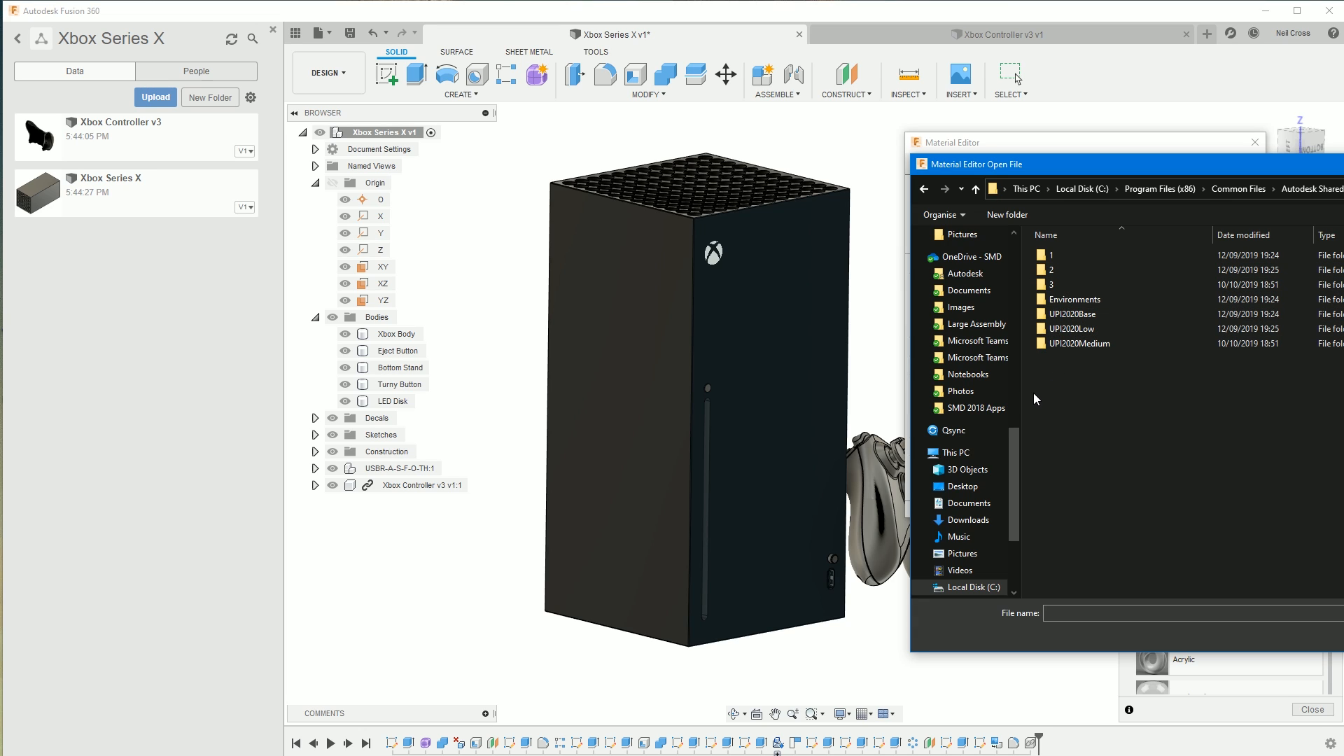
double_click(1052, 283)
double_click(1069, 256)
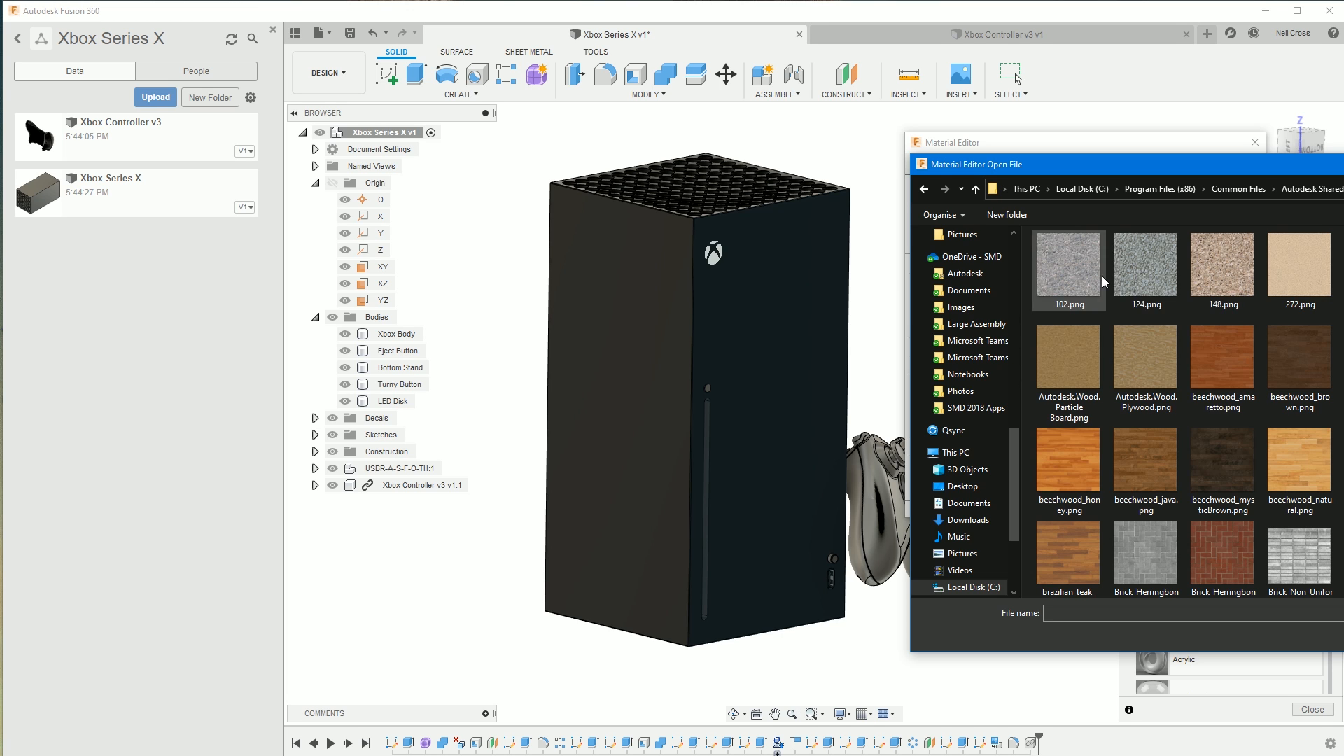
- Load plastic_Course_bump.png as the relief pattern image
left_click_drag(1050, 164, 202, 68)
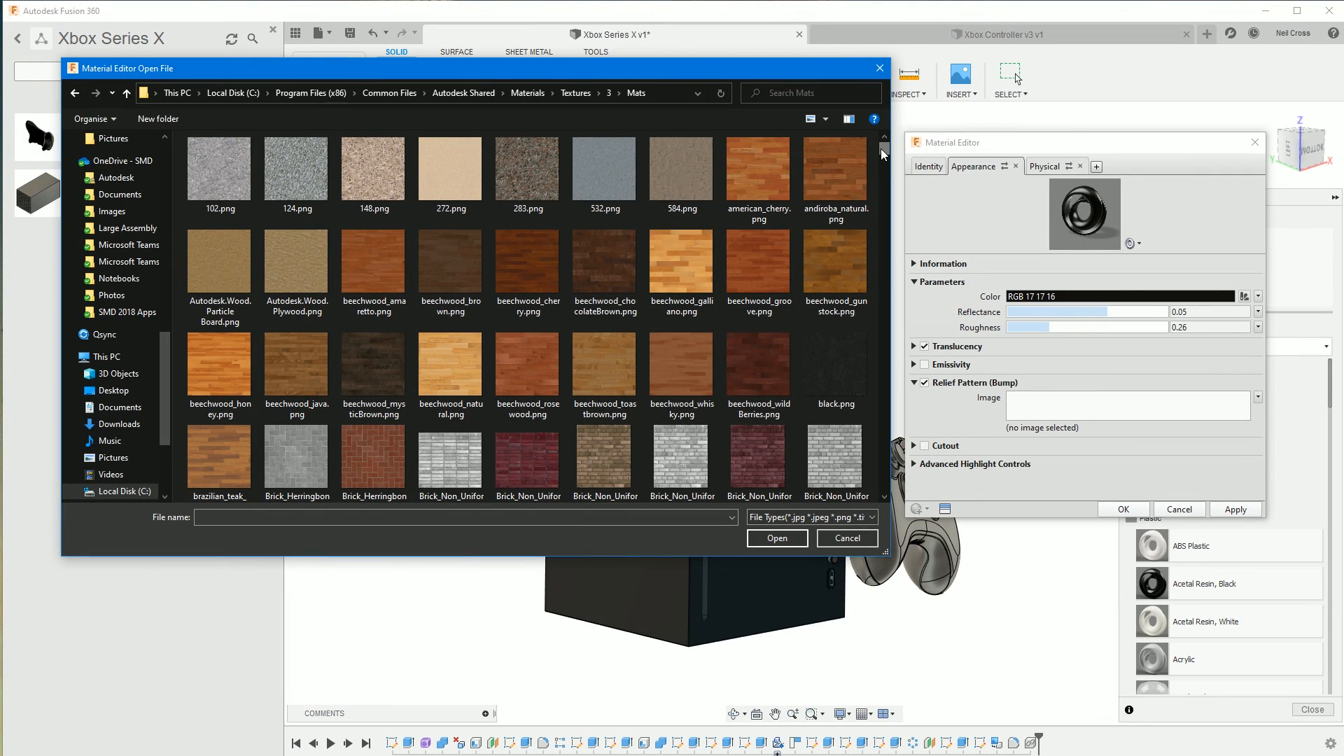
left_click_drag(884, 150, 884, 235)
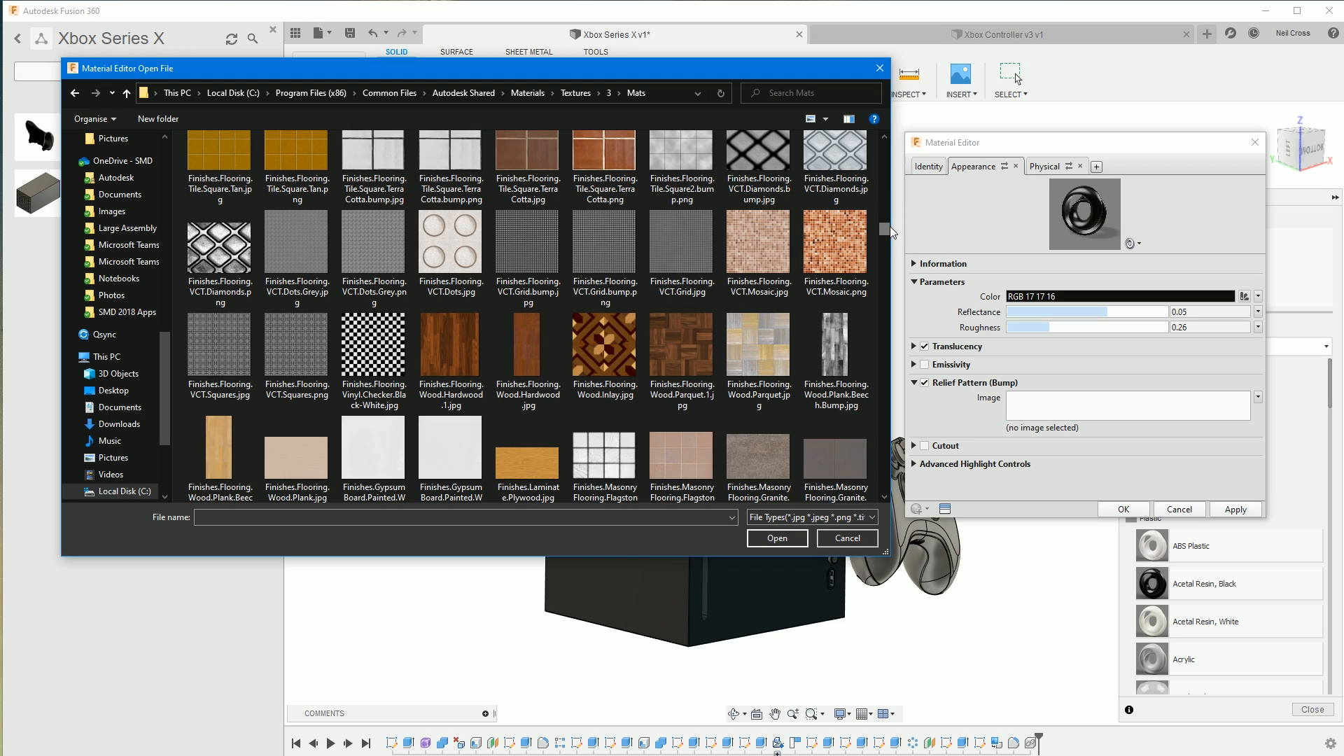
left_click_drag(888, 231, 872, 385)
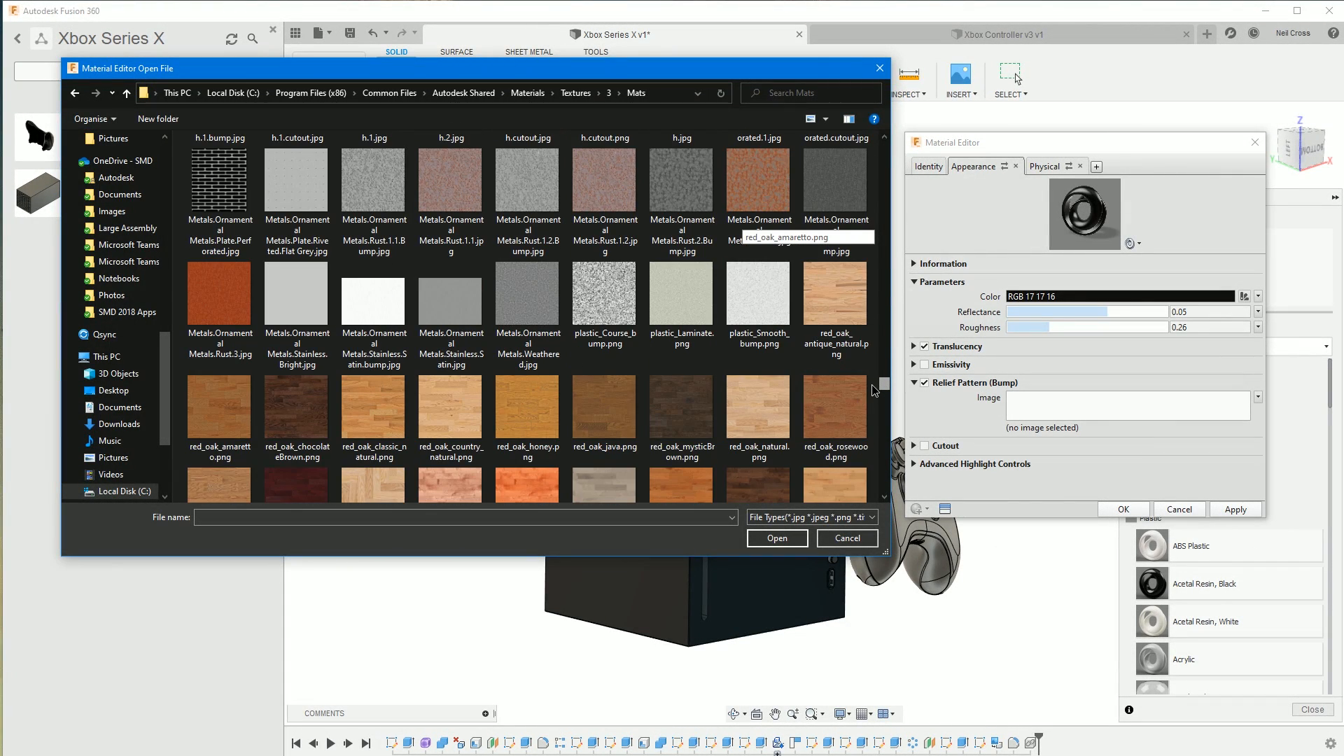
left_click(617, 339)
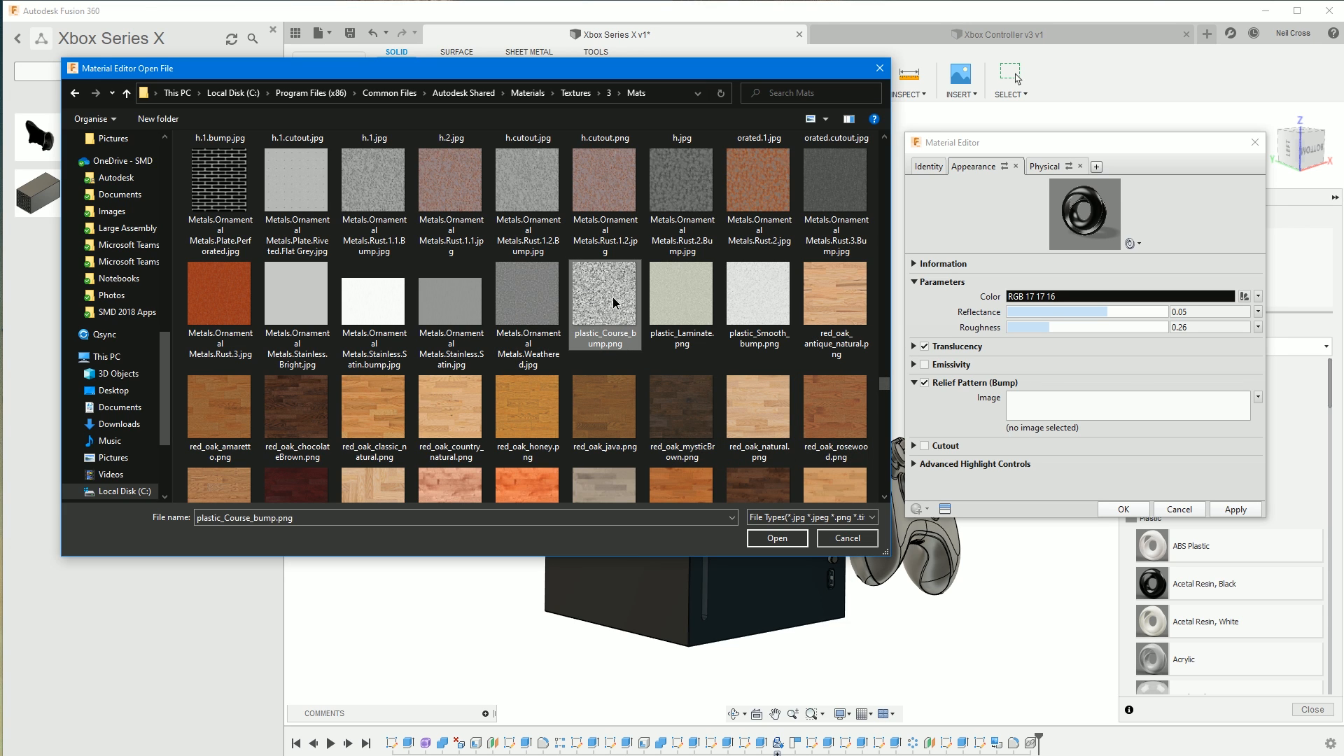
double_click(610, 333)
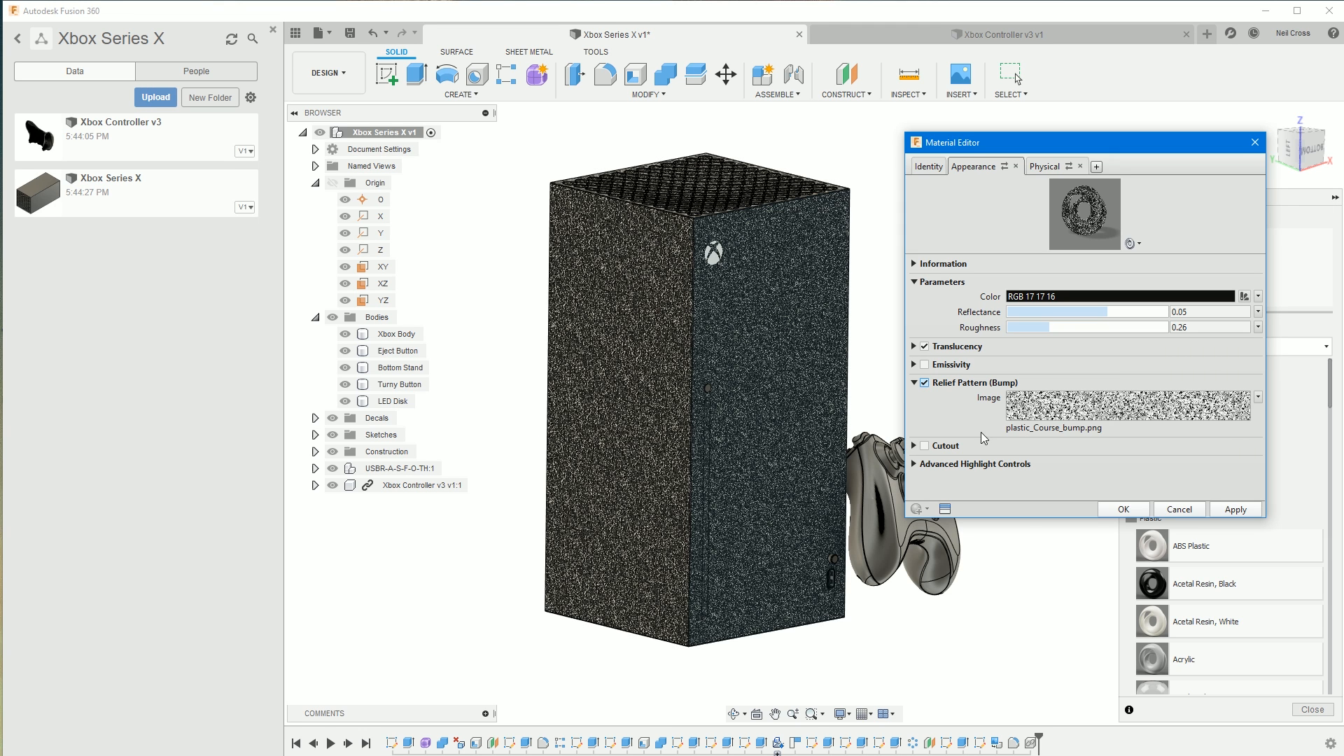
- Open the relief pattern's texture settings and set the sample depth to 0.4 mm
left_click(1069, 411)
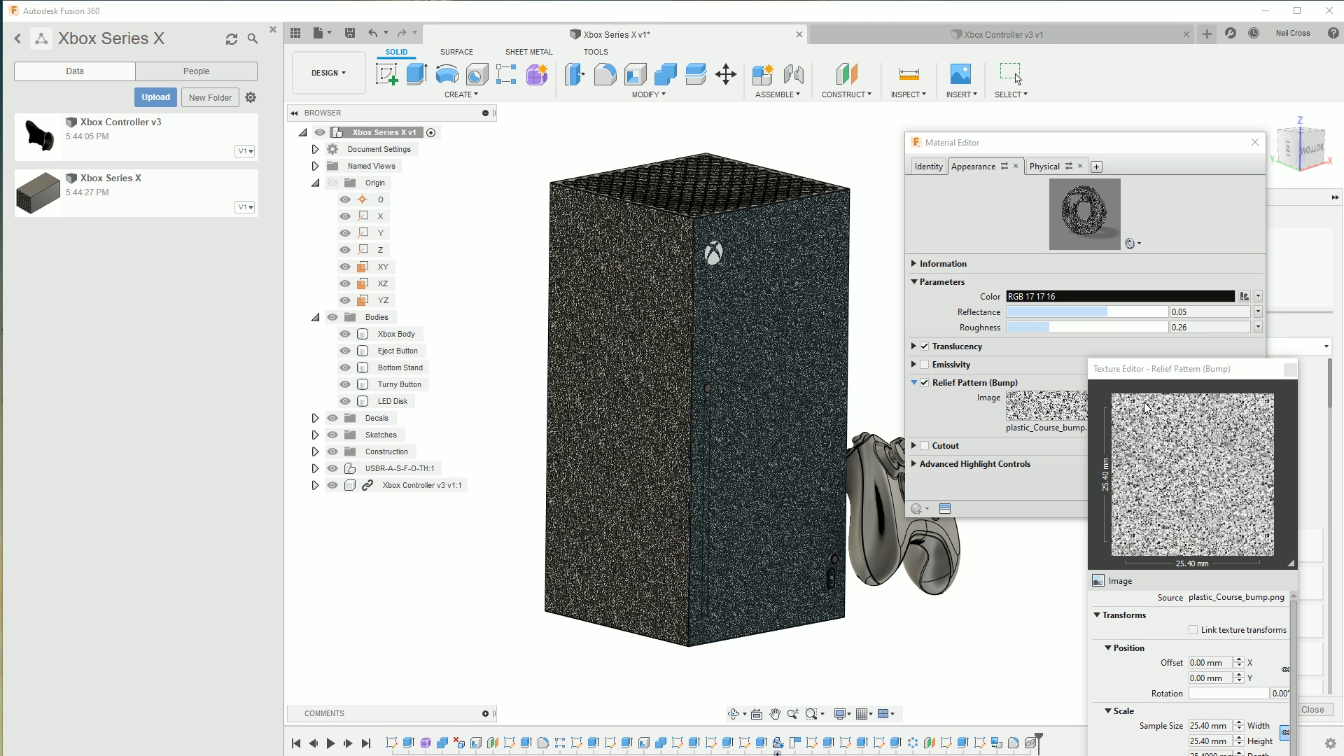
left_click_drag(1193, 376, 262, 158)
double_click(280, 539)
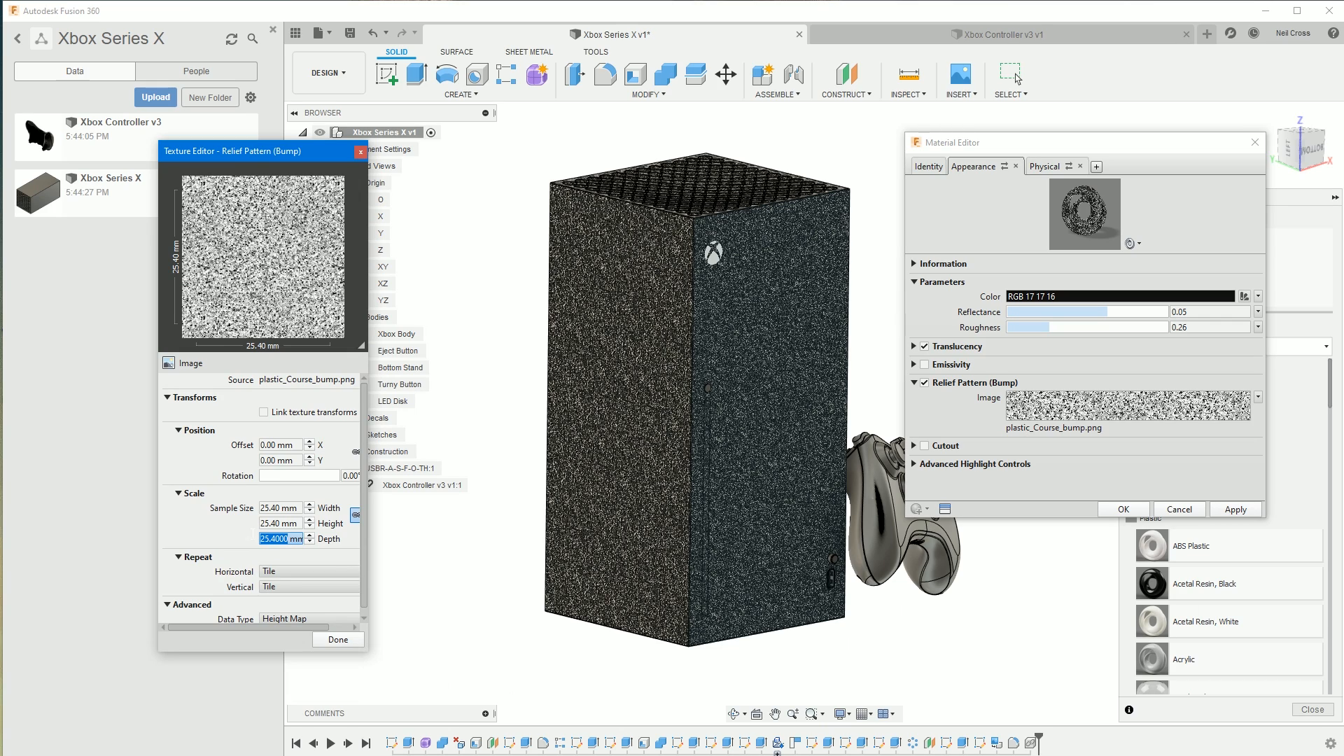
type("0.4")
key("Return")
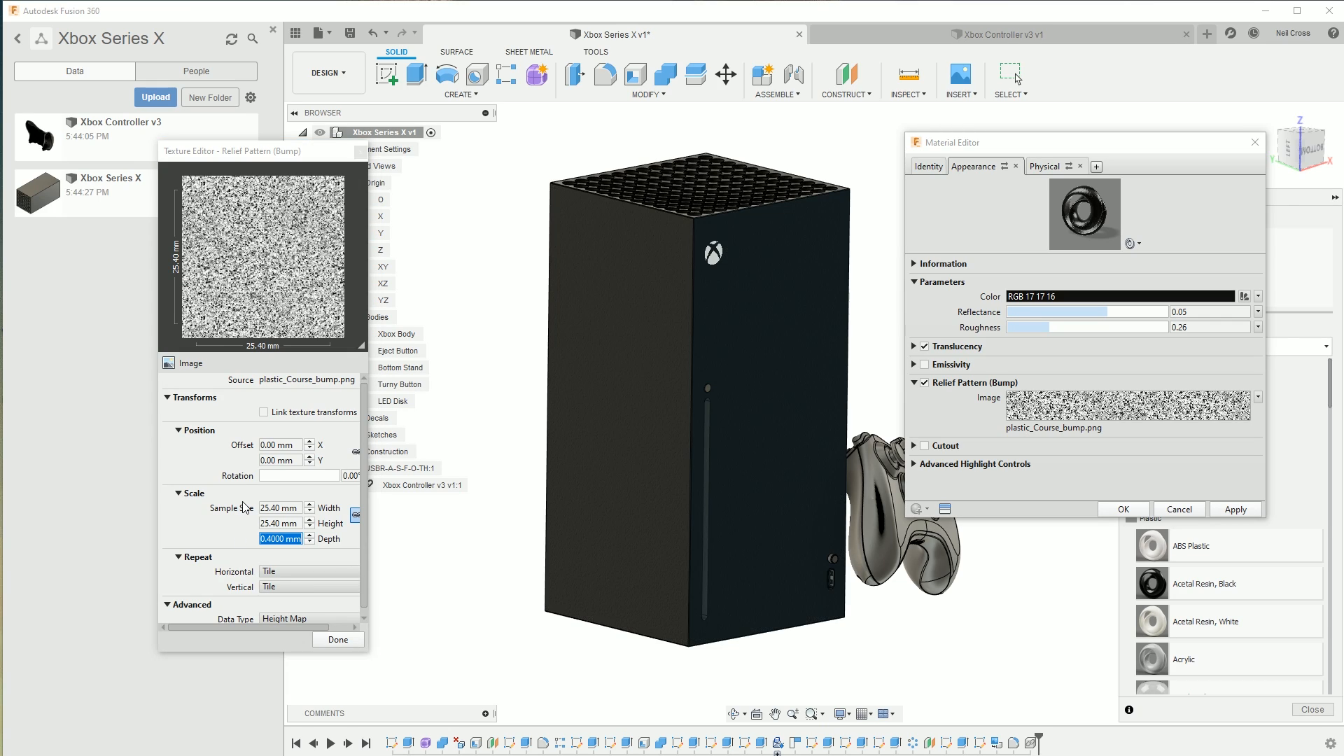
- Set the bump texture's linked sample width and height to 15 mm
scroll(559, 335, "up", 10)
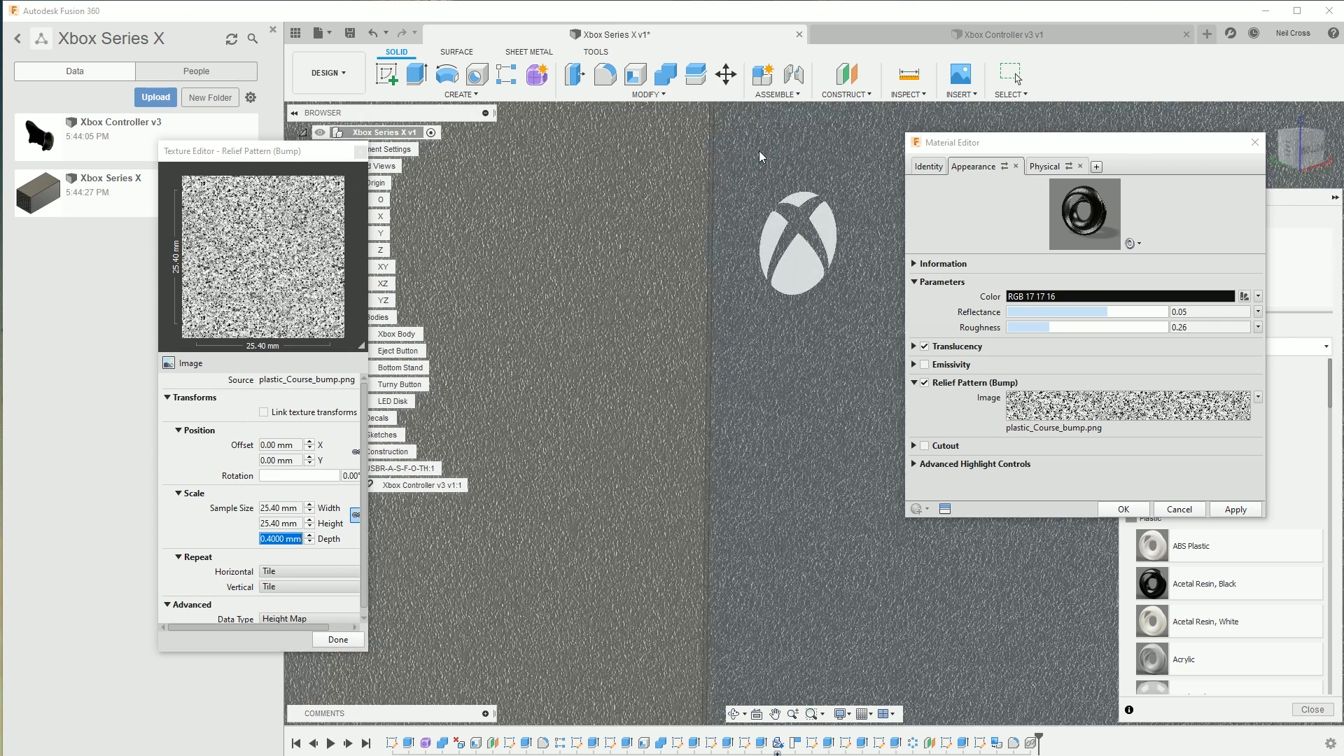
scroll(770, 364, "up", 10)
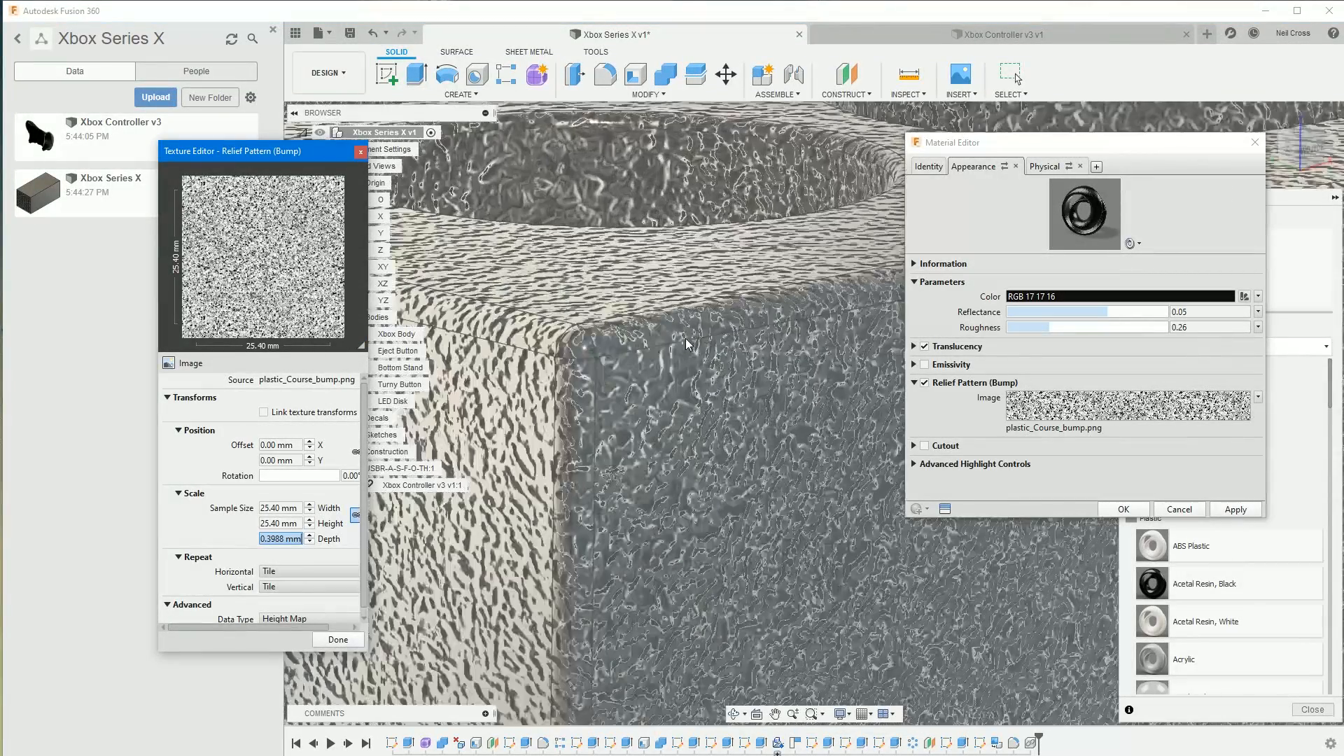
left_click(630, 408)
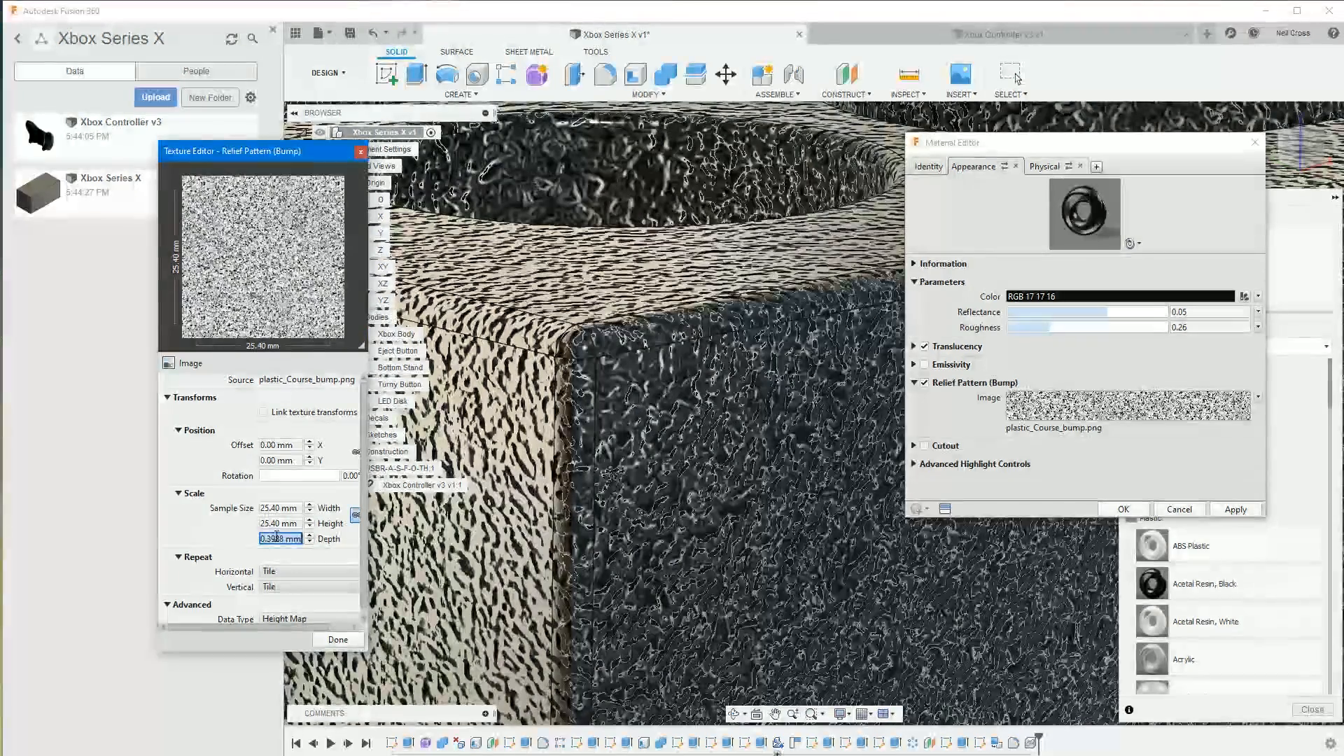
left_click(262, 523)
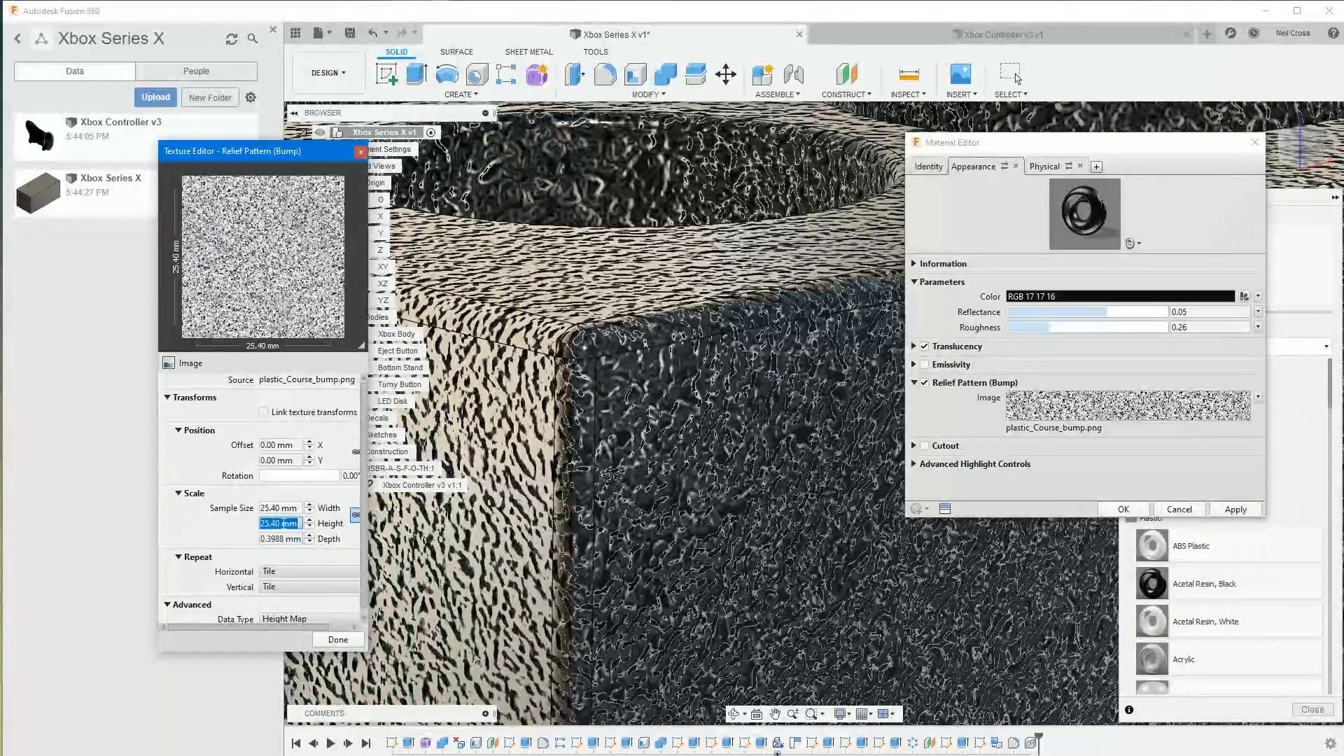
left_click_drag(282, 524, 215, 520)
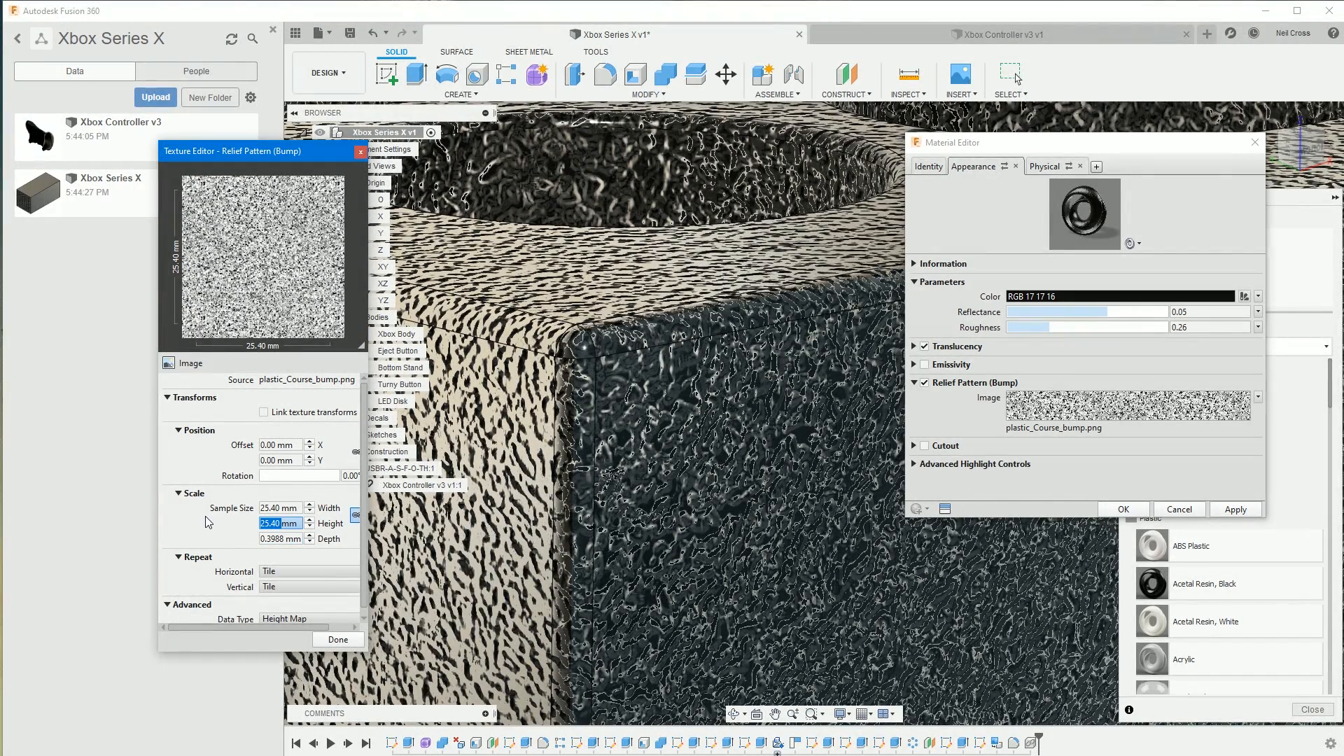
type("15")
key("Return")
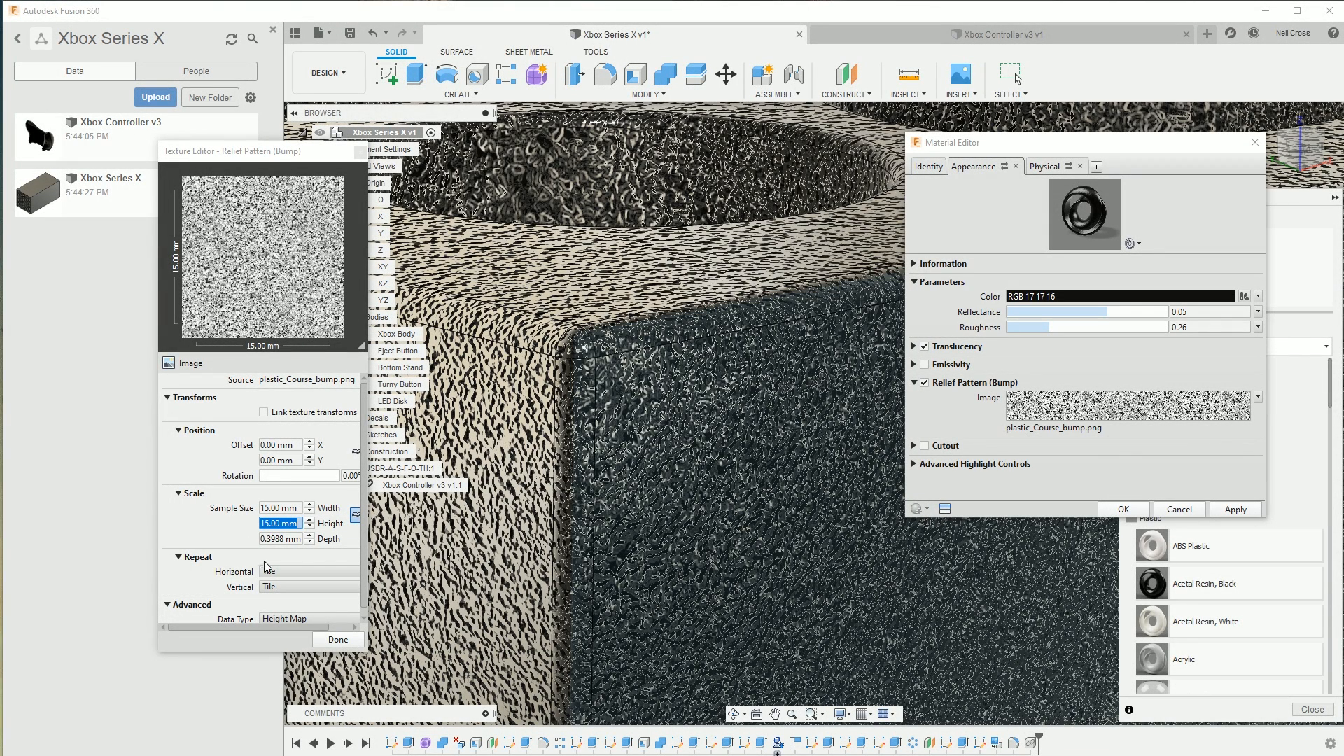
- Set the bump texture's linked sample width and height to 5 mm, check the console's surface and finish the texture edit
left_click(278, 524)
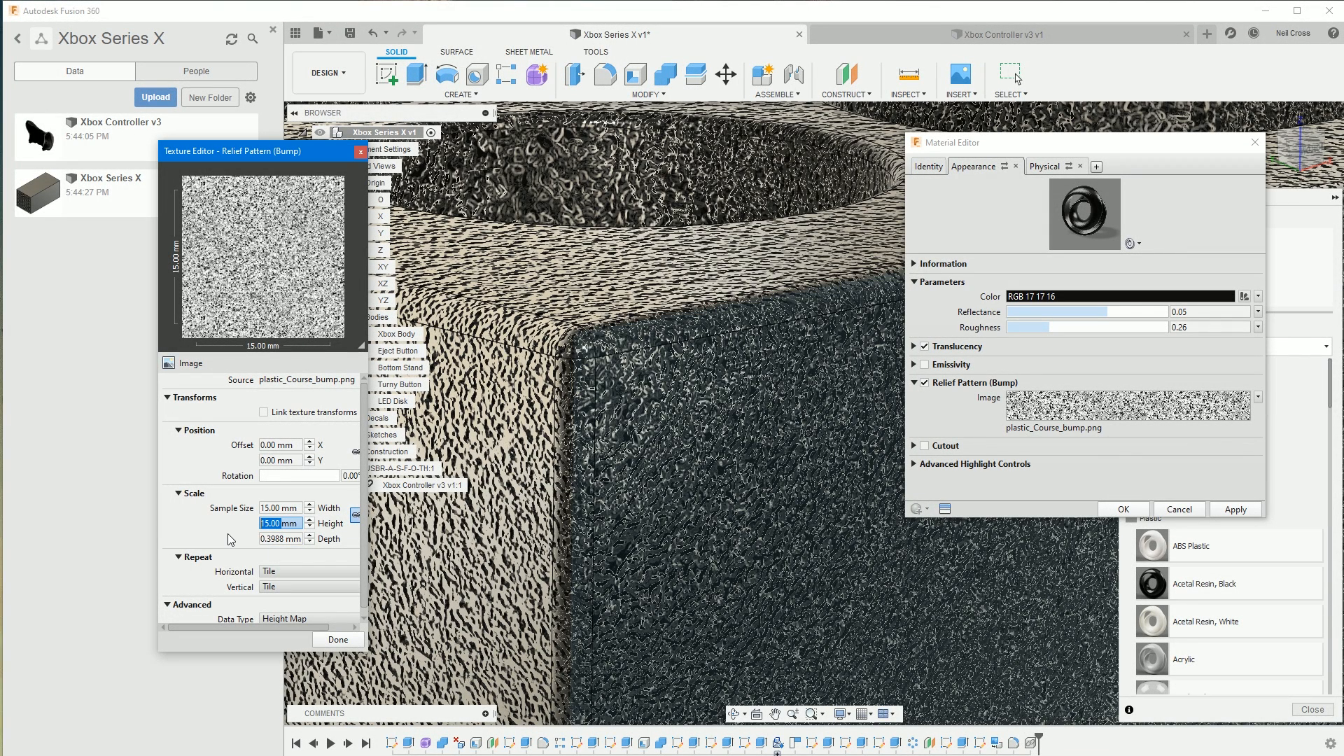
type("5")
key("Return")
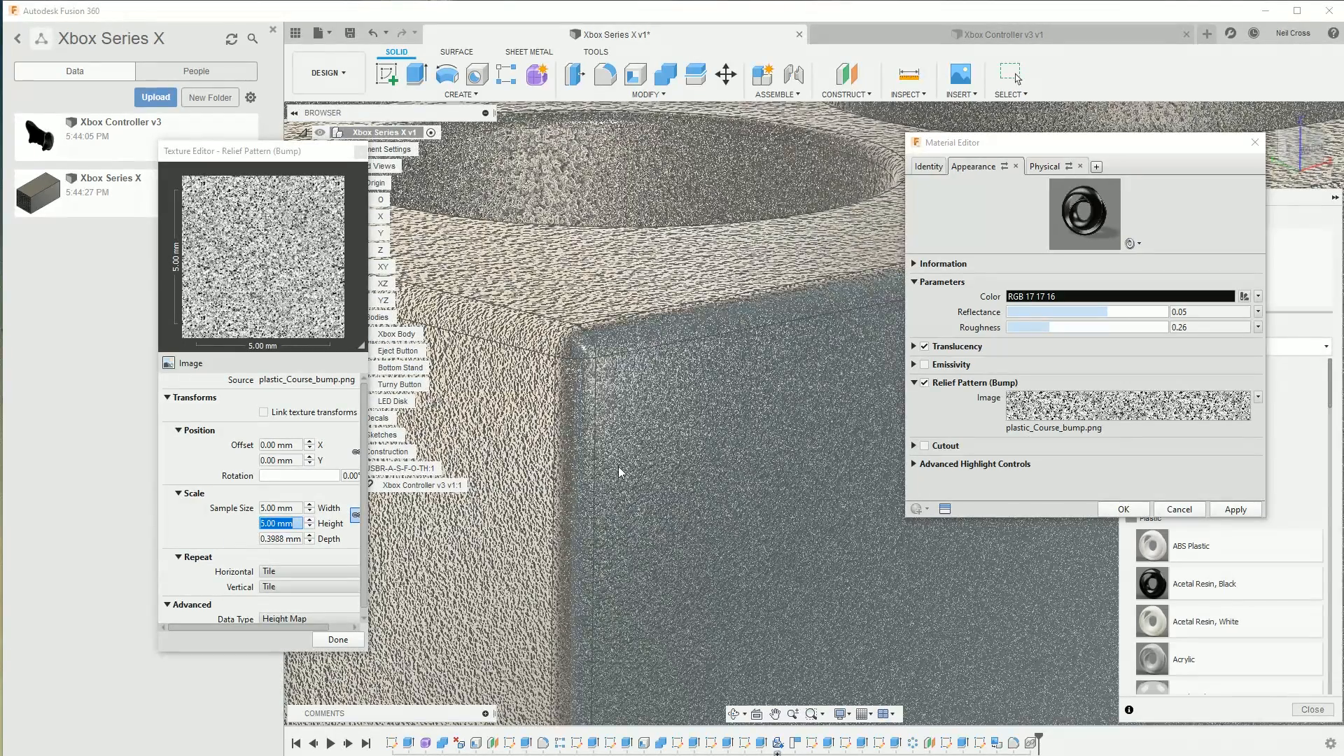
scroll(620, 468, "down", 8)
scroll(735, 580, "down", 3)
middle_click_drag(735, 580, 693, 385)
scroll(735, 434, "down", 2)
middle_click_drag(777, 532, 748, 415)
scroll(748, 415, "down", 2)
middle_click_drag(781, 564, 744, 437)
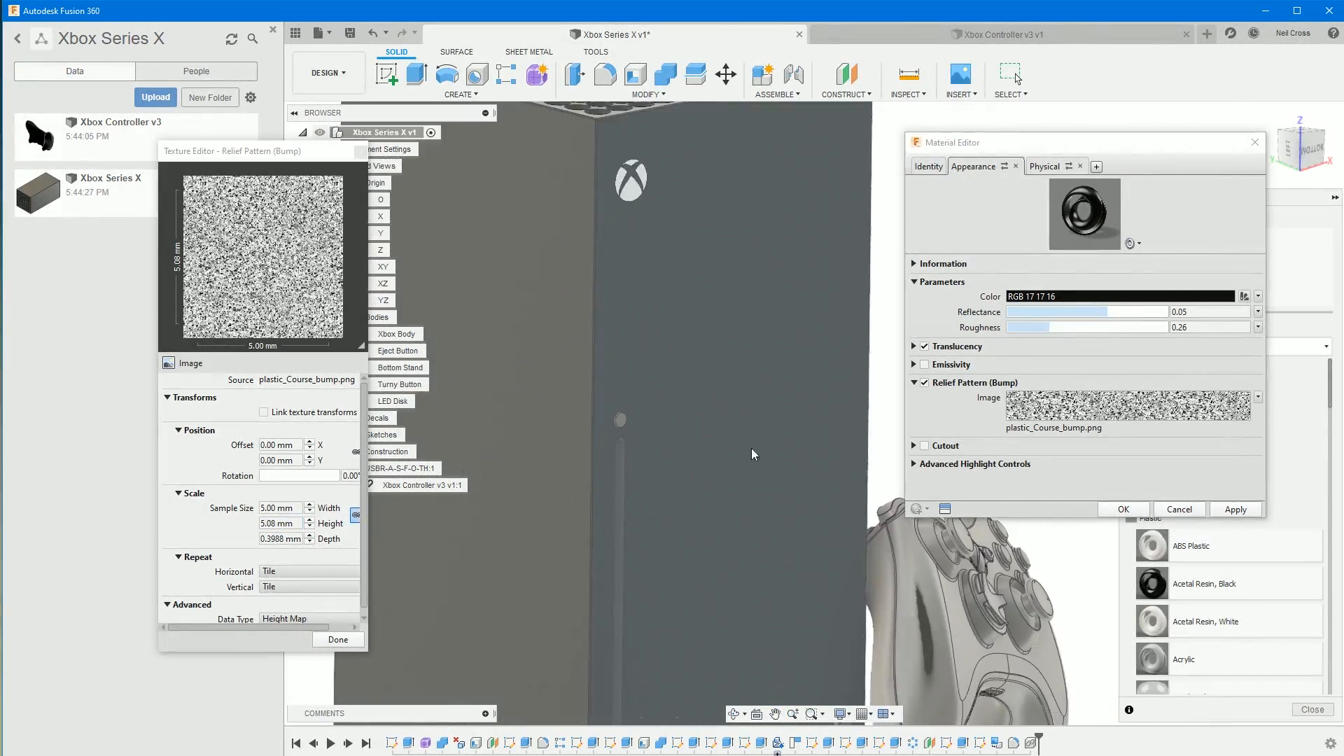
scroll(721, 364, "down", 3)
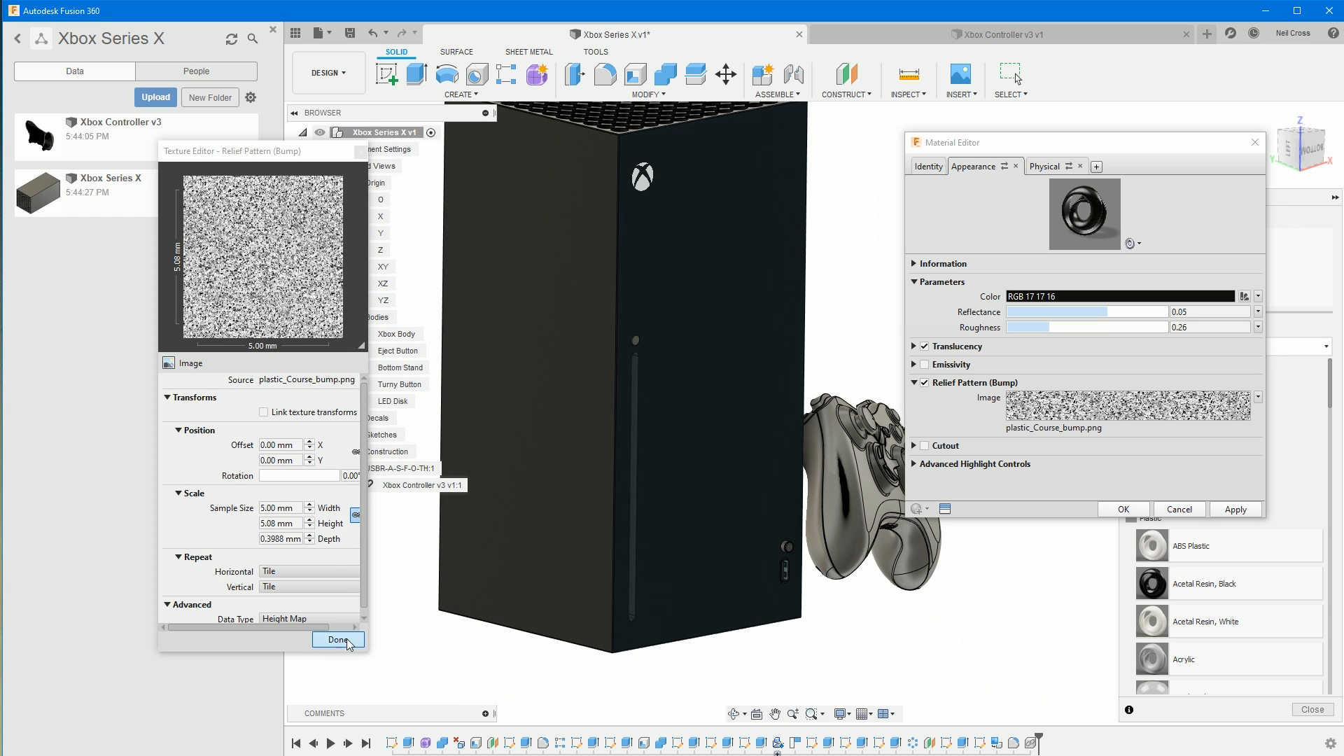
left_click(339, 640)
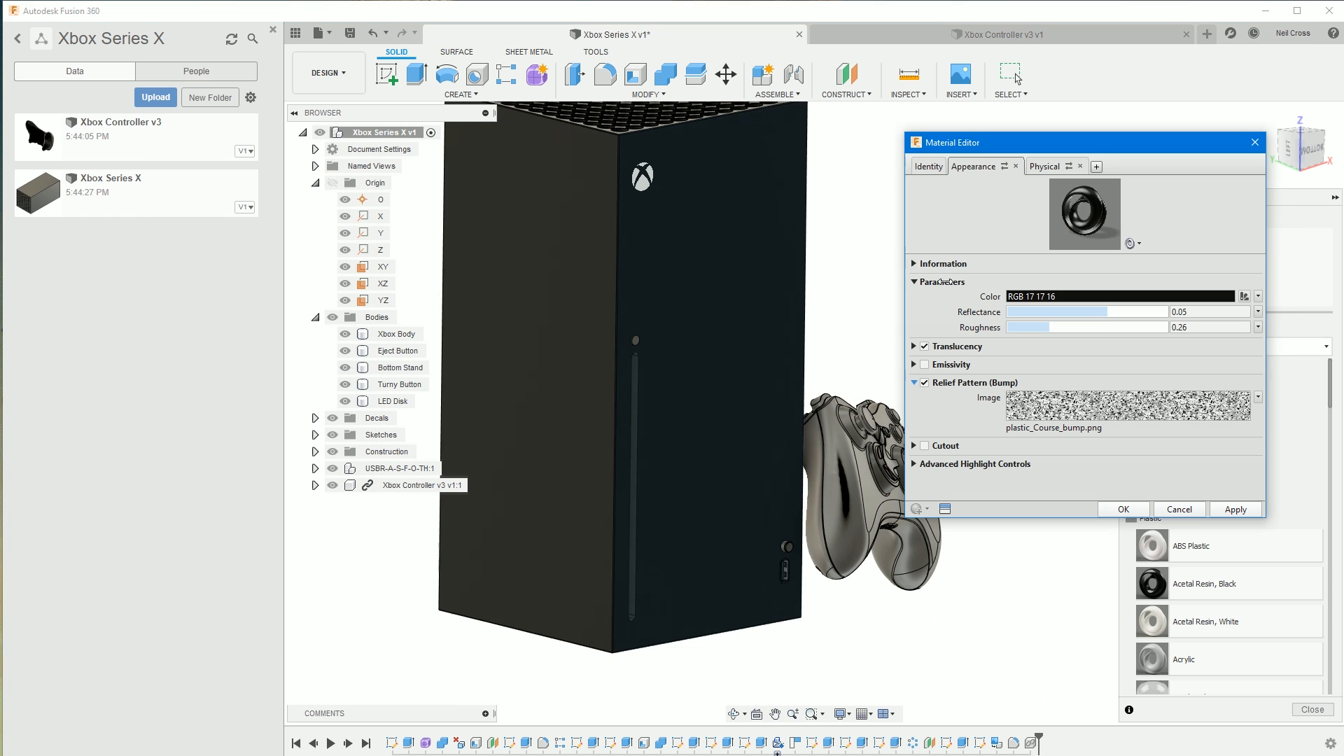
- Accept the material edit, assign the black textured plastic to the Eject Button and Turny Button bodies, and finish assigning physical materials
left_click(1124, 510)
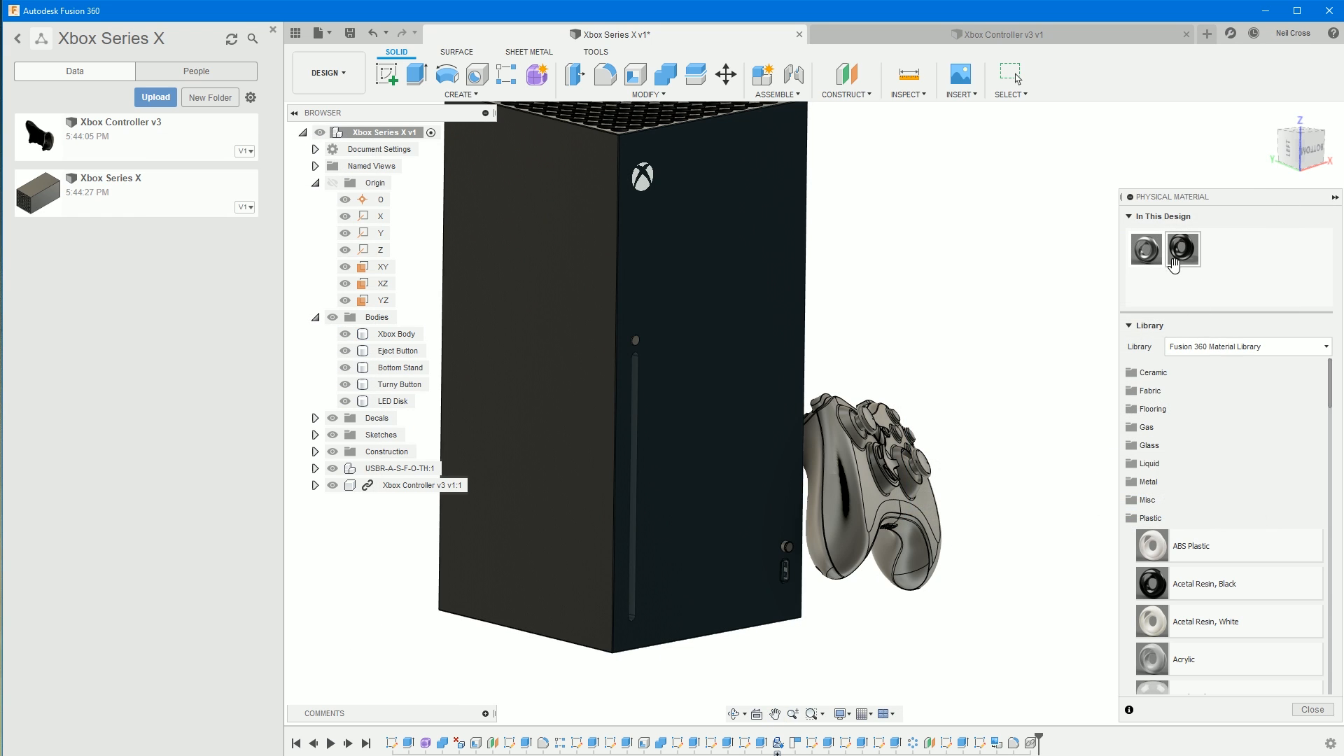
left_click_drag(1180, 260, 402, 355)
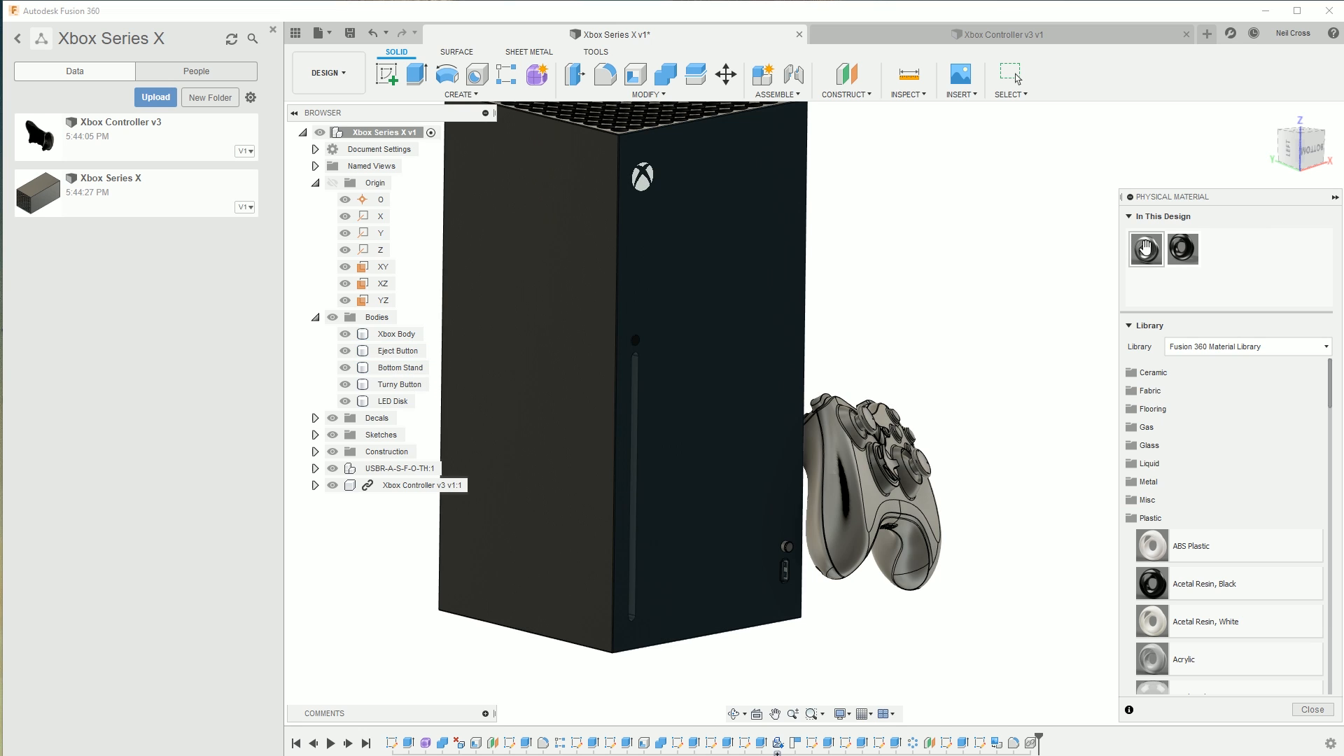
left_click_drag(1183, 250, 770, 312)
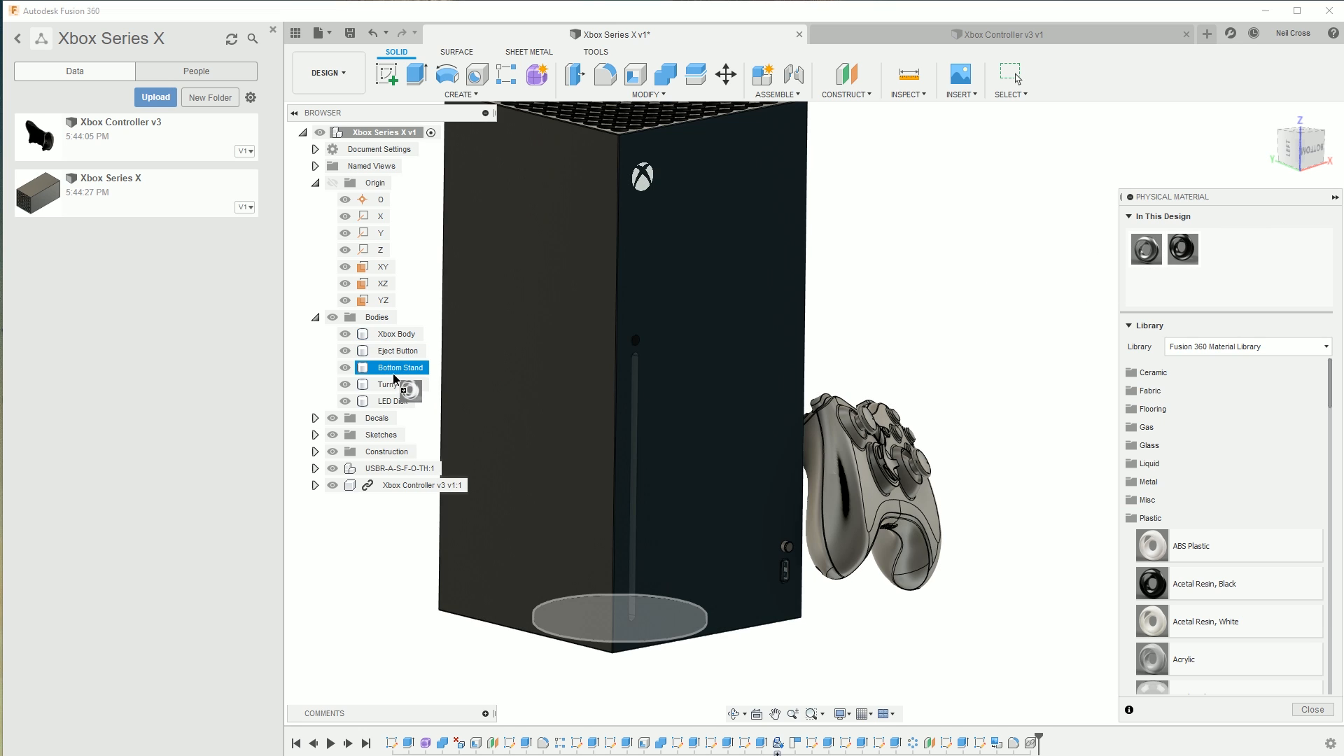
left_click_drag(1163, 238, 385, 384)
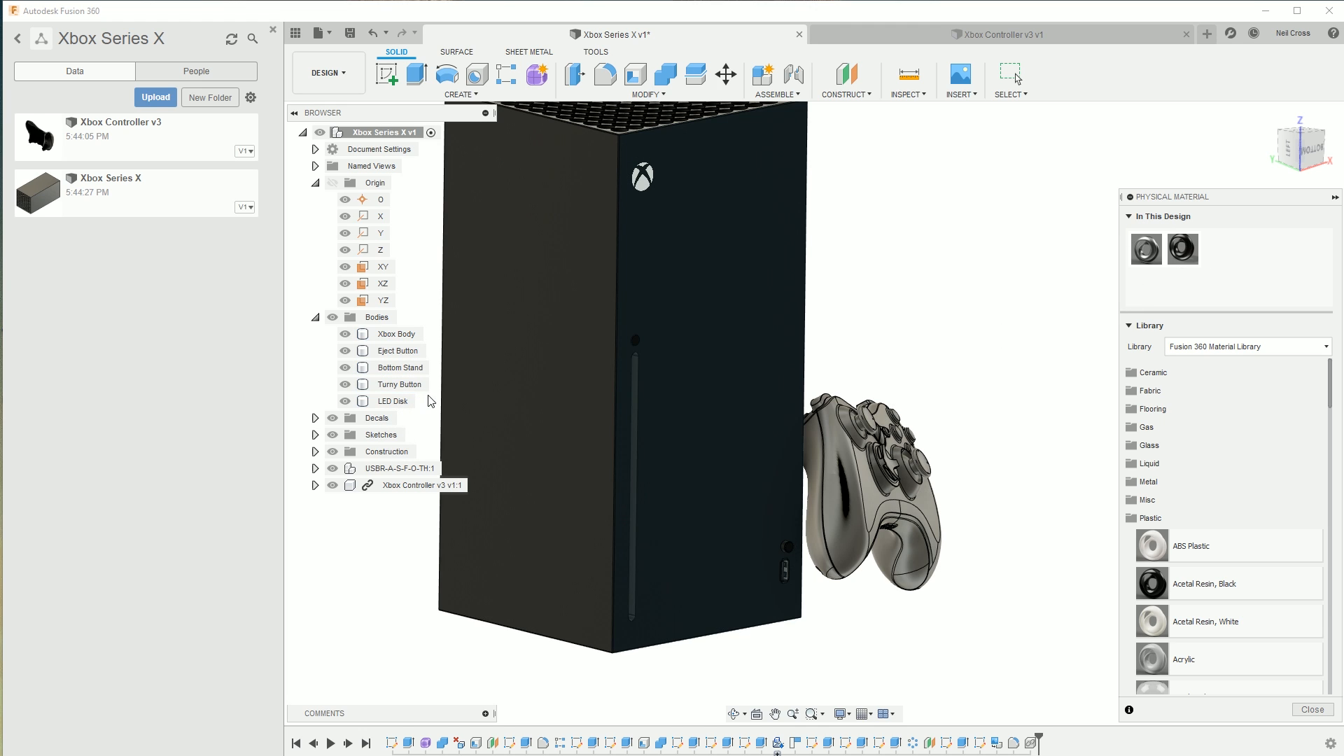
middle_click_drag(693, 180, 804, 264)
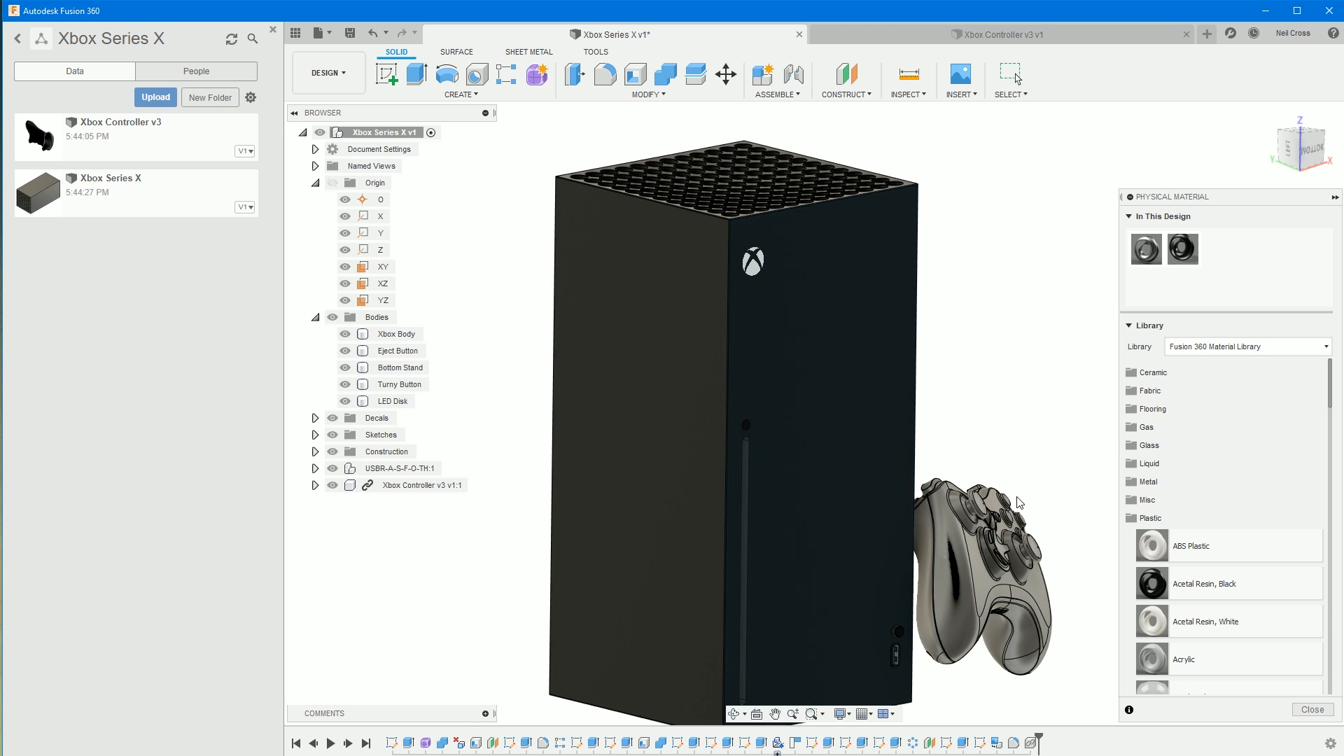
middle_click_drag(776, 265, 784, 339, "shift")
left_click(726, 349)
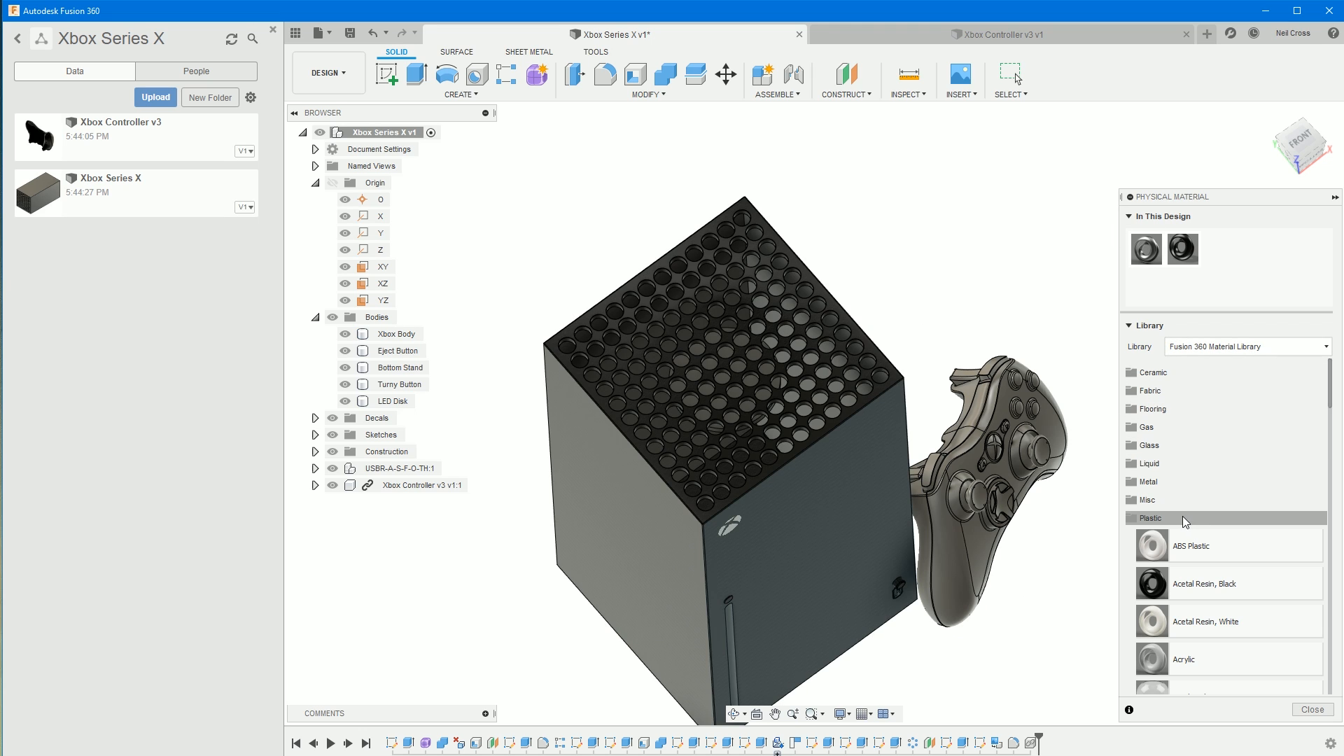
left_click(1183, 518)
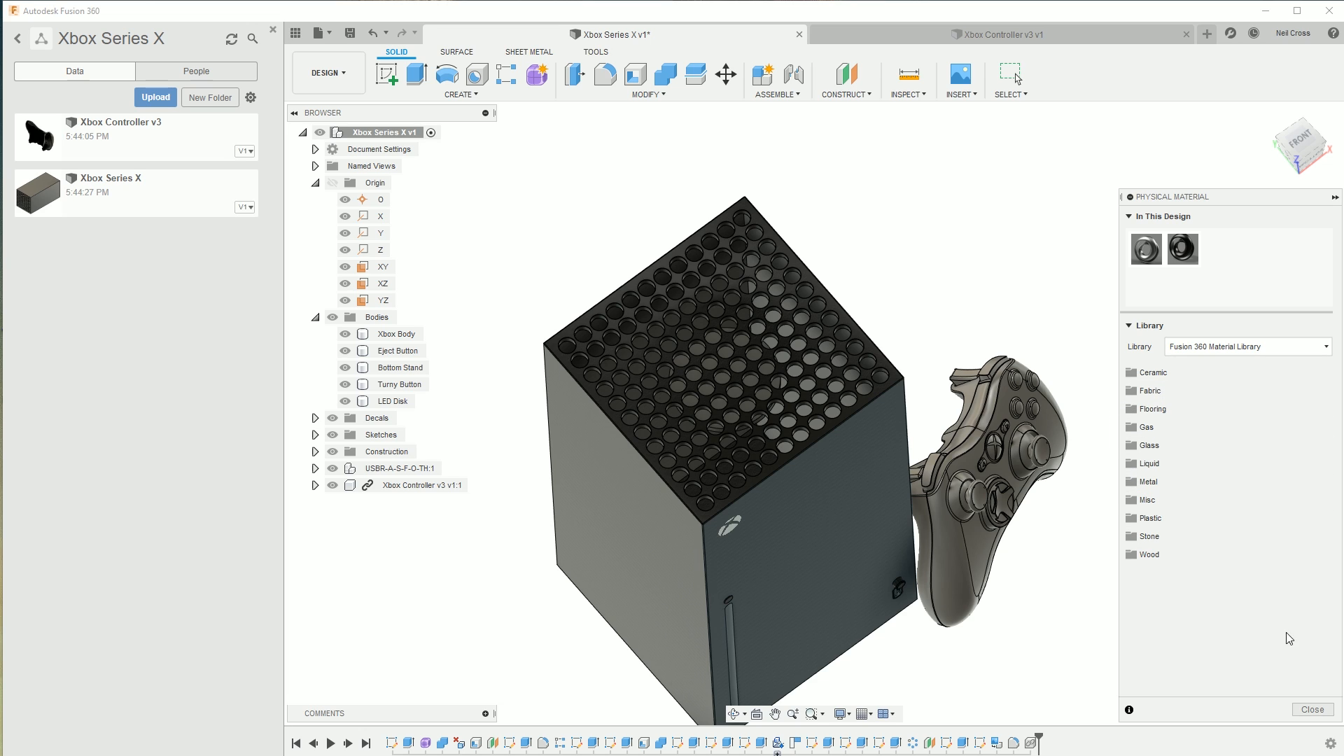
left_click(1319, 707)
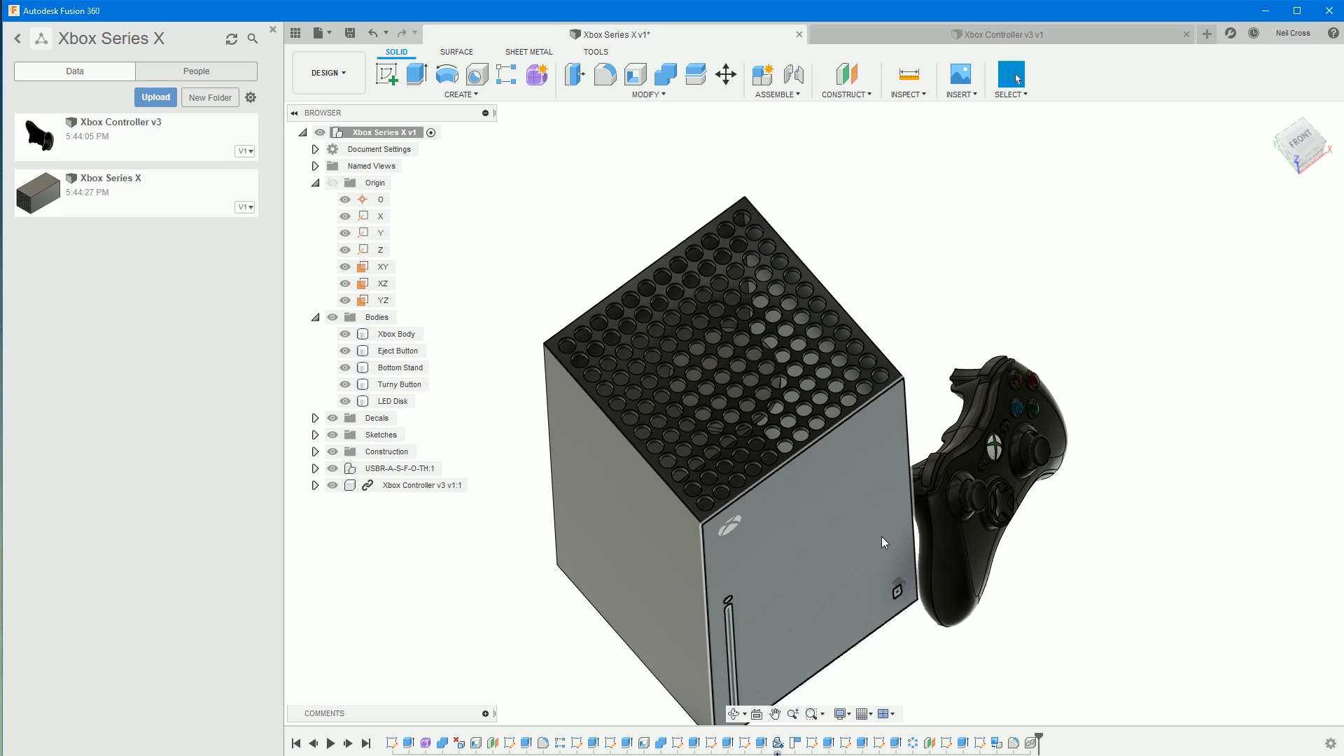
- Switch from the Design to the Render workspace with the whole console and controller in view
middle_click_drag(867, 501, 868, 440, "shift")
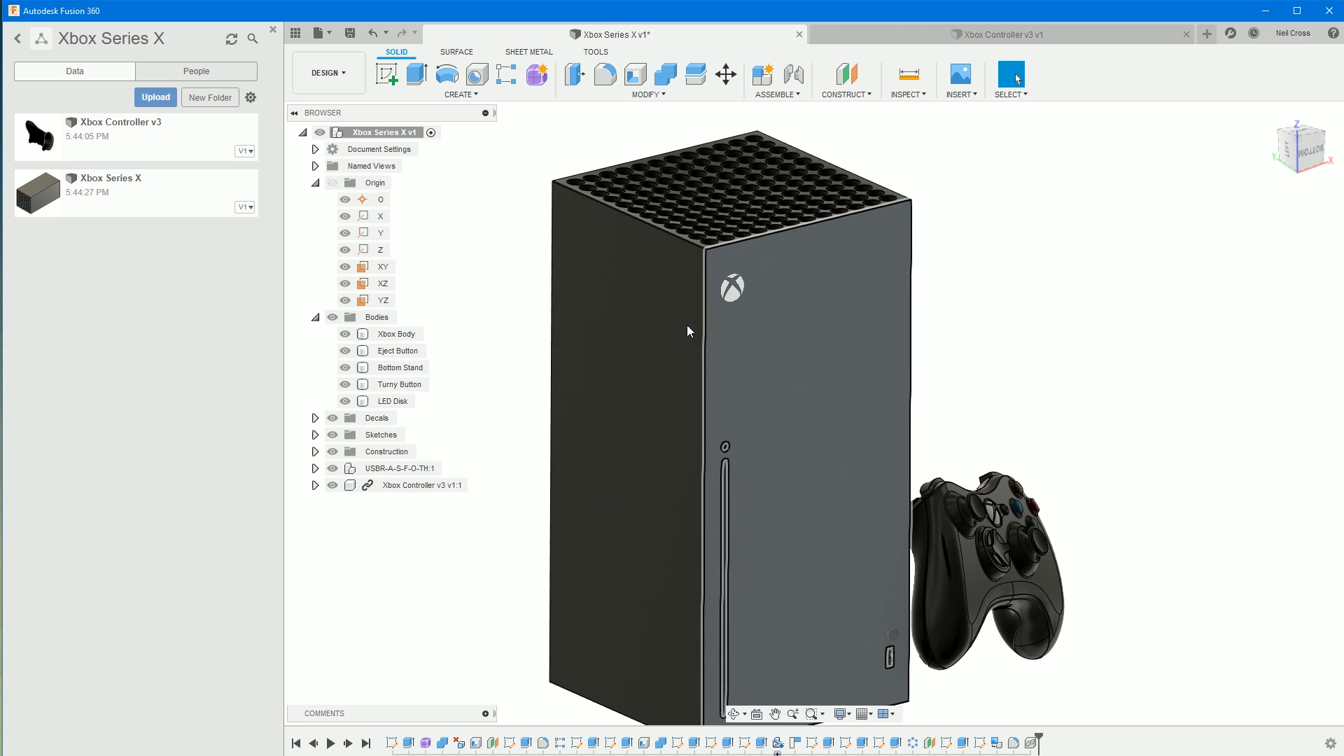
left_click(315, 76)
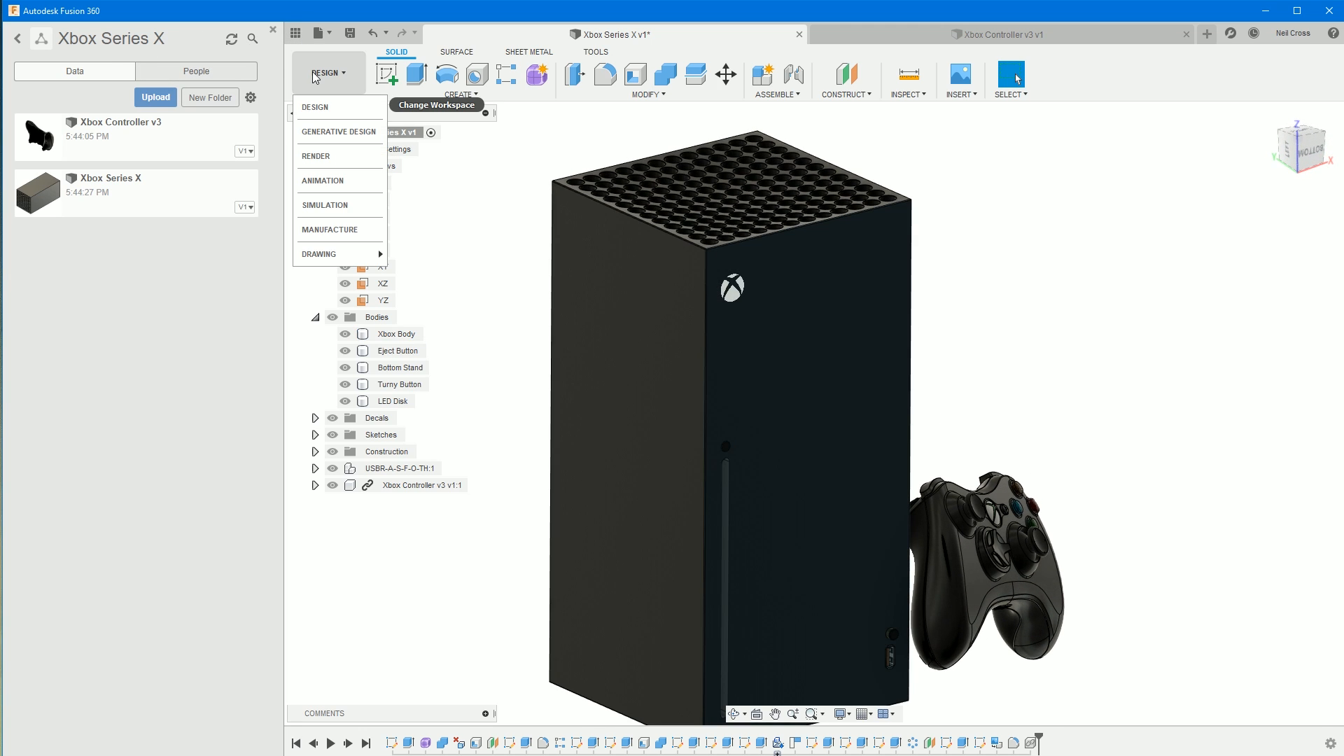
left_click(330, 158)
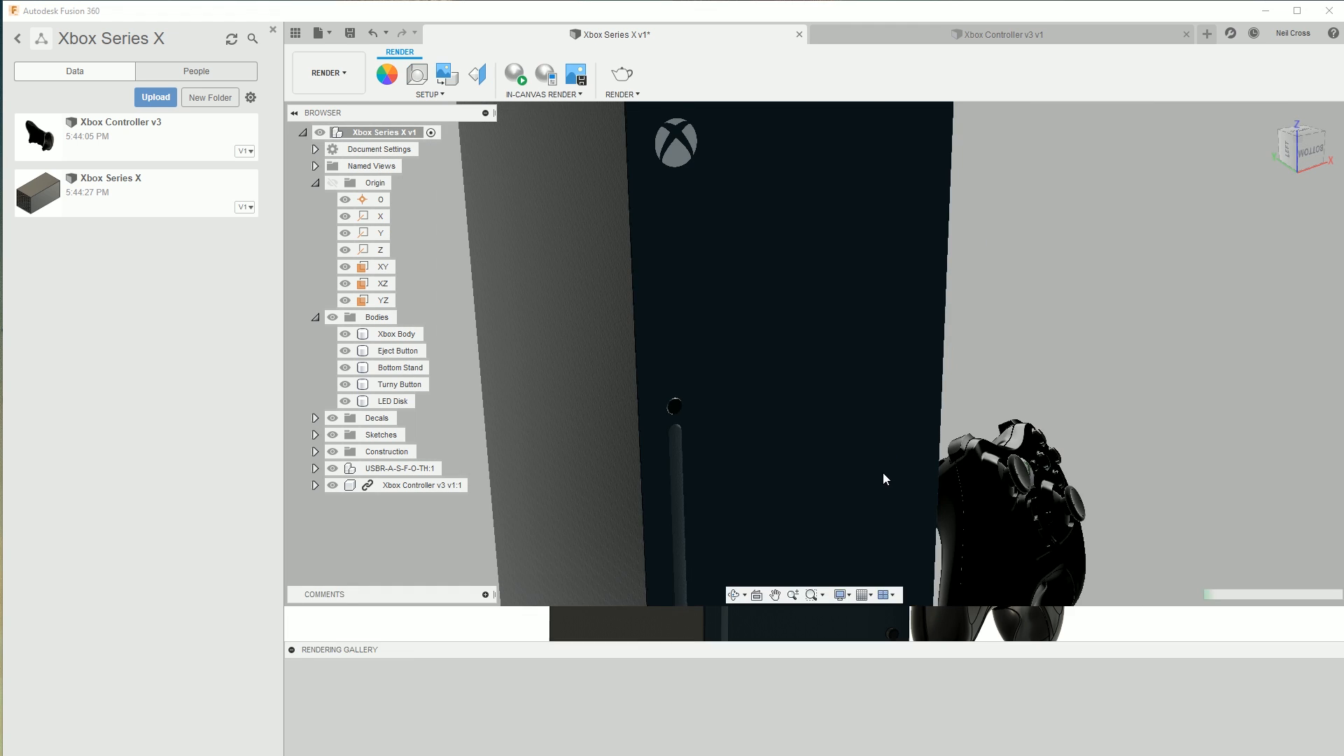
scroll(869, 478, "down", 2)
middle_click_drag(868, 478, 836, 459)
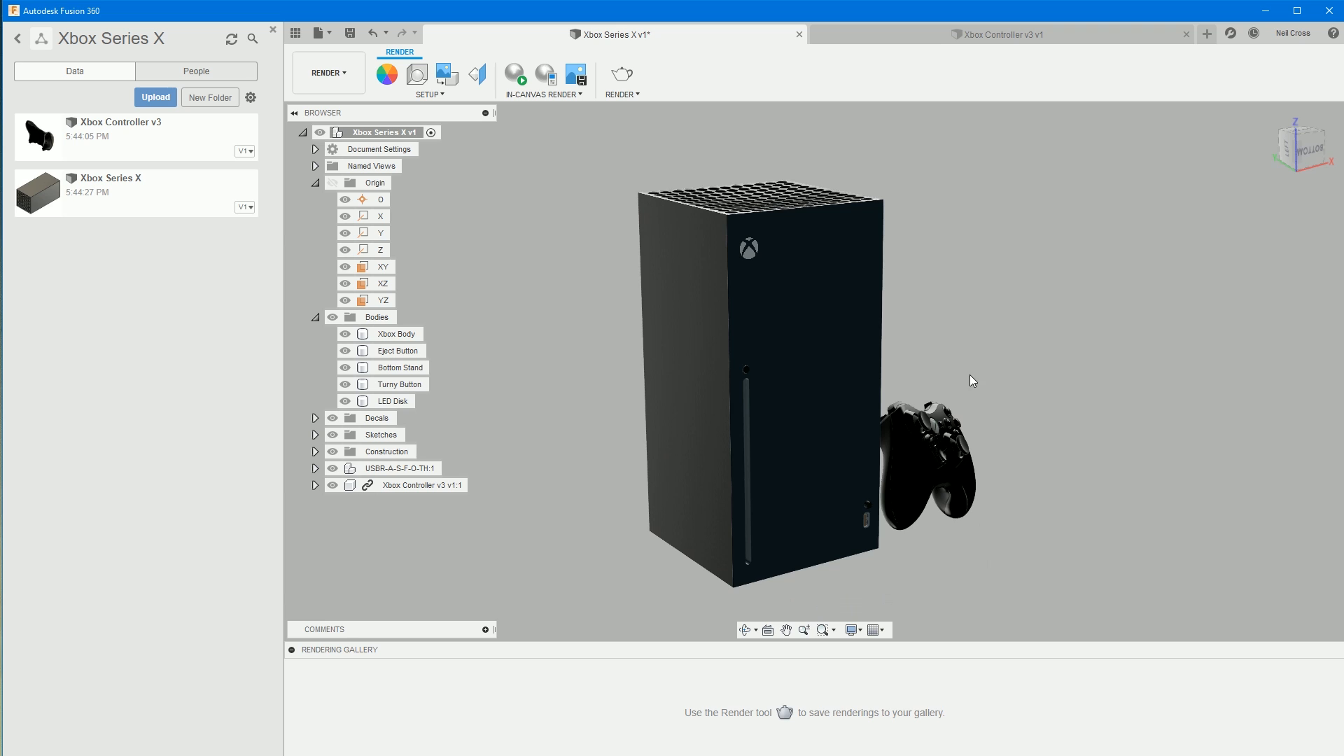
- Apply the Paint - Enamel Glossy (Green) appearance to the LED Disk body
left_click(397, 82)
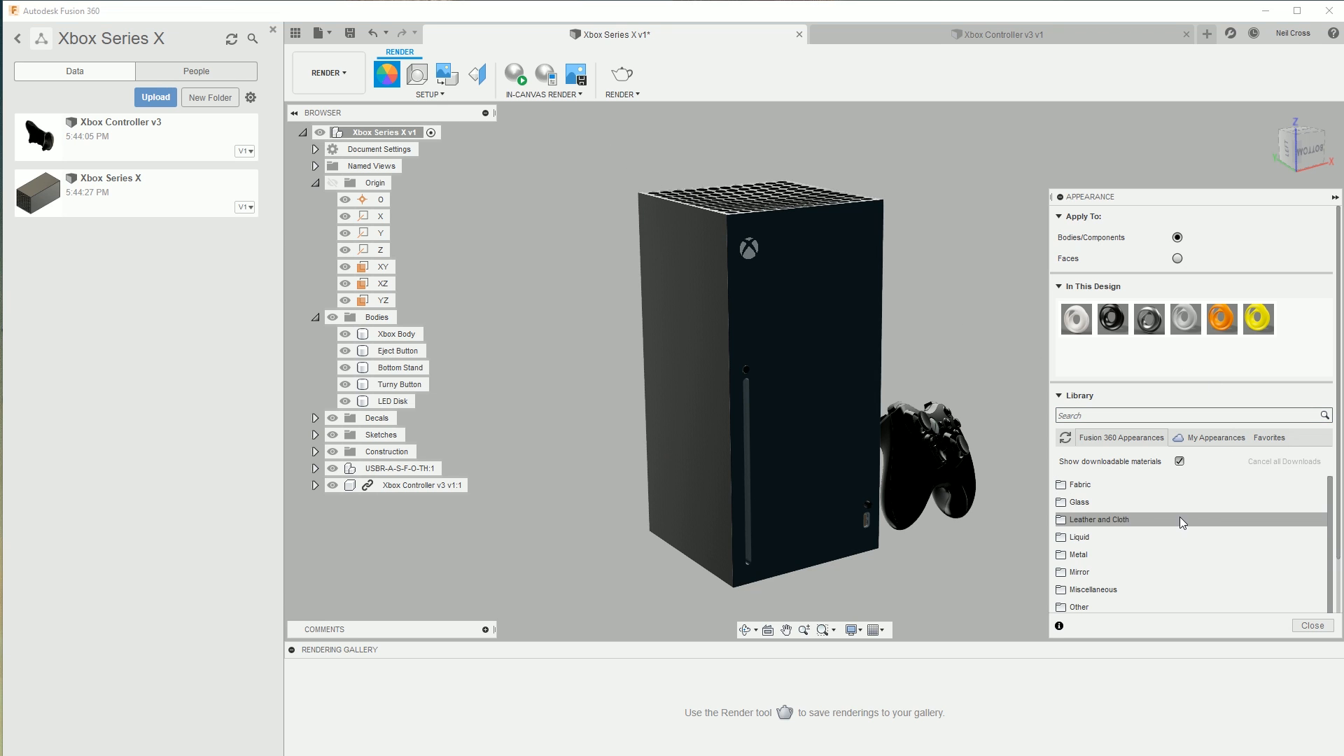
scroll(1107, 565, "down", 4)
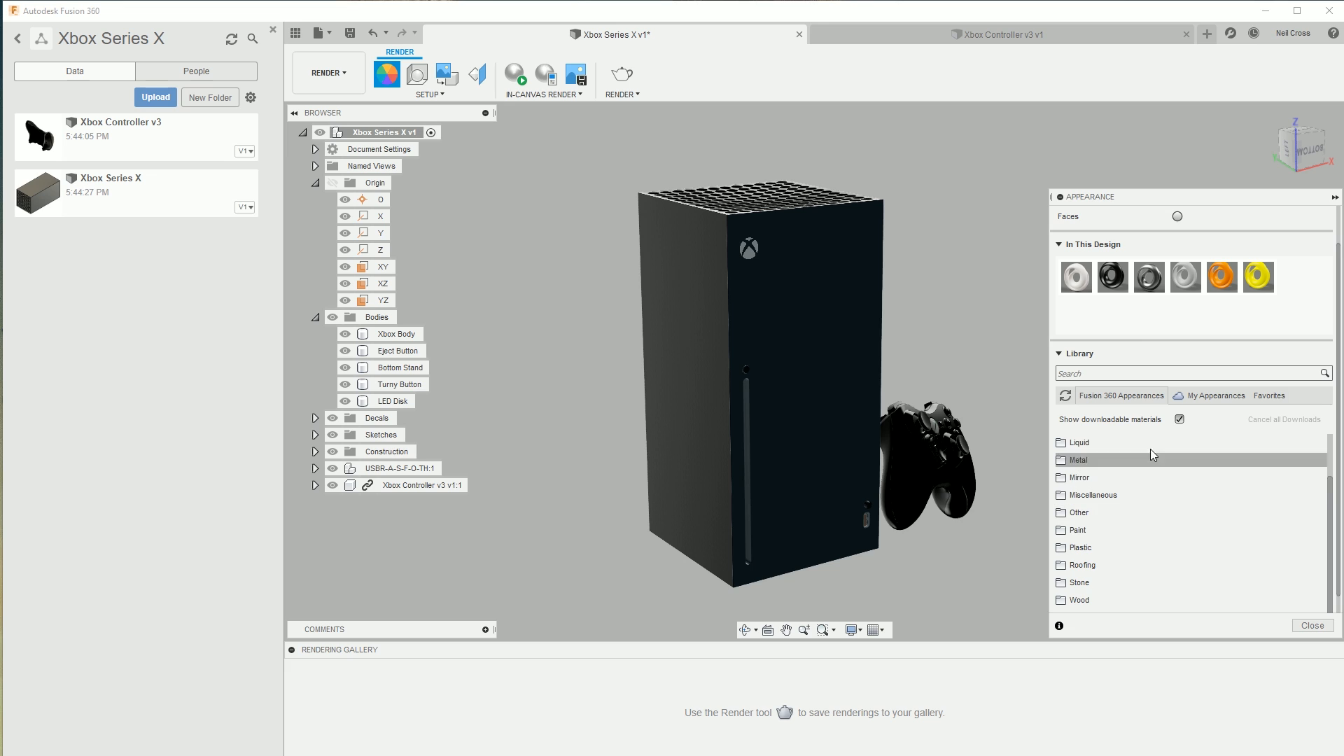
left_click(1089, 531)
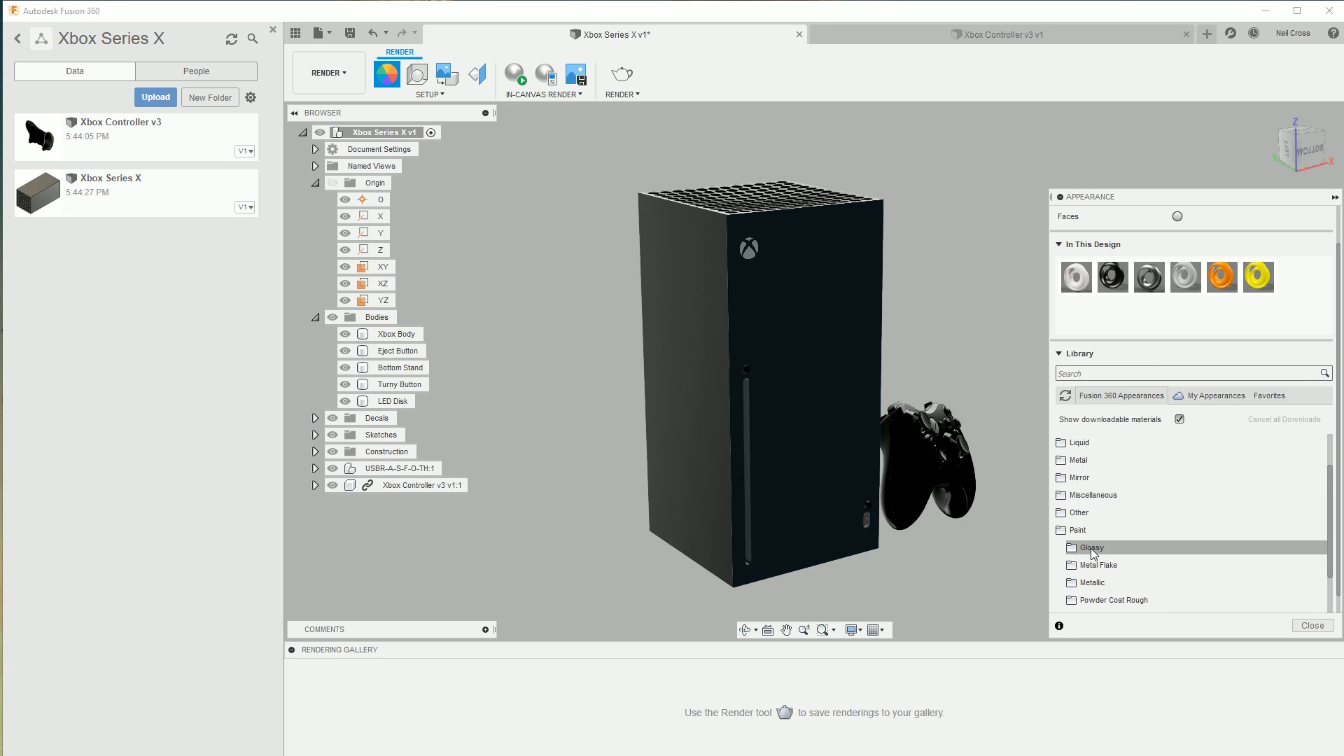
left_click(1094, 548)
scroll(1138, 556, "down", 2)
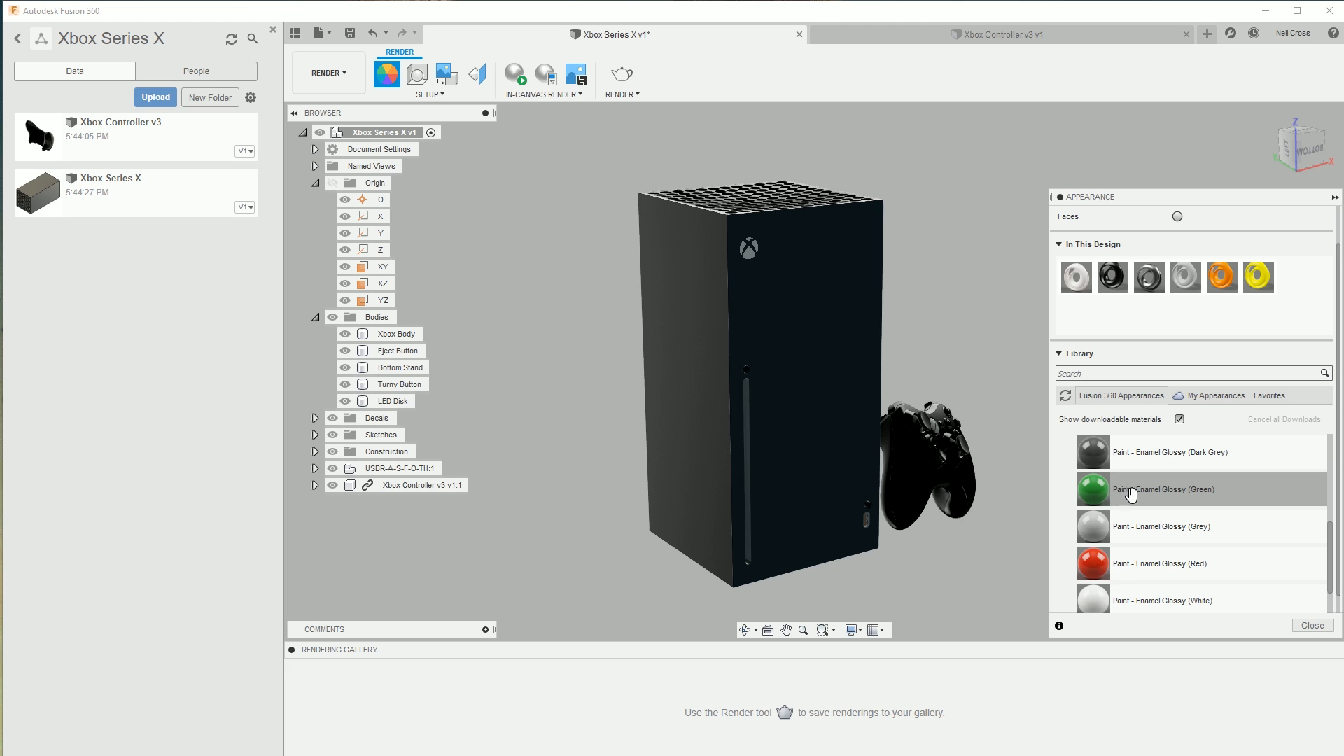
left_click_drag(1127, 490, 816, 309)
middle_click_drag(779, 290, 788, 351, "shift")
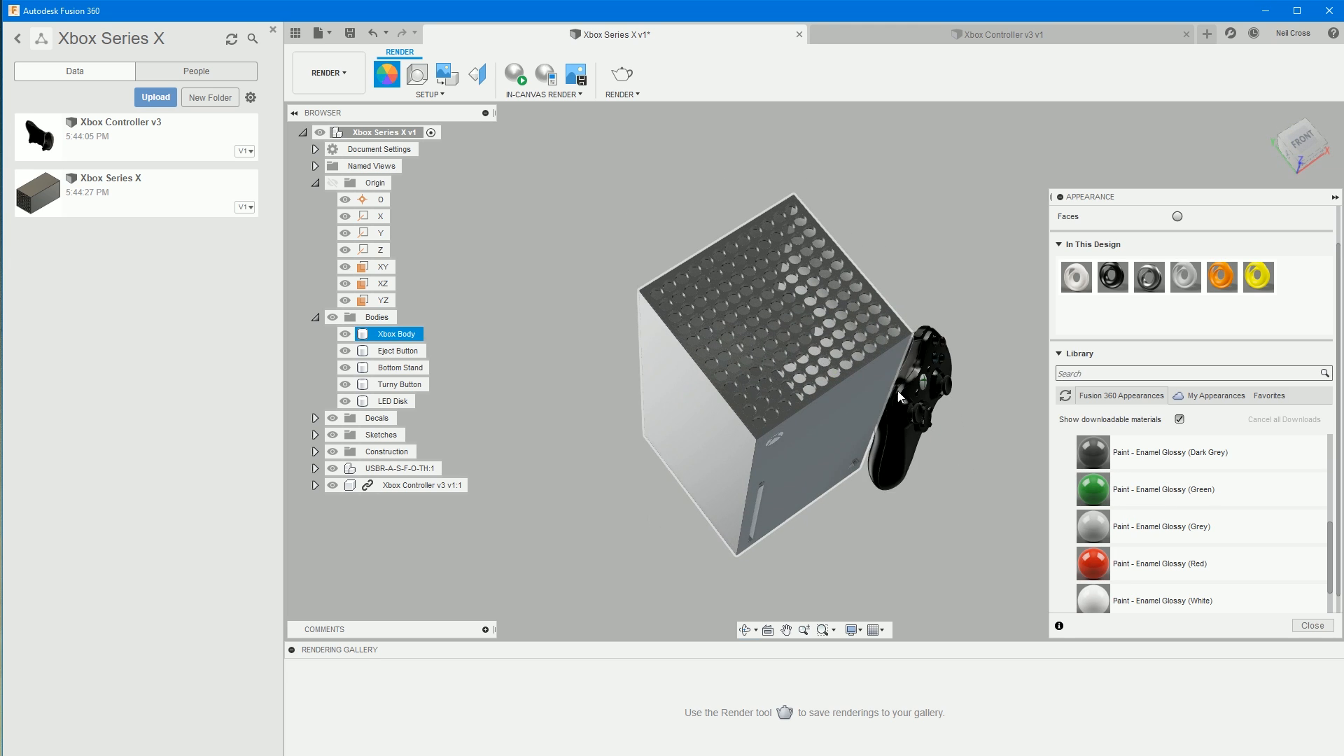
left_click_drag(1134, 494, 392, 401)
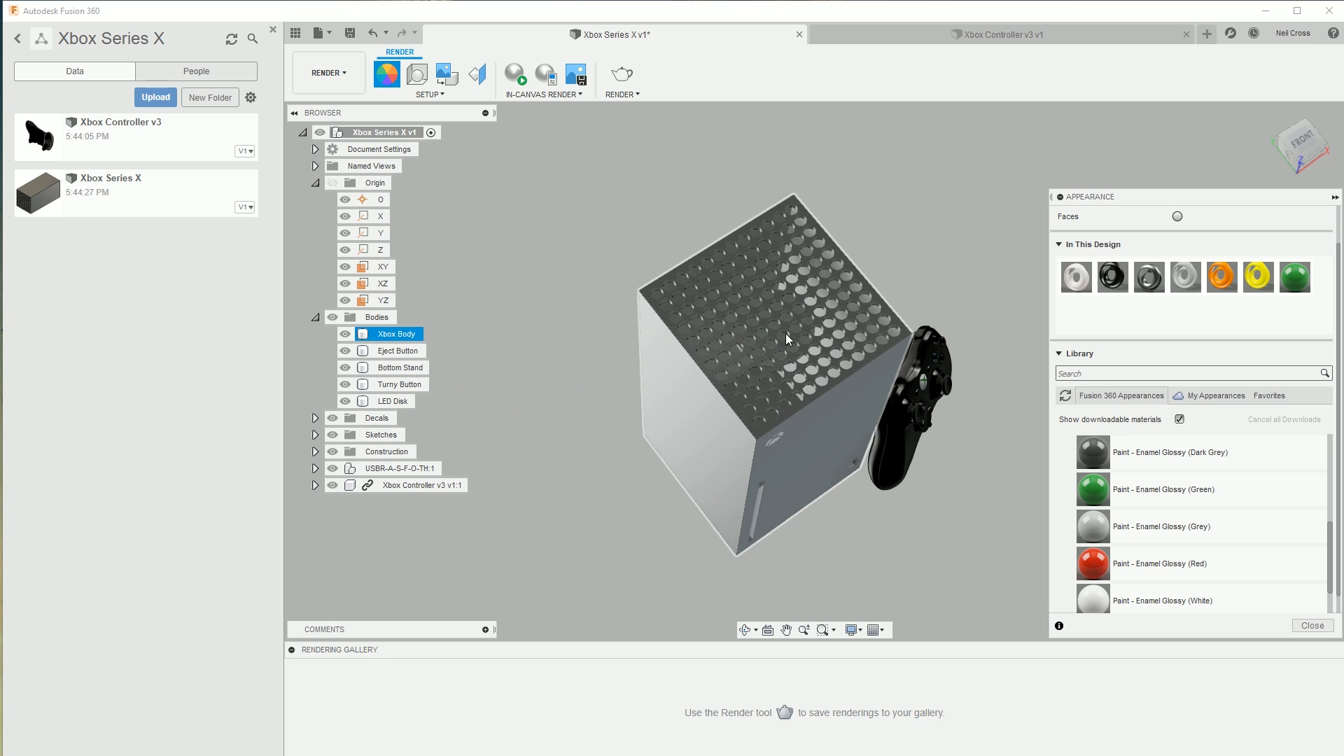
- Edit the glossy green paint appearance, enabling emissivity with a luminance of 3000 cd/m²
right_click(1304, 286)
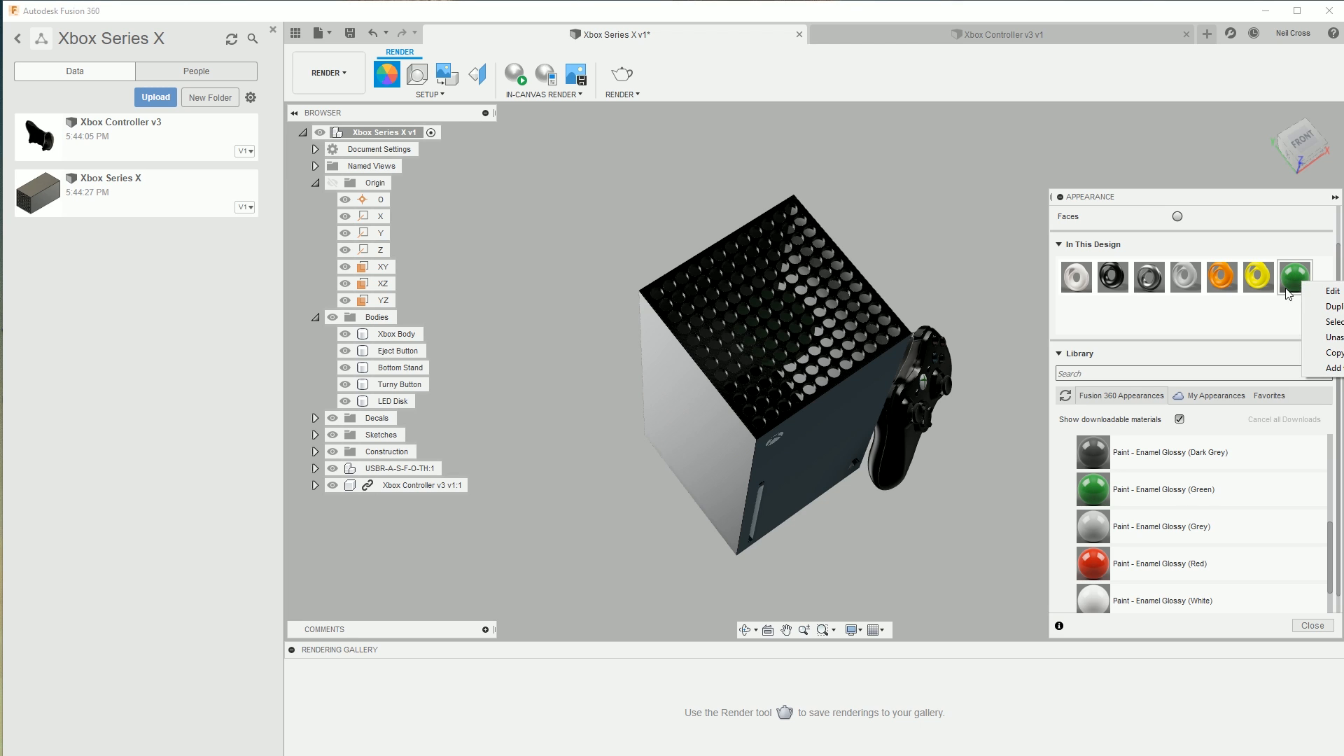
left_click(1327, 291)
left_click(988, 430)
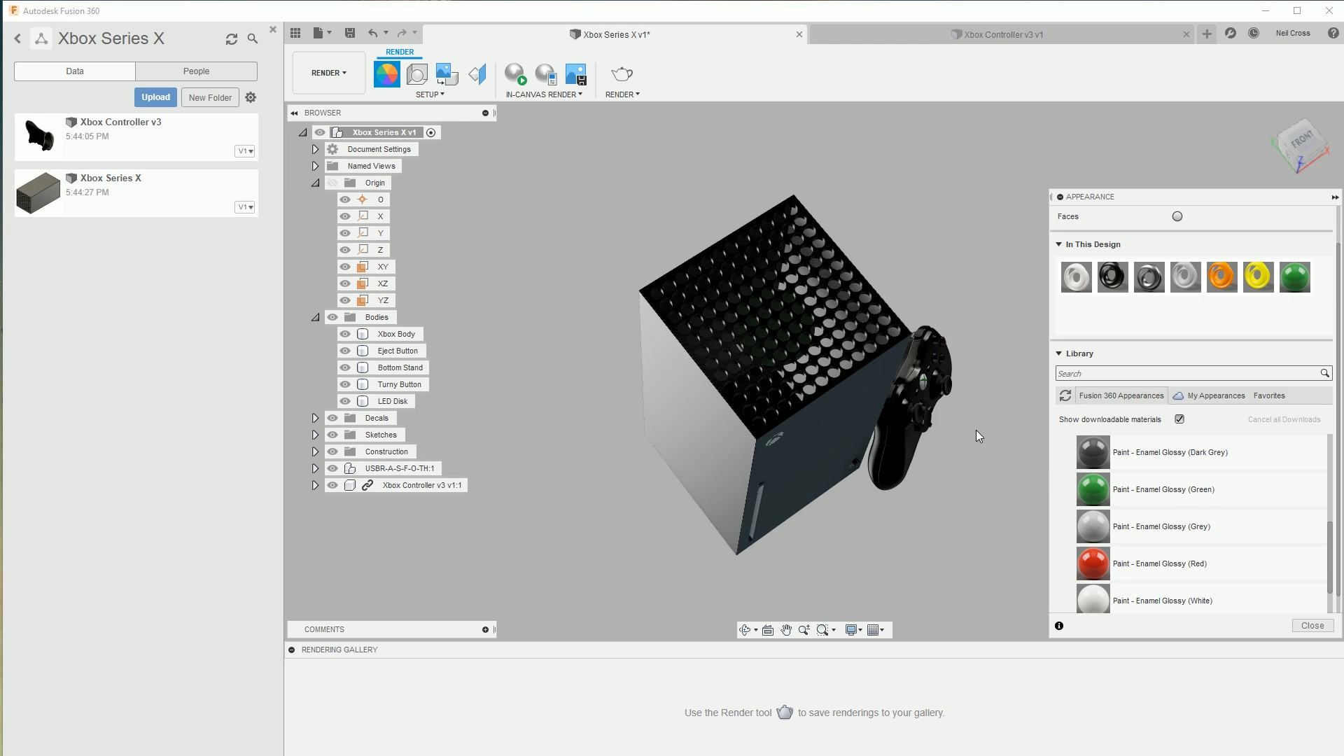
left_click(815, 406)
left_click(993, 422)
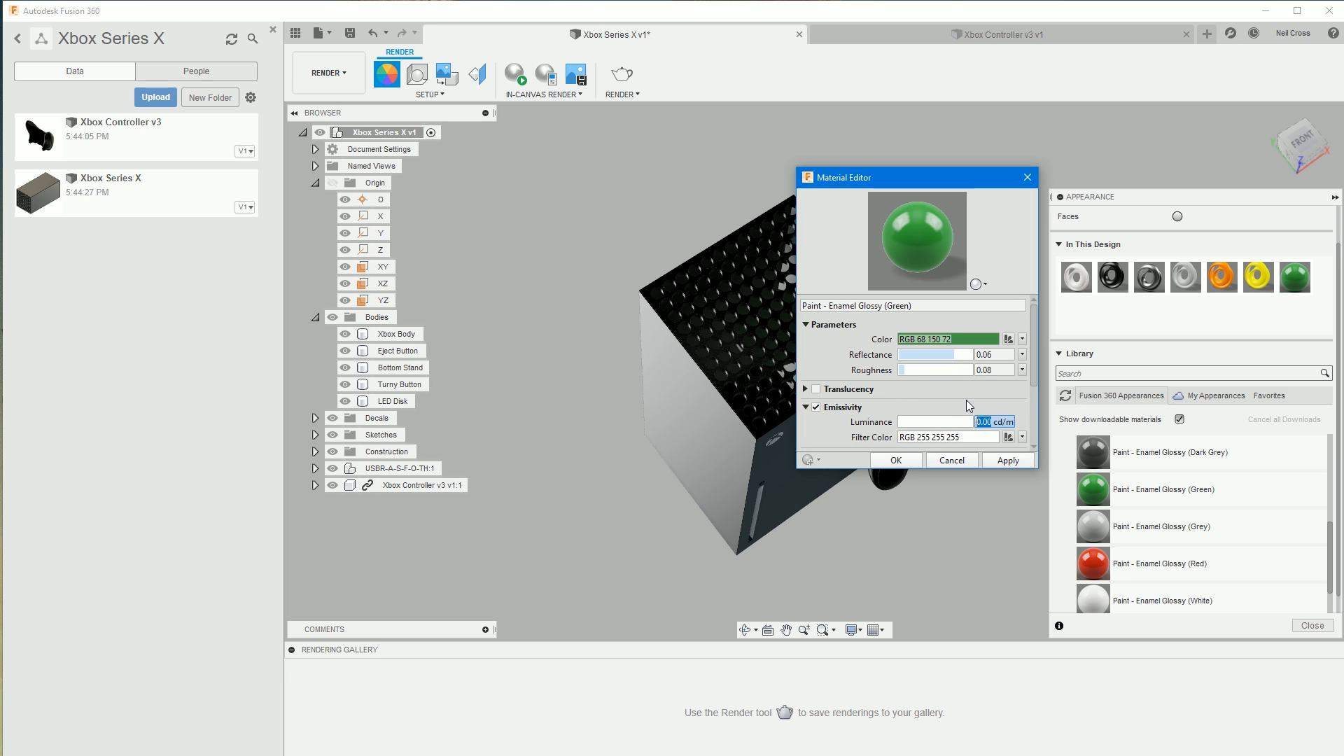
key("Return")
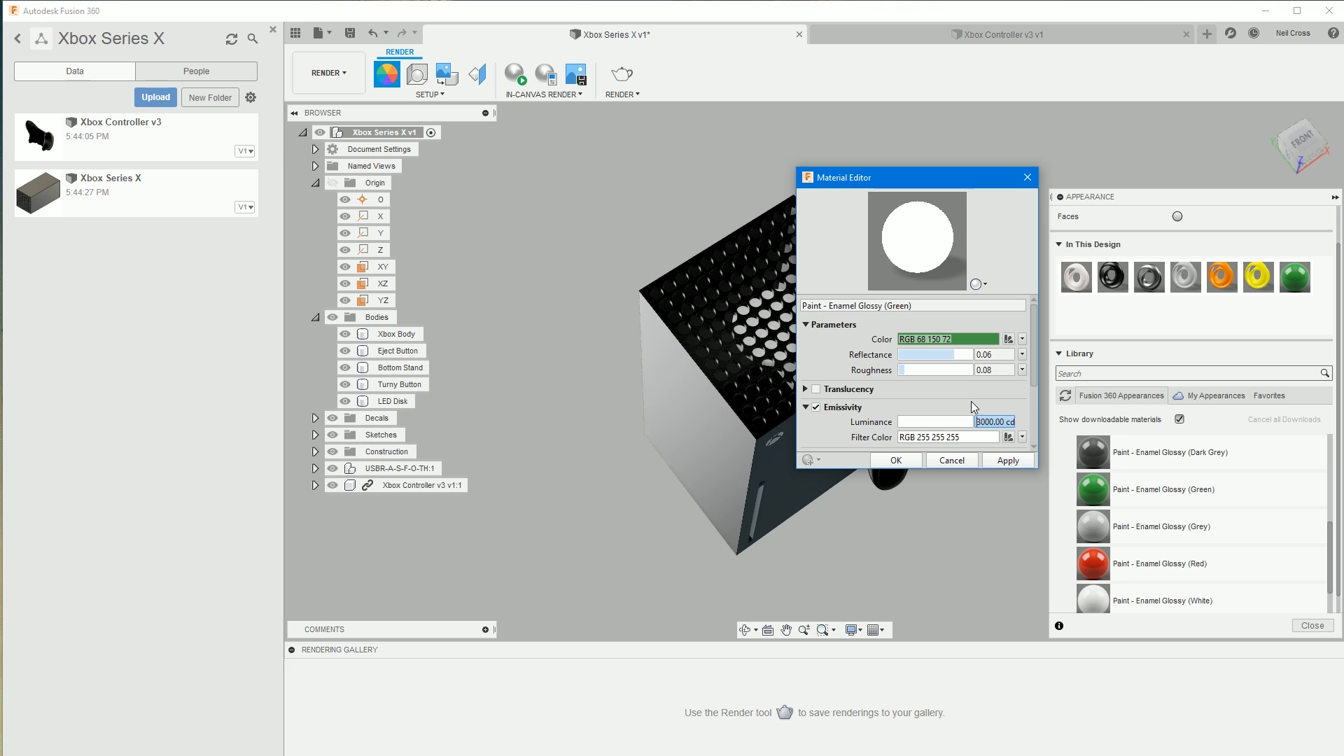
- Set the emissive filter color to green #29a612, accept the material changes and finish editing appearances
left_click(935, 437)
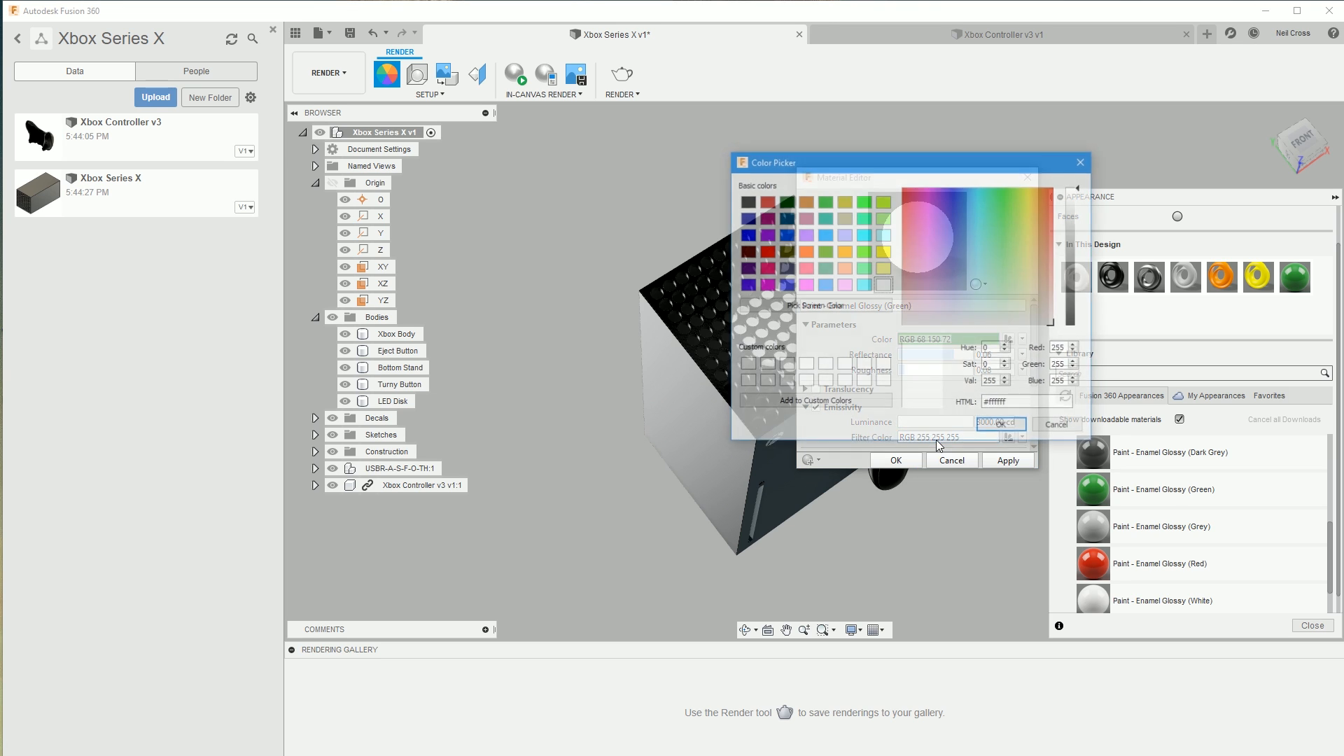
left_click(1008, 202)
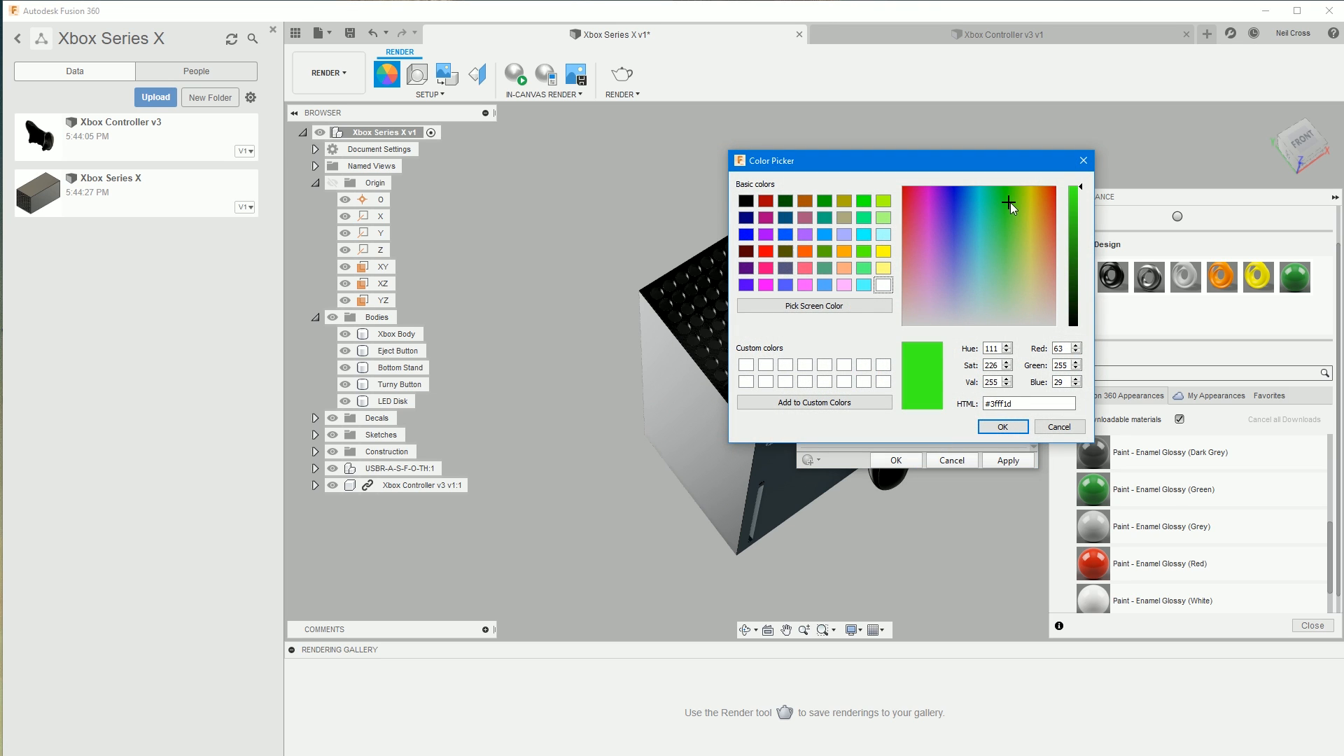
left_click(1076, 234)
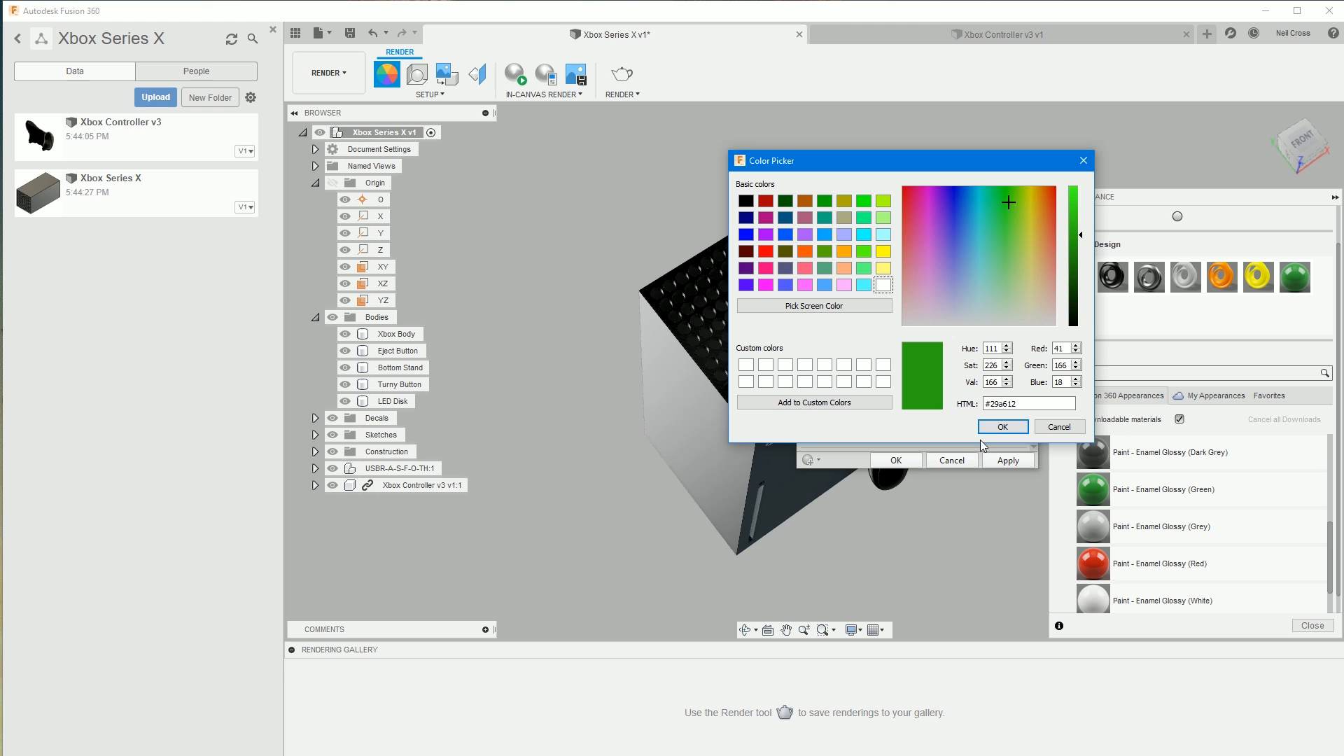
left_click(998, 428)
left_click(896, 460)
mouse_move(830, 418)
middle_mouse_down("shift")
mouse_move(827, 355)
mouse_move(835, 406)
middle_mouse_up("shift")
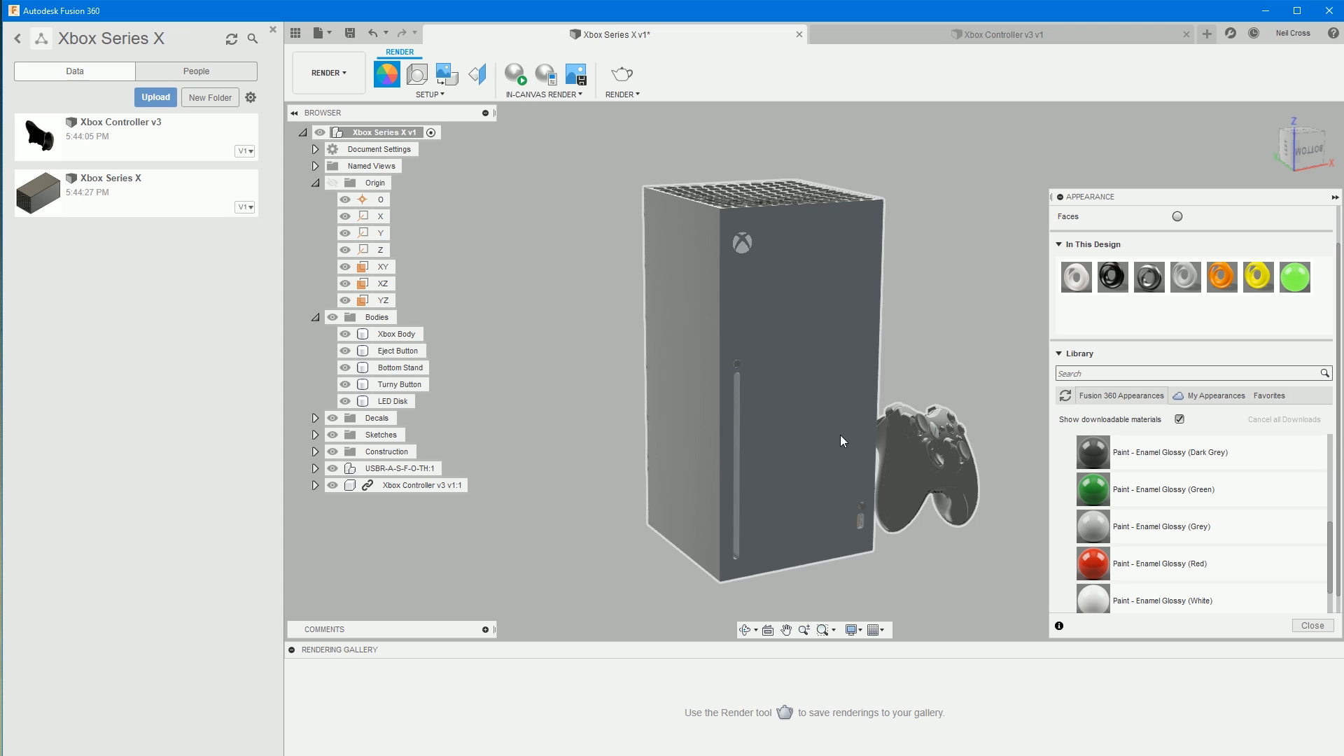
left_click(1312, 626)
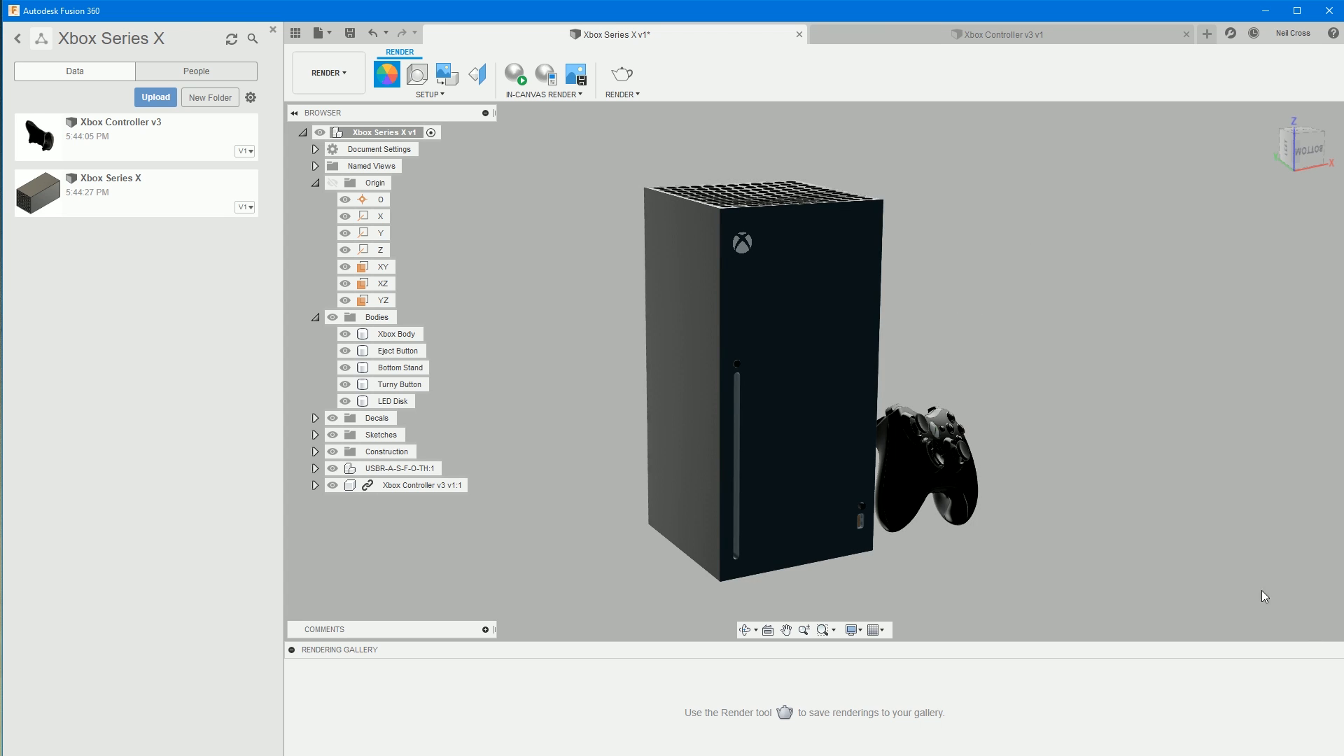
- Replace the render scene's lighting environment with Photobooth from the Fusion 360 Library
left_click(417, 74)
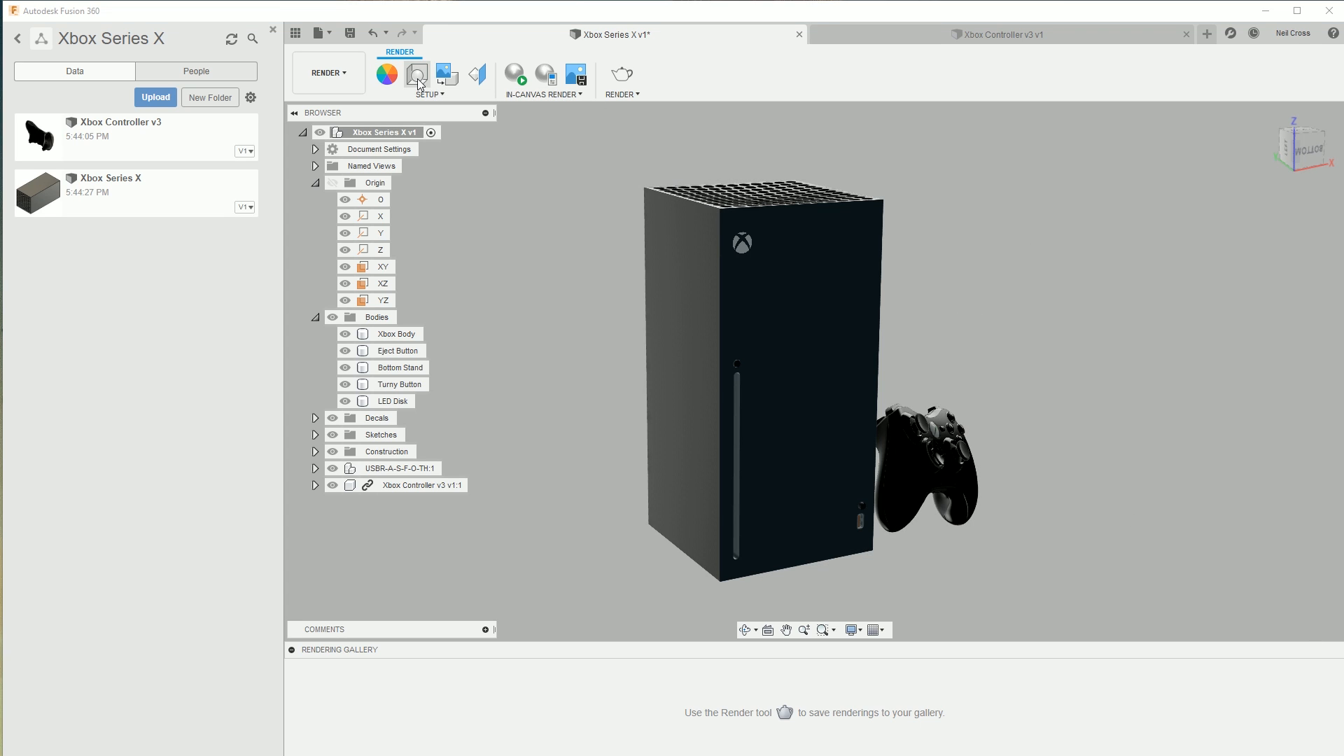
left_click(1218, 215)
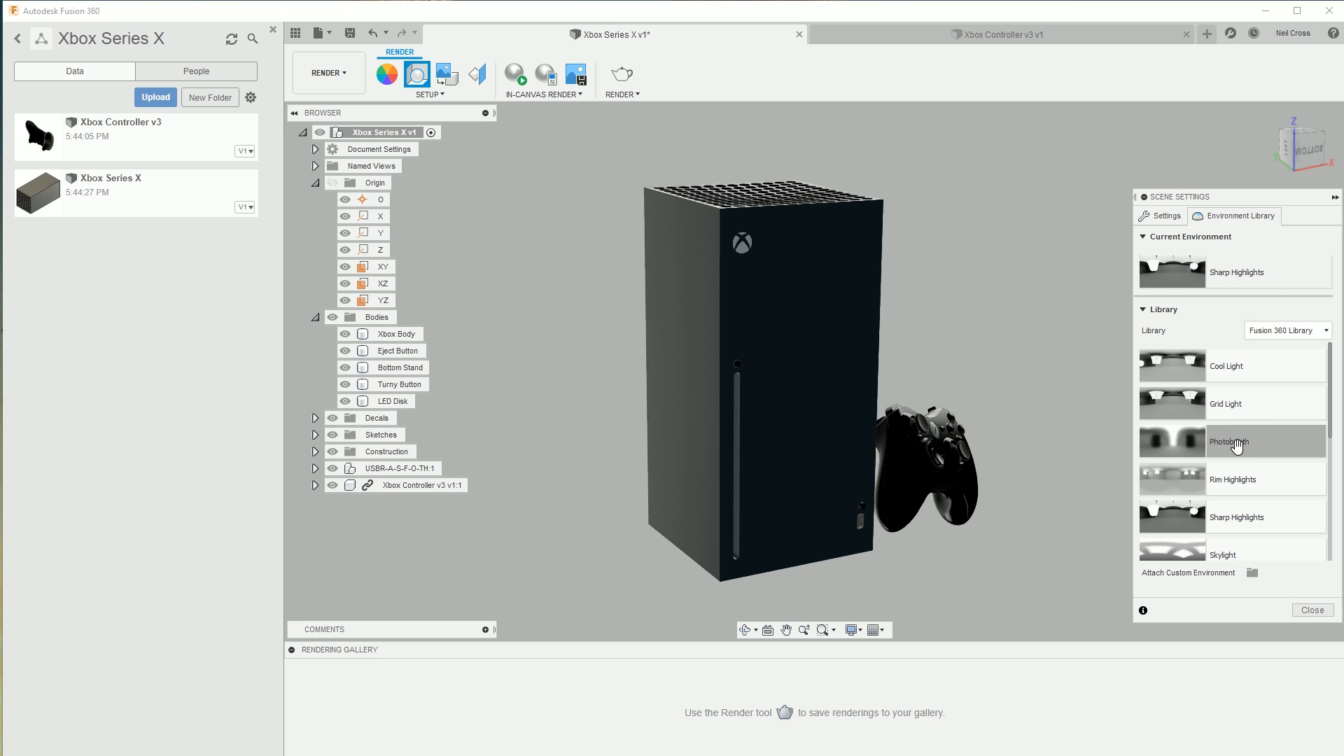
left_click_drag(1250, 446, 1035, 317)
left_click_drag(946, 177, 953, 165)
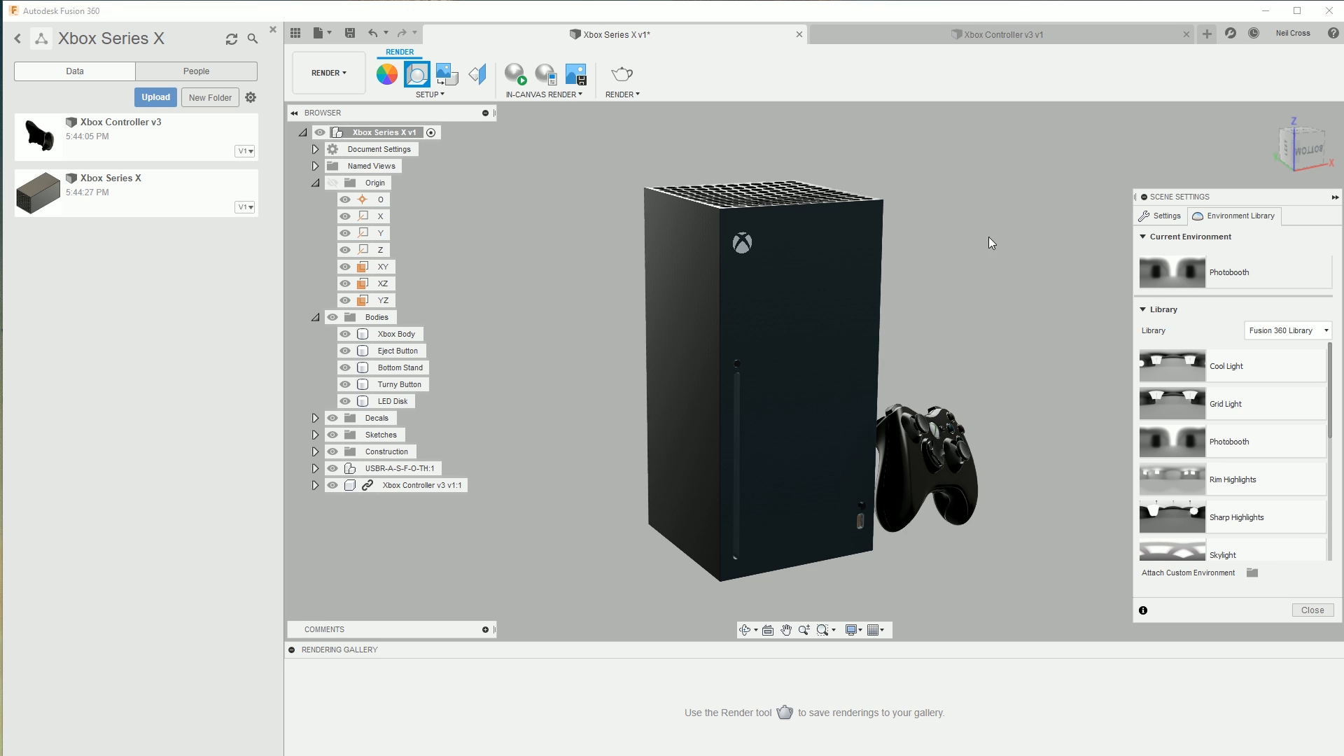
- Change the scene background from a solid color to Environment
left_click(1162, 215)
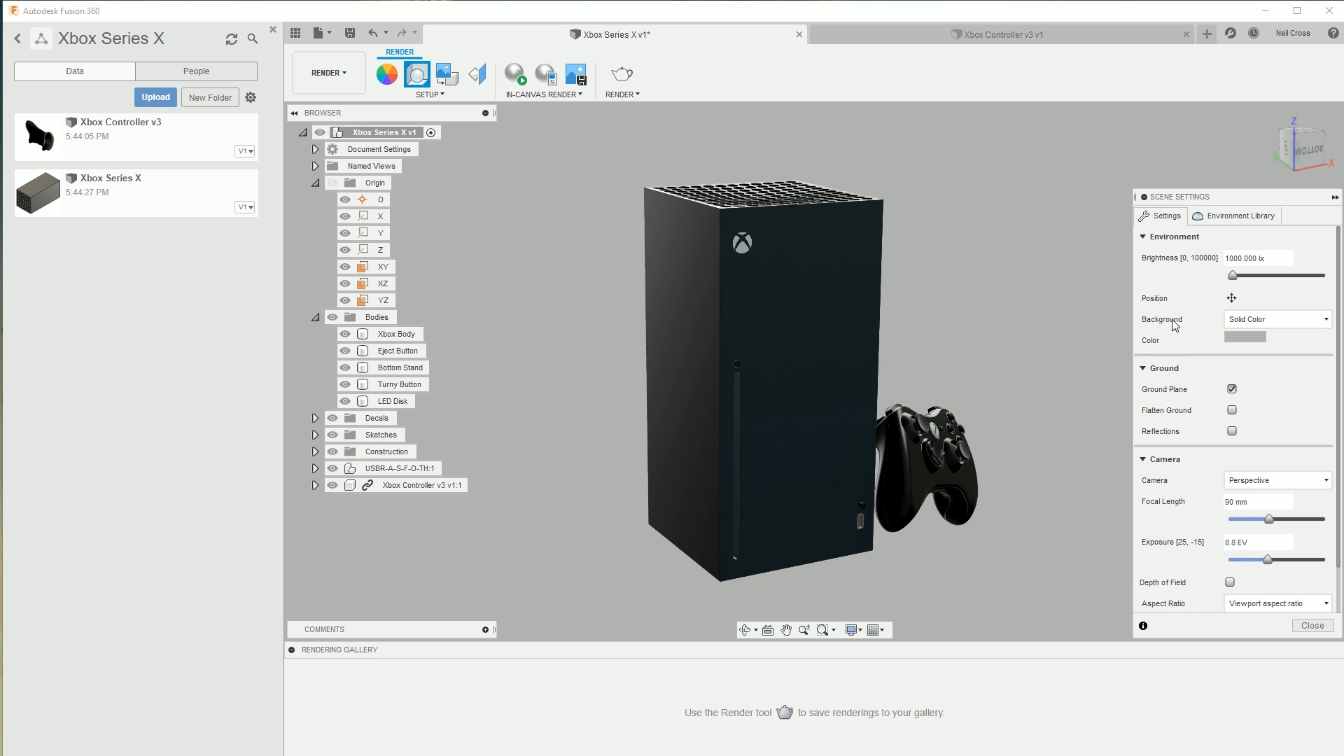
left_click(1240, 326)
left_click(1245, 339)
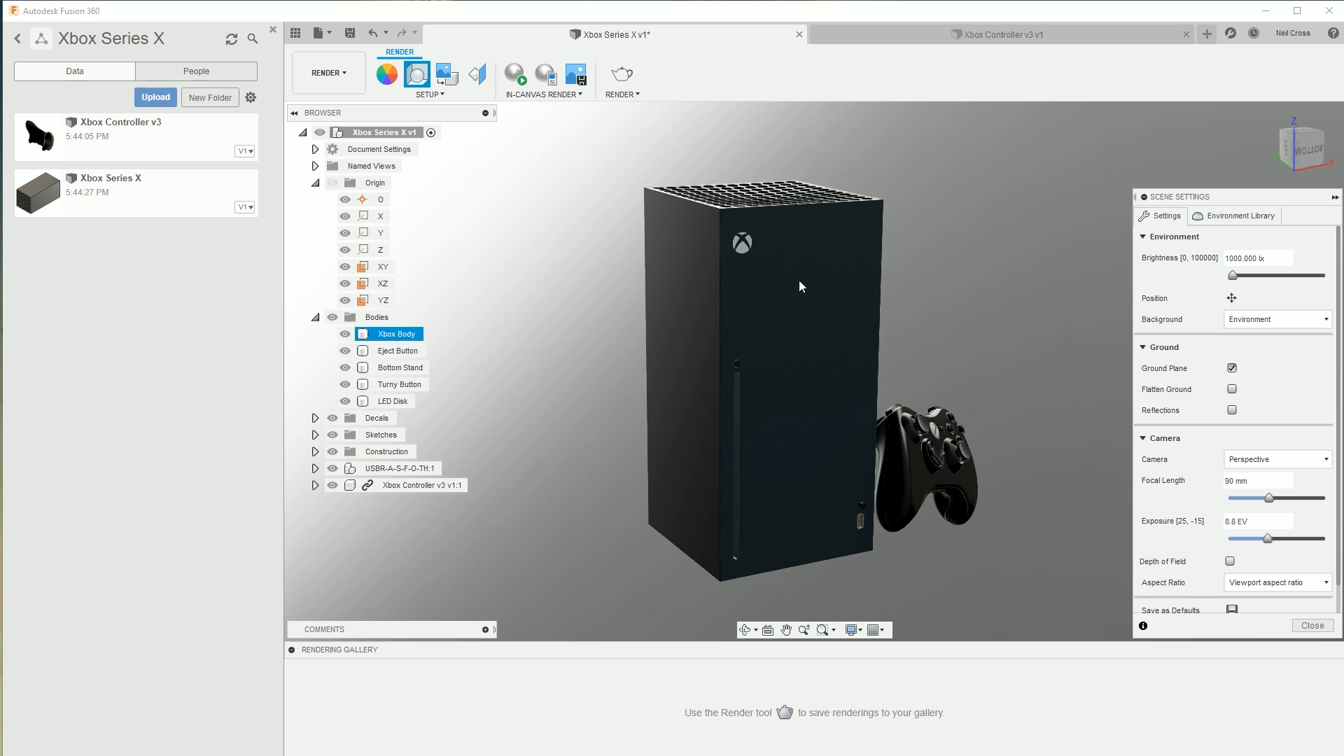
- Orient the camera to the Bottom view, looking straight at the console's front with the logo
left_click(739, 436)
left_click(890, 373)
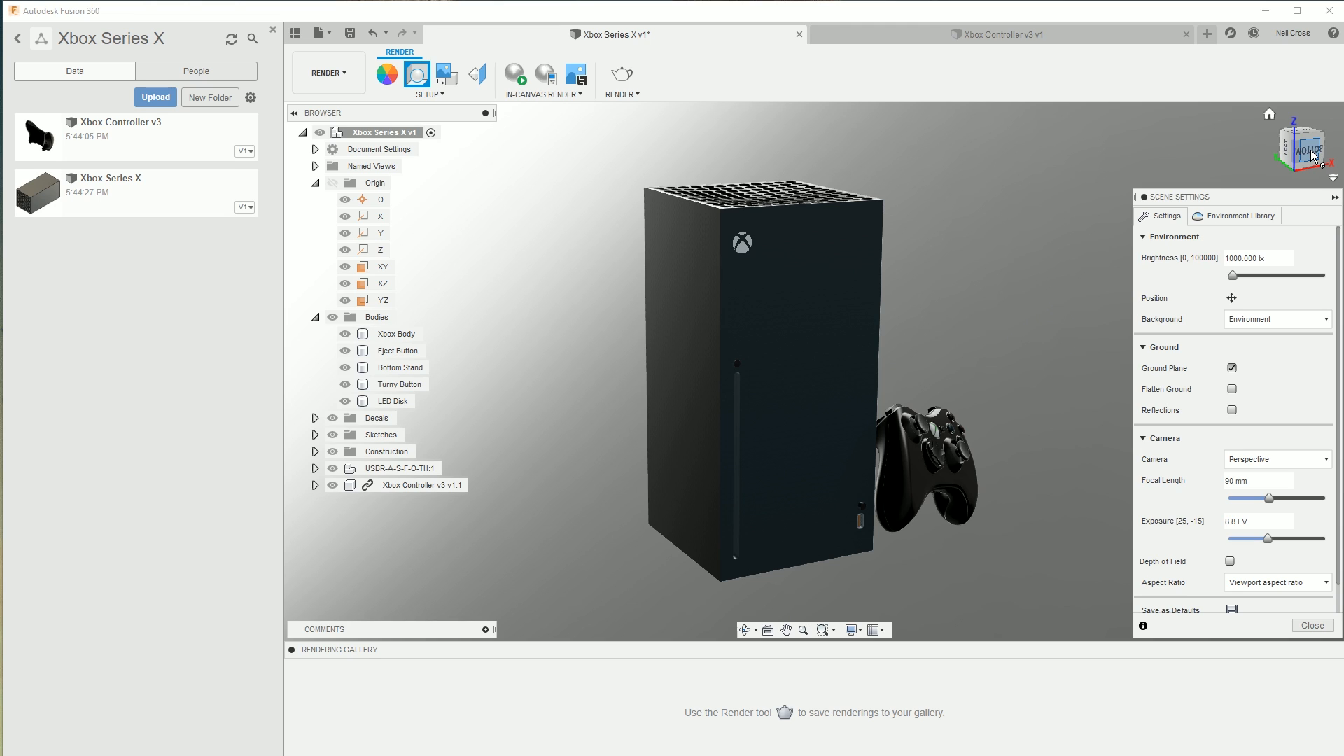
left_click(766, 254)
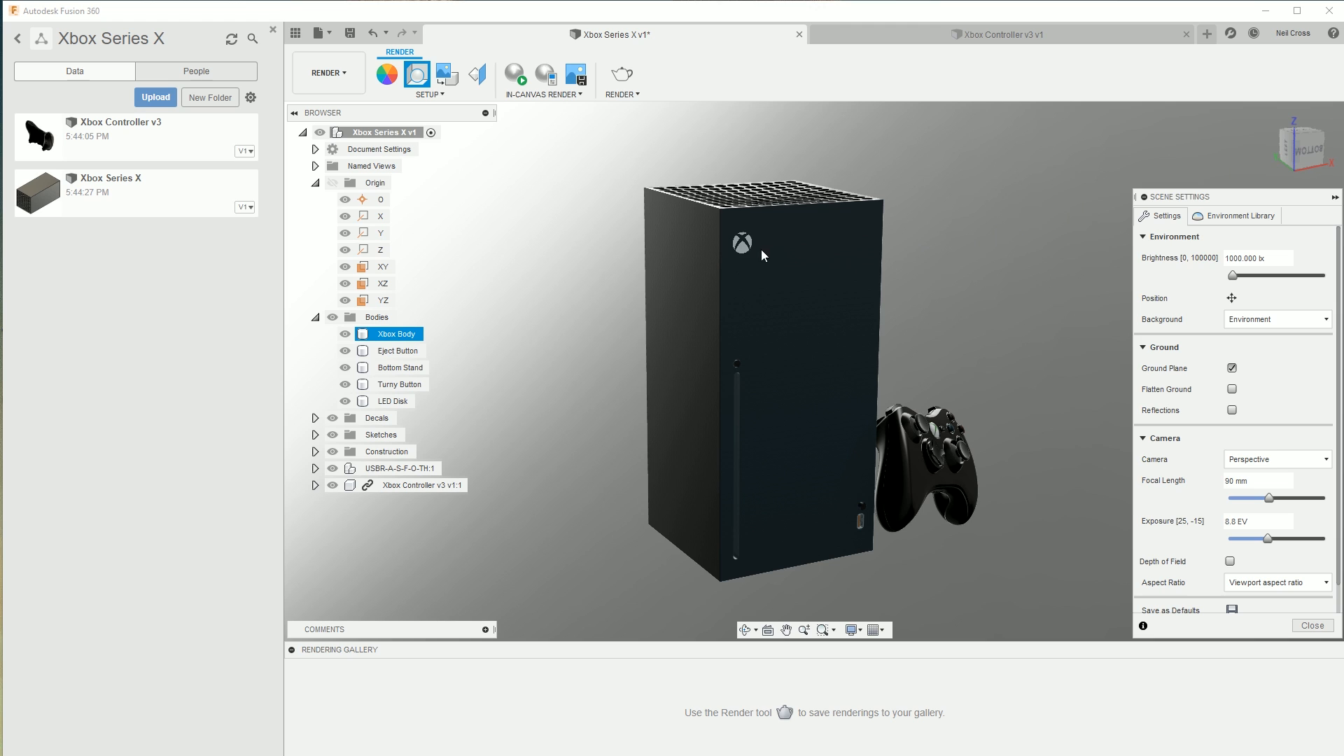
left_click(1306, 154)
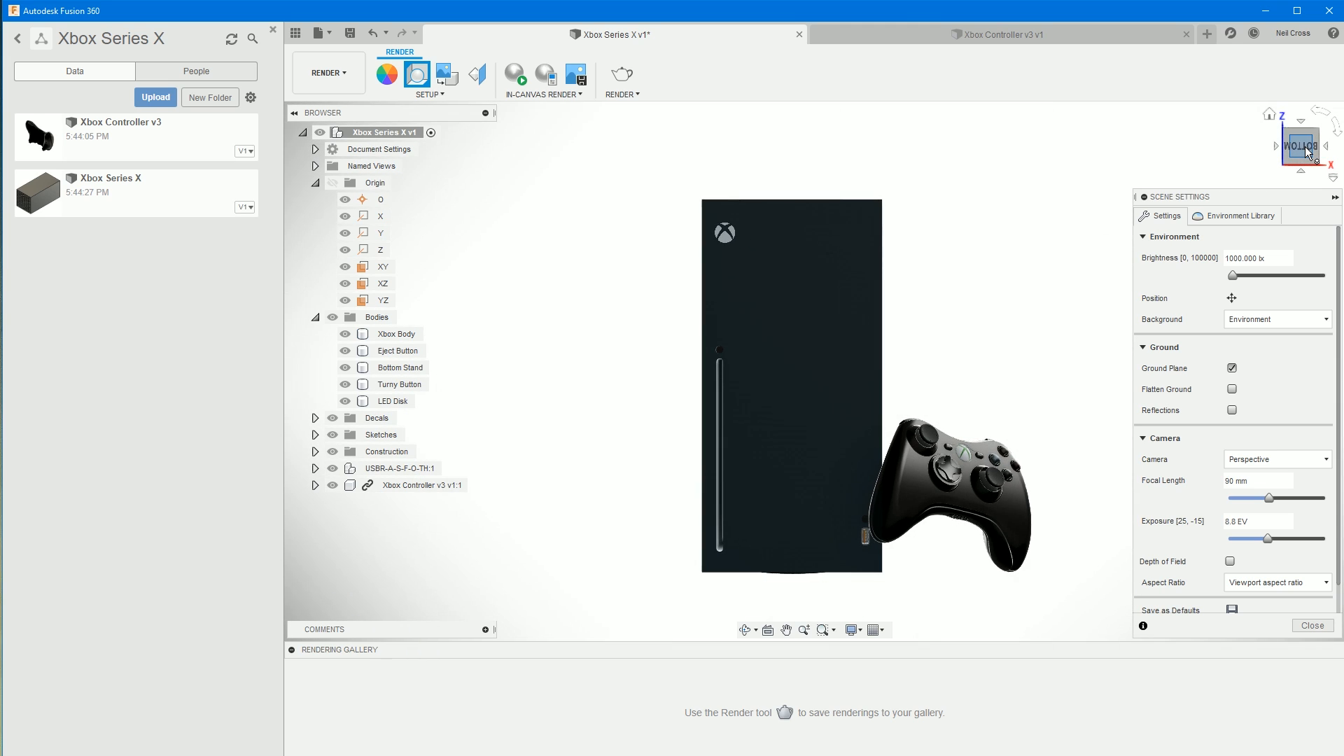
- Redefine the current straight-on view of the console's logo face as the Front view
left_click(1316, 162)
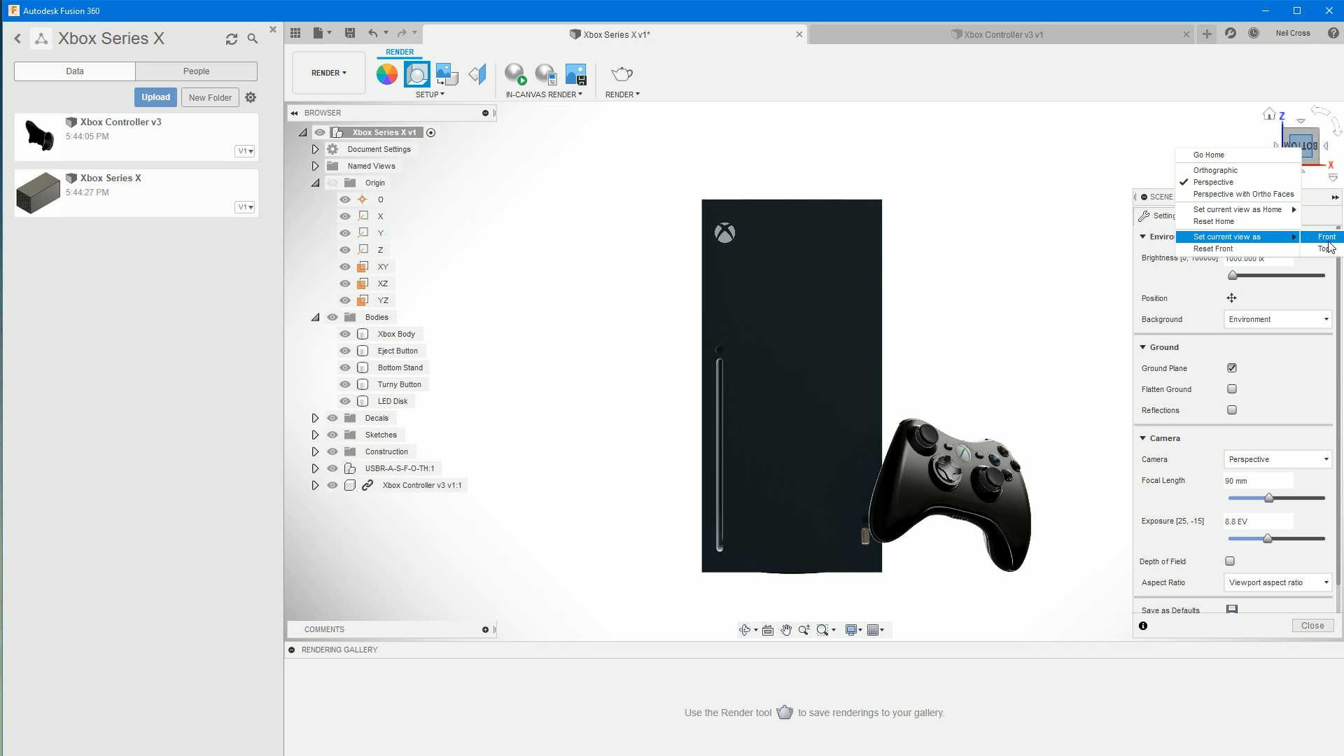
left_click(1327, 245)
left_click(872, 389)
middle_click_drag(871, 390, 913, 401, "shift")
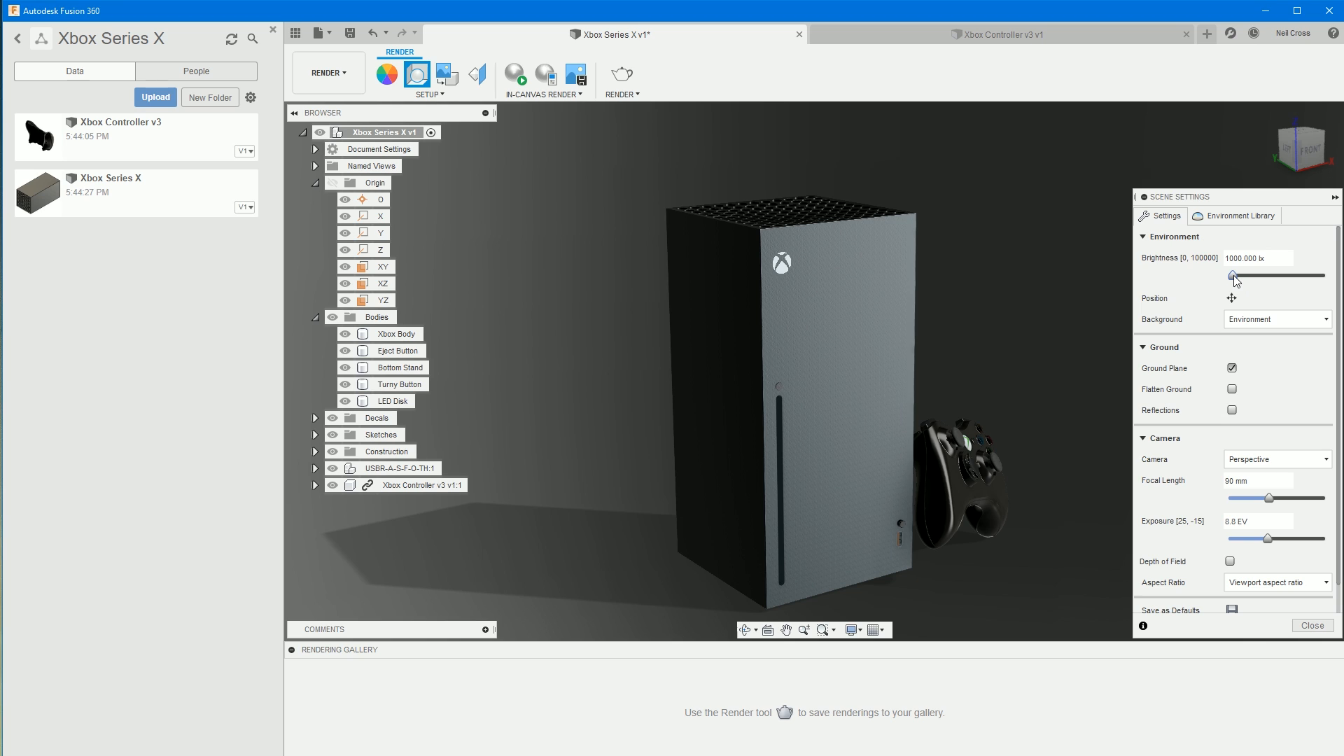
- Raise the scene's environment brightness to about 2608.696 lx and finish the scene settings
left_click_drag(1233, 277, 1241, 276)
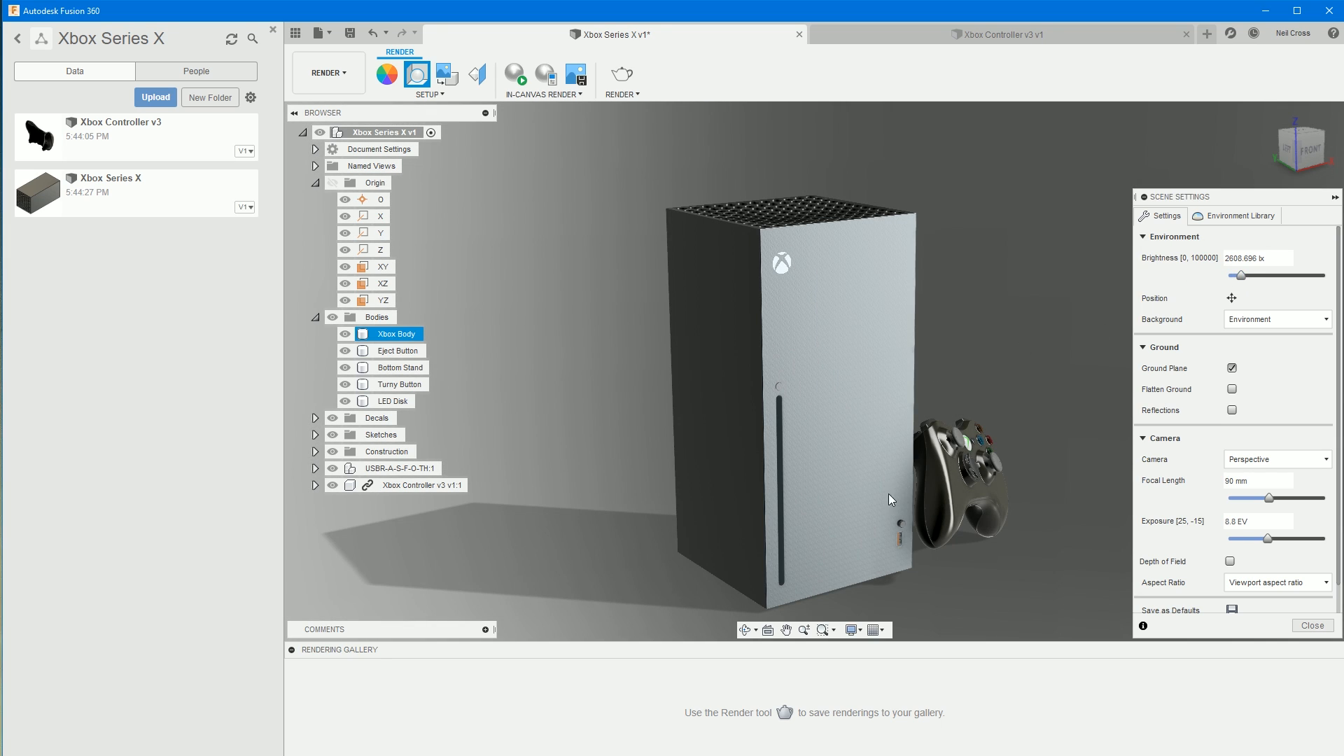
mouse_move(849, 472)
middle_mouse_down("shift")
mouse_move(851, 484)
mouse_move(858, 448)
mouse_move(846, 475)
middle_mouse_up("shift")
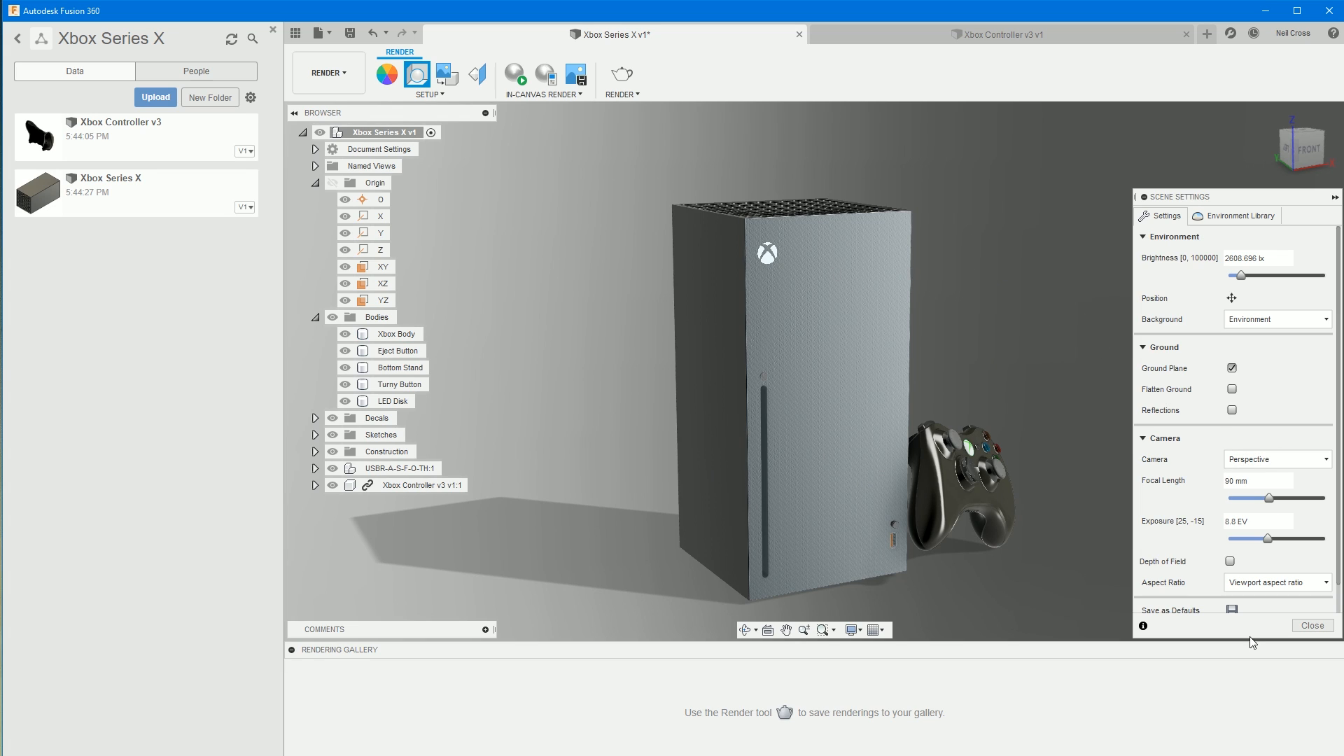
left_click(1320, 625)
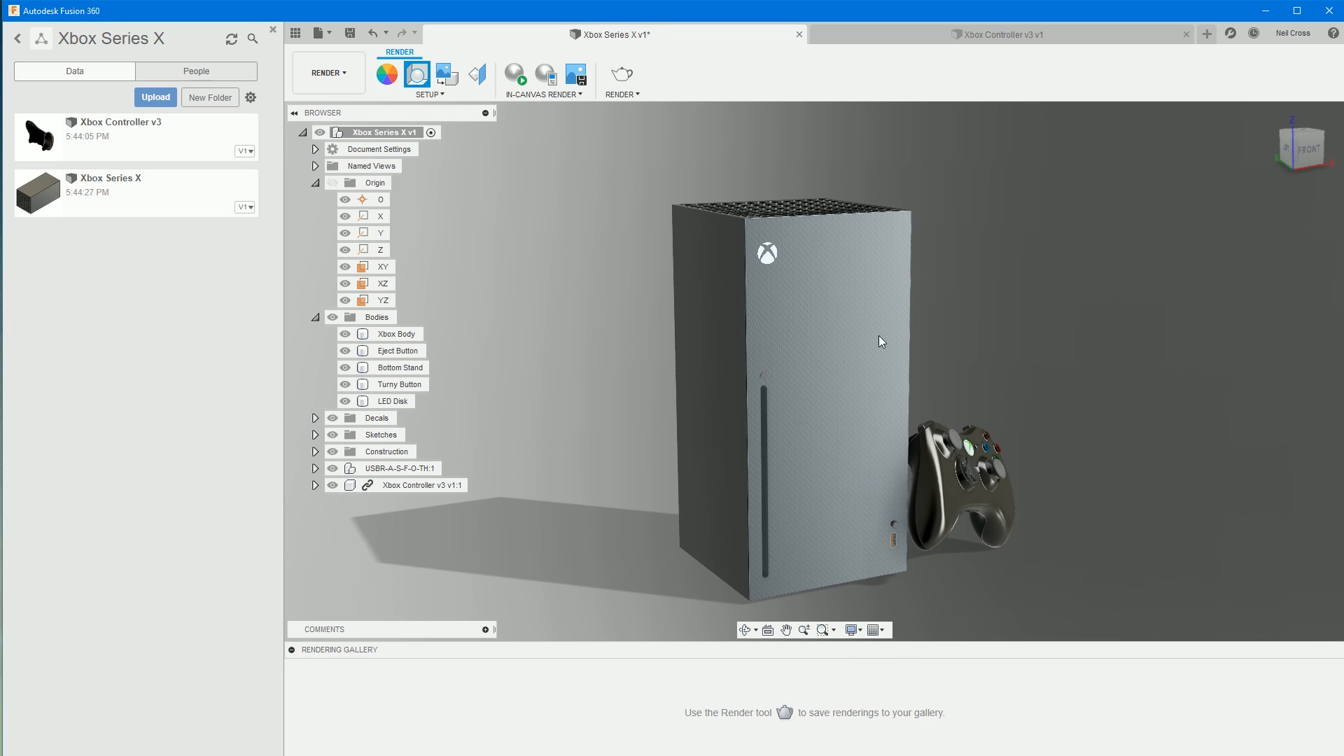
- Set the in-canvas render performance option to Advanced and accept the render settings
left_click(432, 95)
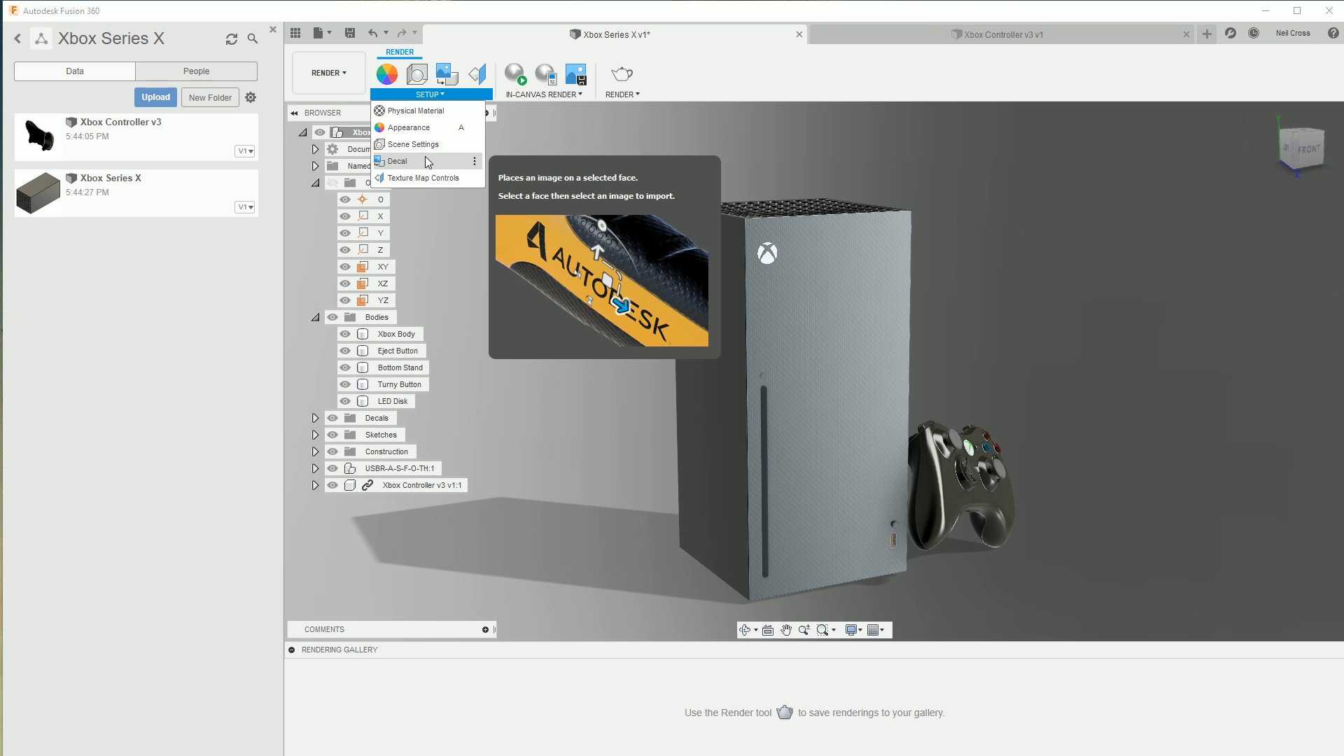
left_click(544, 73)
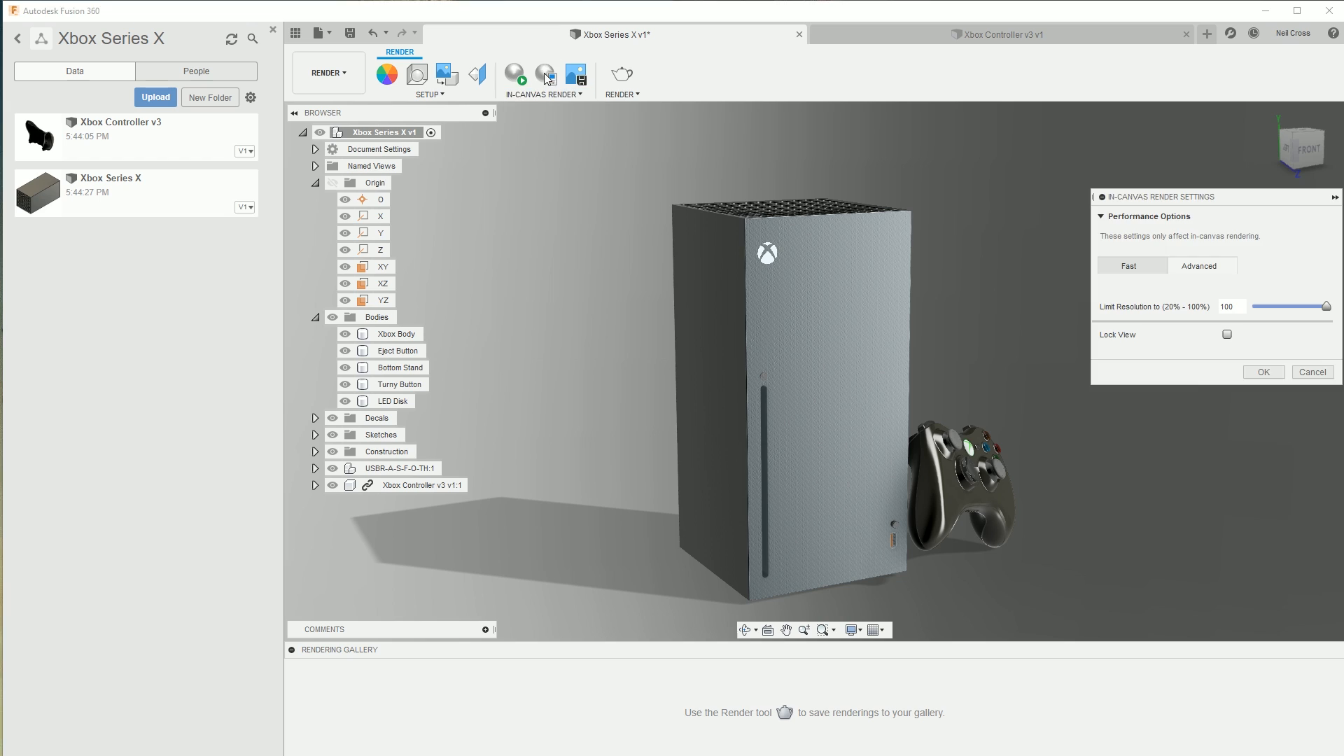
left_click(1199, 269)
left_click(1264, 372)
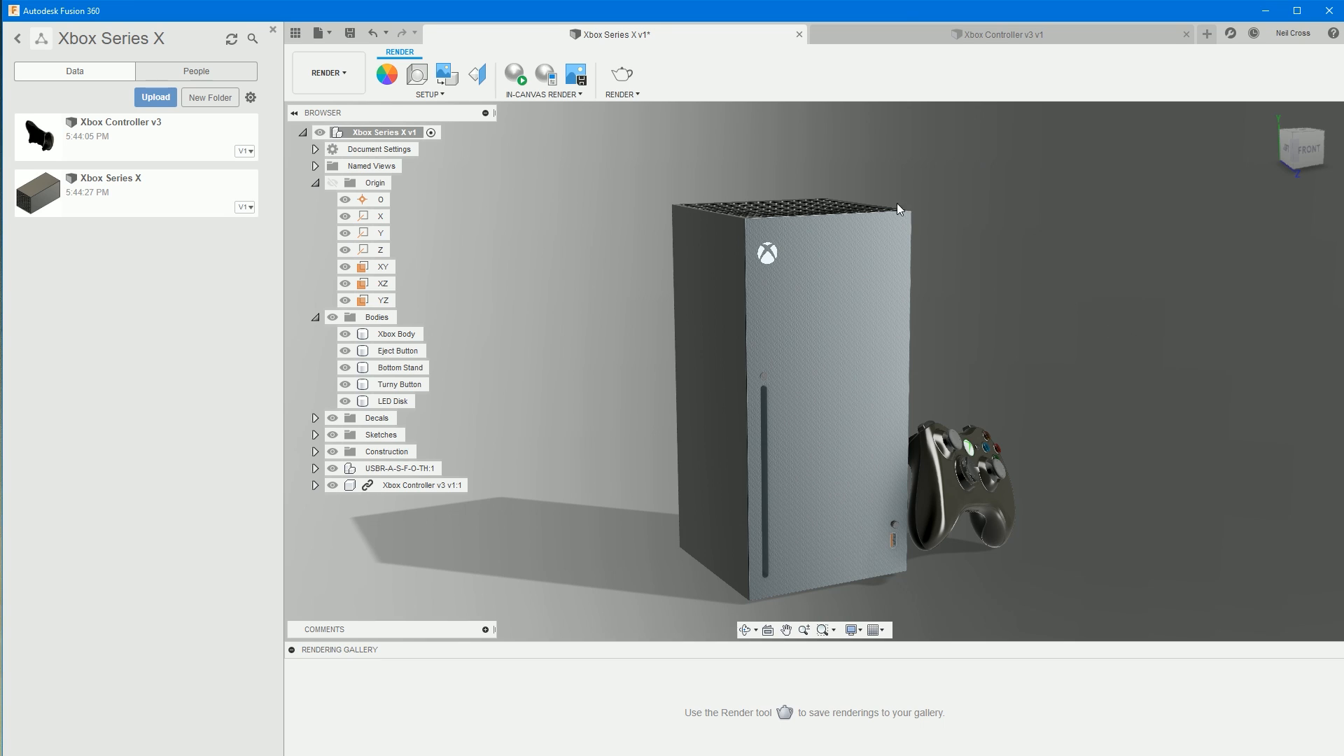
- Hide the project data list, run a brief in-canvas render of the scene and stop it
left_click(273, 31)
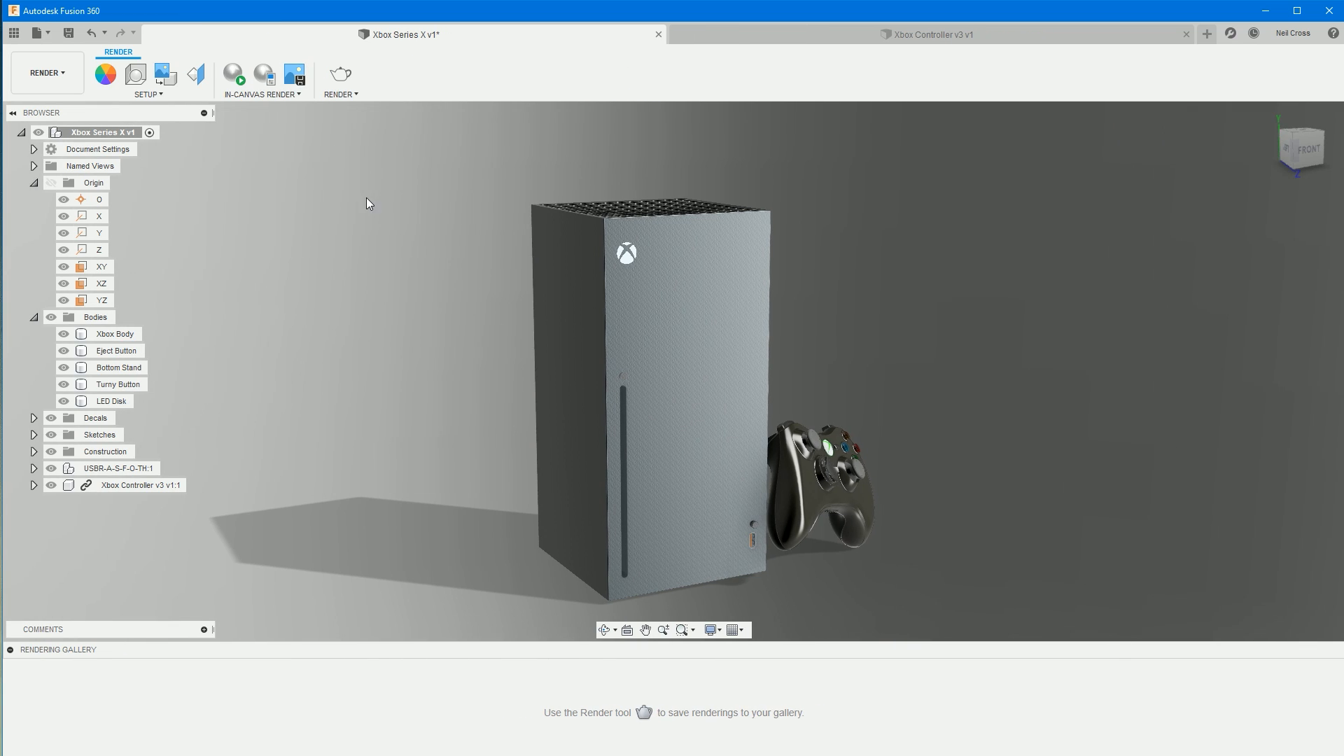
left_click(237, 82)
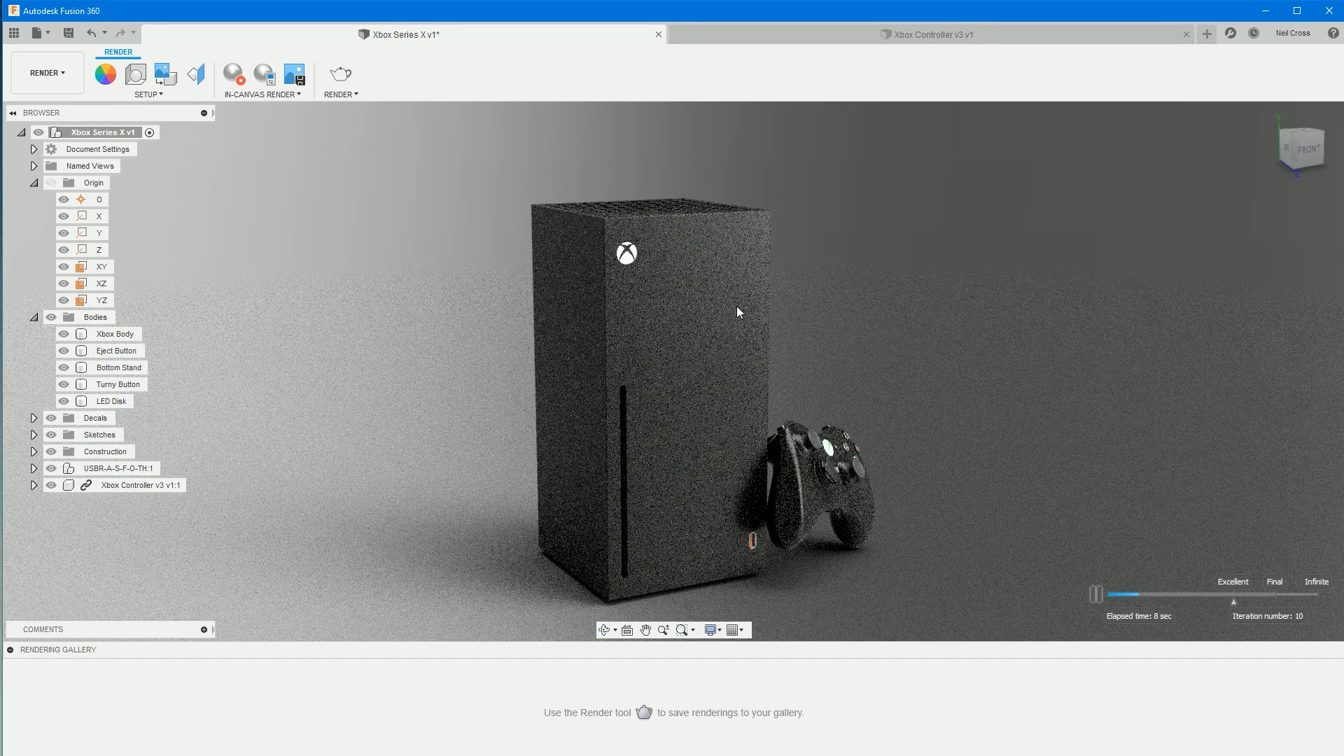
left_click(233, 72)
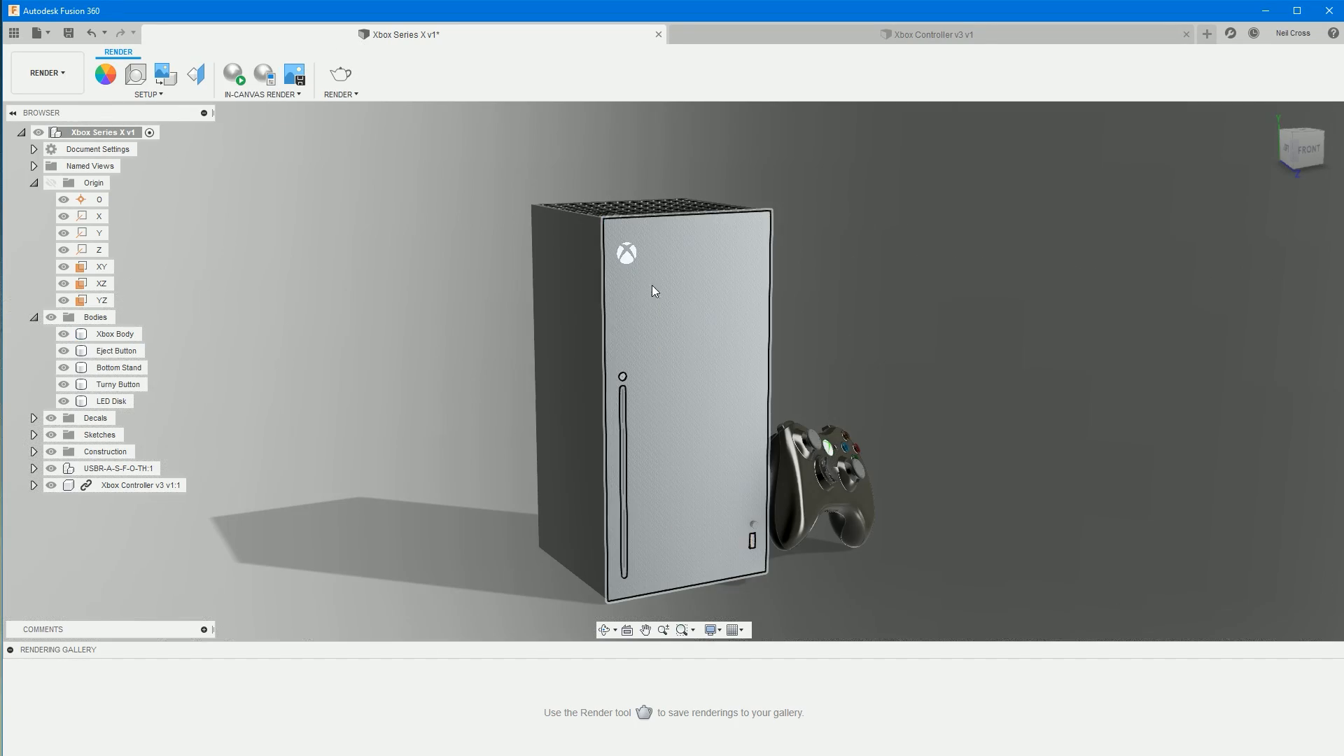
- Preview the console from above with an in-canvas render to examine the LED disk through the top vents, and stop the render
middle_click_drag(665, 289, 666, 322, "shift")
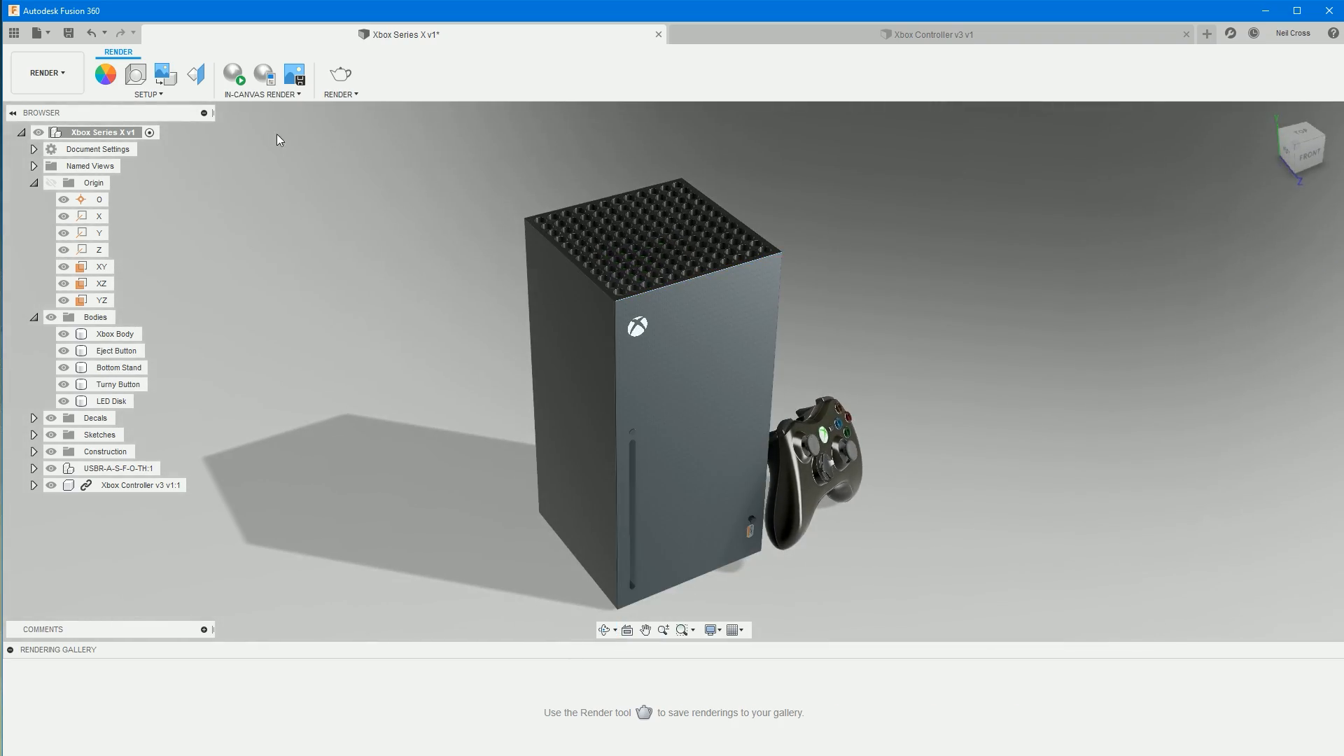
left_click(235, 74)
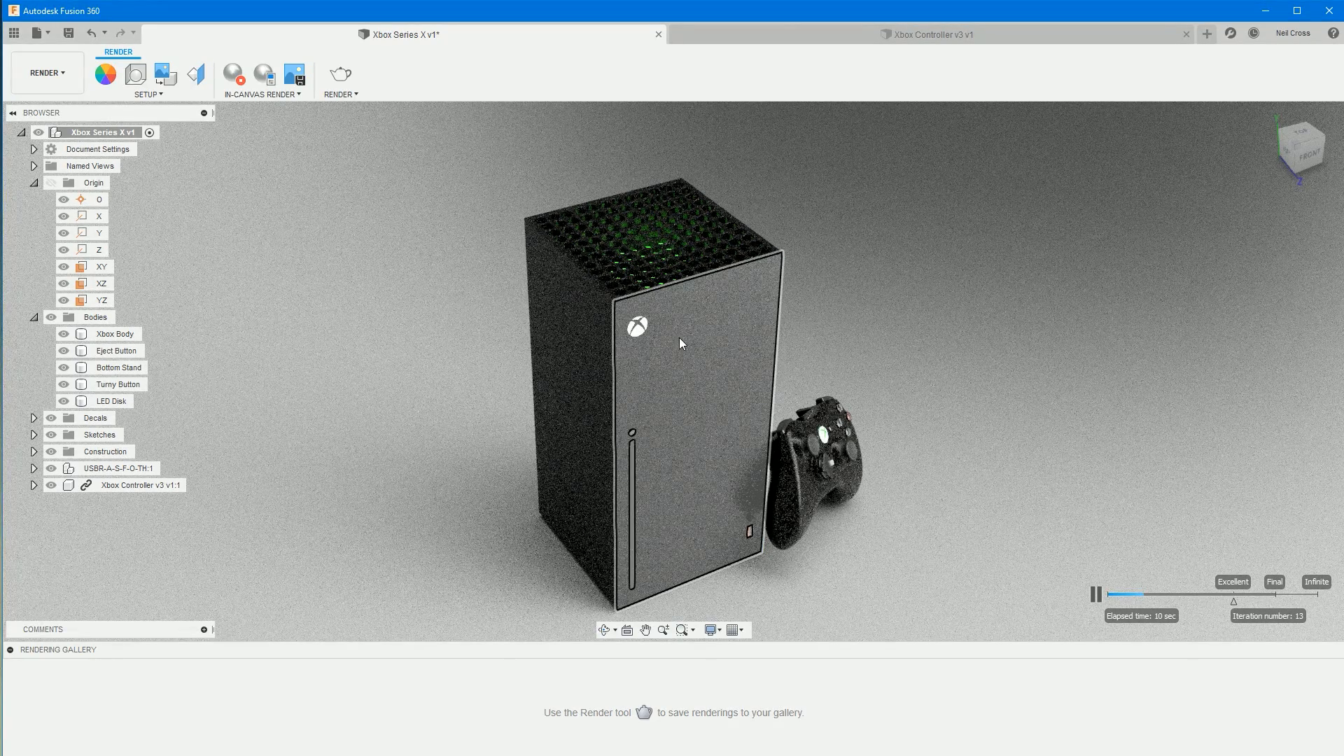
left_click(629, 265)
left_click(651, 319)
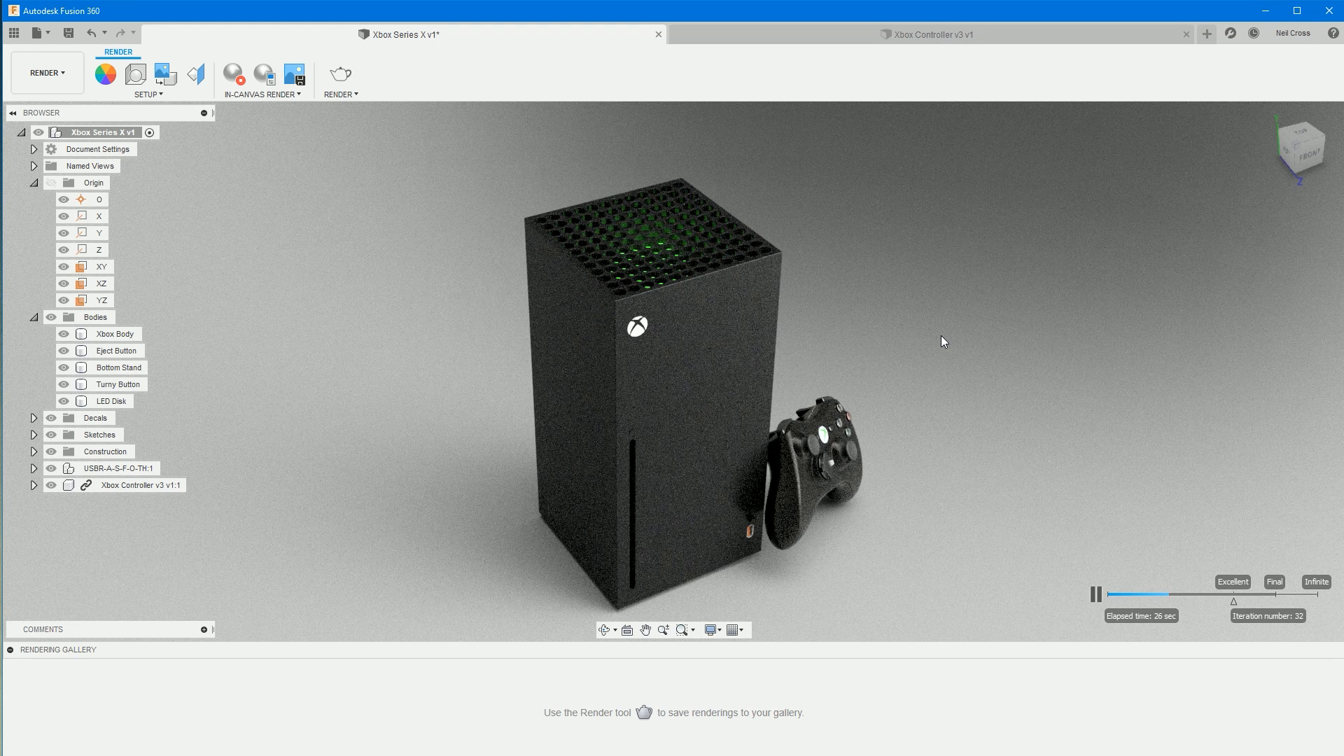
left_click(233, 74)
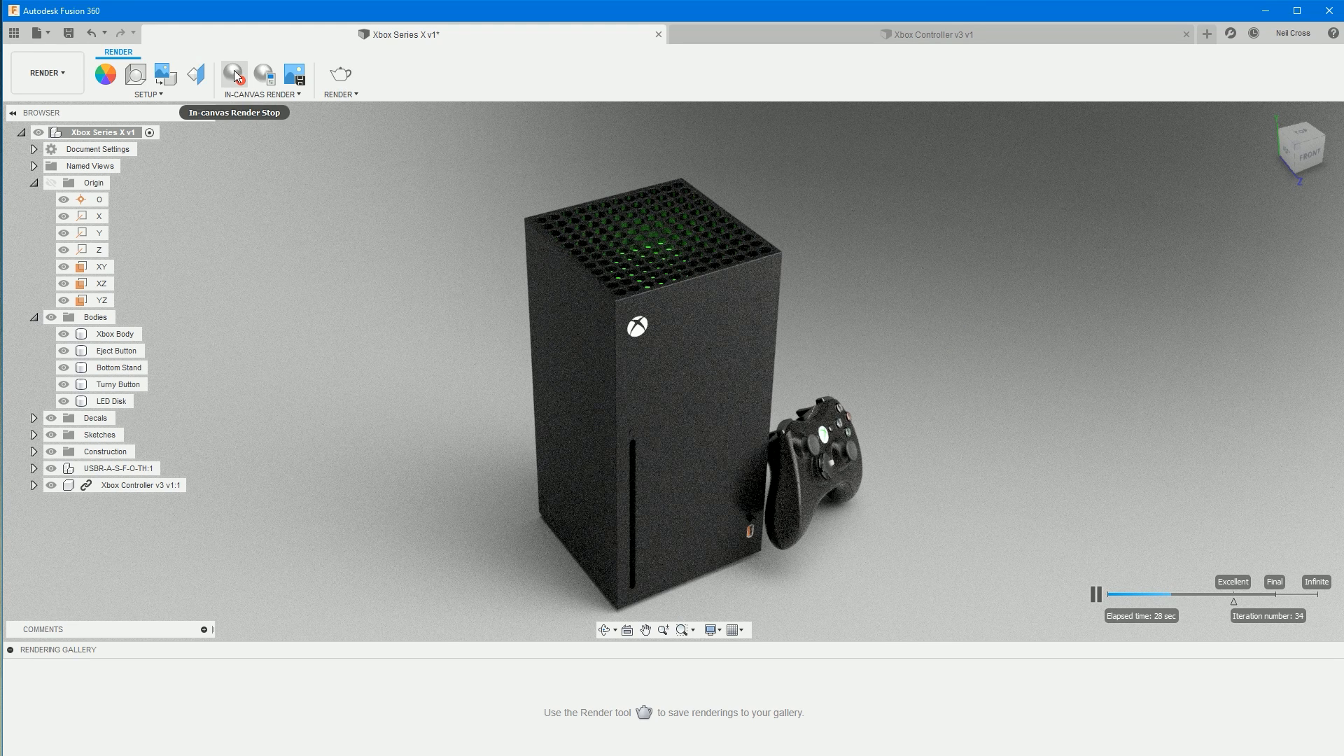
left_click(662, 329)
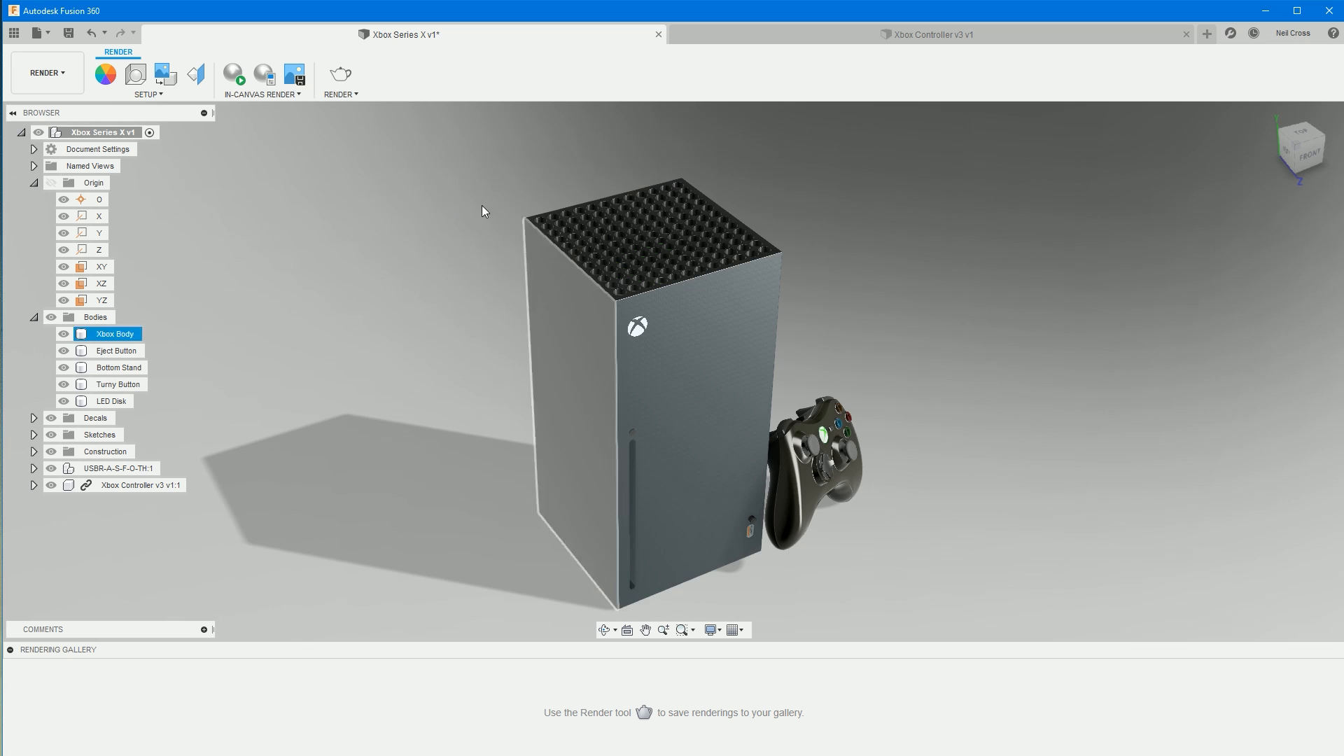
- Try to apply Paint - Metallic (Black) to the whole console component, removing its existing body and face appearances
left_click(105, 73)
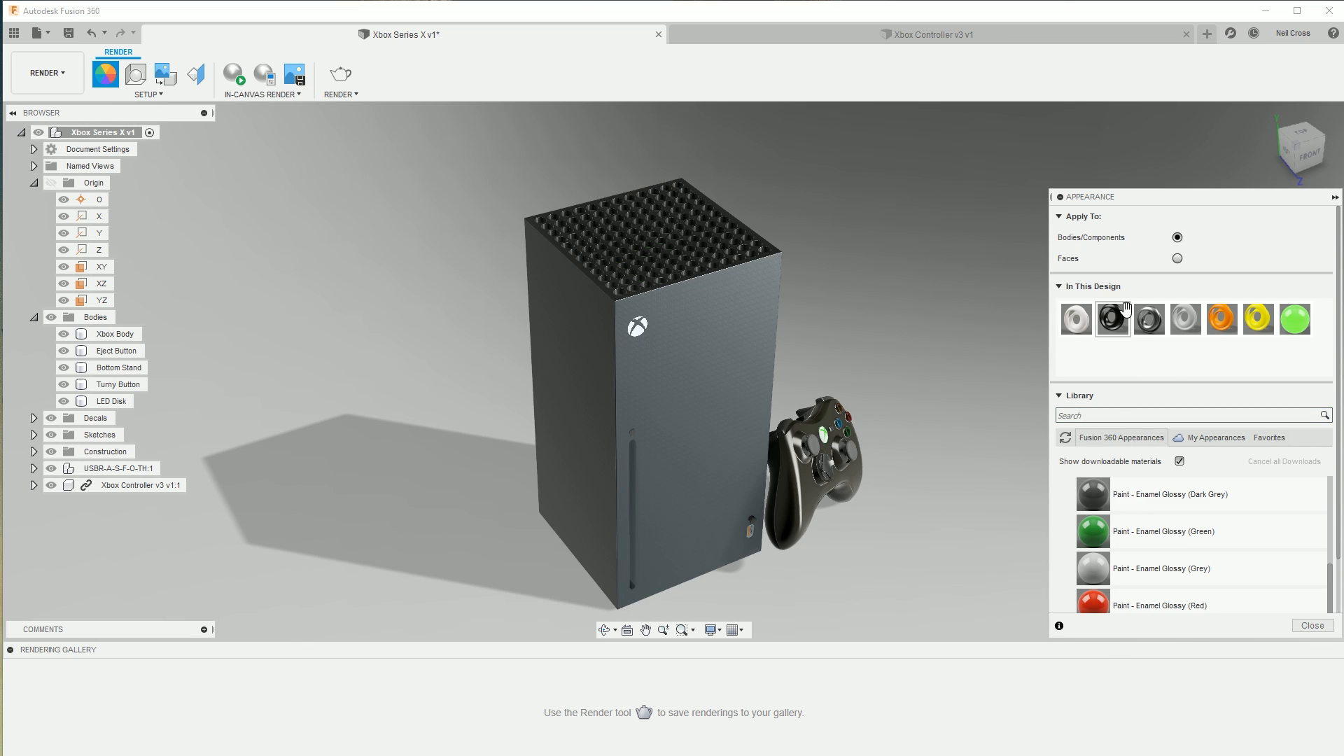
scroll(1185, 532, "down", 3)
scroll(1185, 541, "down", 3)
left_click(1152, 540)
scroll(1164, 564, "down", 2)
scroll(1185, 516, "down", 3)
scroll(1183, 526, "up", 5)
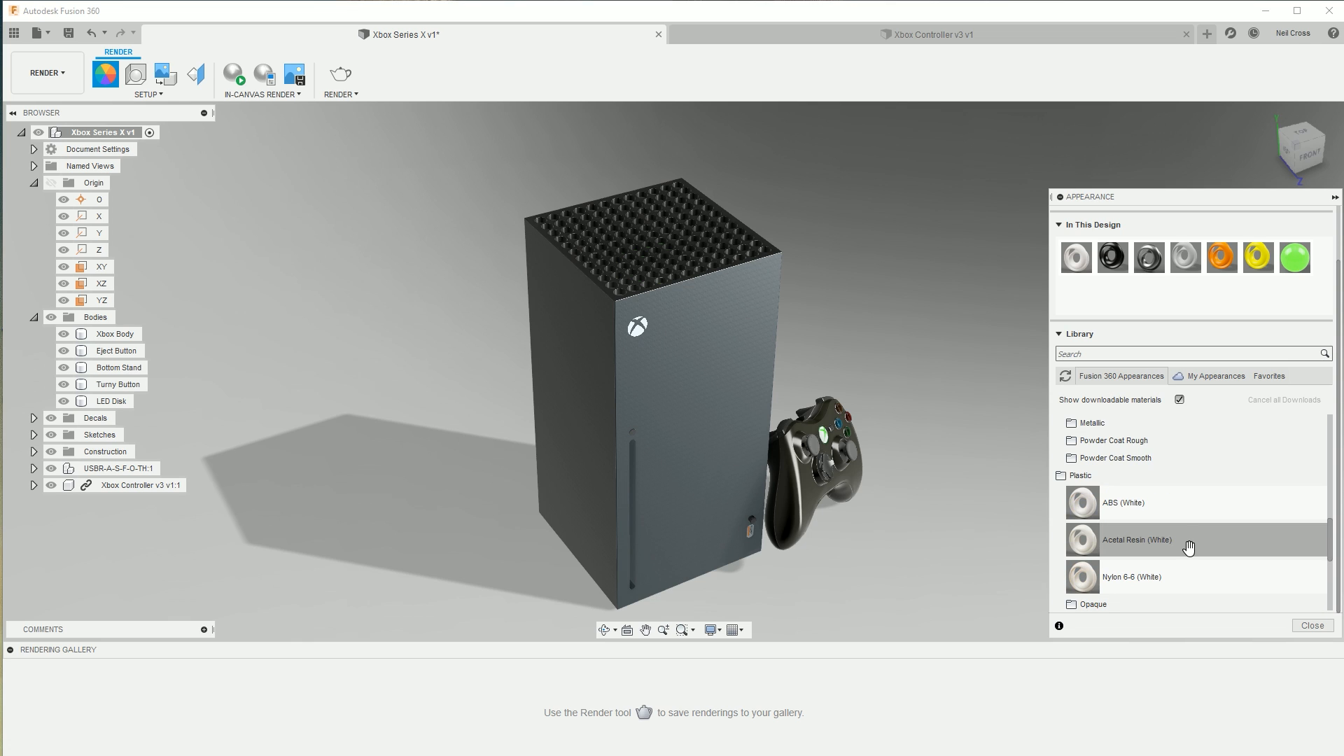
left_click(1124, 514)
left_click_drag(1116, 541, 712, 408)
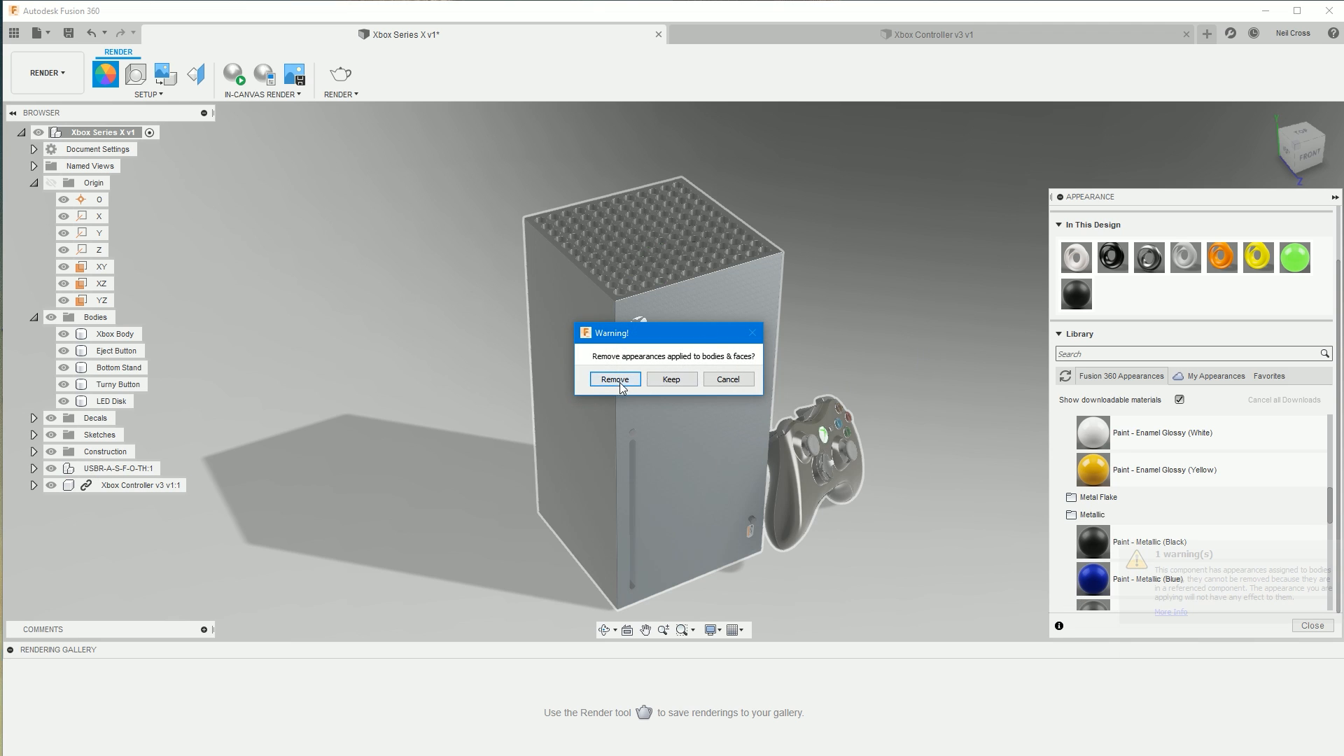
left_click(616, 378)
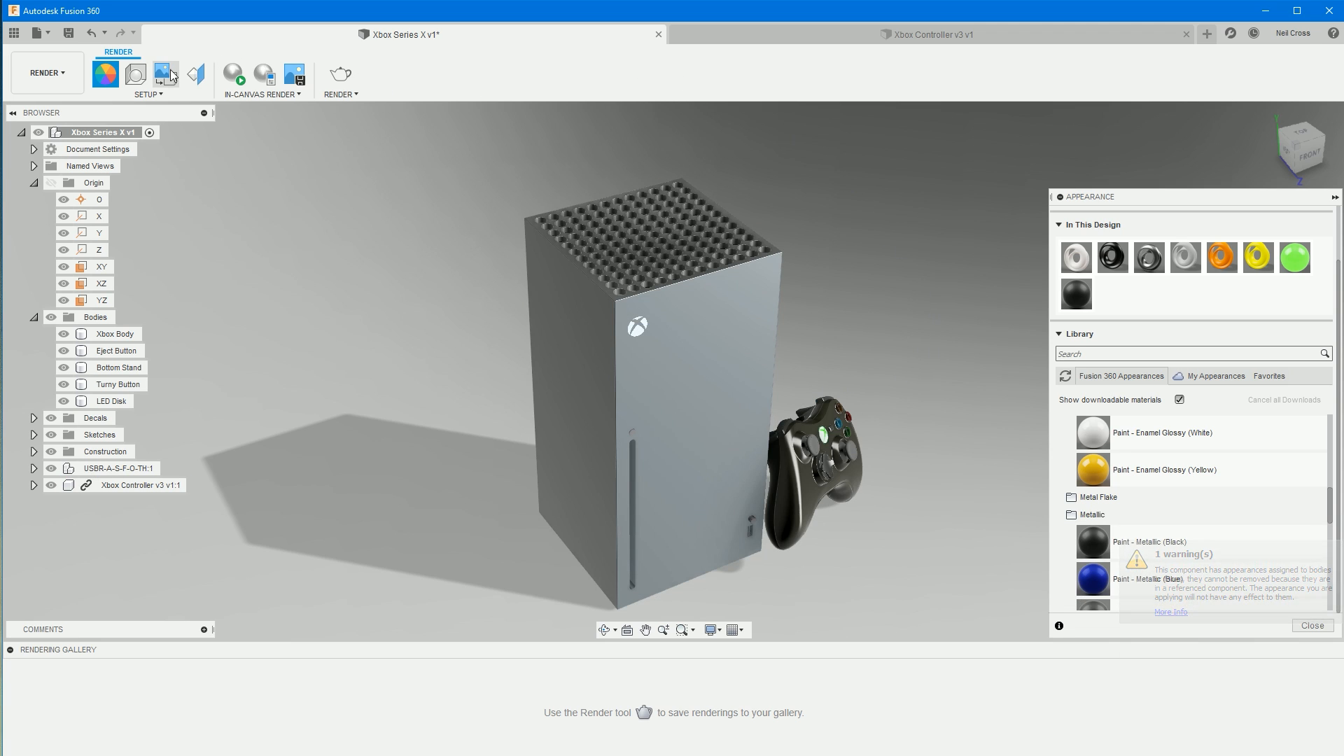
- Preview the metallic paint with an in-canvas render, stop it and undo the appearance change
left_click(234, 73)
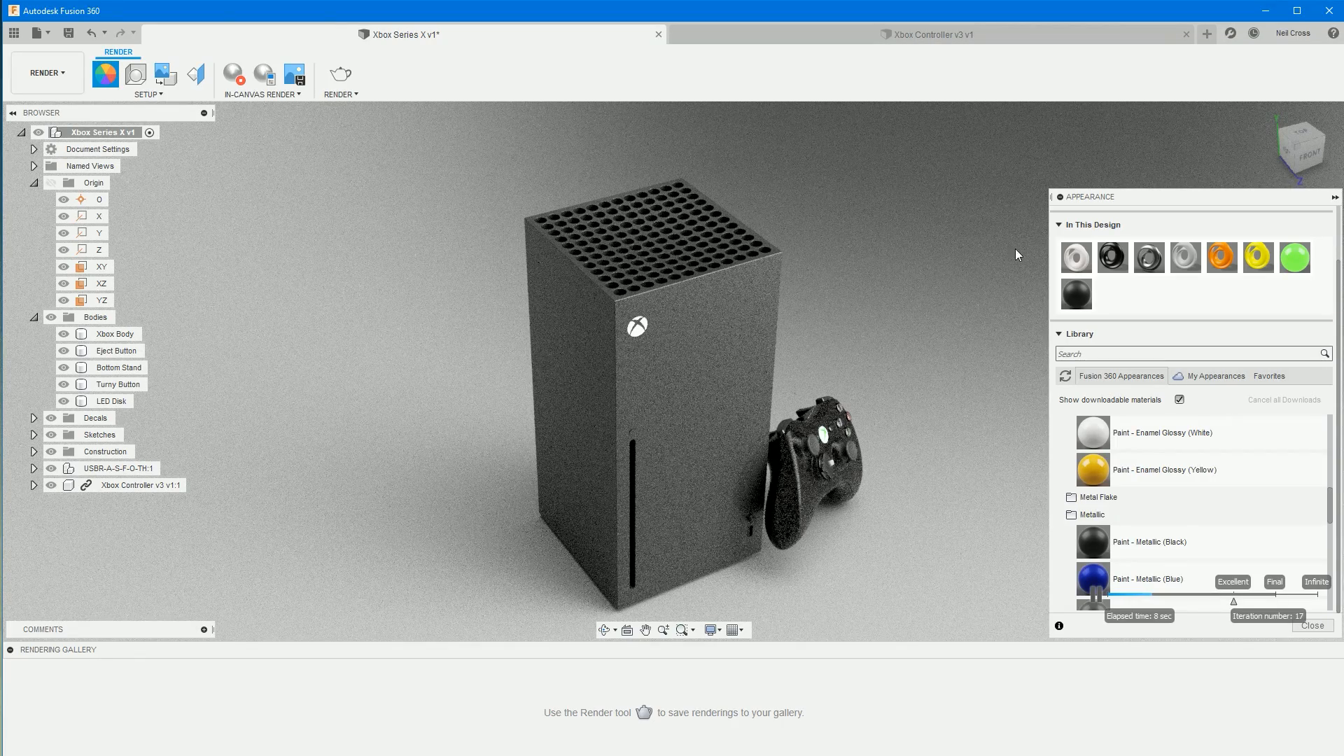
left_click(233, 74)
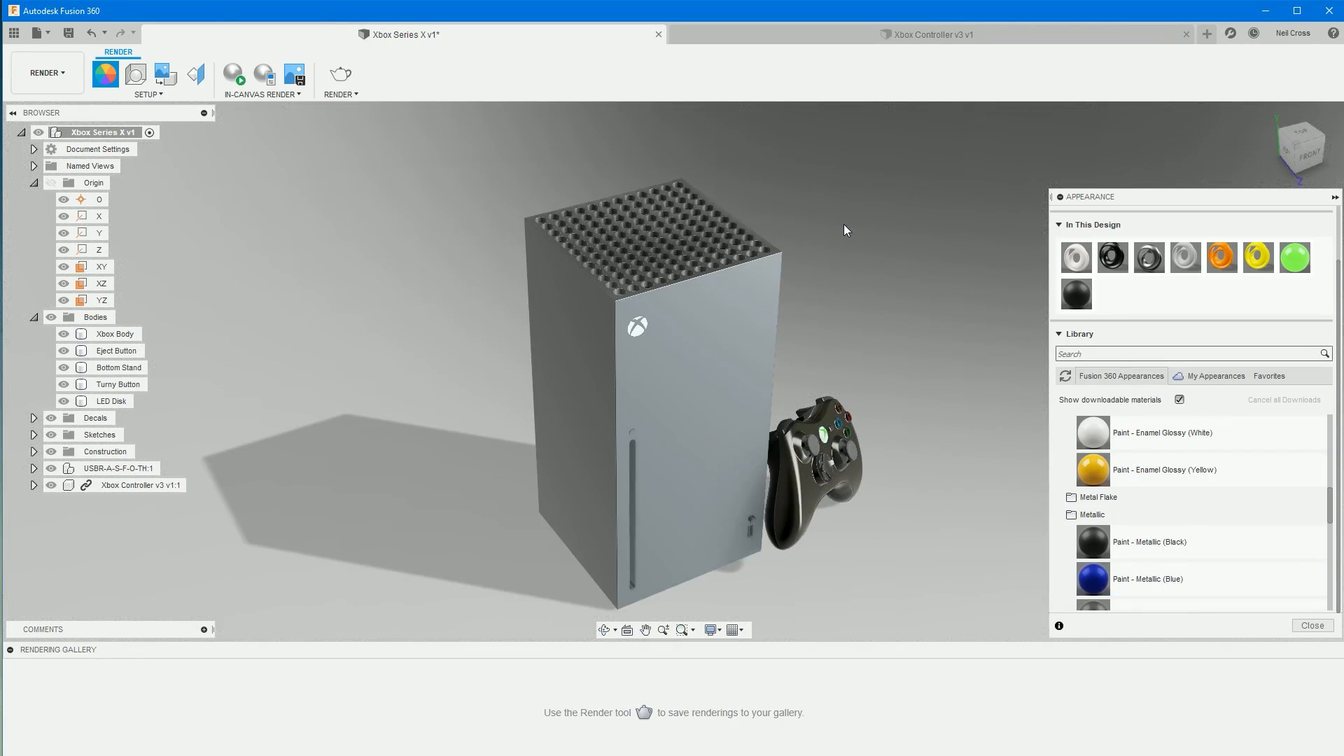
key("Escape")
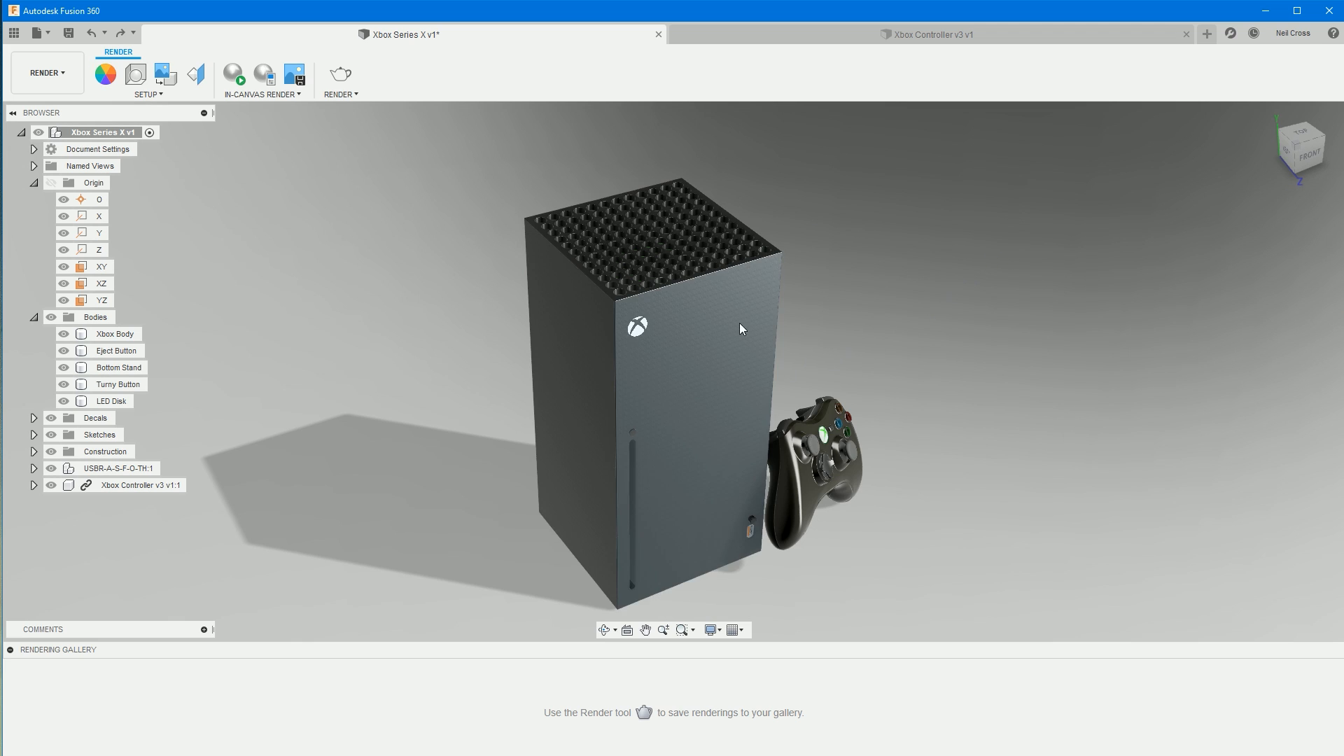
- Apply Paint - Metallic (Black) to only the Xbox Body and start an in-canvas render of the scene
left_click(106, 74)
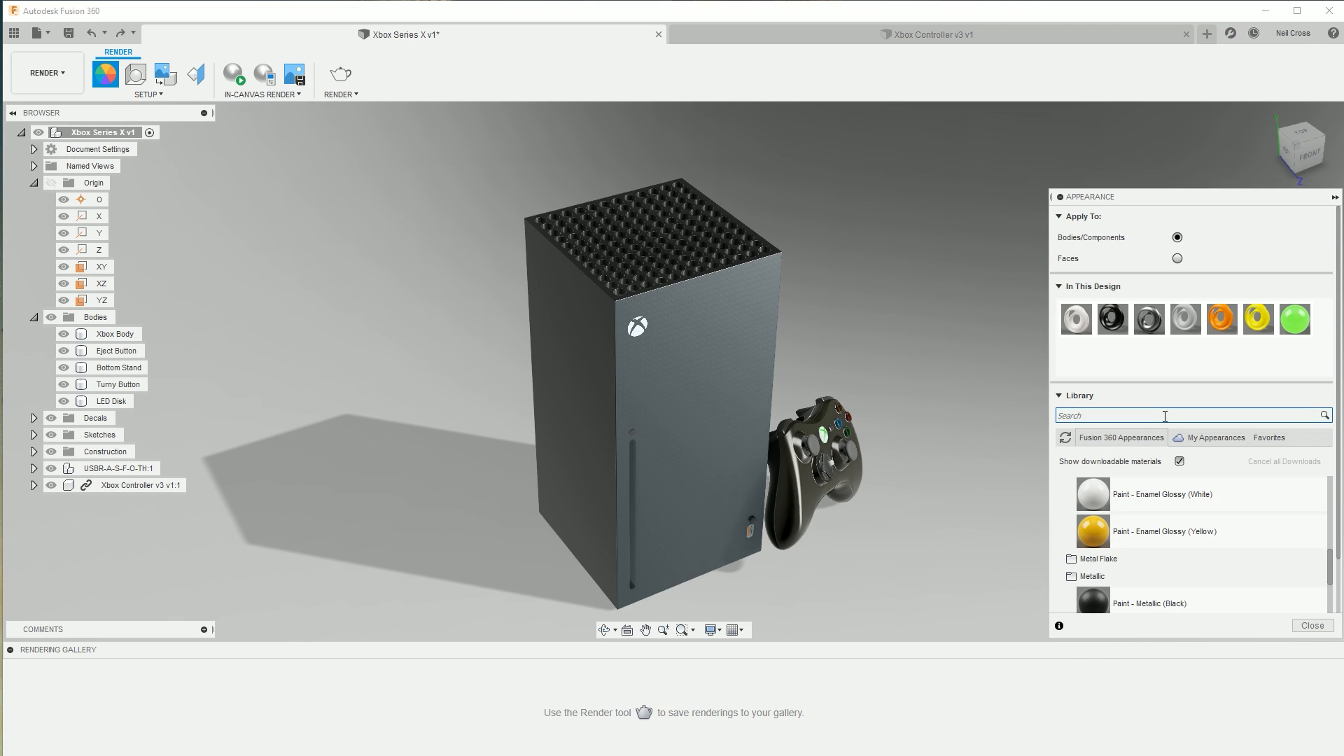
mouse_move(1155, 603)
left_mouse_down()
mouse_move(231, 329)
mouse_move(110, 338)
left_mouse_up()
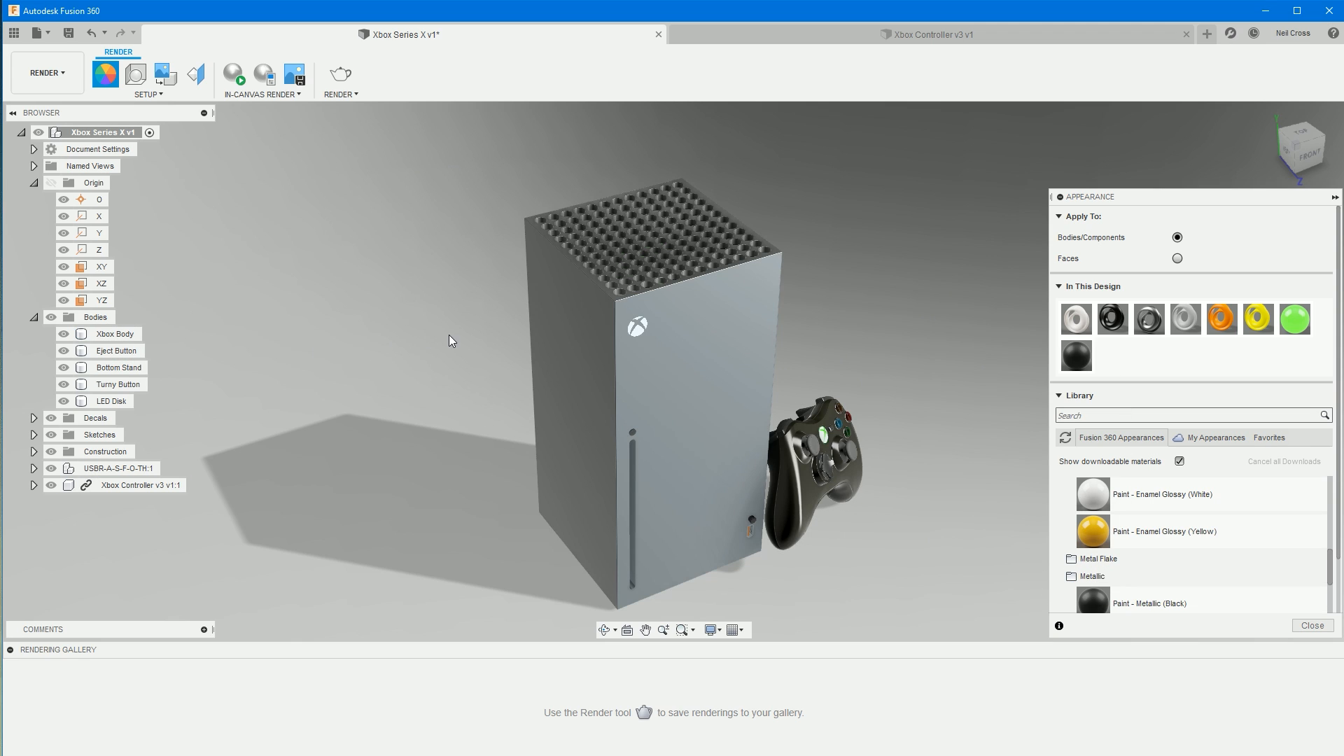
left_click(1059, 197)
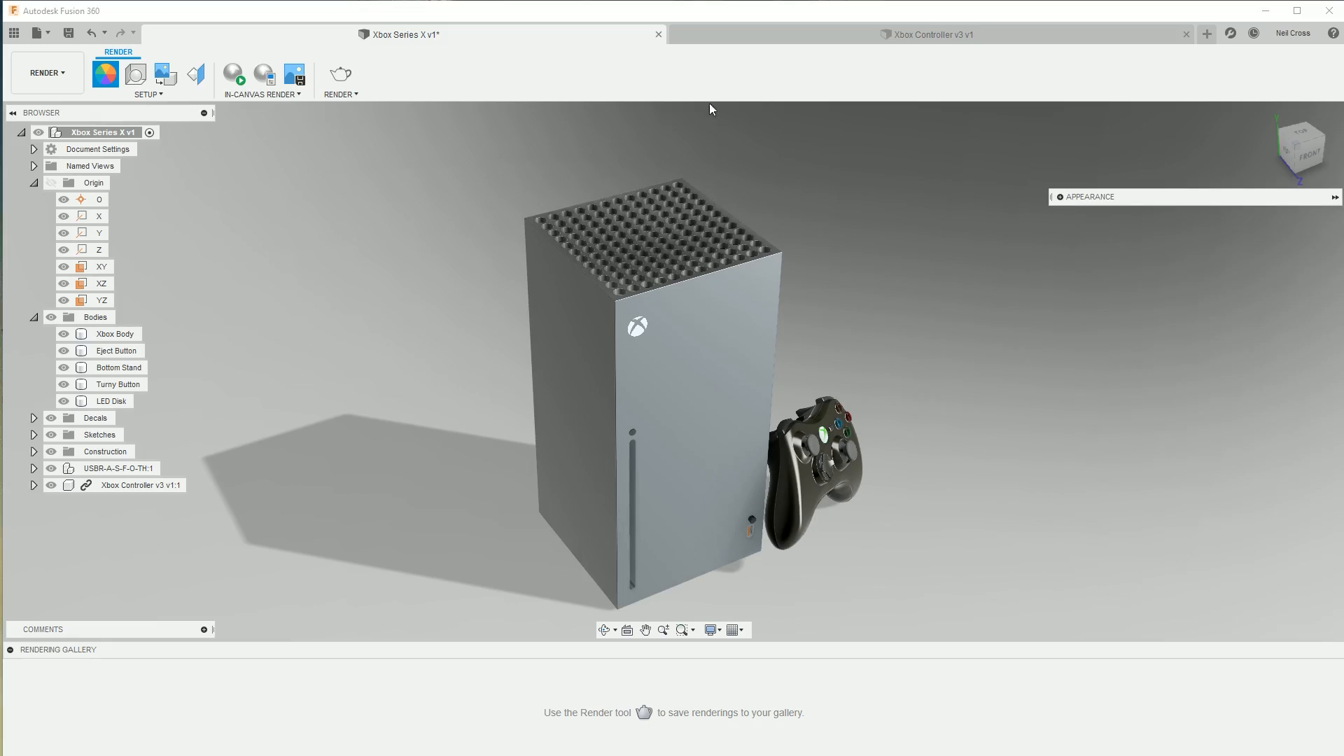
left_click(231, 75)
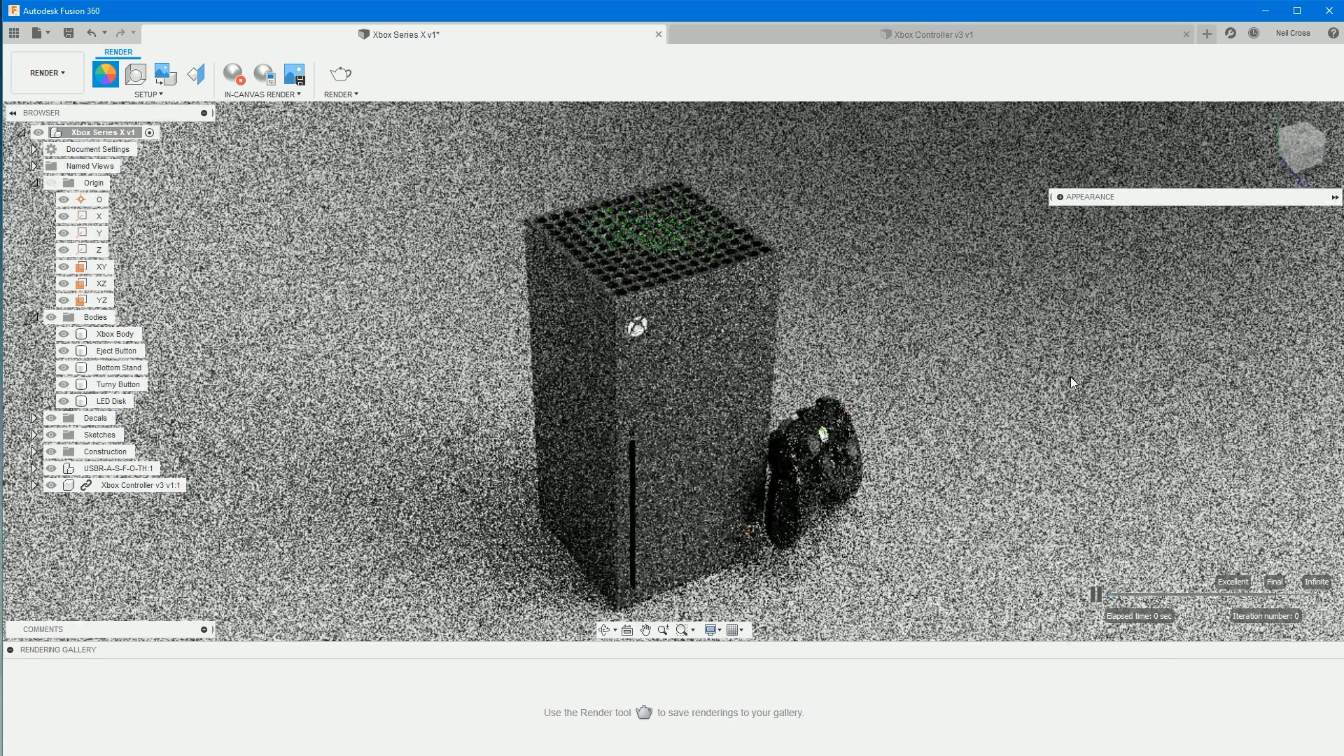